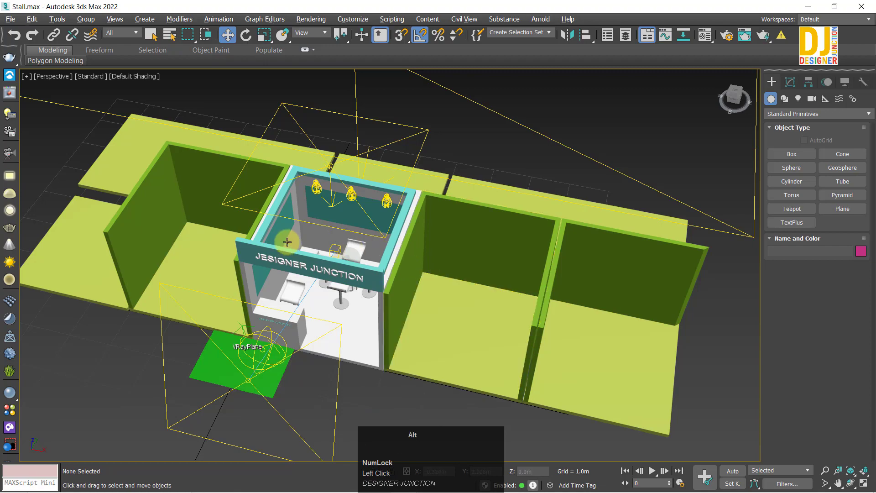
Hide all lights and cameras by category so only the stall geometry shows in the viewport.
{"action": "middle_click_drag", "start_coordinate": [397, 271], "coordinate": [281, 221], "text": "alt"}
{"action": "scroll", "coordinate": [312, 234], "scroll_direction": "down", "scroll_amount": 5}
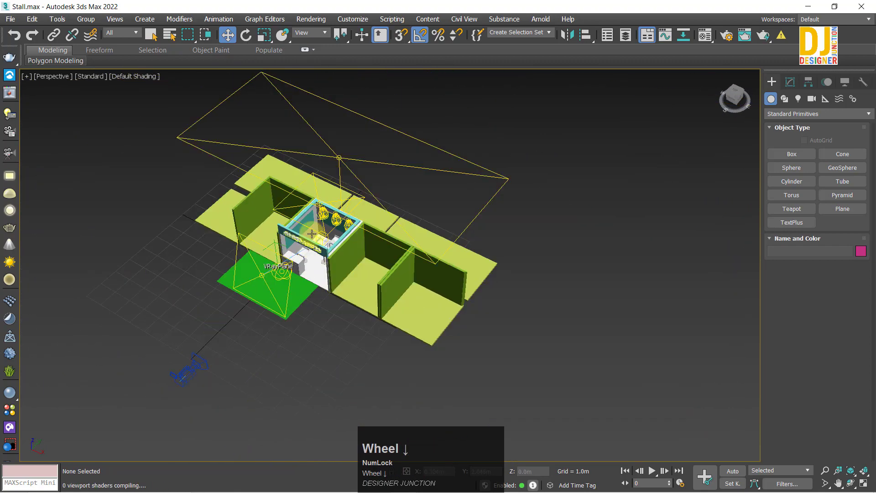
{"action": "middle_click_drag", "start_coordinate": [413, 297], "coordinate": [473, 311], "text": "alt"}
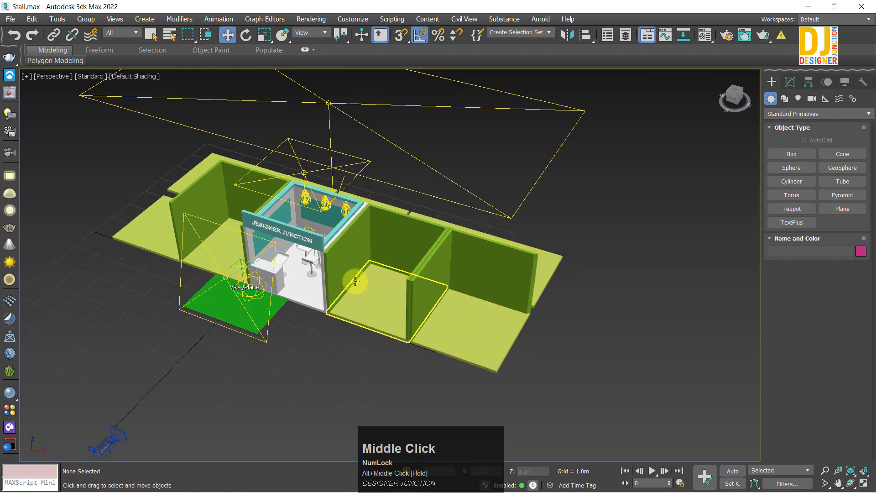
{"action": "middle_click_drag", "start_coordinate": [261, 258], "coordinate": [371, 258], "text": "alt"}
{"action": "key", "text": "z"}
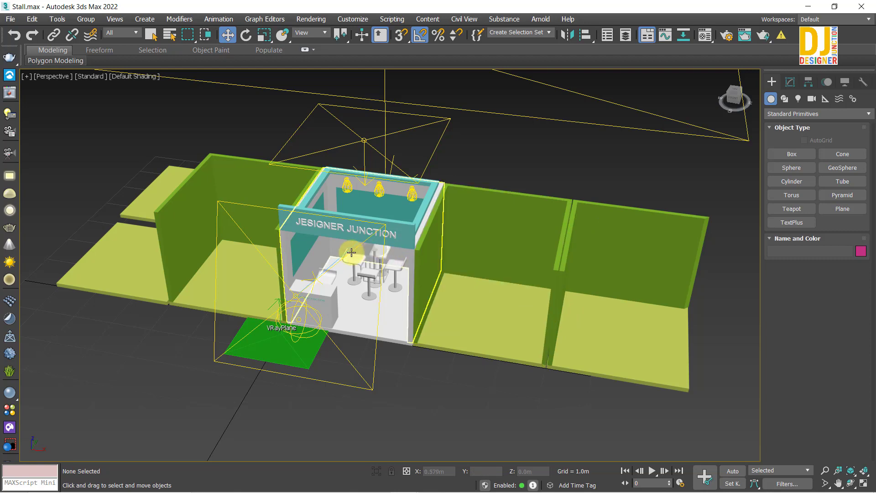
{"action": "mouse_move", "coordinate": [350, 251]}
{"action": "middle_mouse_down", "text": "alt"}
{"action": "mouse_move", "coordinate": [379, 268]}
{"action": "mouse_move", "coordinate": [361, 255]}
{"action": "middle_mouse_up", "text": "alt"}
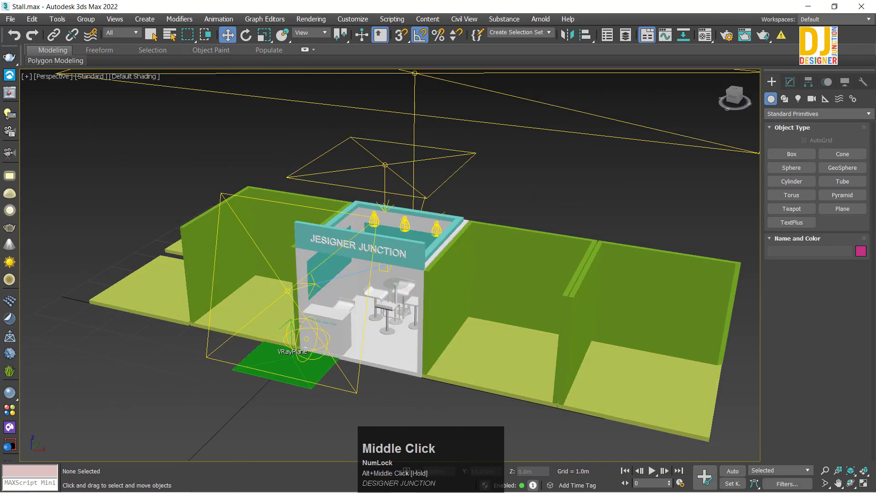
{"action": "left_click", "coordinate": [844, 81]}
{"action": "left_click", "coordinate": [776, 212]}
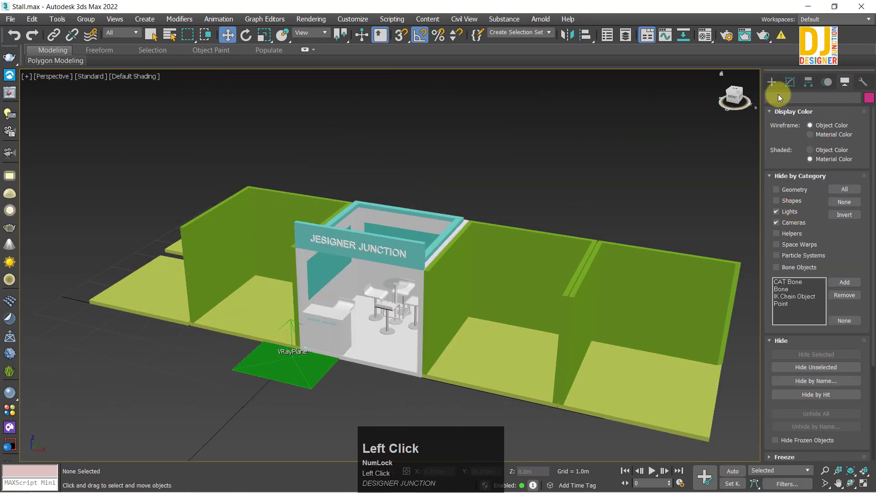
{"action": "left_click", "coordinate": [789, 81]}
Examine the JESIGNER JUNCTION sign and the neighbouring empty stalls from the front, above and the side.
{"action": "middle_click_drag", "start_coordinate": [483, 218], "coordinate": [393, 283], "text": "alt"}
{"action": "left_click", "coordinate": [325, 264]}
{"action": "key", "text": "z"}
{"action": "scroll", "coordinate": [346, 252], "scroll_direction": "down", "scroll_amount": 5}
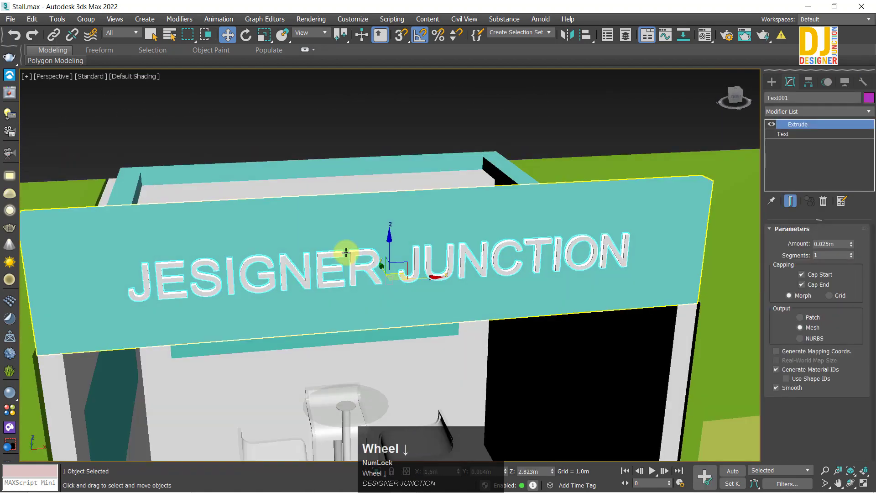
{"action": "middle_click_drag", "start_coordinate": [346, 256], "coordinate": [307, 129], "text": "alt"}
{"action": "left_click", "coordinate": [365, 129]}
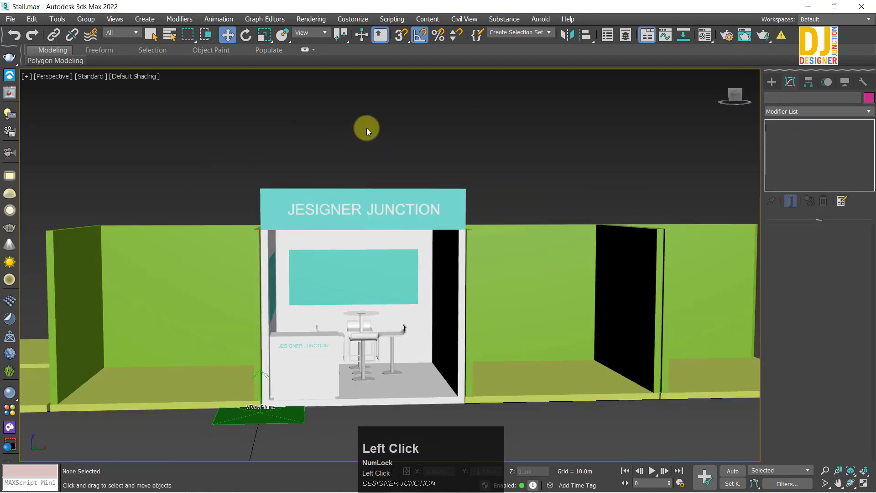
{"action": "middle_click_drag", "start_coordinate": [366, 130], "coordinate": [210, 158], "text": "alt"}
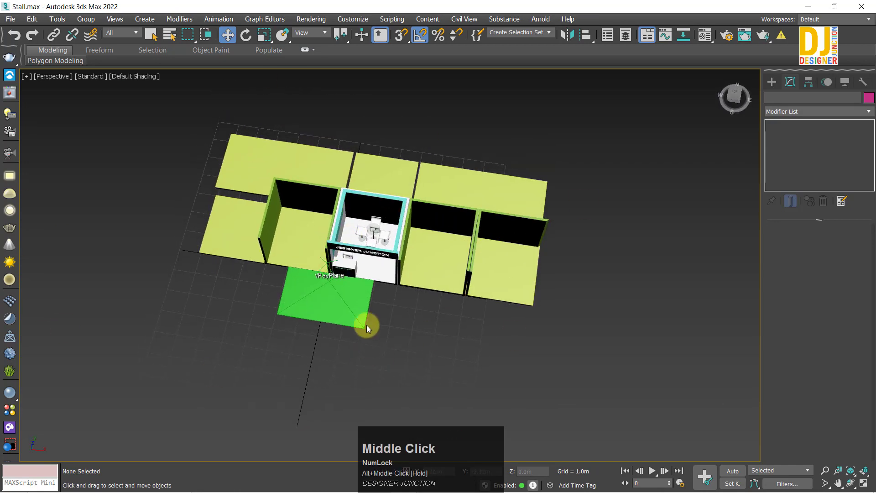
{"action": "middle_click_drag", "start_coordinate": [408, 253], "coordinate": [350, 240]}
{"action": "scroll", "coordinate": [342, 291], "scroll_direction": "up", "scroll_amount": 5}
{"action": "middle_click_drag", "start_coordinate": [354, 275], "coordinate": [361, 324]}
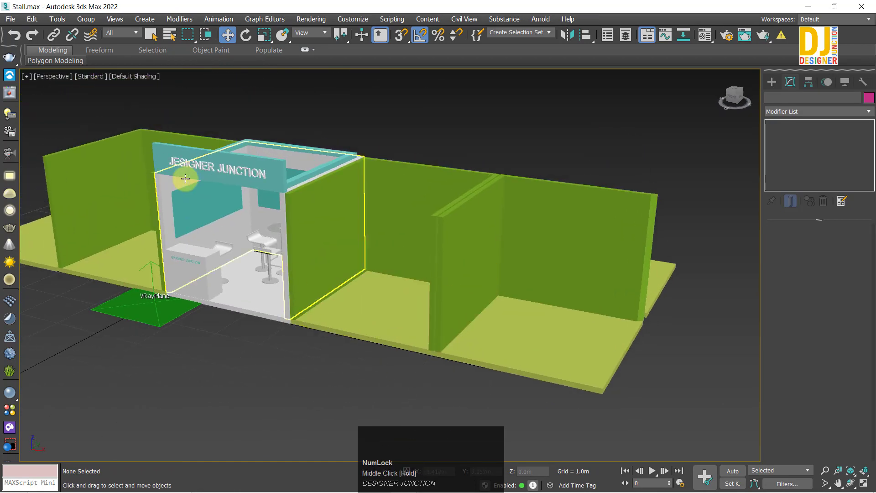
{"action": "left_click", "coordinate": [156, 154]}
{"action": "key", "text": "z"}
{"action": "middle_click_drag", "start_coordinate": [266, 246], "coordinate": [309, 282], "text": "alt"}
{"action": "scroll", "coordinate": [242, 173], "scroll_direction": "down", "scroll_amount": 5}
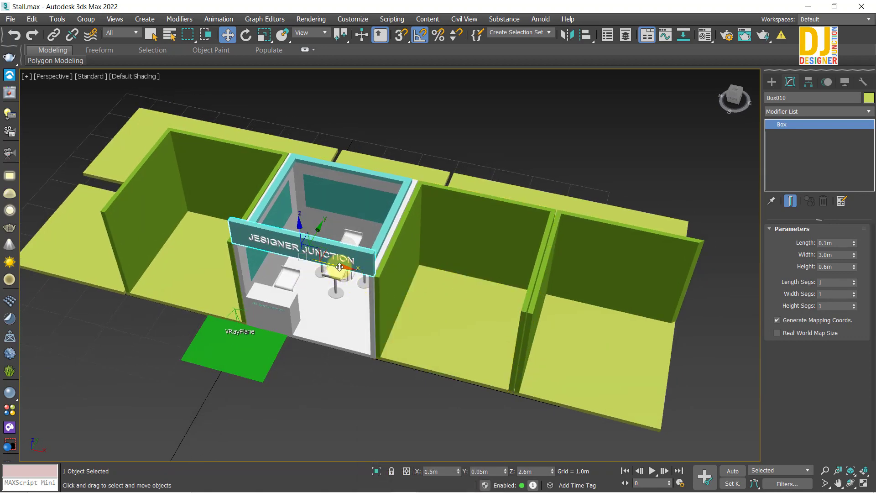
{"action": "left_click", "coordinate": [344, 368]}
{"action": "middle_click_drag", "start_coordinate": [343, 367], "coordinate": [388, 315], "text": "alt"}
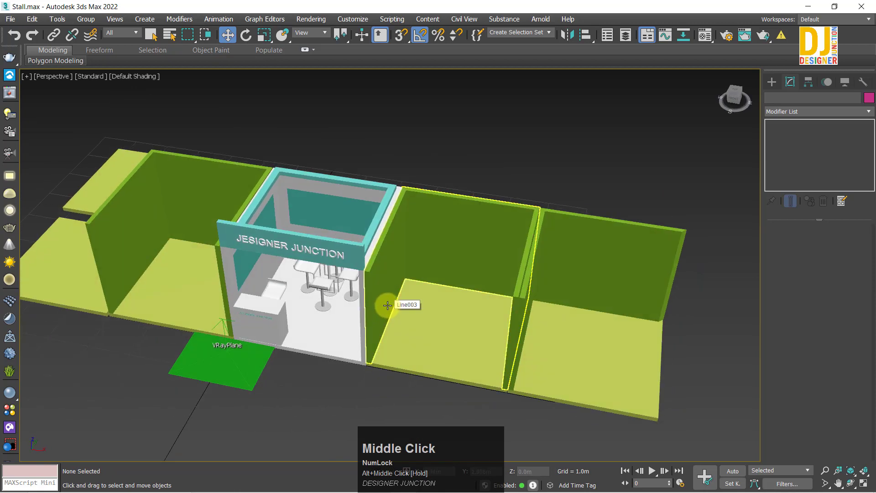
{"action": "middle_click_drag", "start_coordinate": [388, 305], "coordinate": [405, 301]}
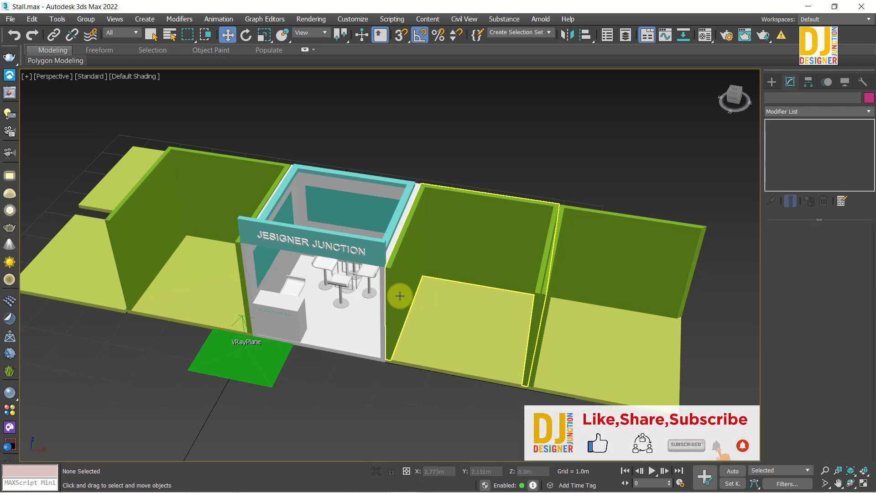
{"action": "middle_click_drag", "start_coordinate": [396, 293], "coordinate": [390, 282], "text": "alt"}
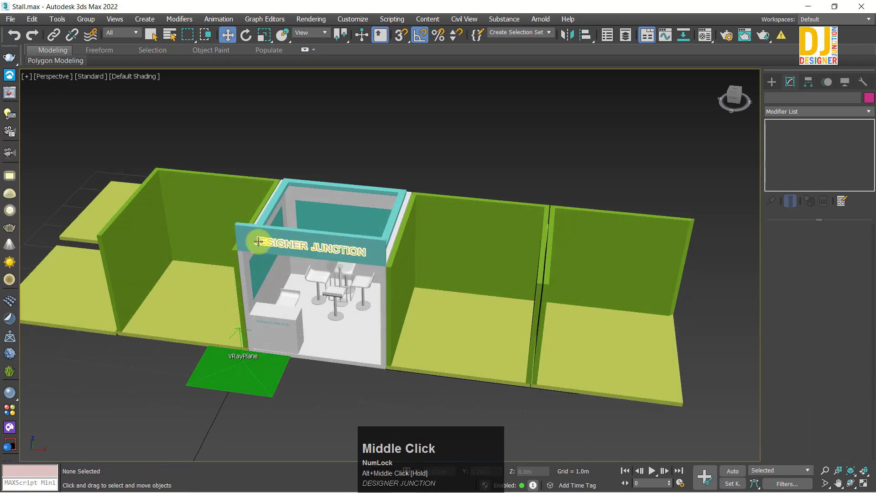
Select the stall's teal fascia board together with its JESIGNER JUNCTION lettering.
{"action": "left_click", "coordinate": [251, 234]}
{"action": "left_click", "coordinate": [250, 235]}
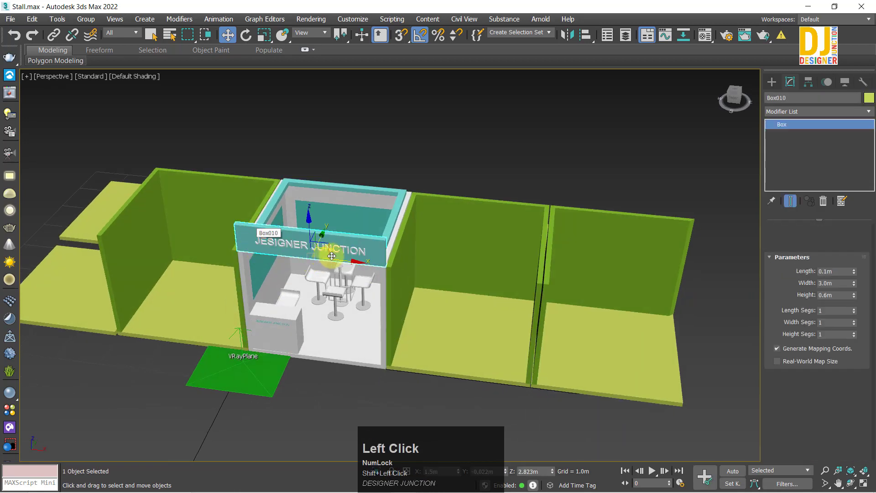
{"action": "left_click", "coordinate": [250, 410]}
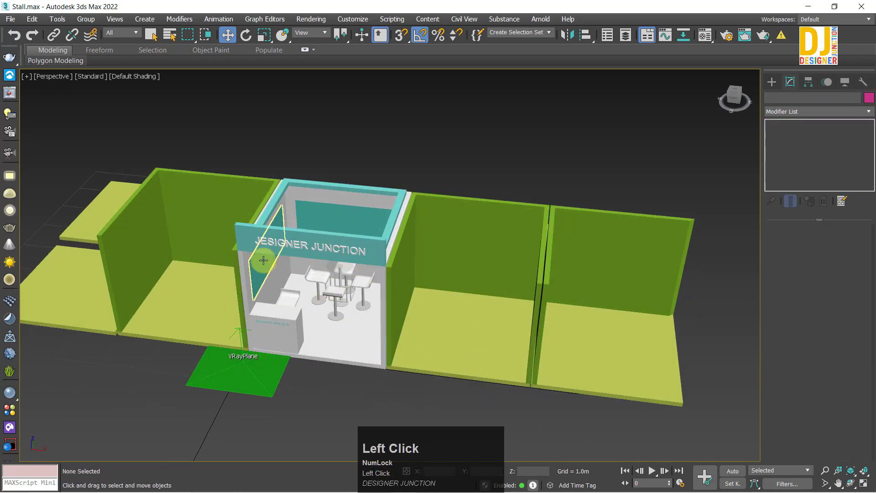
{"action": "left_click", "coordinate": [250, 234]}
{"action": "left_click", "coordinate": [250, 234]}
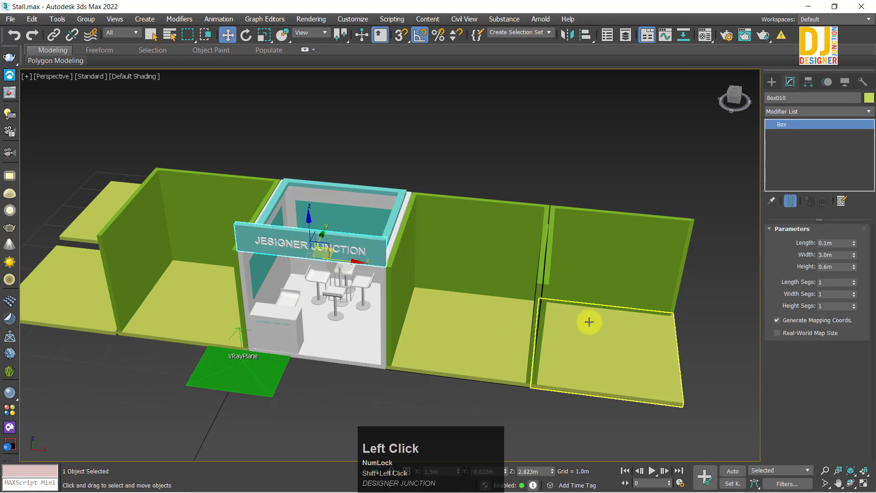
{"action": "middle_click_drag", "start_coordinate": [587, 376], "coordinate": [424, 303]}
{"action": "mouse_move", "coordinate": [273, 248]}
{"action": "left_mouse_down", "text": "shift"}
{"action": "mouse_move", "coordinate": [511, 278]}
{"action": "mouse_move", "coordinate": [561, 274]}
{"action": "left_mouse_up", "text": "shift"}
{"action": "left_click", "coordinate": [502, 186]}
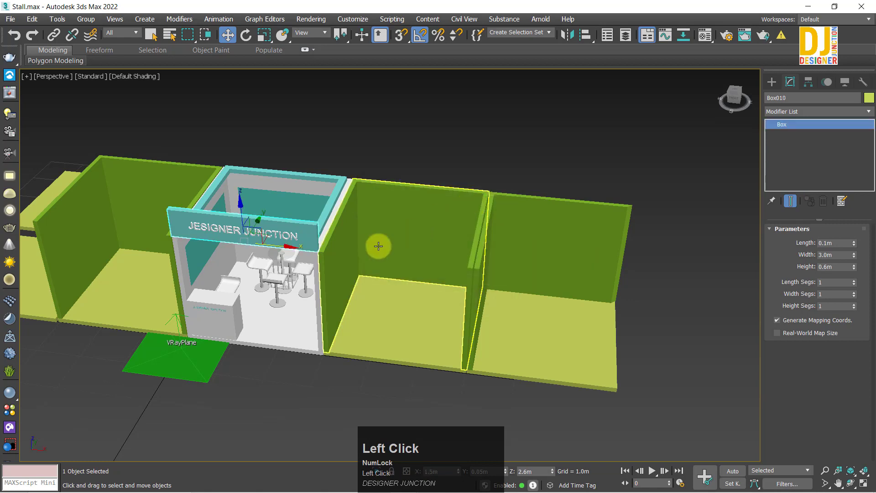
{"action": "key", "text": "z"}
{"action": "middle_click_drag", "start_coordinate": [331, 244], "coordinate": [314, 253], "text": "alt"}
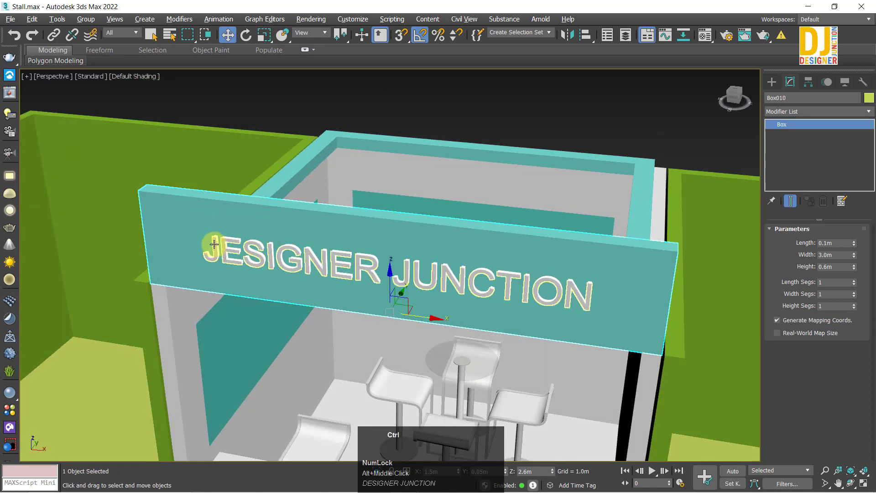
{"action": "left_click", "coordinate": [212, 248], "text": "ctrl"}
{"action": "scroll", "coordinate": [288, 252], "scroll_direction": "down", "scroll_amount": 3}
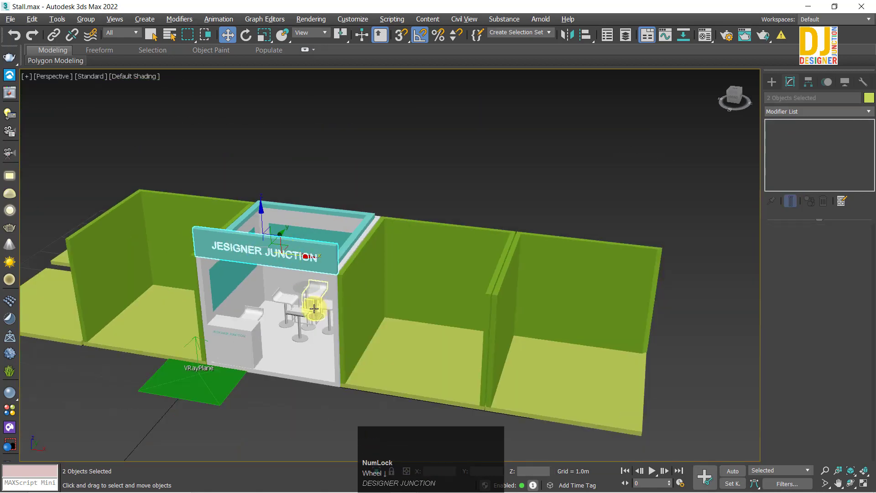
Clone the selected fascia board and lettering along X to the right-hand end stall as one Copy.
{"action": "middle_click_drag", "start_coordinate": [314, 308], "coordinate": [335, 268], "text": "alt"}
{"action": "scroll", "coordinate": [328, 267], "scroll_direction": "up", "scroll_amount": 3}
{"action": "middle_click_drag", "start_coordinate": [452, 279], "coordinate": [252, 269], "text": "alt"}
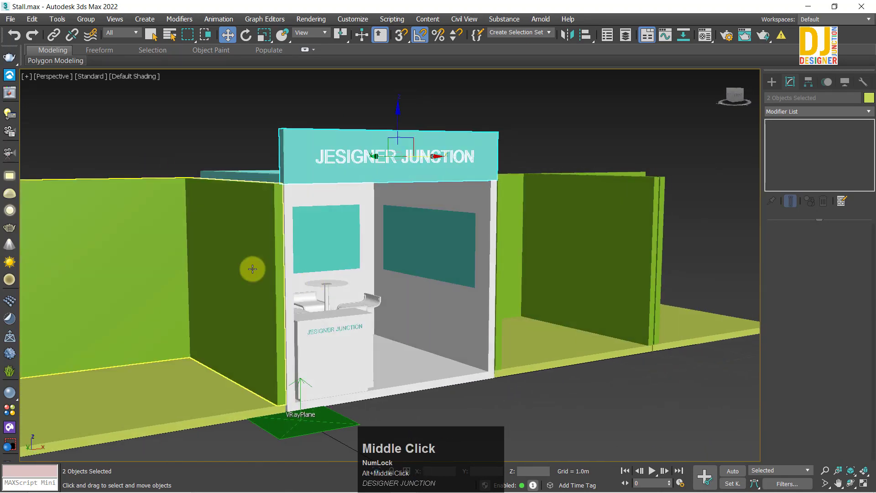
{"action": "middle_click_drag", "start_coordinate": [305, 280], "coordinate": [347, 360], "text": "alt"}
{"action": "middle_click_drag", "start_coordinate": [344, 184], "coordinate": [324, 203]}
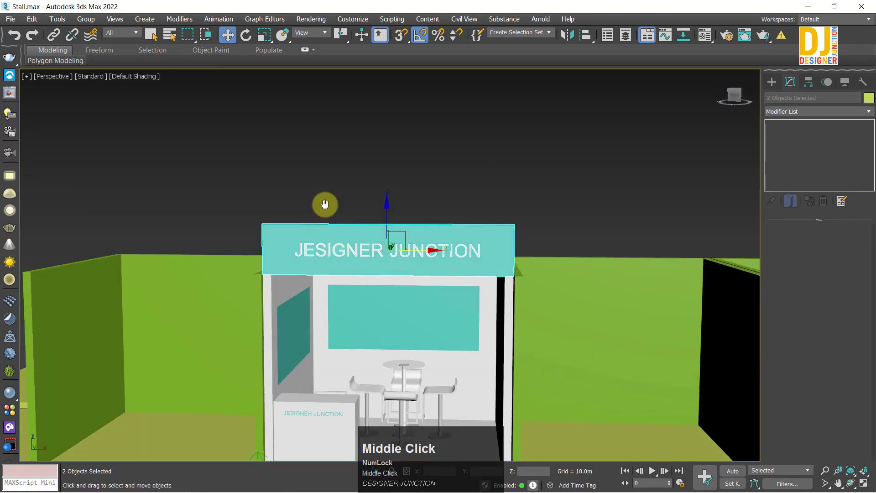
{"action": "middle_click_drag", "start_coordinate": [360, 378], "coordinate": [116, 134]}
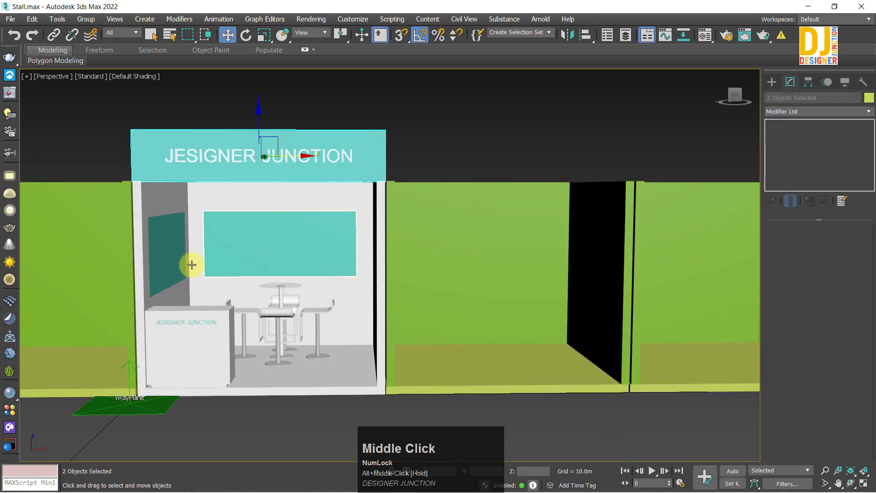
{"action": "middle_click_drag", "start_coordinate": [190, 262], "coordinate": [236, 197], "text": "alt"}
{"action": "mouse_move", "coordinate": [237, 200]}
{"action": "left_mouse_down", "text": "shift"}
{"action": "mouse_move", "coordinate": [547, 254]}
{"action": "mouse_move", "coordinate": [558, 235]}
{"action": "left_mouse_up", "text": "shift"}
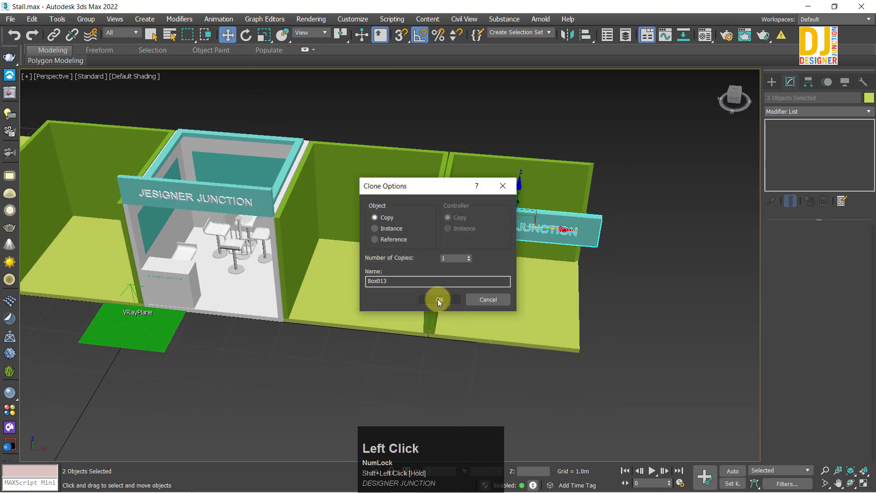
{"action": "left_click", "coordinate": [439, 298]}
Align the copied fascia board and lettering with the end stall's side and front edges in the Top view.
{"action": "mouse_move", "coordinate": [439, 297]}
{"action": "middle_mouse_down", "text": "alt"}
{"action": "mouse_move", "coordinate": [508, 293]}
{"action": "mouse_move", "coordinate": [354, 256]}
{"action": "mouse_move", "coordinate": [386, 311]}
{"action": "mouse_move", "coordinate": [416, 327]}
{"action": "mouse_move", "coordinate": [655, 230]}
{"action": "middle_mouse_up", "text": "alt"}
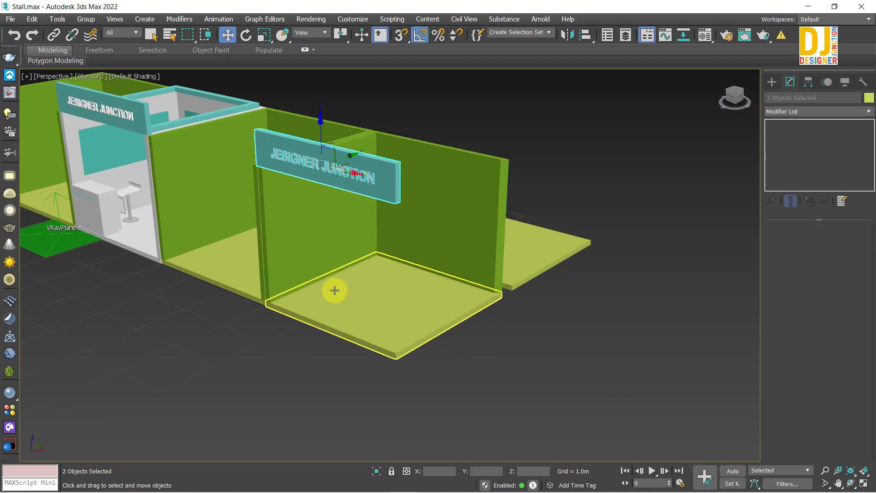
{"action": "middle_click_drag", "start_coordinate": [336, 290], "coordinate": [328, 226], "text": "alt"}
{"action": "key", "text": "alt+w"}
{"action": "key", "text": "z"}
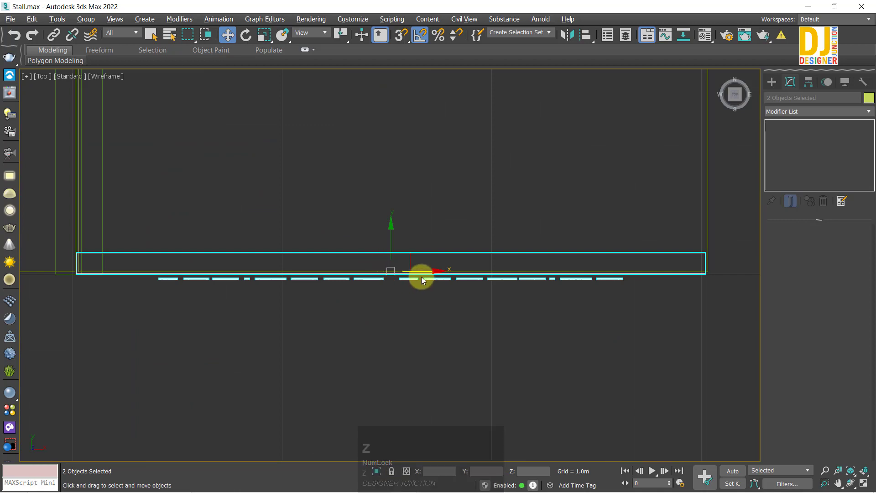
{"action": "mouse_move", "coordinate": [420, 277]}
{"action": "left_mouse_down"}
{"action": "mouse_move", "coordinate": [438, 271]}
{"action": "mouse_move", "coordinate": [426, 276]}
{"action": "left_mouse_up"}
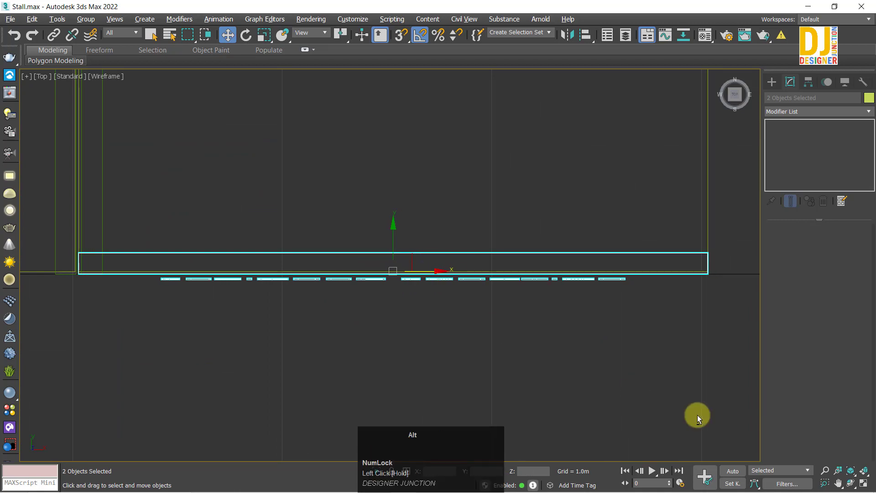
{"action": "key", "text": "alt+w"}
{"action": "key", "text": "alt+w"}
{"action": "key", "text": "z"}
{"action": "key", "text": "alt+w"}
{"action": "key", "text": "alt+w"}
{"action": "key", "text": "z"}
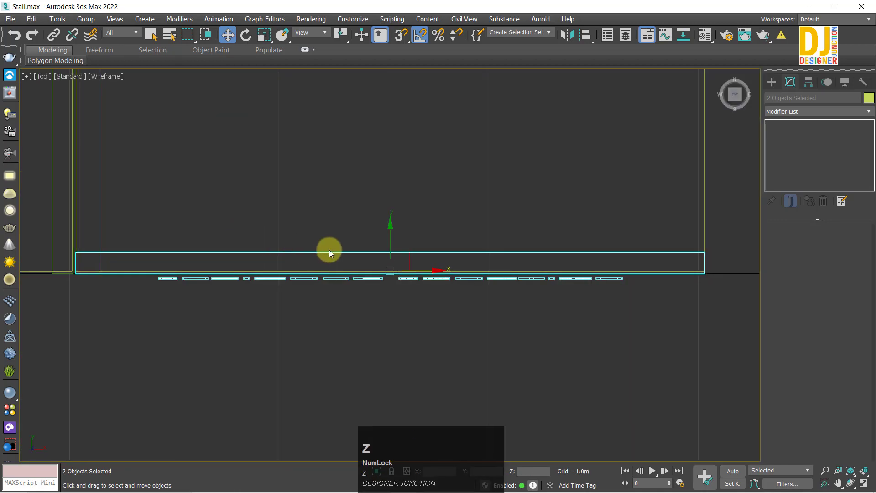
{"action": "left_click", "coordinate": [388, 240]}
{"action": "key", "text": "alt+w"}
{"action": "key", "text": "alt+w"}
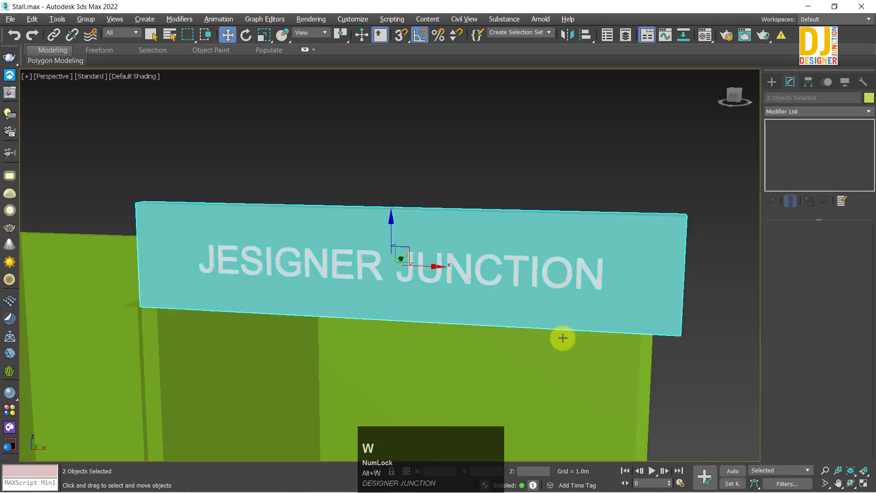
Move only the copied lettering along Y in the Top view until it sits against the fascia board's front face.
{"action": "middle_click_drag", "start_coordinate": [561, 338], "coordinate": [481, 336], "text": "alt"}
{"action": "key", "text": "alt+w"}
{"action": "key", "text": "z"}
{"action": "left_click", "coordinate": [239, 289]}
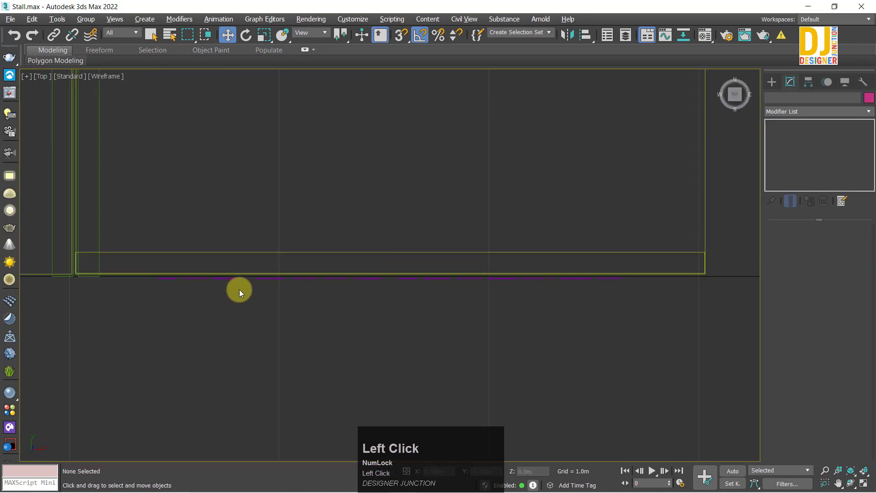
{"action": "left_click", "coordinate": [253, 278]}
{"action": "scroll", "coordinate": [390, 273], "scroll_direction": "up", "scroll_amount": 2}
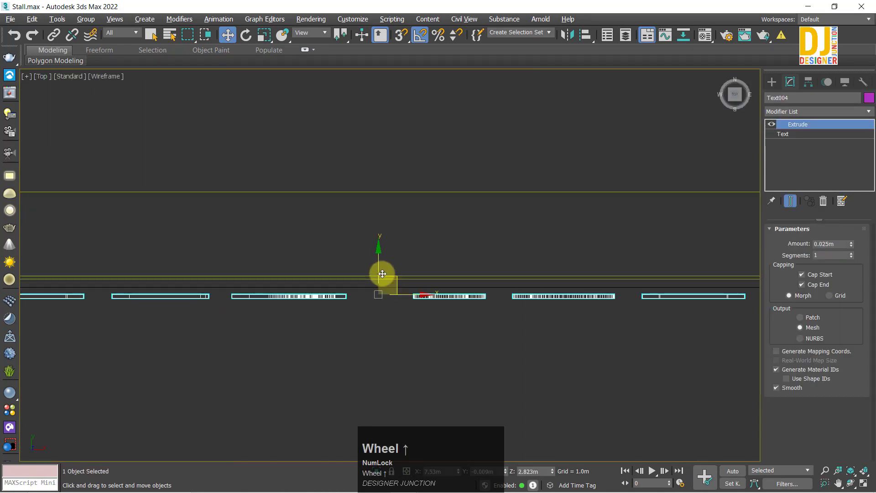
{"action": "left_click_drag", "start_coordinate": [381, 274], "coordinate": [389, 261]}
{"action": "key", "text": "alt+w"}
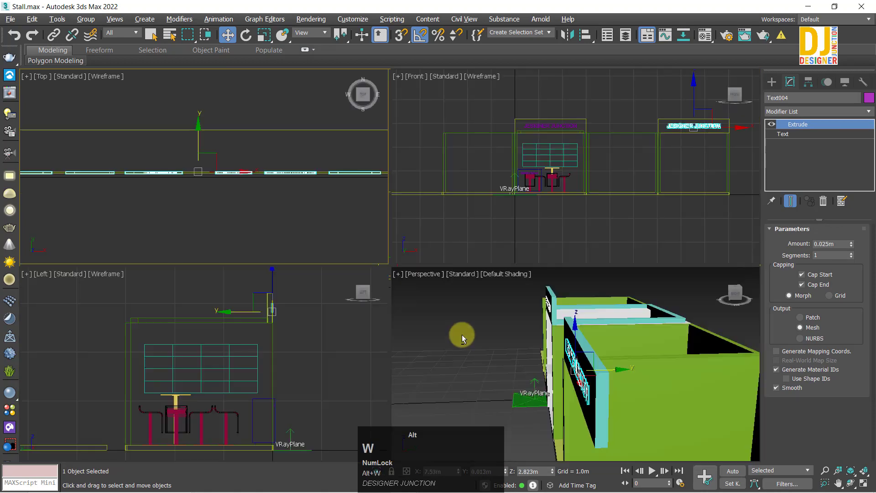
{"action": "key", "text": "alt+w"}
Select the end stall's fascia board with its lettering and clone both for a second sign.
{"action": "left_click", "coordinate": [432, 309], "text": "ctrl"}
{"action": "middle_click_drag", "start_coordinate": [401, 305], "coordinate": [349, 243], "text": "alt"}
{"action": "scroll", "coordinate": [348, 243], "scroll_direction": "down", "scroll_amount": 3}
{"action": "mouse_move", "coordinate": [381, 201]}
{"action": "left_mouse_down", "text": "shift"}
{"action": "mouse_move", "coordinate": [416, 190]}
{"action": "mouse_move", "coordinate": [462, 193]}
{"action": "left_mouse_up", "text": "shift"}
{"action": "left_click", "coordinate": [428, 296]}
Rotate the second sign copy 90 degrees in the Top view so its lettering faces the stall's open outer side.
{"action": "key", "text": "t"}
{"action": "key", "text": "z"}
{"action": "key", "text": "e"}
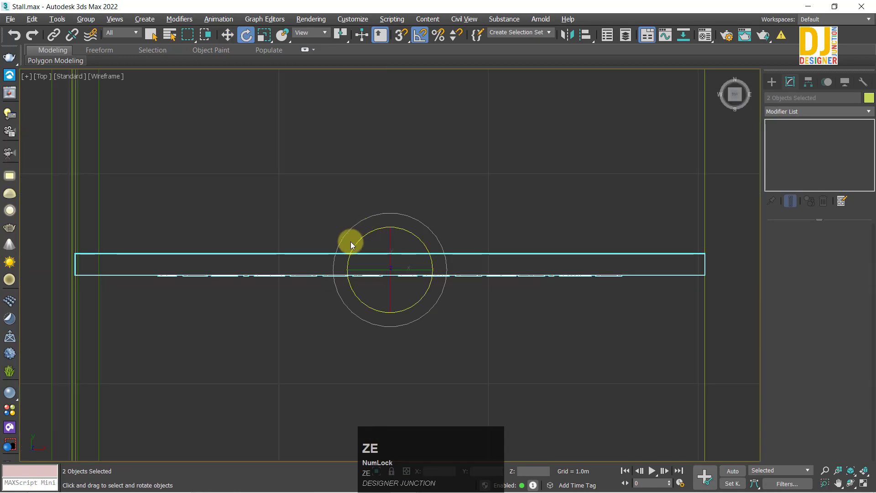
{"action": "scroll", "coordinate": [383, 260], "scroll_direction": "down", "scroll_amount": 3}
{"action": "left_click_drag", "start_coordinate": [407, 281], "coordinate": [469, 247]}
Move the second sign along X in the Top view until its outer face is flush with the end stall's open side edge.
{"action": "key", "text": "w"}
{"action": "key", "text": "z"}
{"action": "key", "text": "z"}
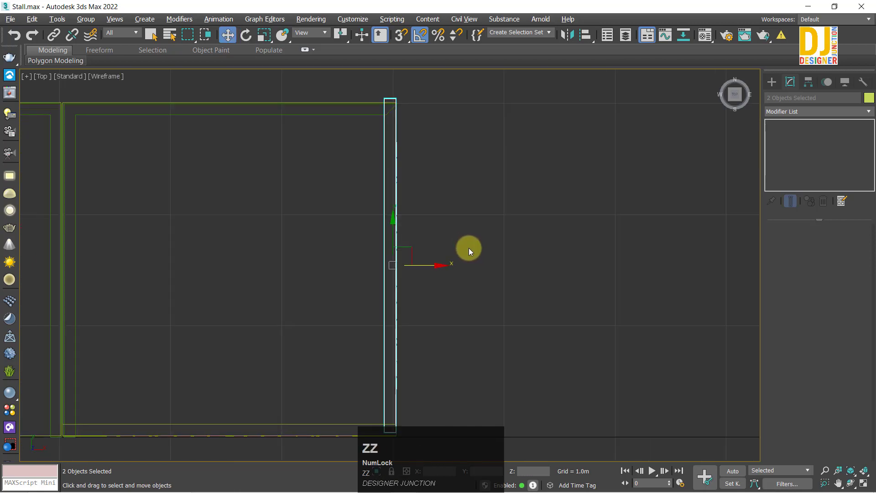
{"action": "key", "text": "z"}
{"action": "scroll", "coordinate": [392, 306], "scroll_direction": "up", "scroll_amount": 2}
{"action": "middle_click_drag", "start_coordinate": [392, 305], "coordinate": [420, 286]}
{"action": "scroll", "coordinate": [373, 206], "scroll_direction": "up", "scroll_amount": 2}
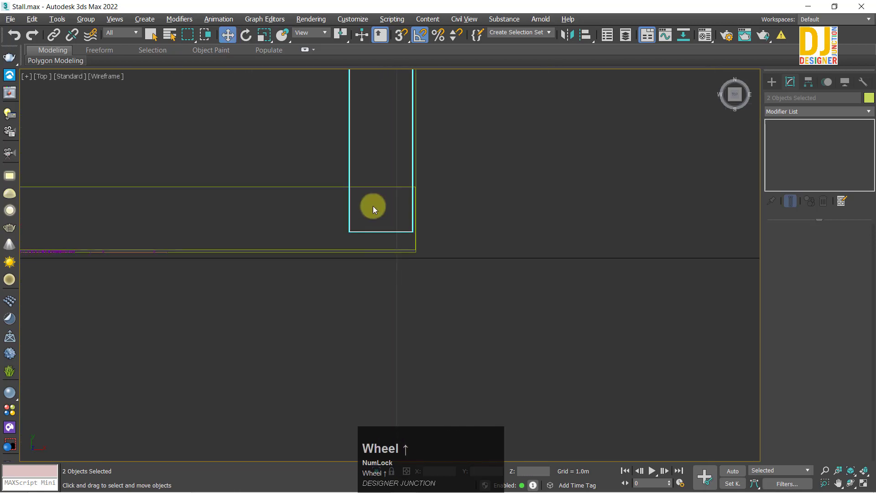
{"action": "left_click_drag", "start_coordinate": [349, 210], "coordinate": [352, 231]}
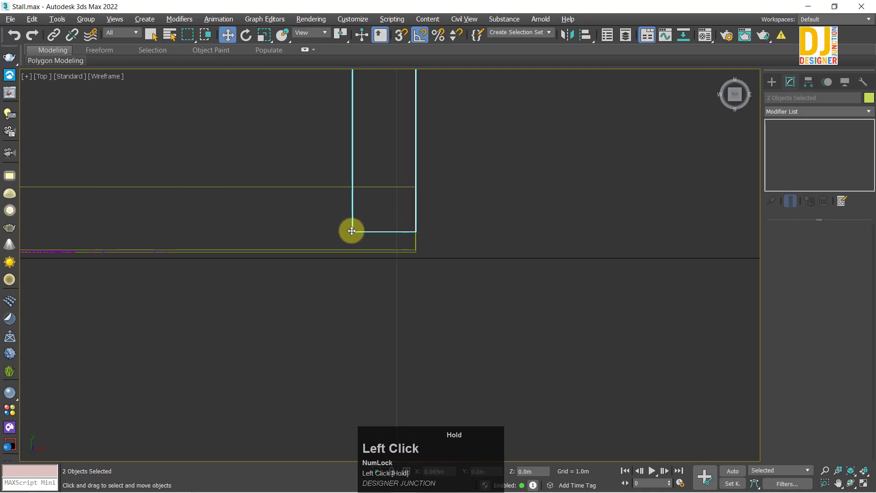
Align the second sign along Y in the Top view so its front end meets the front sign at the stall's corner.
{"action": "key", "text": "z"}
{"action": "left_click", "coordinate": [390, 224]}
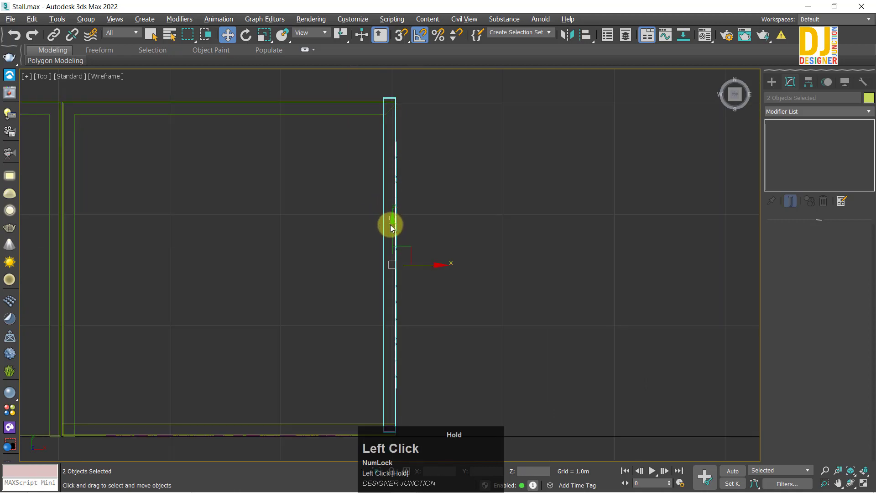
{"action": "key", "text": "ctrl+z"}
{"action": "middle_click_drag", "start_coordinate": [396, 233], "coordinate": [408, 189], "text": "ctrl"}
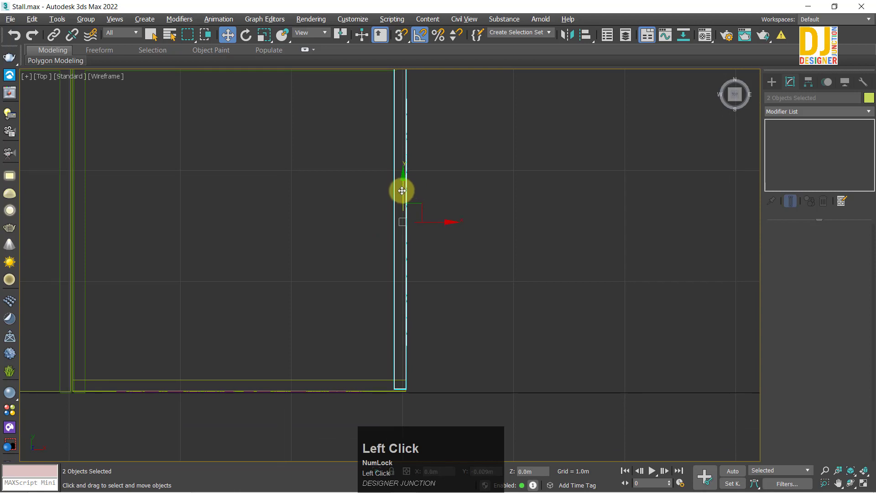
{"action": "key", "text": "z"}
{"action": "scroll", "coordinate": [397, 224], "scroll_direction": "up", "scroll_amount": 10}
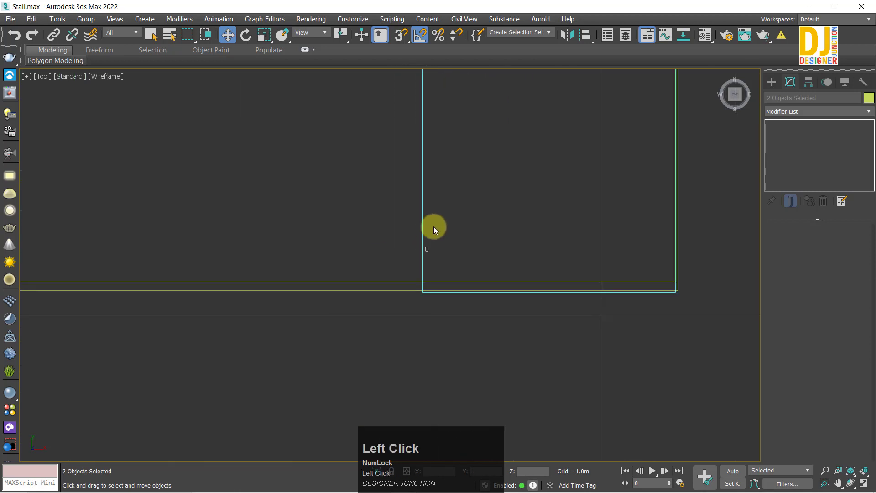
{"action": "left_click", "coordinate": [432, 239]}
{"action": "key", "text": "ctrl+z"}
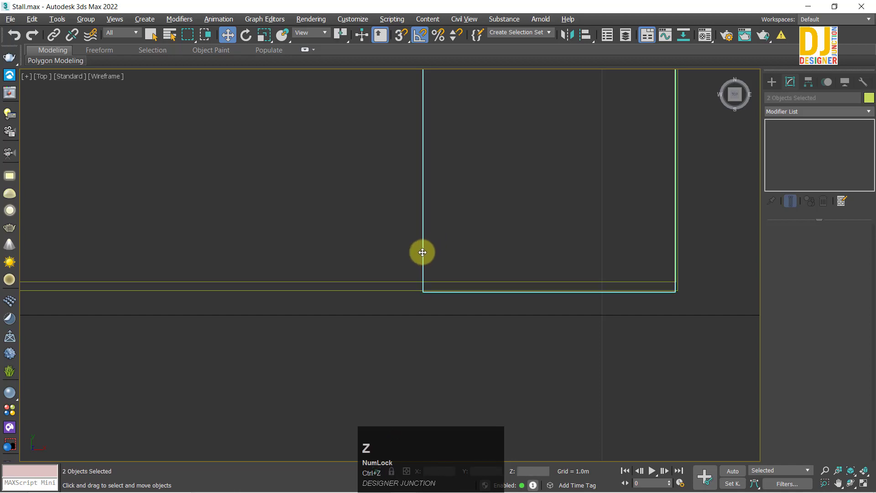
{"action": "left_click_drag", "start_coordinate": [422, 253], "coordinate": [423, 234]}
Inspect the two signs and the floor box of the end stall in the Perspective view, focusing on their unsupported outer corner.
{"action": "key", "text": "alt+w"}
{"action": "middle_click", "coordinate": [559, 380]}
{"action": "key", "text": "alt+w"}
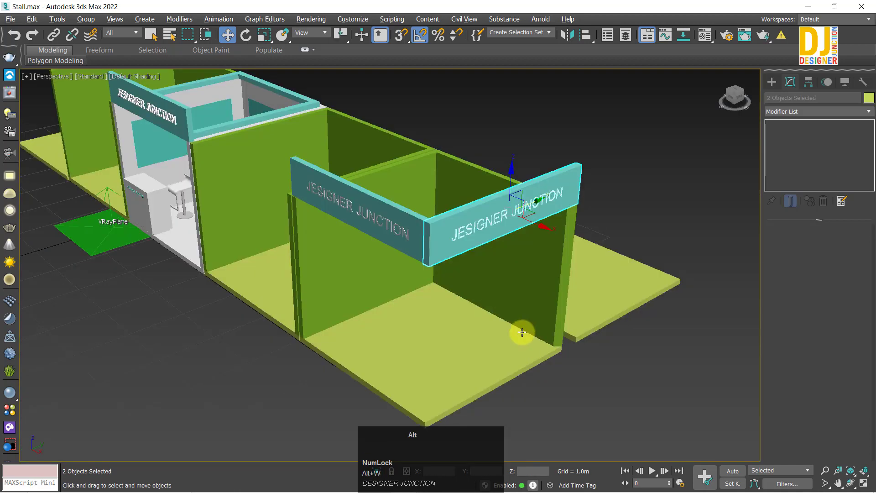
{"action": "middle_click_drag", "start_coordinate": [522, 332], "coordinate": [558, 282], "text": "alt"}
{"action": "left_click", "coordinate": [573, 270]}
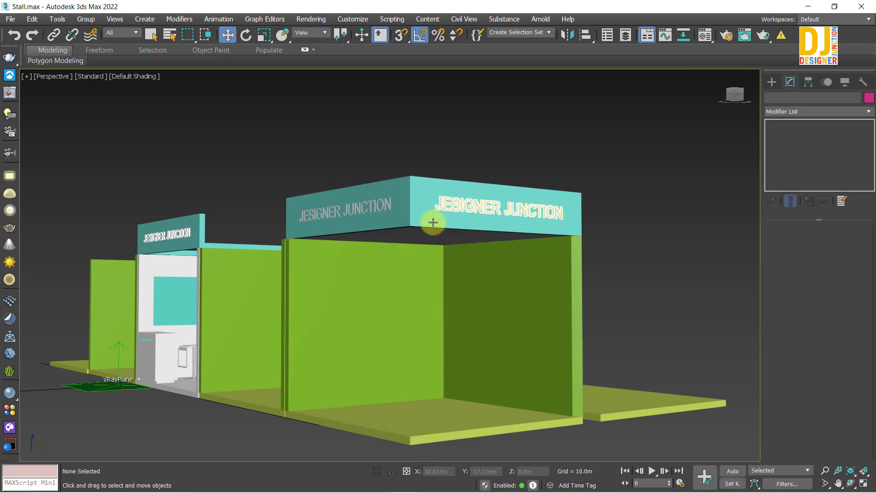
{"action": "middle_click_drag", "start_coordinate": [413, 197], "coordinate": [383, 356], "text": "alt"}
{"action": "left_click", "coordinate": [383, 356]}
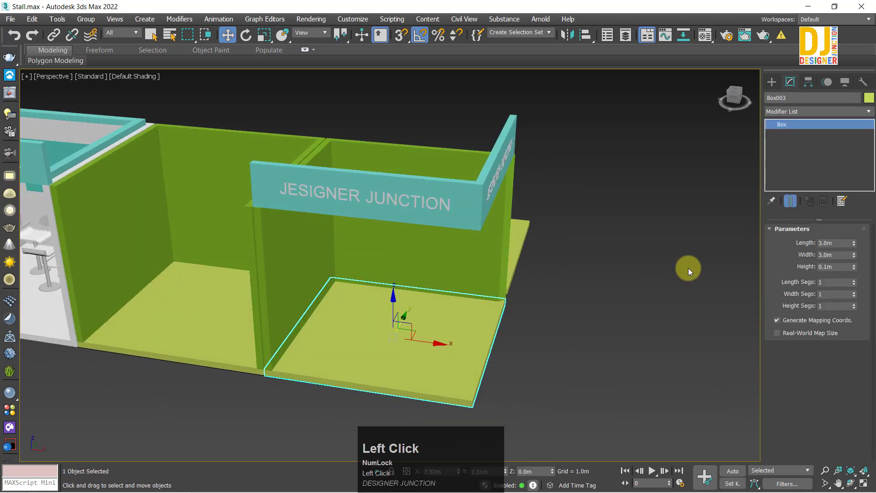
{"action": "middle_click_drag", "start_coordinate": [688, 267], "coordinate": [531, 248], "text": "alt"}
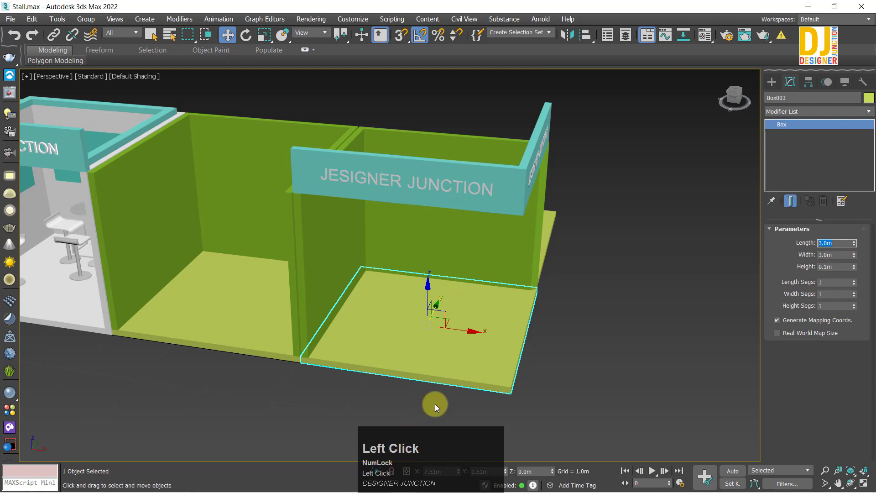
{"action": "middle_click_drag", "start_coordinate": [434, 404], "coordinate": [456, 366], "text": "alt"}
{"action": "middle_click_drag", "start_coordinate": [467, 170], "coordinate": [479, 195], "text": "alt"}
{"action": "left_click_drag", "start_coordinate": [367, 86], "coordinate": [463, 166]}
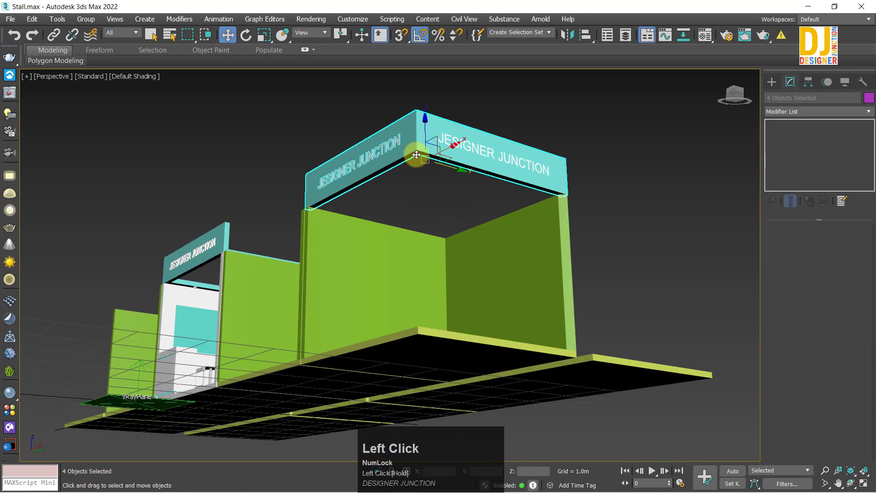
{"action": "middle_click_drag", "start_coordinate": [415, 162], "coordinate": [447, 180], "text": "alt"}
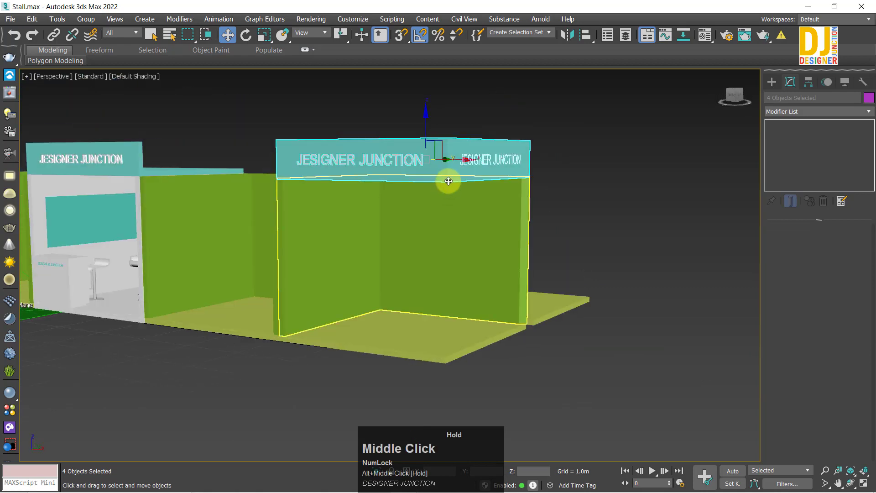
{"action": "left_click", "coordinate": [563, 349]}
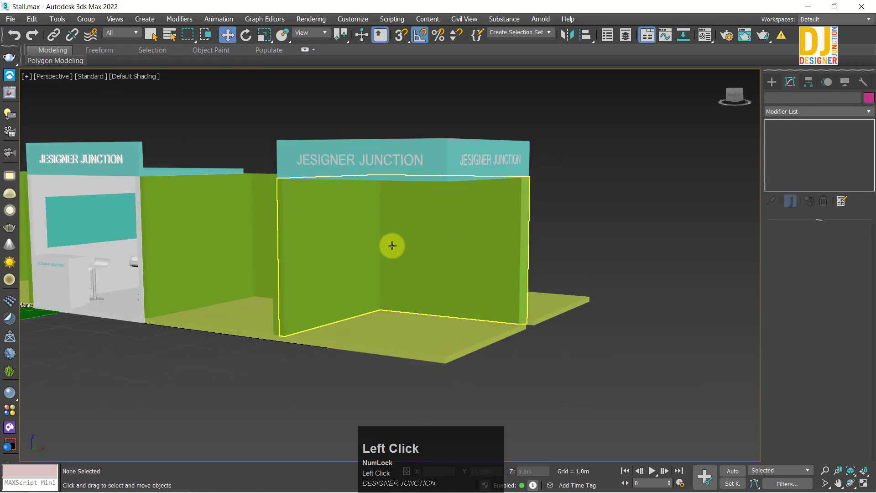
{"action": "middle_click_drag", "start_coordinate": [392, 246], "coordinate": [401, 259], "text": "alt"}
Clone the end stall's front fascia board without its lettering and move the copy down below the signs.
{"action": "left_click", "coordinate": [270, 133]}
{"action": "mouse_move", "coordinate": [448, 213]}
{"action": "middle_mouse_down", "text": "alt"}
{"action": "mouse_move", "coordinate": [445, 202]}
{"action": "mouse_move", "coordinate": [391, 181]}
{"action": "middle_mouse_up", "text": "alt"}
{"action": "left_click_drag", "start_coordinate": [371, 165], "coordinate": [456, 177], "text": "shift"}
{"action": "left_click", "coordinate": [432, 303]}
{"action": "mouse_move", "coordinate": [421, 137]}
{"action": "left_mouse_down"}
{"action": "mouse_move", "coordinate": [454, 286]}
{"action": "mouse_move", "coordinate": [433, 295]}
{"action": "left_mouse_up"}
{"action": "middle_click_drag", "start_coordinate": [570, 292], "coordinate": [664, 290], "text": "alt"}
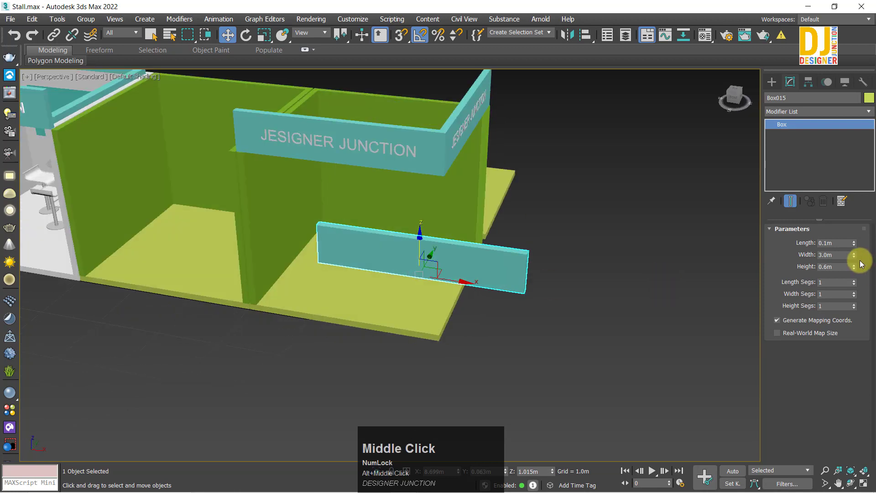
Turn the cloned board into a corner post by setting its width to 0.1 m and its height to about 2.34 m.
{"action": "left_click_drag", "start_coordinate": [854, 255], "coordinate": [838, 268]}
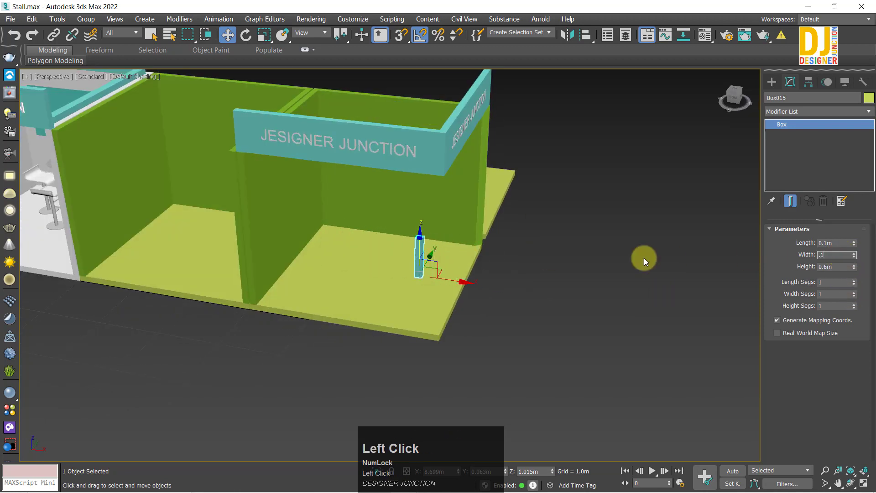
{"action": "left_click", "coordinate": [842, 253]}
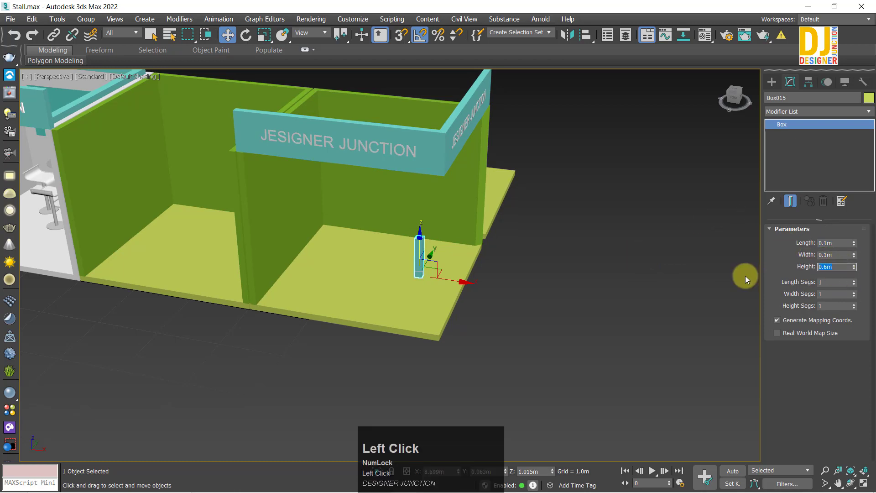
{"action": "middle_click_drag", "start_coordinate": [309, 242], "coordinate": [346, 228], "text": "alt"}
{"action": "left_click_drag", "start_coordinate": [853, 267], "coordinate": [855, 179]}
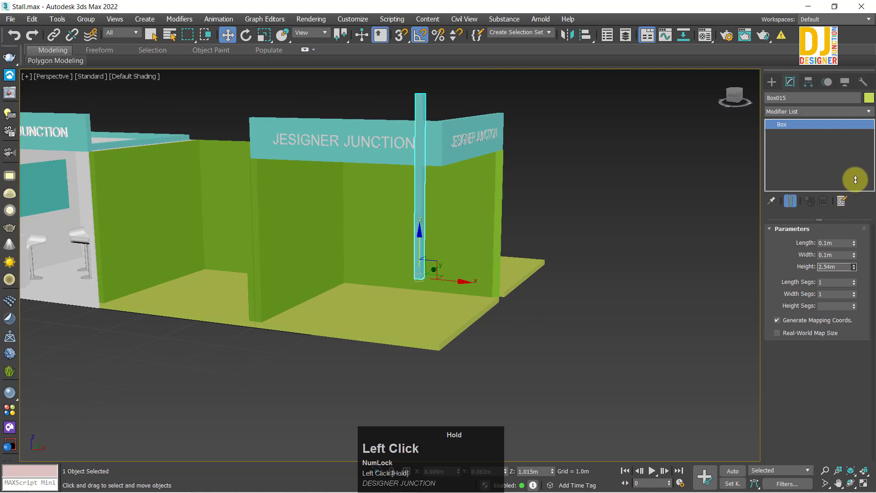
Lower the post and position it near the outer edge in the Front view with its base on top of the floor.
{"action": "left_click_drag", "start_coordinate": [417, 248], "coordinate": [423, 318]}
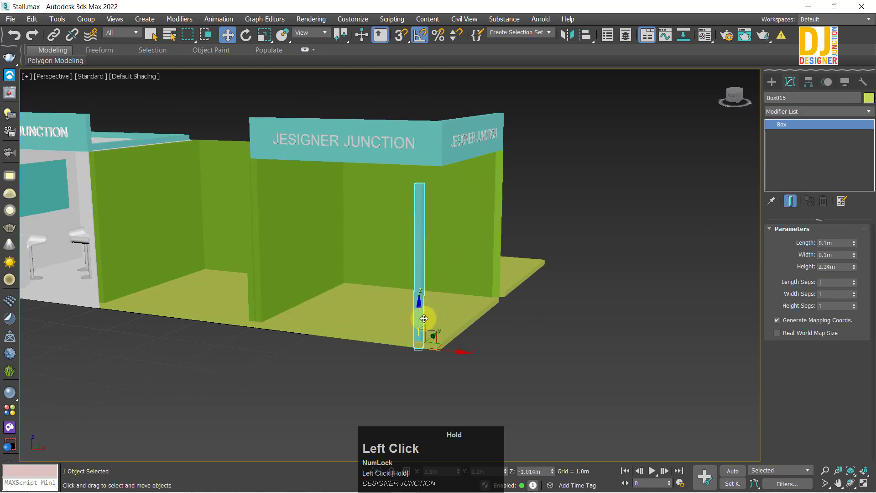
{"action": "key", "text": "alt+w"}
{"action": "middle_click", "coordinate": [576, 196]}
{"action": "key", "text": "alt+w"}
{"action": "key", "text": "z"}
{"action": "middle_click_drag", "start_coordinate": [517, 235], "coordinate": [524, 174]}
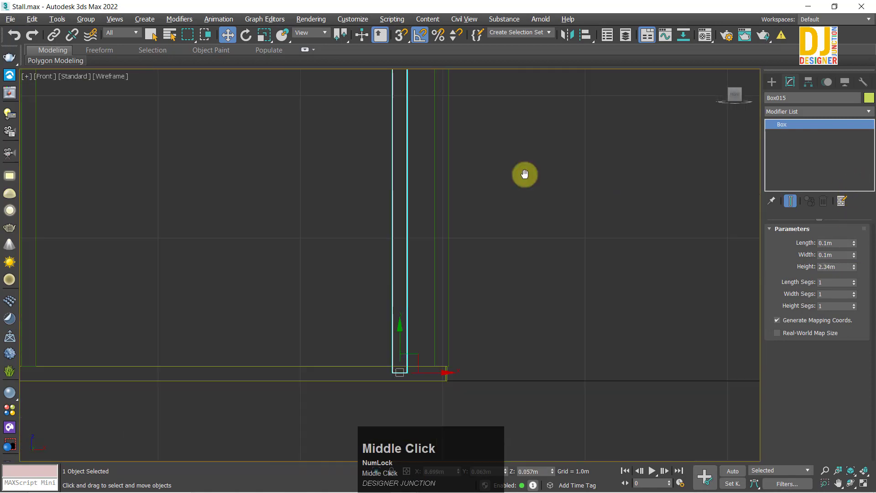
{"action": "scroll", "coordinate": [377, 320], "scroll_direction": "up", "scroll_amount": 5}
{"action": "scroll", "coordinate": [259, 298], "scroll_direction": "up", "scroll_amount": 3}
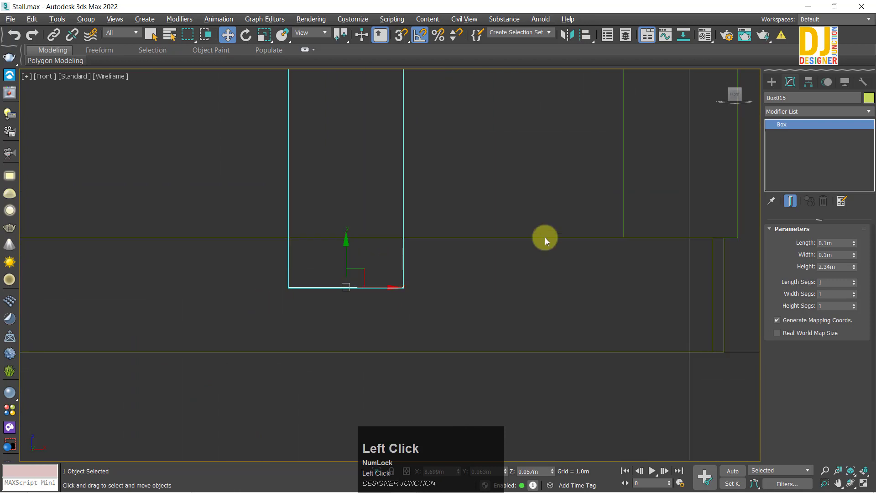
{"action": "left_click_drag", "start_coordinate": [373, 297], "coordinate": [374, 299]}
{"action": "key", "text": "ctrl+z"}
{"action": "left_click_drag", "start_coordinate": [373, 260], "coordinate": [448, 222]}
Align the post in the Top view with the stall's outer front corner, directly beneath the junction of the two fascia boards.
{"action": "key", "text": "alt+w"}
{"action": "key", "text": "alt+w"}
{"action": "key", "text": "z"}
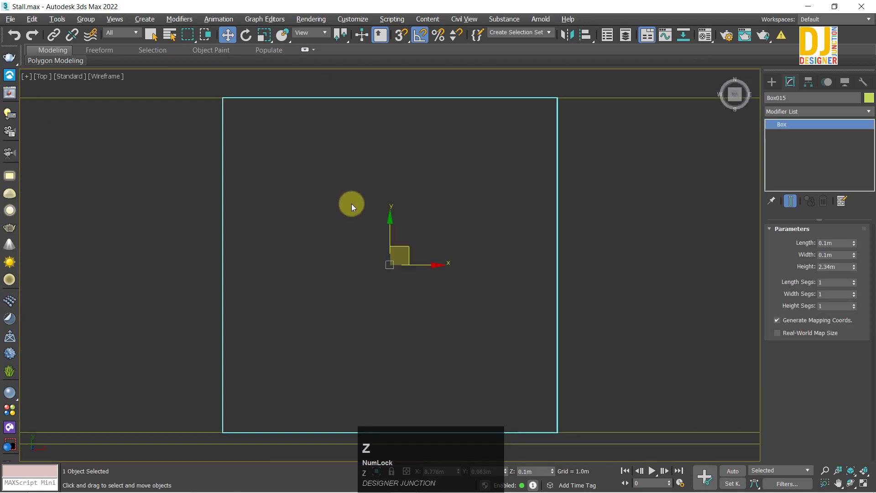
{"action": "scroll", "coordinate": [317, 198], "scroll_direction": "down", "scroll_amount": 4}
{"action": "left_click_drag", "start_coordinate": [353, 208], "coordinate": [461, 220]}
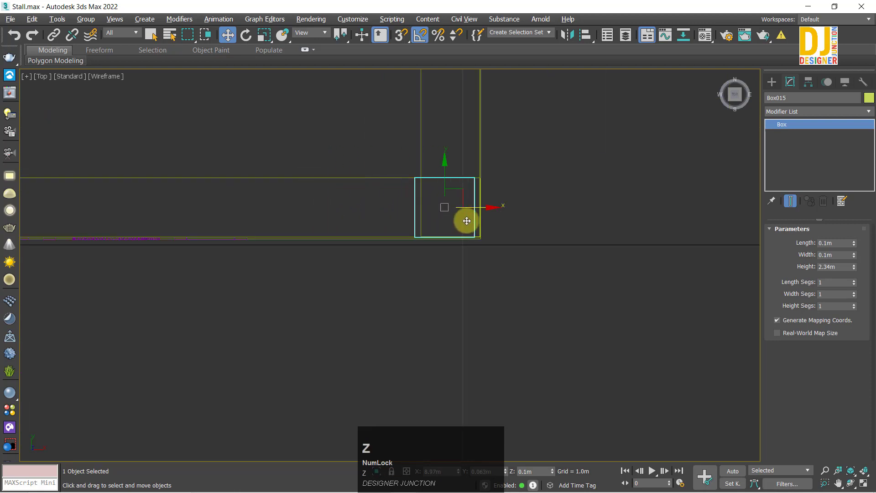
{"action": "key", "text": "z"}
{"action": "left_click_drag", "start_coordinate": [430, 269], "coordinate": [463, 270]}
{"action": "scroll", "coordinate": [461, 270], "scroll_direction": "down", "scroll_amount": 3}
{"action": "scroll", "coordinate": [461, 270], "scroll_direction": "down", "scroll_amount": 3}
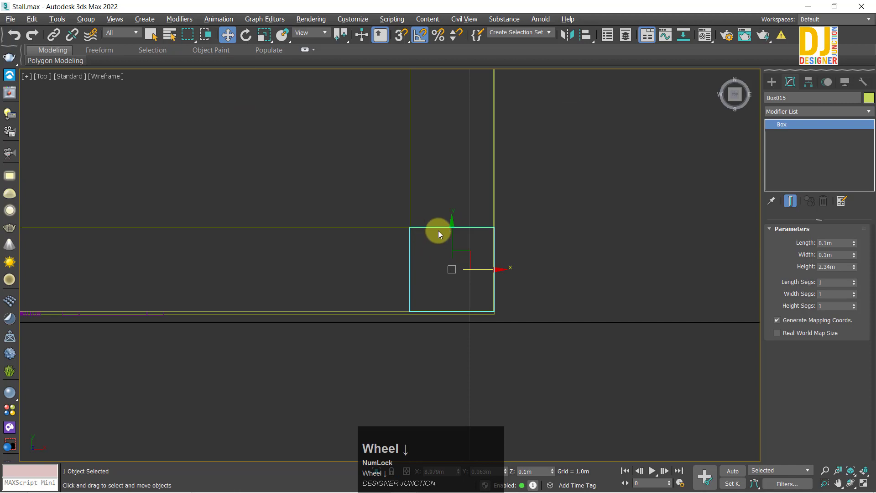
Set the corner post's height to 2.5 m so its top meets the underside of the fascia boards.
{"action": "key", "text": "alt+w"}
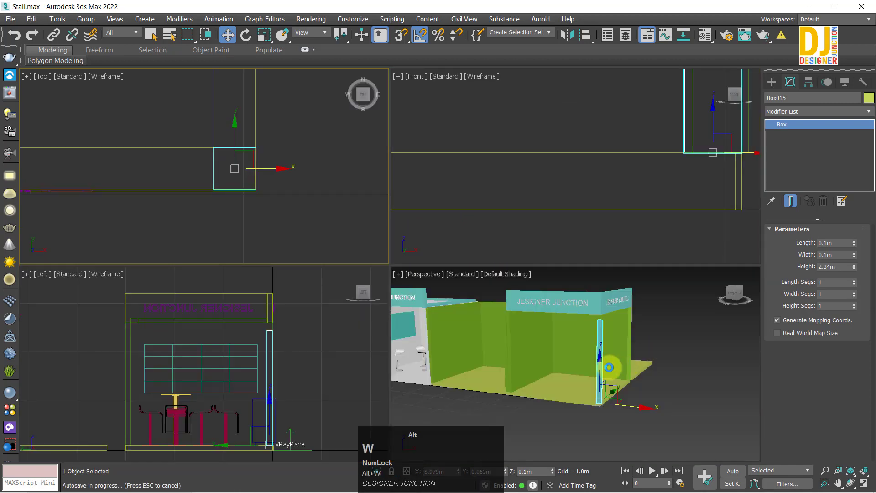
{"action": "middle_click_drag", "start_coordinate": [559, 348], "coordinate": [537, 351], "text": "alt"}
{"action": "key", "text": "alt+w"}
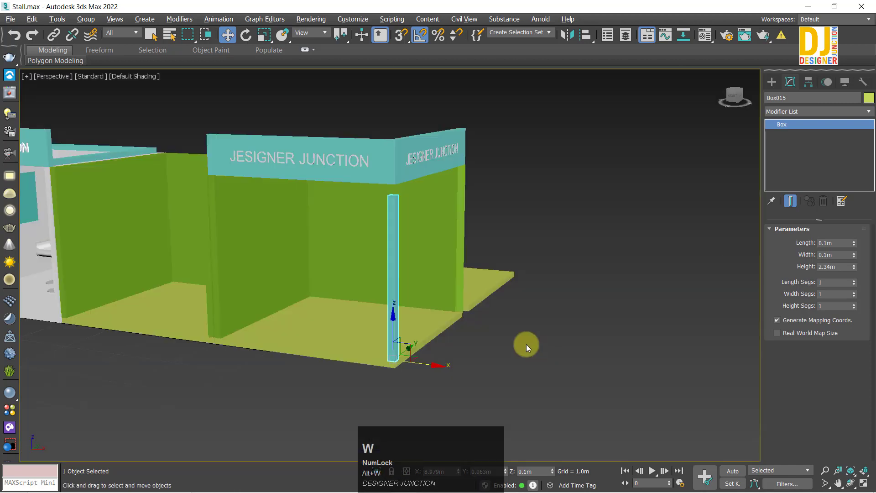
{"action": "scroll", "coordinate": [424, 275], "scroll_direction": "up", "scroll_amount": 5}
{"action": "middle_click_drag", "start_coordinate": [424, 275], "coordinate": [465, 284], "text": "alt"}
{"action": "scroll", "coordinate": [405, 292], "scroll_direction": "down", "scroll_amount": 5}
{"action": "key", "text": "alt+w"}
{"action": "key", "text": "alt+w"}
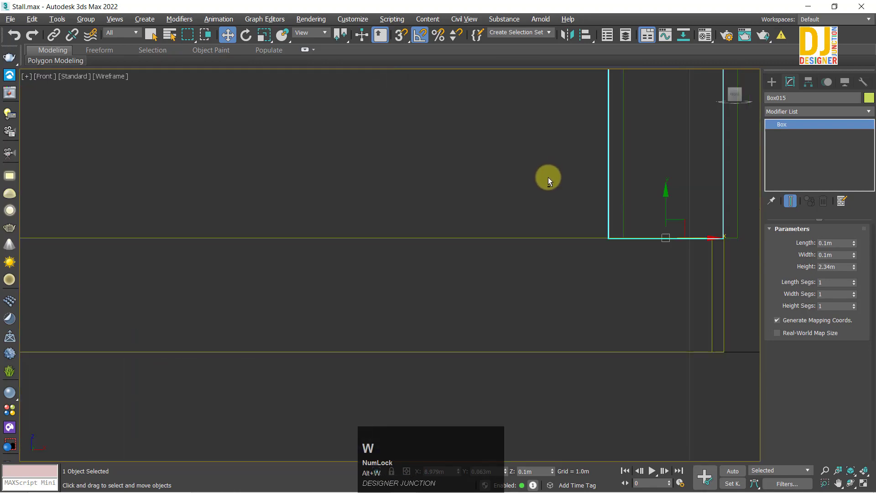
{"action": "scroll", "coordinate": [548, 177], "scroll_direction": "down", "scroll_amount": 8}
{"action": "middle_click_drag", "start_coordinate": [554, 177], "coordinate": [615, 276]}
{"action": "left_click", "coordinate": [834, 267]}
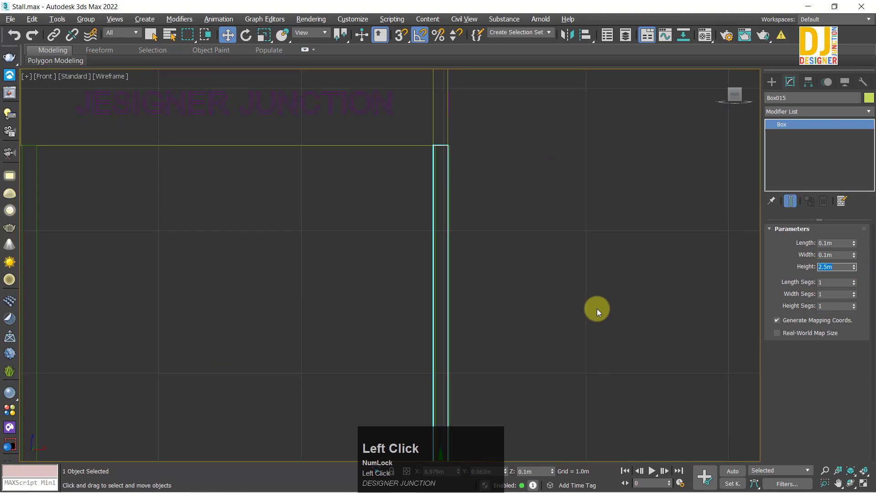
{"action": "left_click", "coordinate": [549, 343]}
Examine the end stall from the front, open side and corner in the Perspective view to check the post and both signs.
{"action": "key", "text": "alt+w"}
{"action": "key", "text": "alt+w"}
{"action": "middle_click_drag", "start_coordinate": [542, 233], "coordinate": [463, 245], "text": "alt"}
{"action": "scroll", "coordinate": [406, 254], "scroll_direction": "up", "scroll_amount": 3}
{"action": "middle_click_drag", "start_coordinate": [407, 254], "coordinate": [426, 239], "text": "alt"}
{"action": "scroll", "coordinate": [440, 239], "scroll_direction": "down", "scroll_amount": 3}
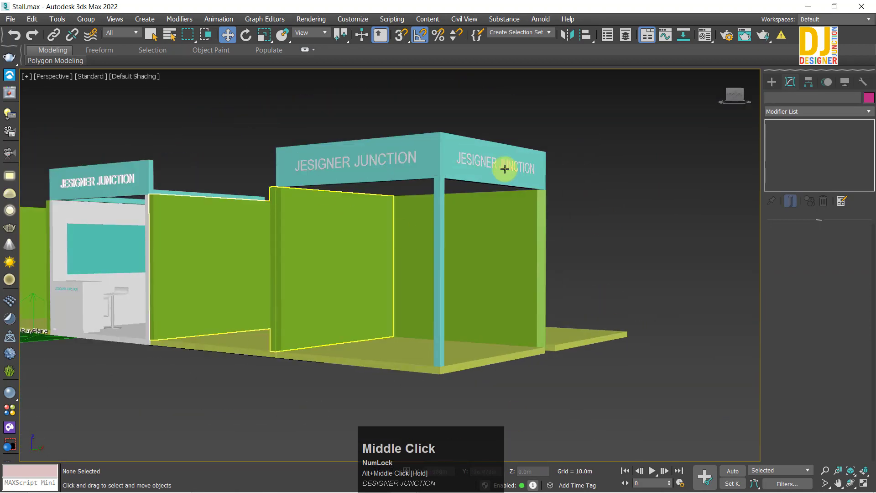
{"action": "middle_click_drag", "start_coordinate": [511, 253], "coordinate": [508, 294], "text": "alt"}
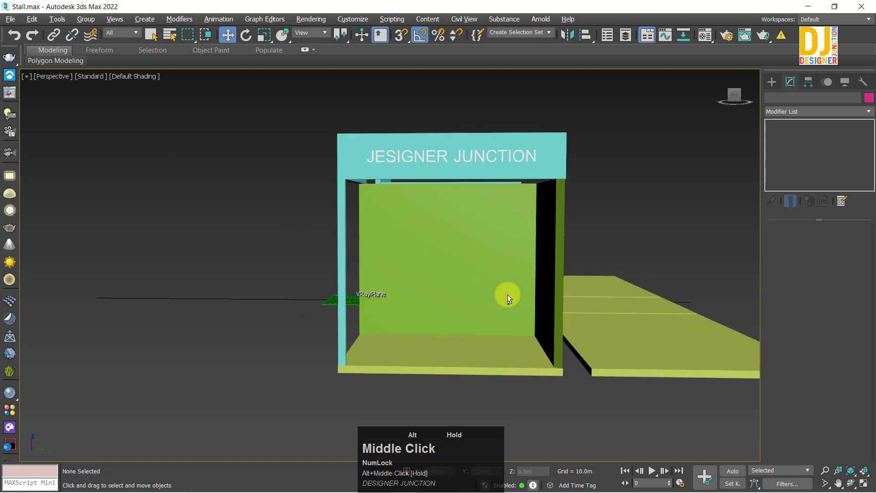
{"action": "middle_click_drag", "start_coordinate": [645, 164], "coordinate": [444, 285], "text": "alt"}
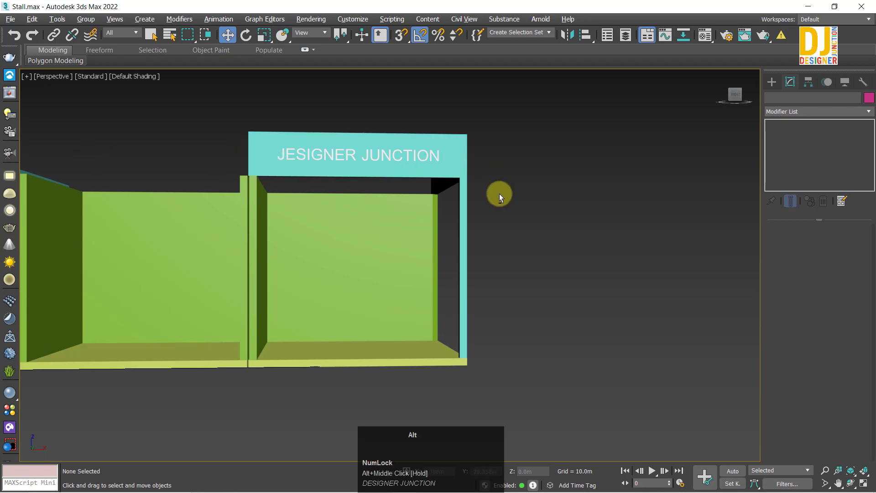
{"action": "middle_click_drag", "start_coordinate": [498, 192], "coordinate": [381, 357], "text": "alt"}
{"action": "scroll", "coordinate": [339, 250], "scroll_direction": "up", "scroll_amount": 1}
{"action": "middle_click_drag", "start_coordinate": [339, 251], "coordinate": [524, 248], "text": "alt"}
Move the inner end vertex of the end stall's back wall outline to the floor's open-side edge in the Top view.
{"action": "left_click", "coordinate": [594, 282]}
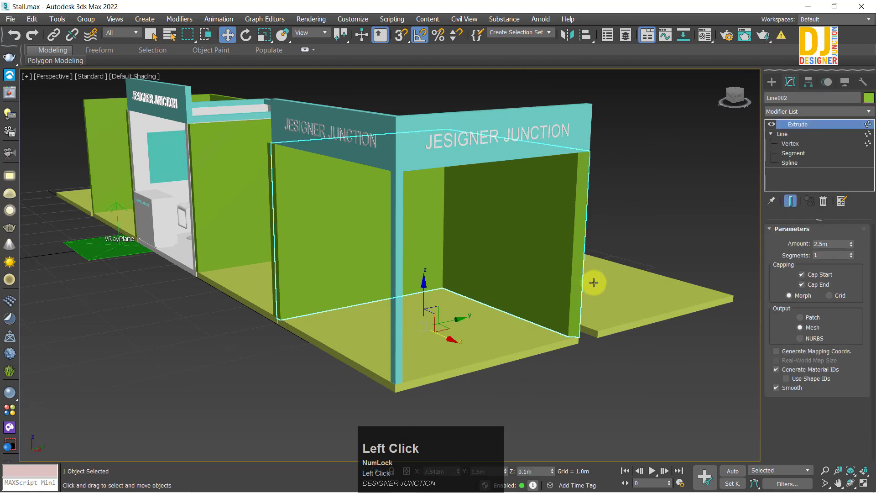
{"action": "key", "text": "alt+w"}
{"action": "key", "text": "z"}
{"action": "key", "text": "z"}
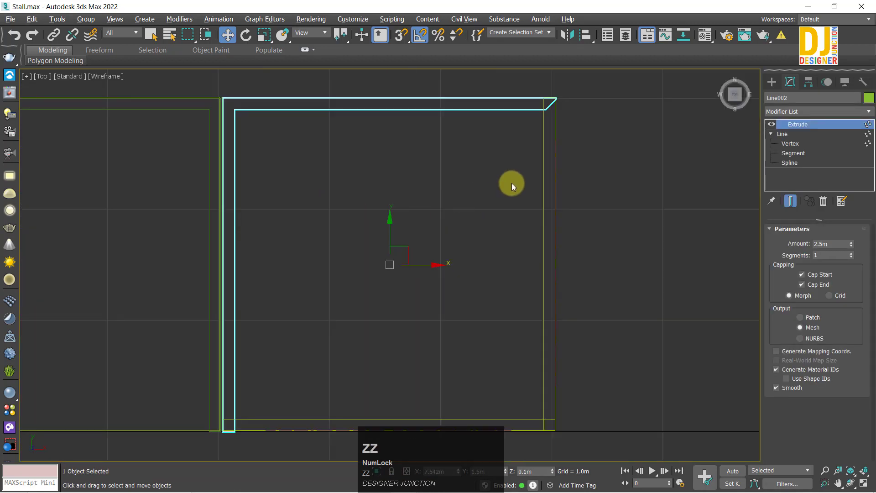
{"action": "scroll", "coordinate": [555, 98], "scroll_direction": "up", "scroll_amount": 2}
{"action": "left_click", "coordinate": [782, 145]}
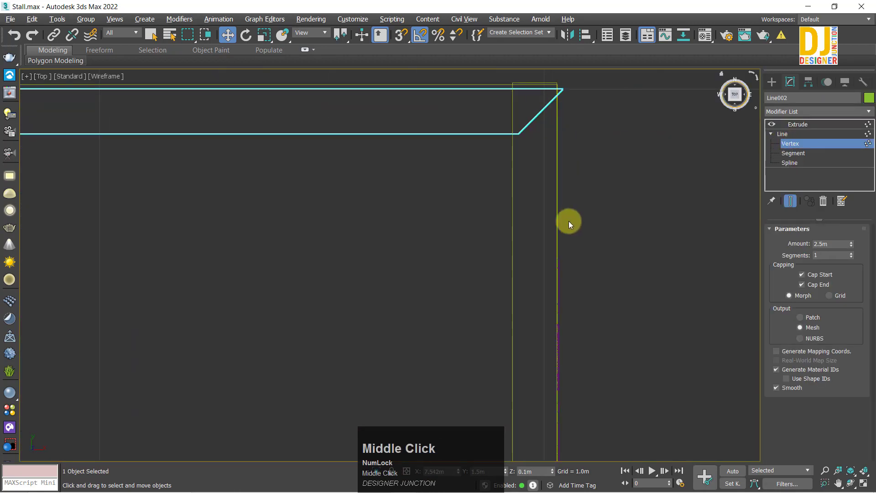
{"action": "middle_click_drag", "start_coordinate": [568, 220], "coordinate": [556, 210]}
{"action": "scroll", "coordinate": [501, 117], "scroll_direction": "up", "scroll_amount": 2}
{"action": "middle_click_drag", "start_coordinate": [501, 117], "coordinate": [504, 226]}
{"action": "left_click_drag", "start_coordinate": [491, 212], "coordinate": [598, 280]}
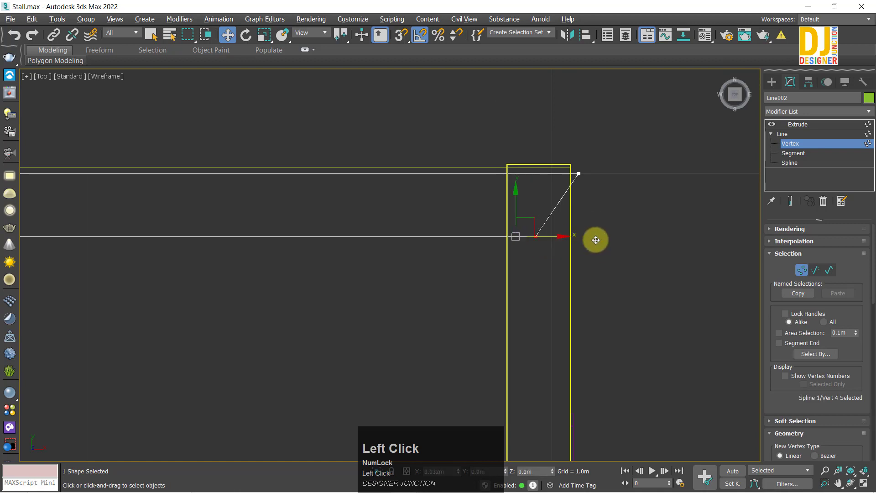
{"action": "scroll", "coordinate": [560, 191], "scroll_direction": "up", "scroll_amount": 3}
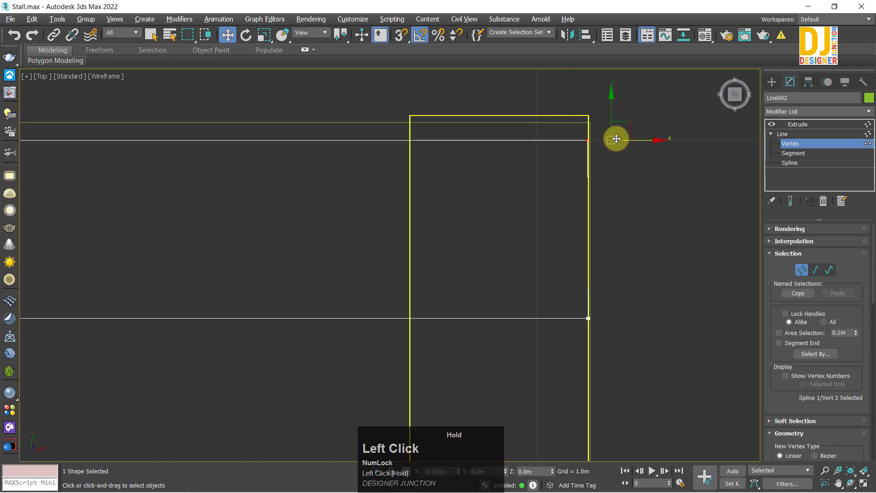
Align the wall outline's outer end vertex with the same floor edge to square the wall end, and leave vertex editing.
{"action": "left_click_drag", "start_coordinate": [616, 138], "coordinate": [616, 138]}
{"action": "left_click", "coordinate": [780, 133]}
{"action": "left_click", "coordinate": [801, 124]}
{"action": "left_click", "coordinate": [686, 318]}
{"action": "key", "text": "alt+w"}
{"action": "key", "text": "alt+w"}
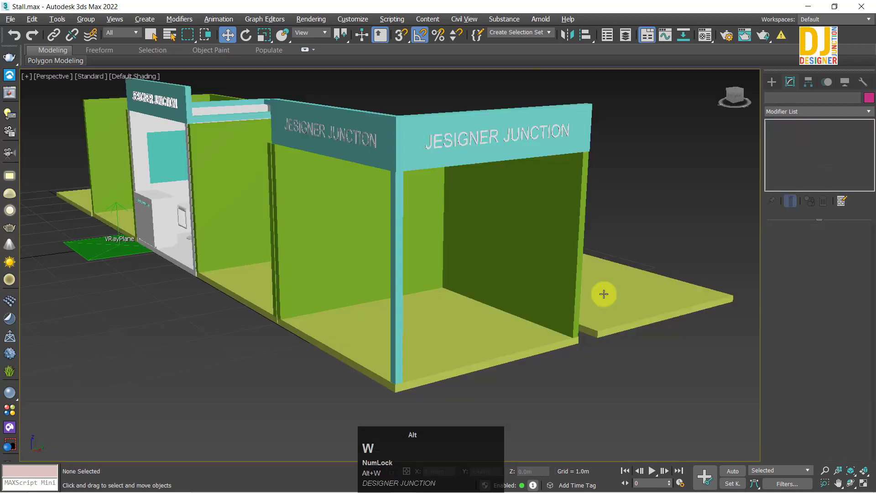
Clone the white stall's two teal wall panels together as a copy into the end stall.
{"action": "middle_click_drag", "start_coordinate": [603, 294], "coordinate": [486, 283], "text": "alt"}
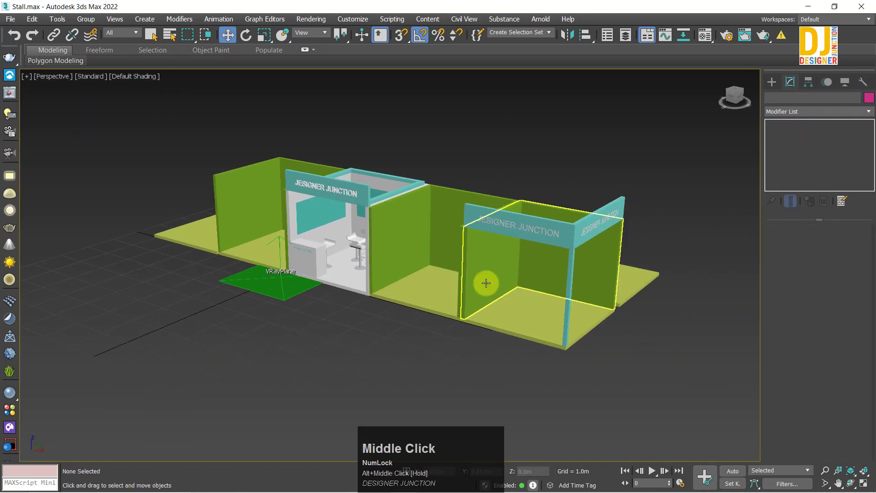
{"action": "scroll", "coordinate": [486, 283], "scroll_direction": "up", "scroll_amount": 2}
{"action": "left_click", "coordinate": [249, 191]}
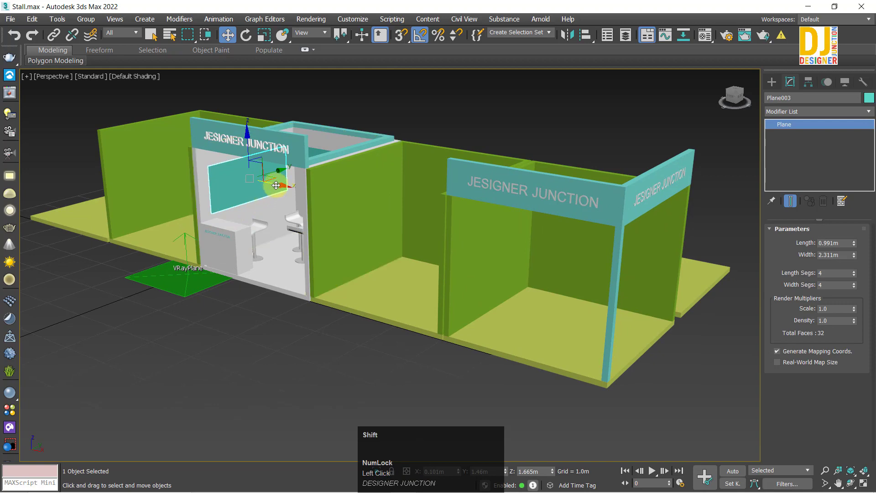
{"action": "mouse_move", "coordinate": [276, 185]}
{"action": "left_mouse_down", "text": "shift"}
{"action": "mouse_move", "coordinate": [473, 289]}
{"action": "mouse_move", "coordinate": [477, 273]}
{"action": "left_mouse_up", "text": "shift"}
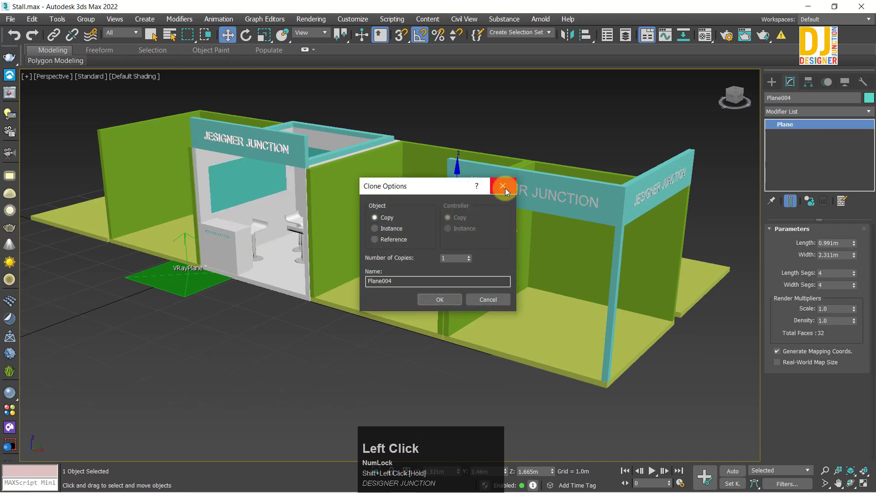
{"action": "left_click", "coordinate": [505, 188]}
{"action": "middle_click_drag", "start_coordinate": [385, 233], "coordinate": [279, 150], "text": "alt"}
{"action": "left_click", "coordinate": [313, 169], "text": "ctrl"}
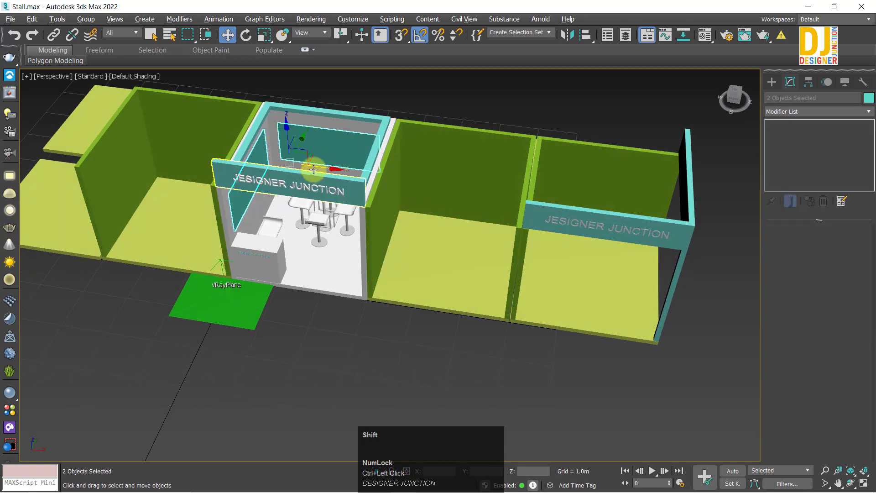
{"action": "left_click_drag", "start_coordinate": [314, 164], "coordinate": [586, 226], "text": "shift"}
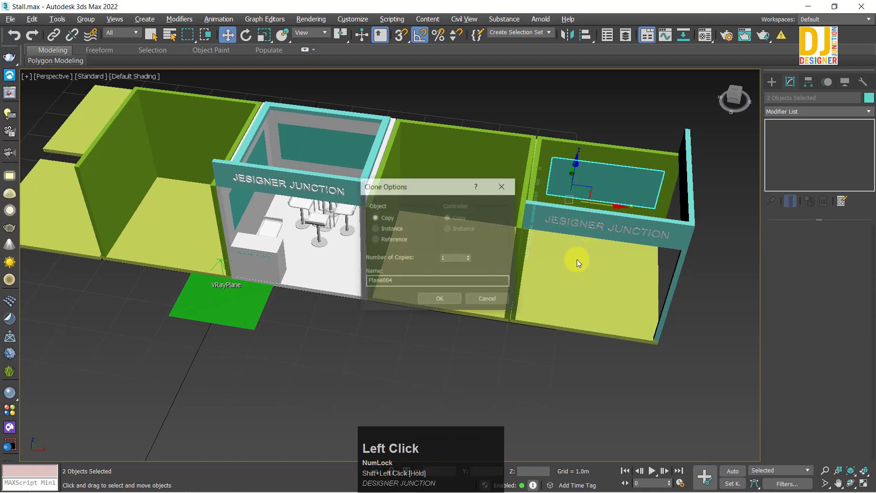
{"action": "left_click", "coordinate": [445, 300]}
{"action": "key", "text": "z"}
Shift the two copied panels in the Top view so the side panel sits close against the end stall's side wall.
{"action": "middle_click_drag", "start_coordinate": [454, 295], "coordinate": [184, 134], "text": "alt"}
{"action": "key", "text": "w"}
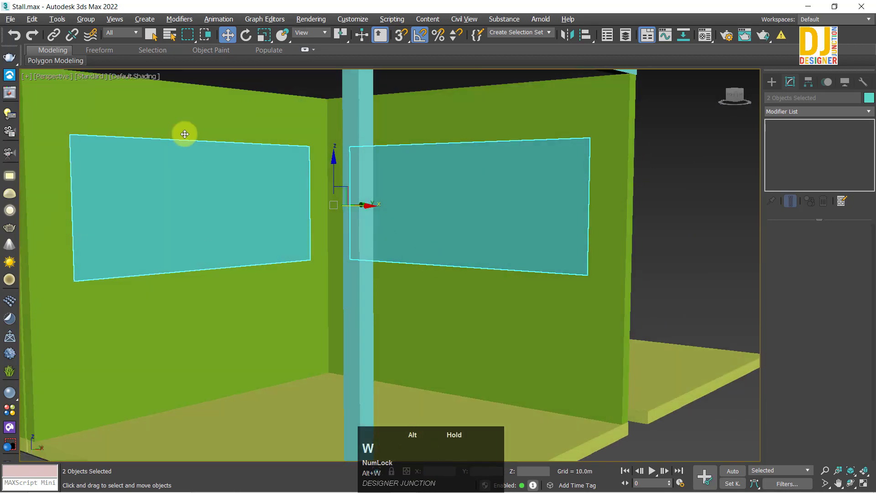
{"action": "key", "text": "t"}
{"action": "key", "text": "z"}
{"action": "middle_click_drag", "start_coordinate": [396, 329], "coordinate": [476, 374]}
{"action": "scroll", "coordinate": [326, 242], "scroll_direction": "up", "scroll_amount": 3}
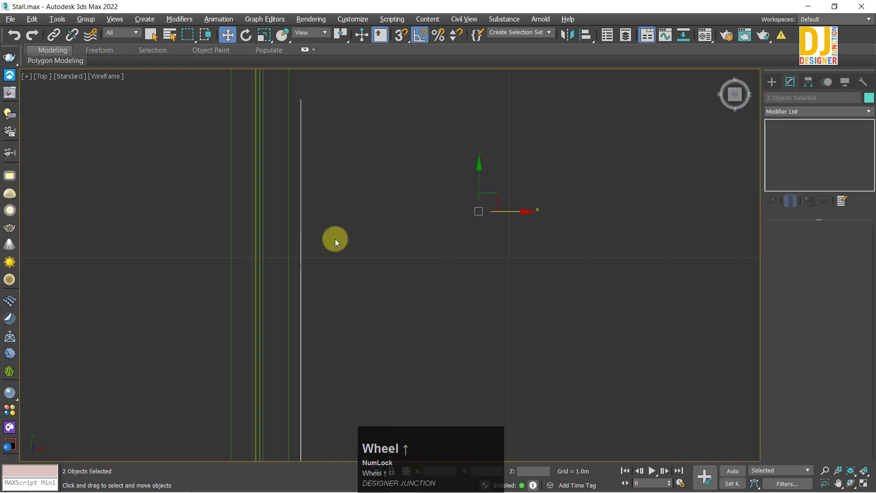
{"action": "left_click_drag", "start_coordinate": [498, 213], "coordinate": [457, 221]}
{"action": "key", "text": "alt+w"}
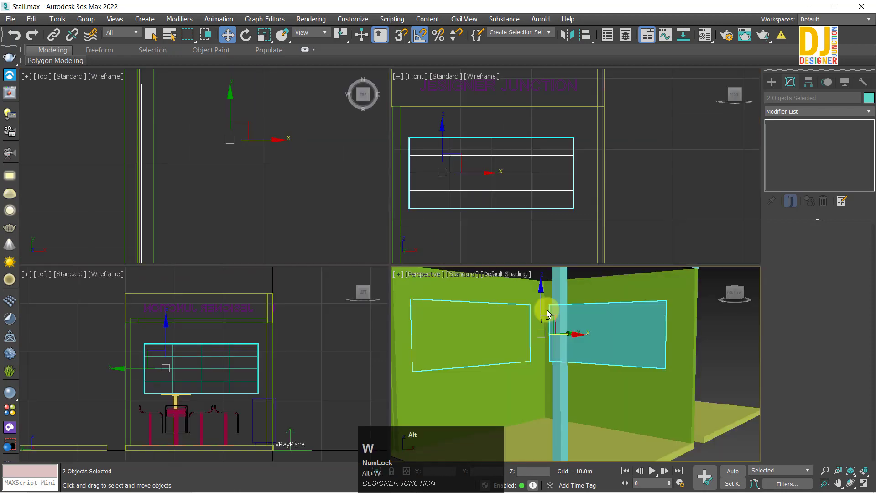
Examine the two copied panels on the end stall's walls in the Perspective view and clear the selection.
{"action": "key", "text": "alt+w"}
{"action": "middle_click_drag", "start_coordinate": [548, 309], "coordinate": [447, 200], "text": "alt"}
{"action": "left_click_drag", "start_coordinate": [447, 200], "coordinate": [461, 192]}
{"action": "scroll", "coordinate": [497, 242], "scroll_direction": "down", "scroll_amount": 5}
{"action": "middle_click_drag", "start_coordinate": [497, 242], "coordinate": [479, 235], "text": "alt"}
{"action": "middle_click_drag", "start_coordinate": [479, 236], "coordinate": [426, 237]}
{"action": "left_click", "coordinate": [577, 282]}
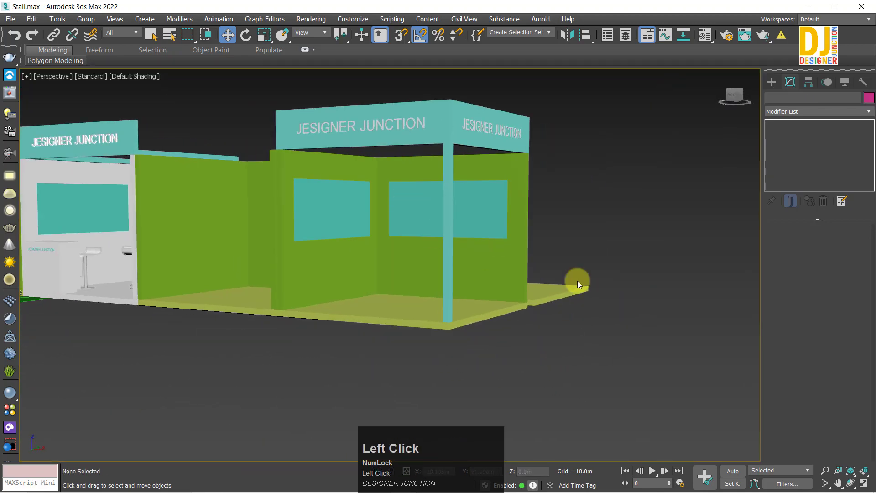
Apply the white material to the end stall's walls and floor.
{"action": "key", "text": "m"}
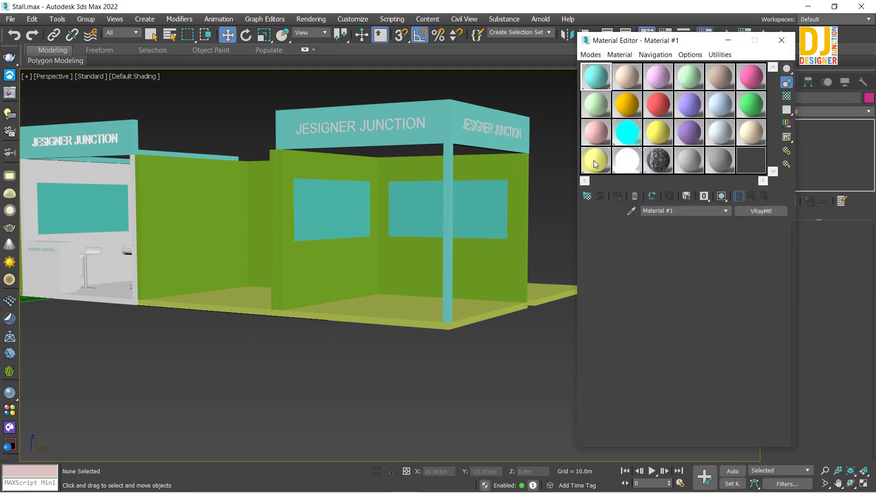
{"action": "left_click_drag", "start_coordinate": [593, 160], "coordinate": [497, 207]}
{"action": "left_click_drag", "start_coordinate": [584, 161], "coordinate": [396, 301]}
{"action": "middle_click_drag", "start_coordinate": [396, 301], "coordinate": [410, 287], "text": "alt"}
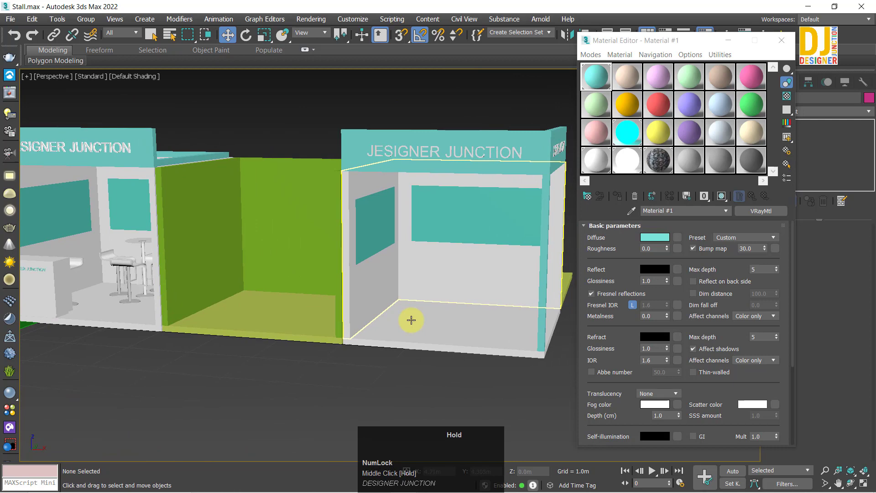
Add an Edit Mesh modifier to the end stall's floor slab.
{"action": "left_click", "coordinate": [487, 336]}
{"action": "key", "text": "z"}
{"action": "middle_click_drag", "start_coordinate": [510, 288], "coordinate": [453, 323]}
{"action": "left_click_drag", "start_coordinate": [604, 44], "coordinate": [548, 48]}
{"action": "scroll", "coordinate": [360, 199], "scroll_direction": "down", "scroll_amount": 8}
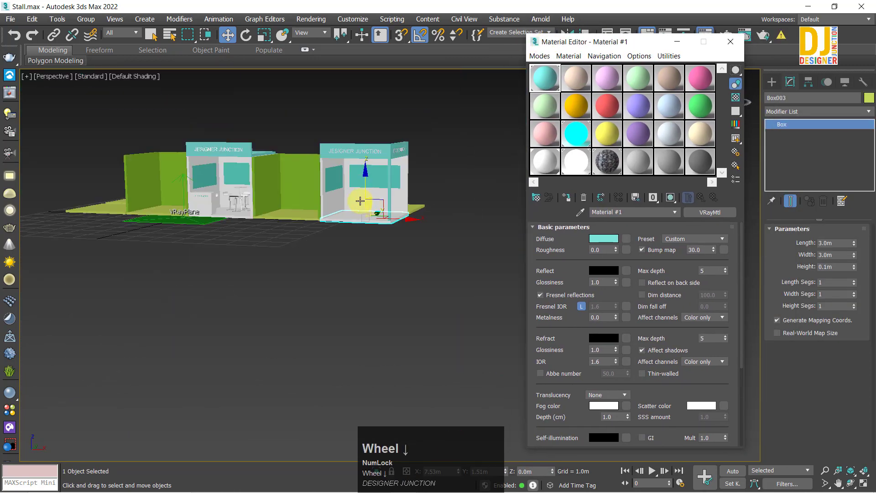
{"action": "middle_click_drag", "start_coordinate": [360, 200], "coordinate": [382, 270], "text": "alt"}
{"action": "key", "text": "z"}
{"action": "scroll", "coordinate": [378, 235], "scroll_direction": "down", "scroll_amount": 6}
{"action": "scroll", "coordinate": [384, 255], "scroll_direction": "up", "scroll_amount": 4}
{"action": "middle_click_drag", "start_coordinate": [386, 232], "coordinate": [278, 303]}
{"action": "scroll", "coordinate": [278, 303], "scroll_direction": "down", "scroll_amount": 3}
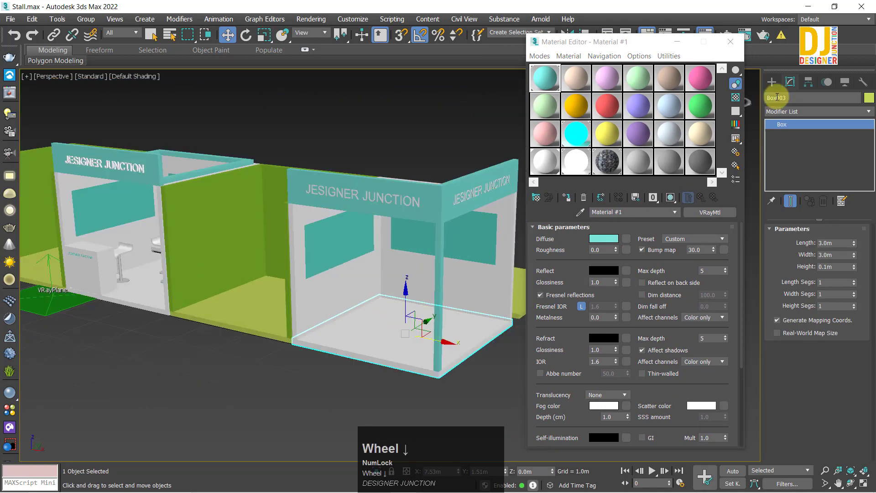
{"action": "left_click", "coordinate": [774, 111]}
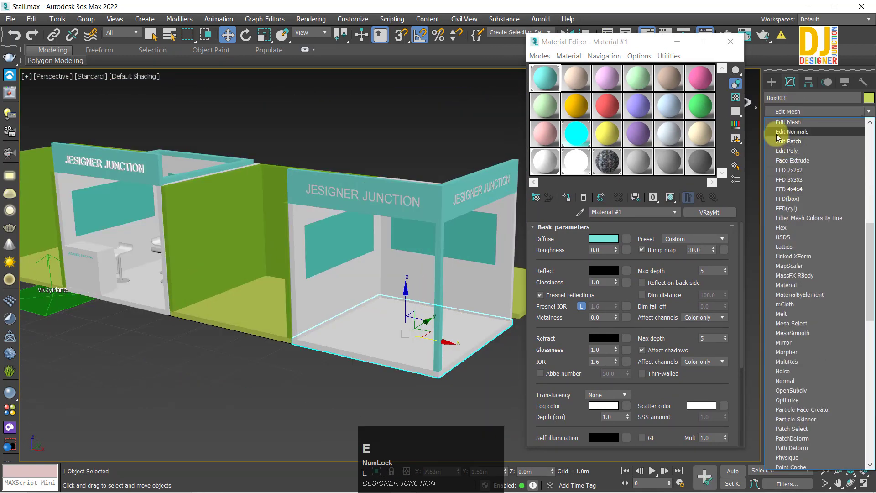
{"action": "left_click", "coordinate": [822, 224]}
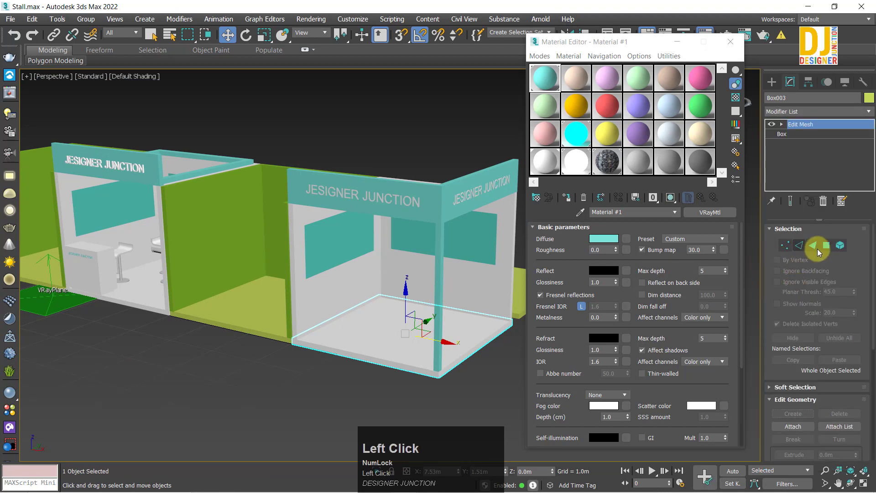
Select the floor slab's top polygon and assign the pink material, Material #13, to it.
{"action": "left_click", "coordinate": [826, 245]}
{"action": "left_click", "coordinate": [382, 317]}
{"action": "scroll", "coordinate": [392, 307], "scroll_direction": "up", "scroll_amount": 5}
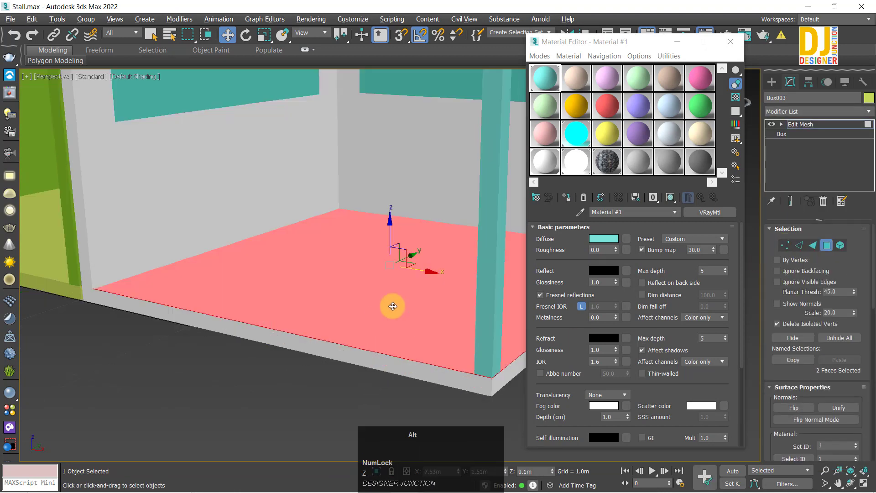
{"action": "middle_click_drag", "start_coordinate": [393, 305], "coordinate": [390, 301], "text": "alt"}
{"action": "middle_click_drag", "start_coordinate": [391, 301], "coordinate": [384, 336]}
{"action": "scroll", "coordinate": [385, 336], "scroll_direction": "down", "scroll_amount": 5}
{"action": "scroll", "coordinate": [393, 292], "scroll_direction": "up", "scroll_amount": 3}
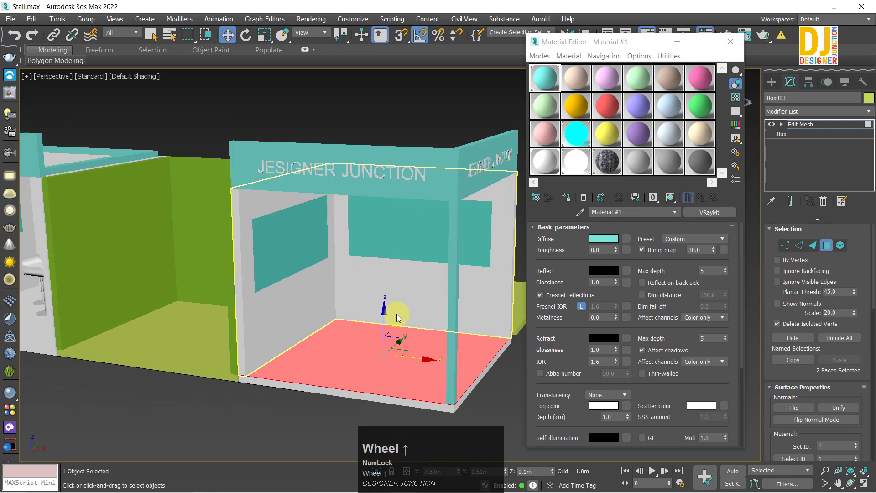
{"action": "left_click", "coordinate": [546, 155]}
{"action": "left_click", "coordinate": [568, 196]}
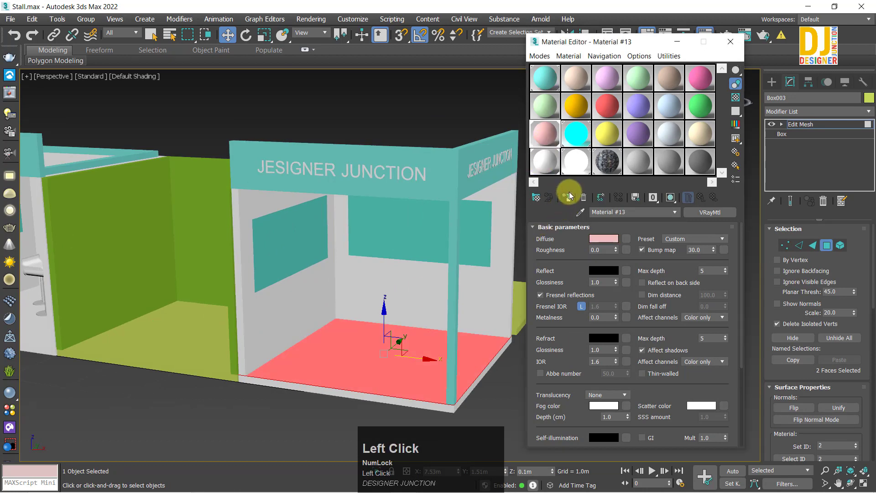
{"action": "left_click", "coordinate": [508, 388]}
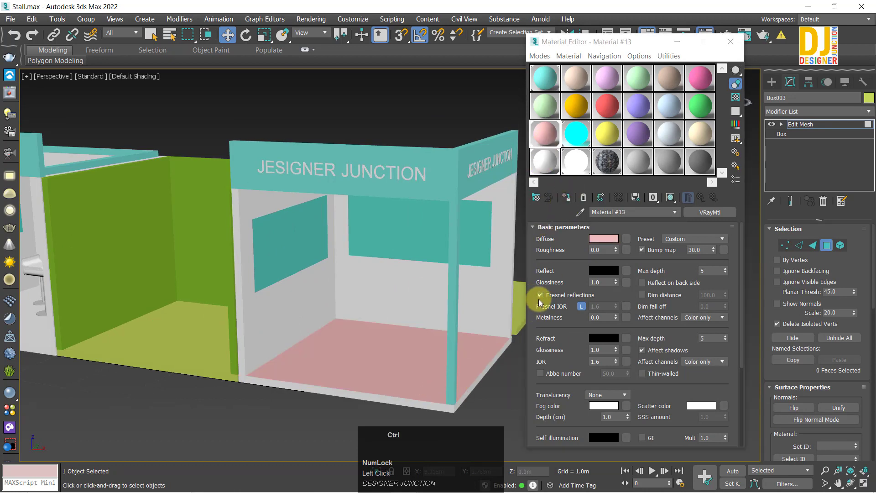
{"action": "key", "text": "ctrl+z"}
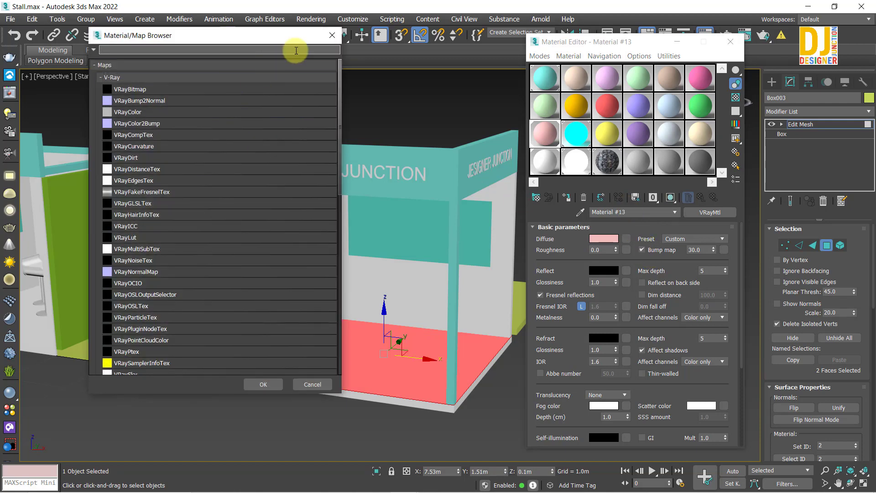
Copy Material #21's diffuse carpet map and paste it as an instance into Material #13's diffuse slot.
{"action": "left_click", "coordinate": [331, 37]}
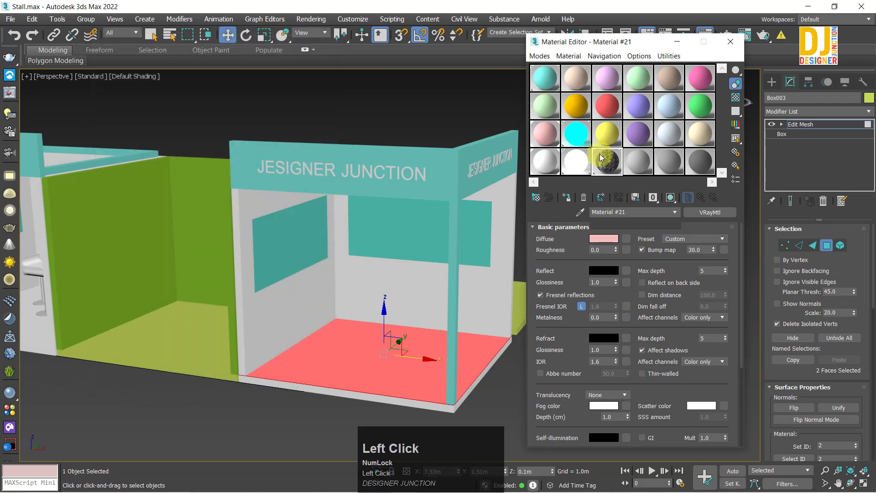
{"action": "left_click", "coordinate": [626, 239]}
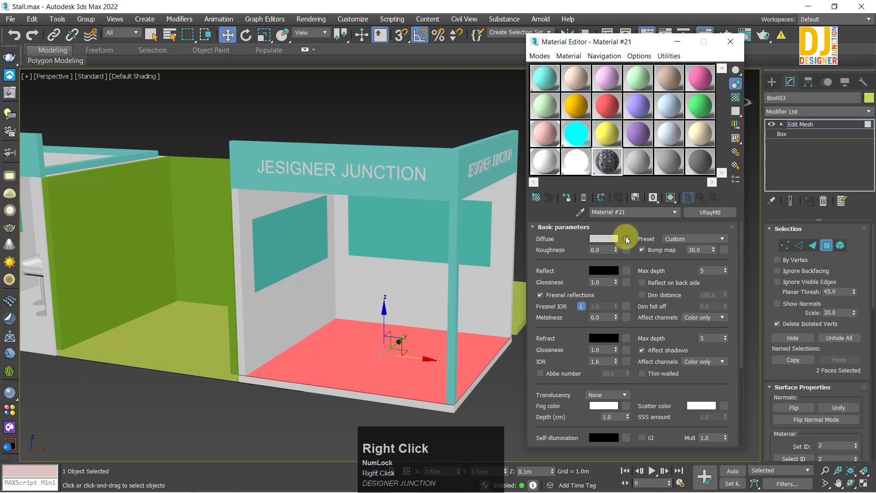
{"action": "left_click", "coordinate": [639, 256]}
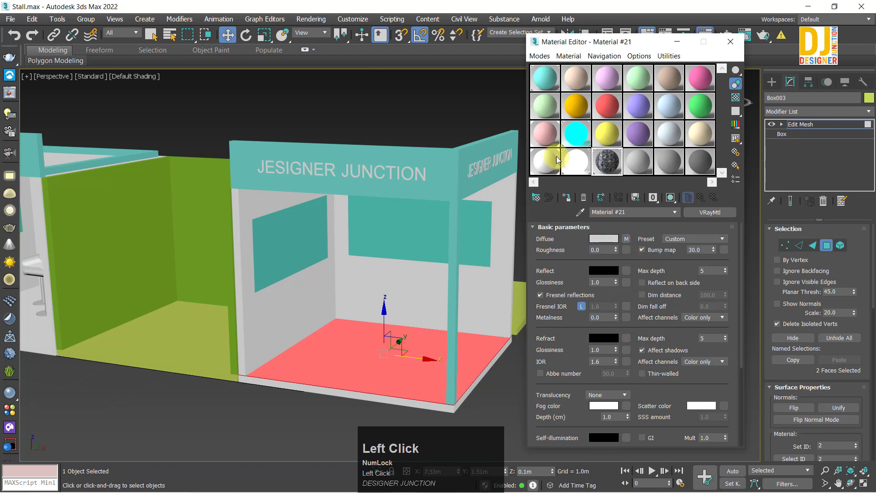
{"action": "right_click", "coordinate": [627, 240]}
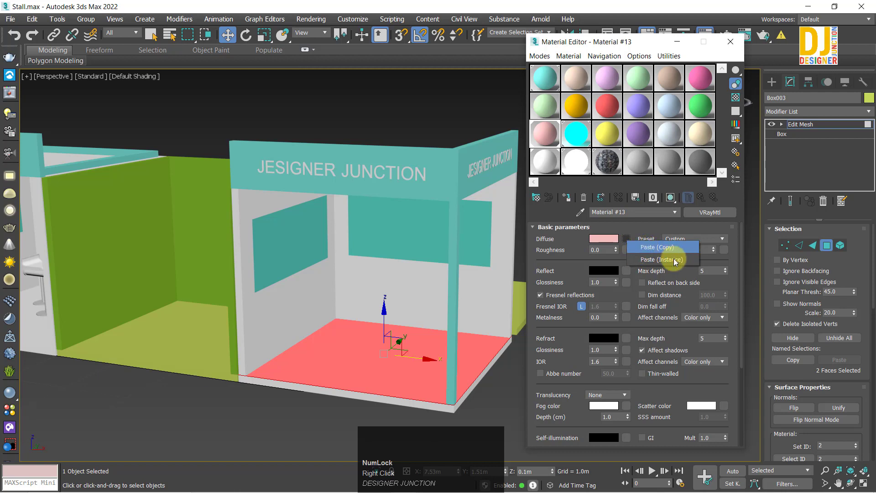
{"action": "left_click", "coordinate": [665, 260]}
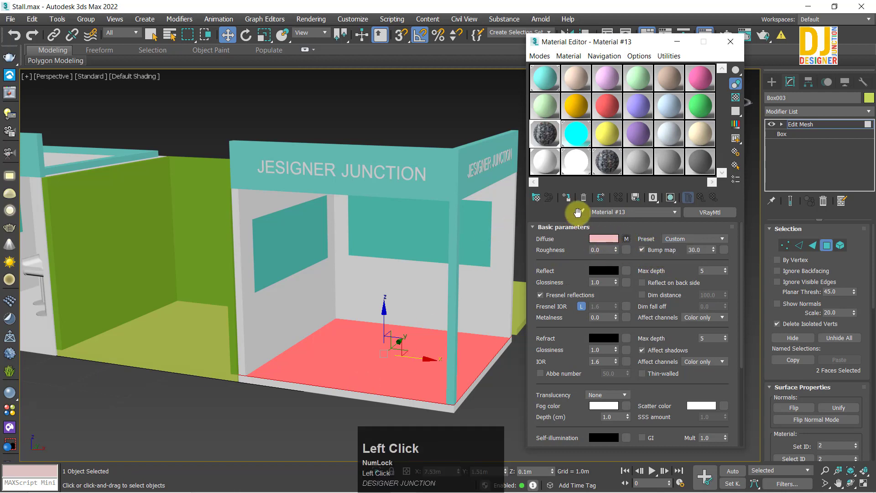
Assign Material #13 to the floor's top polygon again and show its carpet map in the viewport.
{"action": "left_click", "coordinate": [566, 198]}
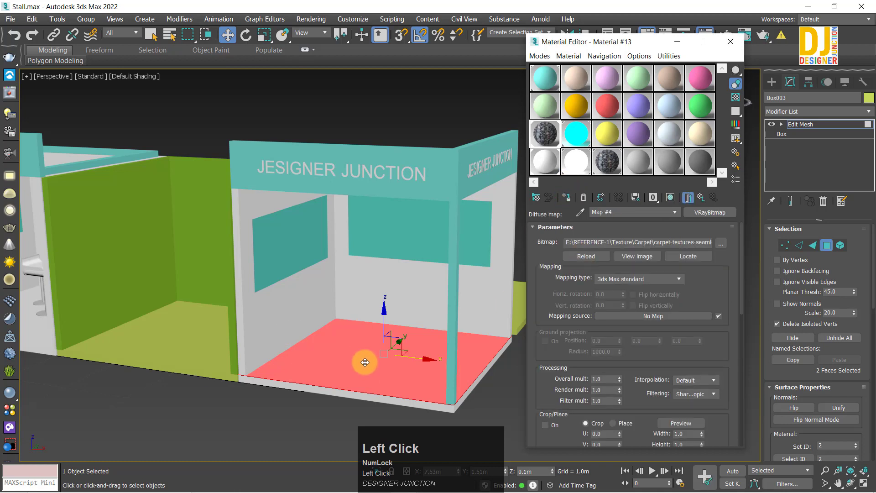
{"action": "left_click", "coordinate": [473, 412]}
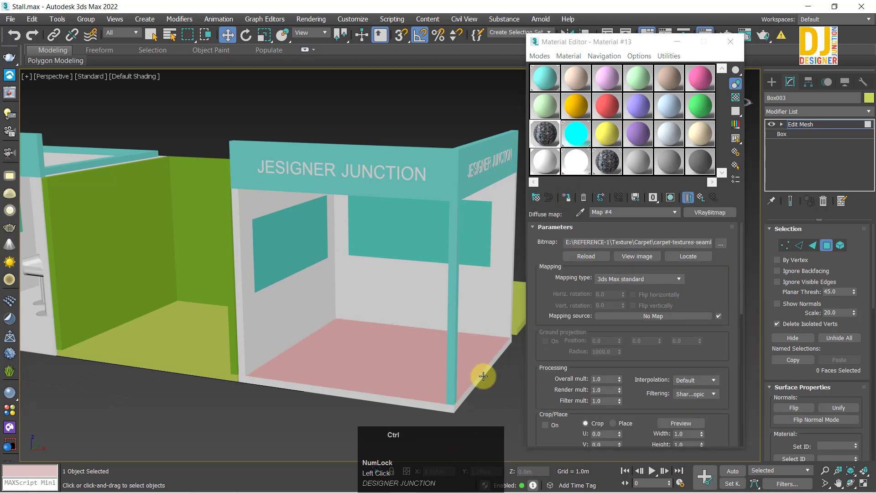
{"action": "key", "text": "ctrl+z"}
{"action": "left_click", "coordinate": [669, 198]}
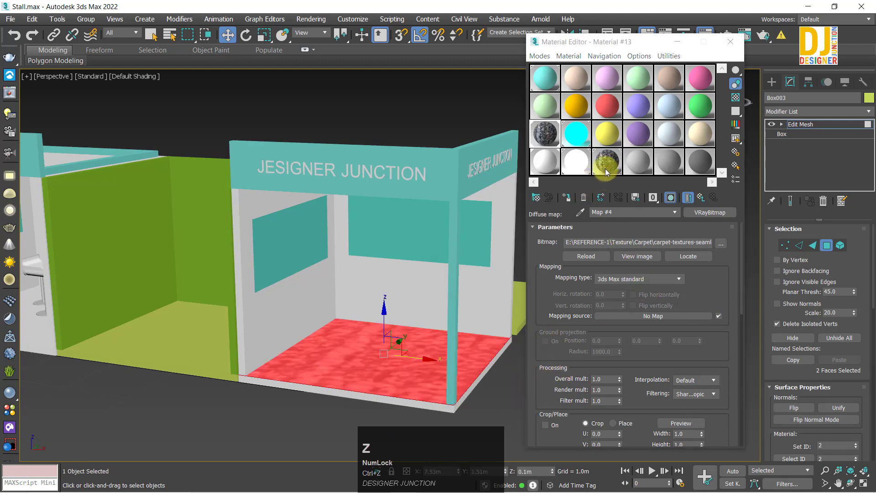
{"action": "scroll", "coordinate": [414, 287], "scroll_direction": "down", "scroll_amount": 5}
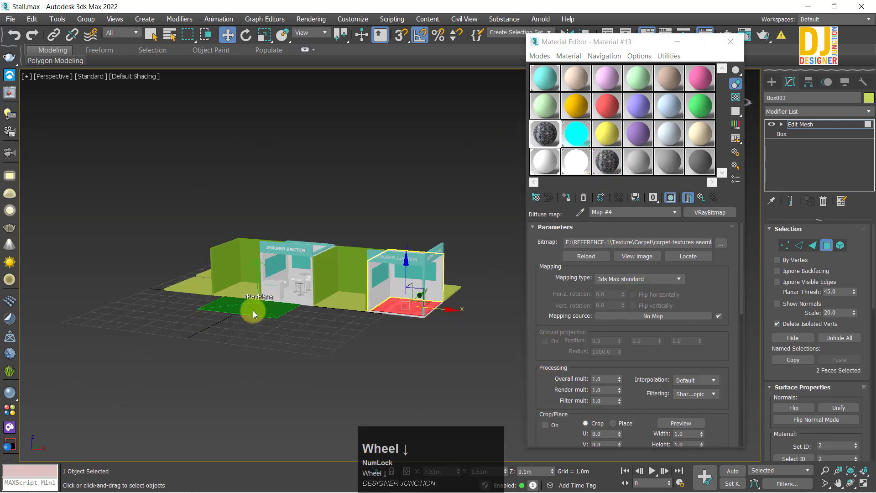
Browse the Carpet textures for the floor's diffuse map and load carpet-textures-seamless-4_orig.
{"action": "scroll", "coordinate": [434, 309], "scroll_direction": "up", "scroll_amount": 10}
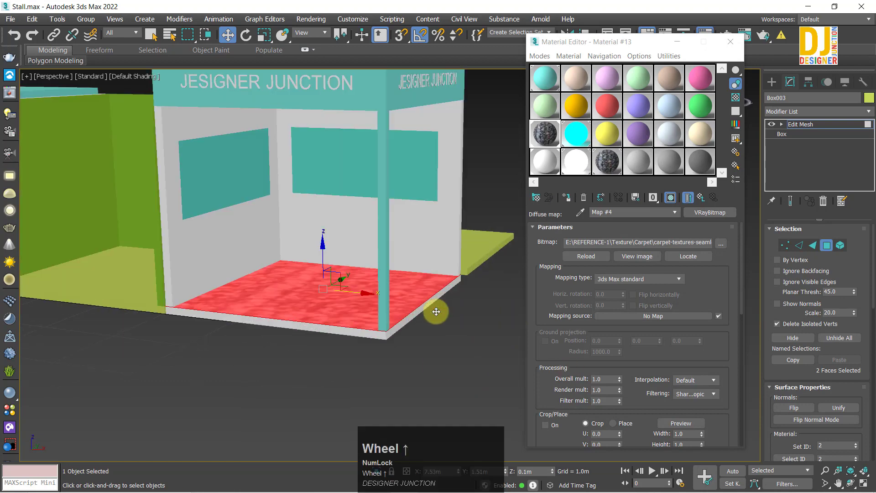
{"action": "middle_click_drag", "start_coordinate": [269, 279], "coordinate": [296, 295]}
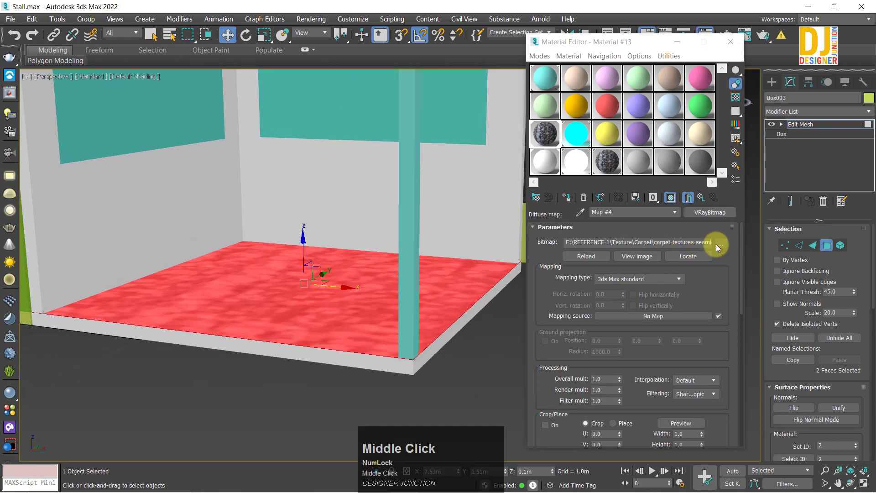
{"action": "left_click", "coordinate": [719, 245]}
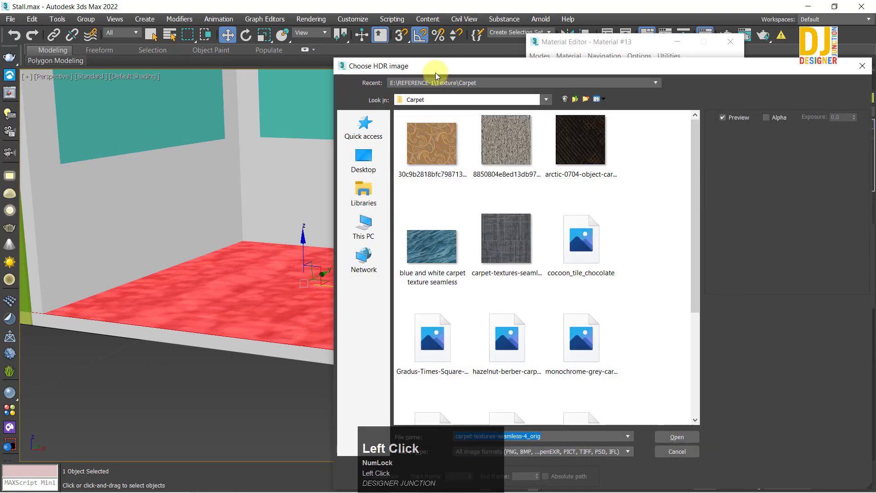
{"action": "left_click_drag", "start_coordinate": [435, 73], "coordinate": [369, 32]}
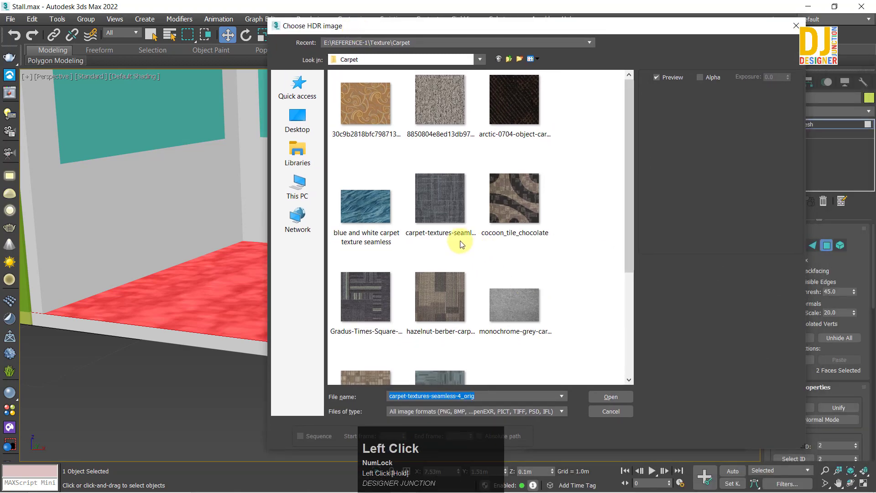
{"action": "scroll", "coordinate": [460, 244], "scroll_direction": "down", "scroll_amount": 3}
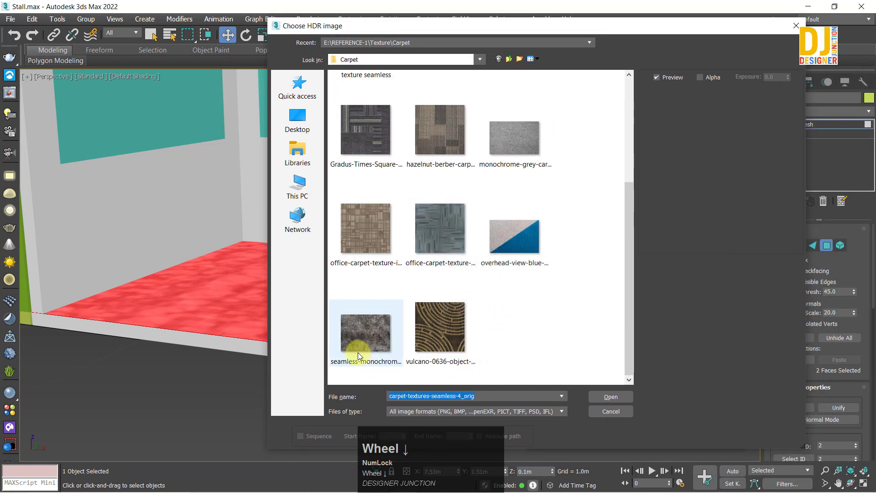
{"action": "scroll", "coordinate": [357, 352], "scroll_direction": "up", "scroll_amount": 3}
{"action": "double_click", "coordinate": [463, 195]}
{"action": "middle_click_drag", "start_coordinate": [283, 284], "coordinate": [286, 307], "text": "alt"}
Try the 8850804e8ed13db97d1a0d975613fa3d carpet image in the floor's diffuse map, followed by arctic-0704-object-carpet-sq.
{"action": "left_click", "coordinate": [721, 244]}
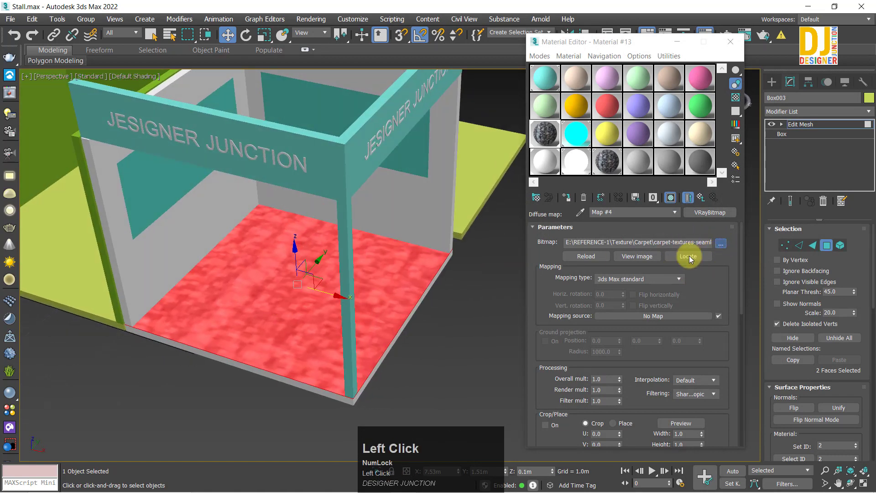
{"action": "double_click", "coordinate": [494, 142]}
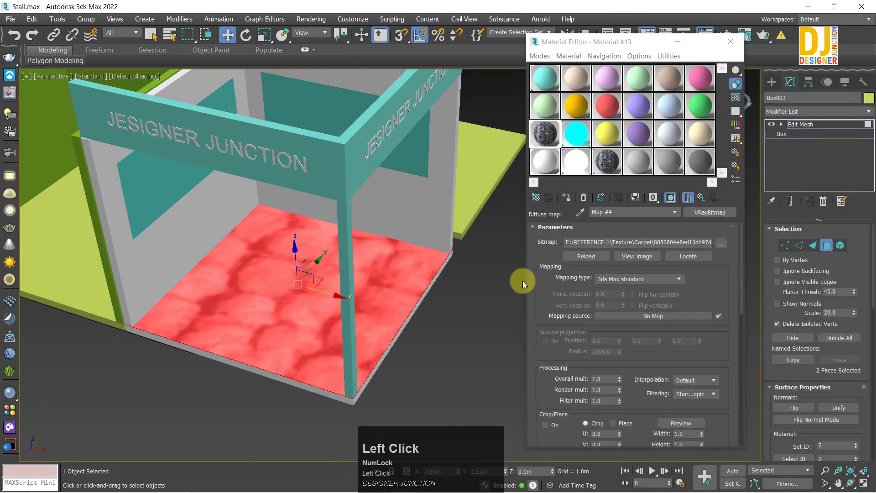
{"action": "left_click", "coordinate": [586, 241]}
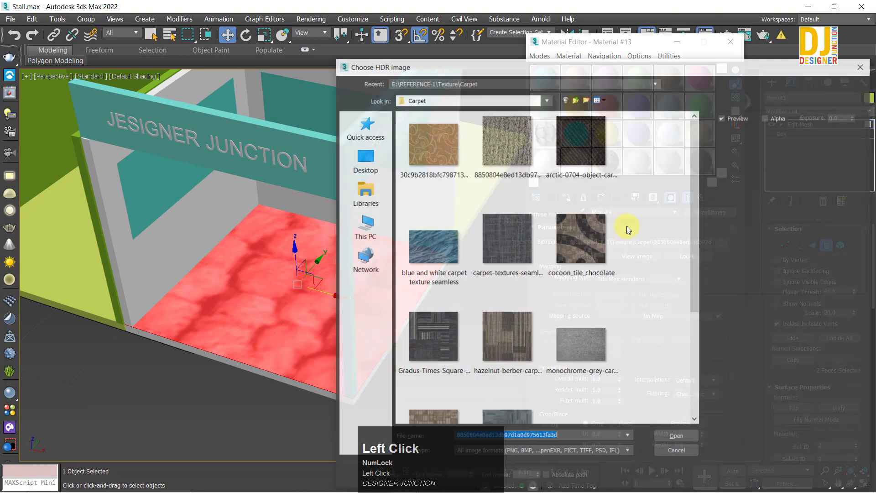
{"action": "left_click", "coordinate": [582, 133]}
{"action": "double_click", "coordinate": [581, 134]}
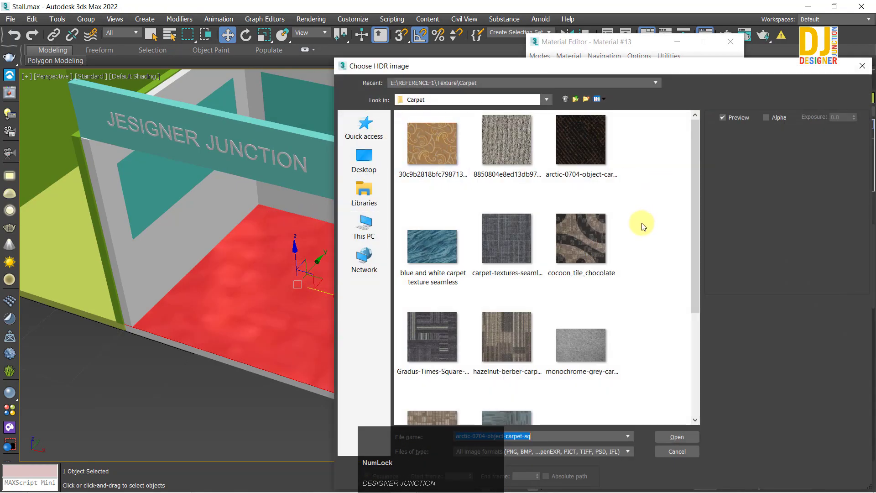
Load the monochrome-grey-carpet-texture-background image into the floor's diffuse map.
{"action": "scroll", "coordinate": [642, 226], "scroll_direction": "down", "scroll_amount": 3}
{"action": "left_click", "coordinate": [601, 189]}
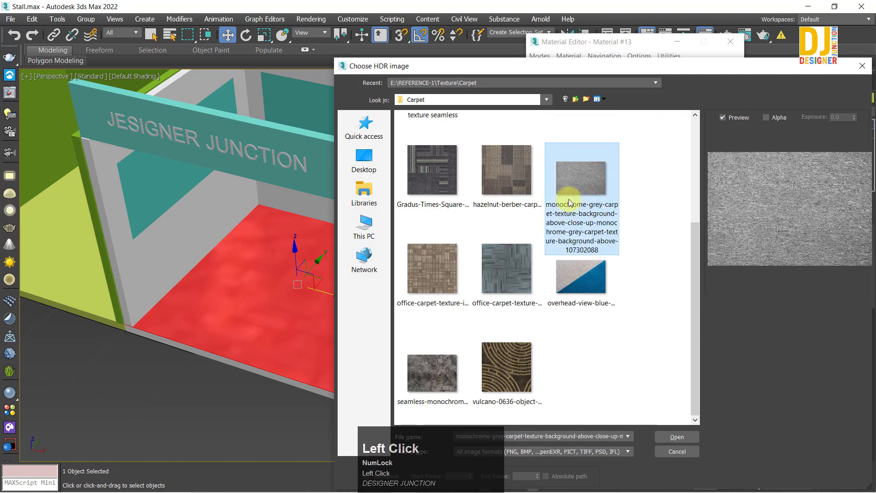
{"action": "double_click", "coordinate": [551, 178]}
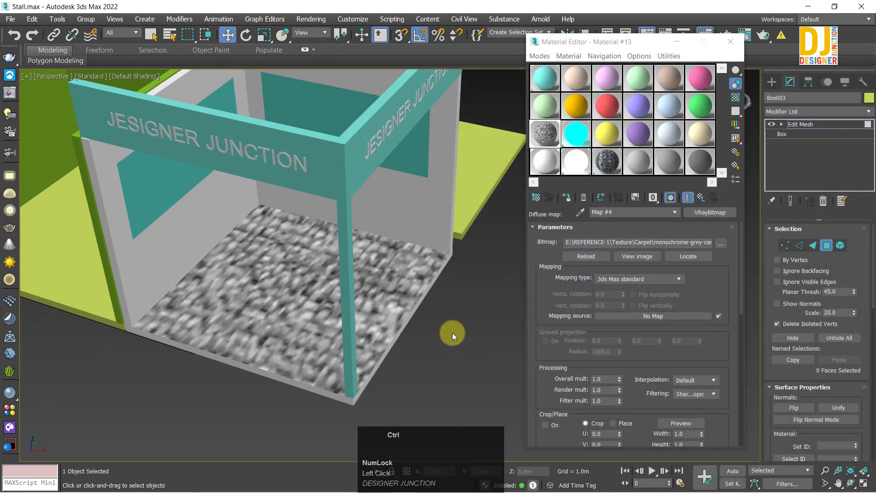
Restore the selection of the floor's top faces and add a UVW Map modifier to them.
{"action": "key", "text": "ctrl+z"}
{"action": "left_click", "coordinate": [790, 110]}
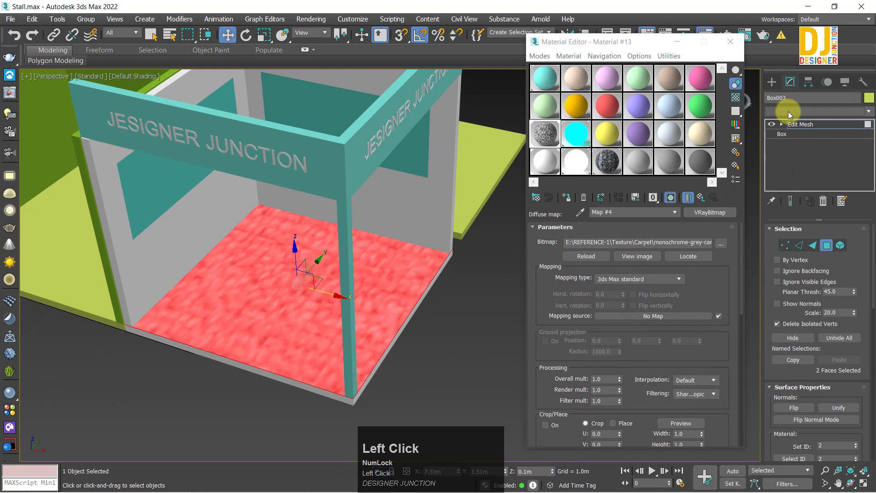
{"action": "key", "text": "u"}
{"action": "left_click", "coordinate": [788, 342]}
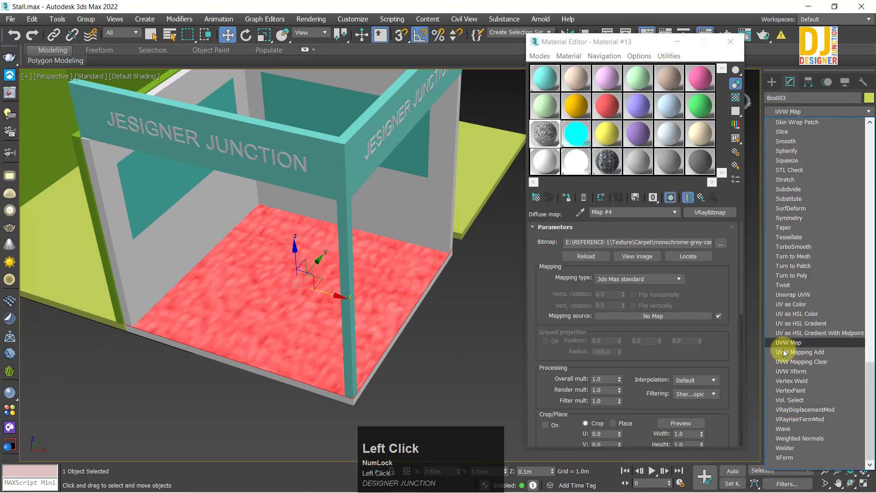
Set the floor's planar UVW mapping to a length of 0.6 m and a width of 0.69 m, and deselect the floor.
{"action": "middle_click_drag", "start_coordinate": [433, 316], "coordinate": [444, 296], "text": "alt"}
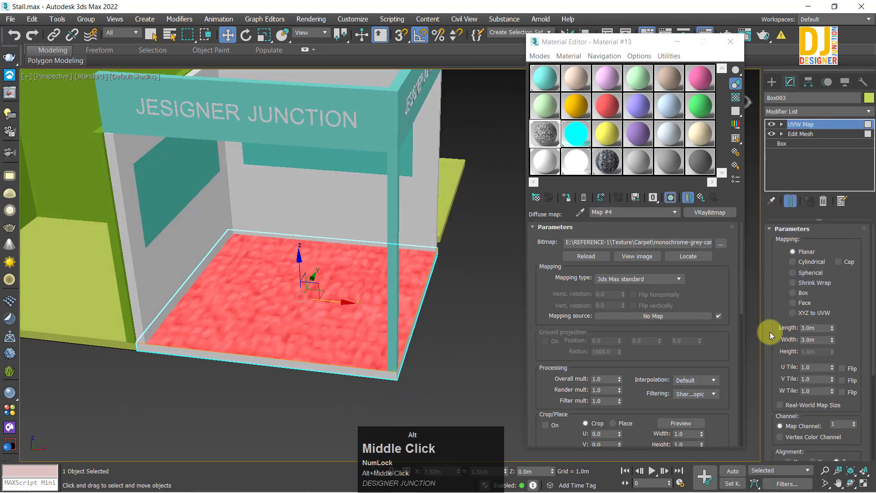
{"action": "left_click_drag", "start_coordinate": [831, 327], "coordinate": [828, 384]}
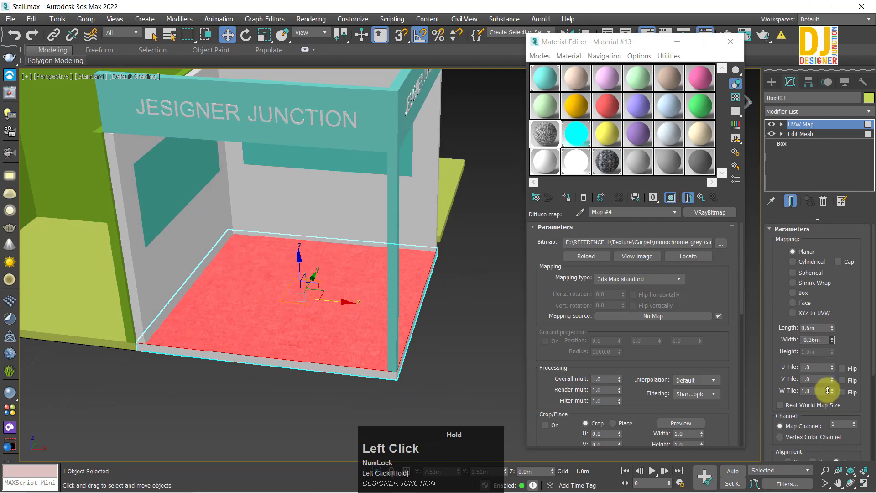
{"action": "left_click", "coordinate": [410, 350]}
{"action": "middle_click_drag", "start_coordinate": [465, 358], "coordinate": [413, 244], "text": "alt"}
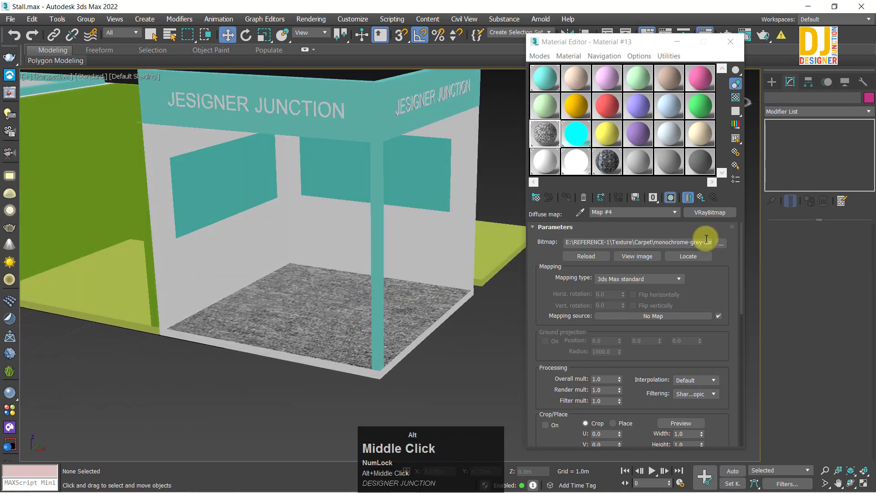
Load the seamless-monochrome-grey-carpet-texture-background image into Material #13's diffuse map.
{"action": "left_click", "coordinate": [721, 242]}
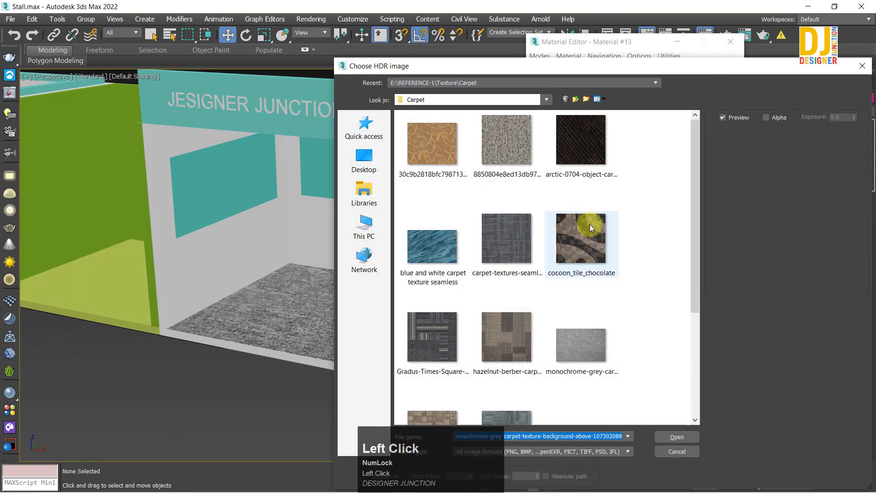
{"action": "scroll", "coordinate": [672, 236], "scroll_direction": "down", "scroll_amount": 3}
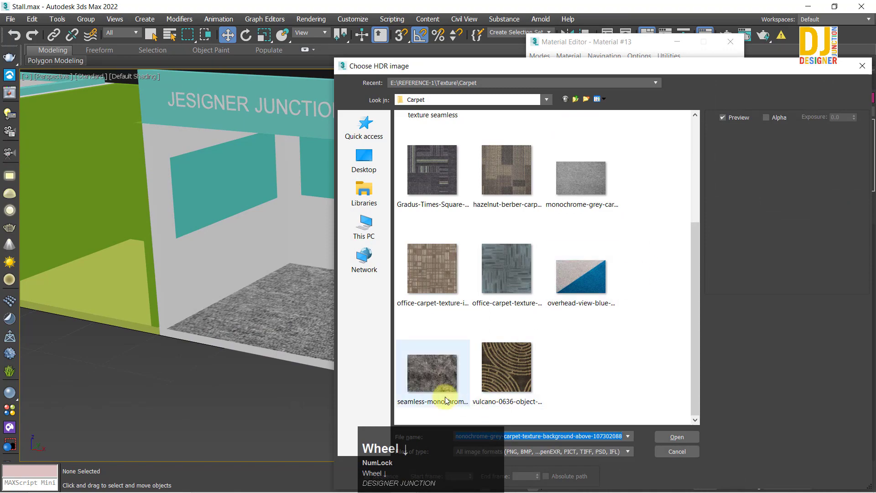
{"action": "double_click", "coordinate": [428, 365]}
{"action": "middle_click_drag", "start_coordinate": [428, 364], "coordinate": [348, 338], "text": "alt"}
{"action": "left_click", "coordinate": [721, 242]}
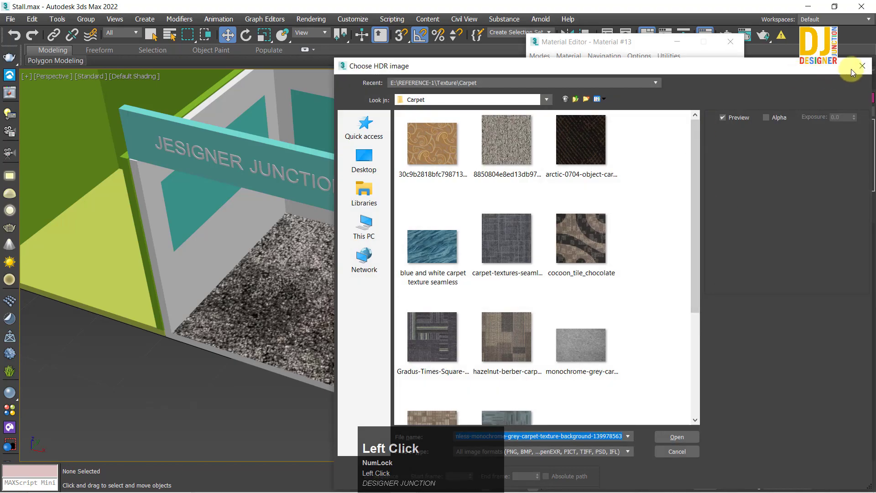
{"action": "left_click", "coordinate": [862, 67]}
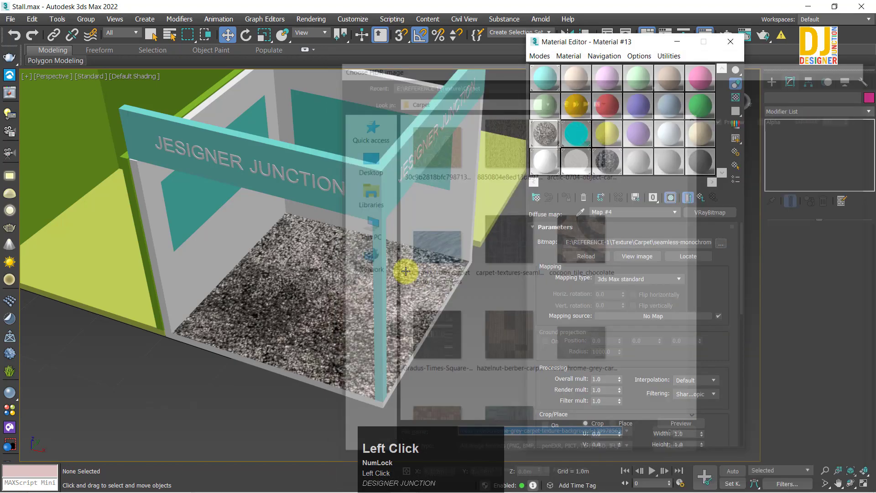
Select the end stall's floor slab and load the 8850804e8ed13db97d1a0d975613fa3d carpet image into its diffuse map.
{"action": "middle_click_drag", "start_coordinate": [404, 270], "coordinate": [397, 274], "text": "alt"}
{"action": "left_click", "coordinate": [396, 275]}
{"action": "key", "text": "z"}
{"action": "middle_click_drag", "start_coordinate": [358, 309], "coordinate": [365, 291], "text": "alt"}
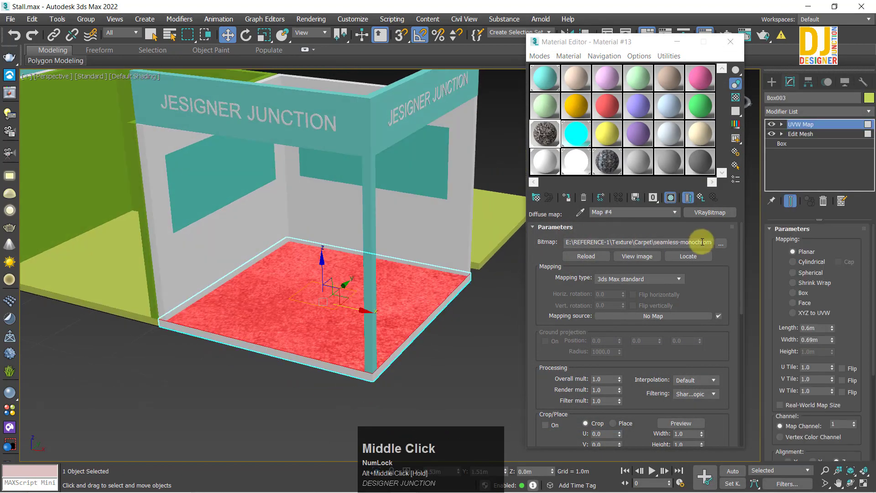
{"action": "left_click", "coordinate": [720, 243]}
{"action": "scroll", "coordinate": [658, 240], "scroll_direction": "down", "scroll_amount": 3}
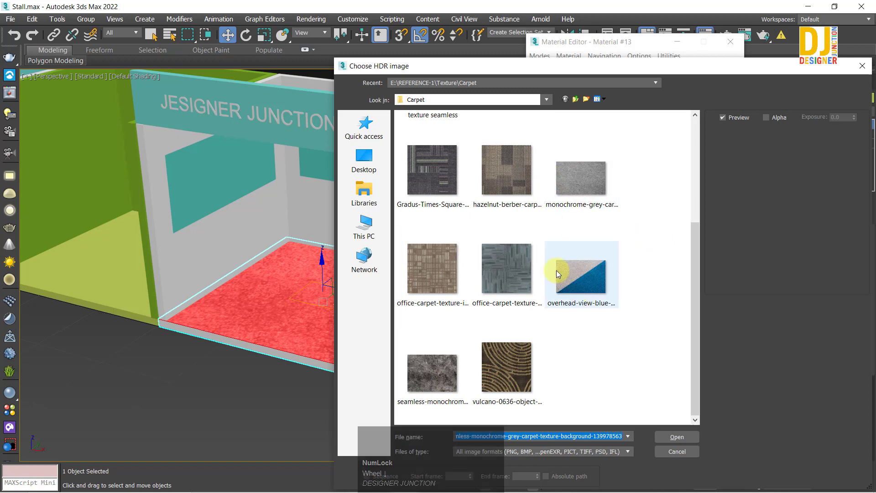
{"action": "scroll", "coordinate": [438, 265], "scroll_direction": "up", "scroll_amount": 3}
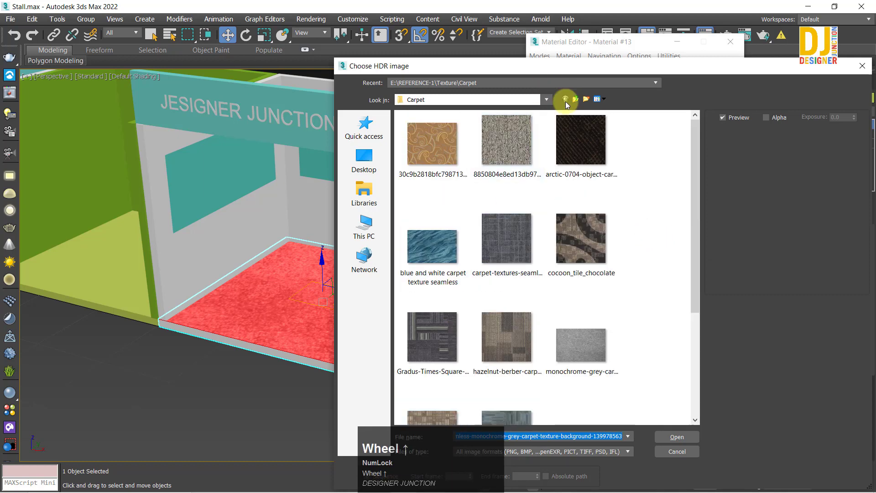
{"action": "double_click", "coordinate": [521, 144]}
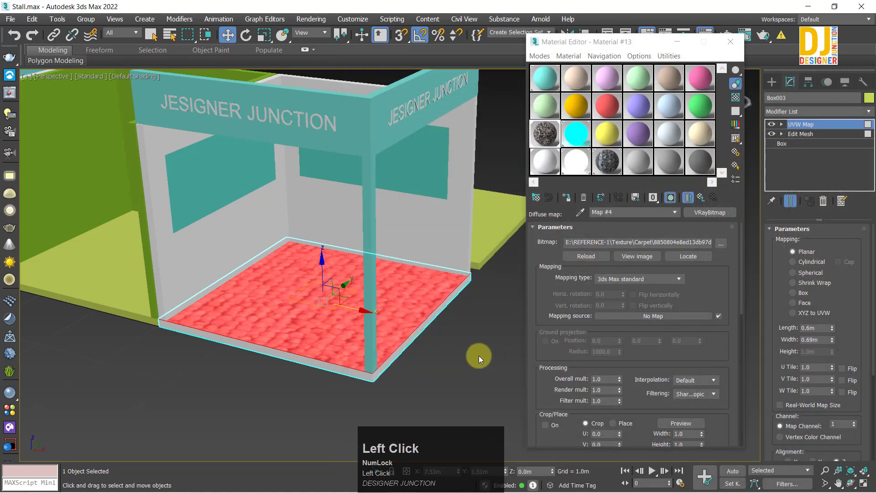
{"action": "middle_click", "coordinate": [436, 336]}
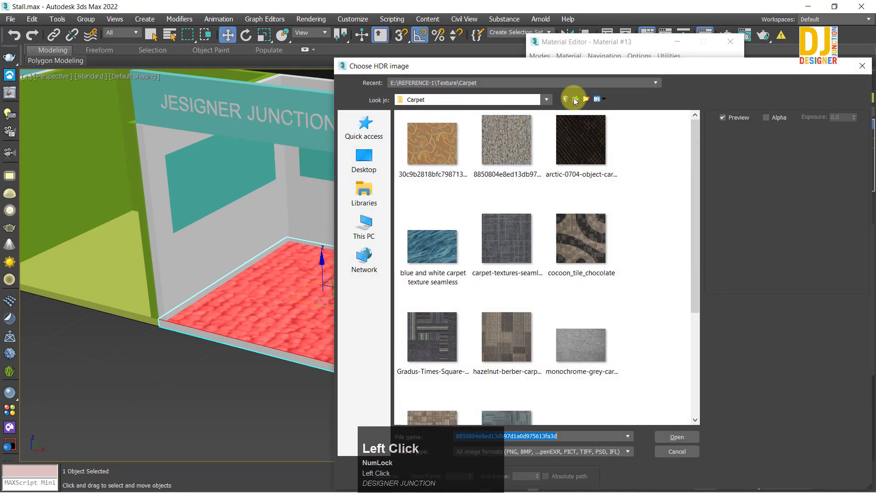
Switch the diffuse map's image browser to the folder E:\REFERENCE\Texture\Carpet\carpet texture.
{"action": "left_click", "coordinate": [575, 99]}
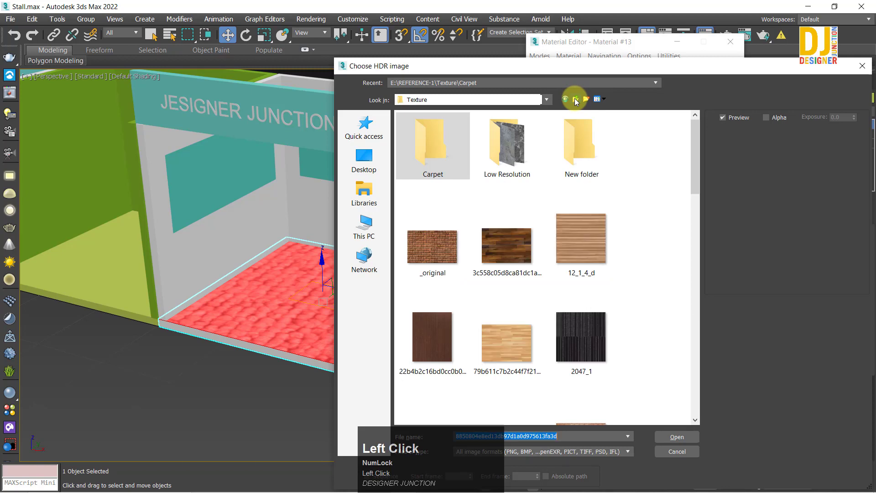
{"action": "left_click", "coordinate": [574, 98]}
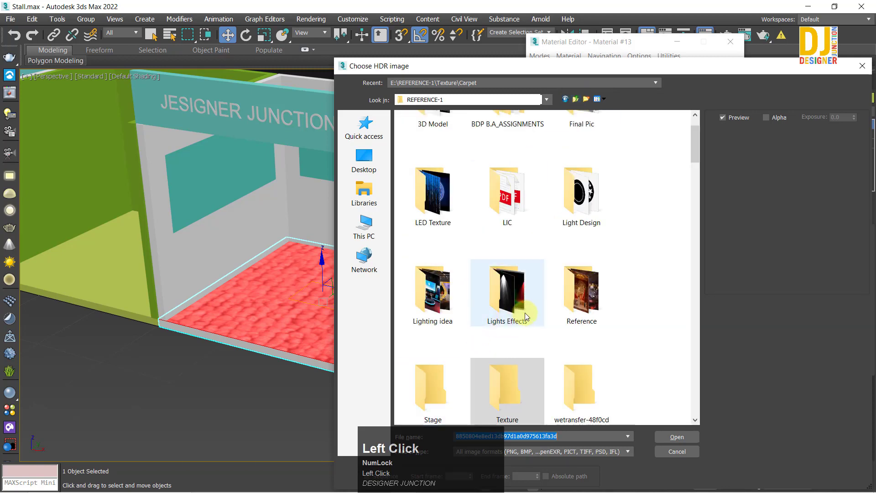
{"action": "left_click", "coordinate": [575, 99]}
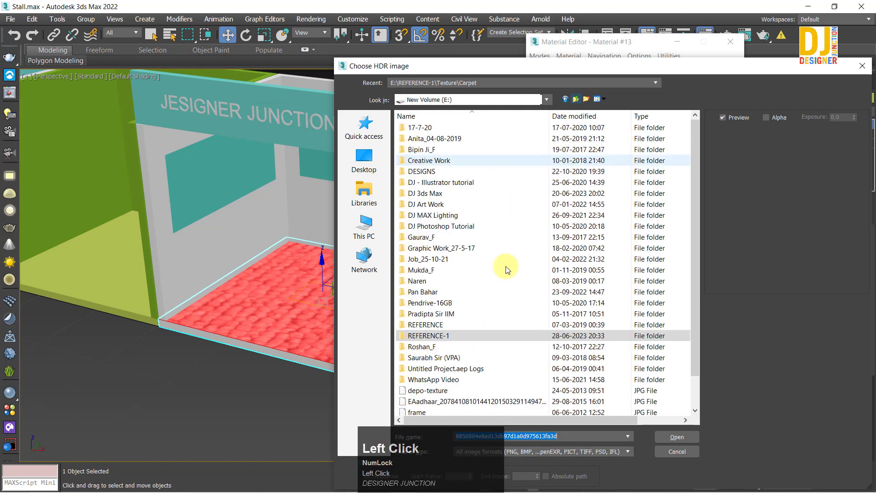
{"action": "double_click", "coordinate": [419, 325]}
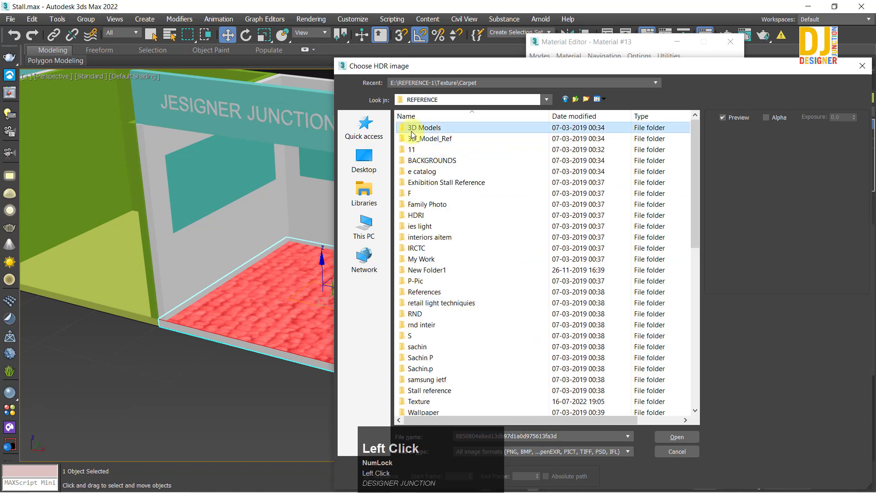
{"action": "double_click", "coordinate": [418, 401]}
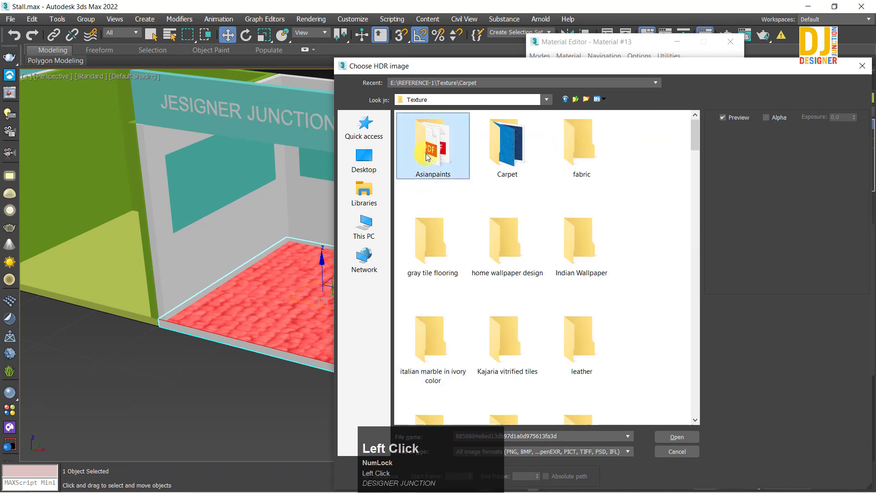
{"action": "double_click", "coordinate": [506, 146]}
{"action": "double_click", "coordinate": [428, 136]}
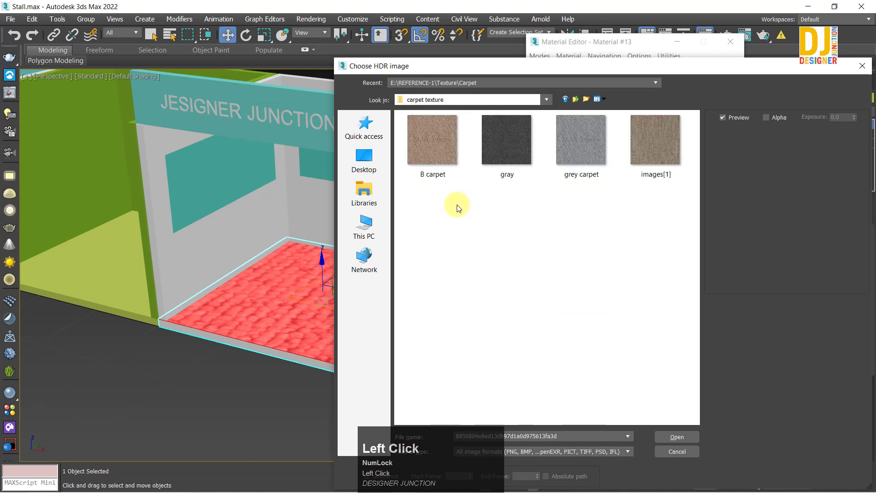
Load the grey carpet image into the floor's diffuse map and replace it with images[1].
{"action": "double_click", "coordinate": [576, 135]}
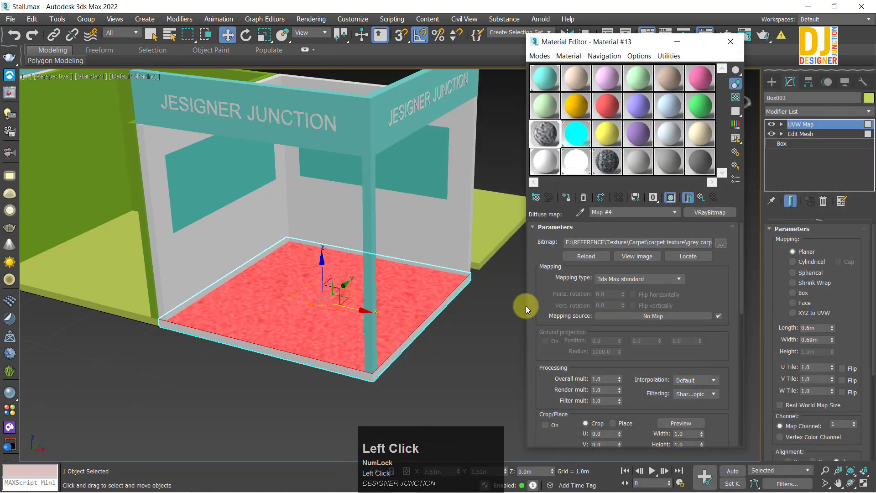
{"action": "middle_click_drag", "start_coordinate": [439, 293], "coordinate": [441, 299], "text": "alt"}
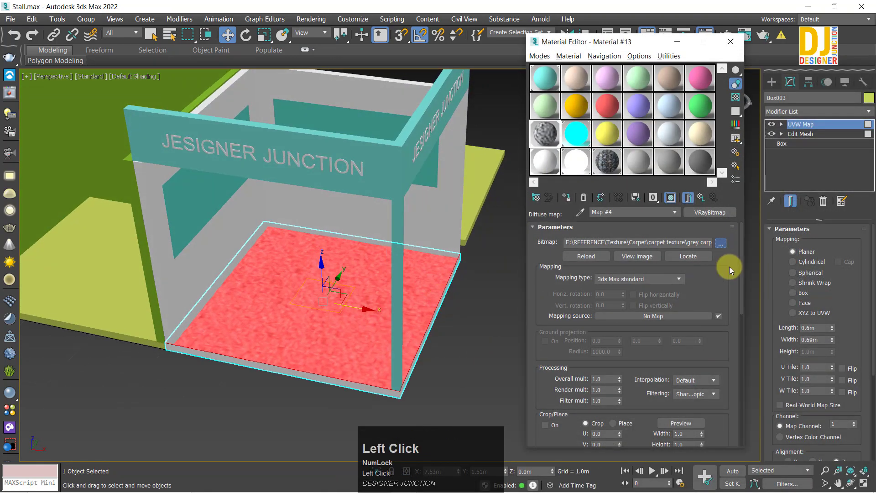
{"action": "left_click", "coordinate": [720, 243]}
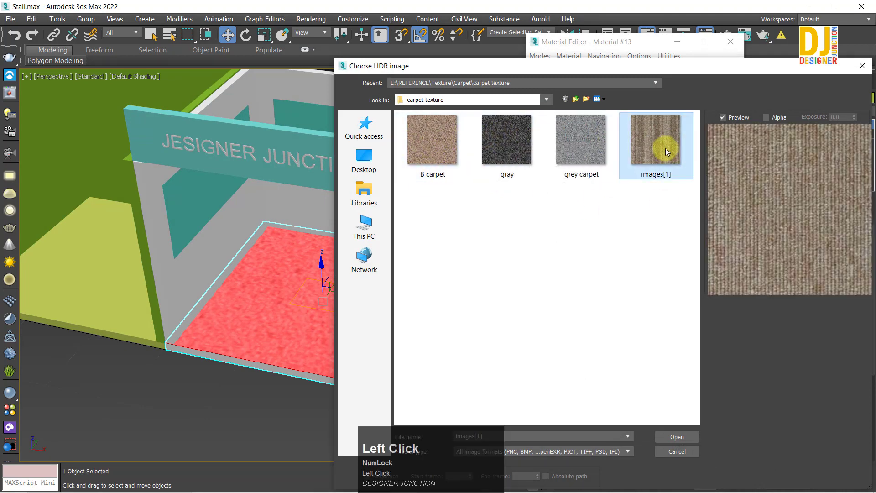
{"action": "double_click", "coordinate": [665, 145]}
{"action": "middle_click_drag", "start_coordinate": [401, 368], "coordinate": [459, 302], "text": "alt"}
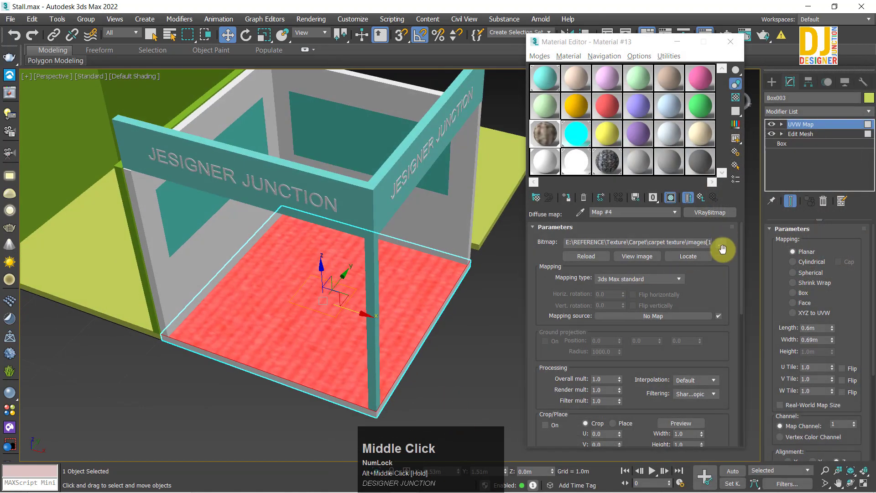
Reopen the floor diffuse map's image browser and navigate to the folder E:\REFERENCE\Texture\fabric\Fabric.
{"action": "left_click", "coordinate": [722, 246]}
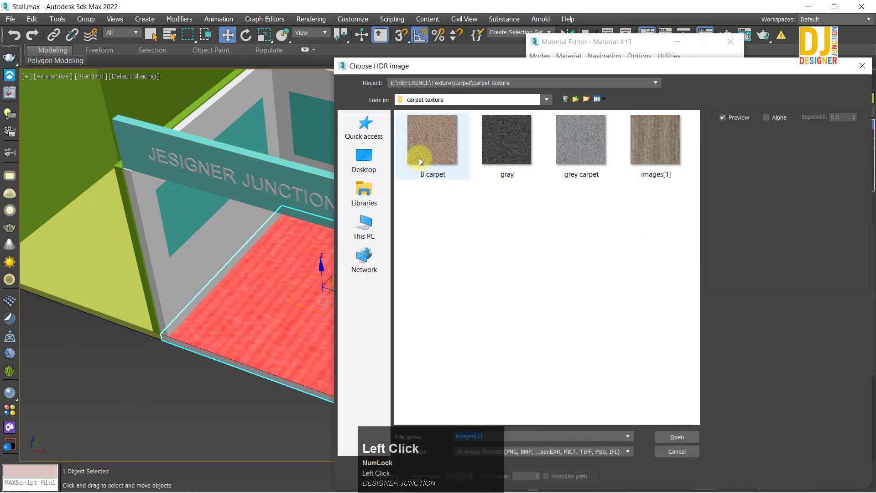
{"action": "left_click", "coordinate": [575, 99]}
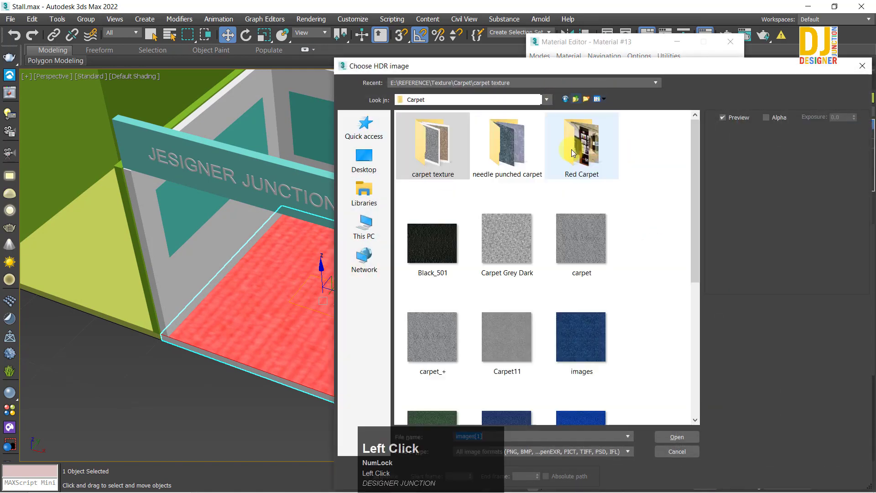
{"action": "scroll", "coordinate": [611, 230], "scroll_direction": "down", "scroll_amount": 3}
{"action": "scroll", "coordinate": [611, 229], "scroll_direction": "up", "scroll_amount": 3}
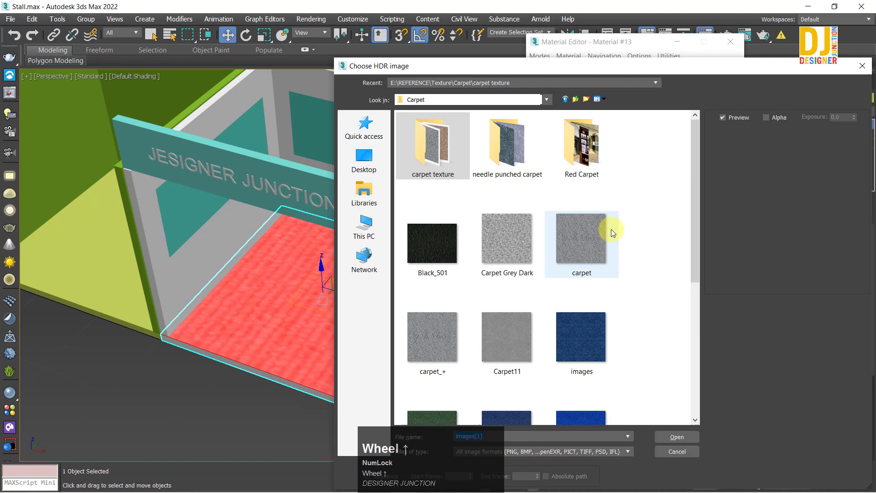
{"action": "double_click", "coordinate": [509, 152]}
{"action": "left_click", "coordinate": [576, 99]}
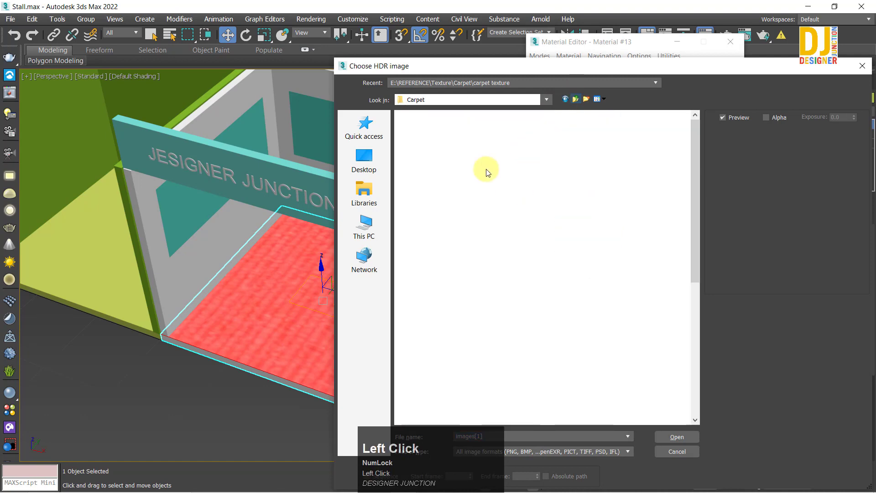
{"action": "left_click", "coordinate": [576, 100]}
{"action": "double_click", "coordinate": [592, 136]}
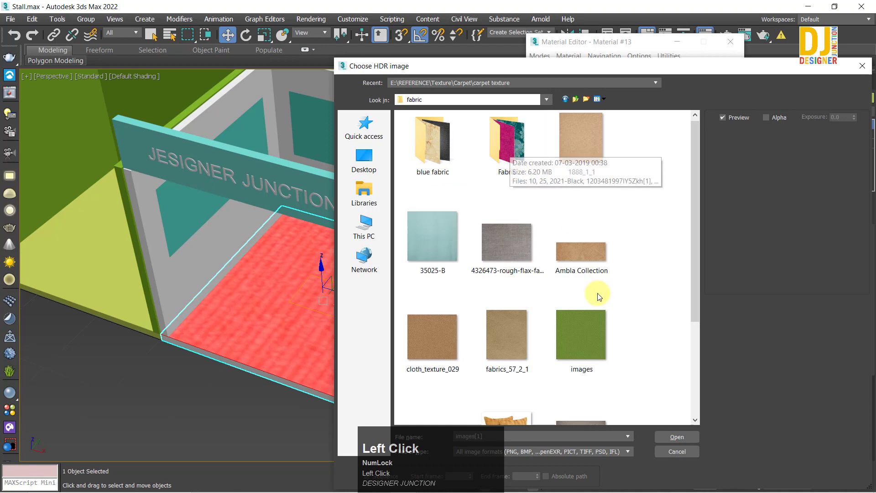
{"action": "double_click", "coordinate": [483, 146]}
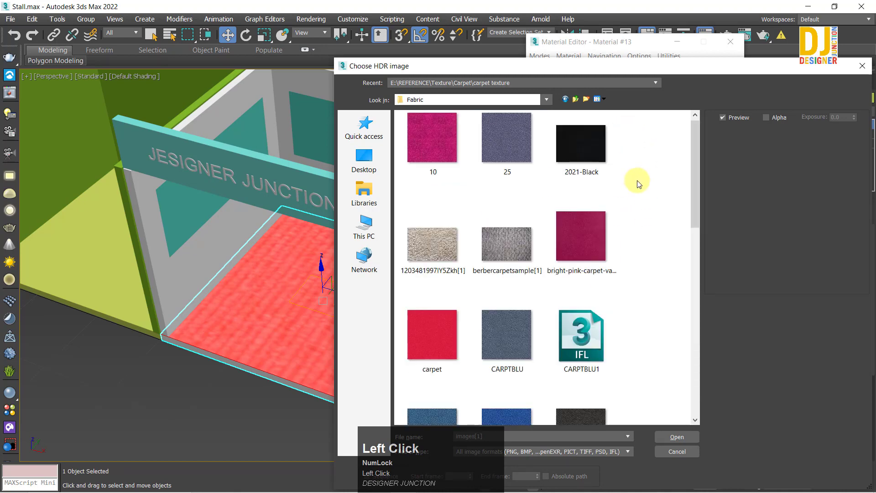
Load the CARPTBLU1 image from the Fabric folder into the floor's diffuse map.
{"action": "scroll", "coordinate": [637, 183], "scroll_direction": "down", "scroll_amount": 3}
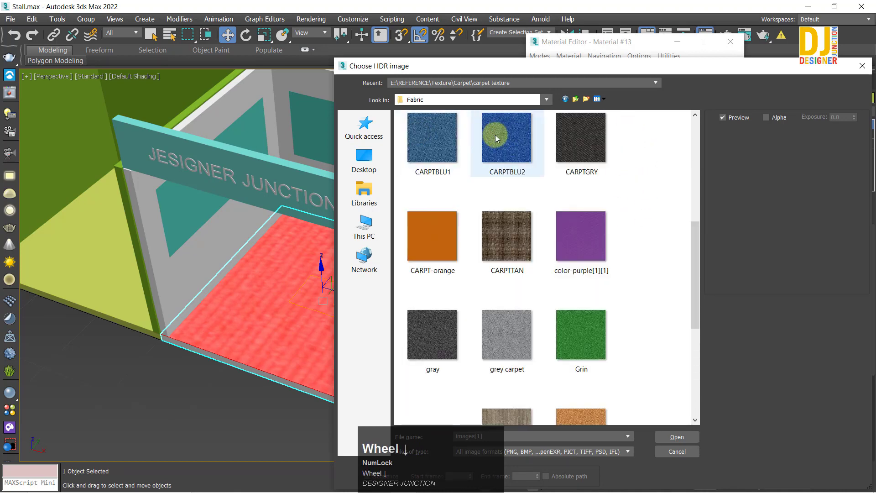
{"action": "scroll", "coordinate": [577, 256], "scroll_direction": "down", "scroll_amount": 3}
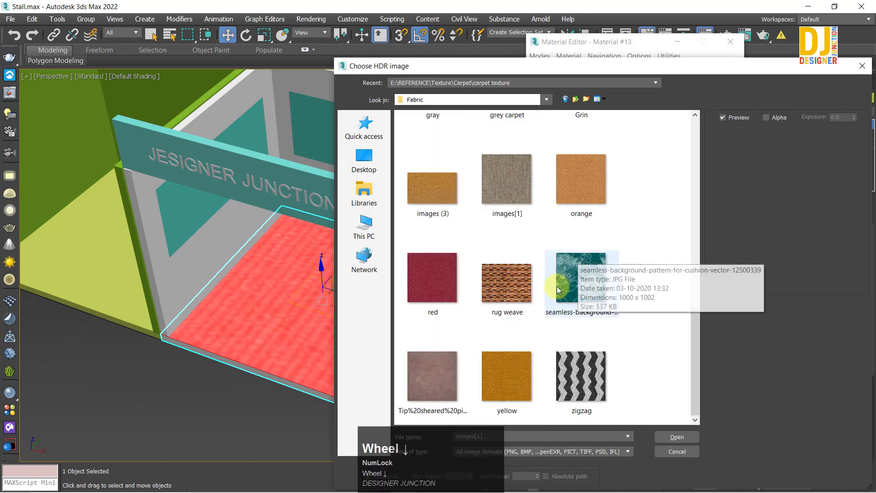
{"action": "scroll", "coordinate": [555, 286], "scroll_direction": "up", "scroll_amount": 6}
{"action": "scroll", "coordinate": [456, 301], "scroll_direction": "down", "scroll_amount": 2}
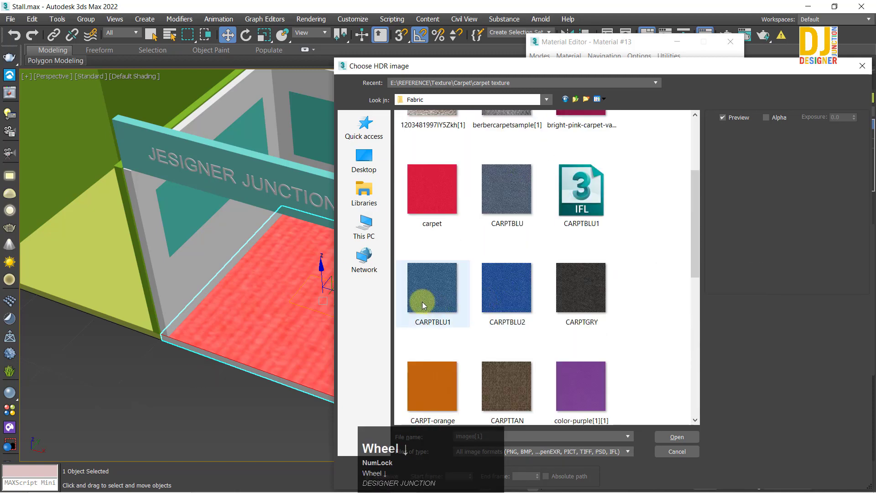
{"action": "double_click", "coordinate": [423, 301]}
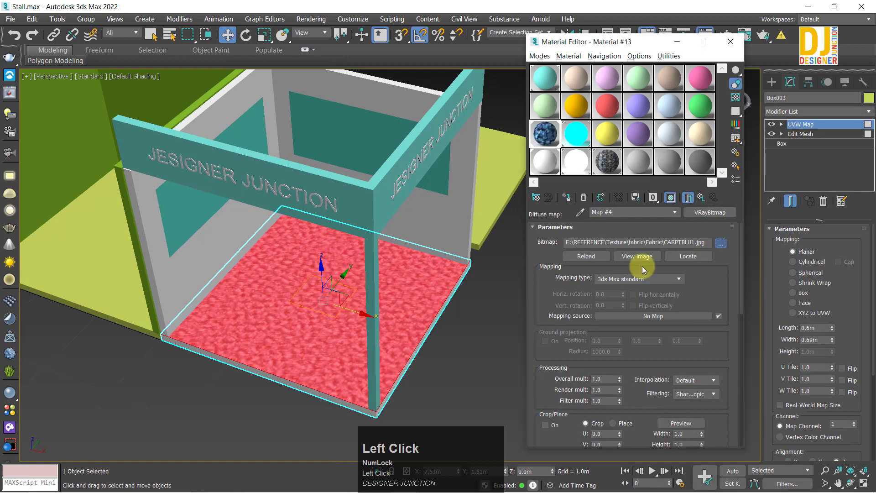
Replace the floor's diffuse map image with CARPTBLU from the Fabric folder.
{"action": "left_click", "coordinate": [542, 236]}
{"action": "left_click", "coordinate": [528, 157]}
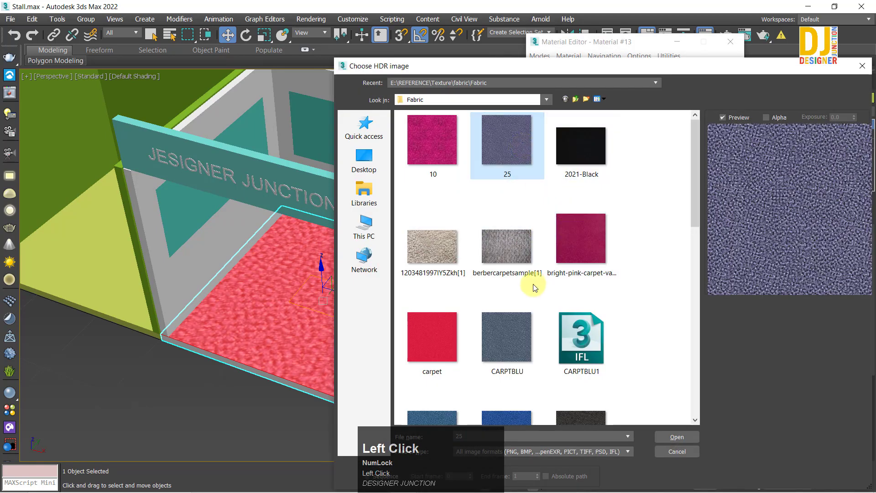
{"action": "scroll", "coordinate": [525, 306], "scroll_direction": "down", "scroll_amount": 5}
{"action": "scroll", "coordinate": [508, 197], "scroll_direction": "up", "scroll_amount": 3}
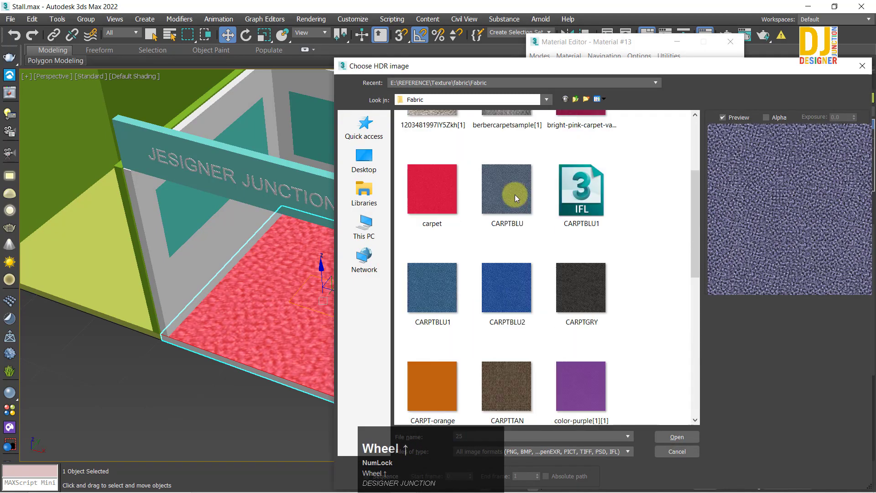
{"action": "left_click", "coordinate": [515, 191]}
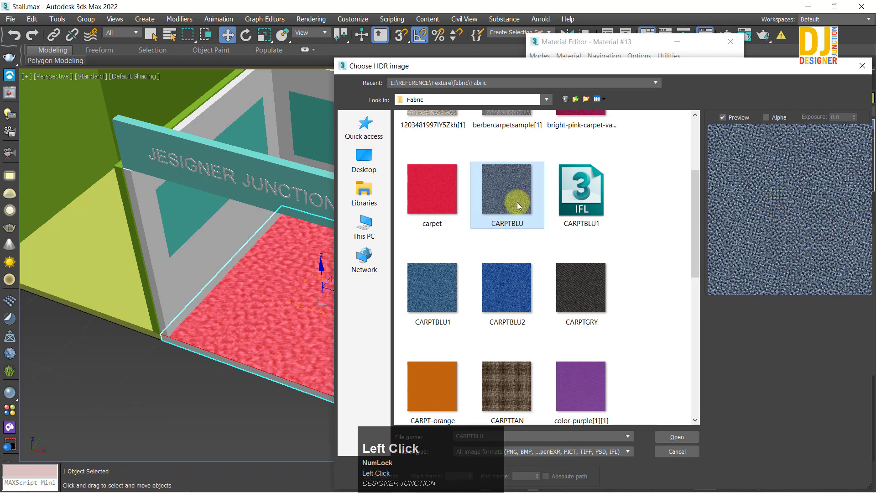
{"action": "double_click", "coordinate": [517, 204]}
Set both the length and the width of the floor's planar UVW Map to 0.11 m.
{"action": "middle_click_drag", "start_coordinate": [426, 328], "coordinate": [405, 324], "text": "alt"}
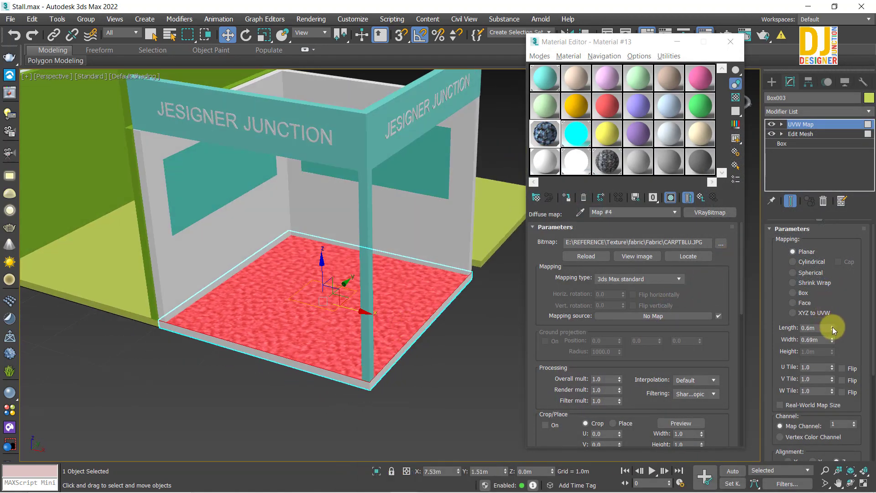
{"action": "left_click_drag", "start_coordinate": [831, 328], "coordinate": [833, 347]}
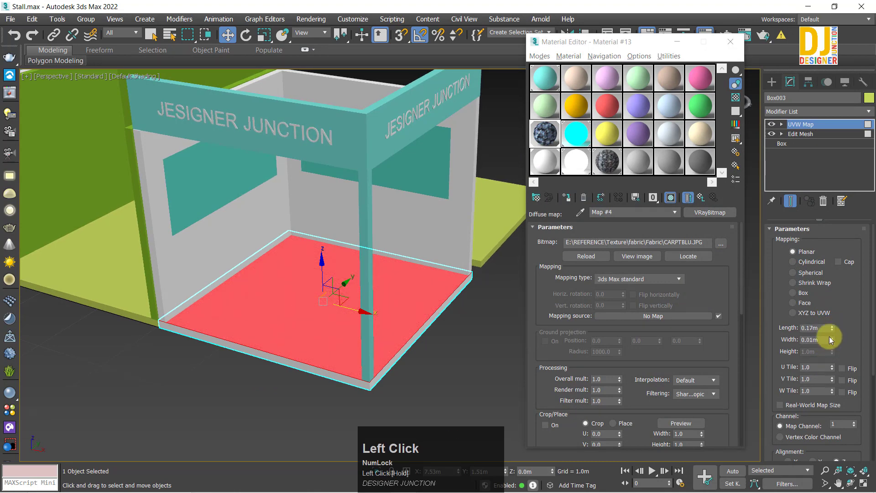
{"action": "scroll", "coordinate": [323, 331], "scroll_direction": "up", "scroll_amount": 4}
{"action": "middle_click_drag", "start_coordinate": [323, 331], "coordinate": [349, 331], "text": "alt"}
{"action": "scroll", "coordinate": [349, 330], "scroll_direction": "up", "scroll_amount": 3}
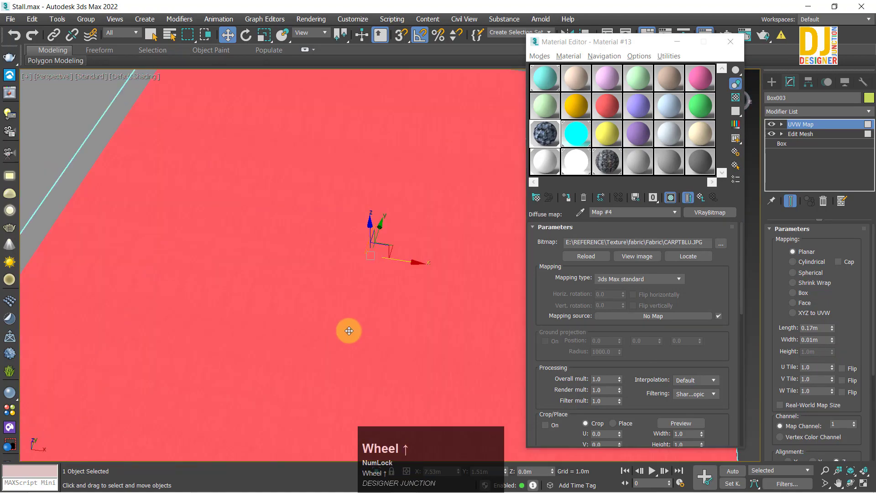
{"action": "mouse_move", "coordinate": [832, 340]}
{"action": "left_mouse_down"}
{"action": "mouse_move", "coordinate": [833, 303]}
{"action": "mouse_move", "coordinate": [831, 330]}
{"action": "left_mouse_up"}
{"action": "scroll", "coordinate": [178, 251], "scroll_direction": "down", "scroll_amount": 6}
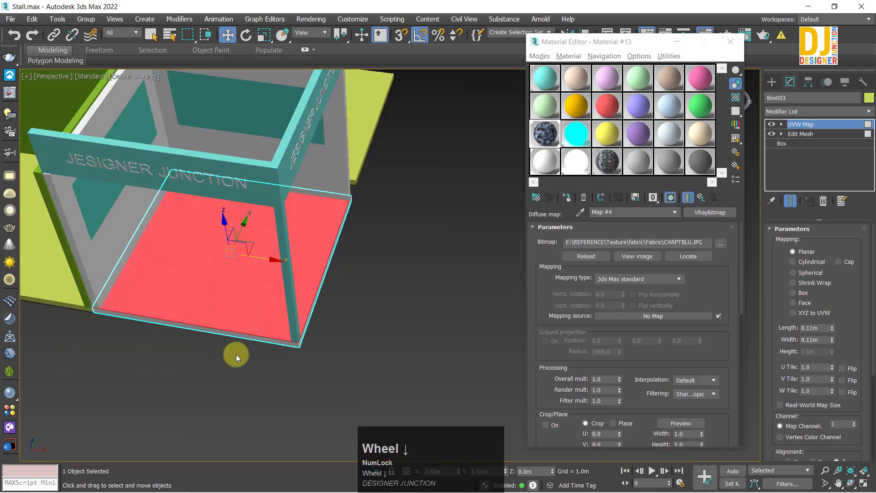
Deselect the floor slab and close the Material Editor.
{"action": "left_click", "coordinate": [236, 356]}
{"action": "middle_click_drag", "start_coordinate": [226, 305], "coordinate": [303, 176], "text": "alt"}
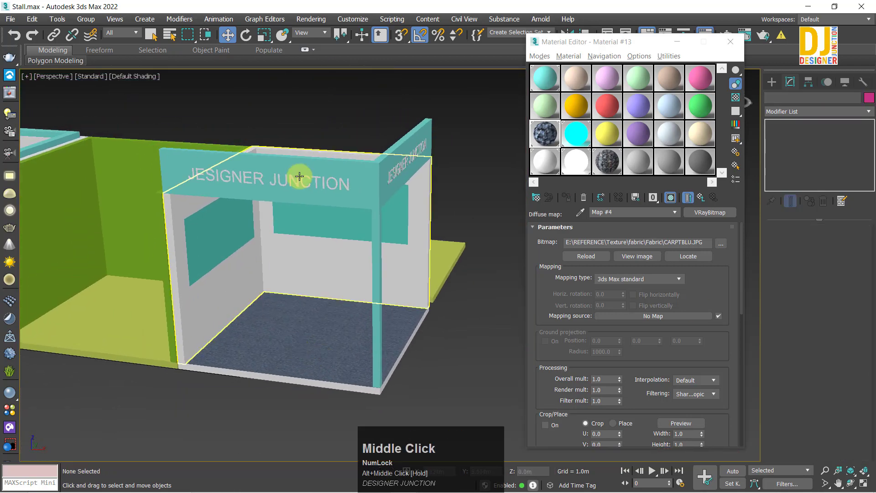
{"action": "left_click", "coordinate": [546, 78]}
{"action": "left_click", "coordinate": [731, 41]}
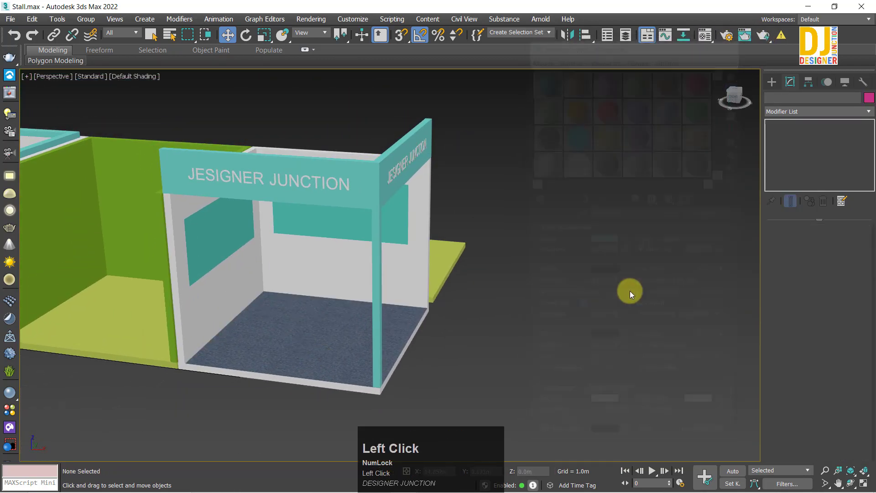
Copy the finished stall's U-shaped overhead frame along X to the end stall as one independent copy.
{"action": "middle_click_drag", "start_coordinate": [453, 299], "coordinate": [414, 167], "text": "alt"}
{"action": "scroll", "coordinate": [414, 167], "scroll_direction": "down", "scroll_amount": 5}
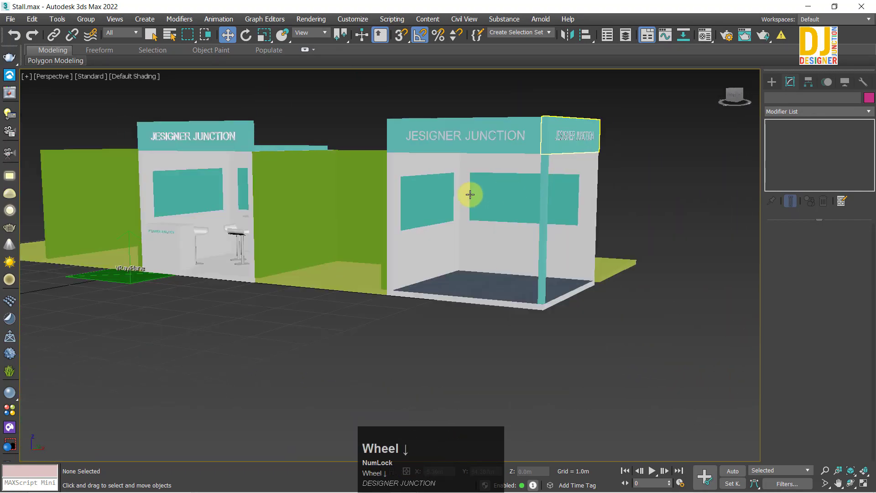
{"action": "middle_click_drag", "start_coordinate": [470, 193], "coordinate": [203, 157], "text": "alt"}
{"action": "left_click", "coordinate": [202, 157]}
{"action": "scroll", "coordinate": [198, 173], "scroll_direction": "up", "scroll_amount": 3}
{"action": "key", "text": "alt+w"}
{"action": "middle_click", "coordinate": [137, 164]}
{"action": "key", "text": "alt+w"}
{"action": "key", "text": "z"}
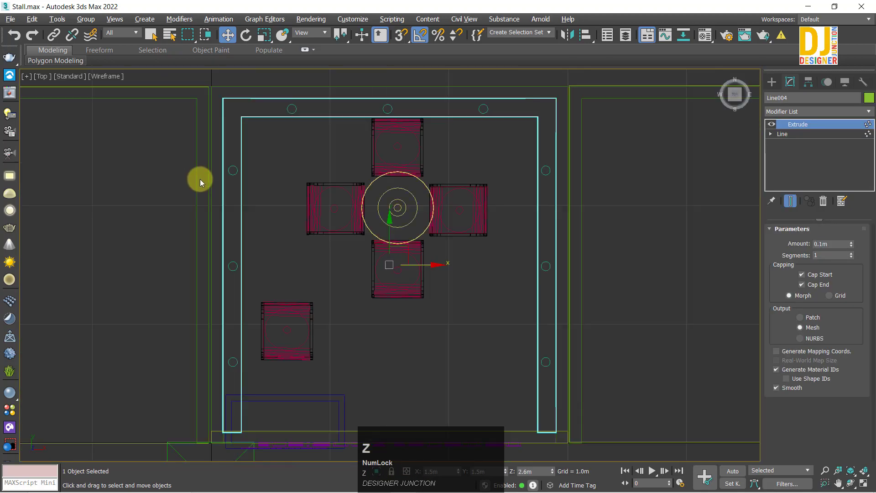
{"action": "scroll", "coordinate": [200, 179], "scroll_direction": "down", "scroll_amount": 5}
{"action": "middle_click_drag", "start_coordinate": [308, 215], "coordinate": [266, 221]}
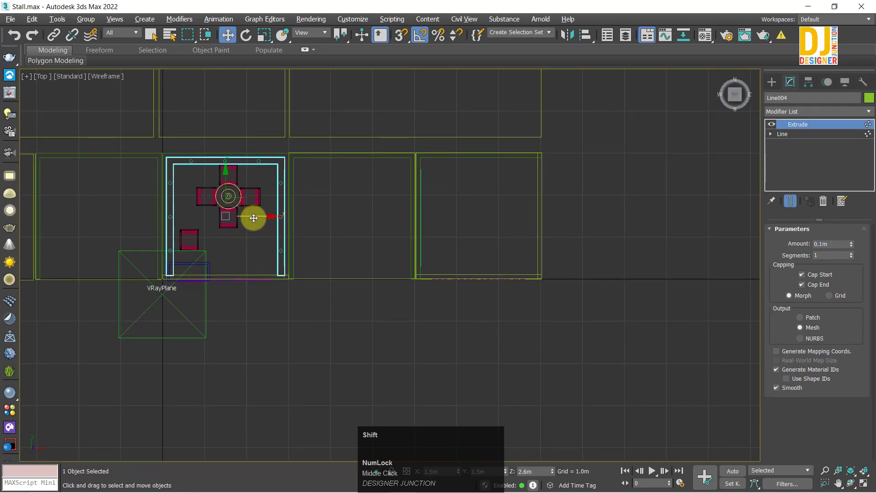
{"action": "left_click_drag", "start_coordinate": [254, 218], "coordinate": [512, 219], "text": "shift"}
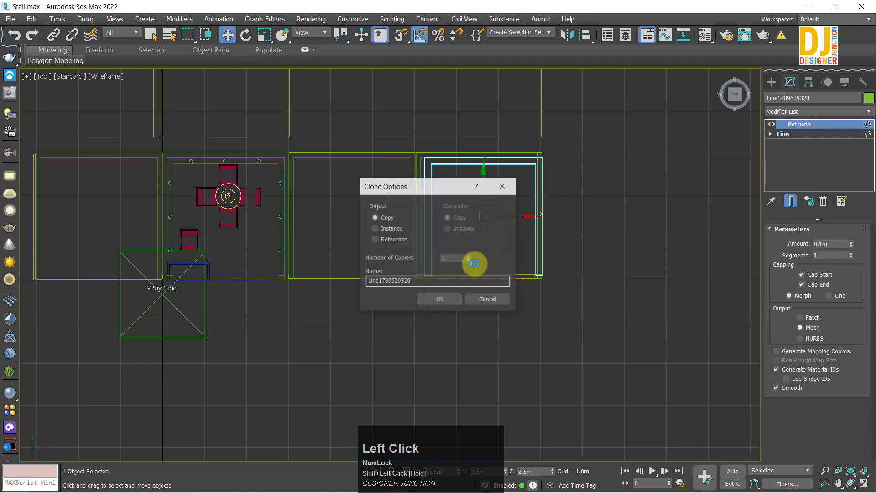
{"action": "left_click", "coordinate": [437, 301]}
Delete the two front end vertices of the copied frame's arm on the end stall's open side.
{"action": "key", "text": "p"}
{"action": "key", "text": "z"}
{"action": "mouse_move", "coordinate": [555, 319]}
{"action": "middle_mouse_down", "text": "alt"}
{"action": "mouse_move", "coordinate": [479, 292]}
{"action": "mouse_move", "coordinate": [546, 303]}
{"action": "mouse_move", "coordinate": [528, 338]}
{"action": "mouse_move", "coordinate": [514, 319]}
{"action": "middle_mouse_up", "text": "alt"}
{"action": "scroll", "coordinate": [514, 319], "scroll_direction": "down", "scroll_amount": 4}
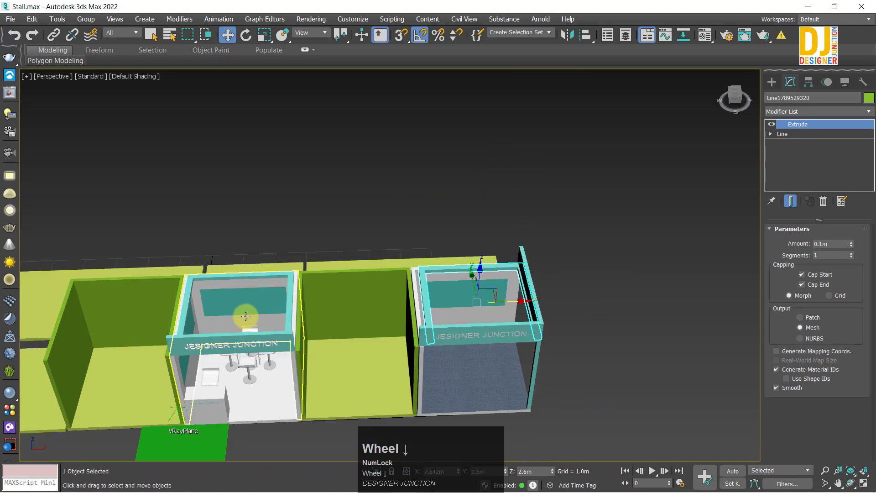
{"action": "middle_click_drag", "start_coordinate": [665, 258], "coordinate": [471, 303], "text": "alt"}
{"action": "scroll", "coordinate": [494, 309], "scroll_direction": "up", "scroll_amount": 6}
{"action": "key", "text": "alt+w"}
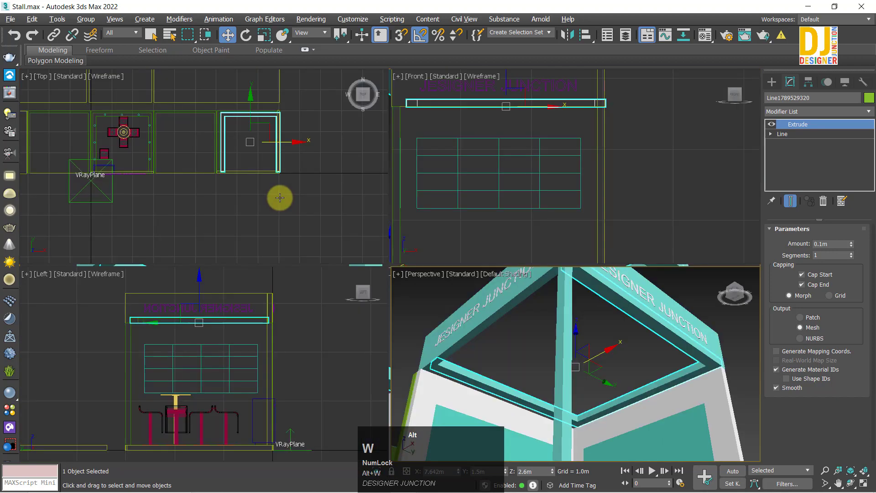
{"action": "key", "text": "alt+w"}
{"action": "key", "text": "z"}
{"action": "left_click", "coordinate": [770, 134]}
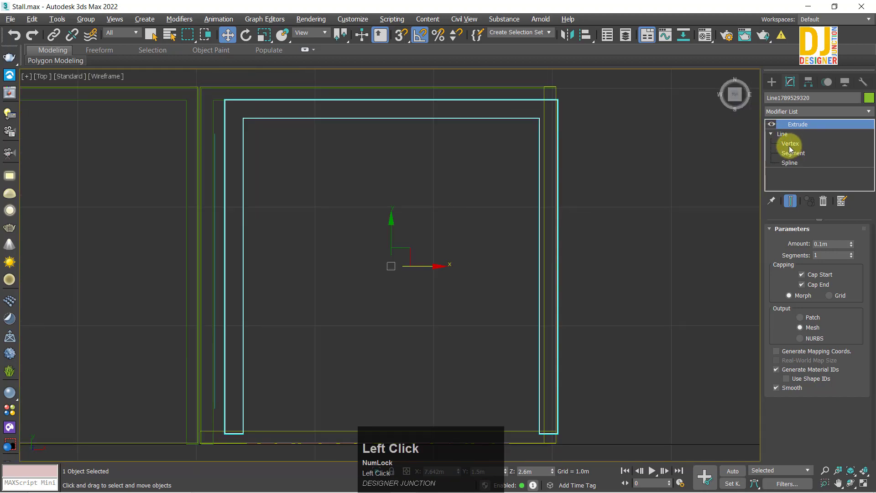
{"action": "left_click", "coordinate": [789, 144]}
{"action": "scroll", "coordinate": [589, 344], "scroll_direction": "down", "scroll_amount": 2}
{"action": "left_click_drag", "start_coordinate": [599, 433], "coordinate": [543, 401]}
{"action": "middle_click_drag", "start_coordinate": [583, 380], "coordinate": [570, 299]}
{"action": "key", "text": "Delete"}
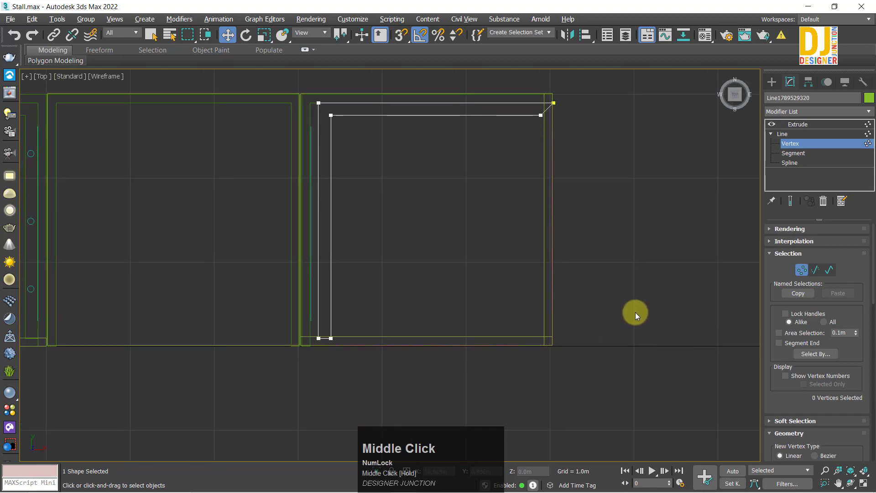
Move the frame's inner corner vertex in line with the outer one along X and align both with the back wall's outer end.
{"action": "key", "text": "alt+w"}
{"action": "left_click", "coordinate": [600, 354]}
{"action": "key", "text": "alt+w"}
{"action": "scroll", "coordinate": [595, 303], "scroll_direction": "down", "scroll_amount": 3}
{"action": "middle_click_drag", "start_coordinate": [526, 250], "coordinate": [548, 292], "text": "alt"}
{"action": "key", "text": "alt+w"}
{"action": "left_click", "coordinate": [324, 197]}
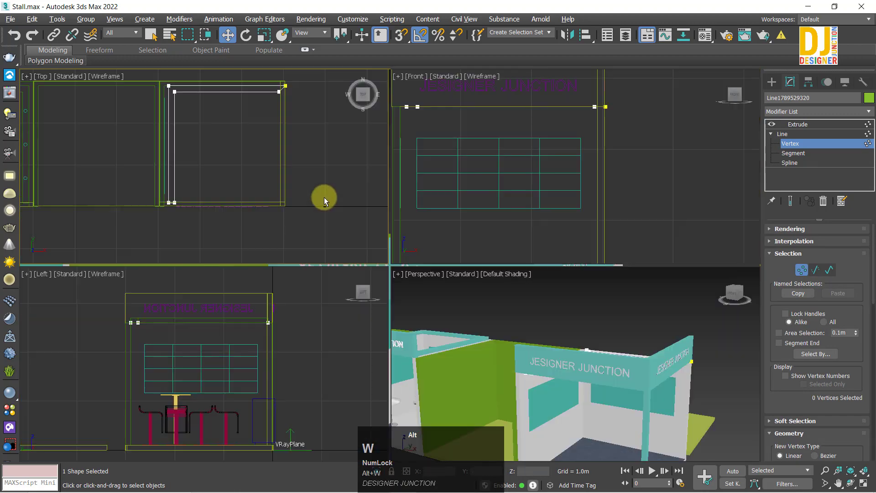
{"action": "key", "text": "alt+w"}
{"action": "middle_click_drag", "start_coordinate": [327, 114], "coordinate": [348, 137]}
{"action": "key", "text": "z"}
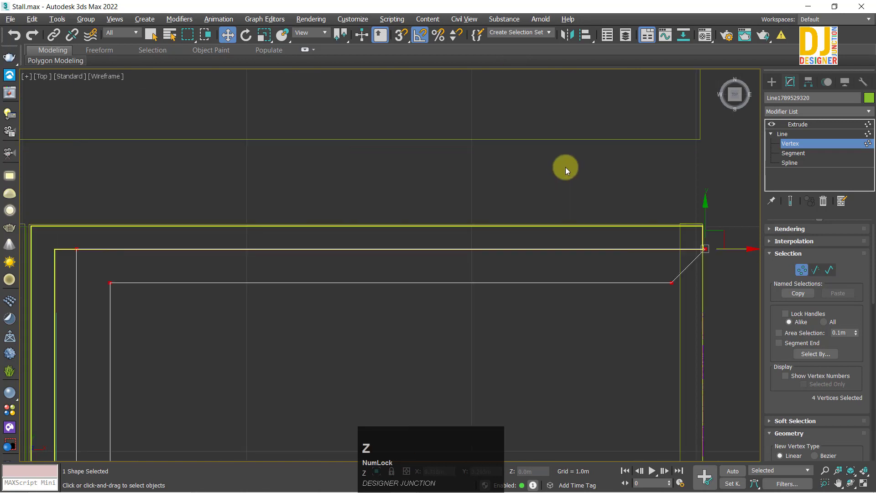
{"action": "scroll", "coordinate": [720, 266], "scroll_direction": "up", "scroll_amount": 5}
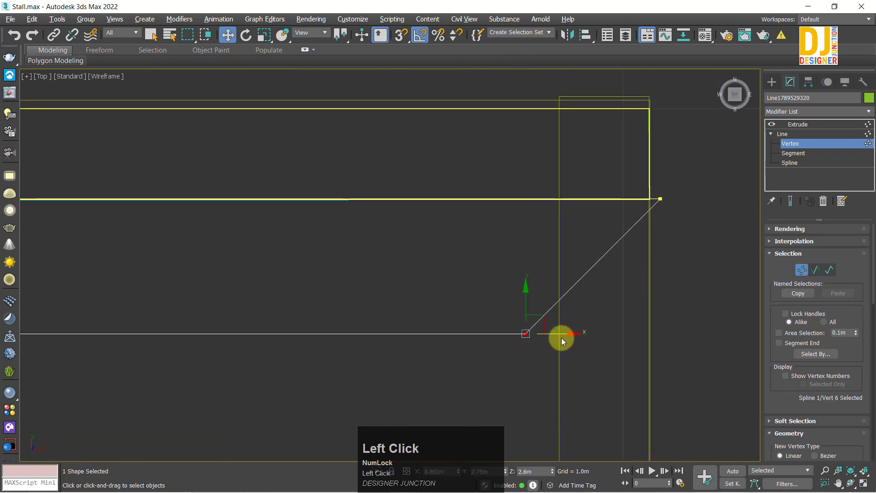
{"action": "left_click_drag", "start_coordinate": [577, 334], "coordinate": [698, 339]}
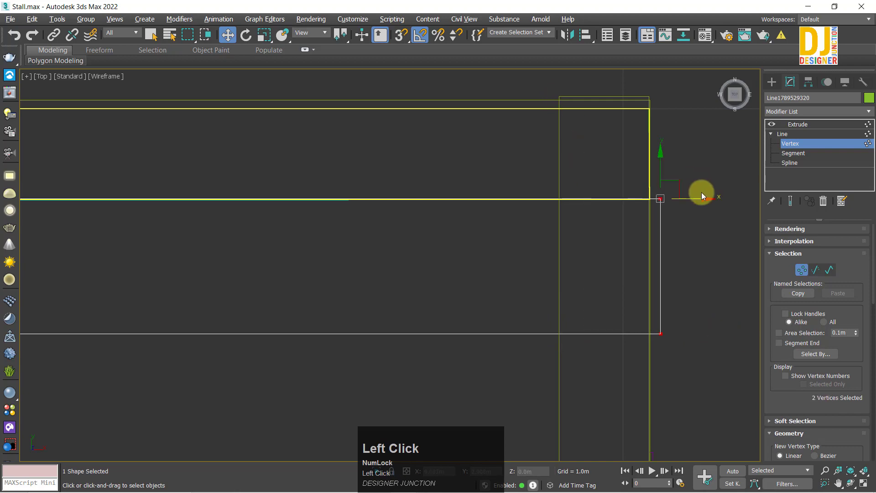
{"action": "left_click_drag", "start_coordinate": [701, 195], "coordinate": [684, 205]}
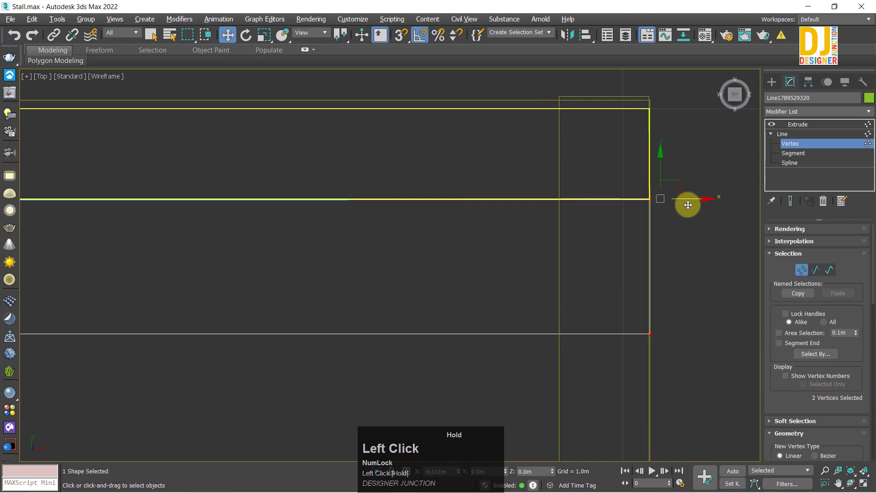
Move the two front end vertices of the copied frame's side arm along Y until they meet the front sign beam.
{"action": "key", "text": "p"}
{"action": "mouse_move", "coordinate": [642, 285]}
{"action": "middle_mouse_down", "text": "alt"}
{"action": "mouse_move", "coordinate": [639, 250]}
{"action": "mouse_move", "coordinate": [625, 283]}
{"action": "middle_mouse_up", "text": "alt"}
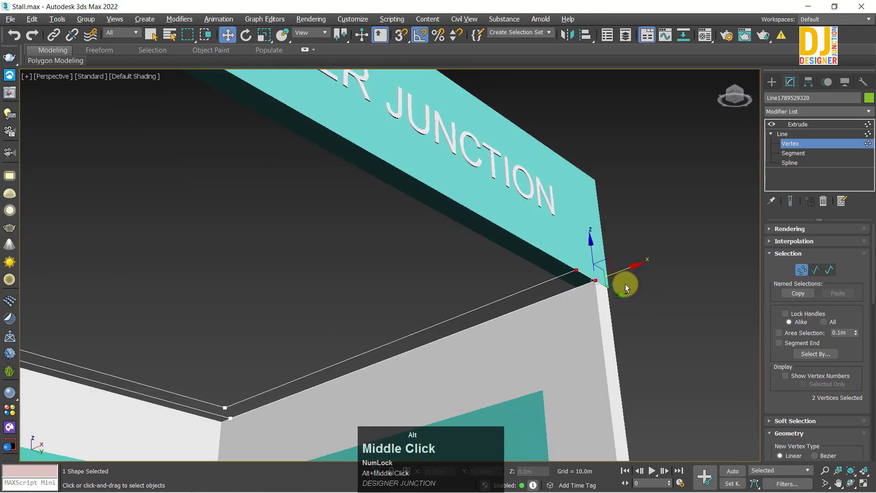
{"action": "scroll", "coordinate": [582, 279], "scroll_direction": "down", "scroll_amount": 4}
{"action": "middle_click_drag", "start_coordinate": [255, 312], "coordinate": [303, 242]}
{"action": "scroll", "coordinate": [210, 289], "scroll_direction": "up", "scroll_amount": 4}
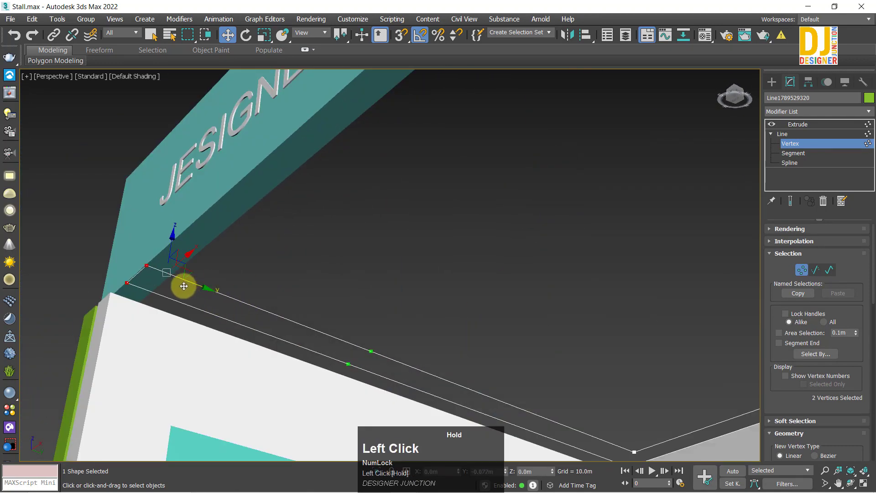
{"action": "key", "text": "alt+w"}
{"action": "middle_click", "coordinate": [135, 151]}
{"action": "key", "text": "alt+w"}
{"action": "scroll", "coordinate": [404, 238], "scroll_direction": "down", "scroll_amount": 8}
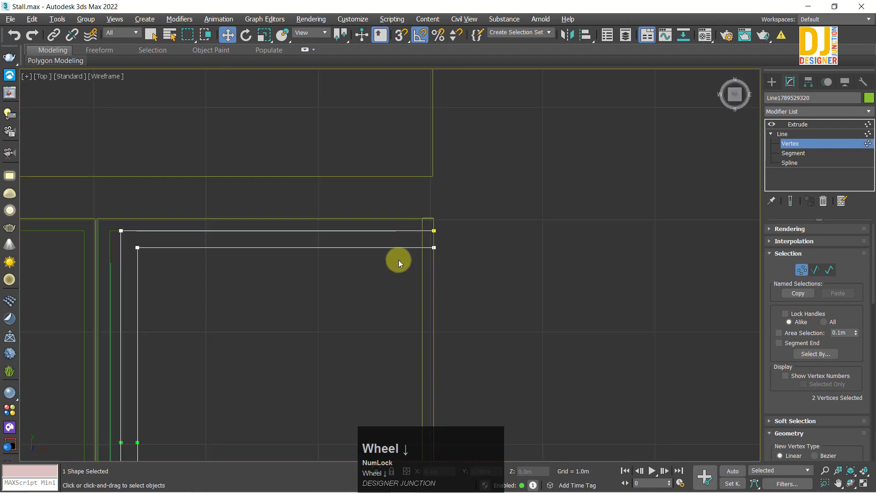
{"action": "key", "text": "z"}
{"action": "scroll", "coordinate": [409, 303], "scroll_direction": "down", "scroll_amount": 8}
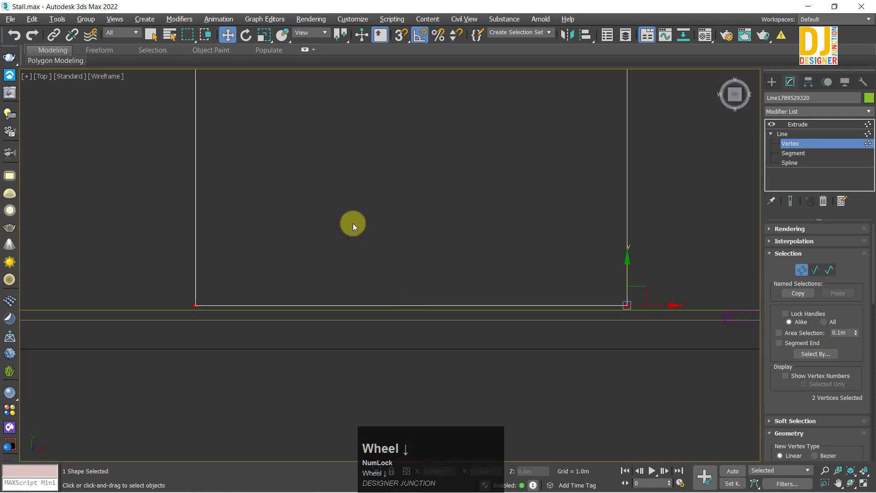
{"action": "scroll", "coordinate": [469, 295], "scroll_direction": "up", "scroll_amount": 3}
{"action": "scroll", "coordinate": [469, 292], "scroll_direction": "up", "scroll_amount": 2}
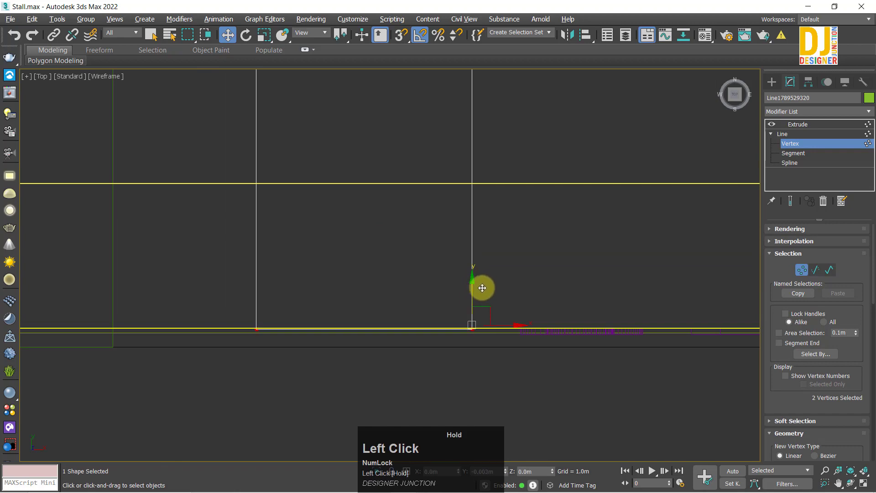
Shift the side arm's four vertices along X flush against the side wall's inner face, then finish vertex editing and deselect the frame.
{"action": "scroll", "coordinate": [483, 288], "scroll_direction": "down", "scroll_amount": 5}
{"action": "middle_click", "coordinate": [441, 139]}
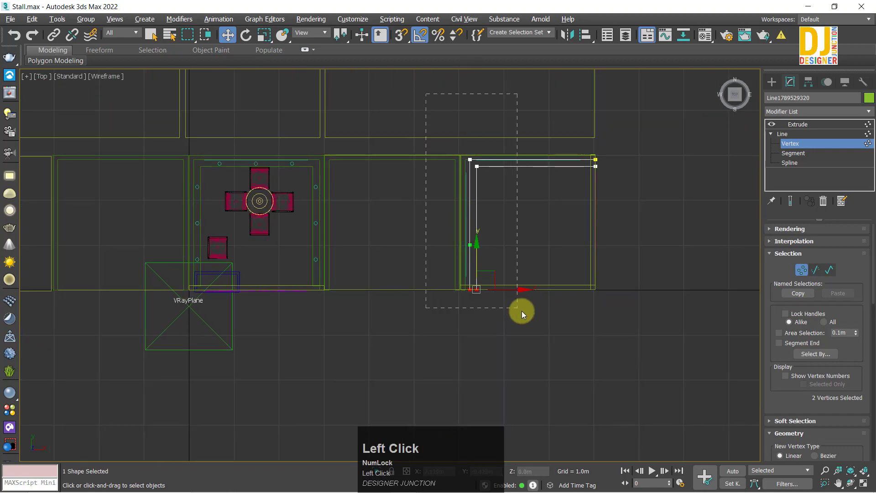
{"action": "key", "text": "p"}
{"action": "mouse_move", "coordinate": [489, 326]}
{"action": "middle_mouse_down", "text": "alt"}
{"action": "mouse_move", "coordinate": [461, 313]}
{"action": "mouse_move", "coordinate": [393, 238]}
{"action": "mouse_move", "coordinate": [376, 276]}
{"action": "middle_mouse_up", "text": "alt"}
{"action": "left_click_drag", "start_coordinate": [302, 133], "coordinate": [283, 137]}
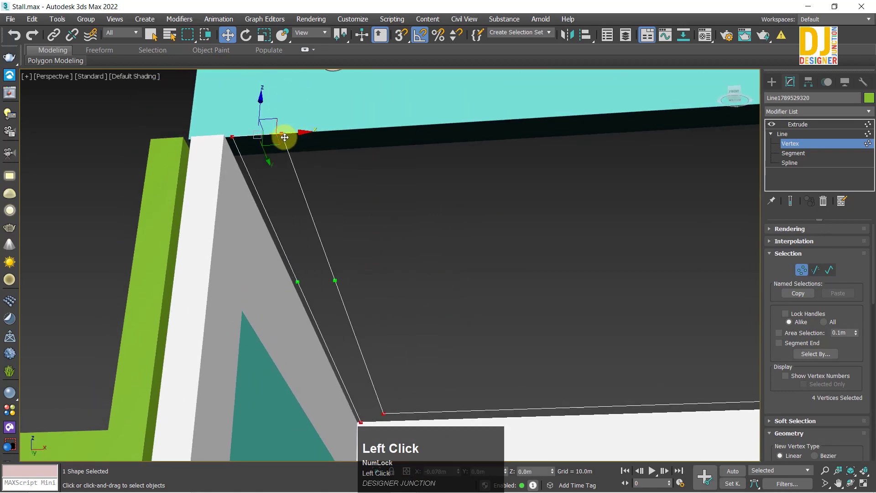
{"action": "key", "text": "alt+w"}
{"action": "key", "text": "alt+w"}
{"action": "key", "text": "z"}
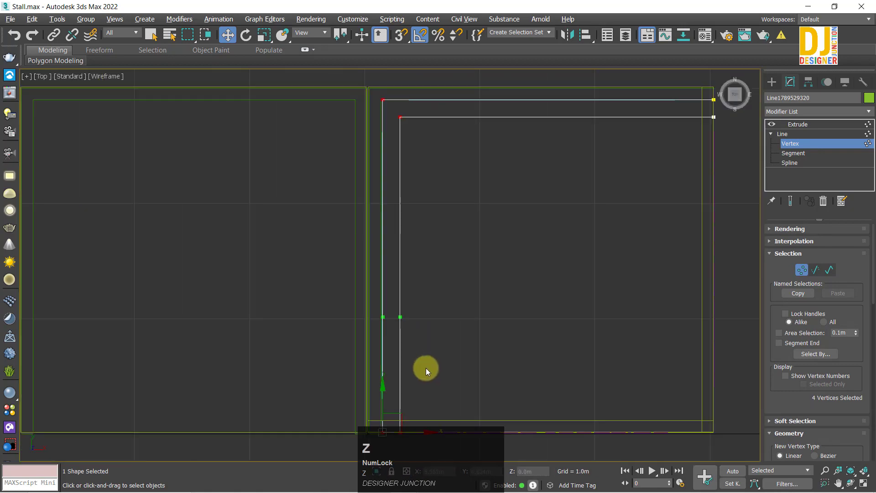
{"action": "scroll", "coordinate": [369, 278], "scroll_direction": "up", "scroll_amount": 5}
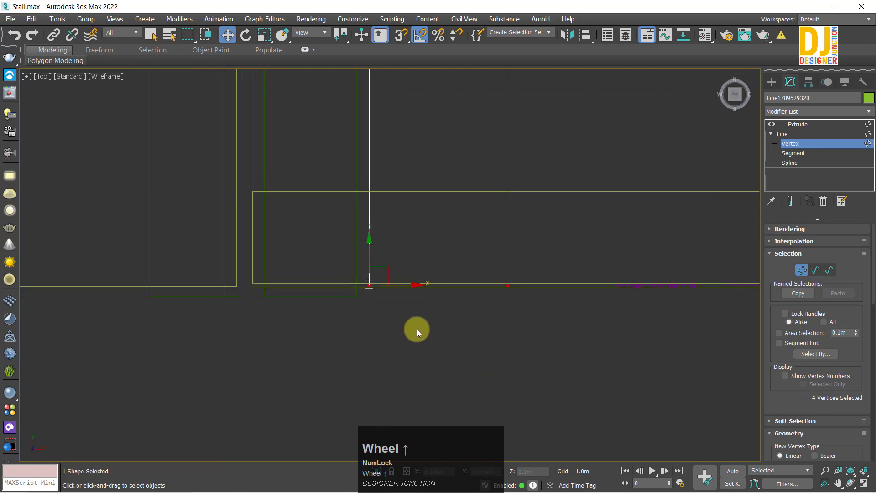
{"action": "left_click_drag", "start_coordinate": [399, 286], "coordinate": [397, 286]}
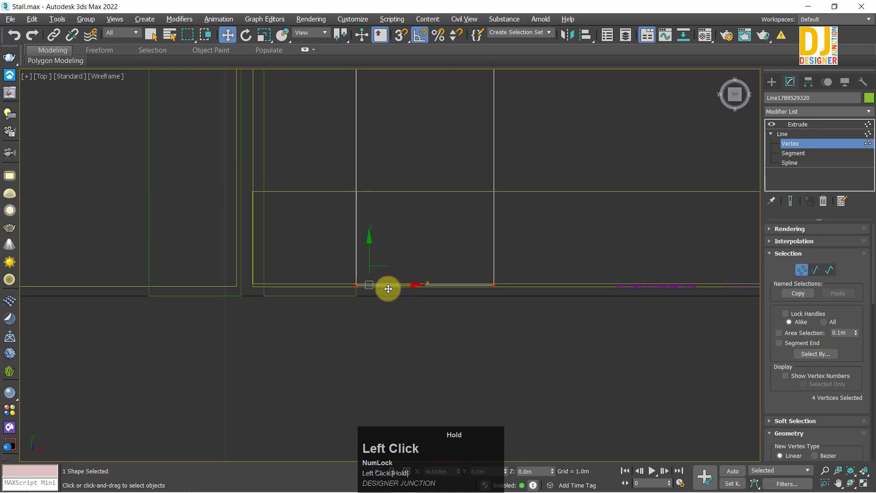
{"action": "left_click", "coordinate": [782, 133]}
{"action": "left_click", "coordinate": [801, 123]}
{"action": "left_click", "coordinate": [624, 360]}
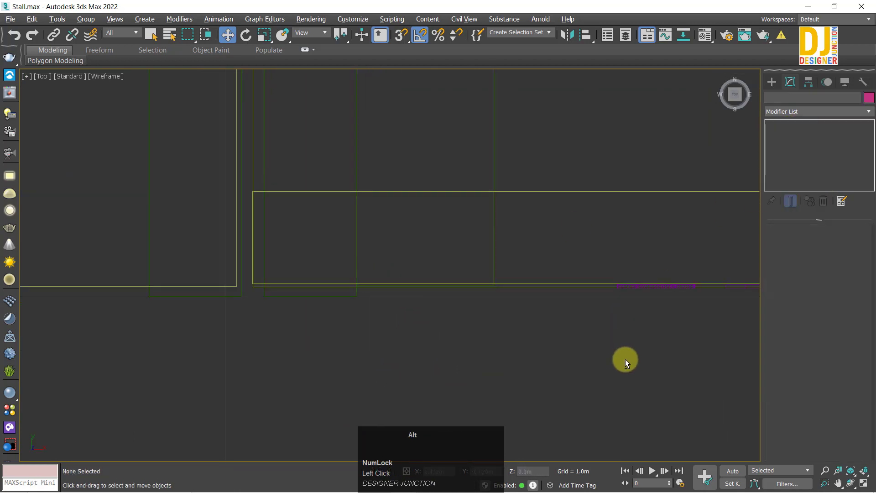
Examine the end stall's adapted overhead frame from below and compare it with the finished stall.
{"action": "key", "text": "alt+w"}
{"action": "key", "text": "alt+w"}
{"action": "middle_click_drag", "start_coordinate": [502, 253], "coordinate": [455, 227], "text": "alt"}
{"action": "scroll", "coordinate": [451, 246], "scroll_direction": "up", "scroll_amount": 4}
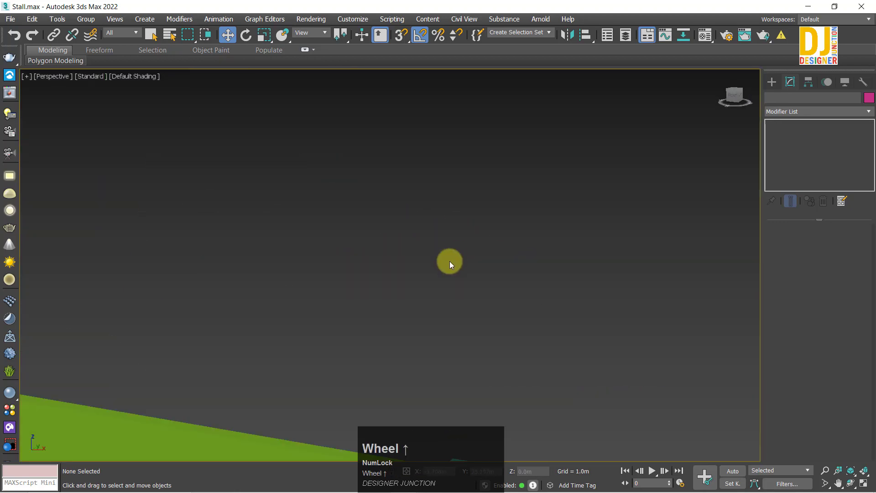
{"action": "scroll", "coordinate": [447, 292], "scroll_direction": "down", "scroll_amount": 4}
{"action": "middle_click_drag", "start_coordinate": [446, 316], "coordinate": [498, 226], "text": "alt"}
{"action": "left_click", "coordinate": [473, 245]}
{"action": "key", "text": "z"}
{"action": "scroll", "coordinate": [461, 197], "scroll_direction": "down", "scroll_amount": 5}
{"action": "scroll", "coordinate": [238, 201], "scroll_direction": "up", "scroll_amount": 2}
Select six round downlights under the finished stall's overhead frame: three on the side arm and three along the back.
{"action": "middle_click_drag", "start_coordinate": [239, 201], "coordinate": [210, 212], "text": "alt"}
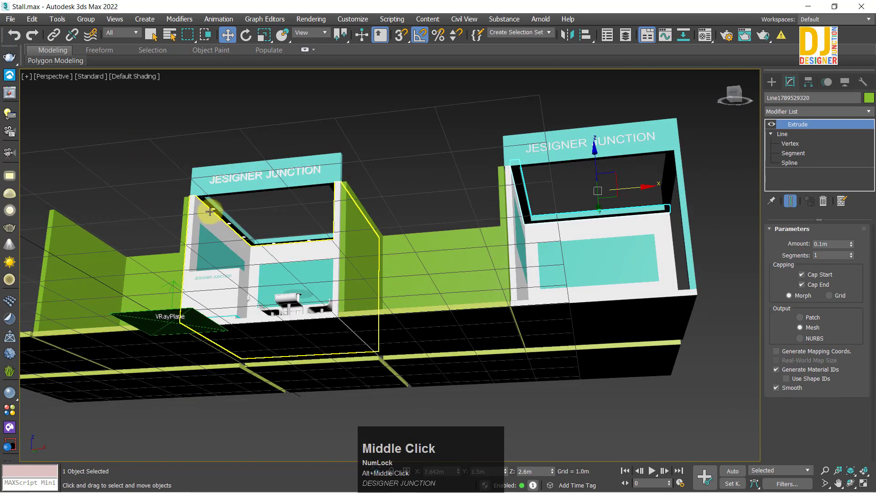
{"action": "left_click", "coordinate": [211, 210]}
{"action": "scroll", "coordinate": [211, 210], "scroll_direction": "up", "scroll_amount": 5}
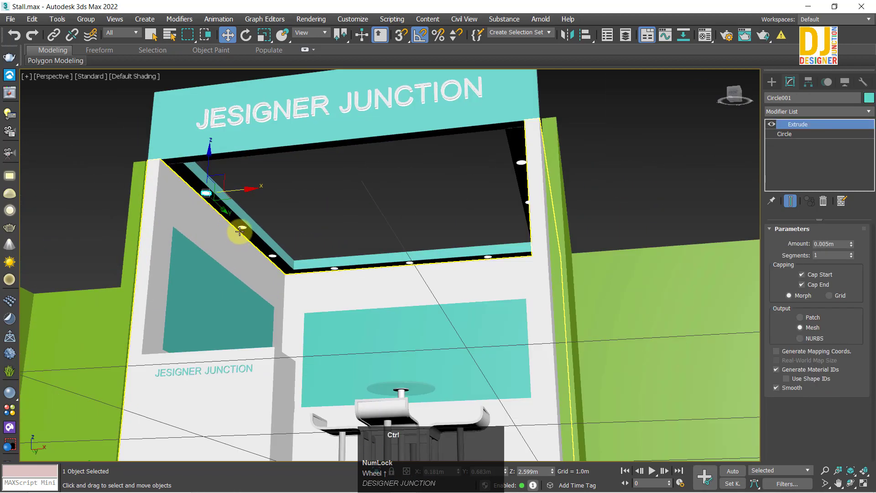
{"action": "left_click", "coordinate": [242, 227], "text": "ctrl"}
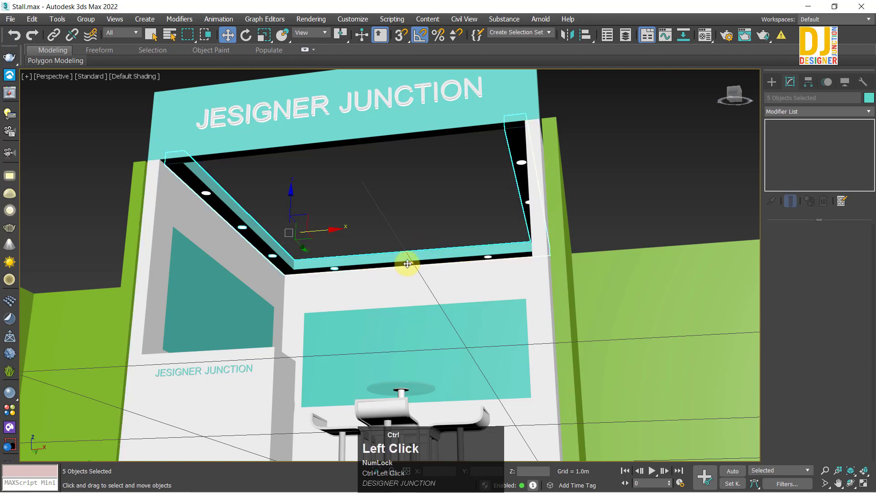
{"action": "key", "text": "ctrl+z"}
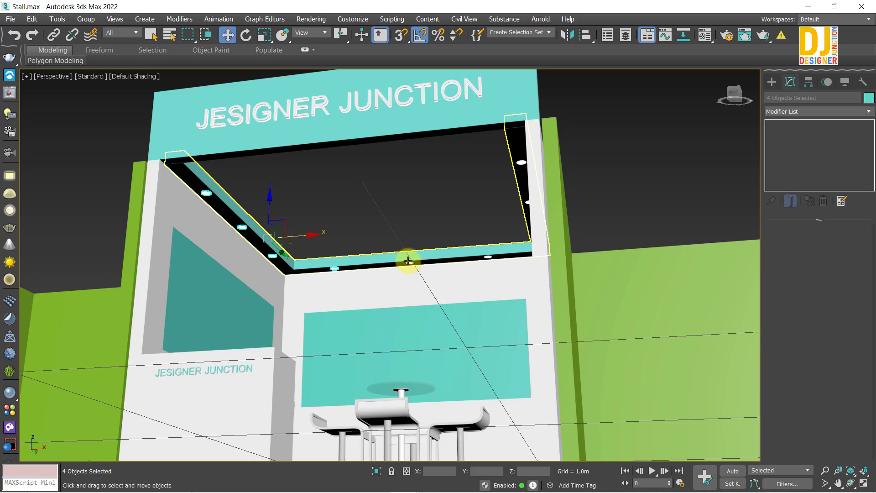
{"action": "scroll", "coordinate": [407, 263], "scroll_direction": "up", "scroll_amount": 3}
{"action": "mouse_move", "coordinate": [407, 263]}
{"action": "middle_mouse_down", "text": "alt"}
{"action": "mouse_move", "coordinate": [391, 258]}
{"action": "mouse_move", "coordinate": [420, 261]}
{"action": "middle_mouse_up", "text": "alt"}
{"action": "scroll", "coordinate": [423, 264], "scroll_direction": "down", "scroll_amount": 5}
{"action": "scroll", "coordinate": [423, 264], "scroll_direction": "up", "scroll_amount": 3}
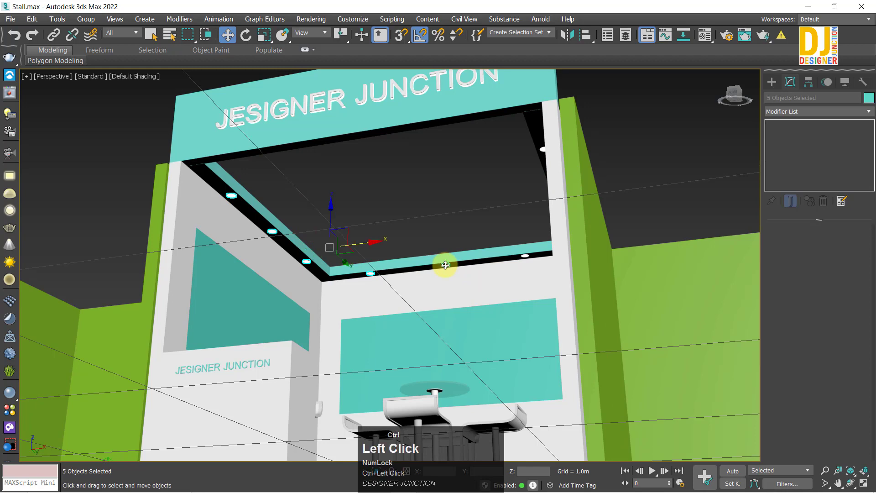
{"action": "left_click", "coordinate": [525, 255], "text": "ctrl"}
Copy the six selected downlights along X to the end stall.
{"action": "key", "text": "z"}
{"action": "scroll", "coordinate": [398, 229], "scroll_direction": "down", "scroll_amount": 5}
{"action": "scroll", "coordinate": [397, 241], "scroll_direction": "down", "scroll_amount": 4}
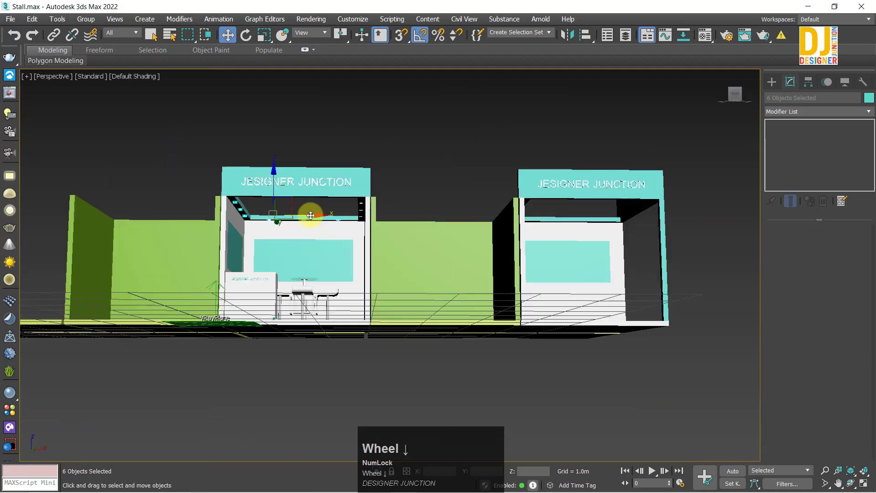
{"action": "middle_click_drag", "start_coordinate": [307, 211], "coordinate": [305, 261], "text": "alt"}
{"action": "left_click_drag", "start_coordinate": [321, 218], "coordinate": [501, 260], "text": "shift"}
{"action": "left_click", "coordinate": [438, 300]}
Adjust the copied downlights along X in the top view so the side row sits centred on the frame's side arm, then deselect them.
{"action": "key", "text": "alt+w"}
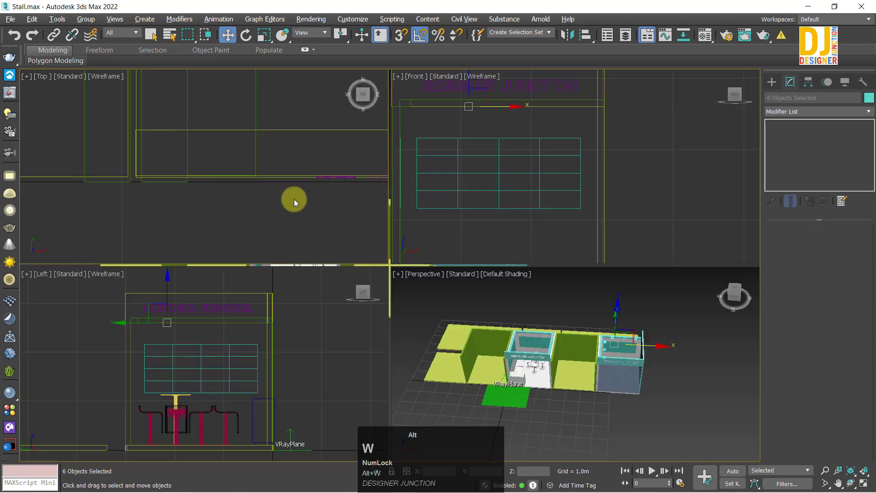
{"action": "key", "text": "alt+w"}
{"action": "key", "text": "z"}
{"action": "scroll", "coordinate": [357, 207], "scroll_direction": "down", "scroll_amount": 2}
{"action": "scroll", "coordinate": [346, 210], "scroll_direction": "up", "scroll_amount": 2}
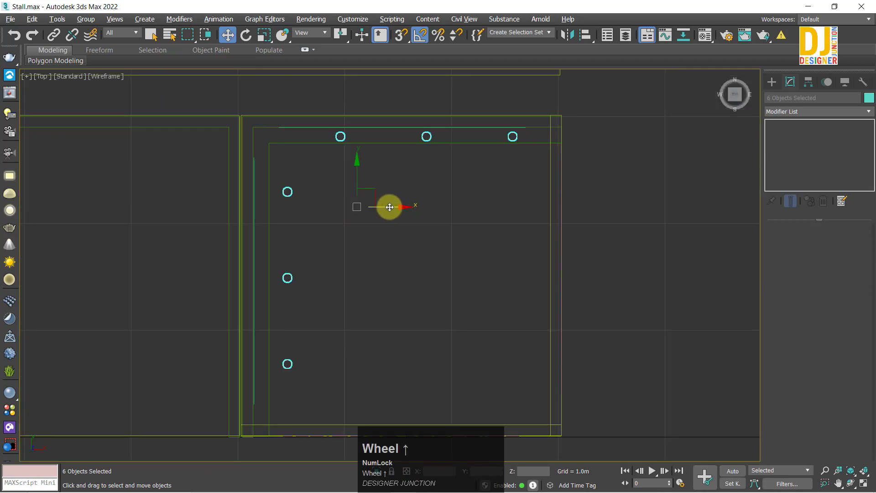
{"action": "left_click_drag", "start_coordinate": [389, 207], "coordinate": [362, 220]}
{"action": "scroll", "coordinate": [379, 218], "scroll_direction": "up", "scroll_amount": 5}
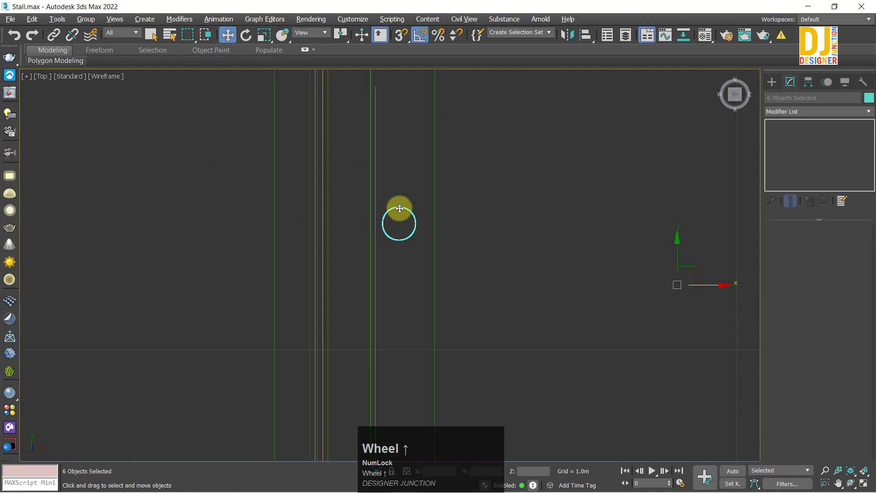
{"action": "key", "text": "z"}
{"action": "left_click", "coordinate": [383, 233]}
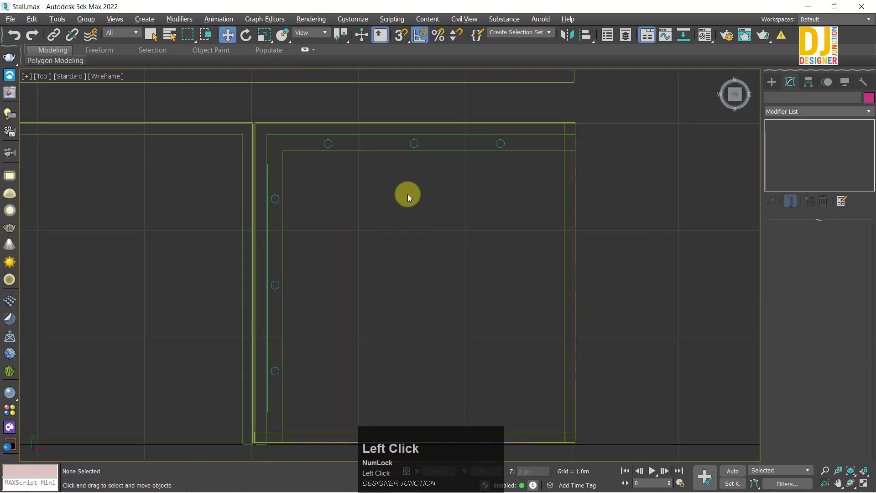
Examine the end stall's overhead frame and downlights from its open front corner.
{"action": "middle_click_drag", "start_coordinate": [402, 152], "coordinate": [396, 148]}
{"action": "key", "text": "alt+w"}
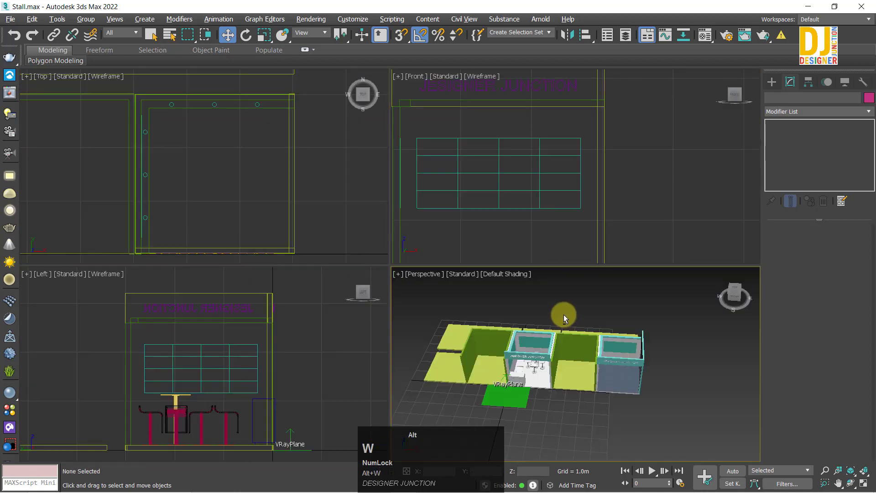
{"action": "key", "text": "alt+w"}
{"action": "middle_click_drag", "start_coordinate": [563, 314], "coordinate": [395, 242], "text": "alt"}
{"action": "scroll", "coordinate": [504, 232], "scroll_direction": "up", "scroll_amount": 2}
{"action": "scroll", "coordinate": [481, 216], "scroll_direction": "up", "scroll_amount": 4}
{"action": "middle_click_drag", "start_coordinate": [481, 216], "coordinate": [483, 235], "text": "alt"}
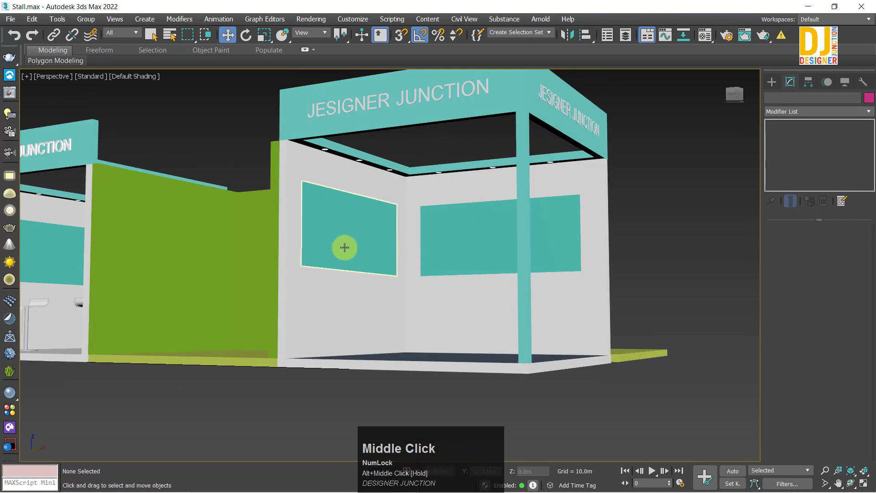
Try to move the finished stall's reception counter alone along X to the end stall.
{"action": "middle_click_drag", "start_coordinate": [344, 246], "coordinate": [154, 368], "text": "alt"}
{"action": "scroll", "coordinate": [493, 280], "scroll_direction": "down", "scroll_amount": 3}
{"action": "left_click", "coordinate": [142, 291]}
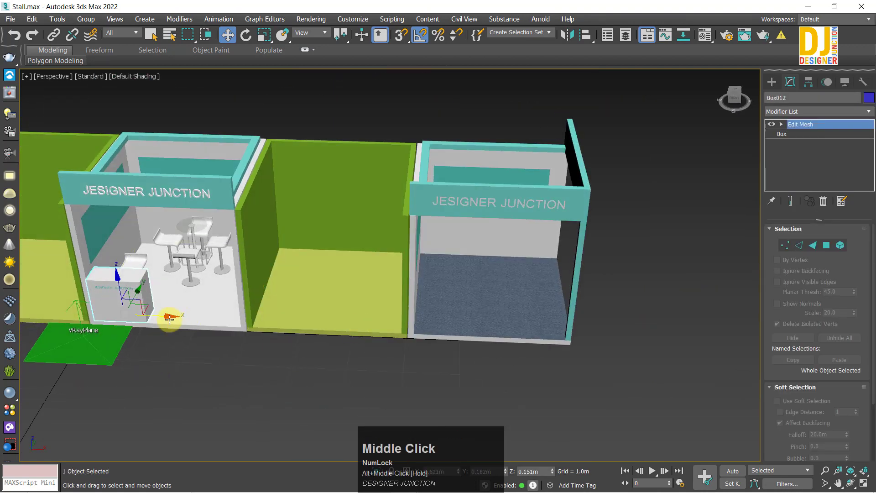
{"action": "left_click_drag", "start_coordinate": [163, 314], "coordinate": [483, 341]}
{"action": "key", "text": "ctrl+z"}
Copy the reception counter with its lettering and stool along X to the end stall, placing them beside the front corner post.
{"action": "middle_click_drag", "start_coordinate": [137, 323], "coordinate": [161, 340], "text": "alt"}
{"action": "middle_click_drag", "start_coordinate": [161, 339], "coordinate": [239, 325]}
{"action": "key", "text": "z"}
{"action": "middle_click_drag", "start_coordinate": [300, 361], "coordinate": [316, 372], "text": "alt"}
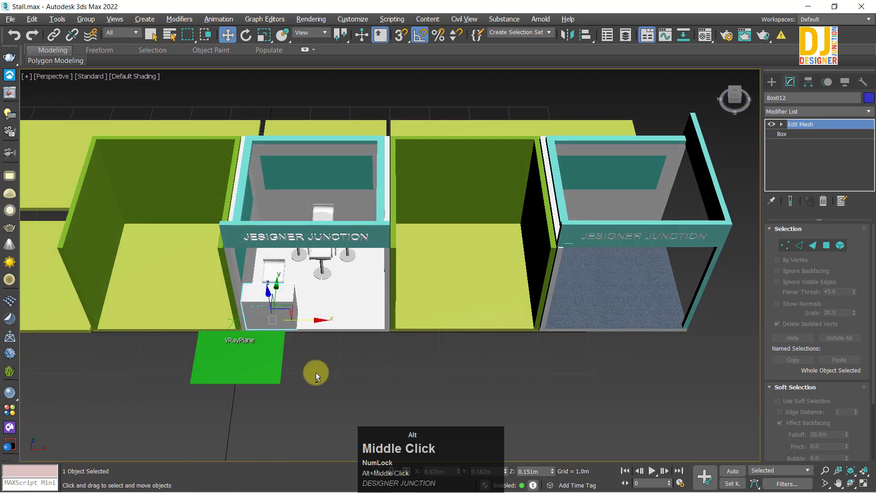
{"action": "left_click_drag", "start_coordinate": [281, 310], "coordinate": [325, 432]}
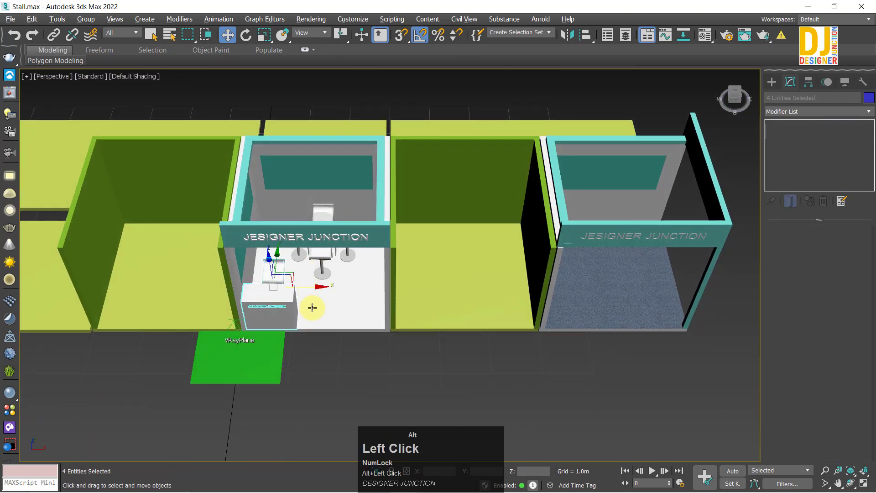
{"action": "left_click_drag", "start_coordinate": [339, 294], "coordinate": [678, 314], "text": "shift"}
{"action": "left_click", "coordinate": [430, 300]}
{"action": "mouse_move", "coordinate": [429, 300]}
{"action": "middle_mouse_down", "text": "alt"}
{"action": "mouse_move", "coordinate": [461, 299]}
{"action": "mouse_move", "coordinate": [461, 322]}
{"action": "mouse_move", "coordinate": [455, 294]}
{"action": "middle_mouse_up", "text": "alt"}
{"action": "left_click_drag", "start_coordinate": [450, 285], "coordinate": [470, 291]}
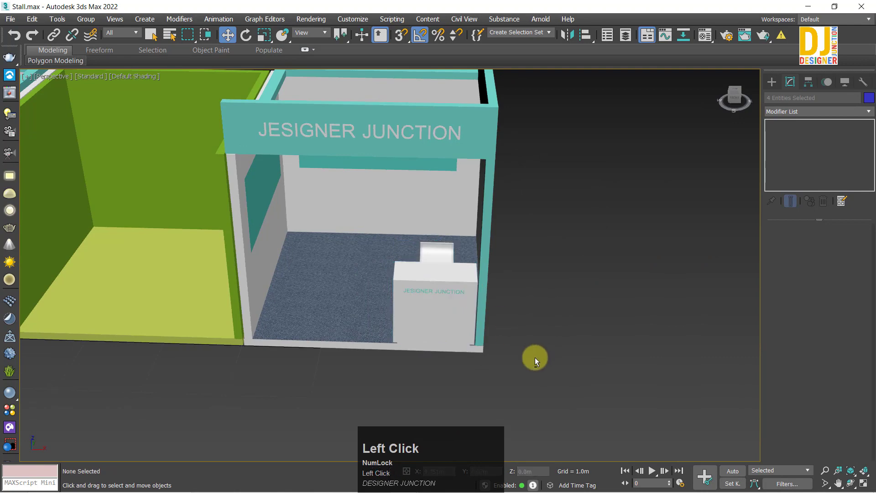
Narrow the selection to the end stall's copied counter and its lettering, leaving out the stool, and frame it in the top view.
{"action": "middle_click_drag", "start_coordinate": [535, 357], "coordinate": [491, 348], "text": "alt"}
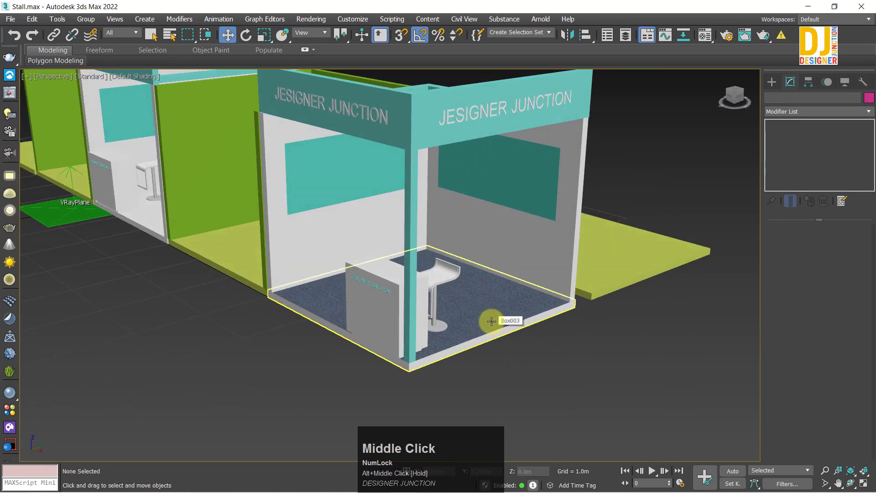
{"action": "middle_click_drag", "start_coordinate": [432, 333], "coordinate": [463, 343], "text": "alt"}
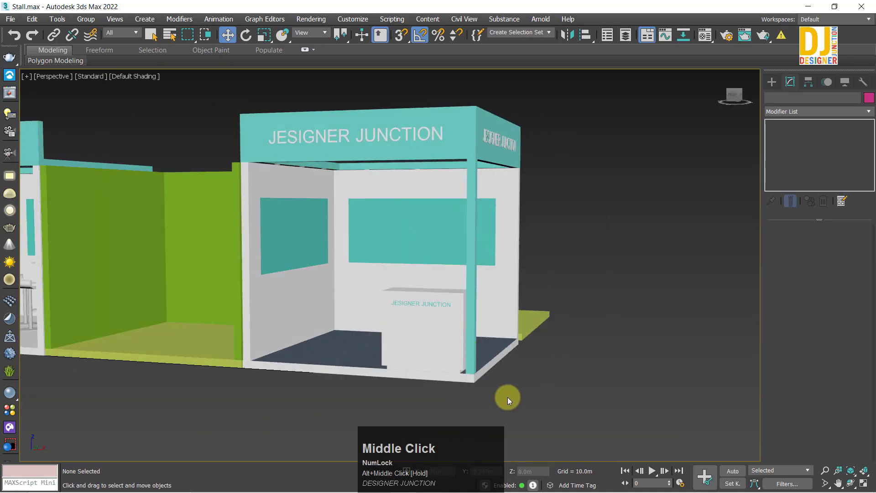
{"action": "middle_click_drag", "start_coordinate": [543, 363], "coordinate": [456, 303], "text": "alt"}
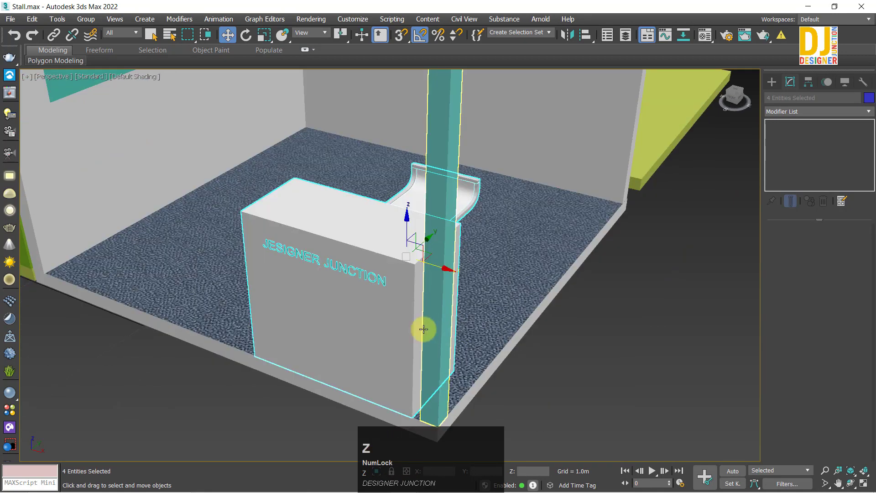
{"action": "middle_click_drag", "start_coordinate": [422, 328], "coordinate": [443, 255], "text": "alt"}
{"action": "key", "text": "alt+w"}
{"action": "key", "text": "alt+w"}
{"action": "key", "text": "z"}
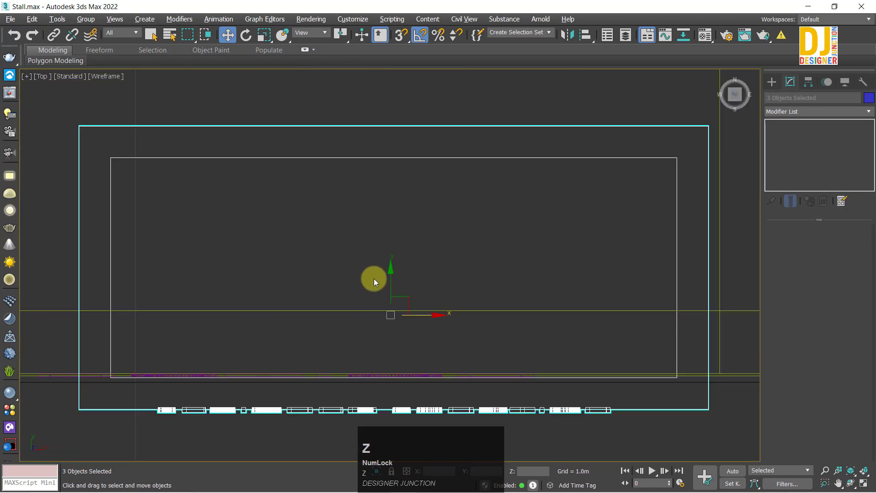
Move the counter with its lettering along Y in the top view until its front sits flush with the stall's front edge.
{"action": "scroll", "coordinate": [374, 278], "scroll_direction": "down", "scroll_amount": 6}
{"action": "middle_click_drag", "start_coordinate": [396, 270], "coordinate": [399, 303]}
{"action": "key", "text": "z"}
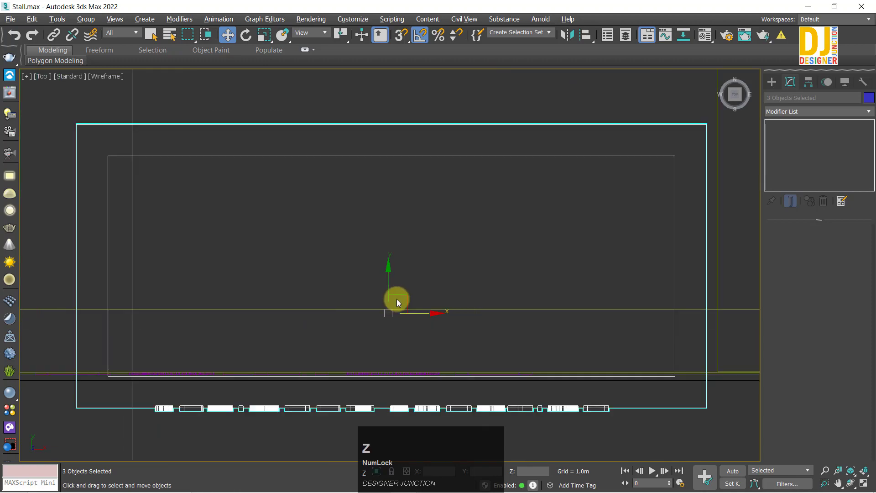
{"action": "scroll", "coordinate": [397, 299], "scroll_direction": "down", "scroll_amount": 3}
{"action": "left_click_drag", "start_coordinate": [395, 275], "coordinate": [406, 259]}
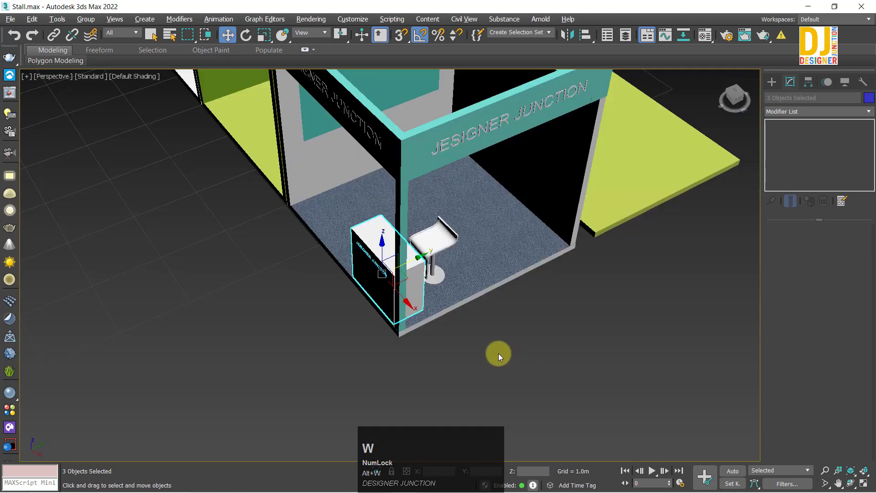
{"action": "mouse_move", "coordinate": [498, 354]}
{"action": "middle_mouse_down", "text": "alt"}
{"action": "mouse_move", "coordinate": [511, 304]}
{"action": "mouse_move", "coordinate": [528, 348]}
{"action": "mouse_move", "coordinate": [546, 333]}
{"action": "middle_mouse_up", "text": "alt"}
{"action": "key", "text": "alt+w"}
{"action": "key", "text": "alt+w"}
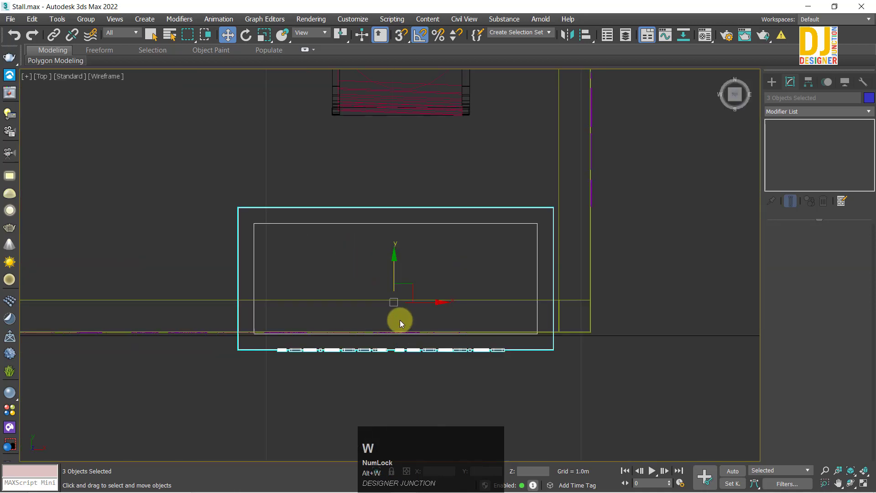
{"action": "left_click_drag", "start_coordinate": [392, 279], "coordinate": [414, 257]}
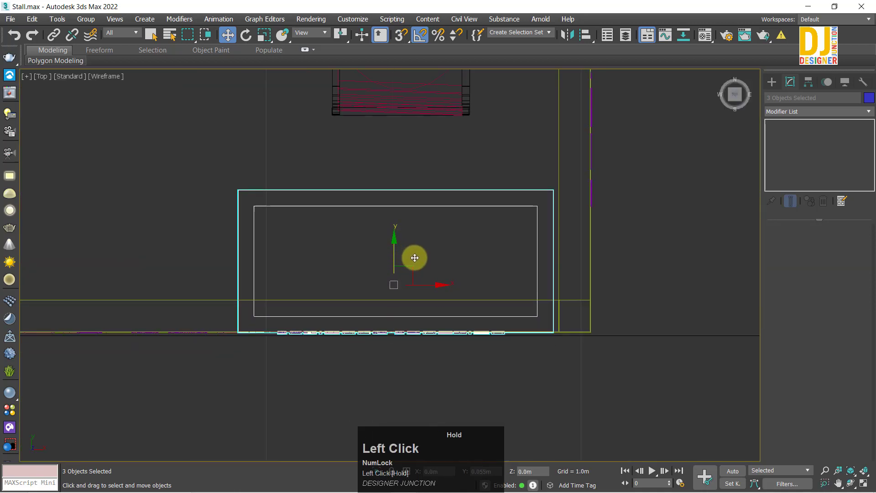
Make one independent copy of the counter with its lettering, offset inward and towards the open side of the end stall.
{"action": "scroll", "coordinate": [408, 285], "scroll_direction": "down", "scroll_amount": 4}
{"action": "middle_click", "coordinate": [399, 299]}
{"action": "scroll", "coordinate": [412, 307], "scroll_direction": "up", "scroll_amount": 2}
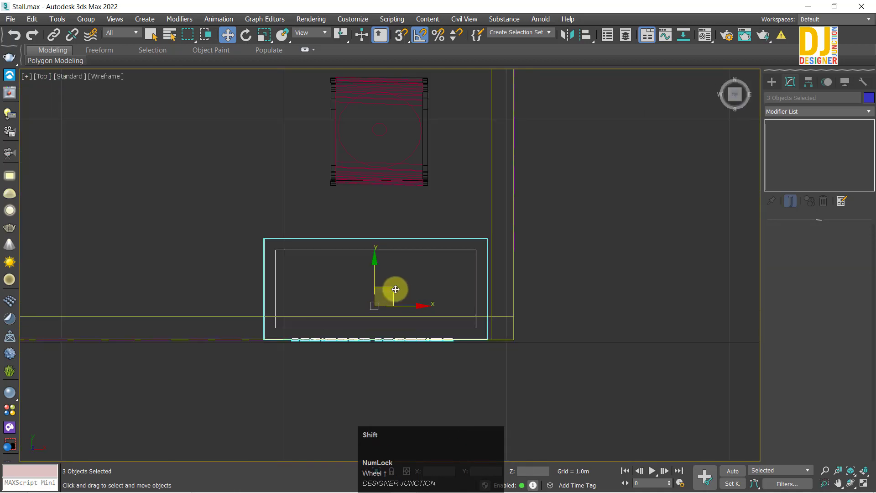
{"action": "left_click_drag", "start_coordinate": [395, 289], "coordinate": [450, 222], "text": "shift"}
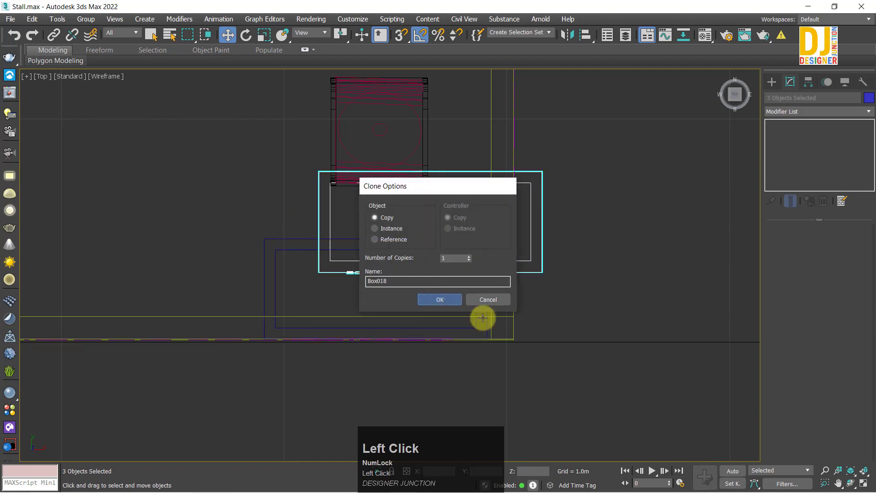
{"action": "left_click", "coordinate": [445, 300]}
Rotate the copied counter with its lettering 90 degrees about Z so the lettering faces the stall's open side.
{"action": "key", "text": "p"}
{"action": "key", "text": "z"}
{"action": "mouse_move", "coordinate": [488, 351]}
{"action": "middle_mouse_down", "text": "alt"}
{"action": "mouse_move", "coordinate": [327, 359]}
{"action": "mouse_move", "coordinate": [400, 333]}
{"action": "middle_mouse_up", "text": "alt"}
{"action": "scroll", "coordinate": [327, 358], "scroll_direction": "down", "scroll_amount": 2}
{"action": "left_click_drag", "start_coordinate": [419, 309], "coordinate": [491, 324]}
{"action": "key", "text": "w"}
{"action": "key", "text": "alt+w"}
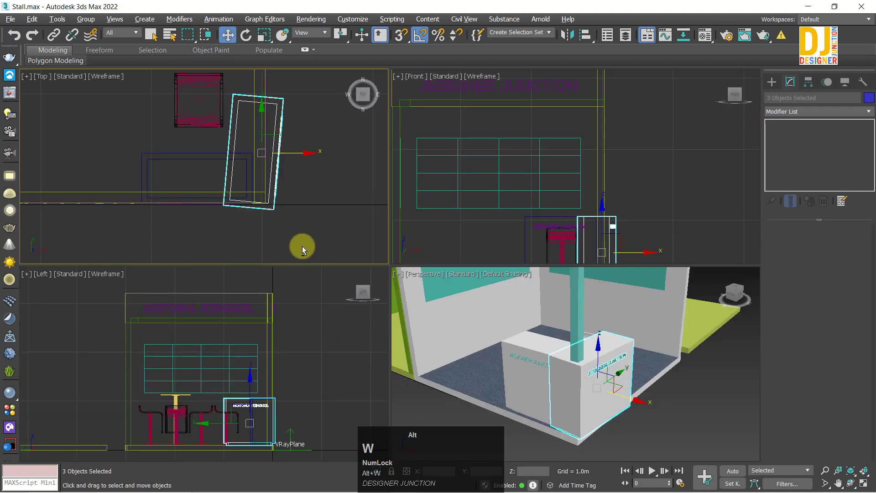
{"action": "key", "text": "alt+w"}
{"action": "key", "text": "z"}
Move the rotated counter in the top view to the inner line of the side frame arm, behind the front counter.
{"action": "left_click_drag", "start_coordinate": [469, 251], "coordinate": [360, 118]}
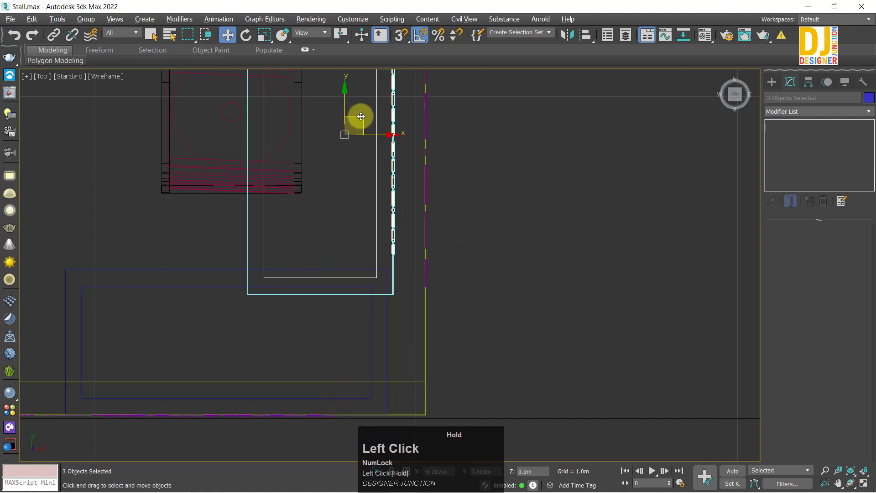
{"action": "scroll", "coordinate": [404, 182], "scroll_direction": "down", "scroll_amount": 2}
{"action": "middle_click_drag", "start_coordinate": [404, 182], "coordinate": [482, 230]}
{"action": "key", "text": "alt+w"}
{"action": "key", "text": "alt+w"}
{"action": "key", "text": "z"}
{"action": "middle_click_drag", "start_coordinate": [521, 355], "coordinate": [482, 370], "text": "alt"}
{"action": "key", "text": "alt+w"}
{"action": "key", "text": "alt+w"}
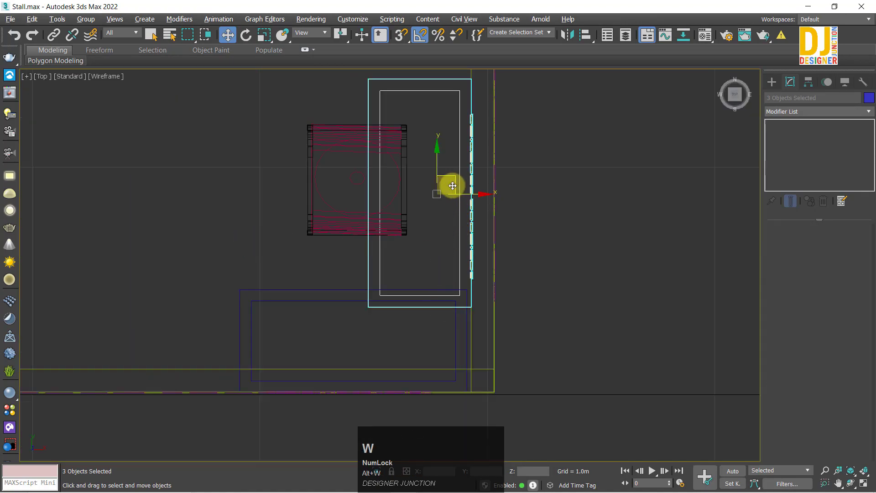
Align the rotated counter with the stall's outer side edge and bring its end up behind the corner post.
{"action": "left_click_drag", "start_coordinate": [453, 178], "coordinate": [475, 240]}
{"action": "scroll", "coordinate": [482, 357], "scroll_direction": "up", "scroll_amount": 3}
{"action": "middle_click_drag", "start_coordinate": [483, 358], "coordinate": [485, 313]}
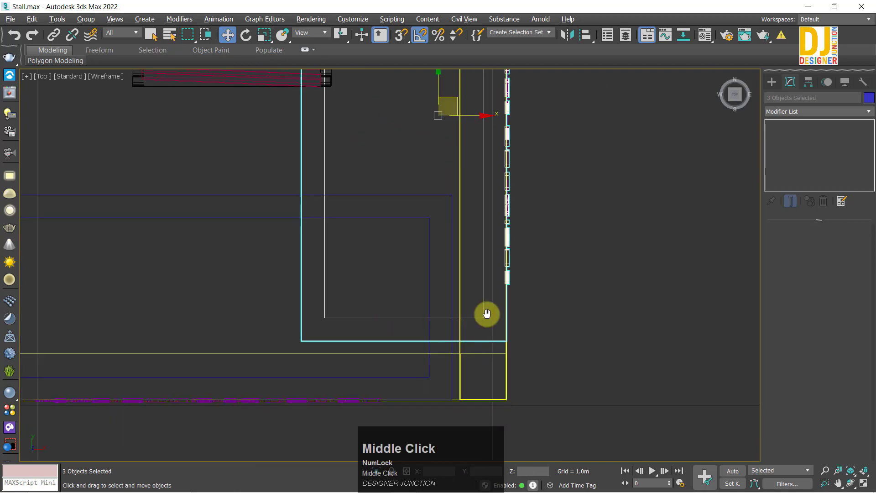
{"action": "scroll", "coordinate": [488, 301], "scroll_direction": "up", "scroll_amount": 2}
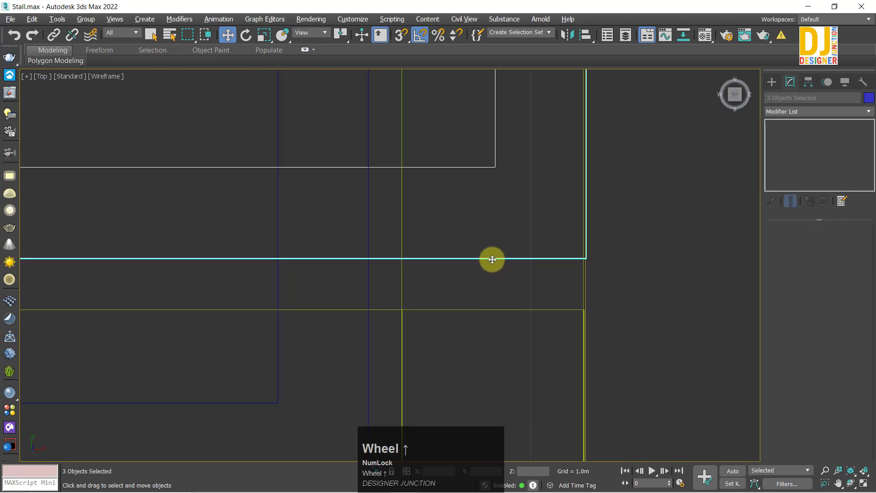
{"action": "left_click_drag", "start_coordinate": [492, 259], "coordinate": [493, 304]}
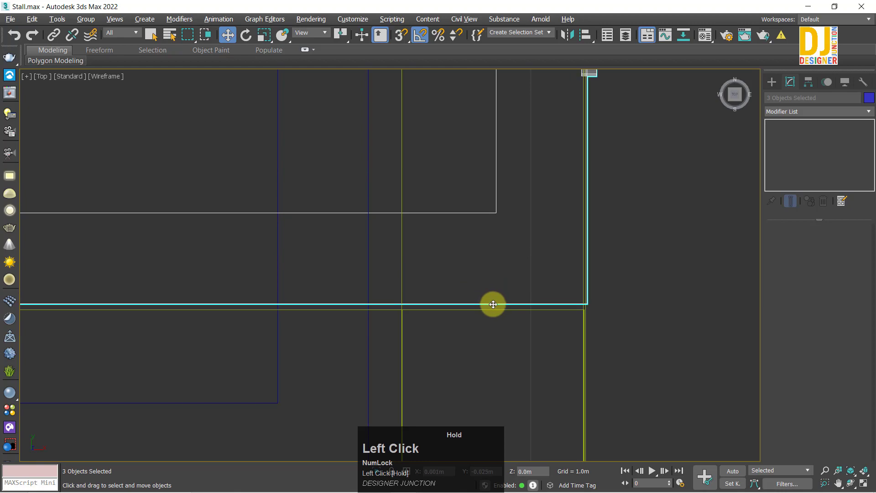
{"action": "key", "text": "alt+w"}
{"action": "key", "text": "alt+w"}
{"action": "mouse_move", "coordinate": [552, 350]}
{"action": "middle_mouse_down", "text": "alt"}
{"action": "mouse_move", "coordinate": [521, 315]}
{"action": "mouse_move", "coordinate": [507, 313]}
{"action": "middle_mouse_up", "text": "alt"}
{"action": "scroll", "coordinate": [507, 312], "scroll_direction": "down", "scroll_amount": 5}
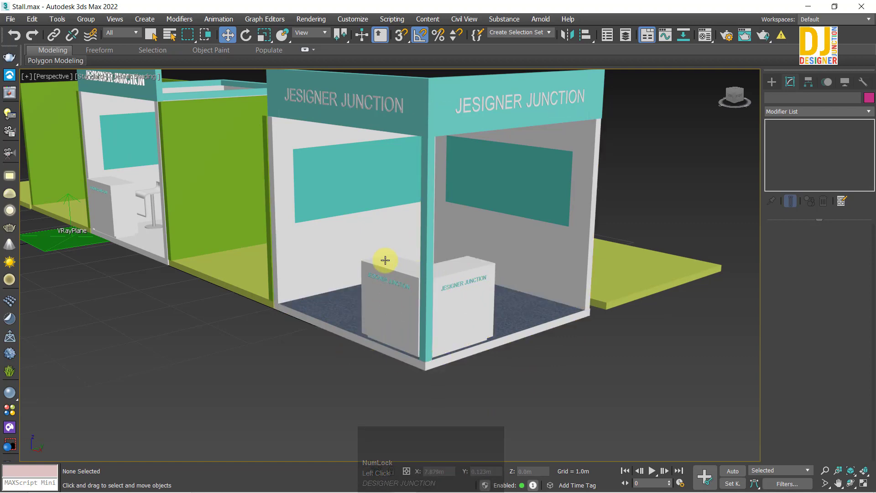
Rotate the end stall's stool diagonally in the top view and move it clear of the L-shaped counters, then deselect it.
{"action": "middle_click_drag", "start_coordinate": [479, 348], "coordinate": [464, 321], "text": "alt"}
{"action": "scroll", "coordinate": [454, 390], "scroll_direction": "up", "scroll_amount": 3}
{"action": "middle_click_drag", "start_coordinate": [454, 390], "coordinate": [447, 263], "text": "alt"}
{"action": "left_click", "coordinate": [437, 220]}
{"action": "key", "text": "alt+w"}
{"action": "key", "text": "alt+w"}
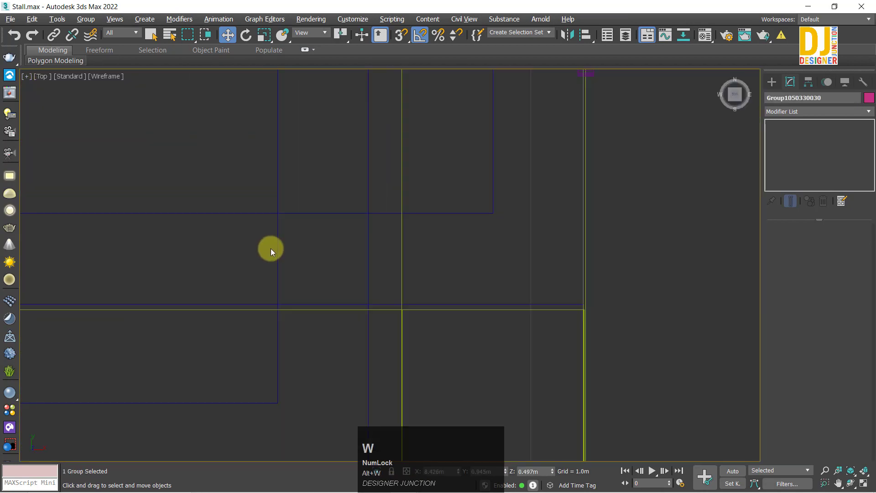
{"action": "key", "text": "z"}
{"action": "scroll", "coordinate": [319, 266], "scroll_direction": "down", "scroll_amount": 10}
{"action": "scroll", "coordinate": [328, 258], "scroll_direction": "up", "scroll_amount": 5}
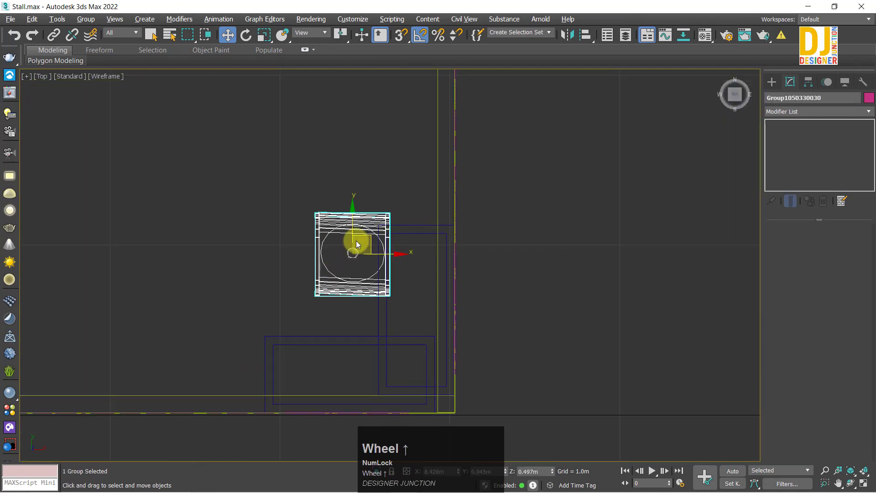
{"action": "key", "text": "e"}
{"action": "left_click_drag", "start_coordinate": [365, 256], "coordinate": [297, 230]}
{"action": "left_click", "coordinate": [332, 233]}
{"action": "key", "text": "ctrl+z"}
{"action": "left_click", "coordinate": [527, 368]}
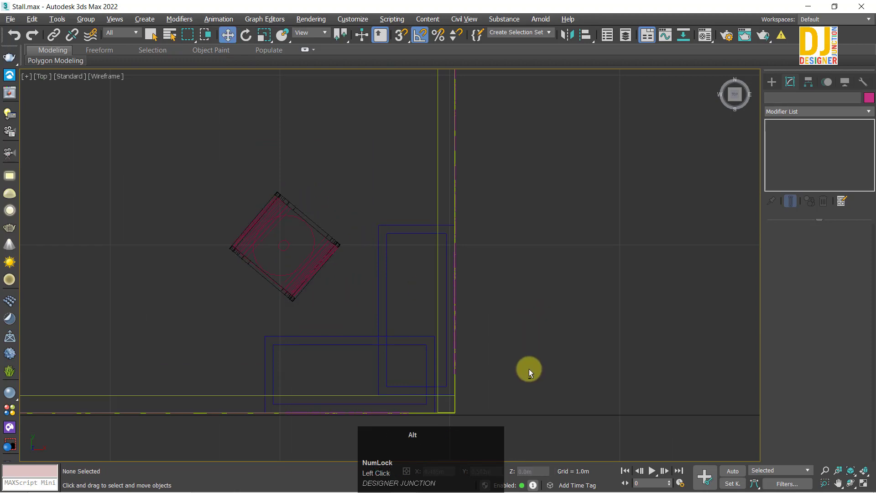
Nudge the front counter with its lettering along X in the top view relative to the corner post, then deselect it.
{"action": "key", "text": "alt+w"}
{"action": "middle_click_drag", "start_coordinate": [521, 360], "coordinate": [479, 383], "text": "alt"}
{"action": "scroll", "coordinate": [413, 392], "scroll_direction": "up", "scroll_amount": 5}
{"action": "middle_click_drag", "start_coordinate": [413, 392], "coordinate": [470, 435], "text": "alt"}
{"action": "key", "text": "alt+w"}
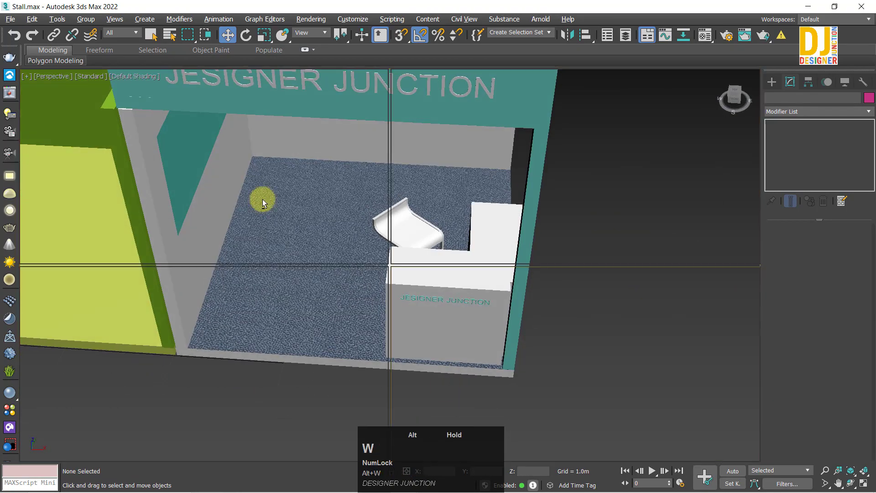
{"action": "key", "text": "alt+w"}
{"action": "middle_click_drag", "start_coordinate": [327, 339], "coordinate": [345, 250]}
{"action": "left_click_drag", "start_coordinate": [368, 340], "coordinate": [553, 245]}
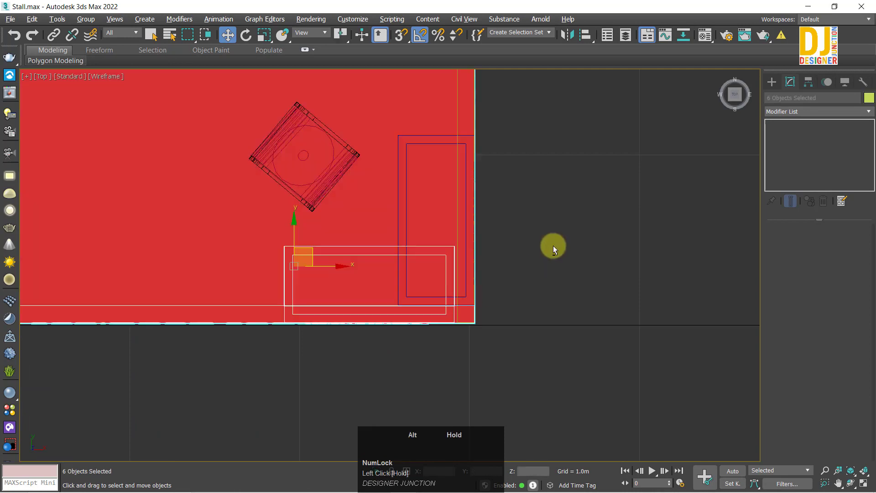
{"action": "left_click_drag", "start_coordinate": [461, 188], "coordinate": [461, 186], "text": "alt"}
{"action": "scroll", "coordinate": [440, 297], "scroll_direction": "up", "scroll_amount": 3}
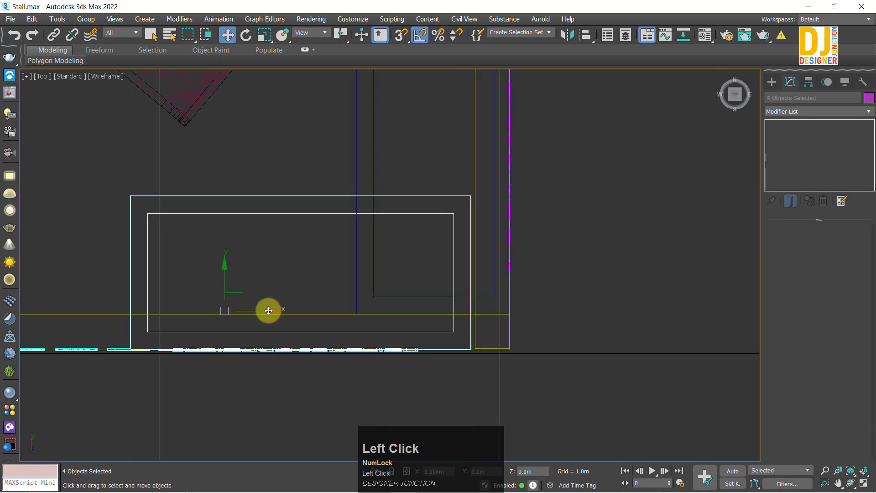
{"action": "left_click", "coordinate": [576, 342]}
Examine the corner counters from the outer corner and the front, and compare the end stall with the finished stall.
{"action": "key", "text": "alt+w"}
{"action": "key", "text": "alt+w"}
{"action": "middle_click_drag", "start_coordinate": [571, 367], "coordinate": [536, 316], "text": "alt"}
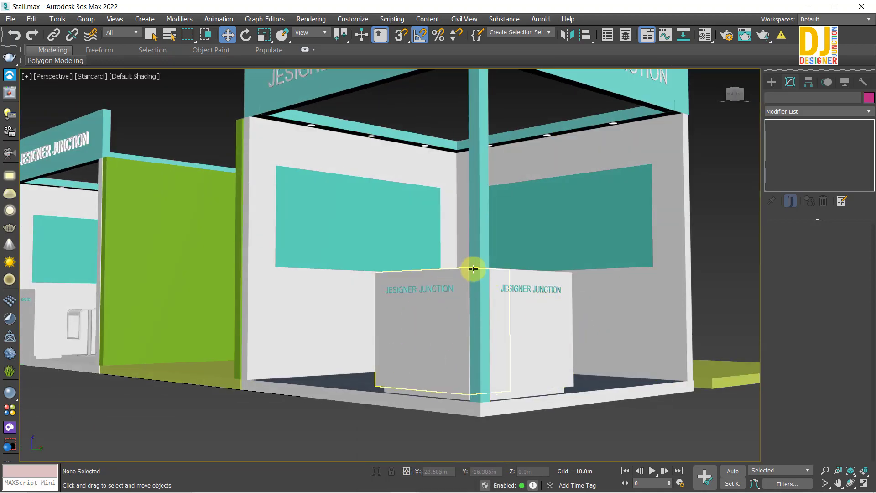
{"action": "scroll", "coordinate": [500, 318], "scroll_direction": "down", "scroll_amount": 4}
{"action": "middle_click_drag", "start_coordinate": [500, 318], "coordinate": [534, 338], "text": "alt"}
{"action": "scroll", "coordinate": [465, 319], "scroll_direction": "up", "scroll_amount": 4}
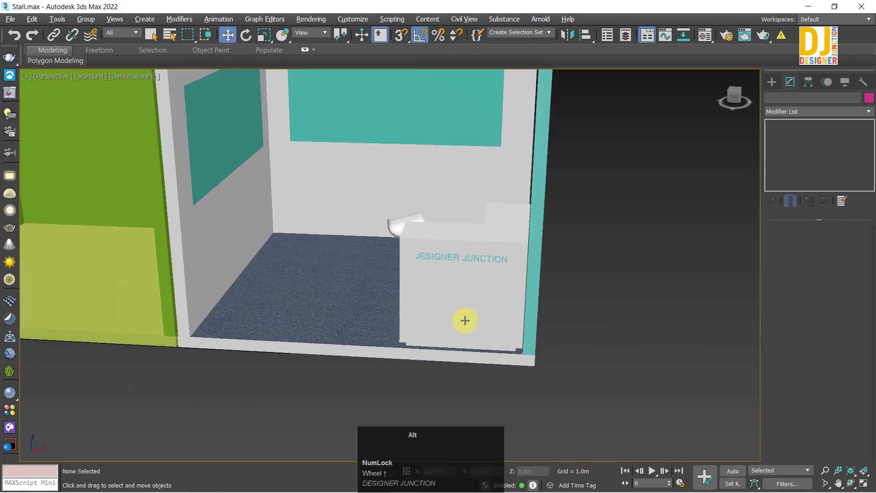
{"action": "middle_click_drag", "start_coordinate": [465, 319], "coordinate": [506, 269], "text": "alt"}
{"action": "middle_click_drag", "start_coordinate": [506, 269], "coordinate": [455, 297]}
{"action": "scroll", "coordinate": [527, 335], "scroll_direction": "down", "scroll_amount": 7}
{"action": "middle_click_drag", "start_coordinate": [455, 297], "coordinate": [433, 282]}
{"action": "scroll", "coordinate": [433, 288], "scroll_direction": "up", "scroll_amount": 4}
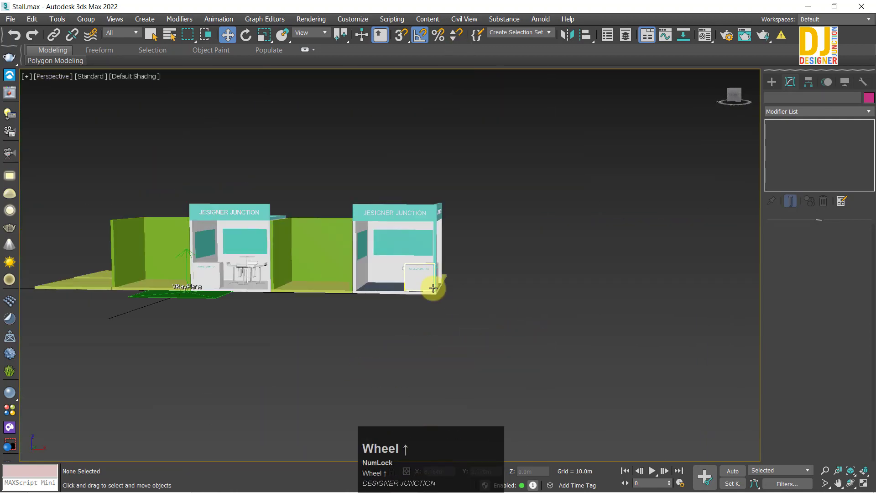
{"action": "key", "text": "z"}
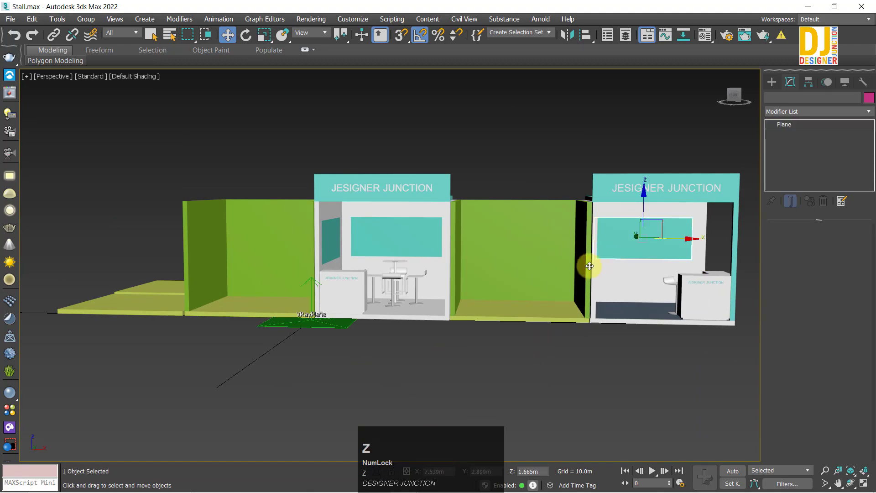
{"action": "key", "text": "z"}
{"action": "middle_click_drag", "start_coordinate": [538, 255], "coordinate": [449, 255], "text": "alt"}
{"action": "scroll", "coordinate": [449, 255], "scroll_direction": "down", "scroll_amount": 6}
Group the finished stall's round table with its four surrounding stools in the top view.
{"action": "left_click", "coordinate": [621, 347]}
{"action": "middle_click_drag", "start_coordinate": [450, 292], "coordinate": [235, 341], "text": "alt"}
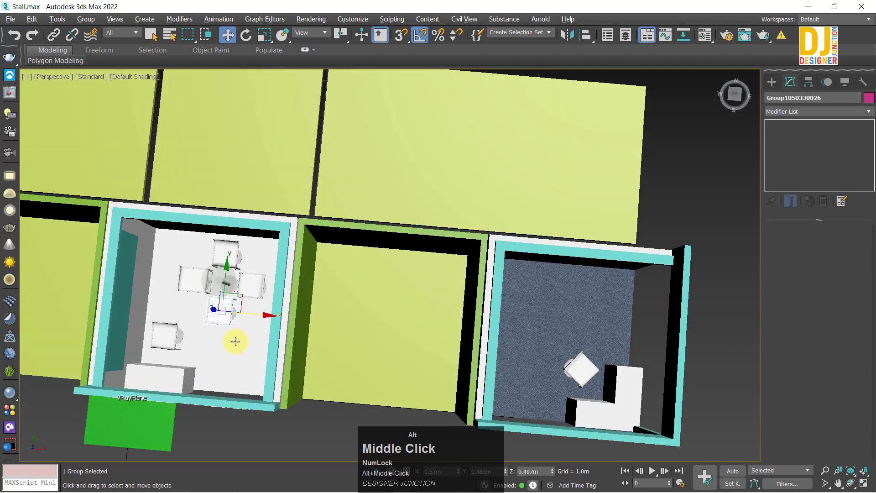
{"action": "middle_click_drag", "start_coordinate": [468, 358], "coordinate": [358, 269], "text": "alt"}
{"action": "key", "text": "t"}
{"action": "key", "text": "z"}
{"action": "scroll", "coordinate": [296, 221], "scroll_direction": "down", "scroll_amount": 3}
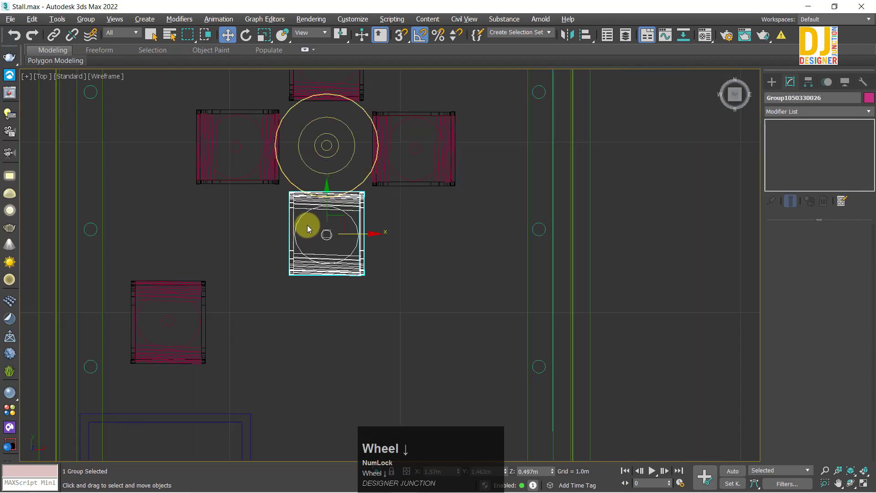
{"action": "middle_click_drag", "start_coordinate": [307, 226], "coordinate": [289, 259]}
{"action": "left_click_drag", "start_coordinate": [244, 167], "coordinate": [478, 346]}
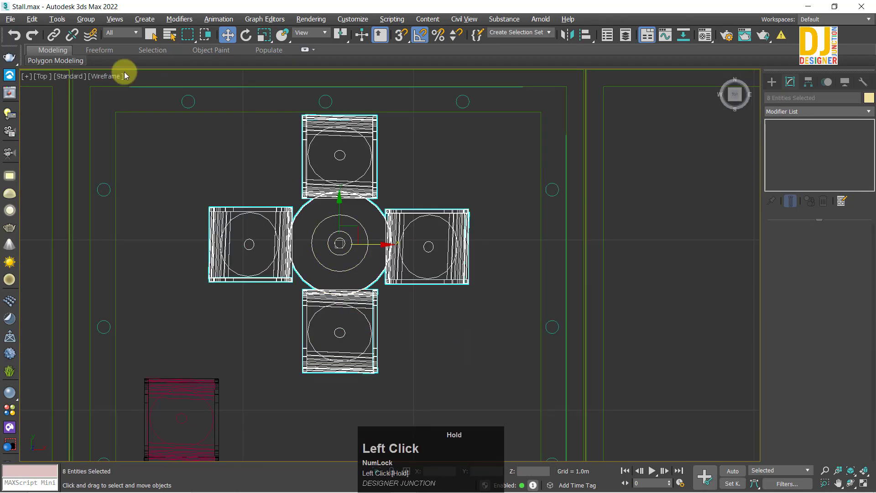
{"action": "left_click", "coordinate": [79, 23]}
{"action": "left_click", "coordinate": [94, 32]}
{"action": "left_click", "coordinate": [445, 274]}
Make one independent copy of the grouped table and stools along X inside the end stall.
{"action": "scroll", "coordinate": [278, 214], "scroll_direction": "down", "scroll_amount": 5}
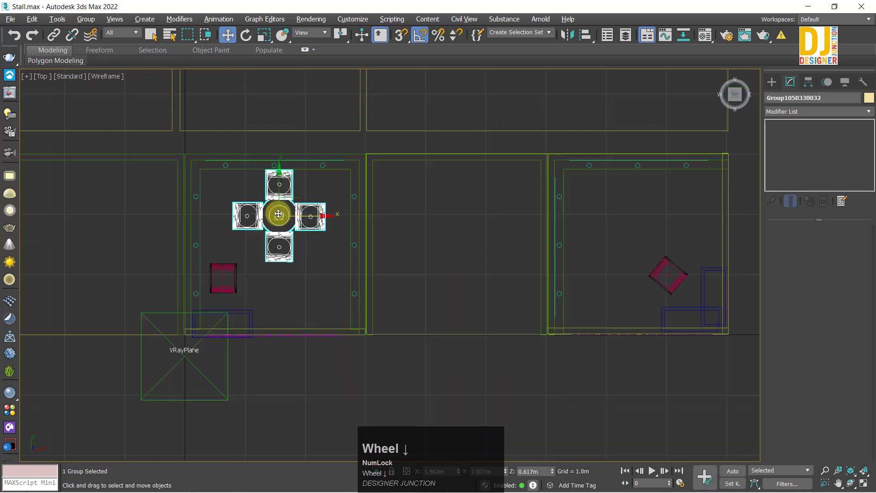
{"action": "scroll", "coordinate": [278, 214], "scroll_direction": "down", "scroll_amount": 2}
{"action": "middle_click_drag", "start_coordinate": [358, 213], "coordinate": [299, 225]}
{"action": "left_click_drag", "start_coordinate": [252, 229], "coordinate": [500, 283], "text": "shift"}
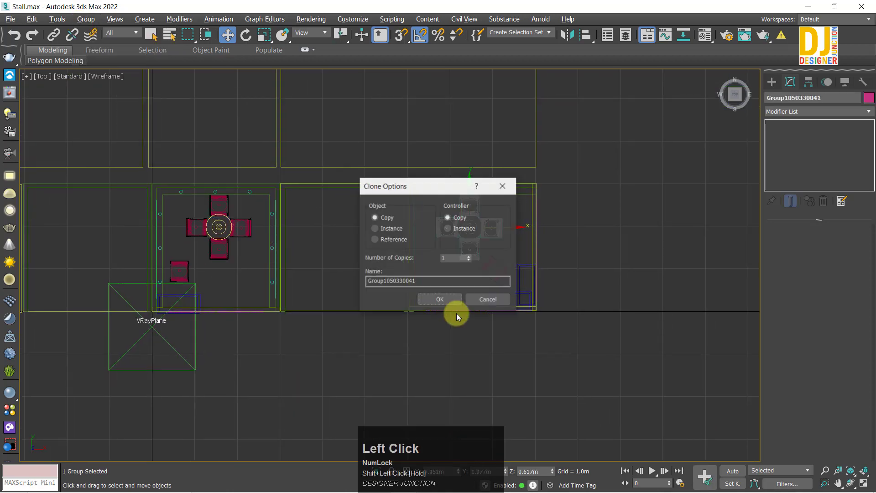
{"action": "left_click", "coordinate": [433, 305]}
{"action": "key", "text": "alt+w"}
{"action": "right_click", "coordinate": [584, 351]}
Shift the copied table-and-stools group along X so it sits nearer the middle of the end stall.
{"action": "key", "text": "alt+w"}
{"action": "key", "text": "z"}
{"action": "mouse_move", "coordinate": [521, 309]}
{"action": "middle_mouse_down", "text": "alt"}
{"action": "mouse_move", "coordinate": [505, 307]}
{"action": "mouse_move", "coordinate": [508, 326]}
{"action": "mouse_move", "coordinate": [487, 290]}
{"action": "middle_mouse_up", "text": "alt"}
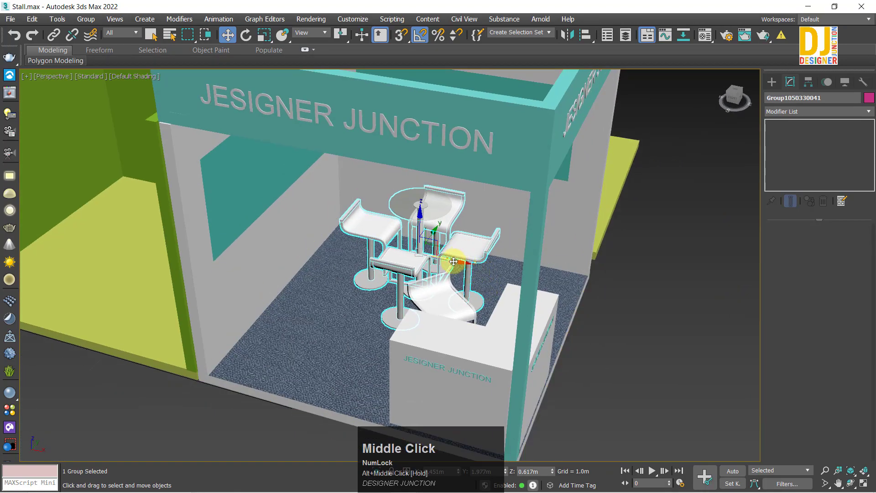
{"action": "left_click_drag", "start_coordinate": [453, 261], "coordinate": [442, 244]}
{"action": "key", "text": "alt+w"}
{"action": "key", "text": "alt+w"}
{"action": "scroll", "coordinate": [392, 226], "scroll_direction": "down", "scroll_amount": 2}
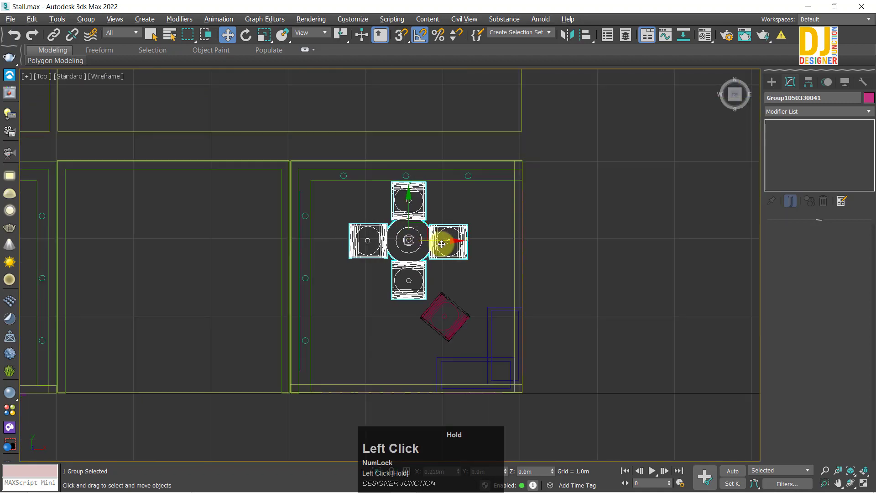
{"action": "left_click", "coordinate": [489, 239]}
Open the copied table-and-stools group, delete the stools above and below the table in the top view, and close the group.
{"action": "left_click", "coordinate": [431, 207]}
{"action": "left_click", "coordinate": [86, 20]}
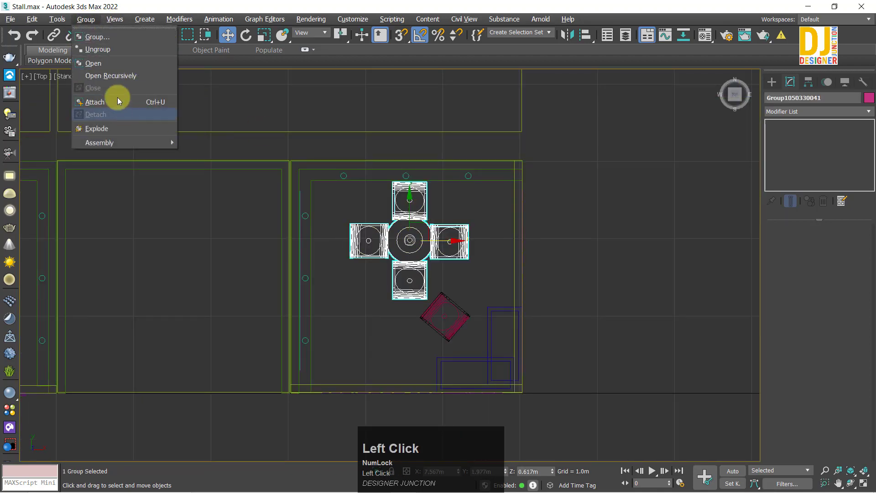
{"action": "left_click", "coordinate": [122, 70]}
{"action": "left_click", "coordinate": [393, 274]}
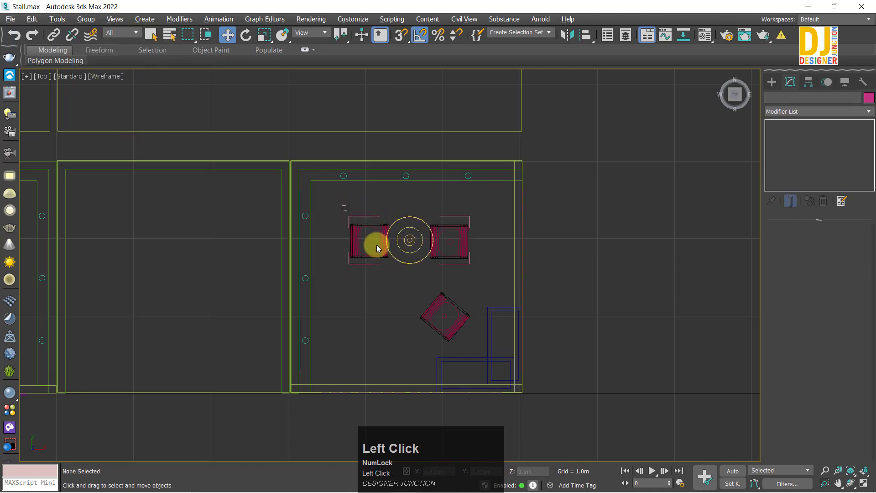
{"action": "left_click", "coordinate": [82, 20]}
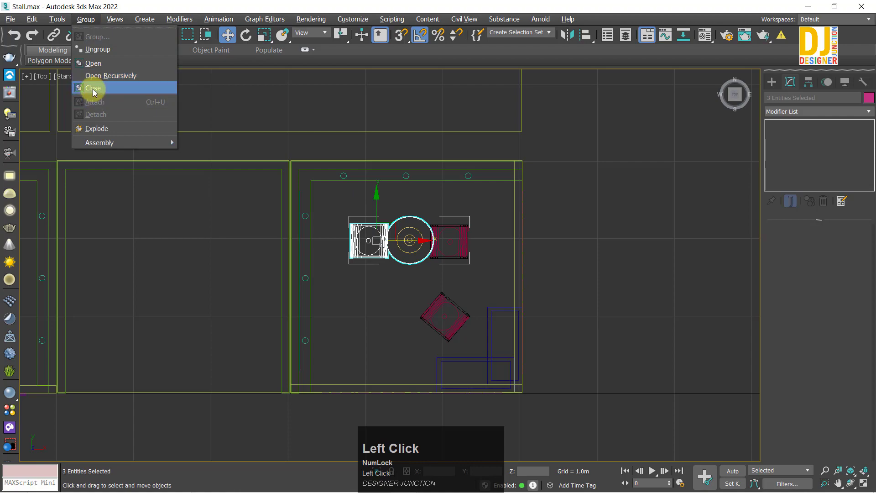
{"action": "left_click", "coordinate": [93, 89]}
Move the table group with its two remaining stools diagonally toward the end stall's back wall and outer side.
{"action": "left_click_drag", "start_coordinate": [421, 219], "coordinate": [439, 199]}
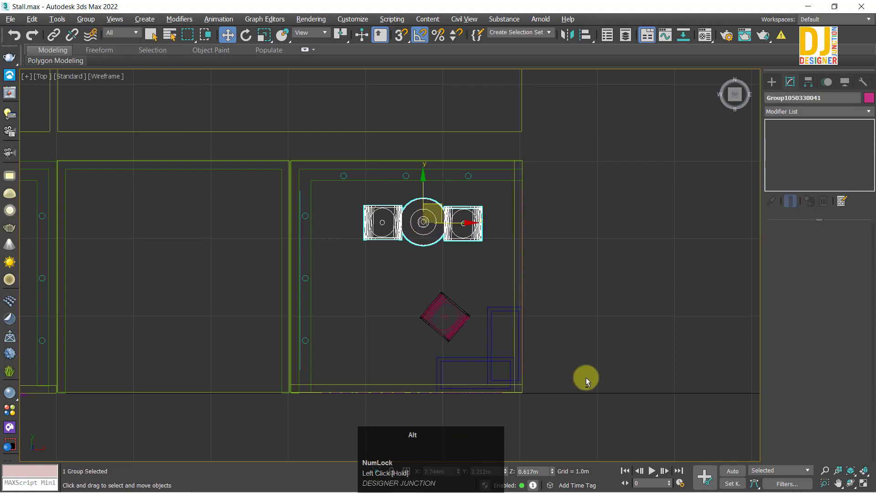
{"action": "key", "text": "alt+w"}
{"action": "middle_click", "coordinate": [580, 372]}
{"action": "key", "text": "alt+w"}
{"action": "key", "text": "z"}
{"action": "middle_click_drag", "start_coordinate": [577, 370], "coordinate": [475, 361], "text": "alt"}
{"action": "scroll", "coordinate": [479, 317], "scroll_direction": "down", "scroll_amount": 3}
{"action": "middle_click_drag", "start_coordinate": [479, 316], "coordinate": [597, 353], "text": "alt"}
{"action": "scroll", "coordinate": [491, 317], "scroll_direction": "down", "scroll_amount": 3}
{"action": "left_click", "coordinate": [417, 369]}
{"action": "middle_click_drag", "start_coordinate": [416, 369], "coordinate": [393, 333]}
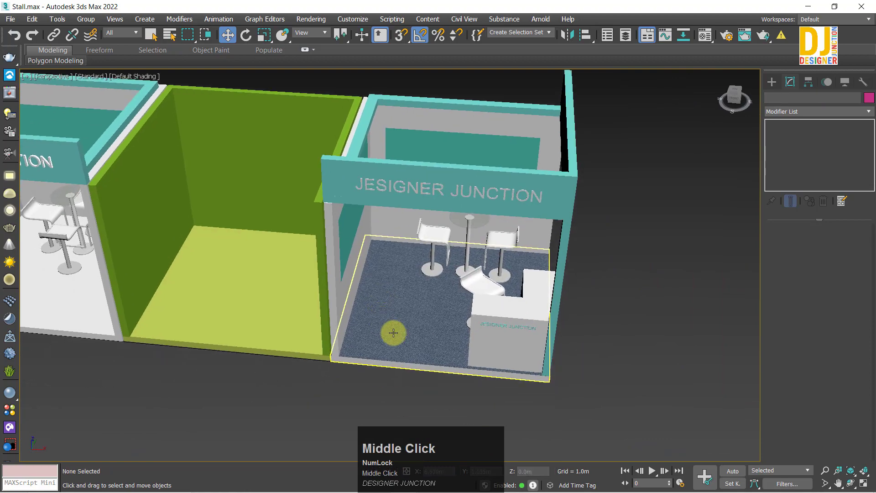
Make one independent copy of the front reception counter and its recessed base, without the lettering, along X at the stall's opposite side.
{"action": "scroll", "coordinate": [366, 280], "scroll_direction": "up", "scroll_amount": 3}
{"action": "middle_click_drag", "start_coordinate": [365, 280], "coordinate": [528, 357], "text": "alt"}
{"action": "scroll", "coordinate": [527, 357], "scroll_direction": "up", "scroll_amount": 2}
{"action": "left_click", "coordinate": [469, 375], "text": "ctrl"}
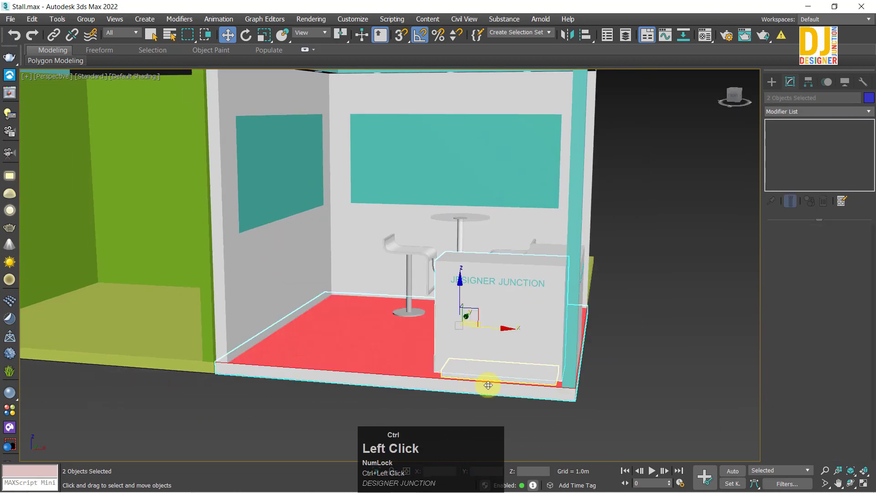
{"action": "left_click", "coordinate": [536, 424]}
{"action": "left_click_drag", "start_coordinate": [463, 334], "coordinate": [461, 332]}
{"action": "middle_click_drag", "start_coordinate": [652, 372], "coordinate": [618, 381], "text": "alt"}
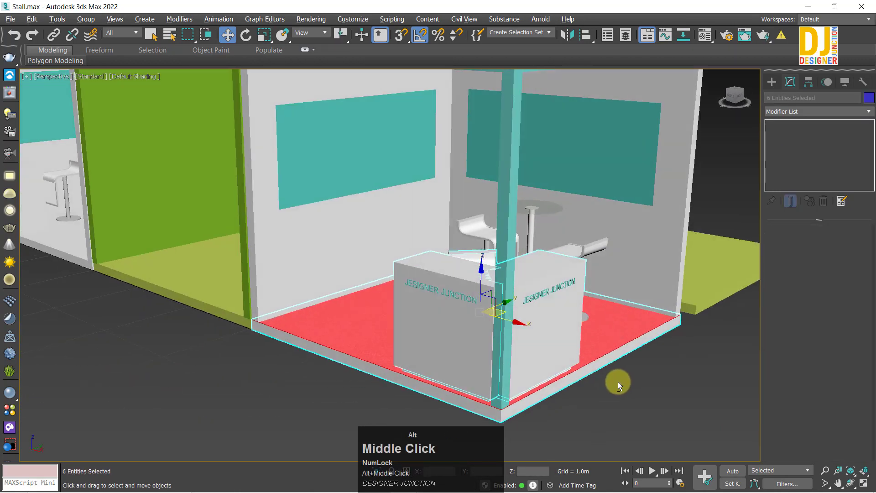
{"action": "left_click_drag", "start_coordinate": [636, 396], "coordinate": [560, 271], "text": "alt"}
{"action": "middle_click_drag", "start_coordinate": [524, 273], "coordinate": [562, 331], "text": "alt"}
{"action": "mouse_move", "coordinate": [512, 310]}
{"action": "left_mouse_down", "text": "shift"}
{"action": "mouse_move", "coordinate": [385, 307]}
{"action": "mouse_move", "coordinate": [367, 315]}
{"action": "left_mouse_up", "text": "shift"}
{"action": "left_click", "coordinate": [503, 187]}
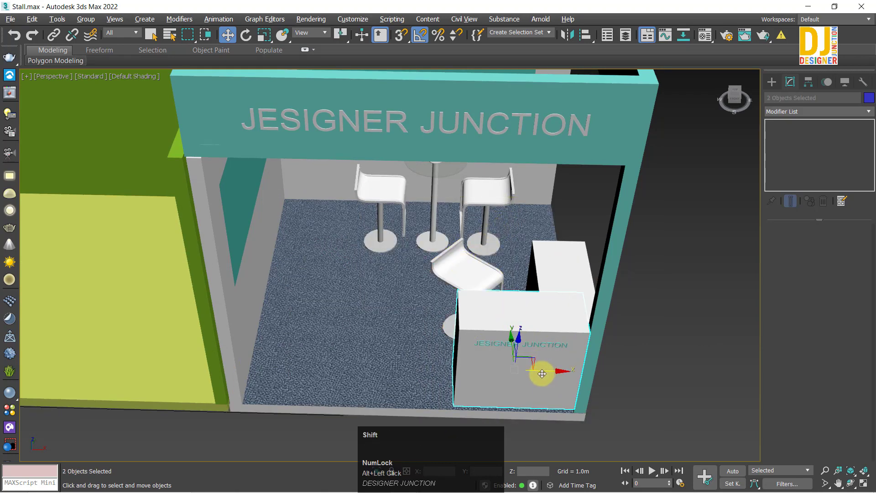
{"action": "left_click_drag", "start_coordinate": [540, 372], "coordinate": [322, 371], "text": "shift"}
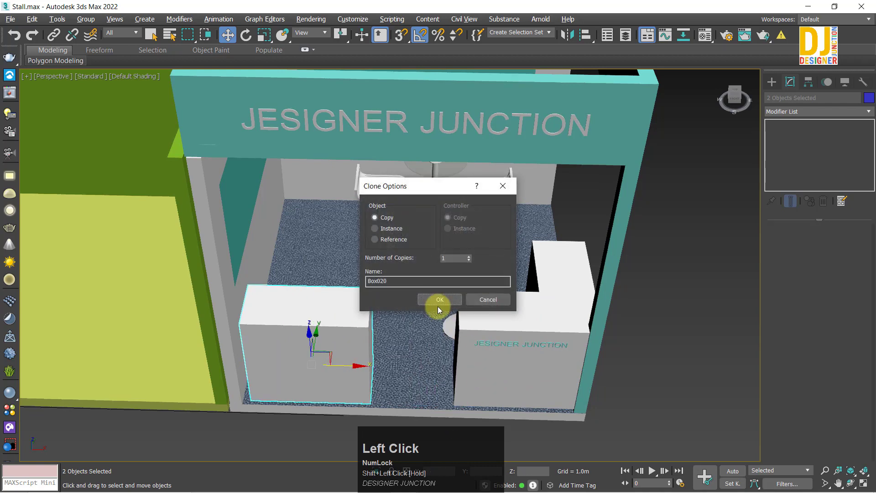
{"action": "left_click", "coordinate": [435, 300]}
Rotate the copied counter a quarter turn in the top view and place it lengthwise along the end stall's side wall.
{"action": "mouse_move", "coordinate": [429, 299]}
{"action": "middle_mouse_down", "text": "alt"}
{"action": "mouse_move", "coordinate": [416, 290]}
{"action": "mouse_move", "coordinate": [428, 282]}
{"action": "mouse_move", "coordinate": [422, 274]}
{"action": "middle_mouse_up", "text": "alt"}
{"action": "key", "text": "alt+w"}
{"action": "middle_click", "coordinate": [239, 193]}
{"action": "key", "text": "alt+w"}
{"action": "key", "text": "z"}
{"action": "key", "text": "e"}
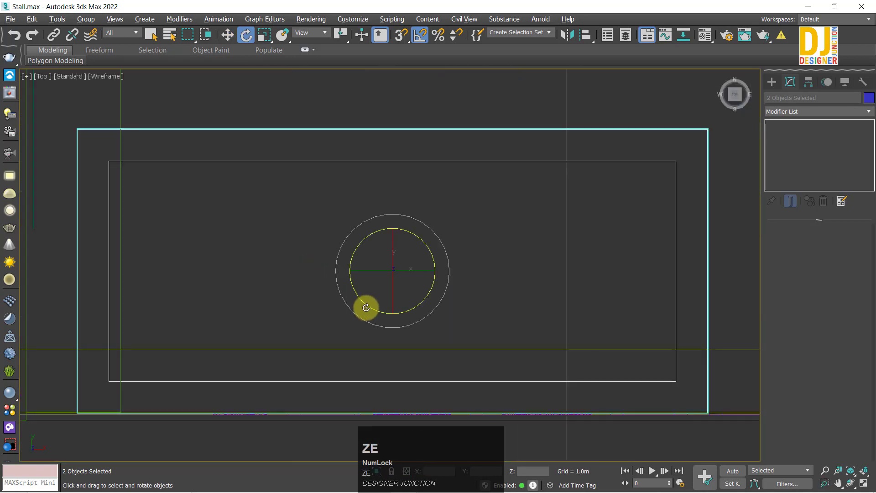
{"action": "scroll", "coordinate": [449, 262], "scroll_direction": "down", "scroll_amount": 5}
{"action": "left_click_drag", "start_coordinate": [477, 249], "coordinate": [471, 209]}
{"action": "left_click_drag", "start_coordinate": [436, 254], "coordinate": [361, 169]}
Fine-adjust the rotated counter's position at the front end of the side wall in the perspective view.
{"action": "key", "text": "alt+w"}
{"action": "middle_click", "coordinate": [497, 342]}
{"action": "key", "text": "alt+w"}
{"action": "key", "text": "z"}
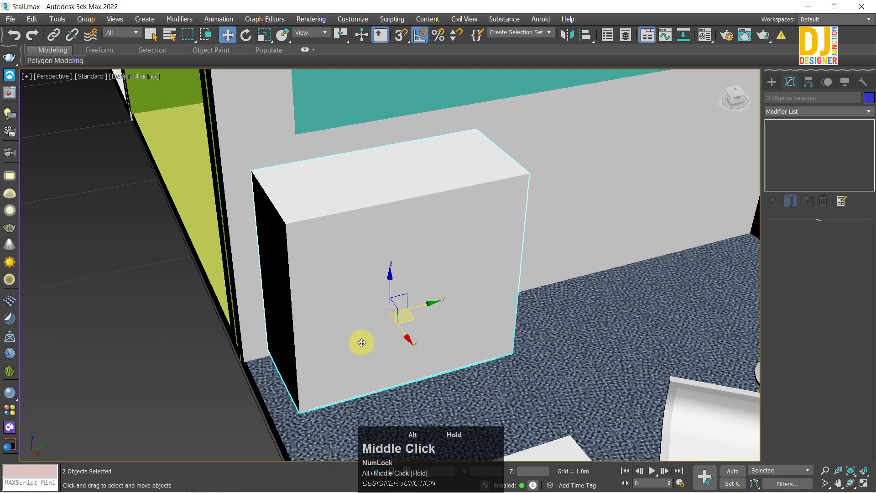
{"action": "middle_click_drag", "start_coordinate": [360, 342], "coordinate": [397, 312], "text": "alt"}
{"action": "left_click_drag", "start_coordinate": [397, 312], "coordinate": [389, 323]}
{"action": "middle_click_drag", "start_coordinate": [390, 324], "coordinate": [420, 290], "text": "alt"}
{"action": "middle_click_drag", "start_coordinate": [420, 290], "coordinate": [346, 299]}
{"action": "scroll", "coordinate": [346, 301], "scroll_direction": "down", "scroll_amount": 3}
{"action": "left_click", "coordinate": [340, 404]}
{"action": "middle_click_drag", "start_coordinate": [295, 326], "coordinate": [295, 288], "text": "alt"}
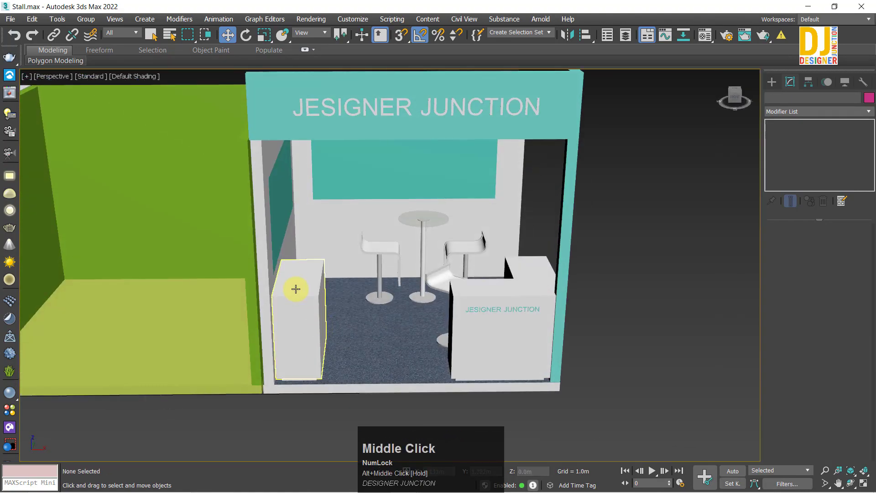
Try to copy only the side counter's upper box along Y toward the back wall, and undo the copy.
{"action": "left_click", "coordinate": [303, 272]}
{"action": "middle_click_drag", "start_coordinate": [318, 380], "coordinate": [313, 327], "text": "alt"}
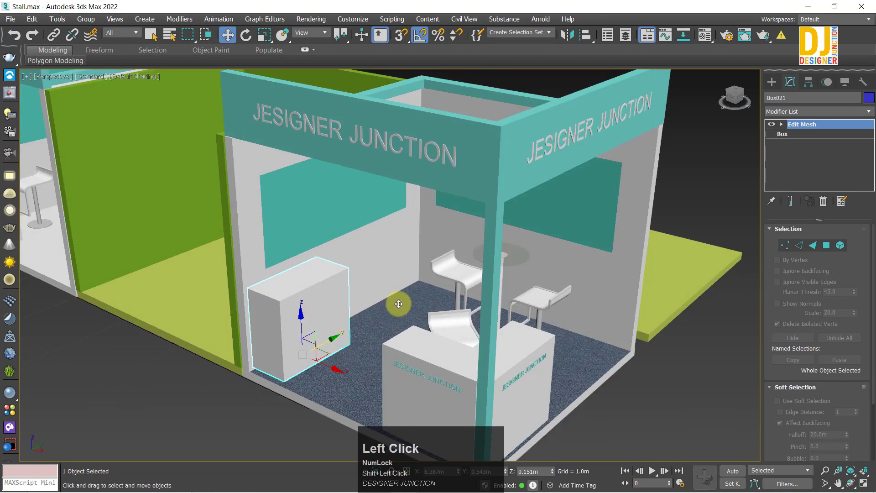
{"action": "left_click_drag", "start_coordinate": [399, 304], "coordinate": [423, 291], "text": "shift"}
{"action": "left_click", "coordinate": [439, 299]}
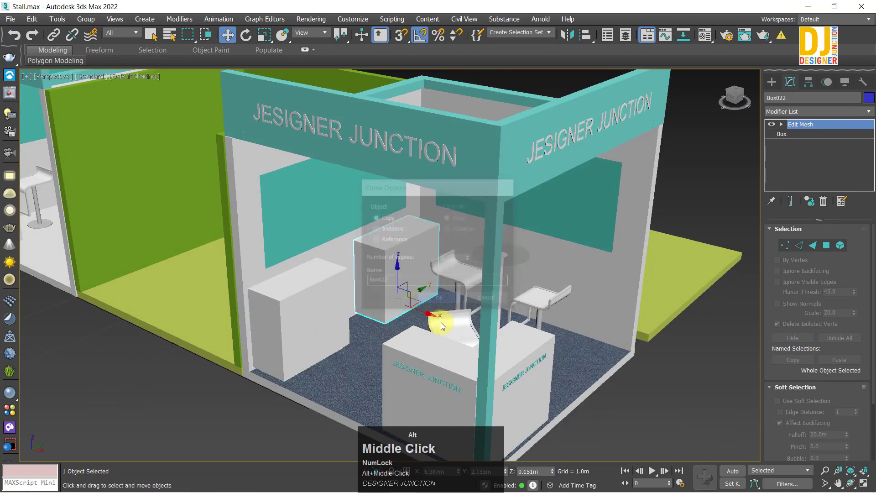
{"action": "mouse_move", "coordinate": [485, 283]}
{"action": "middle_mouse_down", "text": "alt"}
{"action": "mouse_move", "coordinate": [504, 258]}
{"action": "mouse_move", "coordinate": [418, 280]}
{"action": "middle_mouse_up", "text": "alt"}
{"action": "key", "text": "ctrl+z"}
Select the side counter with its recessed base and make one independent copy along Y, leaving a gap between the two counters.
{"action": "key", "text": "alt+w"}
{"action": "key", "text": "alt+w"}
{"action": "key", "text": "z"}
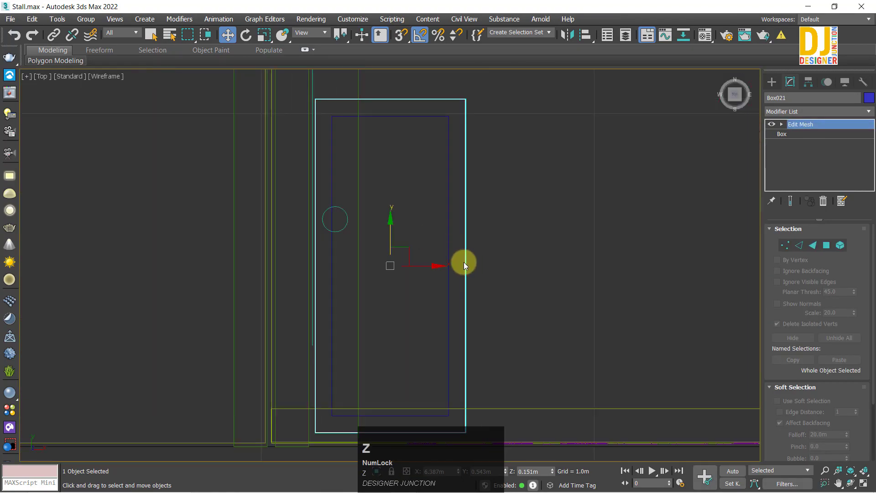
{"action": "left_click_drag", "start_coordinate": [431, 233], "coordinate": [429, 231]}
{"action": "key", "text": "alt+w"}
{"action": "key", "text": "alt+w"}
{"action": "middle_click_drag", "start_coordinate": [528, 327], "coordinate": [426, 317], "text": "alt"}
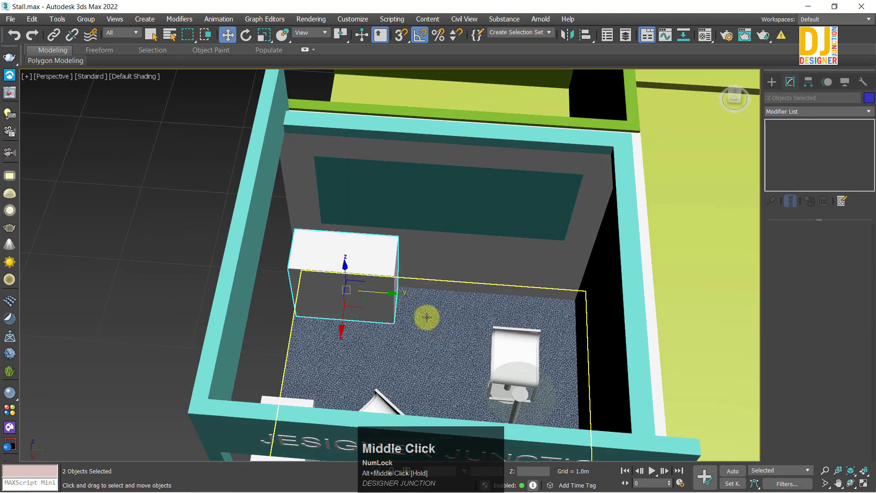
{"action": "left_click_drag", "start_coordinate": [378, 293], "coordinate": [506, 317], "text": "shift"}
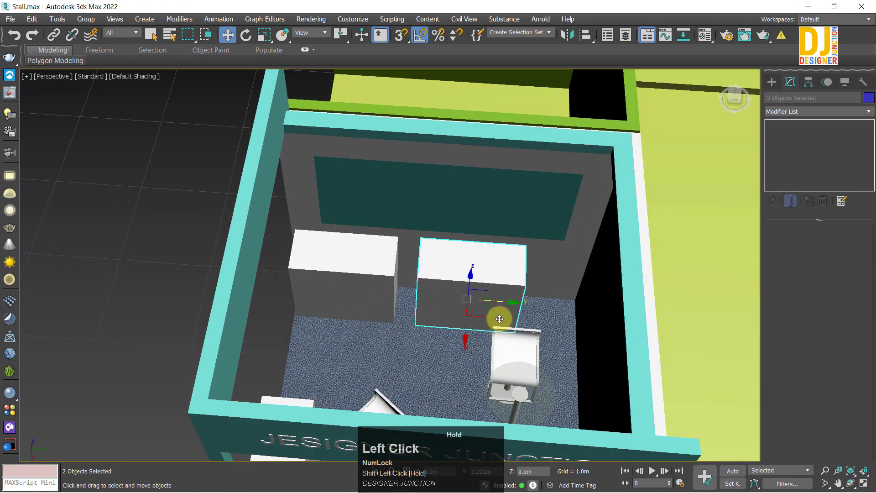
{"action": "left_click", "coordinate": [456, 299]}
{"action": "mouse_move", "coordinate": [442, 307]}
{"action": "middle_mouse_down", "text": "alt"}
{"action": "mouse_move", "coordinate": [518, 313]}
{"action": "mouse_move", "coordinate": [564, 249]}
{"action": "middle_mouse_up", "text": "alt"}
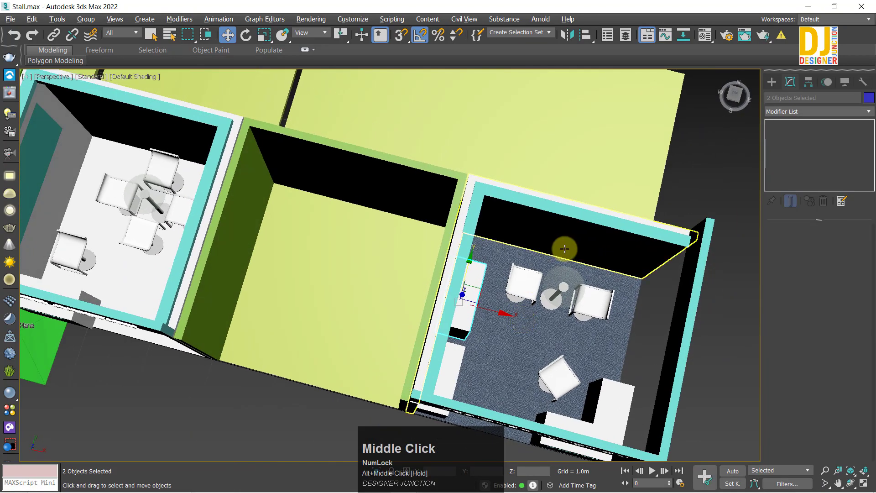
Examine the spacing of the two side counters in the top view and from the stall's outer corner.
{"action": "key", "text": "alt+w"}
{"action": "key", "text": "alt+w"}
{"action": "key", "text": "z"}
{"action": "scroll", "coordinate": [326, 222], "scroll_direction": "down", "scroll_amount": 6}
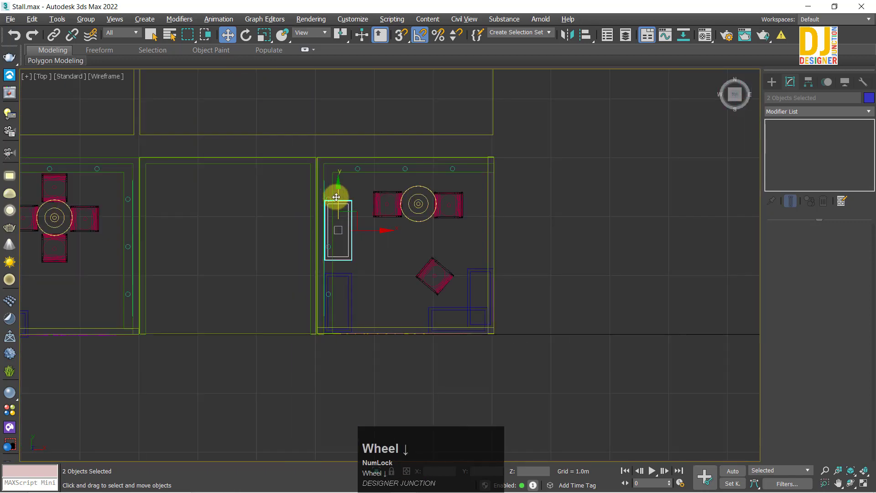
{"action": "key", "text": "alt+w"}
{"action": "key", "text": "alt+w"}
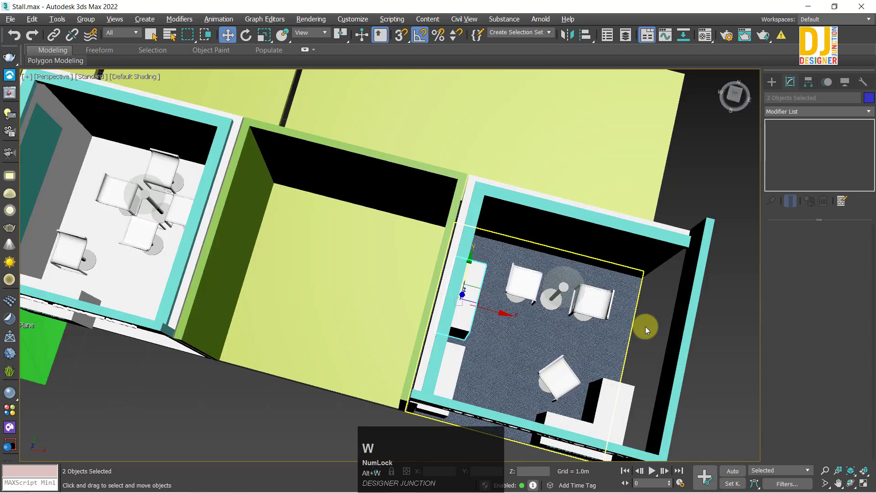
{"action": "middle_click_drag", "start_coordinate": [645, 329], "coordinate": [571, 253], "text": "alt"}
{"action": "middle_click_drag", "start_coordinate": [570, 253], "coordinate": [469, 265]}
{"action": "left_click", "coordinate": [700, 304]}
{"action": "middle_click_drag", "start_coordinate": [519, 292], "coordinate": [477, 296], "text": "alt"}
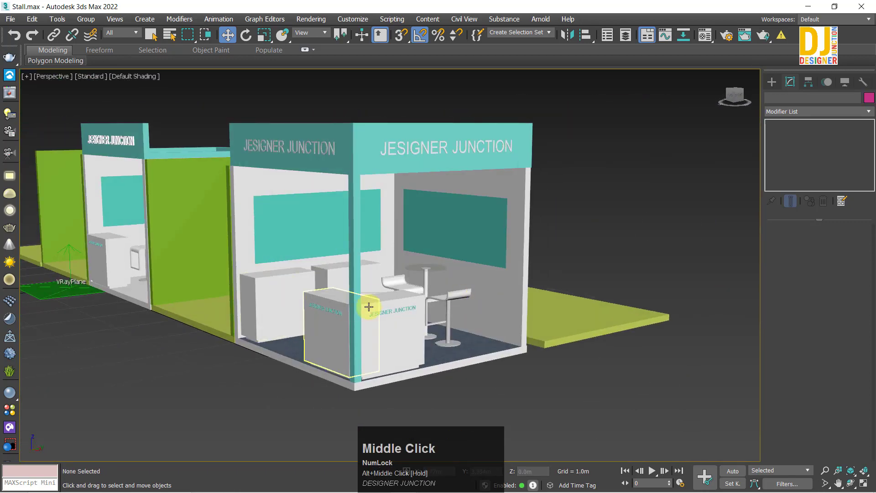
{"action": "middle_click_drag", "start_coordinate": [368, 306], "coordinate": [401, 295], "text": "alt"}
{"action": "scroll", "coordinate": [369, 267], "scroll_direction": "up", "scroll_amount": 3}
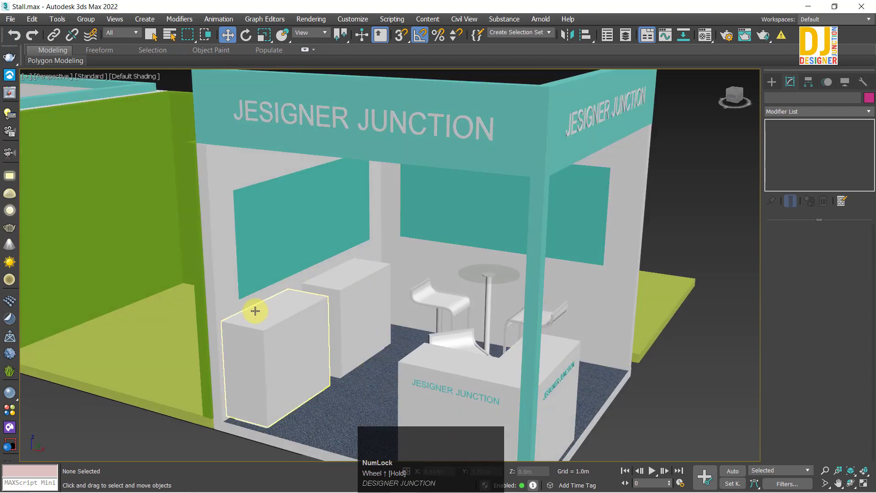
Try a thin AutoGrid box as a shelf on the back wall below the teal panel, and delete it.
{"action": "left_click", "coordinate": [770, 83]}
{"action": "left_click", "coordinate": [821, 141]}
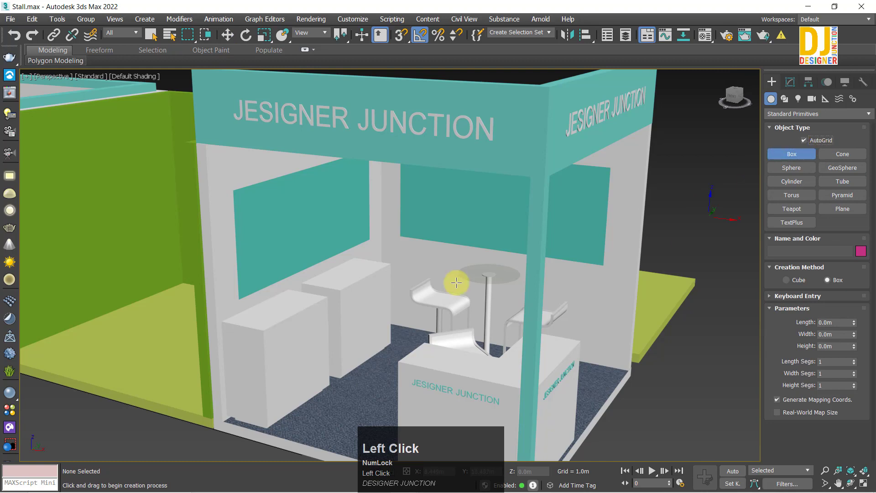
{"action": "middle_click_drag", "start_coordinate": [481, 269], "coordinate": [484, 263], "text": "alt"}
{"action": "left_click_drag", "start_coordinate": [403, 254], "coordinate": [478, 257]}
{"action": "left_click", "coordinate": [446, 270]}
{"action": "mouse_move", "coordinate": [445, 270]}
{"action": "middle_mouse_down", "text": "alt"}
{"action": "mouse_move", "coordinate": [437, 286]}
{"action": "mouse_move", "coordinate": [456, 256]}
{"action": "middle_mouse_up", "text": "alt"}
{"action": "key", "text": "w"}
{"action": "left_click", "coordinate": [419, 336]}
{"action": "left_click", "coordinate": [357, 325]}
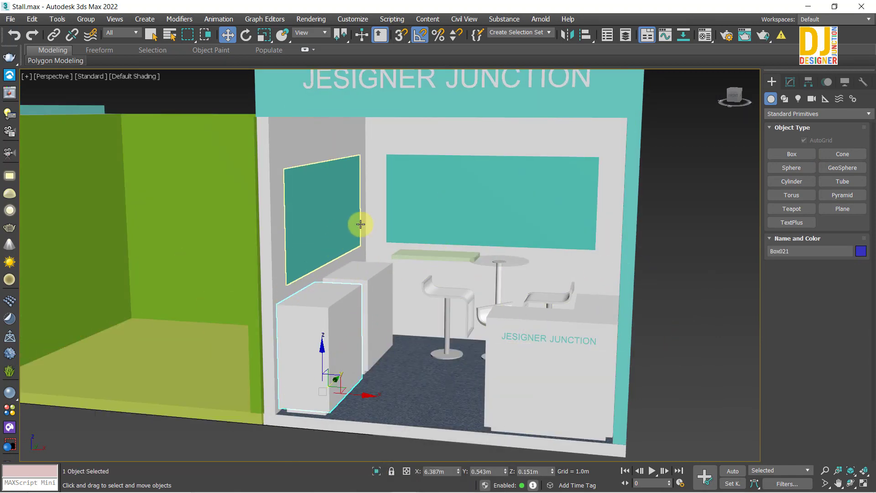
{"action": "left_click", "coordinate": [453, 253]}
{"action": "left_click", "coordinate": [680, 324]}
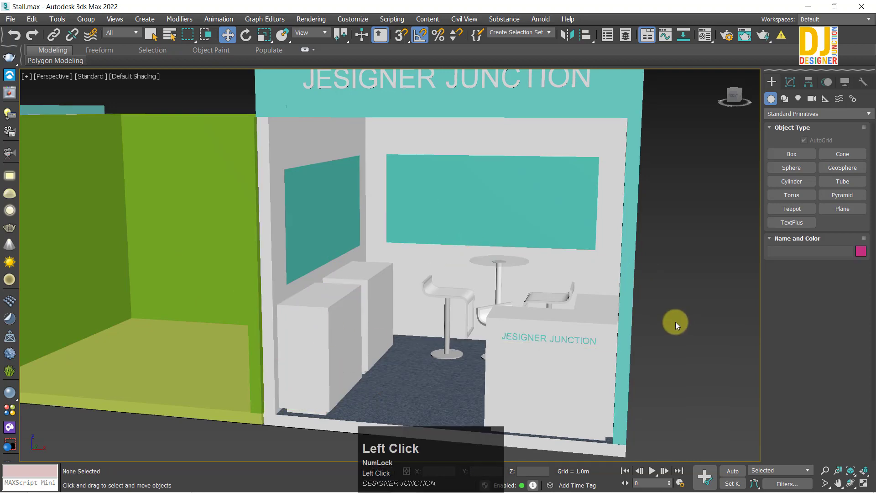
Examine the whole row of stalls and the end stall's two side counters up close.
{"action": "key", "text": "z"}
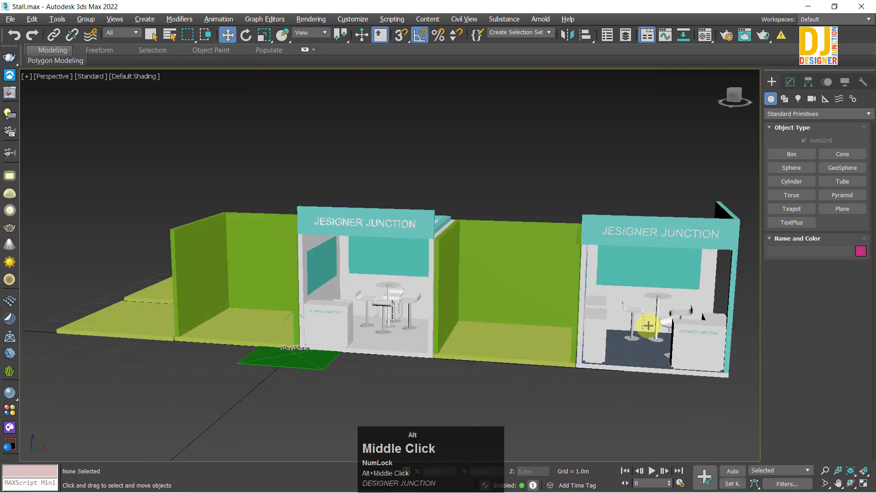
{"action": "middle_click_drag", "start_coordinate": [645, 322], "coordinate": [464, 313]}
{"action": "scroll", "coordinate": [362, 307], "scroll_direction": "up", "scroll_amount": 3}
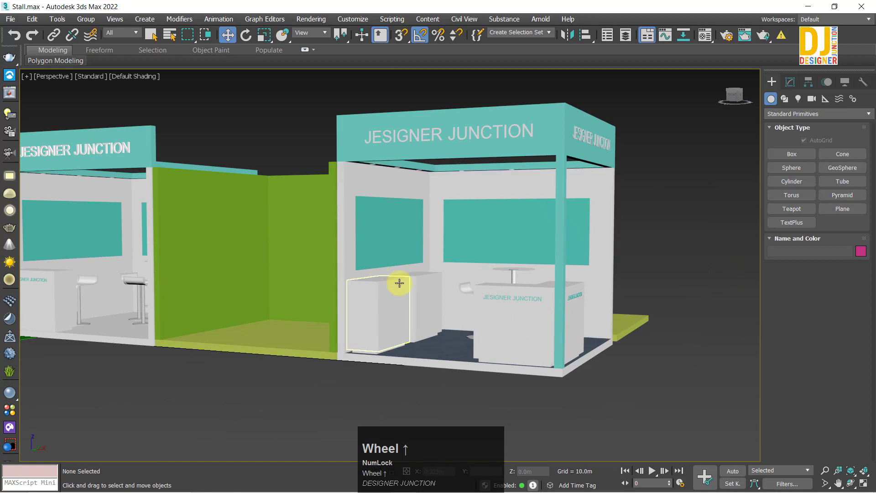
{"action": "middle_click_drag", "start_coordinate": [398, 284], "coordinate": [279, 358], "text": "alt"}
{"action": "scroll", "coordinate": [297, 361], "scroll_direction": "up", "scroll_amount": 3}
{"action": "left_click", "coordinate": [283, 343]}
{"action": "key", "text": "z"}
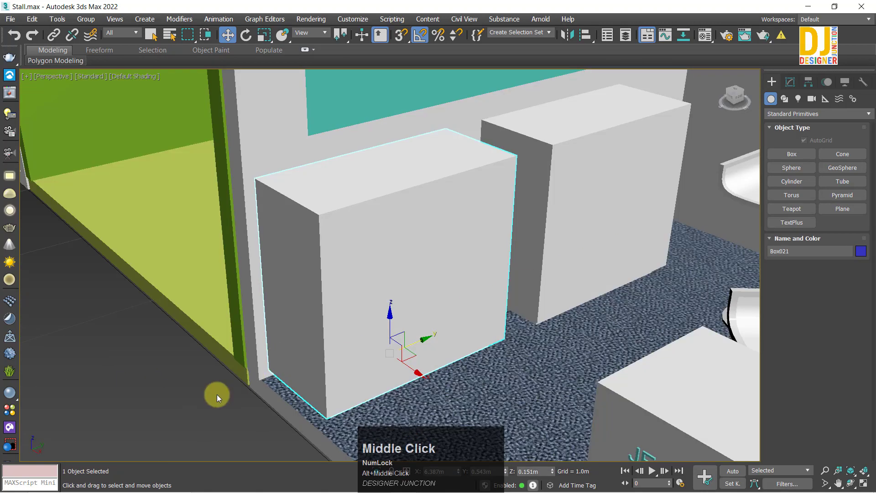
{"action": "left_click", "coordinate": [218, 397]}
{"action": "middle_click_drag", "start_coordinate": [296, 320], "coordinate": [402, 294], "text": "alt"}
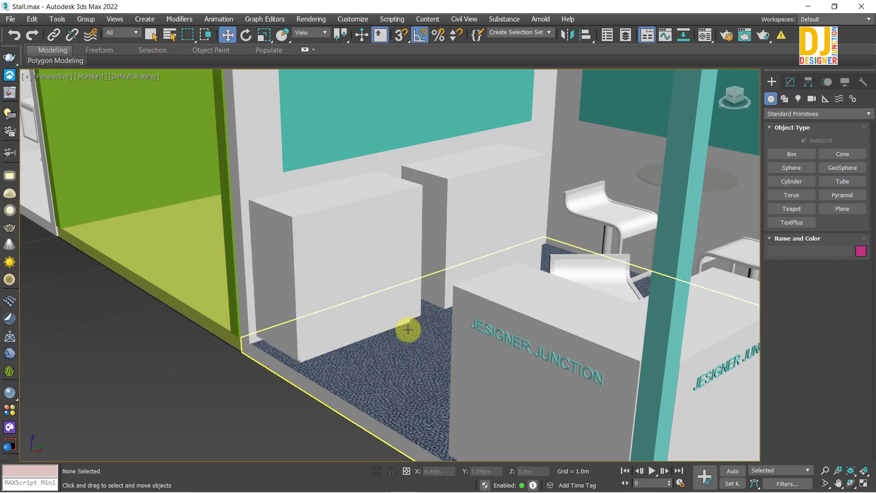
Convert the side counter nearest the stall's front edge to an Editable Poly.
{"action": "left_click", "coordinate": [310, 251]}
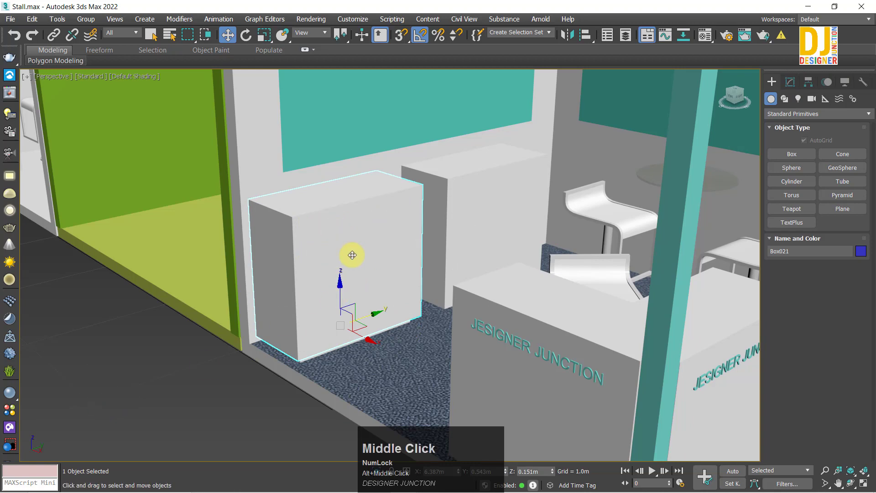
{"action": "middle_click_drag", "start_coordinate": [352, 255], "coordinate": [438, 288], "text": "alt"}
{"action": "right_click", "coordinate": [449, 325]}
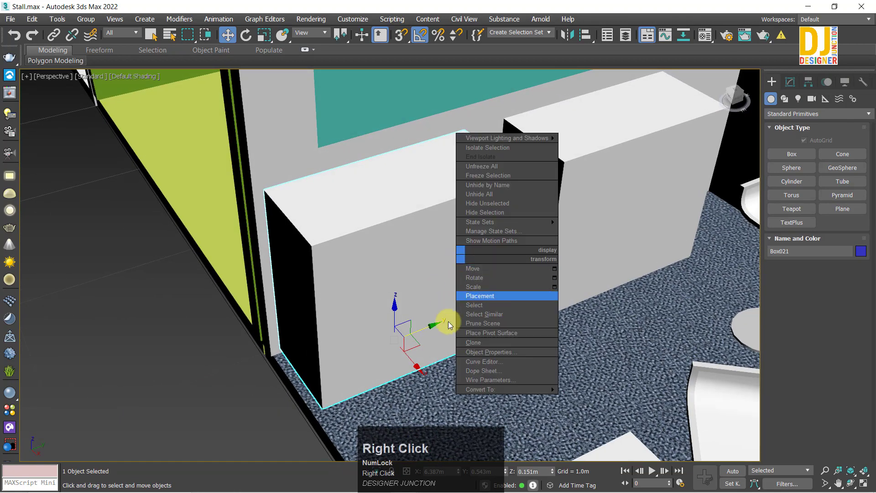
{"action": "mouse_move", "coordinate": [537, 389]}
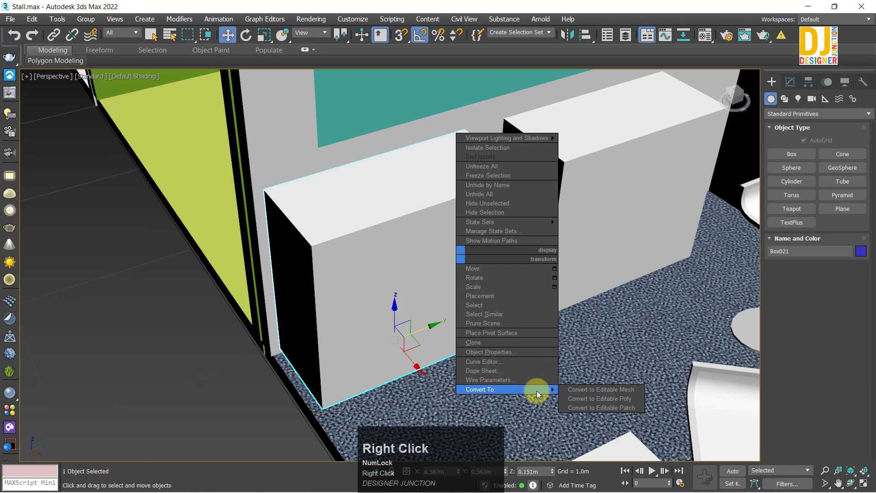
{"action": "left_click", "coordinate": [627, 399]}
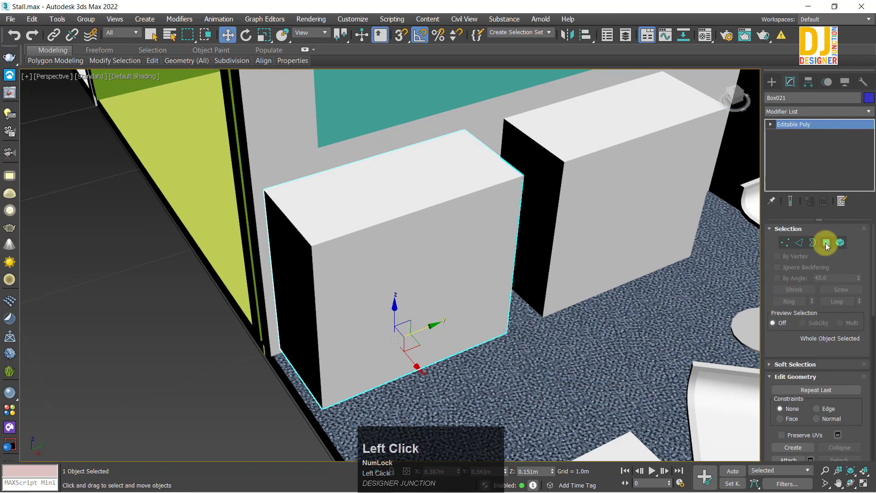
Inset the converted counter's long inward-facing polygon by Shift-scaling it slightly smaller, leaving a narrow border around it.
{"action": "left_click", "coordinate": [826, 244]}
{"action": "left_click", "coordinate": [470, 260]}
{"action": "middle_click_drag", "start_coordinate": [469, 260], "coordinate": [454, 277], "text": "alt"}
{"action": "key", "text": "r"}
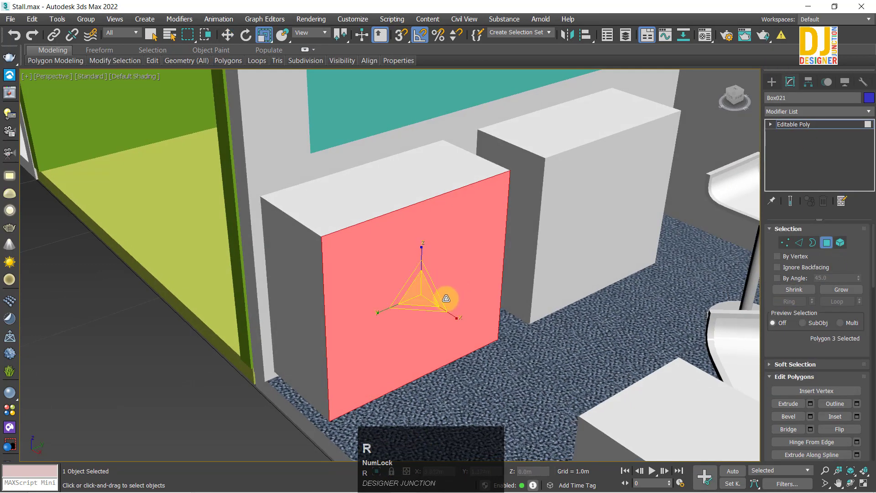
{"action": "left_click_drag", "start_coordinate": [423, 295], "coordinate": [472, 329], "text": "shift"}
{"action": "key", "text": "w"}
{"action": "right_click", "coordinate": [467, 325]}
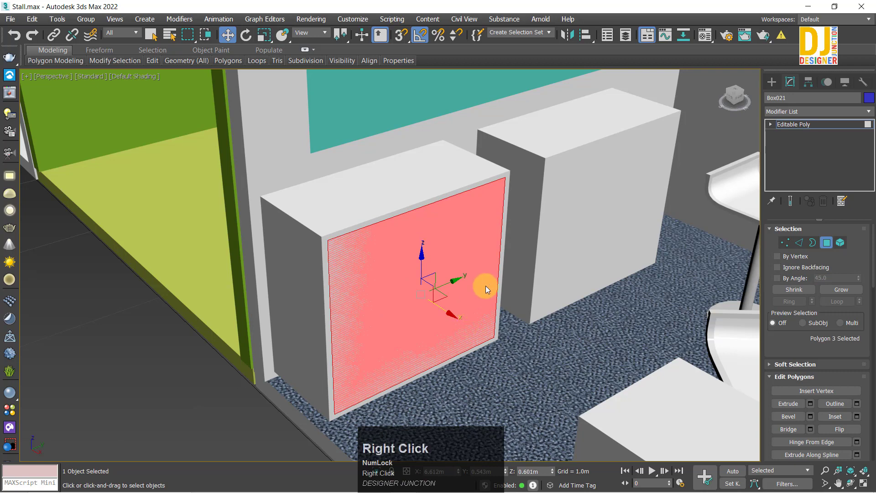
Extrude the inset polygon deep into the counter by Shift-moving it along X, hollowing the counter into an open cabinet, and leave polygon editing.
{"action": "left_click", "coordinate": [485, 285]}
{"action": "key", "text": "w"}
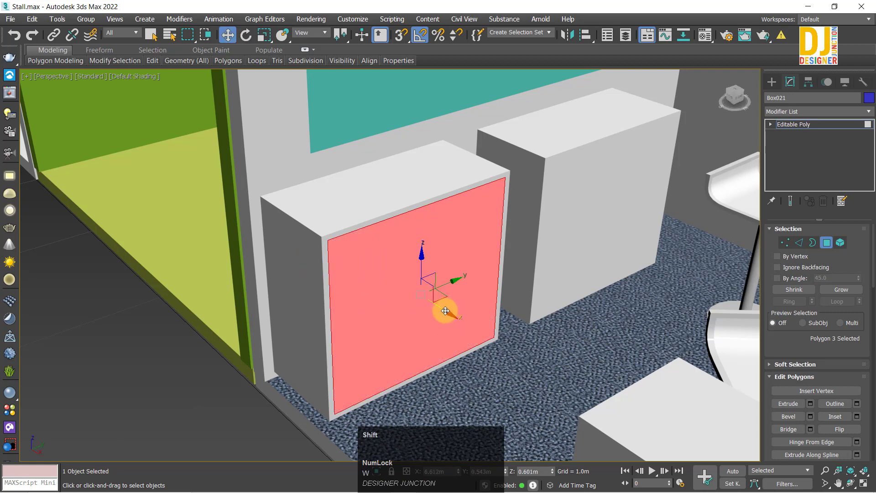
{"action": "mouse_move", "coordinate": [450, 307]}
{"action": "left_mouse_down", "text": "shift"}
{"action": "mouse_move", "coordinate": [396, 289]}
{"action": "mouse_move", "coordinate": [390, 266]}
{"action": "left_mouse_up", "text": "shift"}
{"action": "key", "text": "alt+w"}
{"action": "key", "text": "alt+w"}
{"action": "key", "text": "z"}
{"action": "key", "text": "alt+w"}
{"action": "key", "text": "alt+w"}
{"action": "middle_click_drag", "start_coordinate": [499, 332], "coordinate": [578, 243], "text": "alt"}
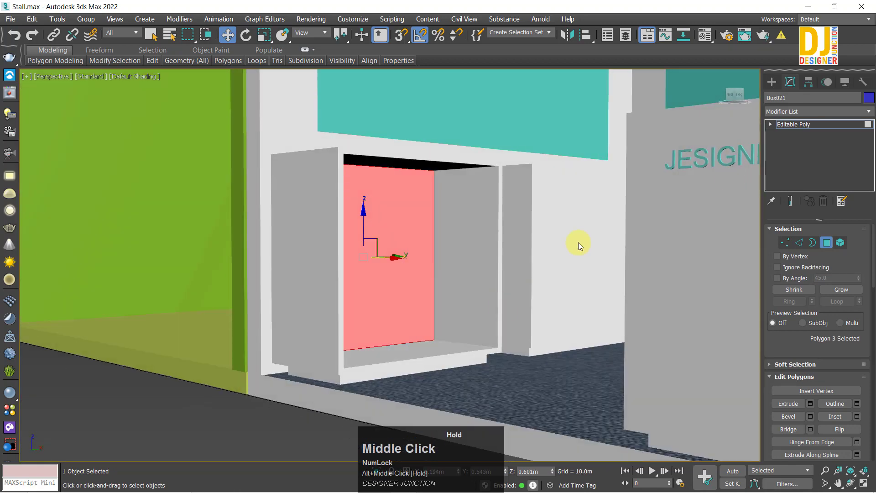
{"action": "left_click", "coordinate": [783, 124]}
{"action": "left_click", "coordinate": [234, 415]}
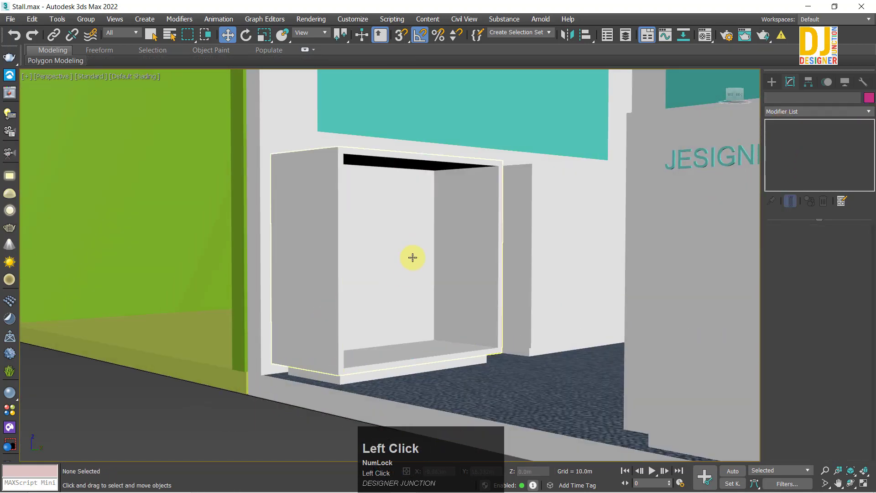
Isolate the hollowed counter and frame it in the Left view.
{"action": "middle_click_drag", "start_coordinate": [412, 257], "coordinate": [395, 275], "text": "alt"}
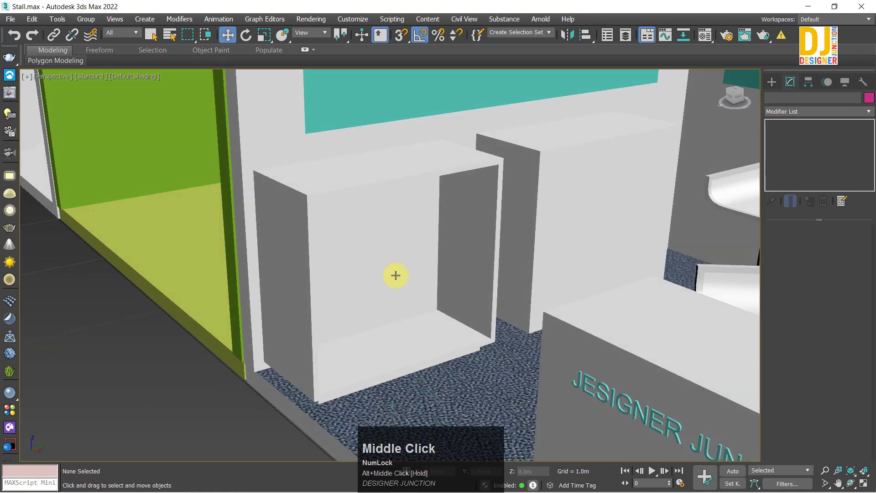
{"action": "left_click", "coordinate": [395, 275]}
{"action": "left_click", "coordinate": [112, 426]}
{"action": "left_click", "coordinate": [469, 290]}
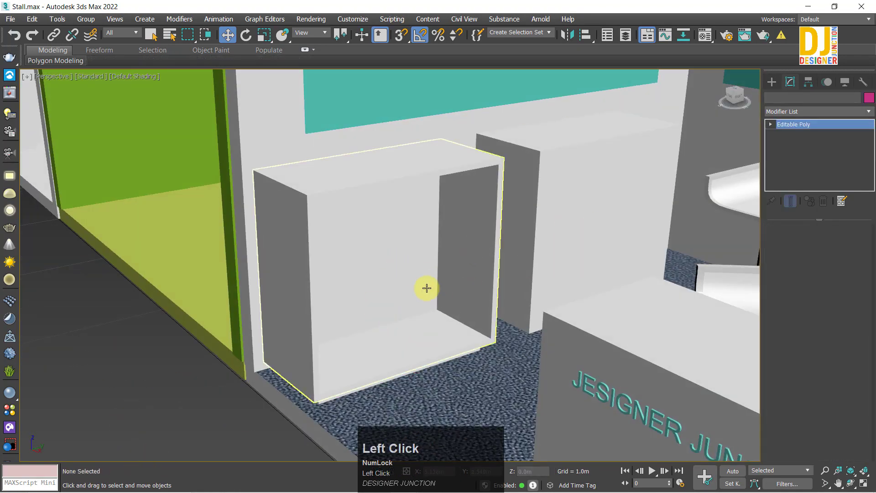
{"action": "key", "text": "alt+q"}
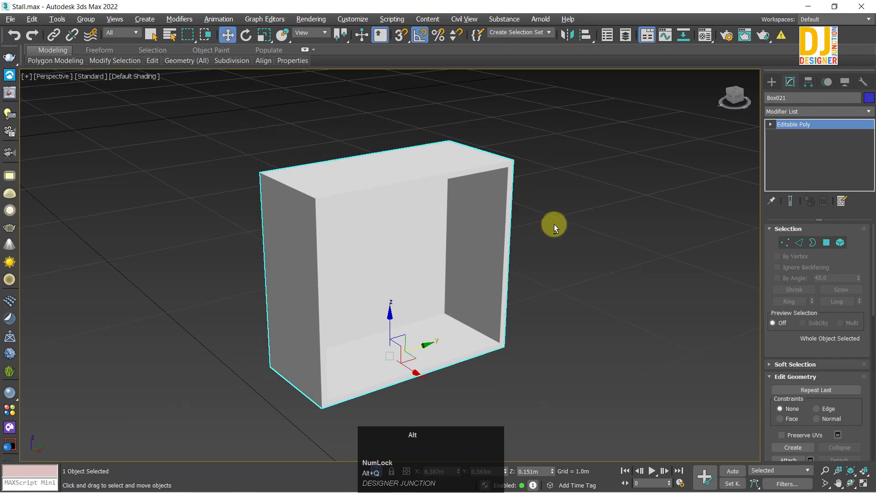
{"action": "key", "text": "alt+w"}
{"action": "key", "text": "alt+w"}
{"action": "key", "text": "z"}
{"action": "key", "text": "alt+w"}
{"action": "key", "text": "alt+w"}
{"action": "key", "text": "z"}
{"action": "left_click", "coordinate": [590, 317]}
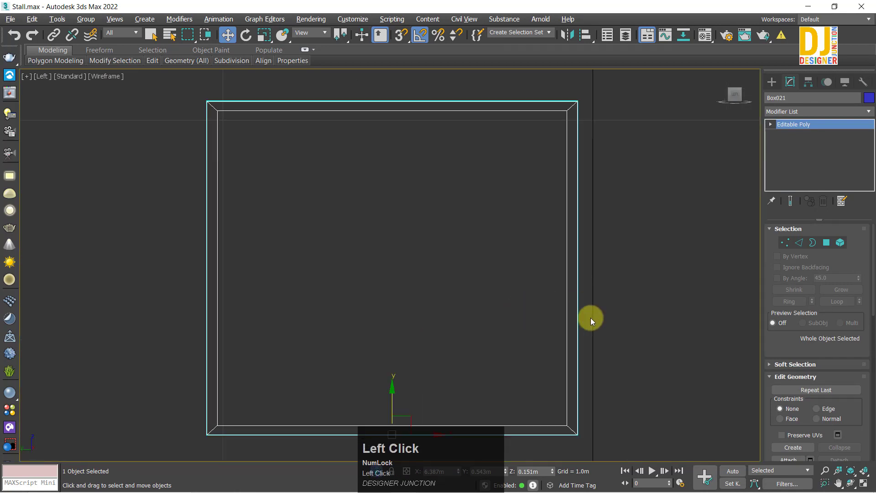
Start a Box and turn on 3D snapping to Endpoint and Midpoint, with Grid Points off.
{"action": "left_click", "coordinate": [770, 81]}
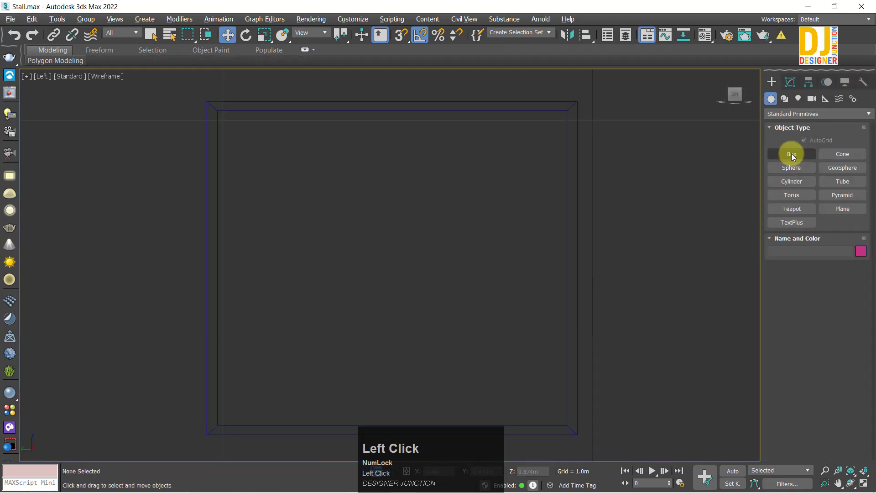
{"action": "middle_click_drag", "start_coordinate": [401, 203], "coordinate": [417, 190]}
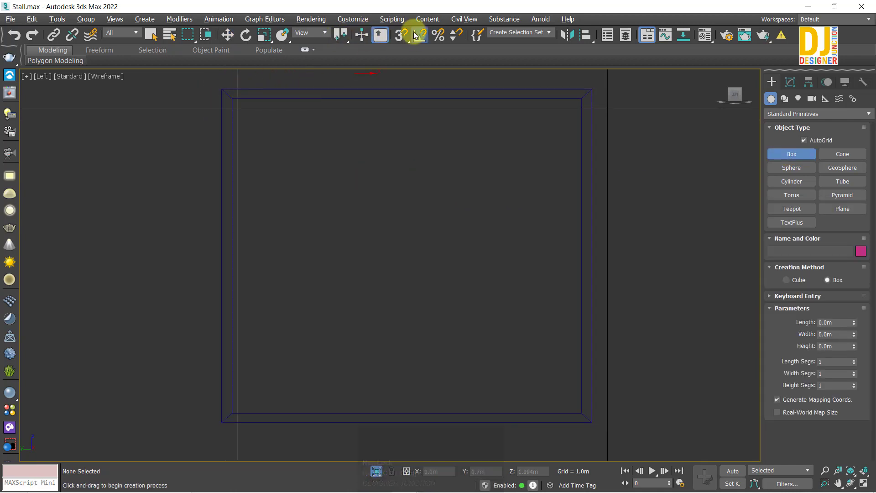
{"action": "left_click", "coordinate": [400, 36]}
{"action": "right_click", "coordinate": [401, 37]}
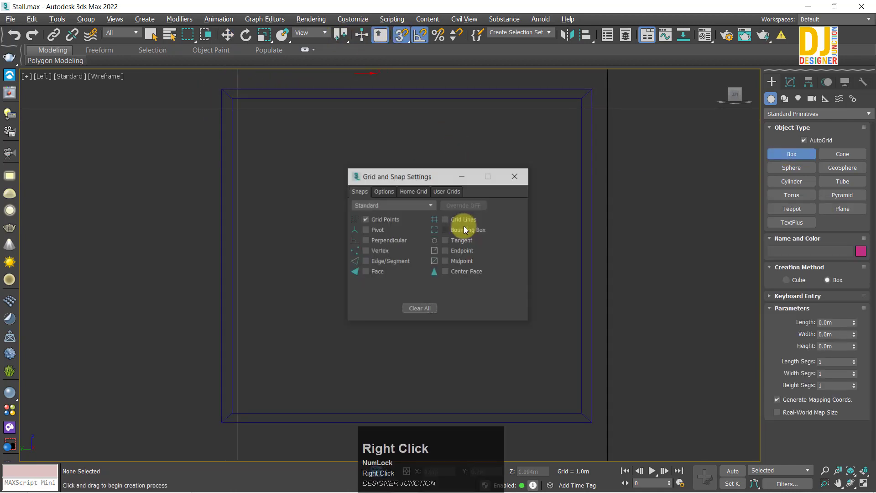
{"action": "left_click", "coordinate": [449, 252]}
{"action": "left_click", "coordinate": [370, 220]}
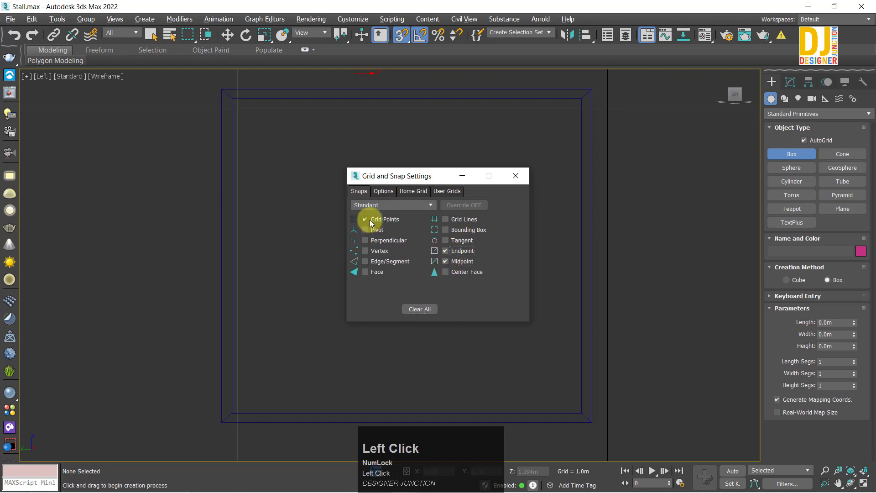
{"action": "left_click", "coordinate": [520, 173]}
Draw a flat box of about 0.851 by 0.945 m with zero height, snapped to the cabinet opening's inner corners.
{"action": "left_click_drag", "start_coordinate": [243, 105], "coordinate": [583, 411]}
{"action": "right_click", "coordinate": [518, 280]}
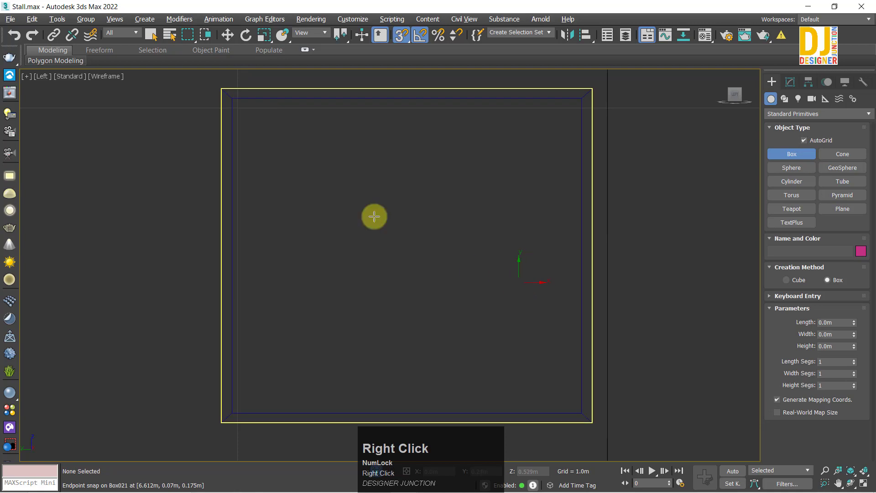
{"action": "left_click_drag", "start_coordinate": [242, 106], "coordinate": [570, 411]}
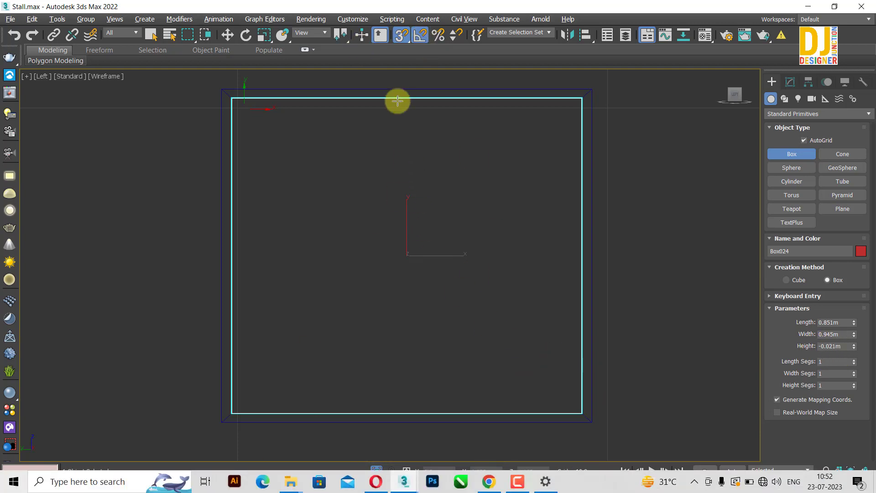
{"action": "key", "text": "w"}
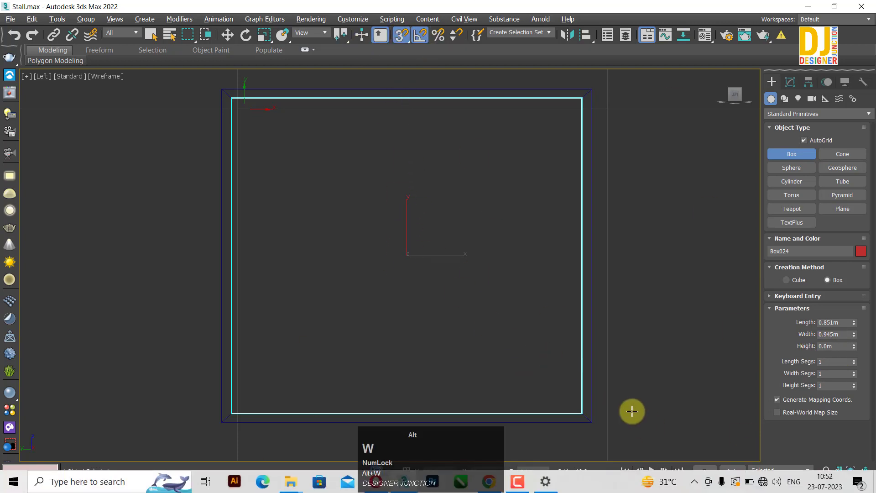
{"action": "left_click", "coordinate": [503, 332]}
{"action": "right_click", "coordinate": [603, 344]}
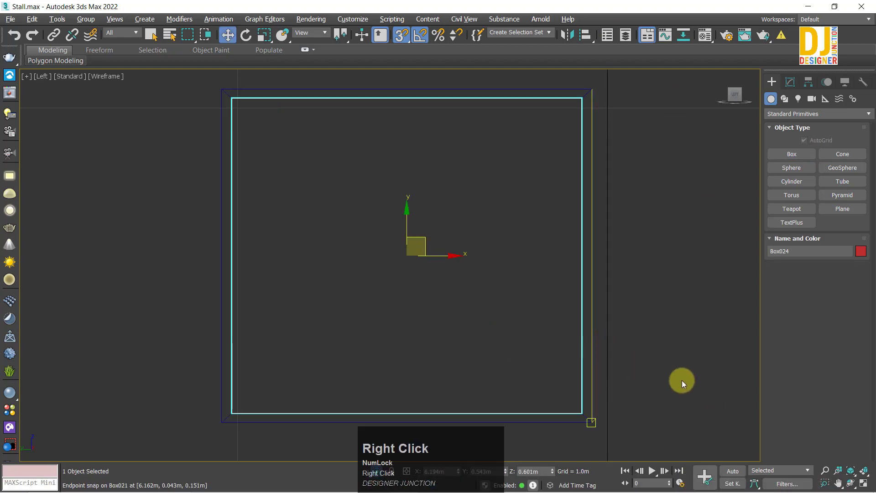
Turn snapping off and move the flat panel along X from the cabinet's back to its front opening.
{"action": "key", "text": "alt+w"}
{"action": "middle_click", "coordinate": [614, 351]}
{"action": "key", "text": "alt+w"}
{"action": "middle_click_drag", "start_coordinate": [602, 342], "coordinate": [540, 342], "text": "alt"}
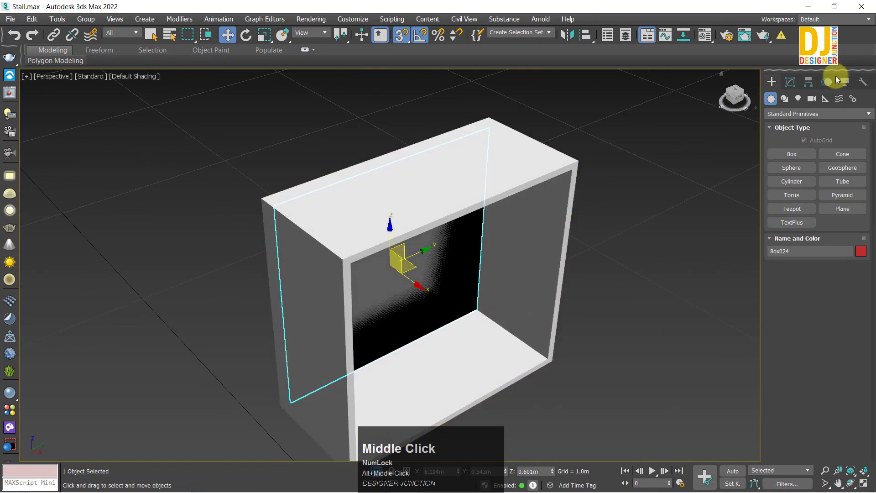
{"action": "left_click", "coordinate": [789, 82]}
{"action": "middle_click_drag", "start_coordinate": [371, 268], "coordinate": [379, 239]}
{"action": "left_click_drag", "start_coordinate": [404, 234], "coordinate": [461, 298]}
{"action": "key", "text": "ctrl+z"}
{"action": "middle_click_drag", "start_coordinate": [462, 318], "coordinate": [414, 248], "text": "alt"}
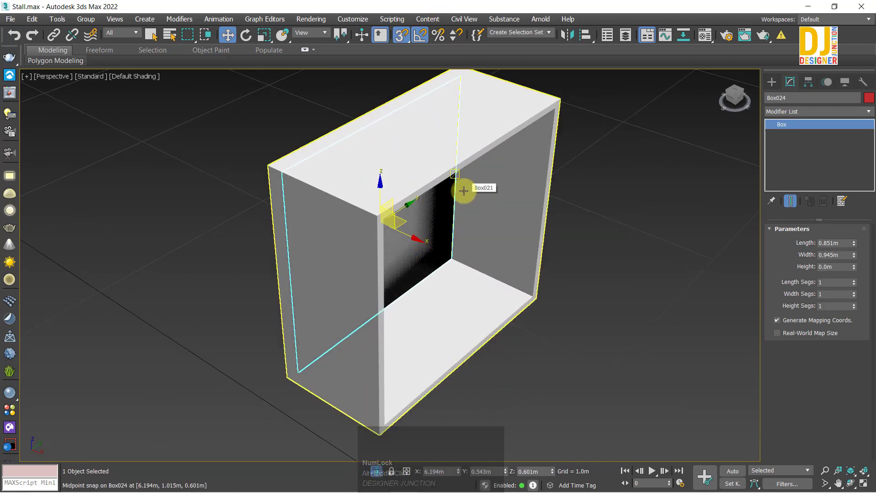
{"action": "key", "text": "s"}
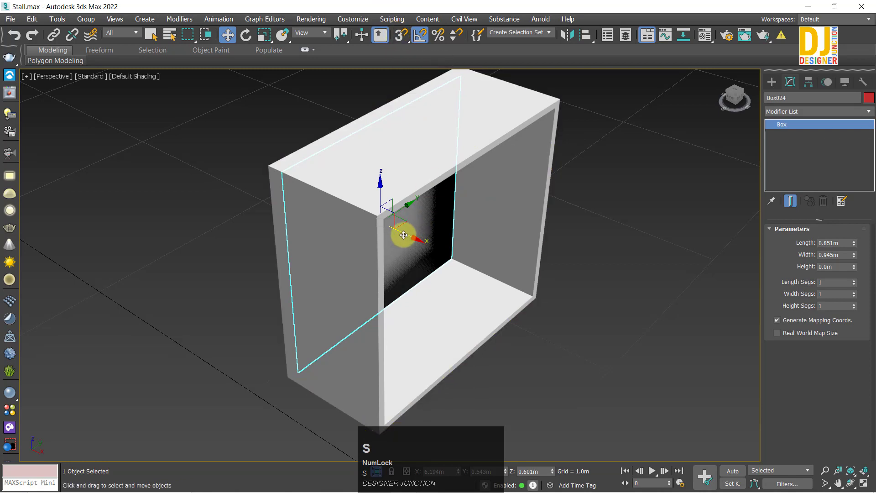
{"action": "left_click_drag", "start_coordinate": [406, 232], "coordinate": [491, 299]}
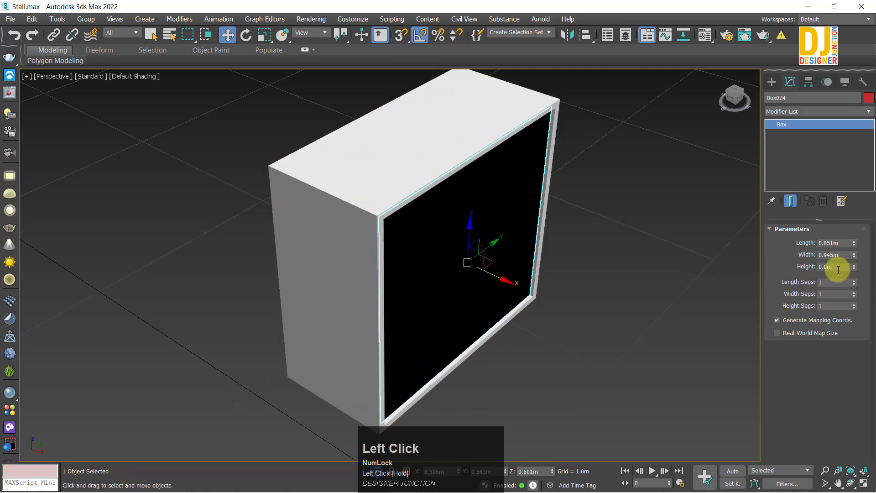
Pull the panel out in front of the cabinet along X and set its height to 0.025 m.
{"action": "left_click", "coordinate": [838, 268]}
{"action": "type", "text": "1"}
{"action": "key", "text": "Return"}
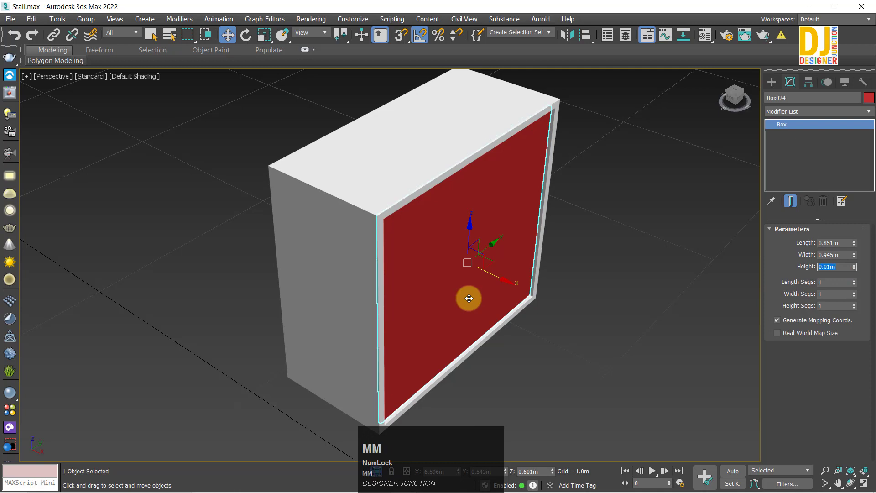
{"action": "middle_click_drag", "start_coordinate": [406, 303], "coordinate": [449, 303], "text": "alt"}
{"action": "left_click_drag", "start_coordinate": [500, 272], "coordinate": [556, 309]}
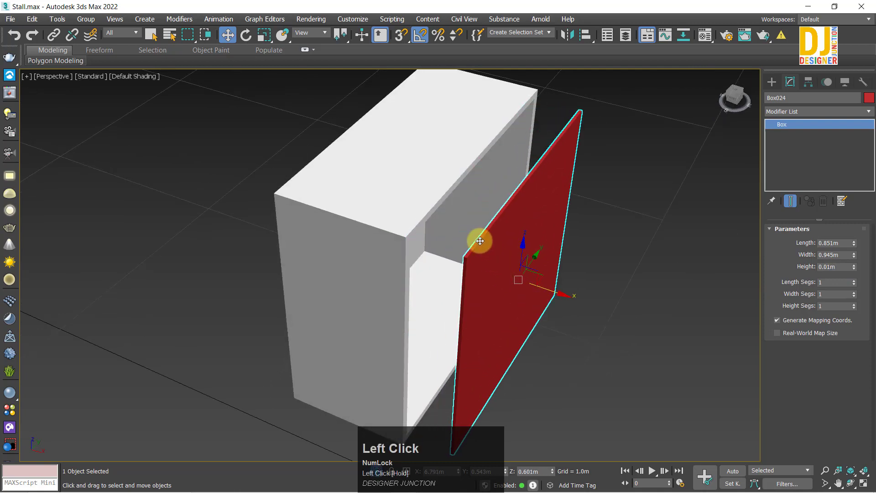
{"action": "left_click", "coordinate": [842, 268]}
{"action": "key", "text": "Return"}
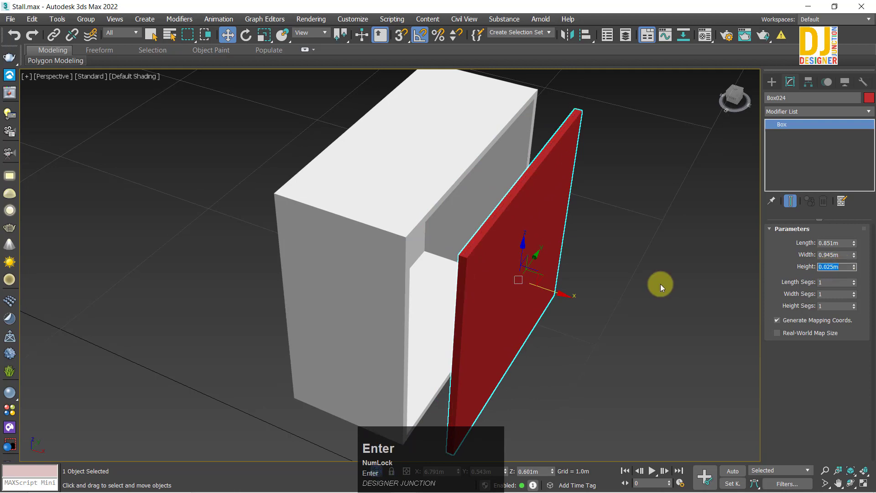
Move the thickened panel back along X so it sits inside the cabinet's front frame.
{"action": "middle_click_drag", "start_coordinate": [745, 222], "coordinate": [419, 141], "text": "alt"}
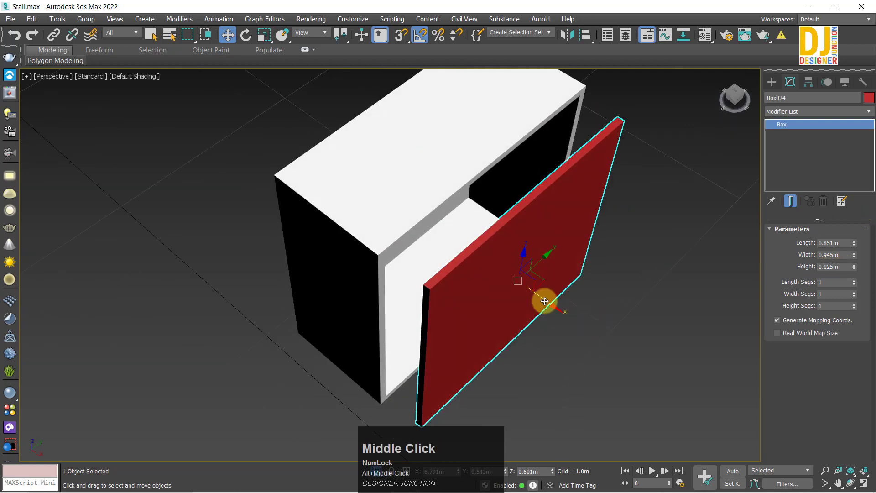
{"action": "left_click_drag", "start_coordinate": [540, 296], "coordinate": [499, 276]}
{"action": "middle_click_drag", "start_coordinate": [516, 274], "coordinate": [485, 215], "text": "alt"}
Try widening the panel to 1.425 m in the Left view, and undo the change.
{"action": "key", "text": "l"}
{"action": "key", "text": "w"}
{"action": "key", "text": "z"}
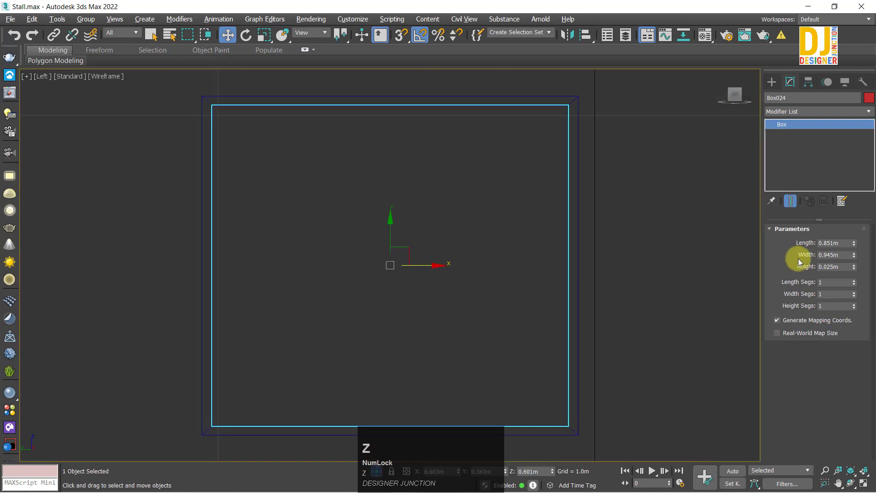
{"action": "left_click_drag", "start_coordinate": [853, 257], "coordinate": [852, 226]}
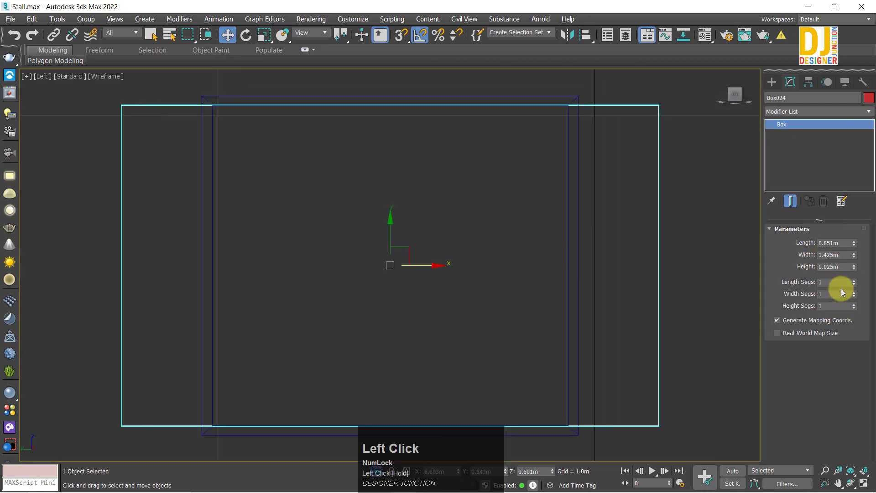
{"action": "key", "text": "ctrl+z"}
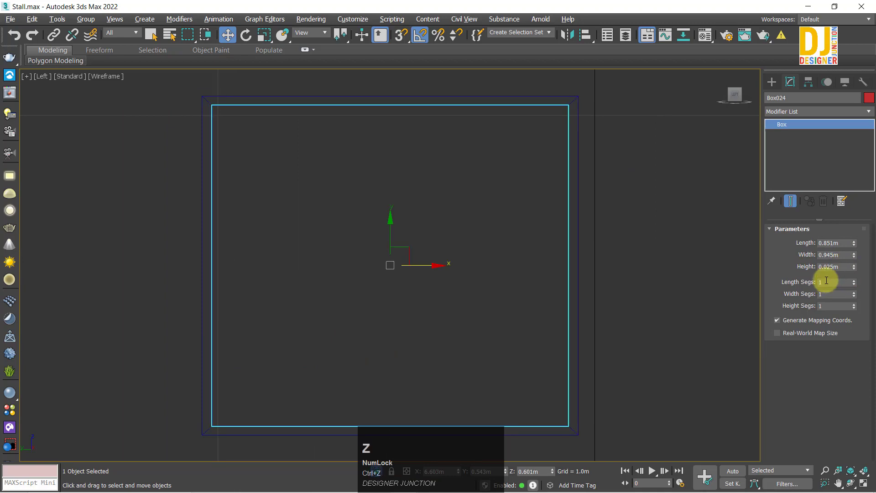
Set the panel's width to 0.475 m to make it a half-width door.
{"action": "key", "text": "alt+w"}
{"action": "middle_click", "coordinate": [629, 394], "text": "alt"}
{"action": "key", "text": "alt+w"}
{"action": "middle_click_drag", "start_coordinate": [628, 392], "coordinate": [512, 278], "text": "alt"}
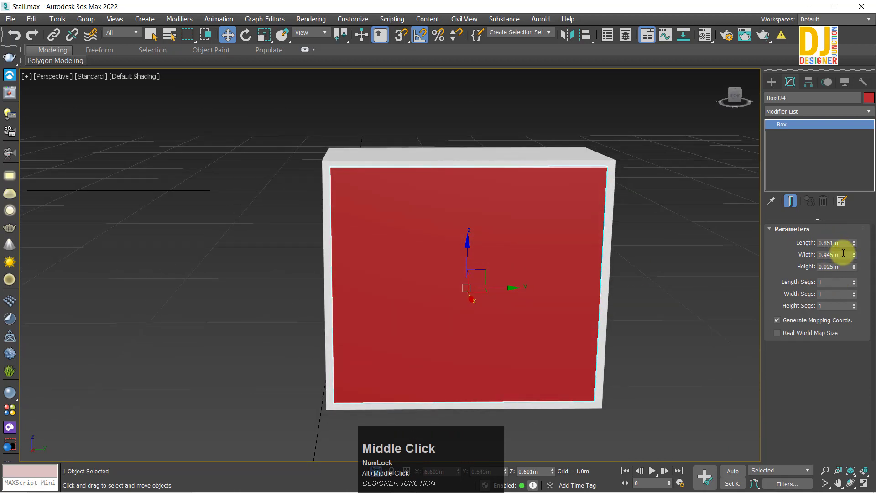
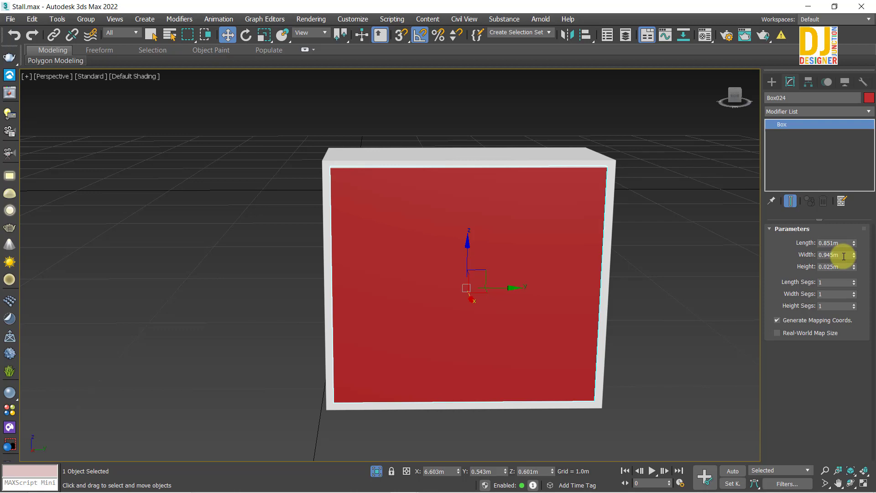
{"action": "left_click", "coordinate": [843, 256]}
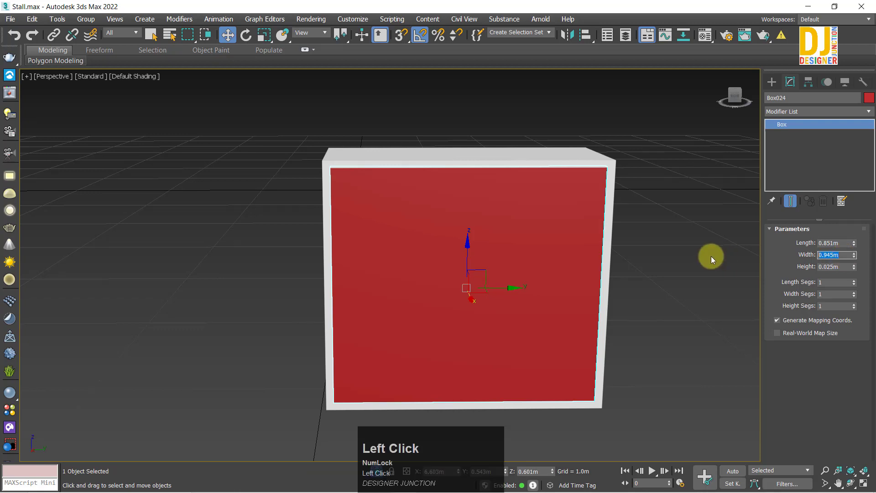
{"action": "type", "text": "475"}
{"action": "key", "text": "Return"}
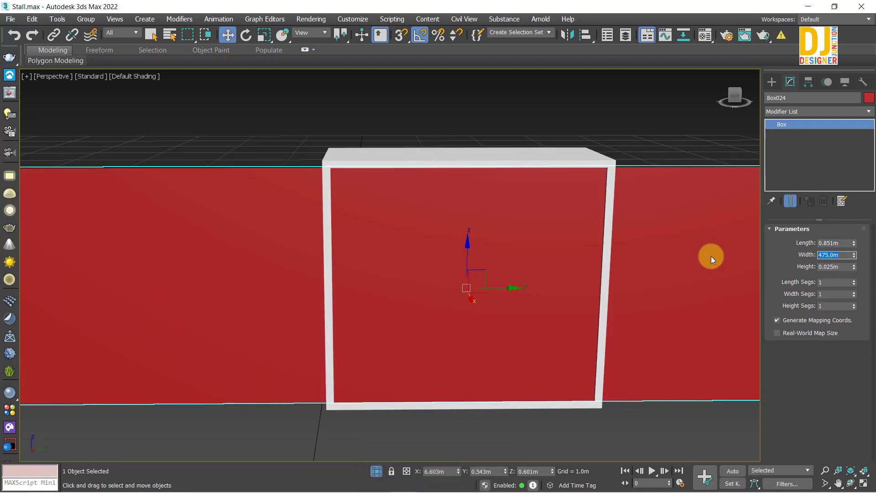
{"action": "type", "text": ".7"}
{"action": "type", "text": ".475"}
{"action": "key", "text": "Return"}
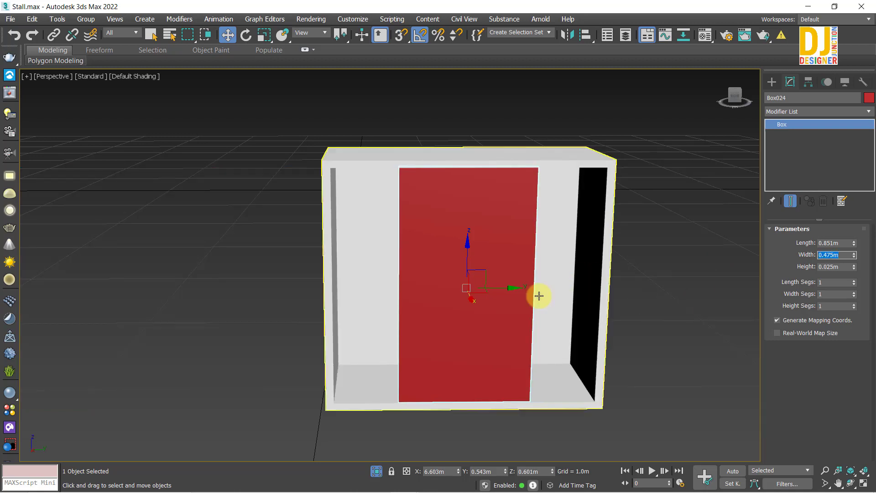
Move the half-width door along Y to the negative-Y side of the opening and align it against the frame's inner edge.
{"action": "left_click_drag", "start_coordinate": [498, 285], "coordinate": [430, 311]}
{"action": "key", "text": "alt+w"}
{"action": "key", "text": "alt+w"}
{"action": "key", "text": "z"}
{"action": "middle_click_drag", "start_coordinate": [566, 330], "coordinate": [603, 295]}
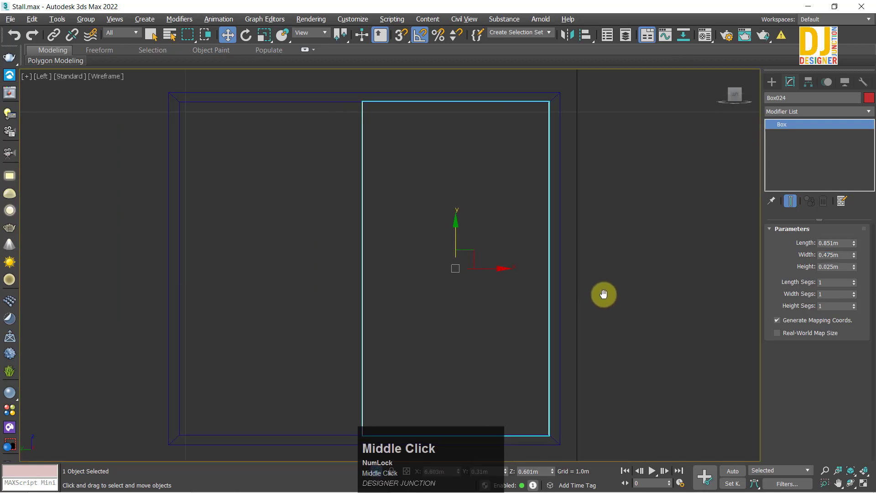
{"action": "scroll", "coordinate": [560, 259], "scroll_direction": "up", "scroll_amount": 4}
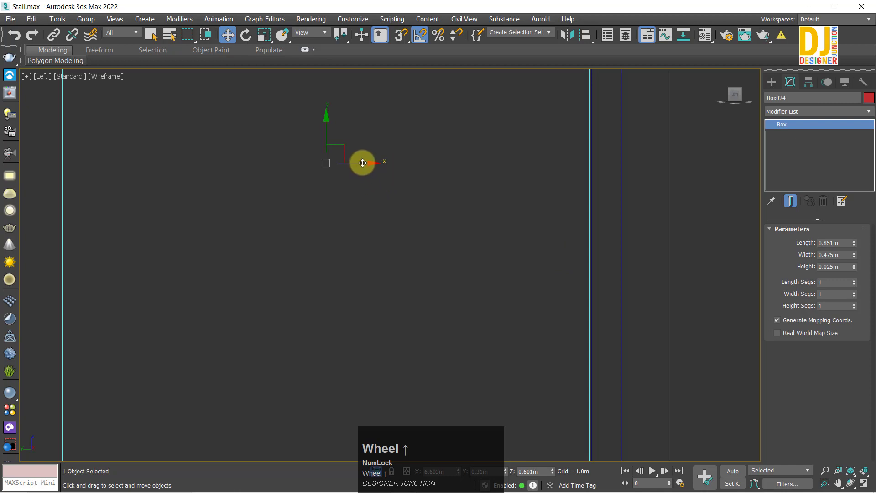
{"action": "left_click_drag", "start_coordinate": [362, 162], "coordinate": [360, 164]}
Copy the half-width door once along Y into the empty half of the opening and adjust its position inside the frame.
{"action": "scroll", "coordinate": [392, 190], "scroll_direction": "down", "scroll_amount": 3}
{"action": "middle_click_drag", "start_coordinate": [391, 189], "coordinate": [492, 237]}
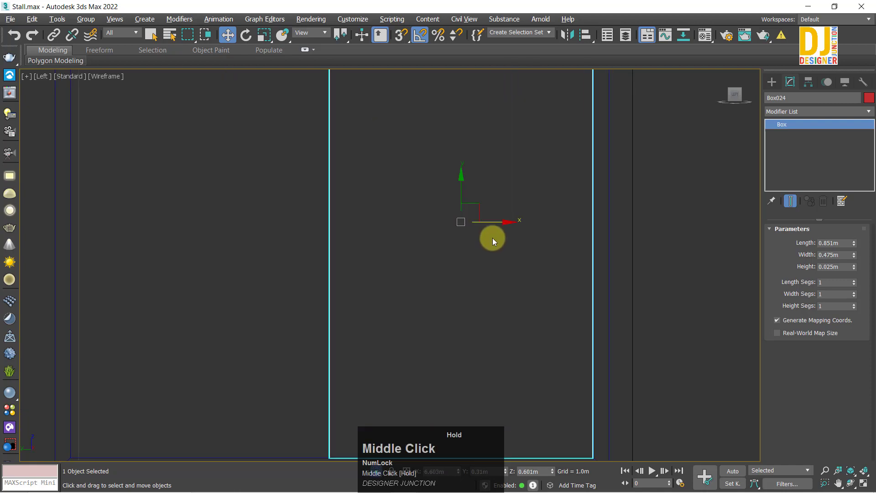
{"action": "scroll", "coordinate": [492, 237], "scroll_direction": "down", "scroll_amount": 3}
{"action": "mouse_move", "coordinate": [514, 226]}
{"action": "left_mouse_down", "text": "shift"}
{"action": "mouse_move", "coordinate": [389, 240]}
{"action": "mouse_move", "coordinate": [381, 244]}
{"action": "mouse_move", "coordinate": [391, 263]}
{"action": "left_mouse_up", "text": "shift"}
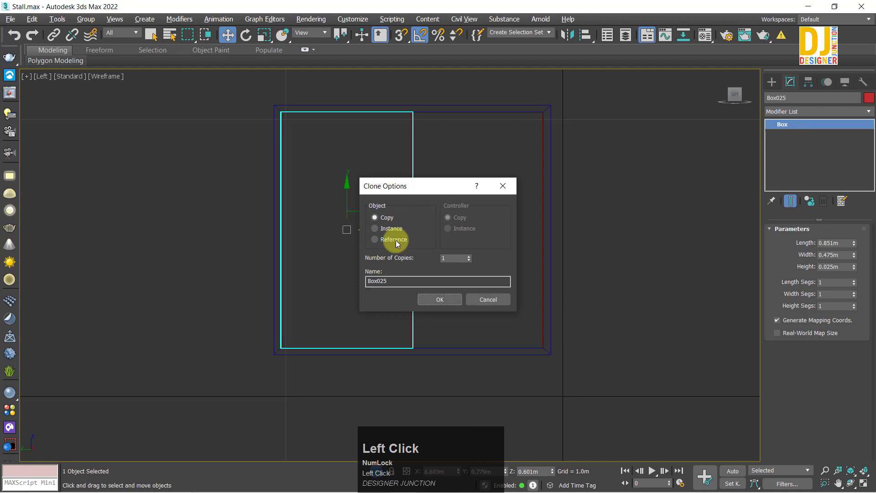
{"action": "left_click", "coordinate": [436, 301]}
{"action": "key", "text": "z"}
{"action": "key", "text": "z"}
{"action": "key", "text": "z"}
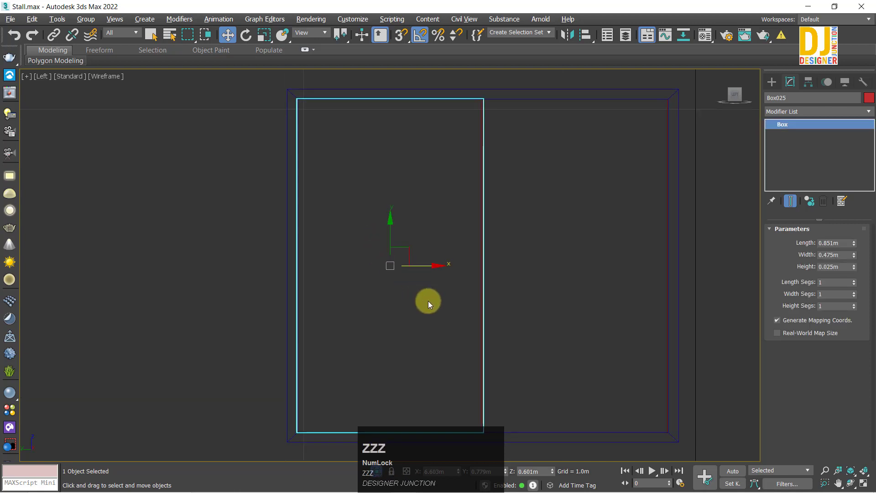
{"action": "scroll", "coordinate": [415, 240], "scroll_direction": "up", "scroll_amount": 3}
{"action": "mouse_move", "coordinate": [382, 229]}
{"action": "left_mouse_down"}
{"action": "mouse_move", "coordinate": [398, 233]}
{"action": "mouse_move", "coordinate": [386, 240]}
{"action": "left_mouse_up"}
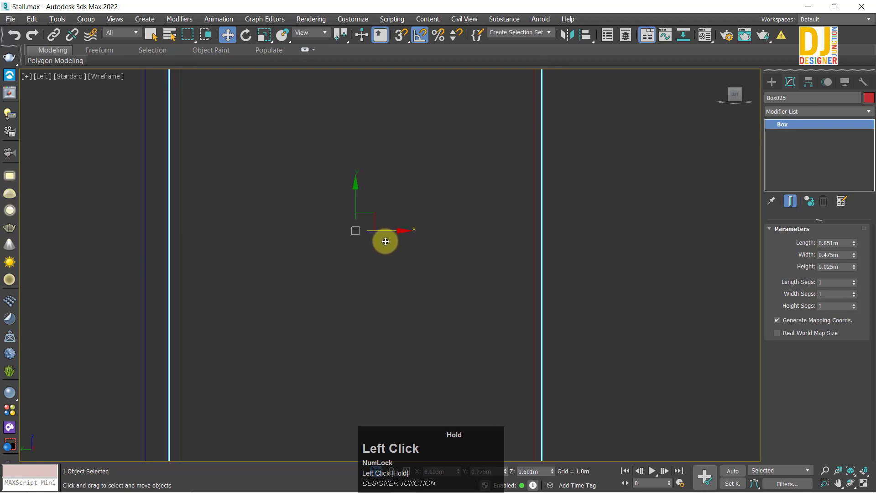
{"action": "key", "text": "z"}
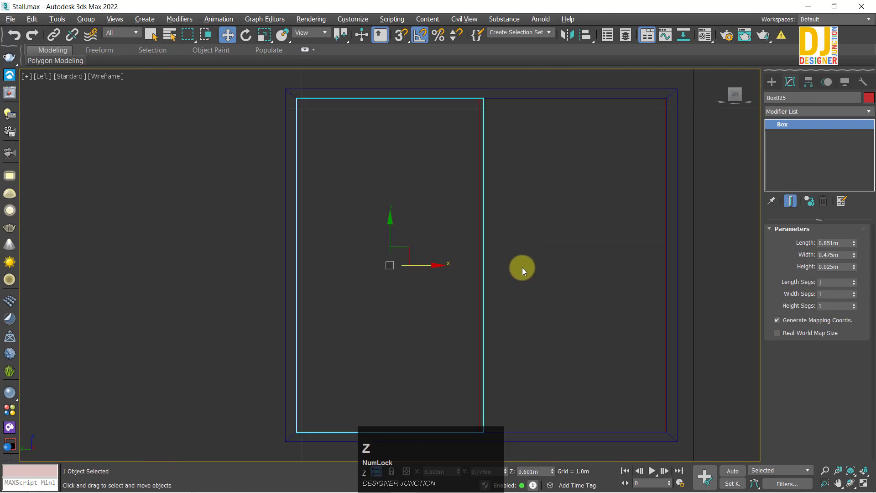
Set the copied door's width to 0.47 m and shift it slightly along Y toward the frame's inner edge.
{"action": "left_click", "coordinate": [854, 257]}
{"action": "left_click", "coordinate": [854, 257]}
{"action": "left_click", "coordinate": [840, 255]}
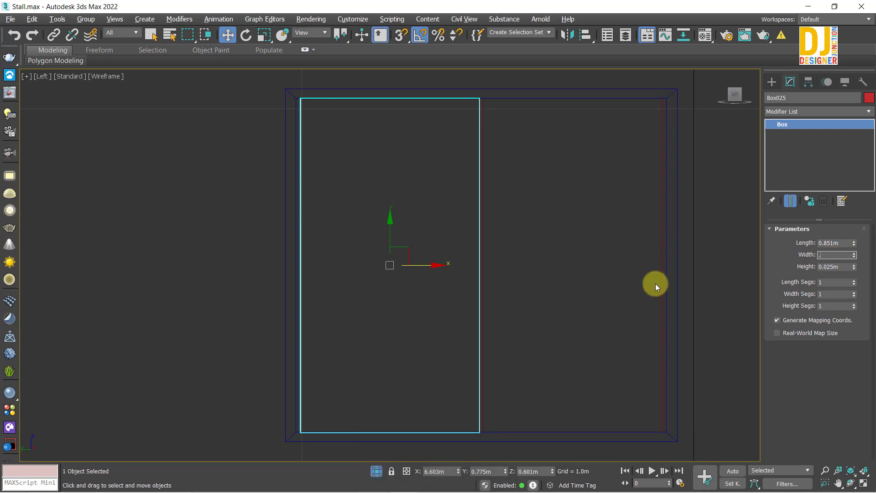
{"action": "key", "text": "Return"}
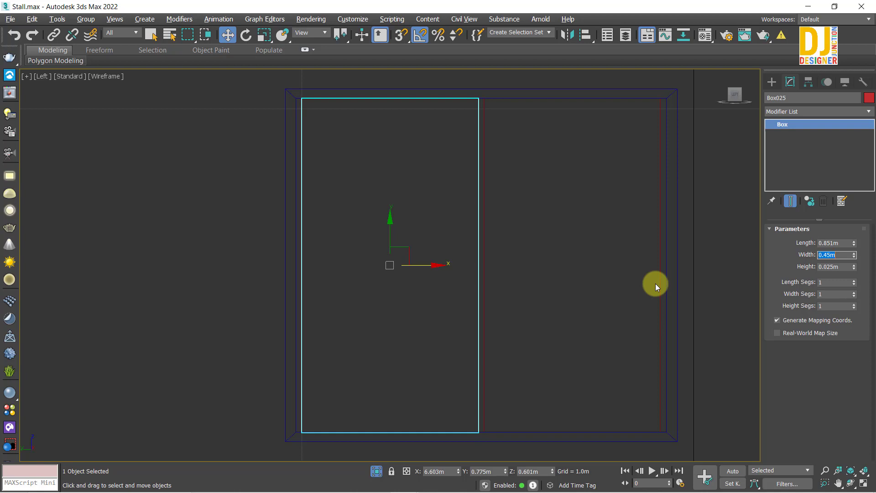
{"action": "type", "text": ".47"}
{"action": "key", "text": "Return"}
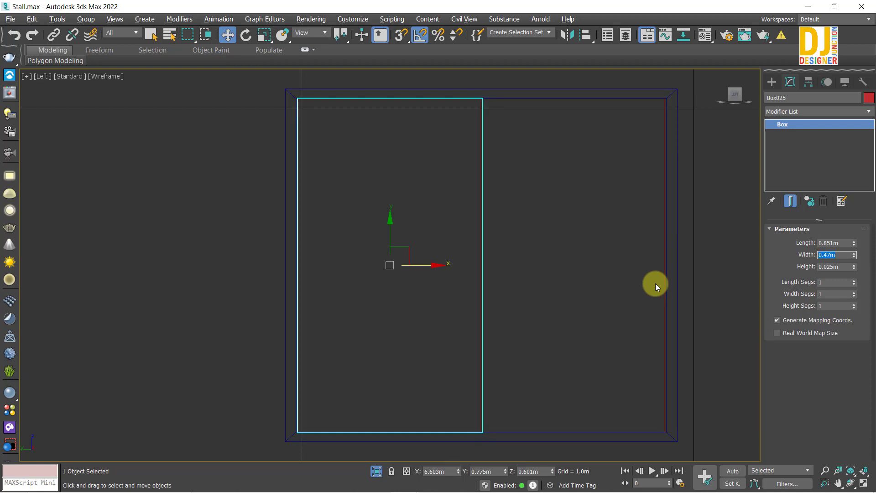
{"action": "scroll", "coordinate": [374, 256], "scroll_direction": "up", "scroll_amount": 3}
{"action": "scroll", "coordinate": [492, 231], "scroll_direction": "up", "scroll_amount": 2}
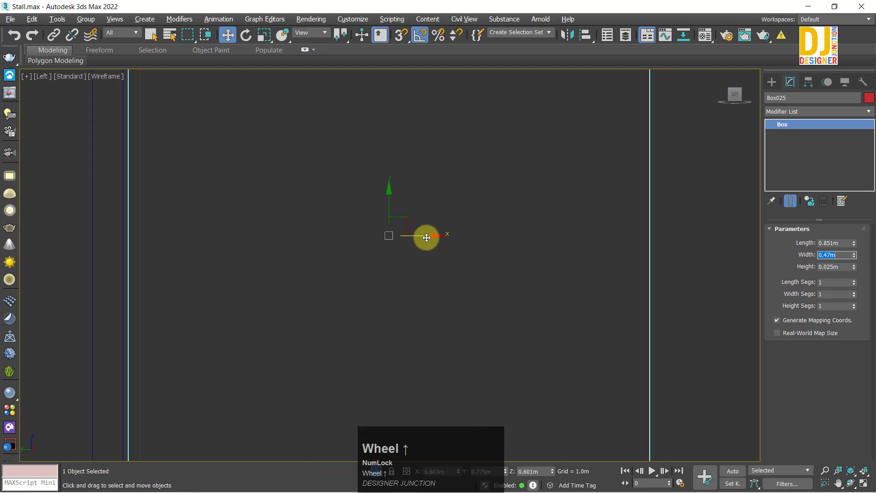
{"action": "left_click_drag", "start_coordinate": [426, 238], "coordinate": [420, 243]}
{"action": "scroll", "coordinate": [419, 243], "scroll_direction": "down", "scroll_amount": 5}
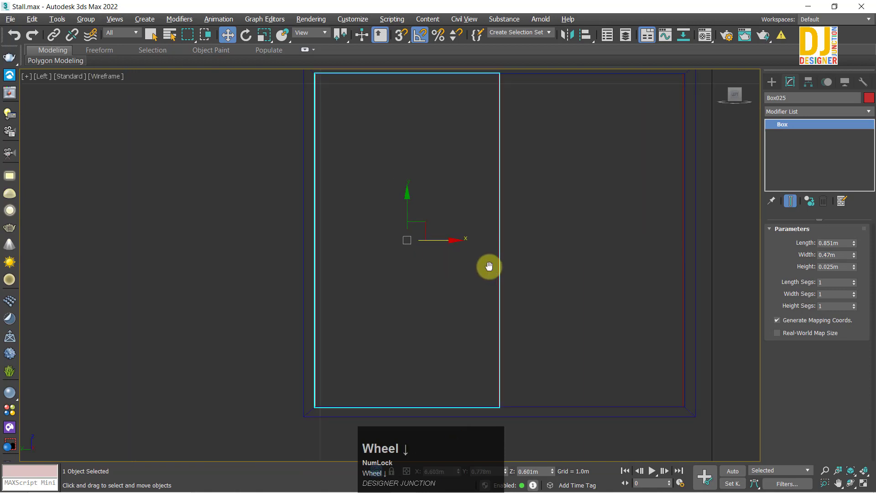
Set the original door's width to 0.47 m.
{"action": "middle_click_drag", "start_coordinate": [489, 266], "coordinate": [485, 366]}
{"action": "scroll", "coordinate": [422, 170], "scroll_direction": "up", "scroll_amount": 3}
{"action": "middle_click_drag", "start_coordinate": [422, 170], "coordinate": [419, 224]}
{"action": "scroll", "coordinate": [419, 223], "scroll_direction": "up", "scroll_amount": 3}
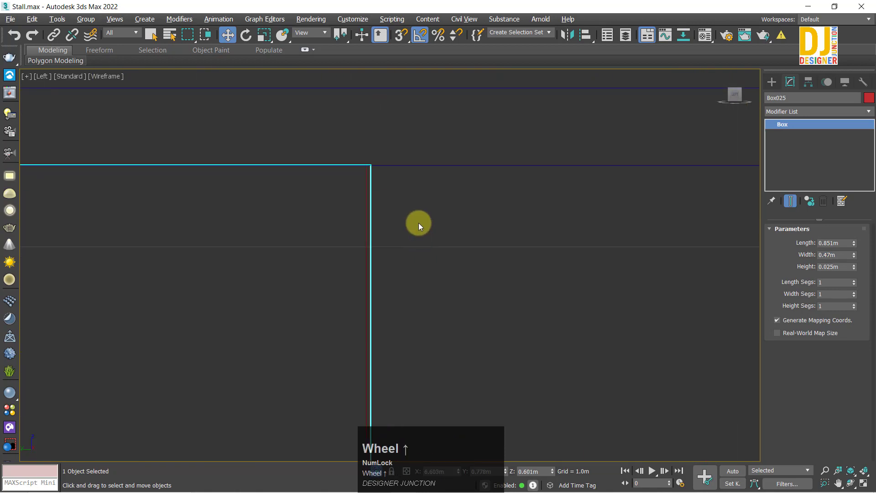
{"action": "left_click", "coordinate": [365, 175]}
{"action": "key", "text": "z"}
{"action": "left_click", "coordinate": [834, 253]}
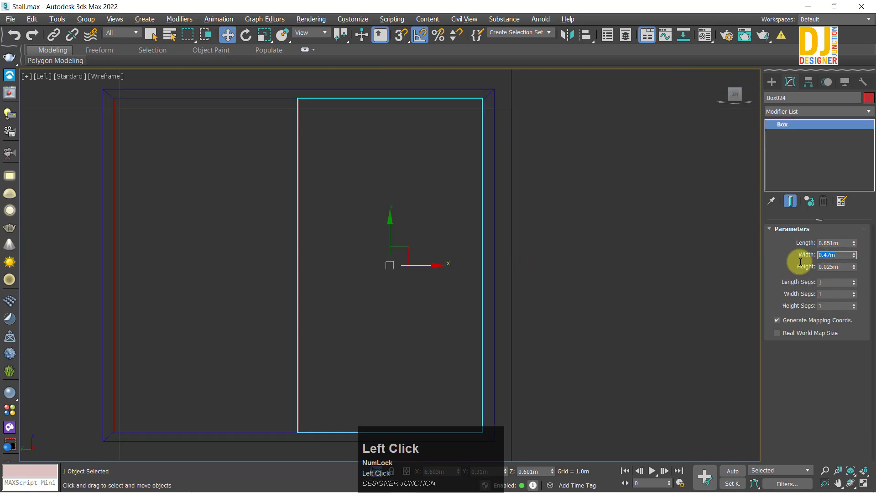
{"action": "type", "text": "."}
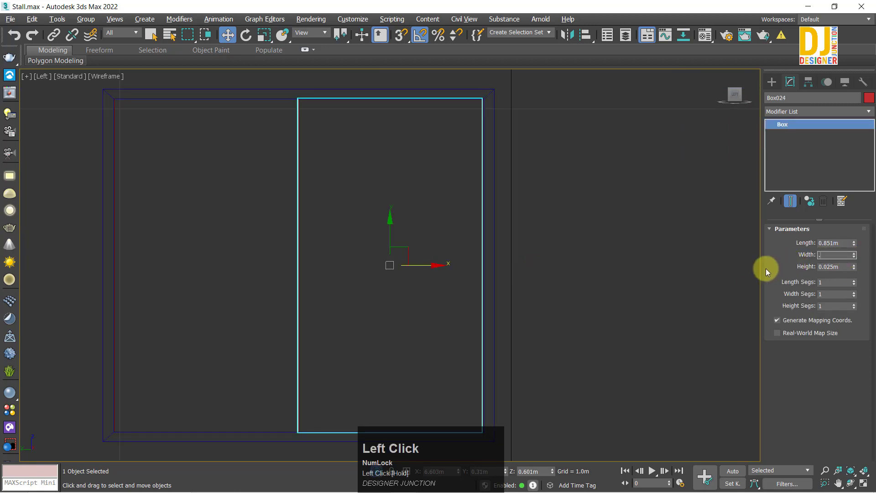
{"action": "type", "text": "47"}
{"action": "key", "text": "Return"}
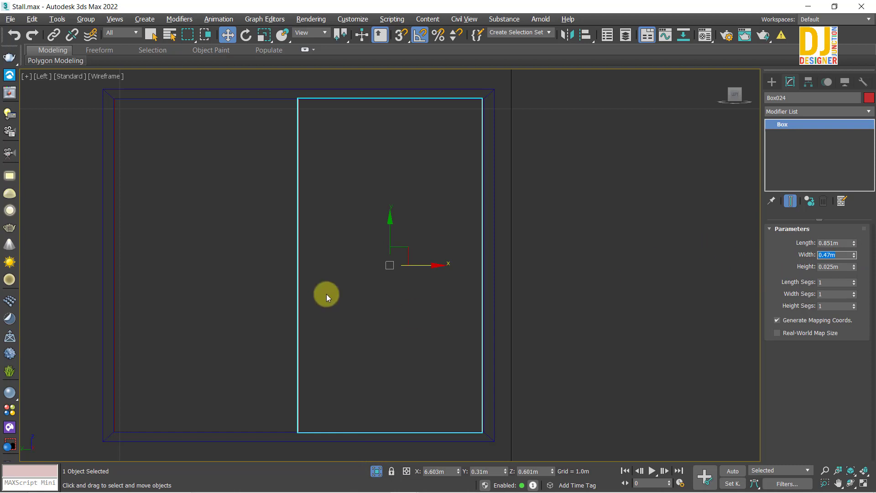
Shift the original door slightly along Y toward its side of the frame, leaving a narrow gap between the doors.
{"action": "scroll", "coordinate": [327, 293], "scroll_direction": "up", "scroll_amount": 3}
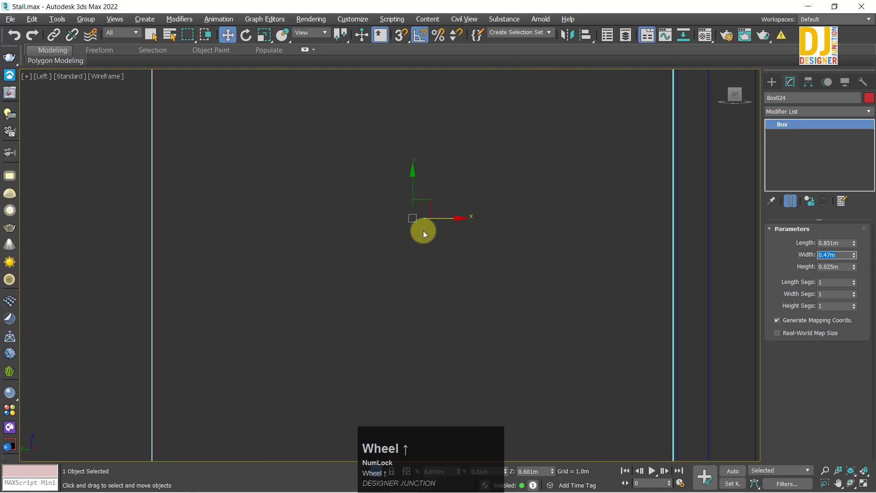
{"action": "left_click", "coordinate": [448, 218]}
{"action": "key", "text": "z"}
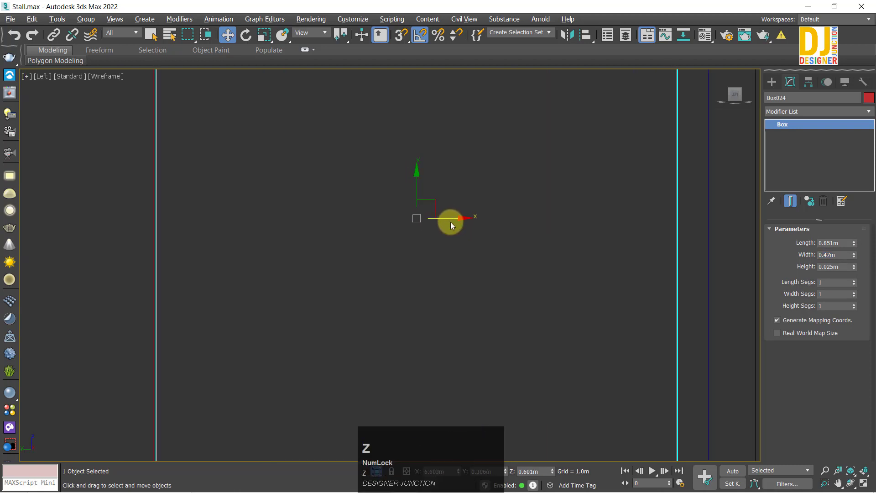
{"action": "scroll", "coordinate": [278, 241], "scroll_direction": "up", "scroll_amount": 4}
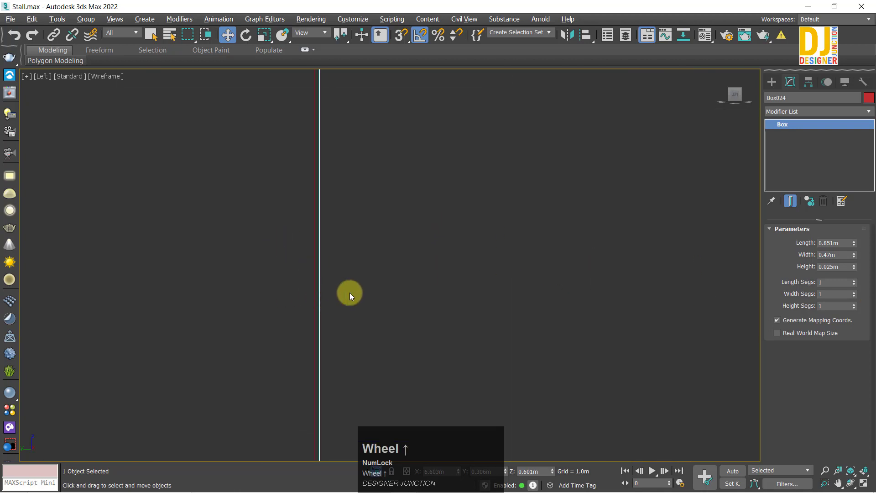
{"action": "left_click", "coordinate": [318, 299]}
Move both doors slightly forward along X in the Top view so they sit closer to the cabinet's front edge.
{"action": "key", "text": "alt+w"}
{"action": "key", "text": "alt+w"}
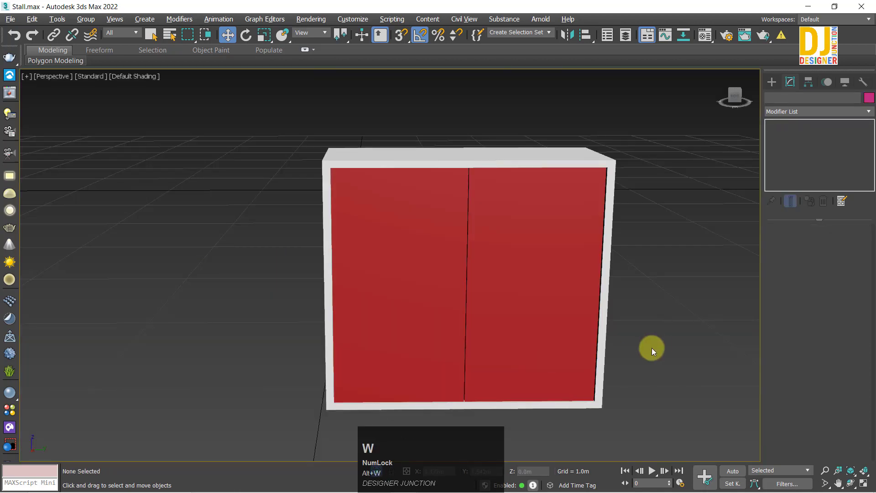
{"action": "middle_click_drag", "start_coordinate": [651, 347], "coordinate": [549, 294], "text": "alt"}
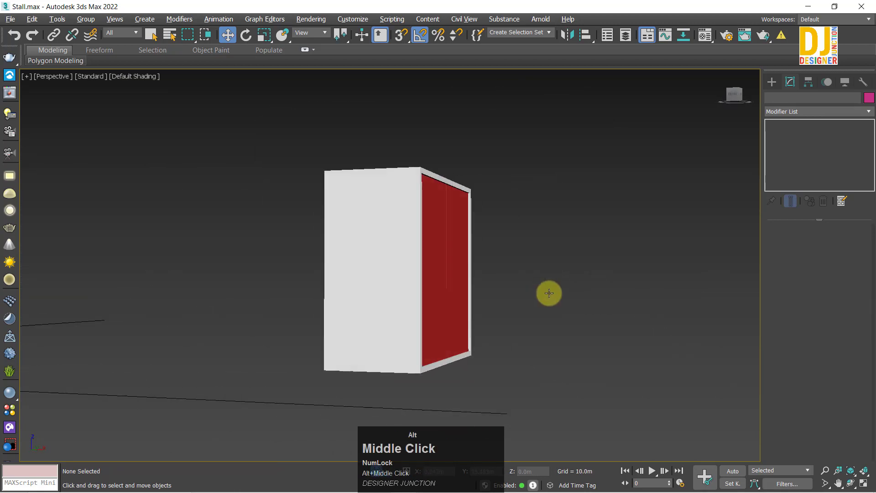
{"action": "key", "text": "alt+w"}
{"action": "key", "text": "alt+w"}
{"action": "scroll", "coordinate": [493, 281], "scroll_direction": "up", "scroll_amount": 5}
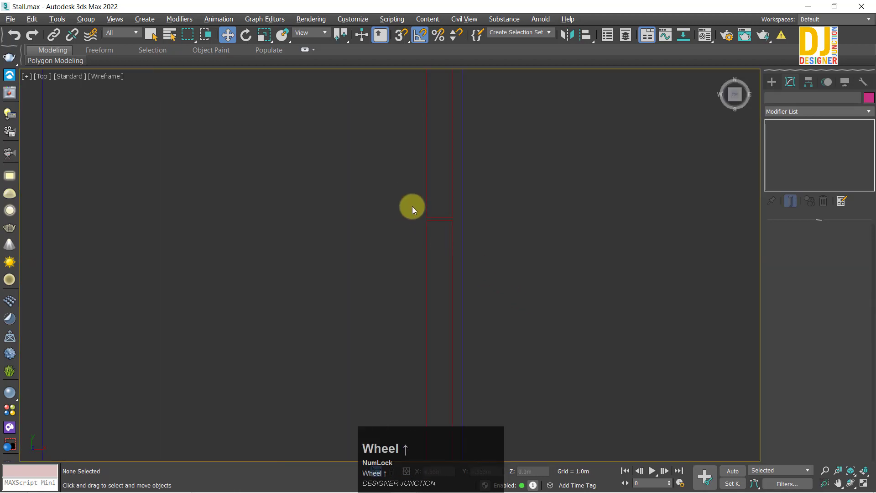
{"action": "left_click_drag", "start_coordinate": [412, 208], "coordinate": [455, 250]}
{"action": "left_click_drag", "start_coordinate": [475, 219], "coordinate": [477, 222]}
{"action": "key", "text": "alt+w"}
{"action": "left_click", "coordinate": [563, 359]}
{"action": "key", "text": "alt+w"}
{"action": "middle_click_drag", "start_coordinate": [565, 362], "coordinate": [426, 269], "text": "alt"}
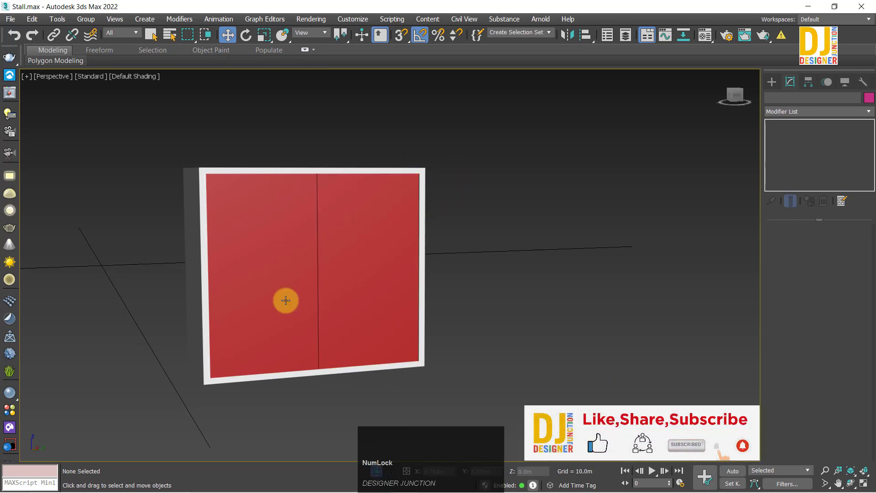
Create a sphere with a radius of about 0.021 m in the Left view as a knob near the doors' upper inner corner.
{"action": "key", "text": "alt+w"}
{"action": "key", "text": "alt+w"}
{"action": "key", "text": "alt+w"}
{"action": "key", "text": "alt+w"}
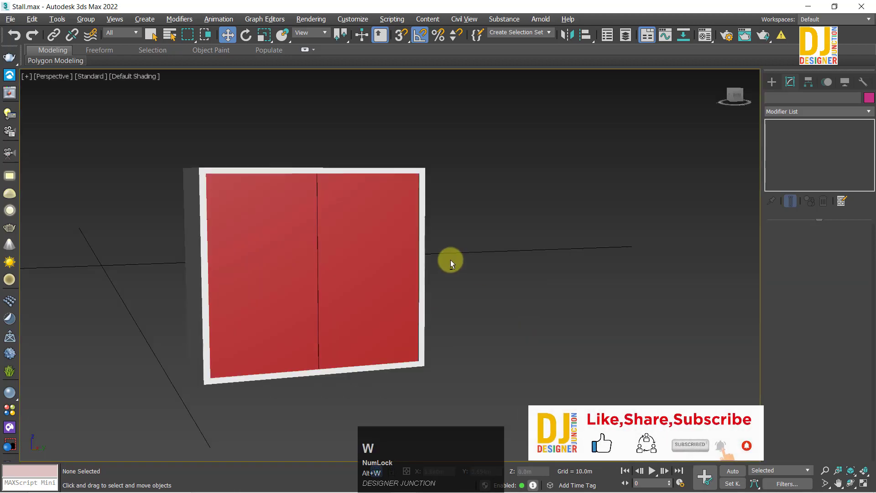
{"action": "key", "text": "alt+w"}
{"action": "key", "text": "alt+w"}
{"action": "key", "text": "z"}
{"action": "key", "text": "alt+w"}
{"action": "key", "text": "alt+w"}
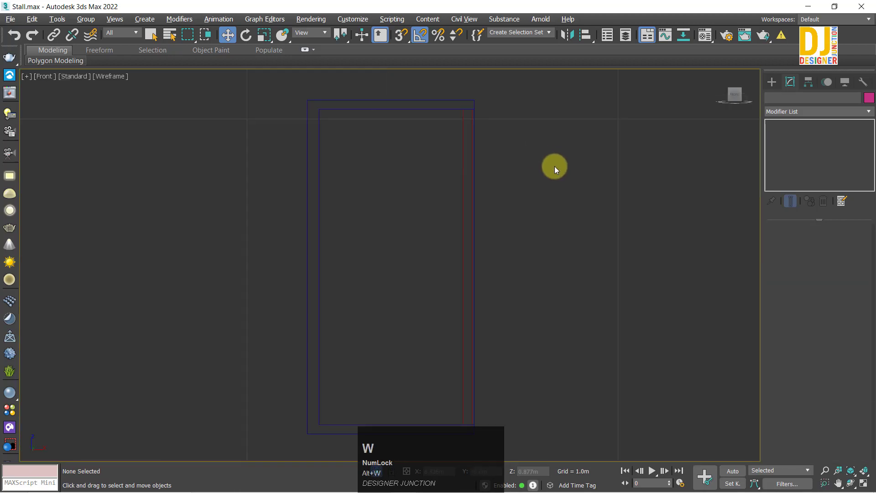
{"action": "key", "text": "alt+w"}
{"action": "key", "text": "alt+w"}
{"action": "key", "text": "z"}
{"action": "left_click", "coordinate": [770, 81]}
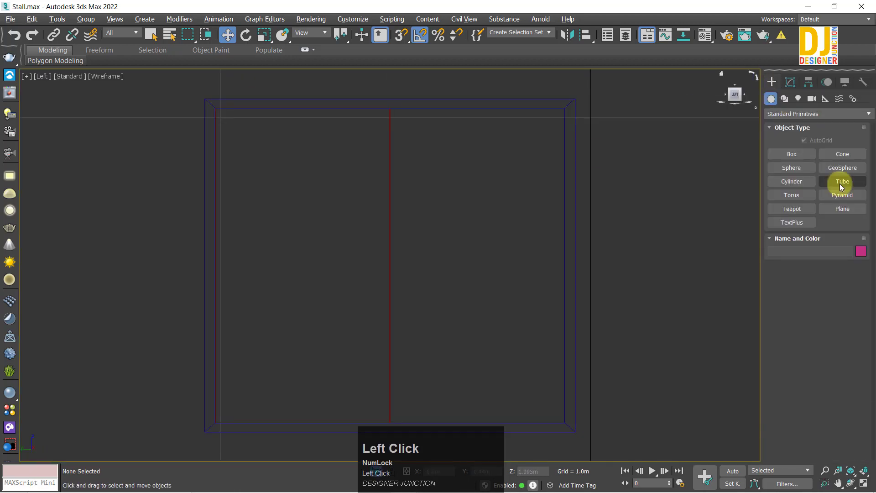
{"action": "left_click_drag", "start_coordinate": [406, 132], "coordinate": [407, 143]}
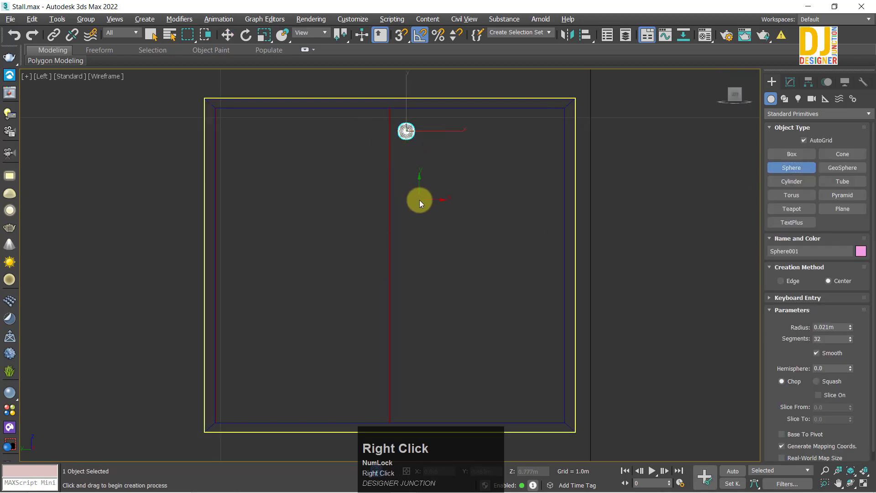
Move the sphere knob along X in the Top view so it touches the door's front face.
{"action": "key", "text": "alt+w"}
{"action": "key", "text": "alt+w"}
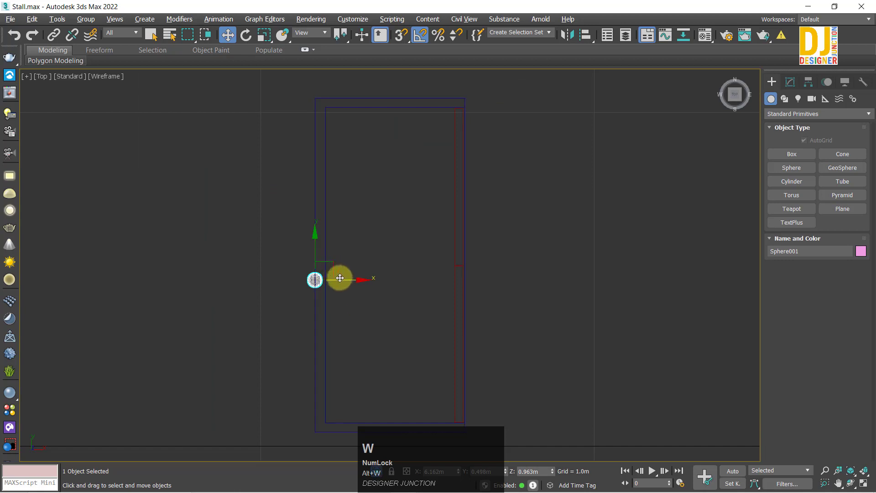
{"action": "left_click_drag", "start_coordinate": [336, 263], "coordinate": [491, 238]}
{"action": "key", "text": "z"}
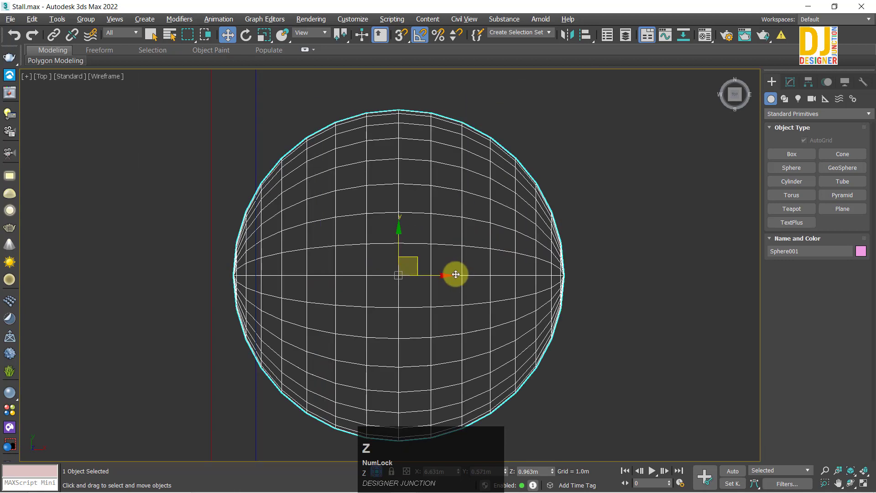
{"action": "scroll", "coordinate": [373, 287], "scroll_direction": "down", "scroll_amount": 5}
{"action": "left_click_drag", "start_coordinate": [406, 267], "coordinate": [385, 260]}
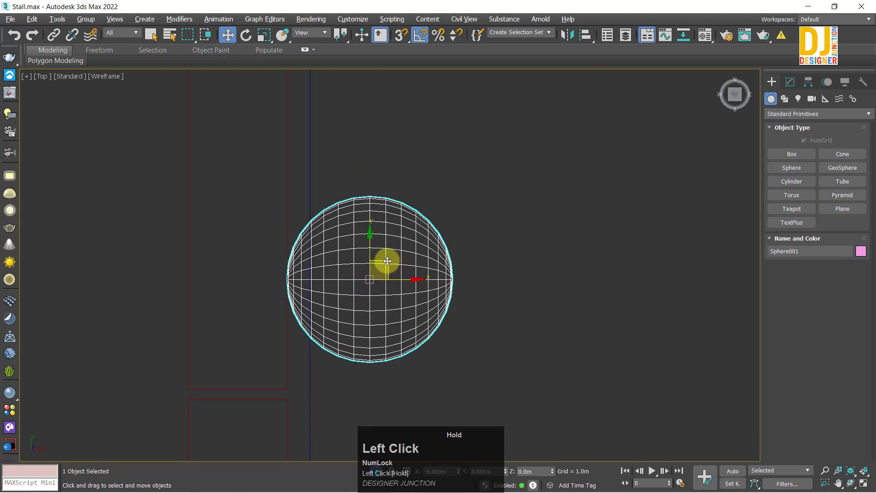
Lower the knob slightly in the Left view and copy it along Y onto the other door.
{"action": "key", "text": "alt+w"}
{"action": "key", "text": "alt+w"}
{"action": "middle_click_drag", "start_coordinate": [376, 226], "coordinate": [362, 231], "text": "alt"}
{"action": "key", "text": "alt+w"}
{"action": "key", "text": "alt+w"}
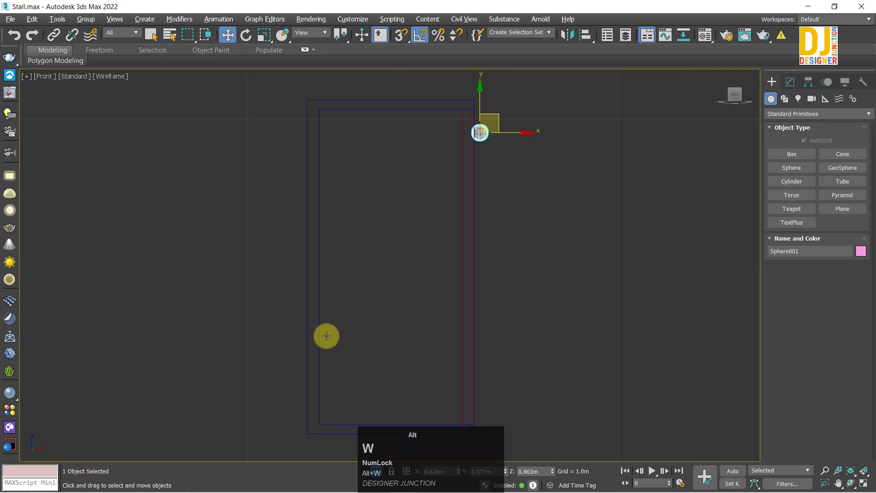
{"action": "key", "text": "alt+w"}
{"action": "key", "text": "alt+w"}
{"action": "key", "text": "z"}
{"action": "scroll", "coordinate": [450, 198], "scroll_direction": "down", "scroll_amount": 3}
{"action": "scroll", "coordinate": [440, 227], "scroll_direction": "down", "scroll_amount": 5}
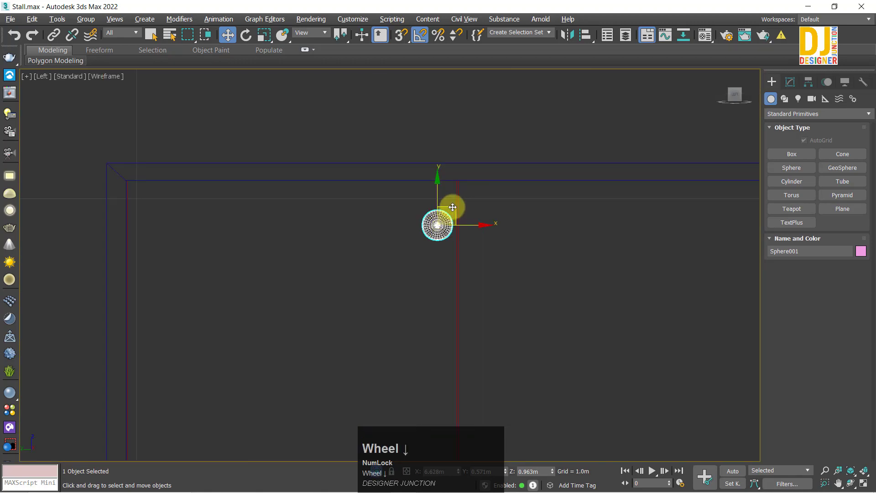
{"action": "mouse_move", "coordinate": [452, 207]}
{"action": "left_mouse_down"}
{"action": "mouse_move", "coordinate": [428, 224]}
{"action": "mouse_move", "coordinate": [546, 256]}
{"action": "mouse_move", "coordinate": [538, 255]}
{"action": "left_mouse_up"}
{"action": "left_click", "coordinate": [438, 301]}
Select both knobs and shift them slightly along Y to centre them on the gap between the doors.
{"action": "middle_click_drag", "start_coordinate": [479, 274], "coordinate": [477, 267]}
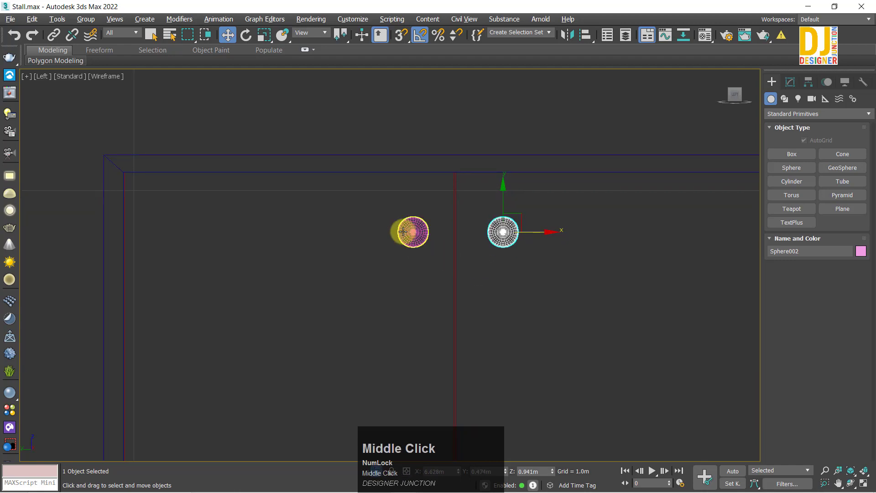
{"action": "left_click", "coordinate": [502, 221], "text": "ctrl"}
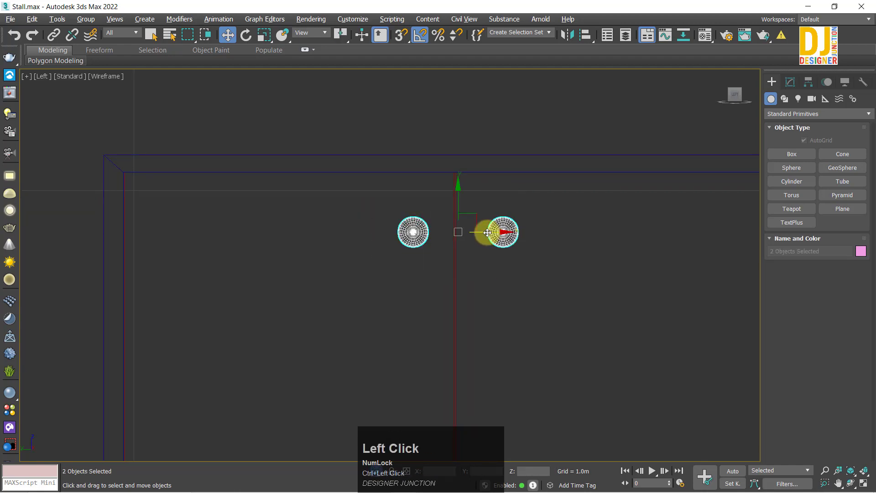
{"action": "left_click_drag", "start_coordinate": [487, 233], "coordinate": [485, 233]}
{"action": "key", "text": "alt+w"}
{"action": "key", "text": "alt+w"}
{"action": "middle_click_drag", "start_coordinate": [450, 249], "coordinate": [513, 242], "text": "alt"}
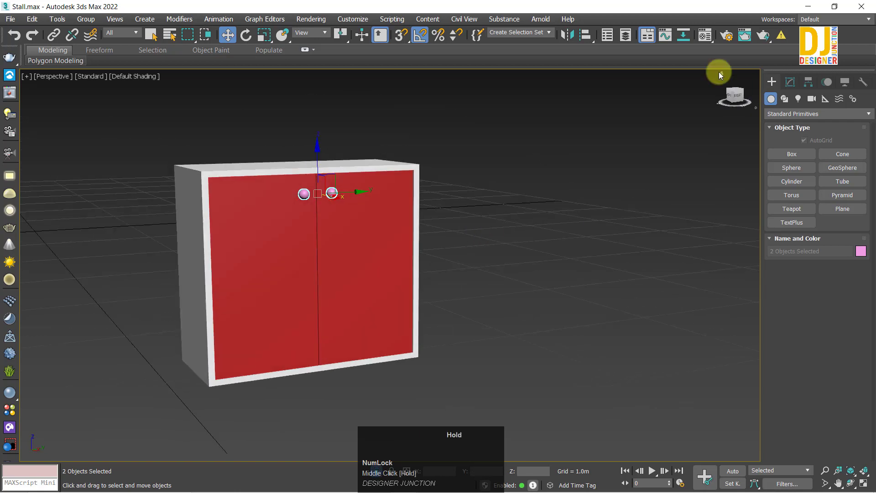
Set up a fresh VRayMtl with near-white reflection, Fresnel reflections off and glossiness 0.8, and assign it to the two selected knobs.
{"action": "key", "text": "m"}
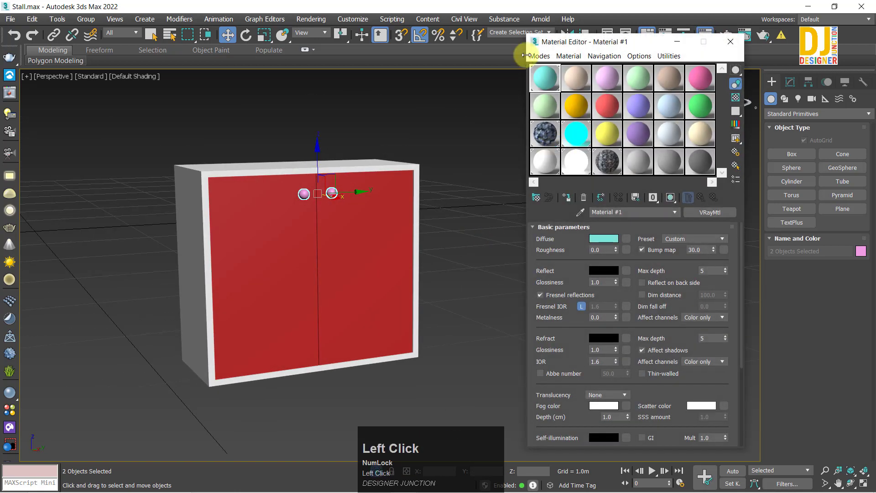
{"action": "left_click", "coordinate": [696, 211]}
{"action": "left_click", "coordinate": [124, 238]}
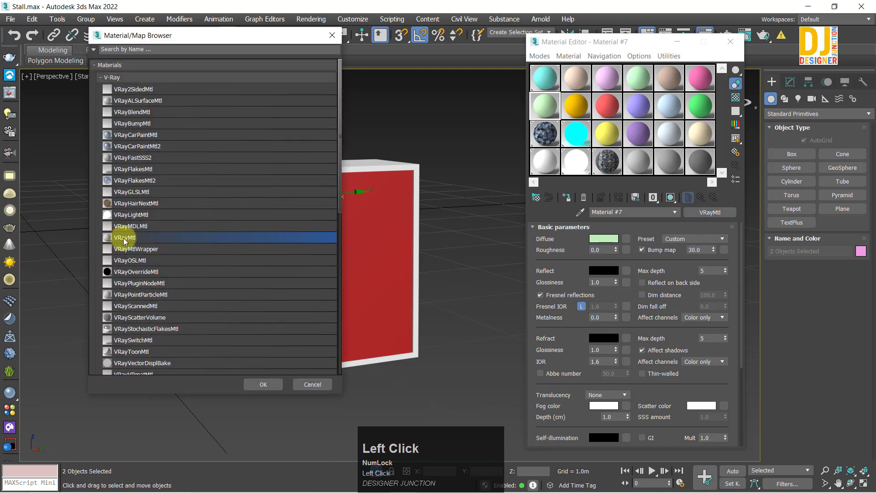
{"action": "double_click", "coordinate": [124, 238]}
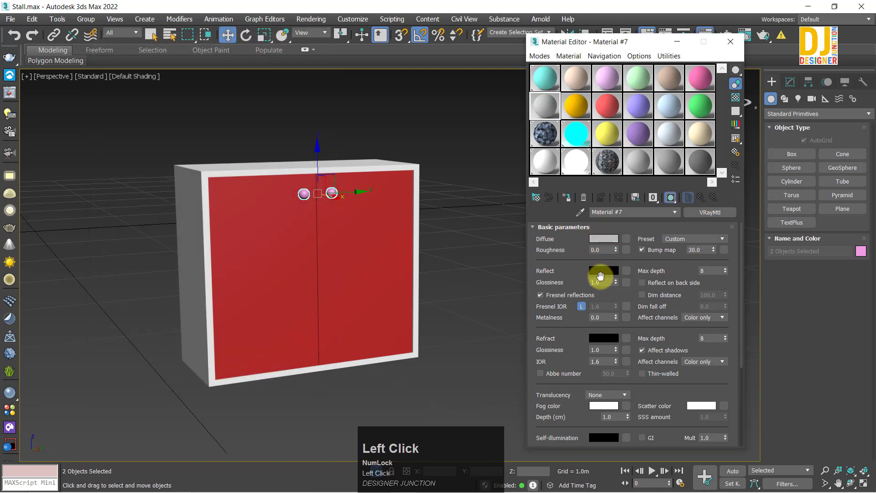
{"action": "left_click", "coordinate": [602, 271]}
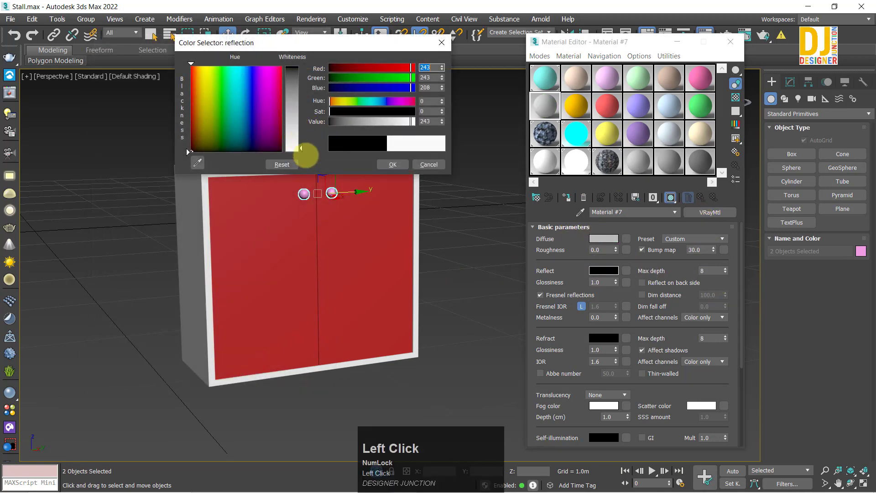
{"action": "left_click", "coordinate": [393, 163]}
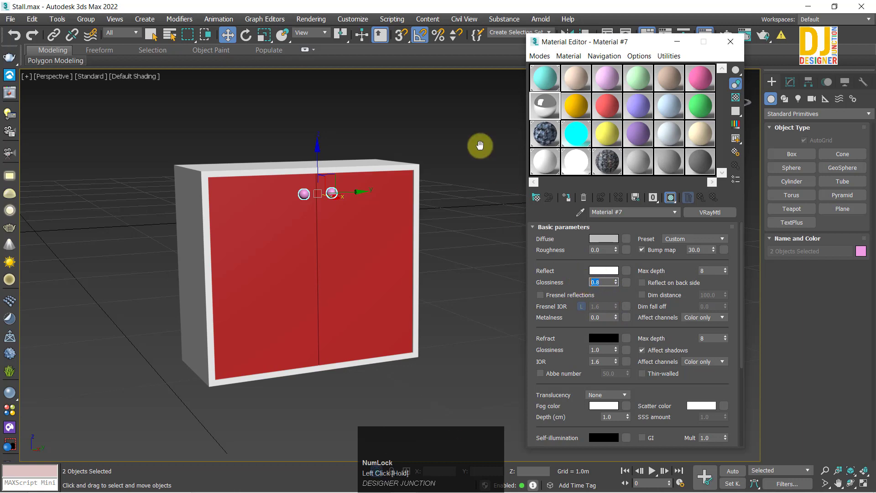
{"action": "left_click", "coordinate": [545, 78]}
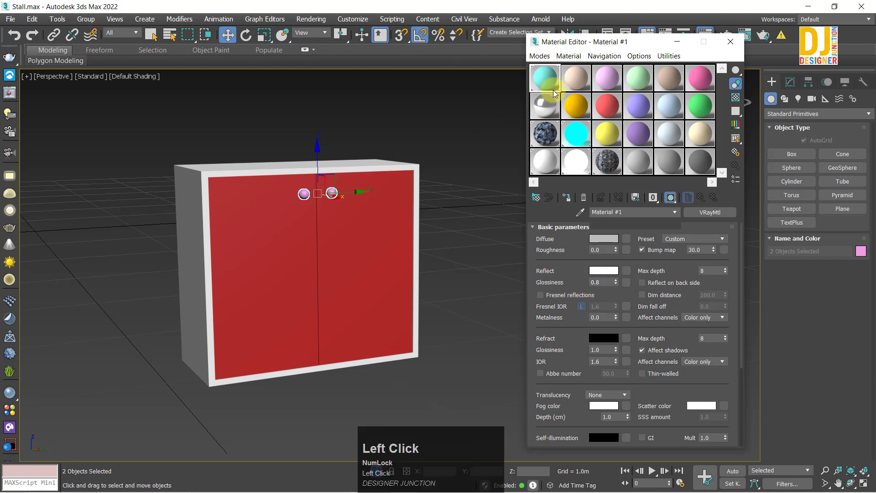
{"action": "left_click", "coordinate": [569, 198]}
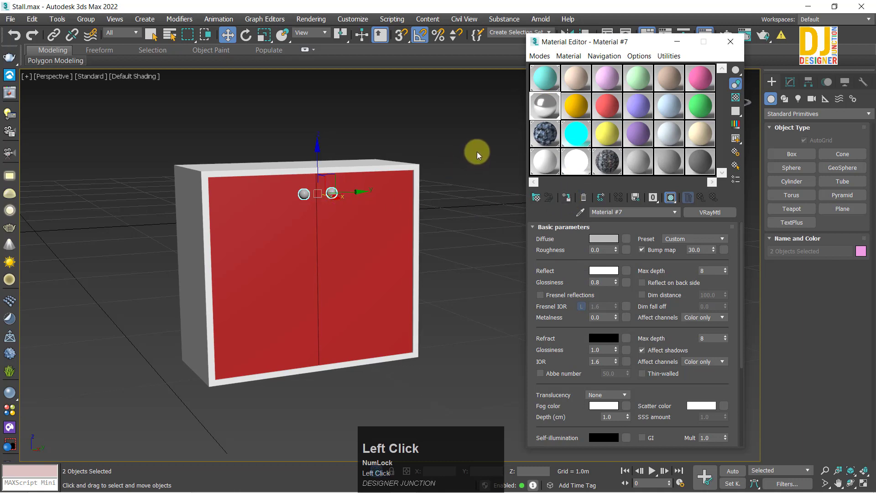
Apply the existing white material to both red cabinet doors and close the Material Editor.
{"action": "left_click", "coordinate": [510, 150]}
{"action": "left_click_drag", "start_coordinate": [552, 160], "coordinate": [373, 254]}
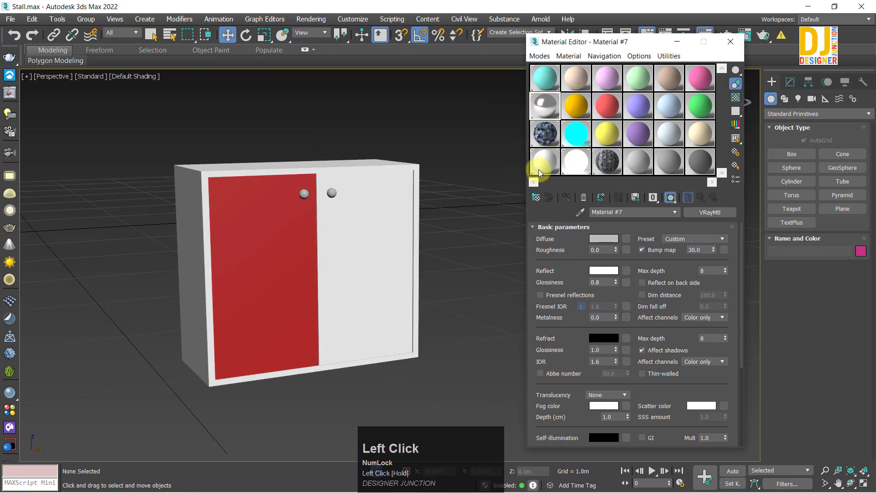
{"action": "left_click_drag", "start_coordinate": [255, 267], "coordinate": [255, 267]}
{"action": "left_click", "coordinate": [546, 80]}
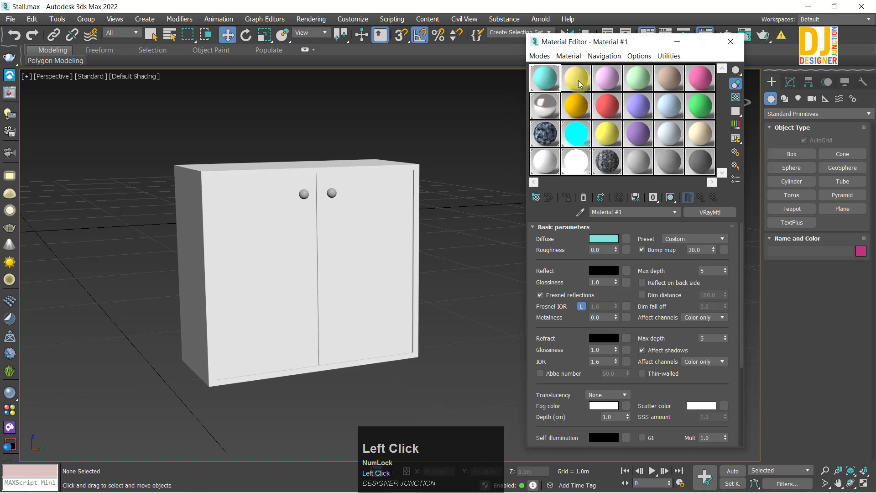
{"action": "left_click", "coordinate": [389, 281]}
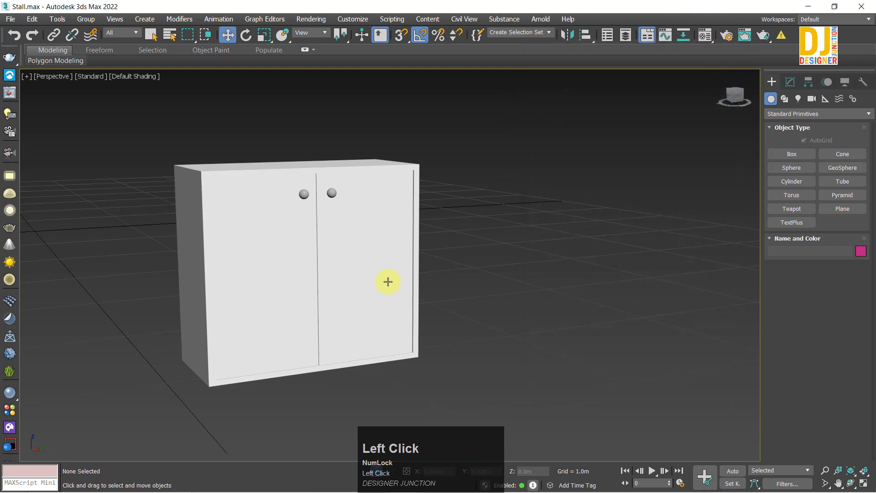
Group the five selected cabinet parts, including the two doors and knobs, under the default name.
{"action": "middle_click_drag", "start_coordinate": [389, 282], "coordinate": [313, 214], "text": "alt"}
{"action": "key", "text": "z"}
{"action": "middle_click_drag", "start_coordinate": [312, 258], "coordinate": [286, 328], "text": "alt"}
{"action": "middle_click_drag", "start_coordinate": [387, 345], "coordinate": [391, 385], "text": "alt"}
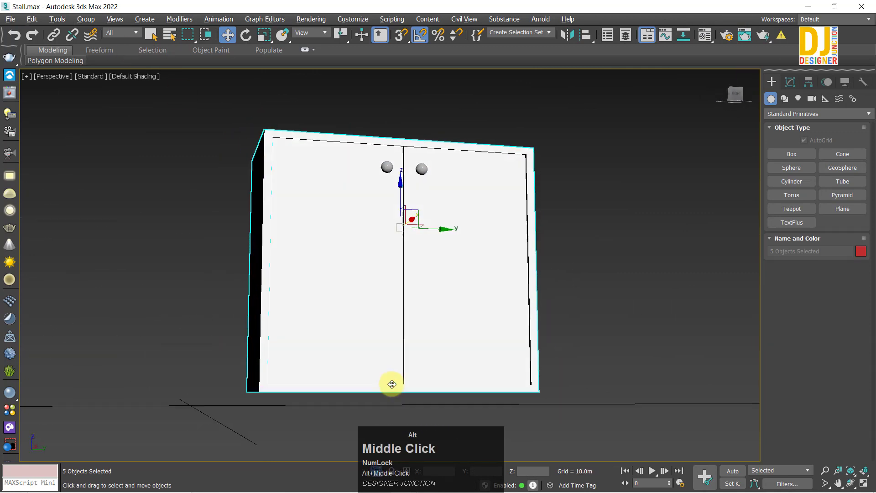
{"action": "left_click", "coordinate": [86, 18]}
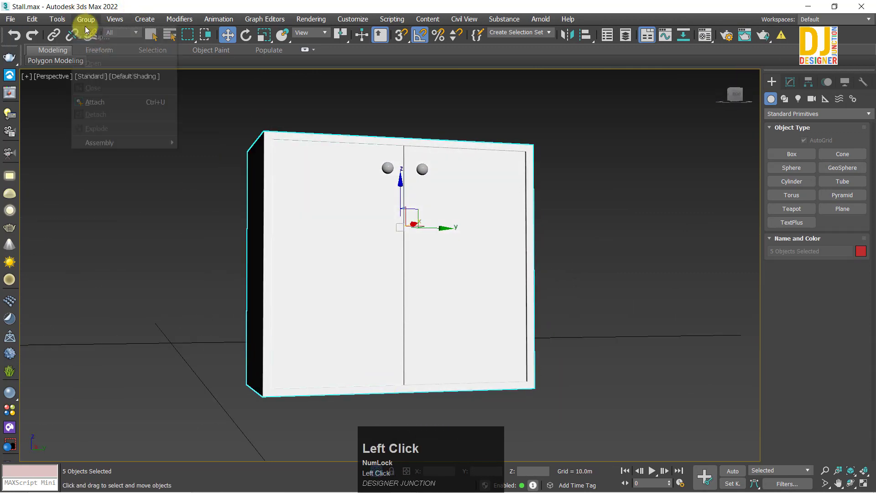
{"action": "left_click", "coordinate": [94, 32]}
{"action": "left_click", "coordinate": [434, 272]}
{"action": "middle_click_drag", "start_coordinate": [435, 279], "coordinate": [448, 295], "text": "alt"}
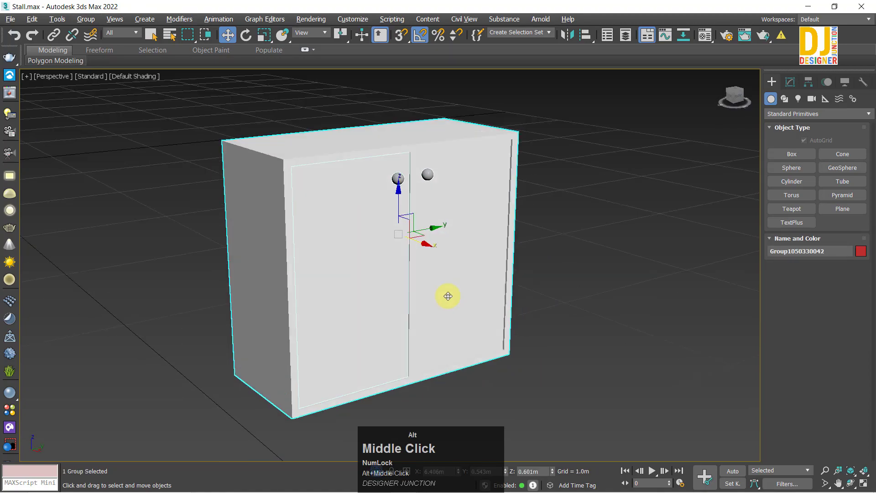
Exit isolation and delete the plain counter box and its base slab standing beside the cabinet.
{"action": "left_click", "coordinate": [379, 477]}
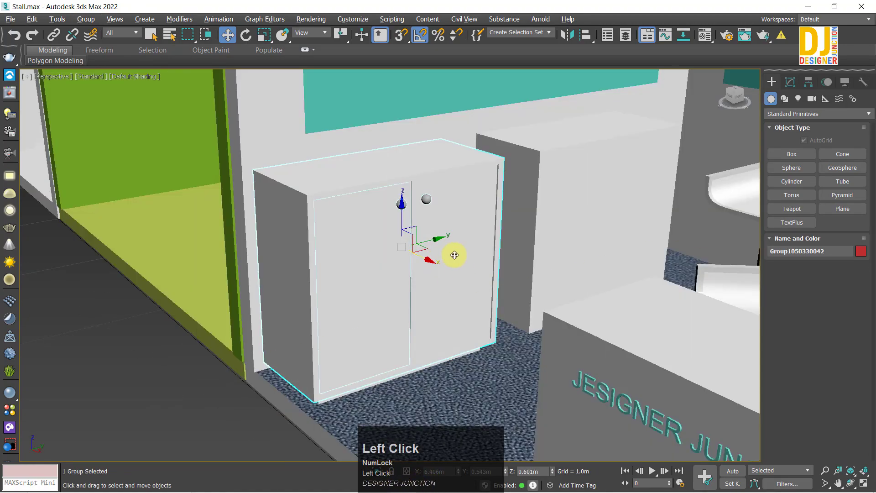
{"action": "middle_click_drag", "start_coordinate": [452, 251], "coordinate": [474, 210], "text": "alt"}
{"action": "left_click", "coordinate": [474, 210]}
{"action": "key", "text": "Delete"}
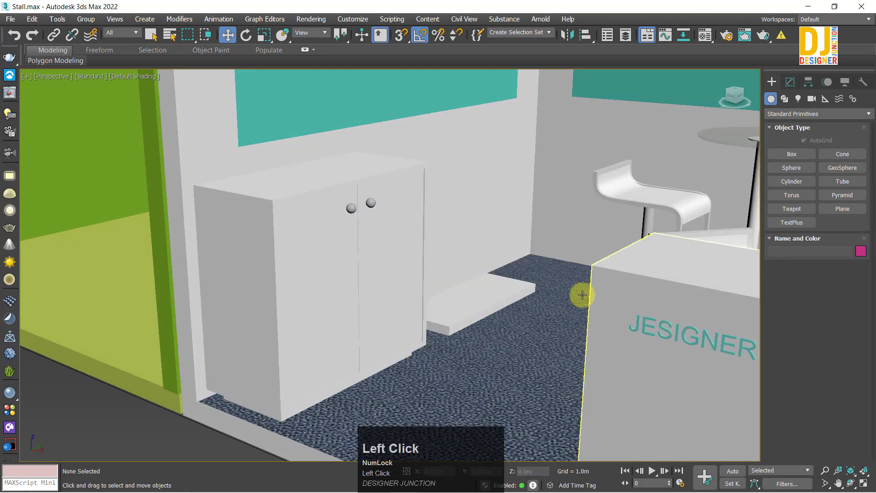
{"action": "left_click", "coordinate": [465, 303]}
{"action": "key", "text": "Delete"}
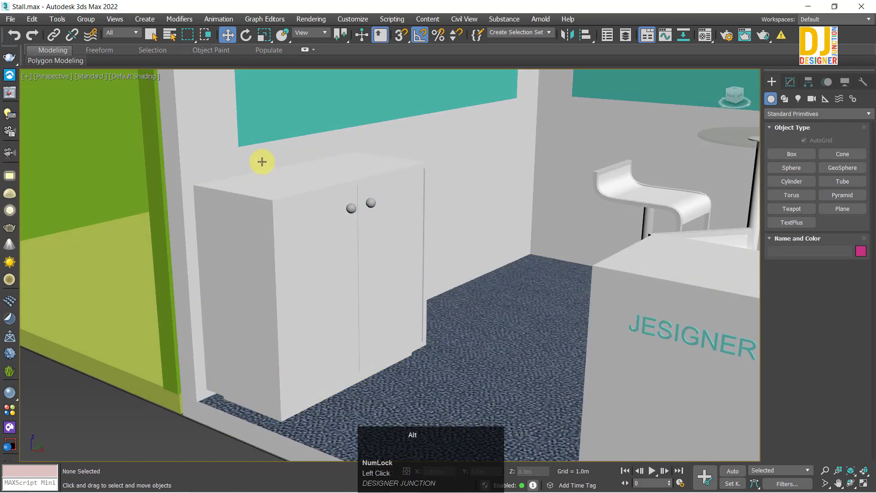
Select the grouped cabinet together with its base in the top view and frame them in perspective.
{"action": "key", "text": "alt+w"}
{"action": "key", "text": "alt+w"}
{"action": "scroll", "coordinate": [343, 249], "scroll_direction": "down", "scroll_amount": 12}
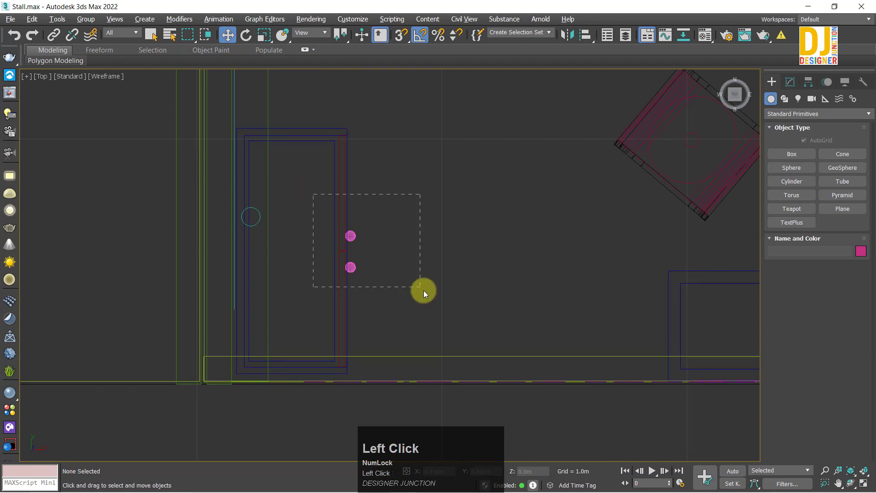
{"action": "left_click_drag", "start_coordinate": [423, 290], "coordinate": [425, 292]}
{"action": "scroll", "coordinate": [387, 261], "scroll_direction": "down", "scroll_amount": 4}
{"action": "key", "text": "alt+w"}
{"action": "key", "text": "alt+w"}
{"action": "key", "text": "z"}
{"action": "middle_click_drag", "start_coordinate": [426, 303], "coordinate": [421, 236], "text": "alt"}
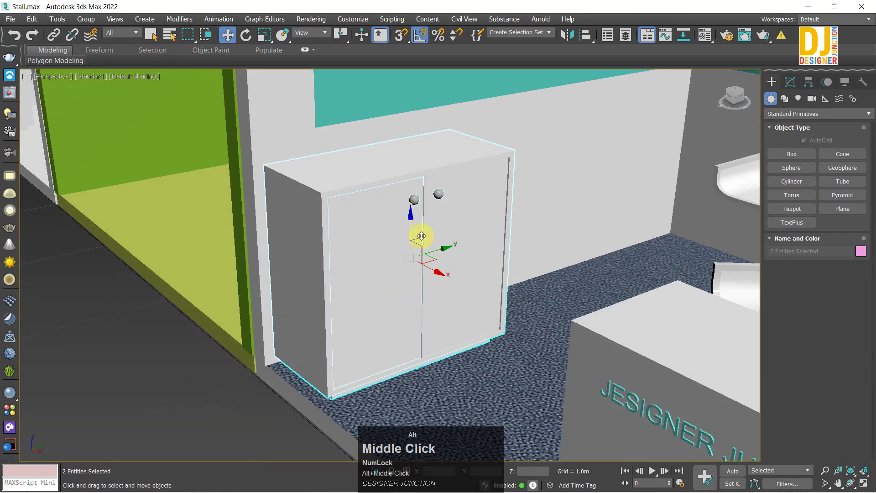
Examine the cabinet, its knobs and its base from several angles and in the front view.
{"action": "scroll", "coordinate": [422, 236], "scroll_direction": "up", "scroll_amount": 3}
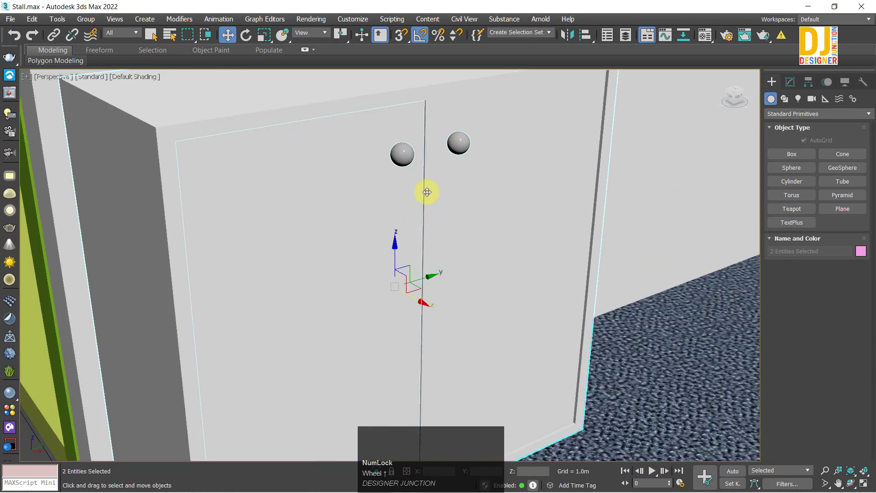
{"action": "scroll", "coordinate": [426, 183], "scroll_direction": "down", "scroll_amount": 5}
{"action": "middle_click_drag", "start_coordinate": [426, 170], "coordinate": [438, 160], "text": "alt"}
{"action": "scroll", "coordinate": [431, 187], "scroll_direction": "down", "scroll_amount": 2}
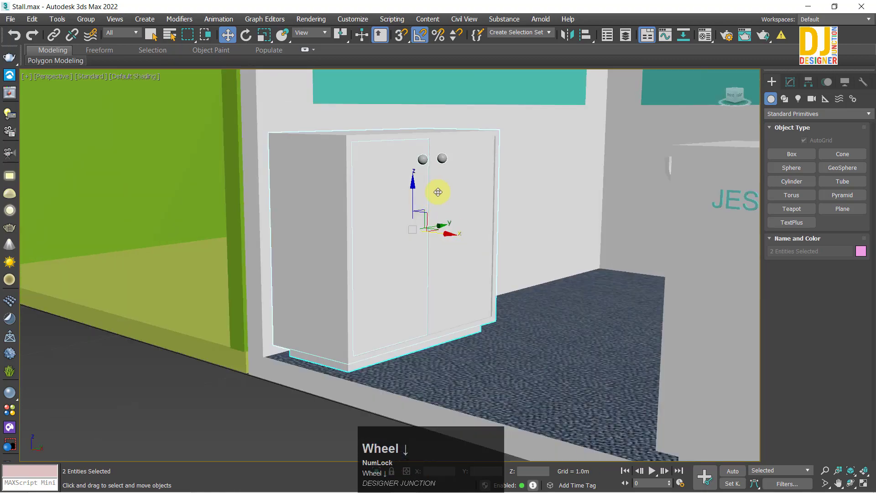
{"action": "middle_click_drag", "start_coordinate": [546, 299], "coordinate": [459, 303], "text": "alt"}
{"action": "key", "text": "alt+w"}
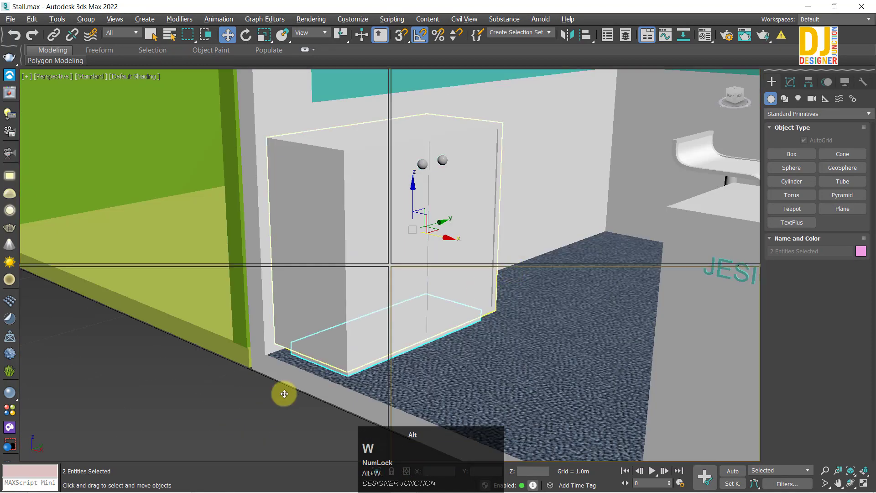
{"action": "key", "text": "z"}
{"action": "key", "text": "alt+w"}
{"action": "right_click", "coordinate": [595, 194]}
{"action": "key", "text": "alt+w"}
{"action": "key", "text": "z"}
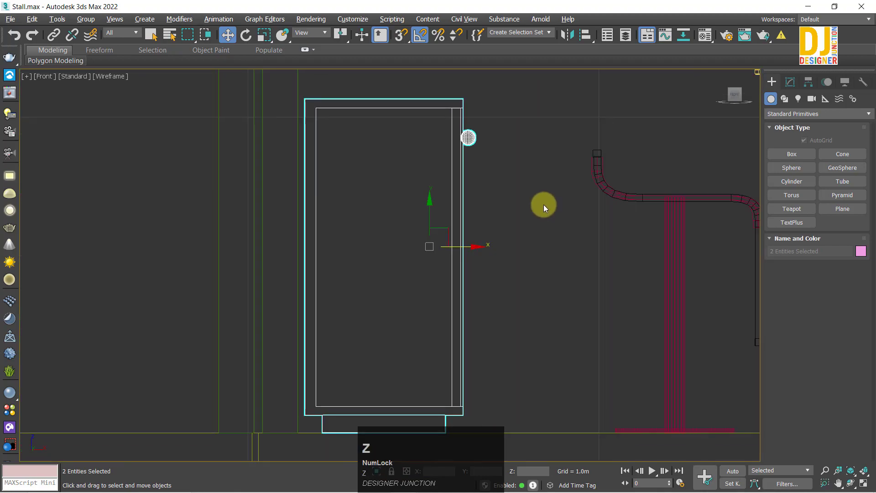
{"action": "key", "text": "alt+w"}
{"action": "right_click", "coordinate": [559, 367]}
{"action": "key", "text": "alt+w"}
{"action": "middle_click_drag", "start_coordinate": [555, 359], "coordinate": [553, 319], "text": "alt"}
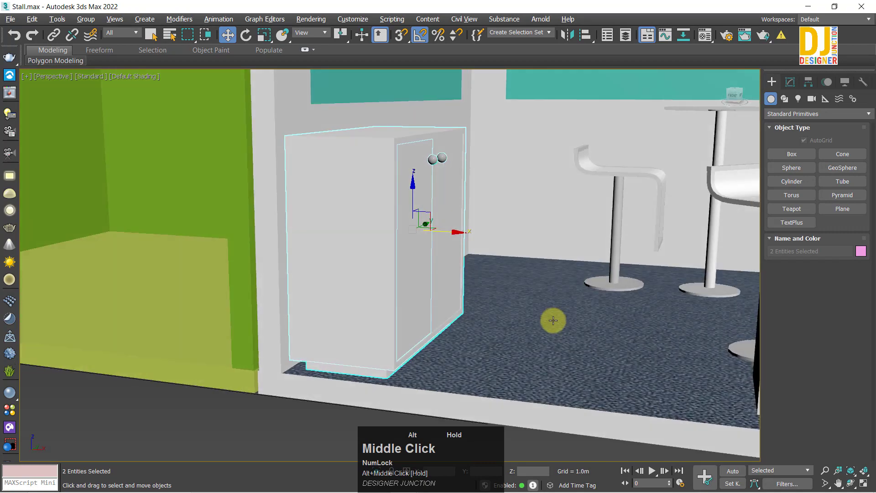
{"action": "middle_click_drag", "start_coordinate": [497, 315], "coordinate": [173, 56], "text": "alt"}
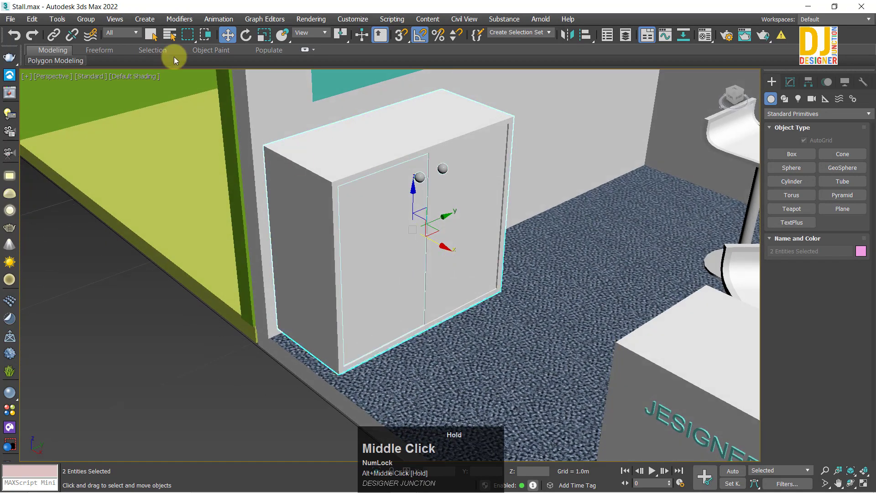
Open the cabinet group and set the door knob sphere's radius to 0.025 m.
{"action": "left_click", "coordinate": [83, 20]}
{"action": "left_click", "coordinate": [106, 68]}
{"action": "left_click", "coordinate": [442, 169]}
{"action": "middle_click_drag", "start_coordinate": [442, 169], "coordinate": [483, 155], "text": "alt"}
{"action": "left_click", "coordinate": [790, 82]}
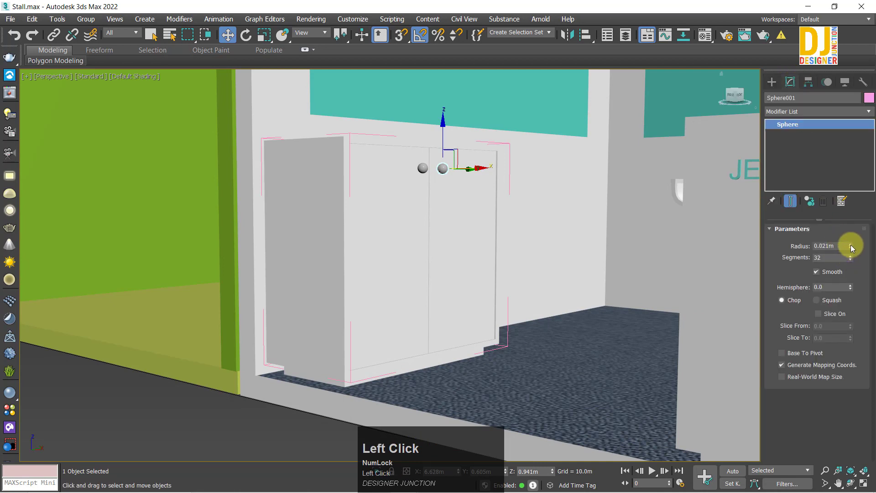
{"action": "left_click_drag", "start_coordinate": [851, 248], "coordinate": [849, 247]}
{"action": "key", "text": "ctrl+z"}
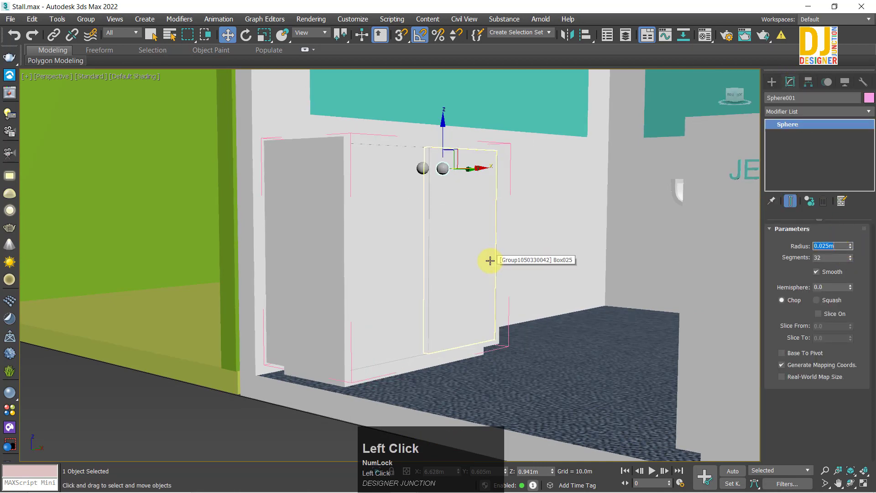
Move the right door's knob about 0.003 m toward the door seam and close the cabinet group.
{"action": "middle_click_drag", "start_coordinate": [443, 261], "coordinate": [415, 260], "text": "alt"}
{"action": "scroll", "coordinate": [446, 182], "scroll_direction": "up", "scroll_amount": 3}
{"action": "middle_click_drag", "start_coordinate": [446, 182], "coordinate": [479, 175], "text": "alt"}
{"action": "left_click_drag", "start_coordinate": [475, 173], "coordinate": [471, 173]}
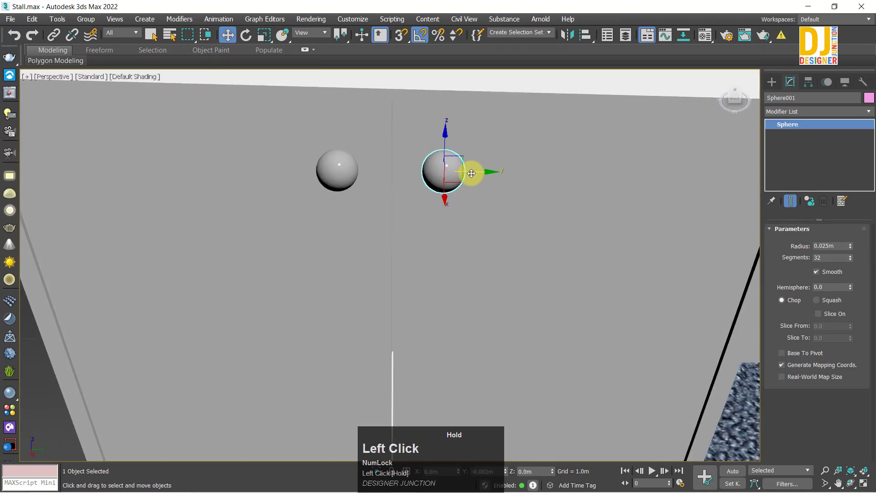
{"action": "left_click", "coordinate": [333, 164]}
{"action": "middle_click_drag", "start_coordinate": [377, 170], "coordinate": [130, 65], "text": "alt"}
{"action": "left_click", "coordinate": [83, 18]}
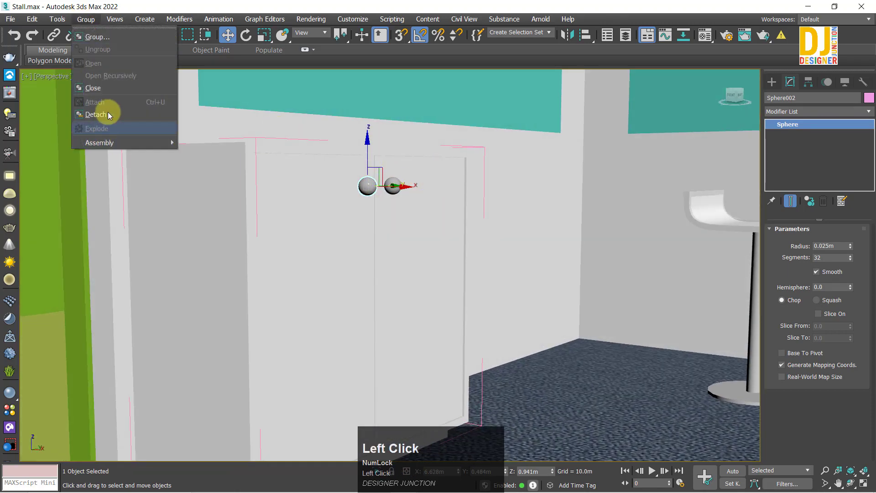
{"action": "left_click", "coordinate": [108, 111]}
Clone the cabinet group along the stall wall as two instances.
{"action": "scroll", "coordinate": [334, 235], "scroll_direction": "down", "scroll_amount": 5}
{"action": "mouse_move", "coordinate": [336, 237]}
{"action": "middle_mouse_down", "text": "alt"}
{"action": "mouse_move", "coordinate": [358, 248]}
{"action": "mouse_move", "coordinate": [352, 259]}
{"action": "mouse_move", "coordinate": [352, 231]}
{"action": "mouse_move", "coordinate": [358, 240]}
{"action": "middle_mouse_up", "text": "alt"}
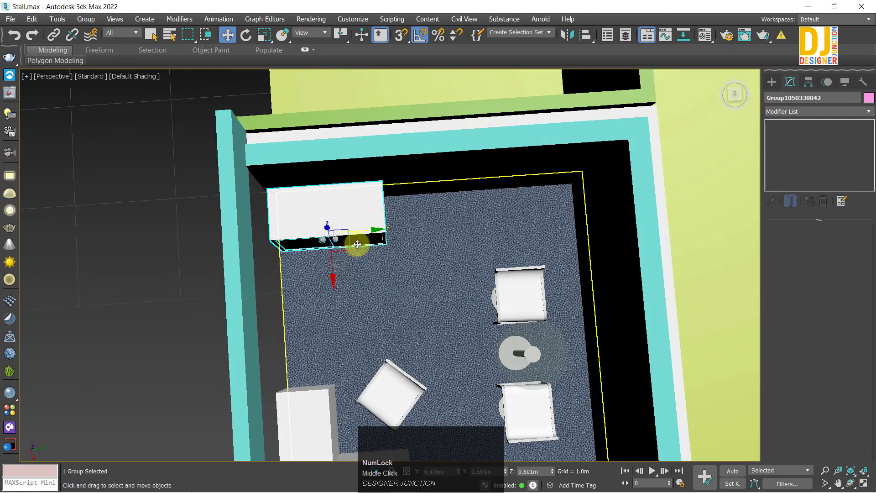
{"action": "left_click_drag", "start_coordinate": [364, 229], "coordinate": [488, 241], "text": "shift"}
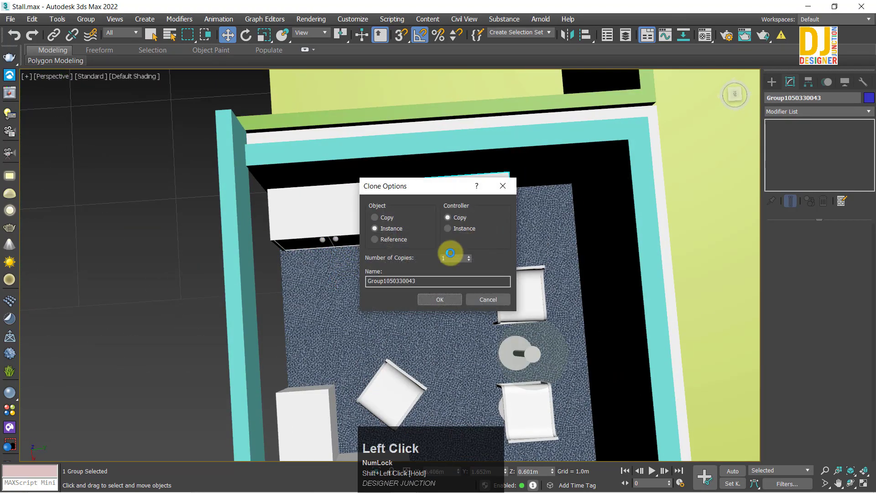
{"action": "left_click", "coordinate": [439, 299]}
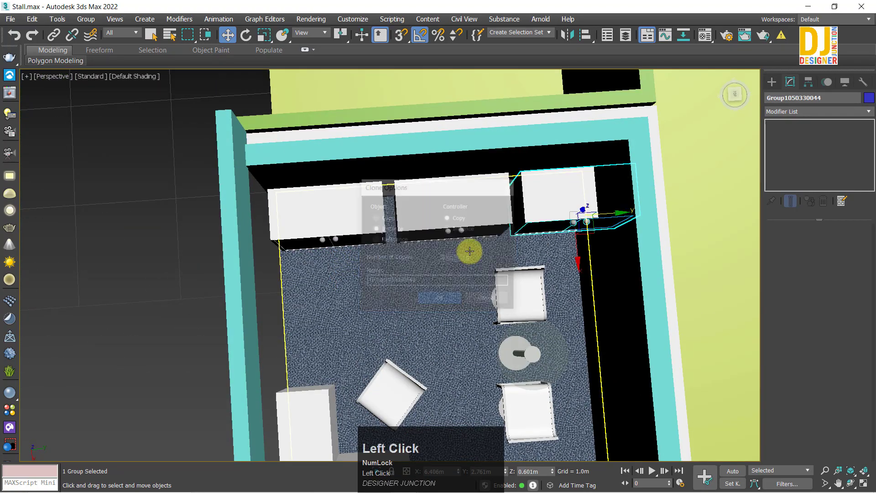
Try to move both cabinet copies flush against the original cabinet in the top view.
{"action": "mouse_move", "coordinate": [469, 251]}
{"action": "middle_mouse_down", "text": "alt"}
{"action": "mouse_move", "coordinate": [429, 211]}
{"action": "mouse_move", "coordinate": [403, 113]}
{"action": "mouse_move", "coordinate": [404, 130]}
{"action": "mouse_move", "coordinate": [394, 127]}
{"action": "middle_mouse_up", "text": "alt"}
{"action": "key", "text": "t"}
{"action": "scroll", "coordinate": [387, 202], "scroll_direction": "up", "scroll_amount": 3}
{"action": "left_click_drag", "start_coordinate": [440, 170], "coordinate": [404, 221]}
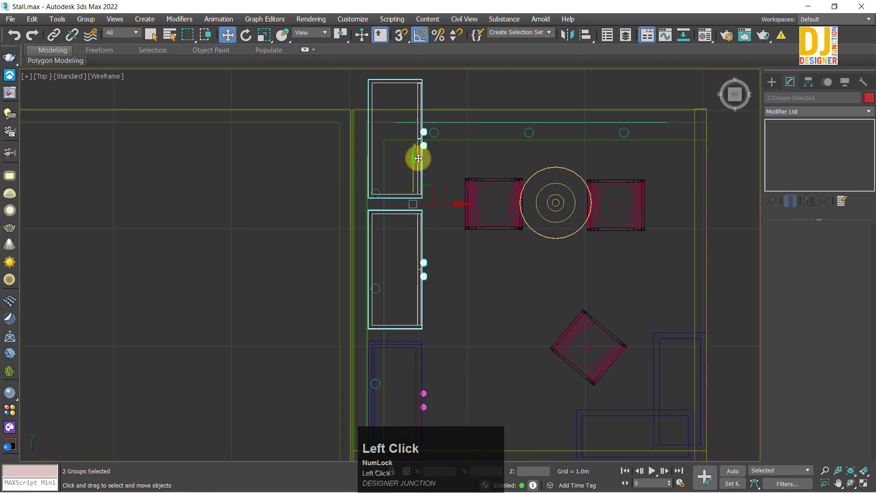
{"action": "left_click_drag", "start_coordinate": [417, 163], "coordinate": [442, 163]}
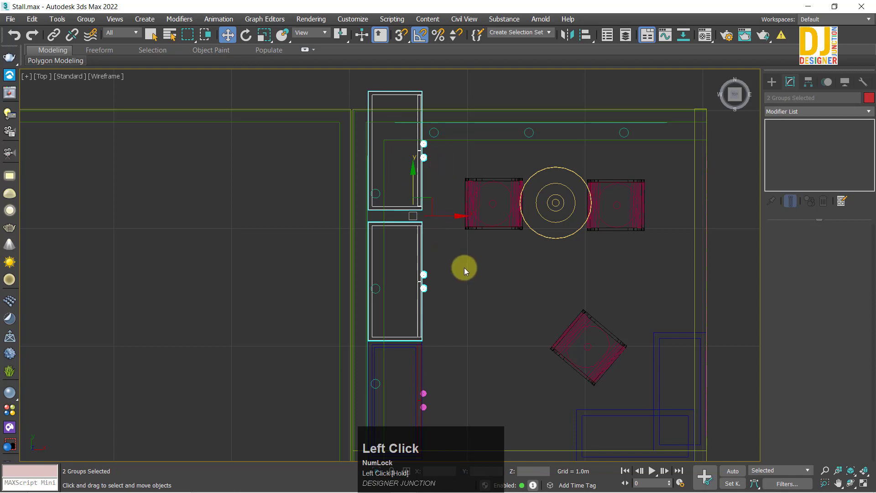
{"action": "left_click_drag", "start_coordinate": [464, 267], "coordinate": [468, 265]}
{"action": "key", "text": "ctrl+z"}
Delete the farthest cabinet copy and move the remaining copy slightly farther from the original along the wall.
{"action": "left_click_drag", "start_coordinate": [444, 190], "coordinate": [416, 167]}
{"action": "key", "text": "Delete"}
{"action": "left_click_drag", "start_coordinate": [400, 204], "coordinate": [428, 252]}
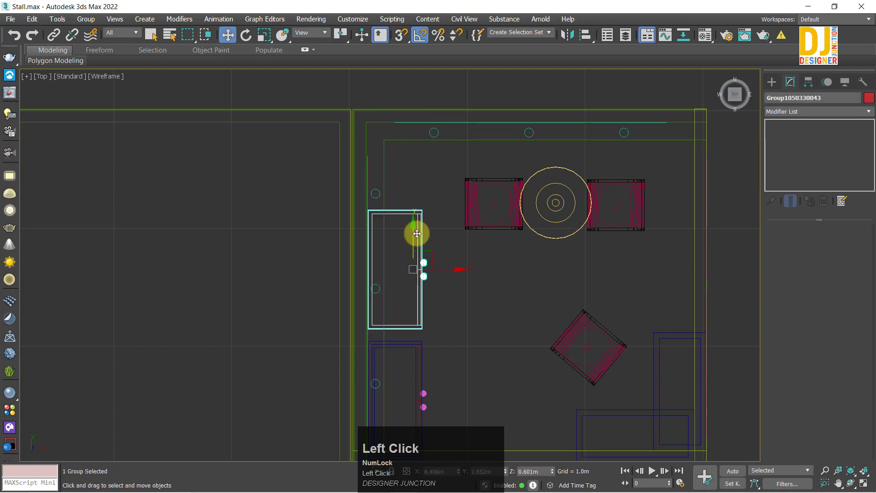
{"action": "left_click", "coordinate": [471, 301]}
Review the furnished corner stall and the overall layout of the stall rows in perspective.
{"action": "key", "text": "alt+w"}
{"action": "key", "text": "alt+w"}
{"action": "middle_click_drag", "start_coordinate": [528, 357], "coordinate": [336, 297], "text": "alt"}
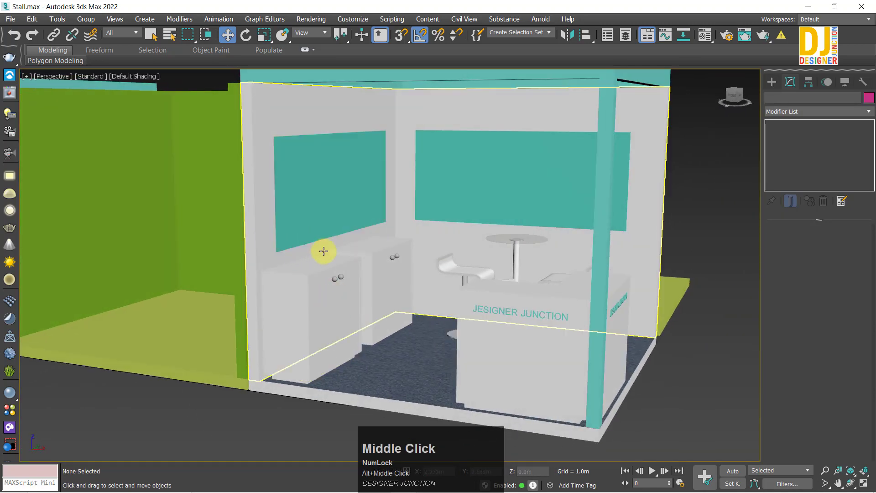
{"action": "middle_click_drag", "start_coordinate": [389, 250], "coordinate": [484, 346], "text": "alt"}
{"action": "scroll", "coordinate": [412, 261], "scroll_direction": "down", "scroll_amount": 5, "text": "alt"}
{"action": "left_click", "coordinate": [553, 333]}
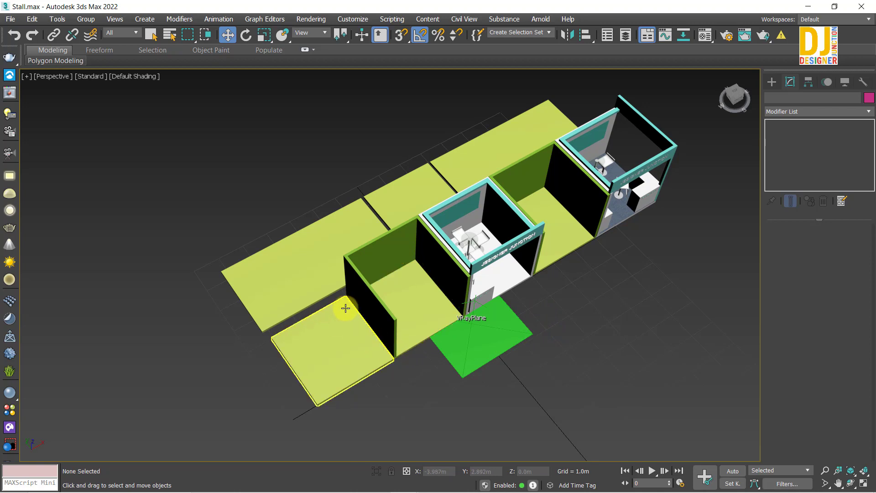
{"action": "middle_click", "coordinate": [445, 323], "text": "alt"}
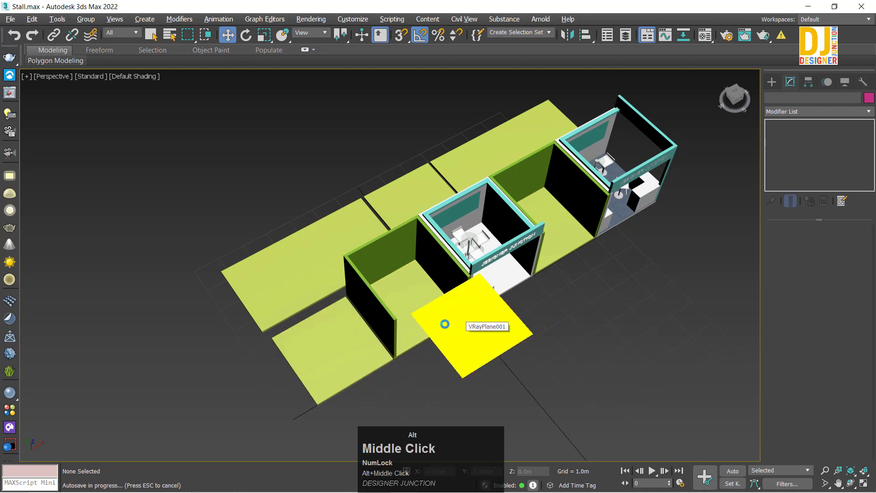
{"action": "middle_click_drag", "start_coordinate": [472, 336], "coordinate": [282, 275], "text": "alt"}
Move the three rear floor platforms together along Y until they meet the front row of stalls.
{"action": "left_click", "coordinate": [242, 235]}
{"action": "key", "text": "z"}
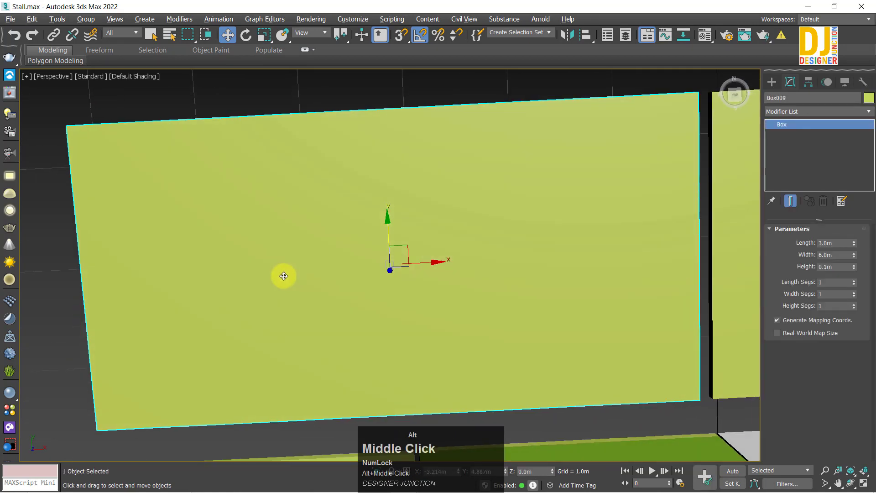
{"action": "key", "text": "alt+w"}
{"action": "middle_click", "coordinate": [215, 196]}
{"action": "key", "text": "alt+w"}
{"action": "key", "text": "z"}
{"action": "scroll", "coordinate": [256, 210], "scroll_direction": "down", "scroll_amount": 6}
{"action": "scroll", "coordinate": [258, 212], "scroll_direction": "down", "scroll_amount": 2}
{"action": "left_click", "coordinate": [131, 228]}
{"action": "scroll", "coordinate": [246, 183], "scroll_direction": "up", "scroll_amount": 4}
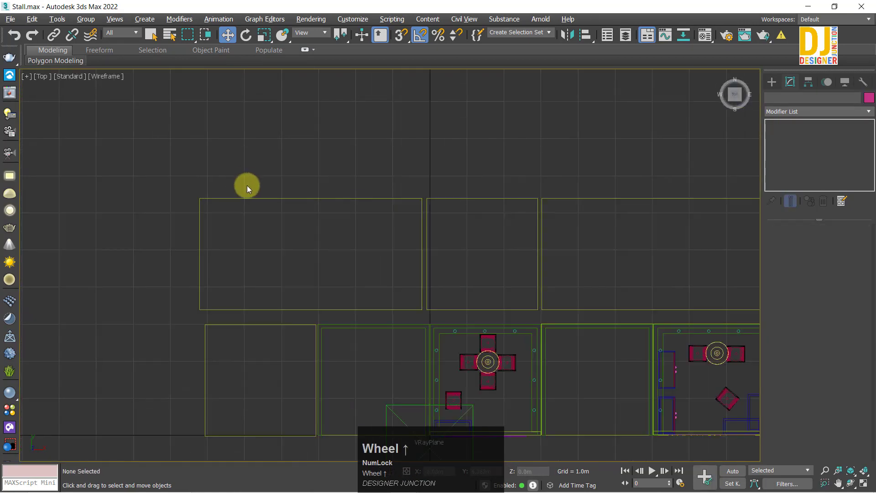
{"action": "middle_click_drag", "start_coordinate": [247, 185], "coordinate": [225, 156]}
{"action": "left_click_drag", "start_coordinate": [225, 324], "coordinate": [225, 323]}
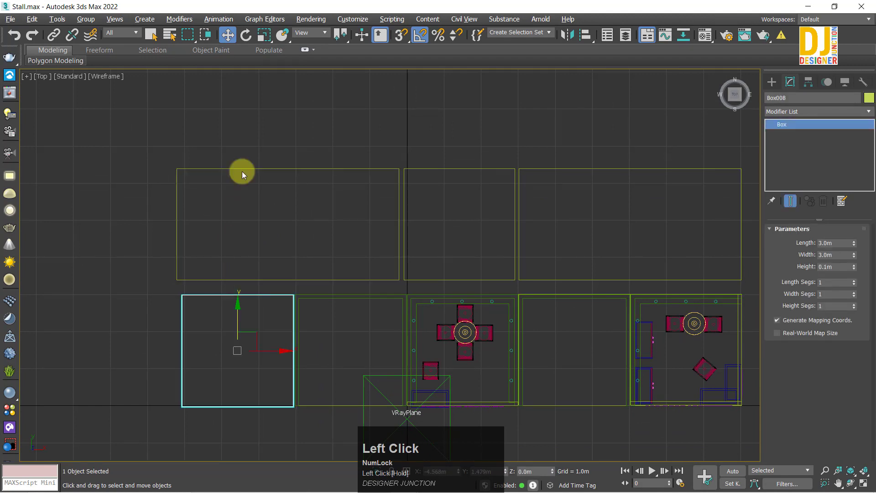
{"action": "left_click", "coordinate": [241, 171]}
{"action": "left_click_drag", "start_coordinate": [721, 248], "coordinate": [722, 247]}
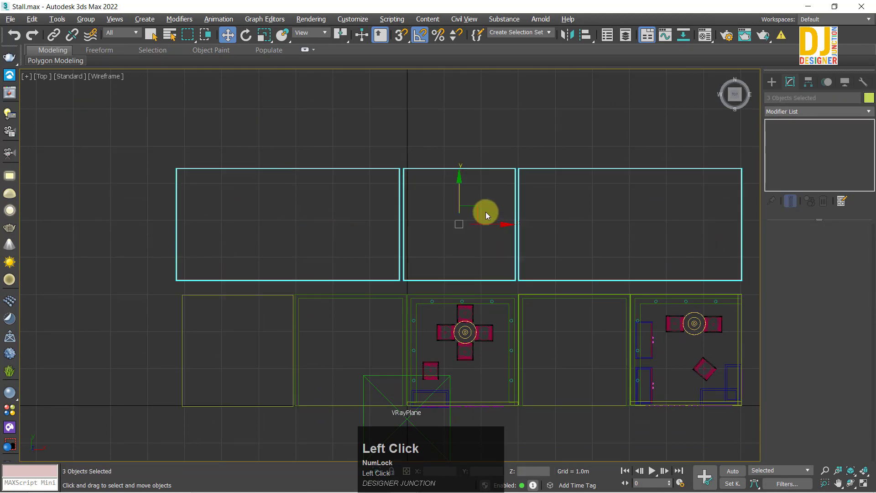
{"action": "left_click_drag", "start_coordinate": [462, 195], "coordinate": [451, 210]}
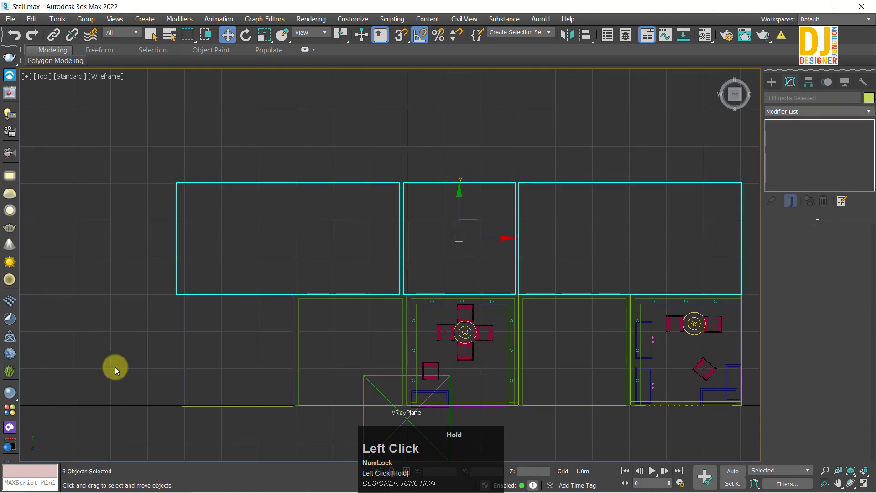
Shift the 6 m rear platform and the adjoining 3 m middle platform along X to align with the front stalls.
{"action": "left_click", "coordinate": [143, 299]}
{"action": "left_click_drag", "start_coordinate": [336, 266], "coordinate": [336, 266]}
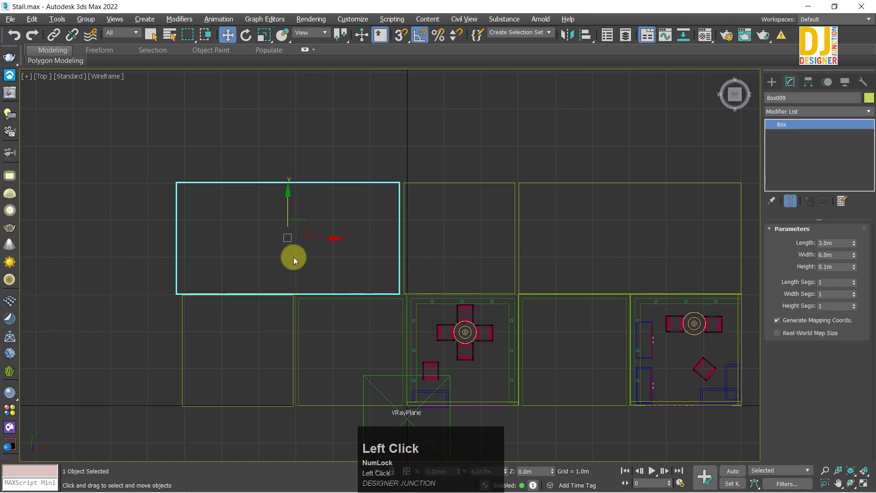
{"action": "scroll", "coordinate": [296, 252], "scroll_direction": "up", "scroll_amount": 3}
{"action": "left_click_drag", "start_coordinate": [325, 224], "coordinate": [341, 224]}
{"action": "middle_click_drag", "start_coordinate": [544, 203], "coordinate": [392, 227]}
{"action": "left_click_drag", "start_coordinate": [473, 133], "coordinate": [581, 231]}
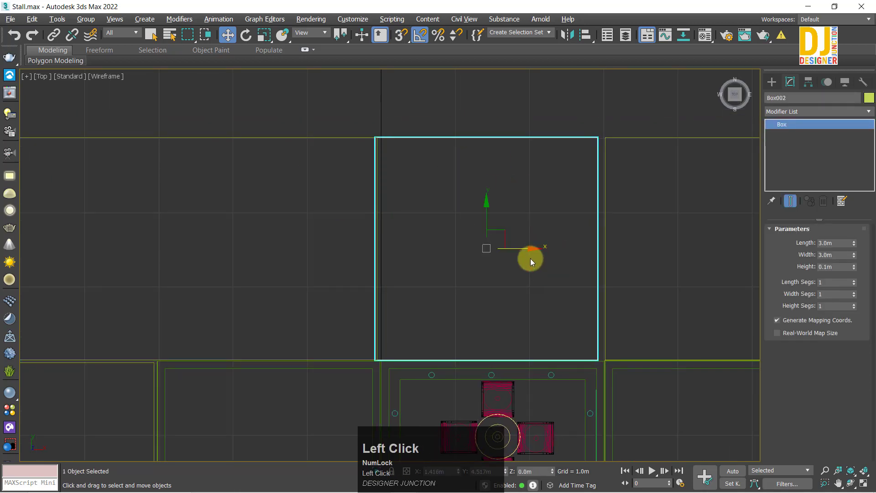
{"action": "left_click_drag", "start_coordinate": [529, 247], "coordinate": [533, 247]}
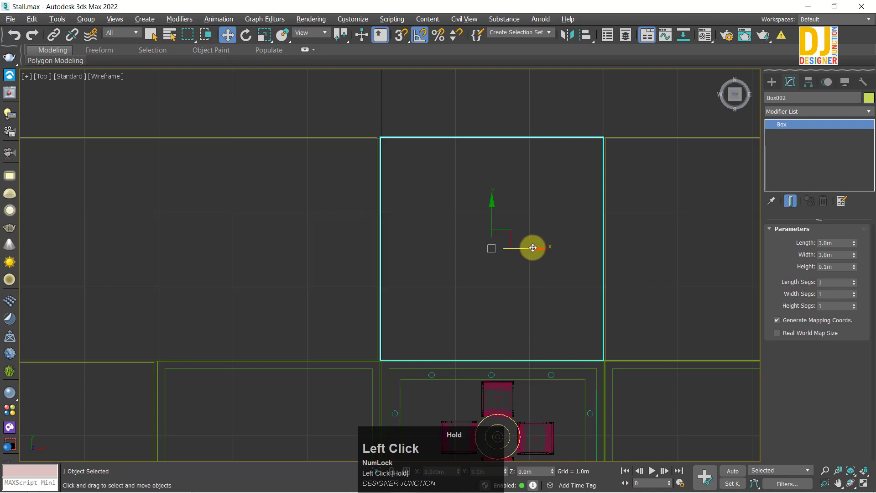
Shift the 3 m middle rear platform slightly along X to even its gaps with the neighbouring 6 m platforms.
{"action": "scroll", "coordinate": [481, 223], "scroll_direction": "down", "scroll_amount": 3}
{"action": "left_click", "coordinate": [523, 131]}
{"action": "middle_click_drag", "start_coordinate": [523, 131], "coordinate": [223, 273]}
{"action": "middle_click_drag", "start_coordinate": [375, 100], "coordinate": [362, 111]}
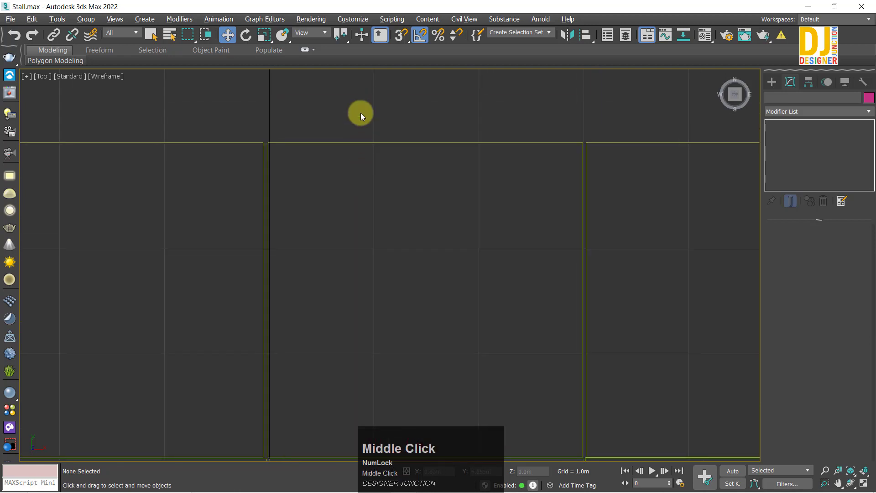
{"action": "left_click", "coordinate": [428, 280]}
{"action": "left_click_drag", "start_coordinate": [458, 302], "coordinate": [458, 305]}
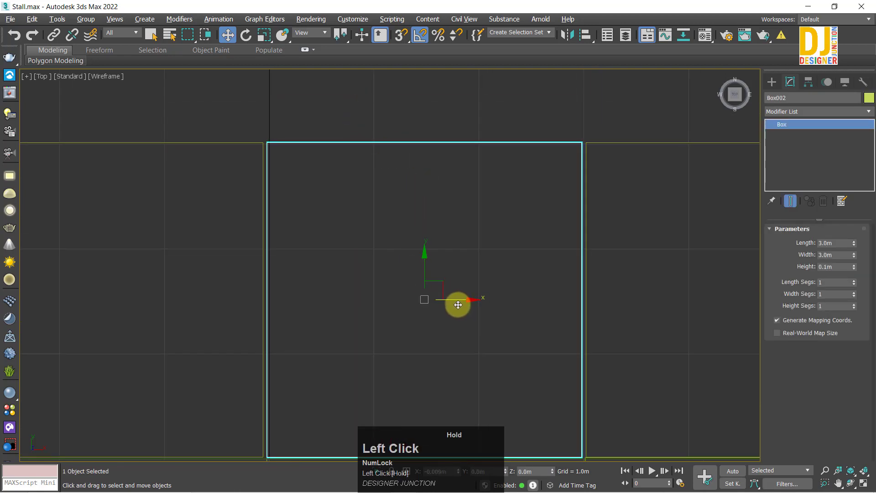
{"action": "scroll", "coordinate": [361, 205], "scroll_direction": "down", "scroll_amount": 4}
{"action": "left_click", "coordinate": [430, 90]}
{"action": "scroll", "coordinate": [202, 290], "scroll_direction": "up", "scroll_amount": 1}
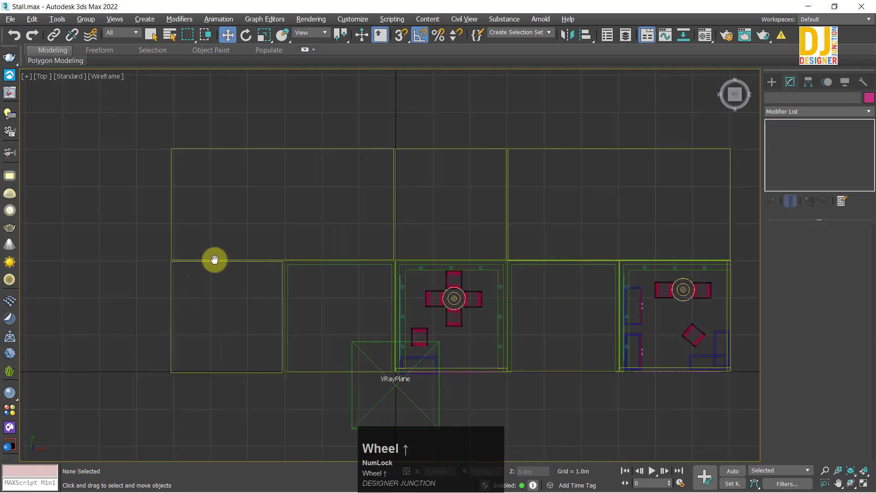
Examine the arrangement of the end platforms and the 6 m rear platform in the top view.
{"action": "middle_click_drag", "start_coordinate": [215, 260], "coordinate": [351, 273]}
{"action": "middle_click_drag", "start_coordinate": [366, 335], "coordinate": [277, 321]}
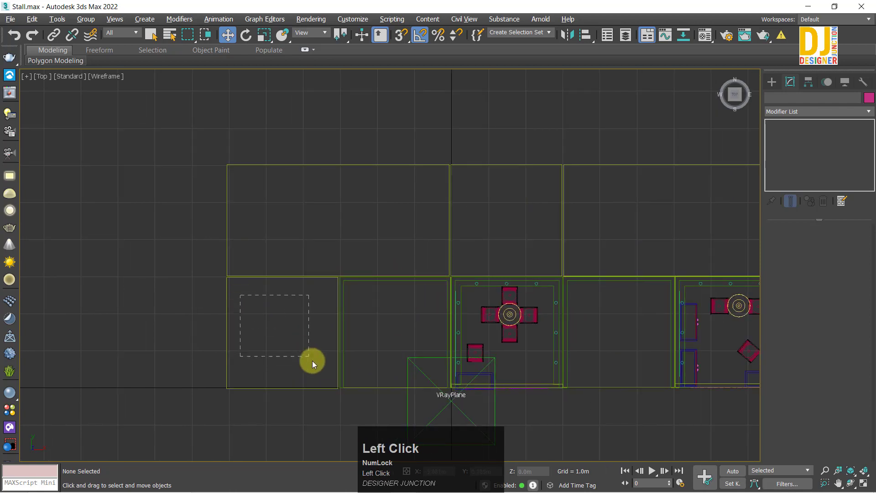
{"action": "left_click_drag", "start_coordinate": [318, 368], "coordinate": [319, 369]}
{"action": "left_click_drag", "start_coordinate": [273, 111], "coordinate": [360, 262]}
{"action": "left_click", "coordinate": [246, 202]}
{"action": "left_click_drag", "start_coordinate": [286, 265], "coordinate": [289, 313]}
{"action": "left_click", "coordinate": [143, 238]}
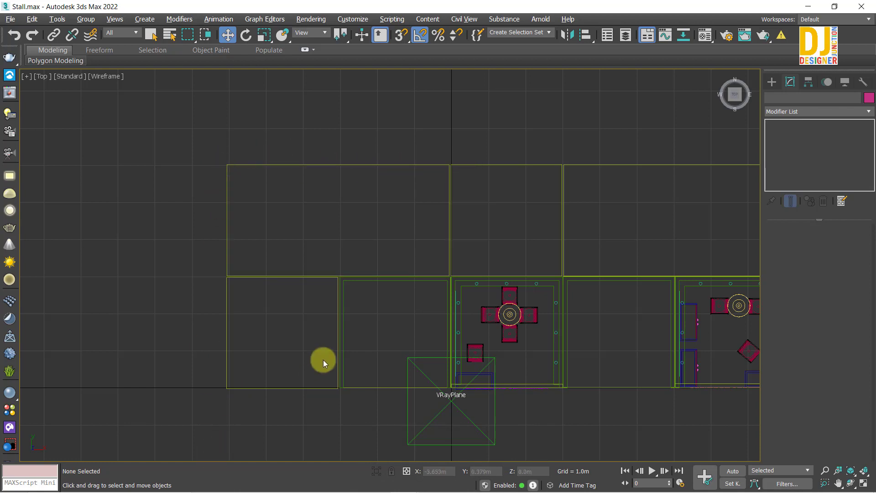
{"action": "left_click", "coordinate": [361, 223]}
{"action": "middle_click_drag", "start_coordinate": [357, 245], "coordinate": [223, 227]}
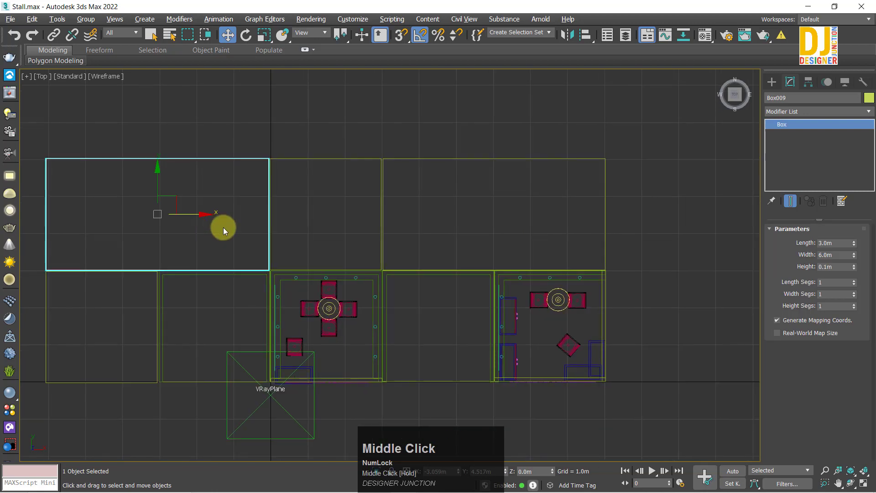
{"action": "left_click", "coordinate": [207, 141]}
{"action": "middle_click_drag", "start_coordinate": [225, 168], "coordinate": [253, 184]}
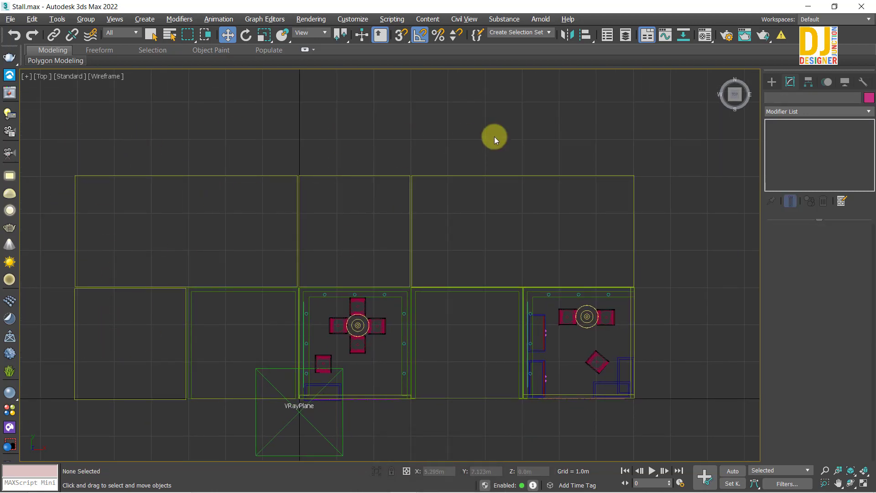
Clone the 6 m rear platform behind the corner stall as one instance beyond the row's end and rotate it -80 degrees about Z.
{"action": "left_click", "coordinate": [568, 236]}
{"action": "middle_click_drag", "start_coordinate": [569, 236], "coordinate": [406, 223]}
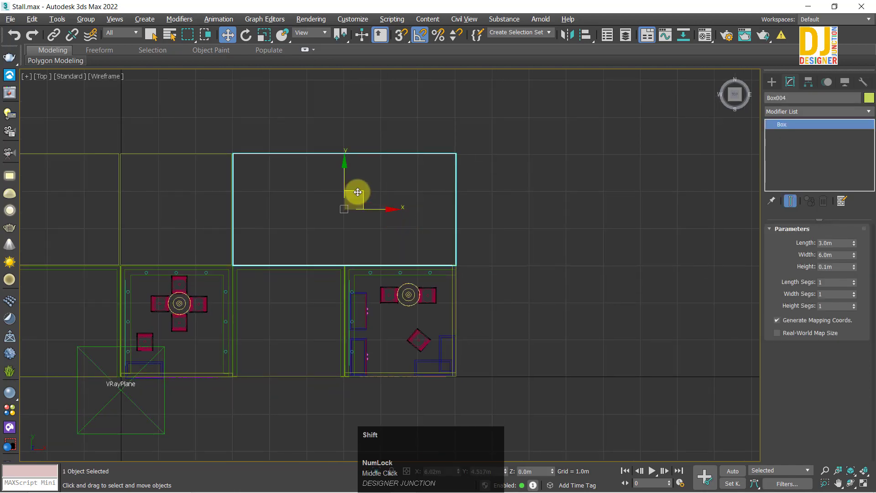
{"action": "left_click_drag", "start_coordinate": [358, 192], "coordinate": [552, 231], "text": "shift"}
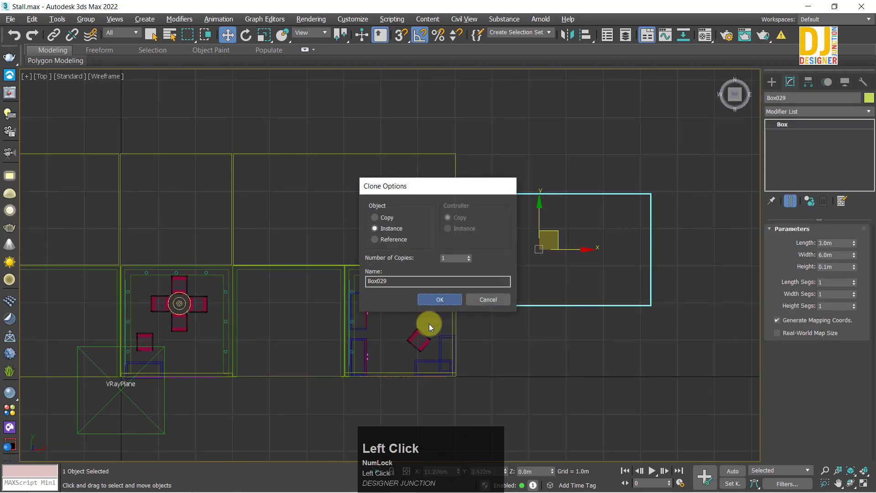
{"action": "key", "text": "e"}
{"action": "left_click_drag", "start_coordinate": [593, 245], "coordinate": [583, 287]}
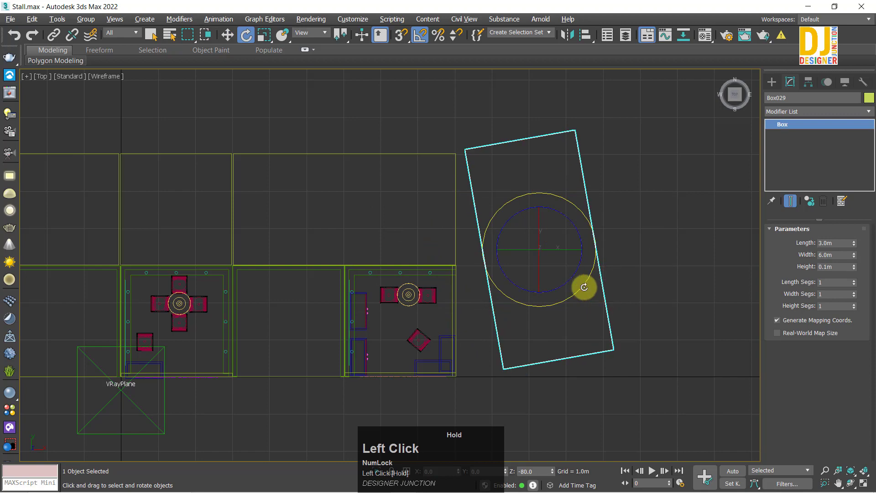
{"action": "key", "text": "alt+w"}
{"action": "key", "text": "alt+w"}
{"action": "key", "text": "z"}
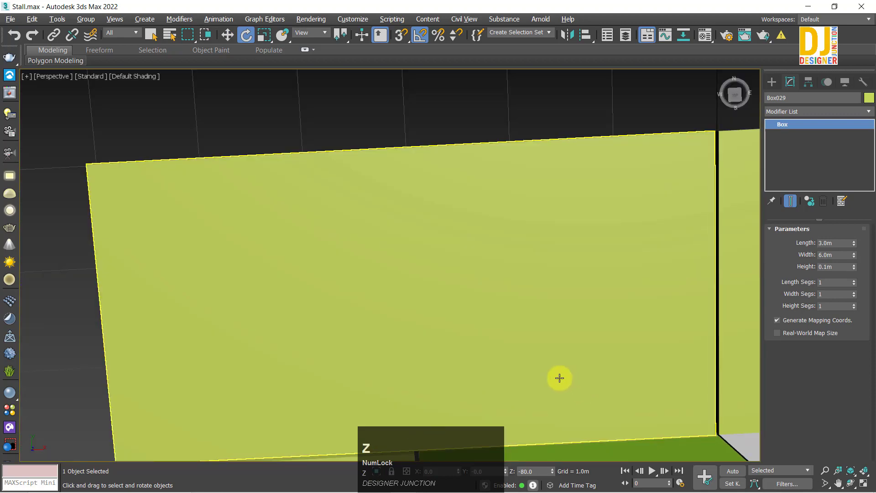
{"action": "middle_click_drag", "start_coordinate": [538, 358], "coordinate": [423, 316], "text": "alt"}
{"action": "left_click_drag", "start_coordinate": [399, 299], "coordinate": [401, 299]}
{"action": "key", "text": "w"}
{"action": "middle_click_drag", "start_coordinate": [403, 299], "coordinate": [384, 297], "text": "alt"}
{"action": "left_click_drag", "start_coordinate": [411, 252], "coordinate": [383, 266]}
{"action": "key", "text": "alt+w"}
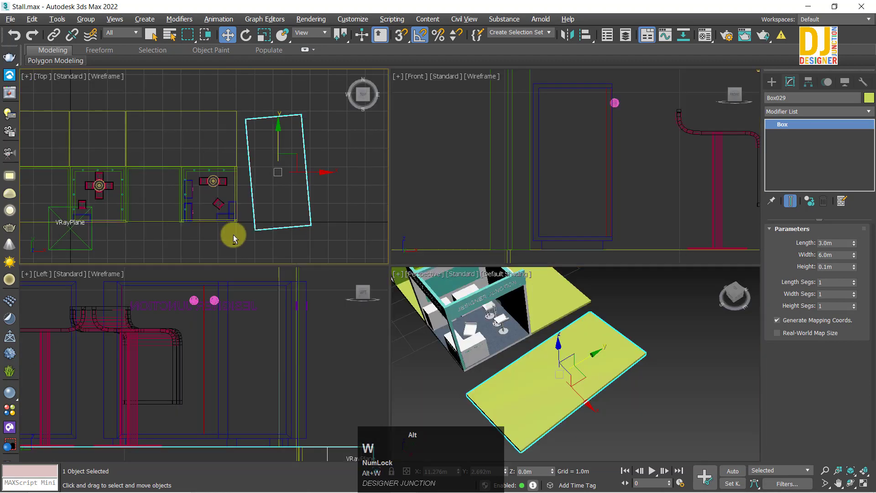
Rotate the copied platform perpendicular to the stall rows and move it close against the open side of the corner stall.
{"action": "key", "text": "alt+w"}
{"action": "key", "text": "z"}
{"action": "key", "text": "e"}
{"action": "left_click_drag", "start_coordinate": [447, 259], "coordinate": [364, 231]}
{"action": "key", "text": "w"}
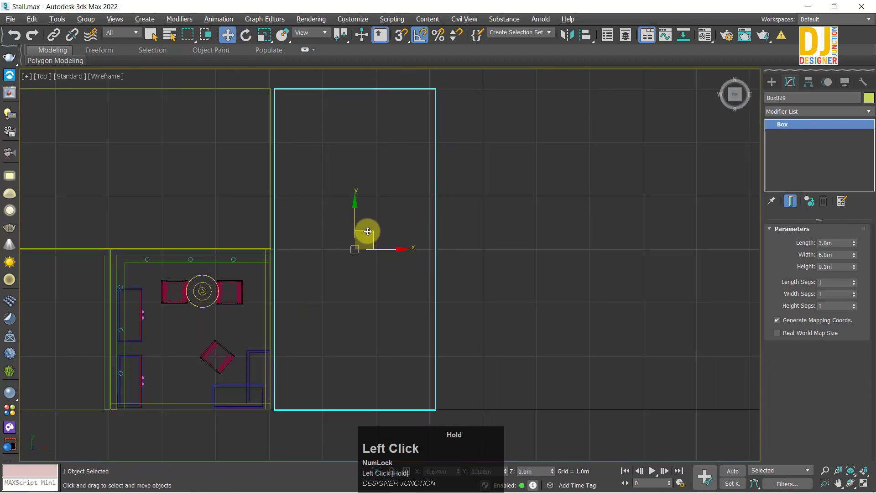
Review the rotated platform copy beside the corner stall in perspective and delete it.
{"action": "key", "text": "alt+w"}
{"action": "key", "text": "alt+w"}
{"action": "middle_click_drag", "start_coordinate": [610, 391], "coordinate": [407, 275]}
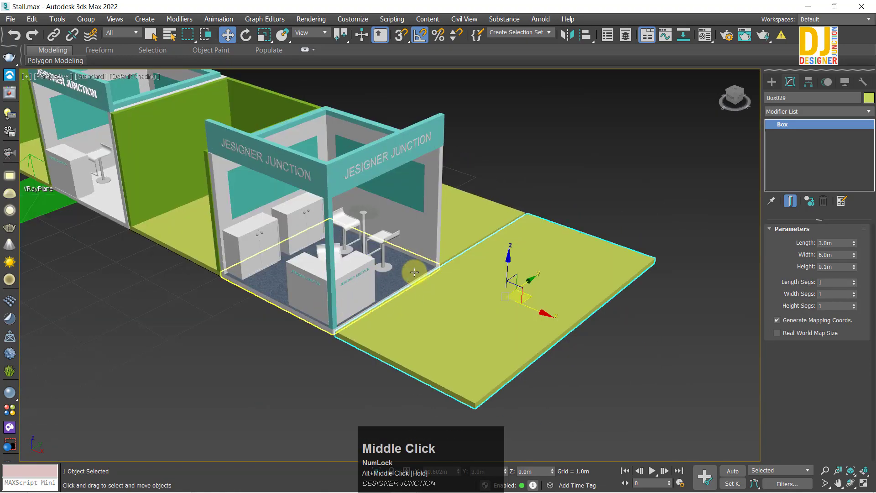
{"action": "left_click", "coordinate": [578, 370]}
{"action": "middle_click_drag", "start_coordinate": [524, 283], "coordinate": [388, 306], "text": "alt"}
{"action": "middle_click_drag", "start_coordinate": [388, 306], "coordinate": [380, 230]}
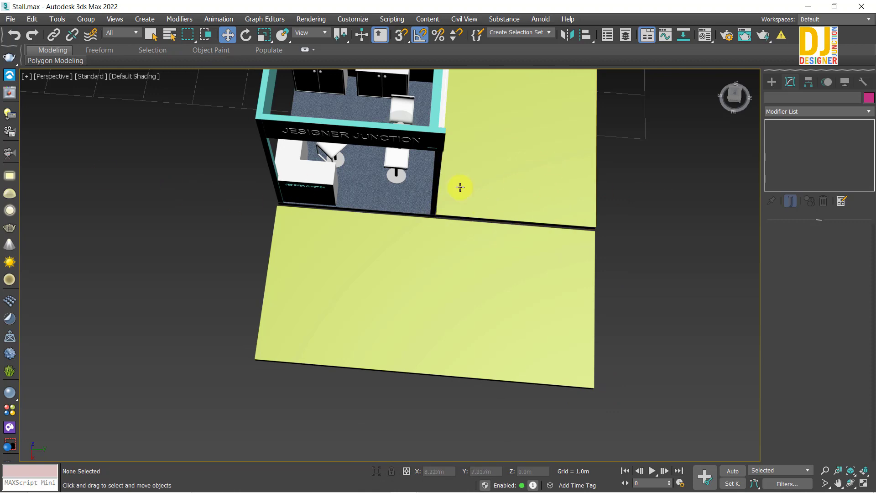
{"action": "middle_click_drag", "start_coordinate": [540, 215], "coordinate": [512, 336], "text": "alt"}
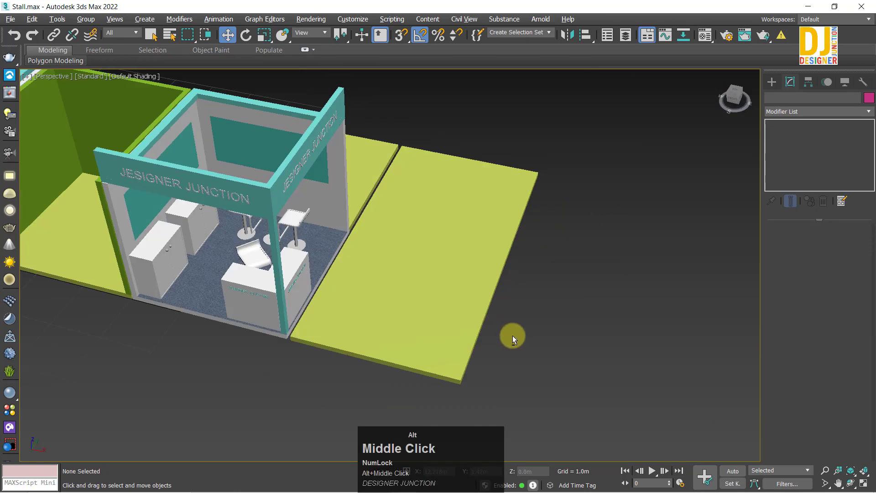
{"action": "left_click", "coordinate": [452, 314]}
{"action": "key", "text": "Delete"}
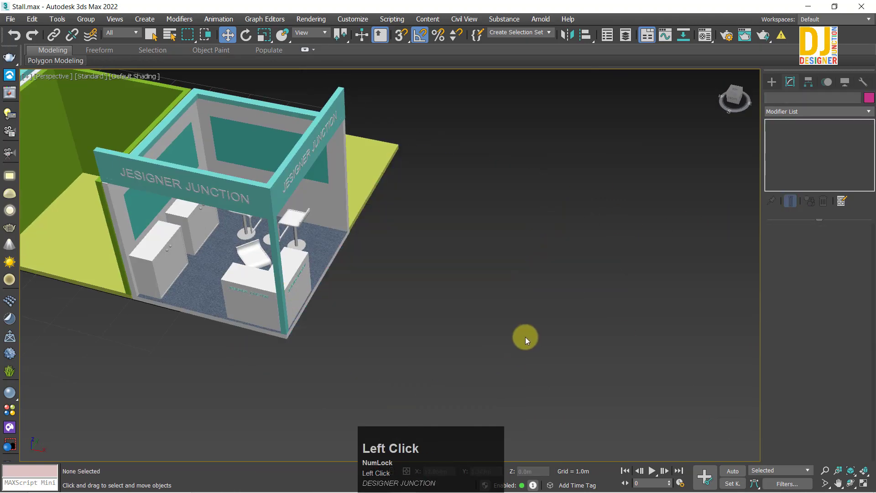
Inspect the 6 m rear platform and the adjoining 3 m front platform at the opposite end of the rows in perspective.
{"action": "key", "text": "z"}
{"action": "mouse_move", "coordinate": [401, 358]}
{"action": "middle_mouse_down", "text": "alt"}
{"action": "mouse_move", "coordinate": [413, 344]}
{"action": "mouse_move", "coordinate": [299, 344]}
{"action": "mouse_move", "coordinate": [423, 273]}
{"action": "mouse_move", "coordinate": [303, 354]}
{"action": "middle_mouse_up", "text": "alt"}
{"action": "key", "text": "alt+w"}
{"action": "key", "text": "alt+w"}
{"action": "key", "text": "z"}
{"action": "key", "text": "p"}
{"action": "key", "text": "z"}
{"action": "left_click", "coordinate": [328, 370]}
{"action": "left_click", "coordinate": [385, 389], "text": "ctrl"}
{"action": "key", "text": "z"}
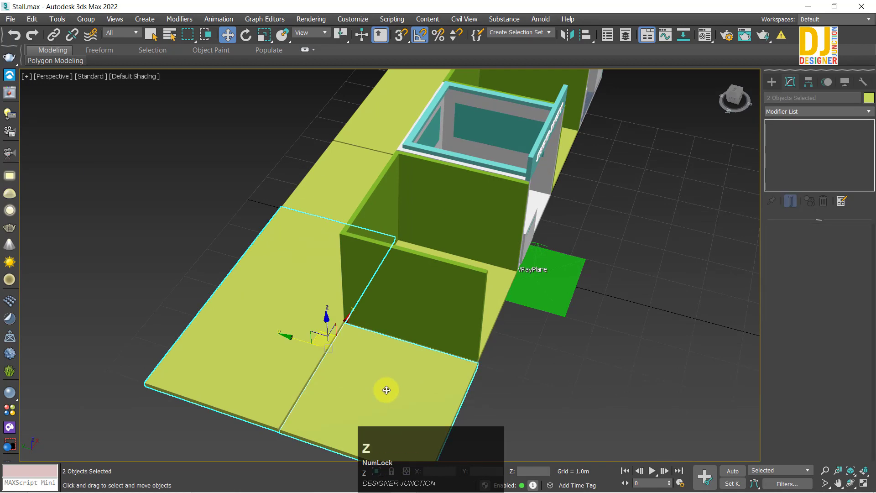
{"action": "middle_click_drag", "start_coordinate": [385, 389], "coordinate": [481, 383], "text": "alt"}
{"action": "left_click", "coordinate": [454, 344]}
{"action": "left_click", "coordinate": [453, 343]}
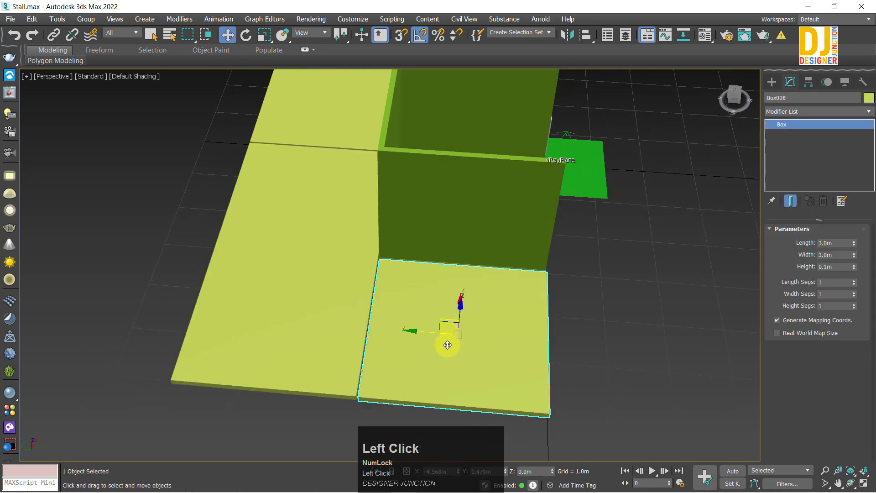
{"action": "middle_click_drag", "start_coordinate": [424, 349], "coordinate": [411, 303], "text": "alt"}
{"action": "left_click", "coordinate": [426, 370]}
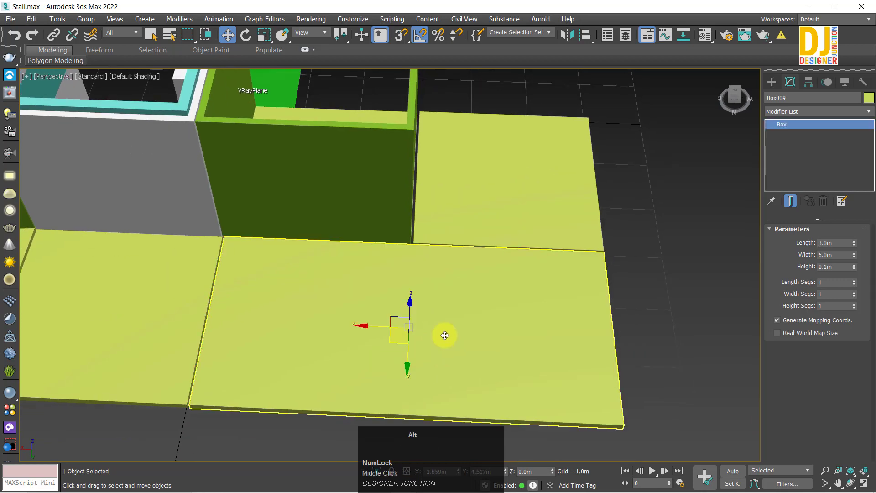
{"action": "middle_click_drag", "start_coordinate": [444, 336], "coordinate": [376, 304], "text": "alt"}
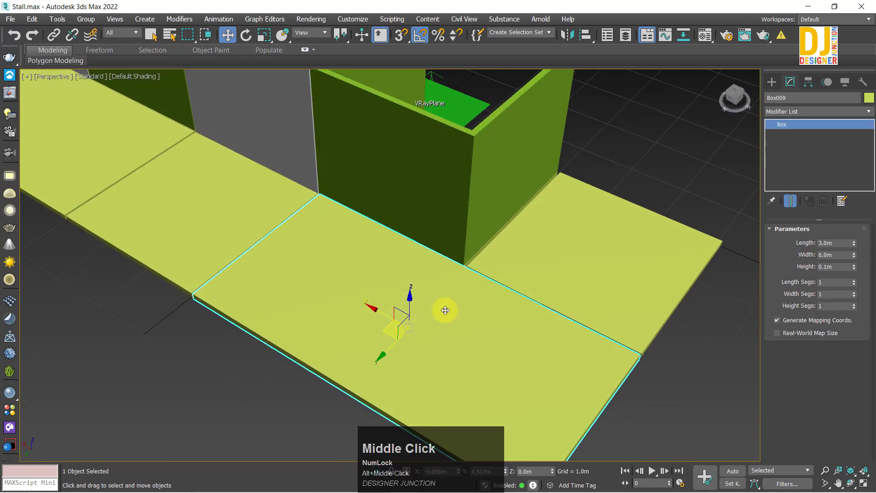
{"action": "middle_click_drag", "start_coordinate": [445, 310], "coordinate": [326, 238], "text": "alt"}
{"action": "scroll", "coordinate": [327, 228], "scroll_direction": "down", "scroll_amount": 5}
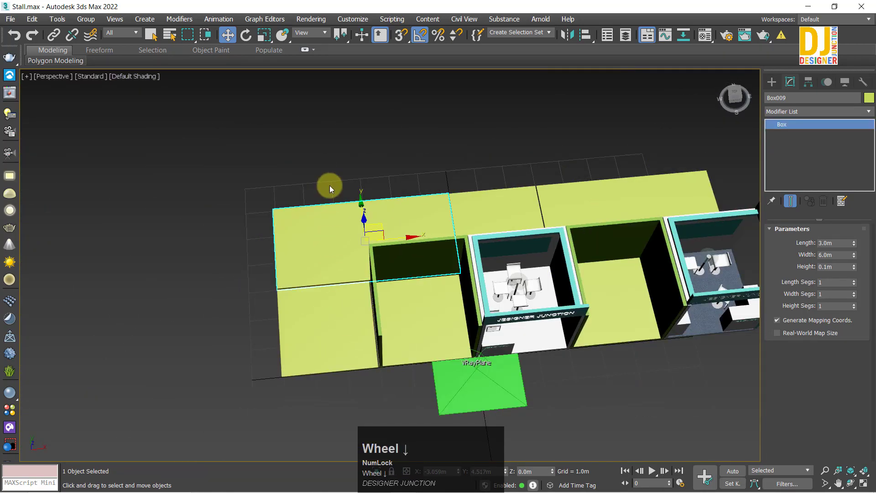
Examine from several angles how the end platforms meet the green-walled stall and the rest of the rear row.
{"action": "key", "text": "alt+w"}
{"action": "key", "text": "alt+w"}
{"action": "middle_click_drag", "start_coordinate": [410, 308], "coordinate": [596, 258], "text": "alt"}
{"action": "left_click", "coordinate": [615, 250]}
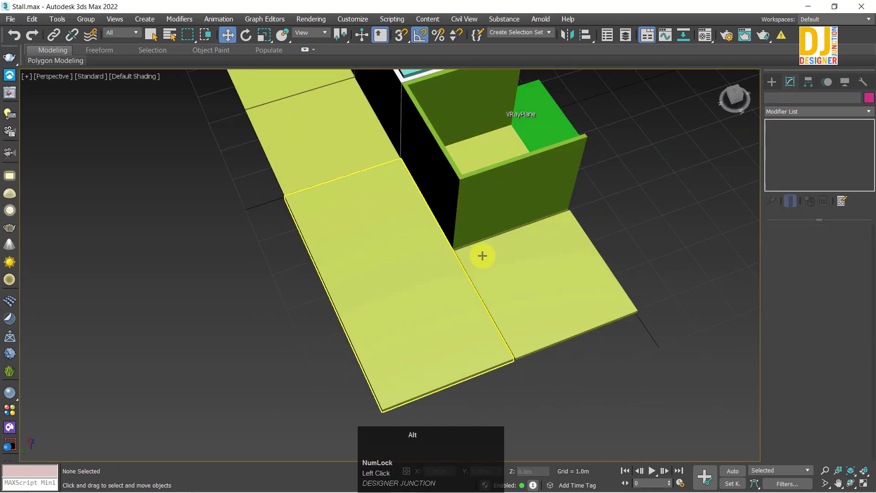
{"action": "middle_click_drag", "start_coordinate": [483, 255], "coordinate": [404, 159], "text": "alt"}
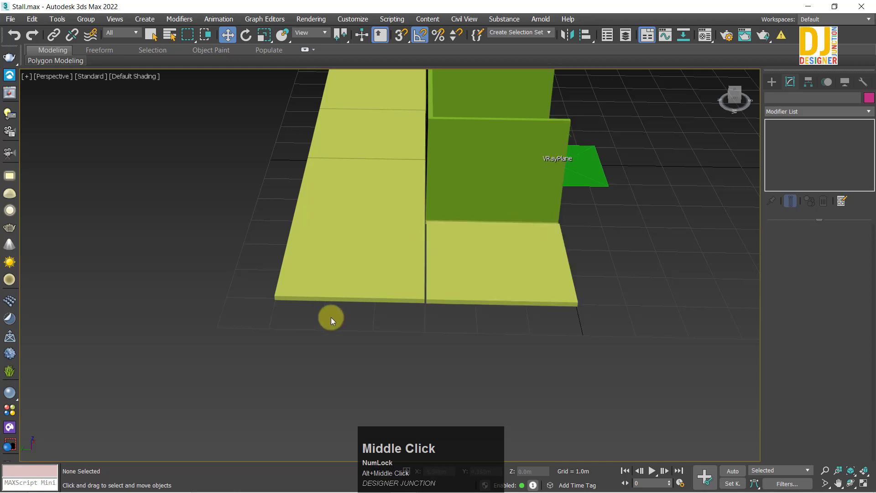
{"action": "middle_click_drag", "start_coordinate": [426, 147], "coordinate": [398, 232], "text": "alt"}
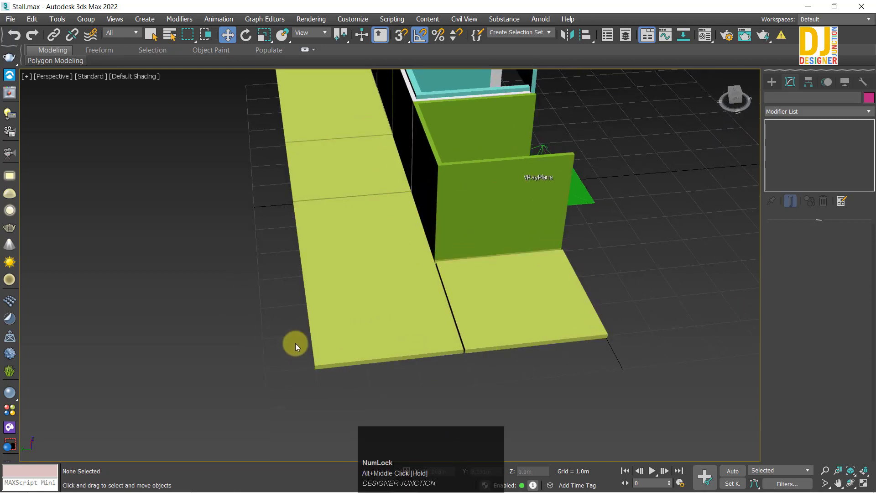
{"action": "left_click", "coordinate": [347, 258]}
{"action": "left_click", "coordinate": [511, 292]}
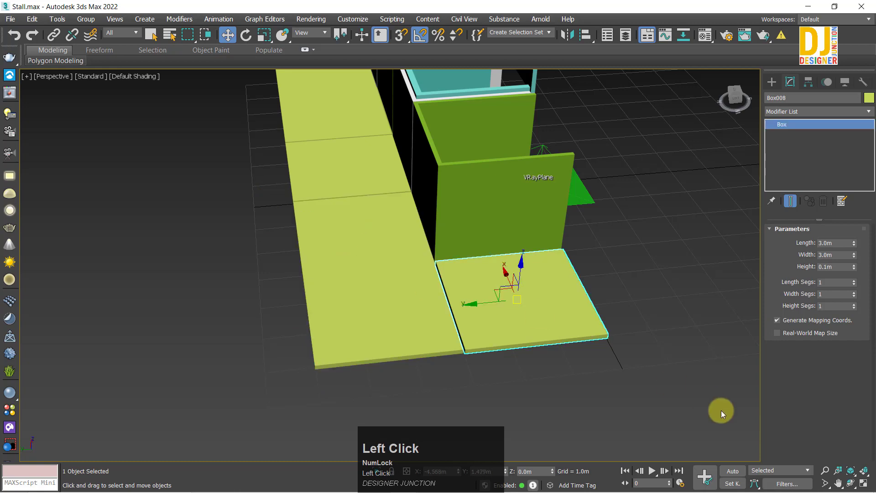
{"action": "left_click", "coordinate": [721, 411]}
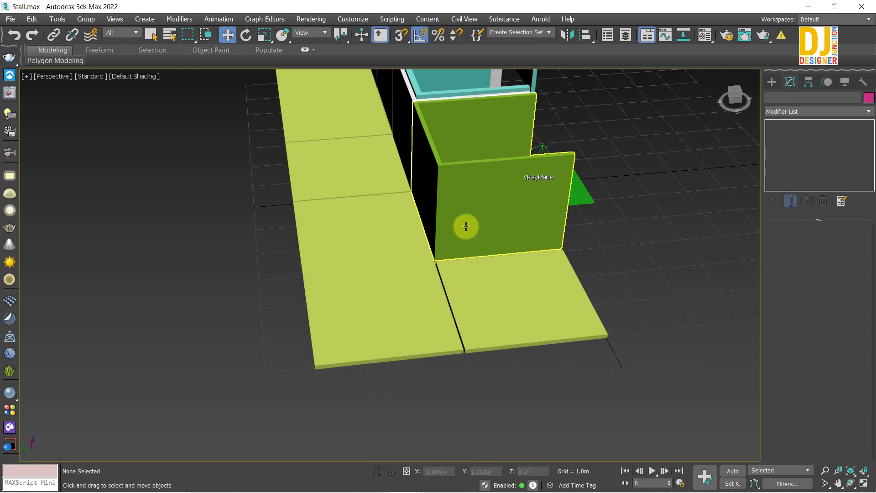
{"action": "middle_click_drag", "start_coordinate": [465, 226], "coordinate": [340, 272], "text": "alt"}
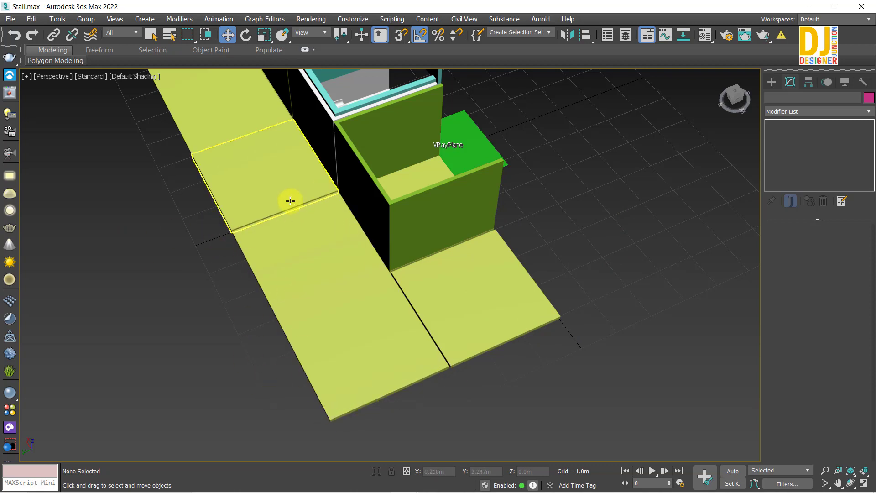
{"action": "left_click", "coordinate": [238, 161]}
{"action": "left_click", "coordinate": [162, 300]}
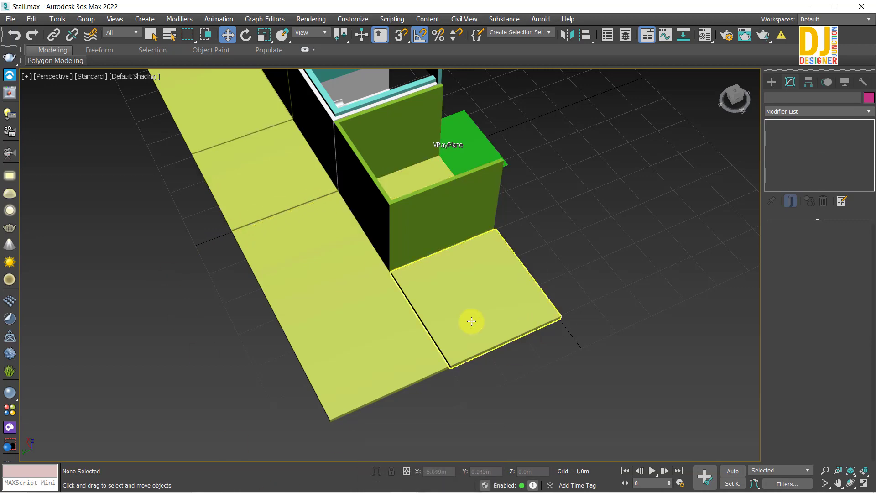
{"action": "middle_click_drag", "start_coordinate": [470, 319], "coordinate": [320, 347], "text": "alt"}
{"action": "middle_click_drag", "start_coordinate": [289, 196], "coordinate": [320, 246]}
Clone the 6 m rear platform at the open end of the rows as one instance, placed outward past that end.
{"action": "key", "text": "alt+w"}
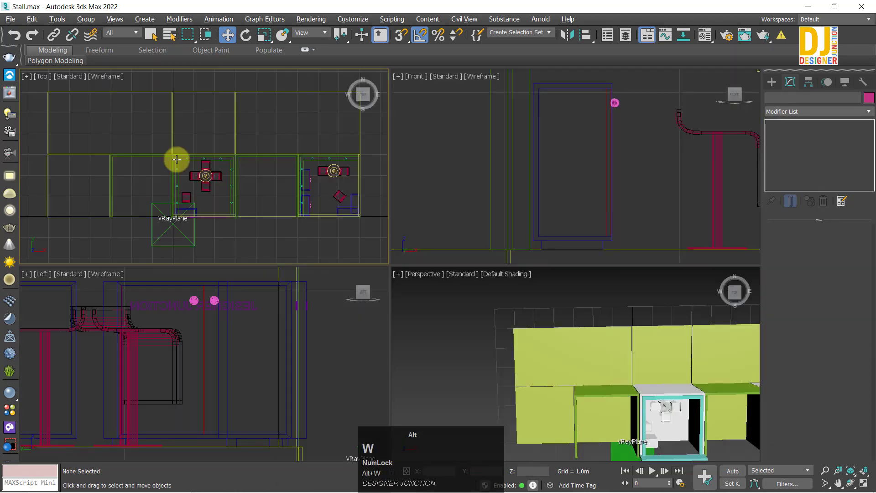
{"action": "left_click", "coordinate": [176, 158]}
{"action": "key", "text": "alt+w"}
{"action": "key", "text": "z"}
{"action": "key", "text": "alt+w"}
{"action": "left_click", "coordinate": [700, 420]}
{"action": "key", "text": "alt+w"}
{"action": "key", "text": "alt+w"}
{"action": "left_click", "coordinate": [176, 178]}
{"action": "key", "text": "alt+w"}
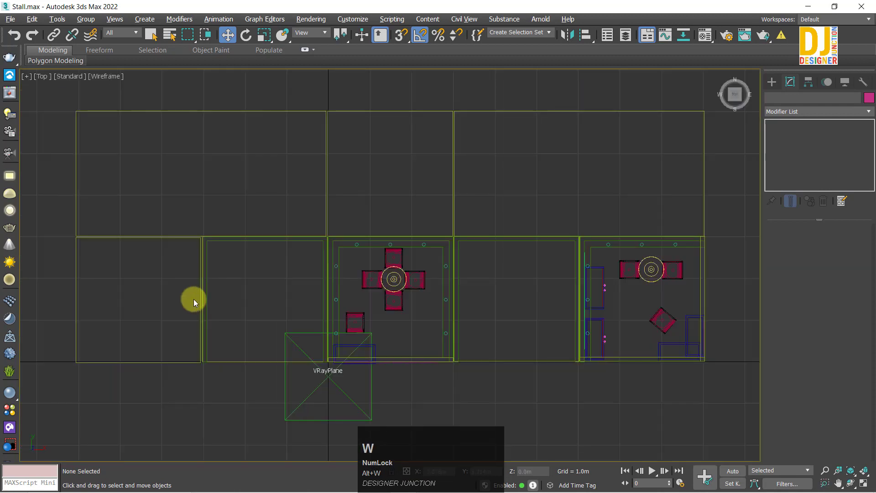
{"action": "middle_click_drag", "start_coordinate": [156, 234], "coordinate": [341, 283]}
{"action": "left_click", "coordinate": [313, 213]}
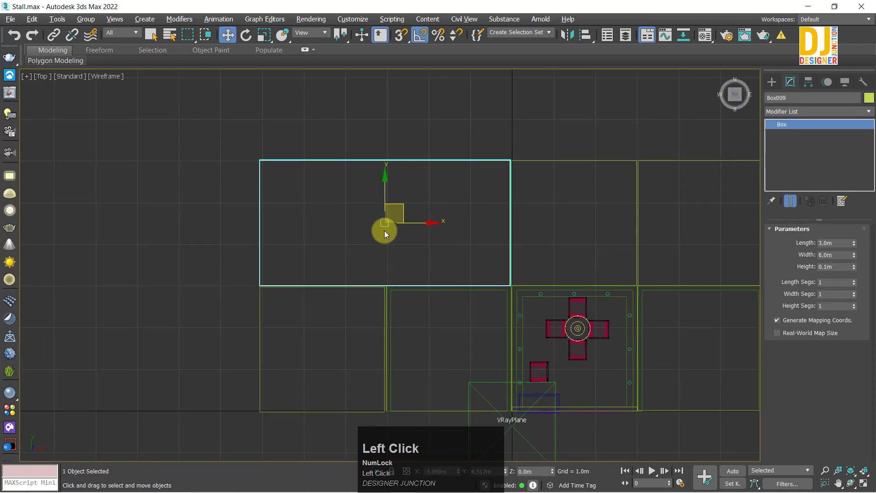
{"action": "left_click_drag", "start_coordinate": [397, 206], "coordinate": [170, 201], "text": "shift"}
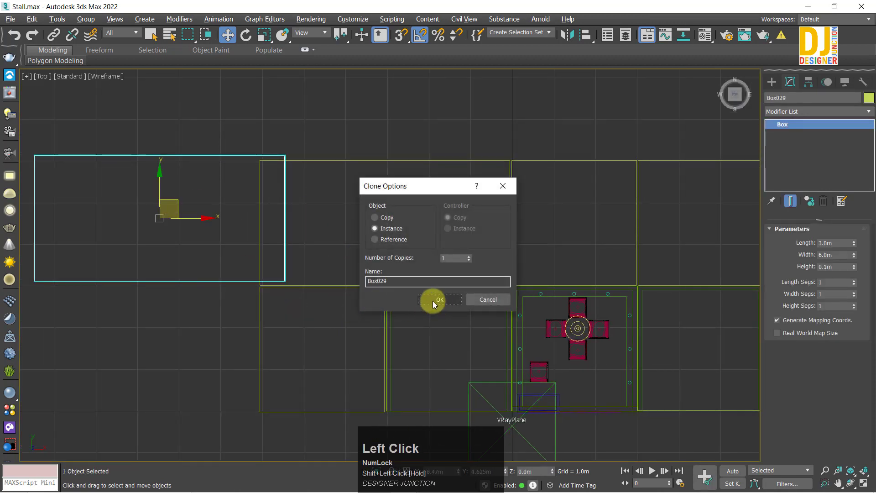
{"action": "left_click", "coordinate": [433, 299]}
Rotate the cloned 6 m platform 90 degrees in plan and align it over the front and rear platforms at the rows' open end.
{"action": "key", "text": "e"}
{"action": "left_click_drag", "start_coordinate": [218, 218], "coordinate": [225, 172]}
{"action": "key", "text": "w"}
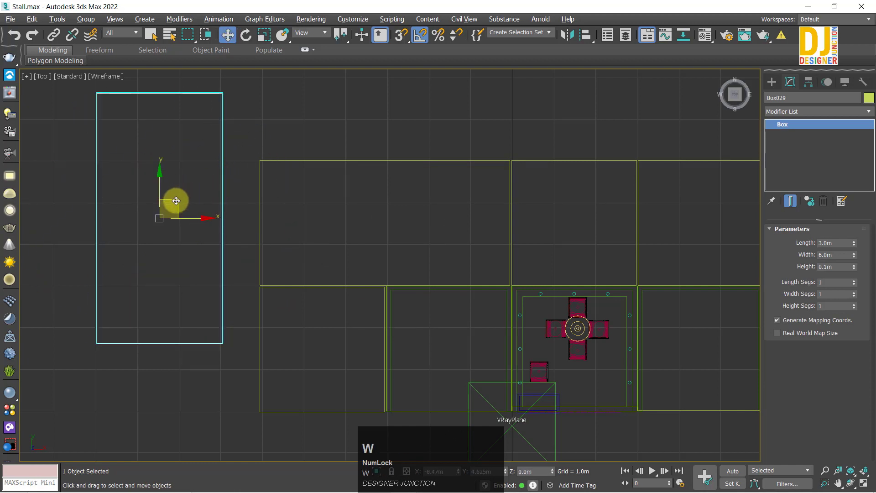
{"action": "left_click_drag", "start_coordinate": [176, 201], "coordinate": [336, 277]}
{"action": "key", "text": "z"}
{"action": "key", "text": "z"}
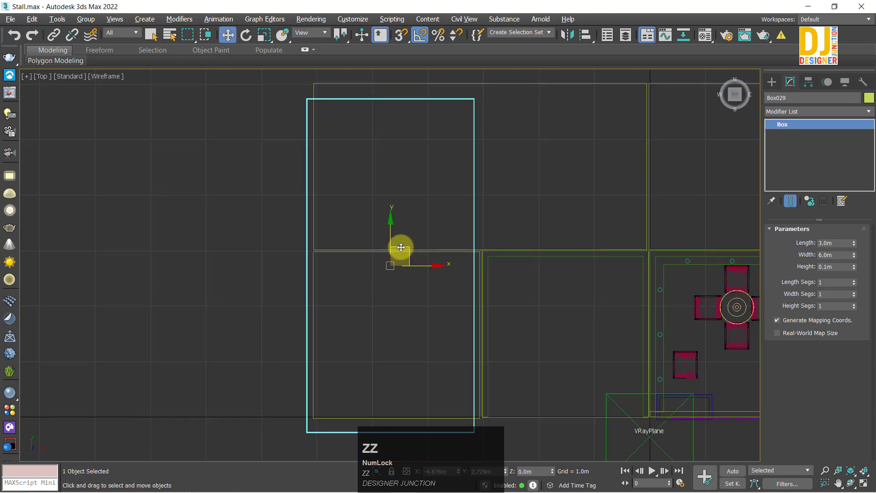
{"action": "left_click_drag", "start_coordinate": [401, 246], "coordinate": [407, 230]}
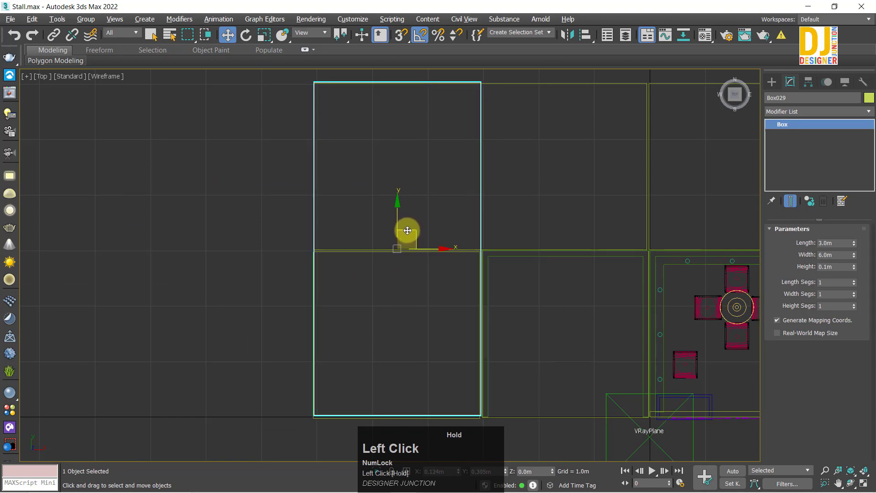
{"action": "left_click", "coordinate": [186, 301]}
Delete the 3 m front platform at the open end, underneath the rotated 6 m platform.
{"action": "key", "text": "alt+w"}
{"action": "key", "text": "alt+w"}
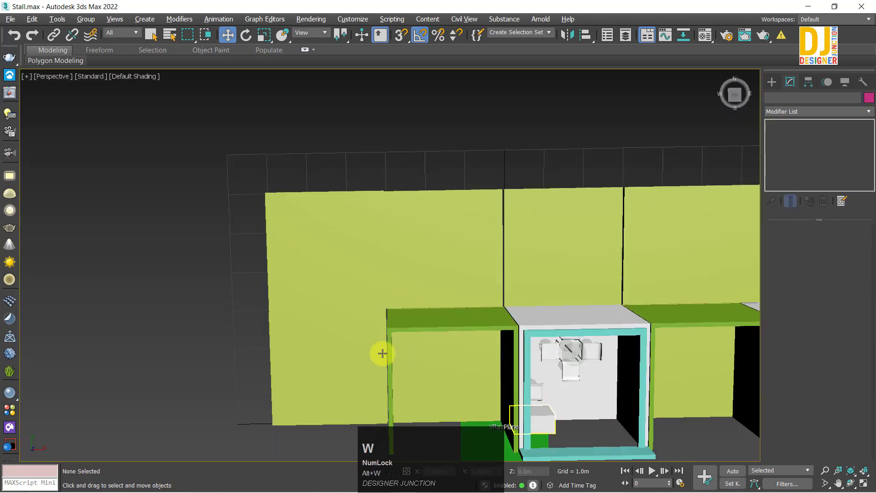
{"action": "middle_click_drag", "start_coordinate": [382, 352], "coordinate": [382, 294], "text": "alt"}
{"action": "key", "text": "alt+w"}
{"action": "key", "text": "alt+w"}
{"action": "left_click_drag", "start_coordinate": [410, 267], "coordinate": [384, 225]}
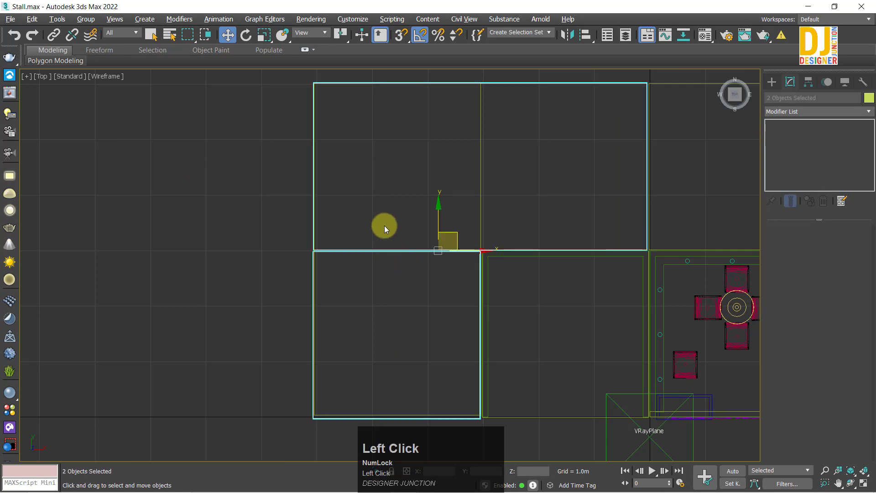
{"action": "left_click", "coordinate": [469, 255]}
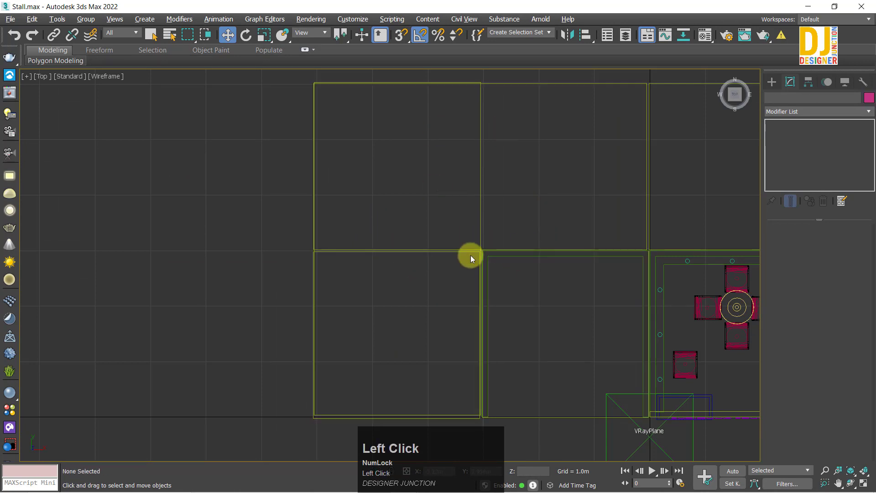
{"action": "left_click", "coordinate": [461, 254]}
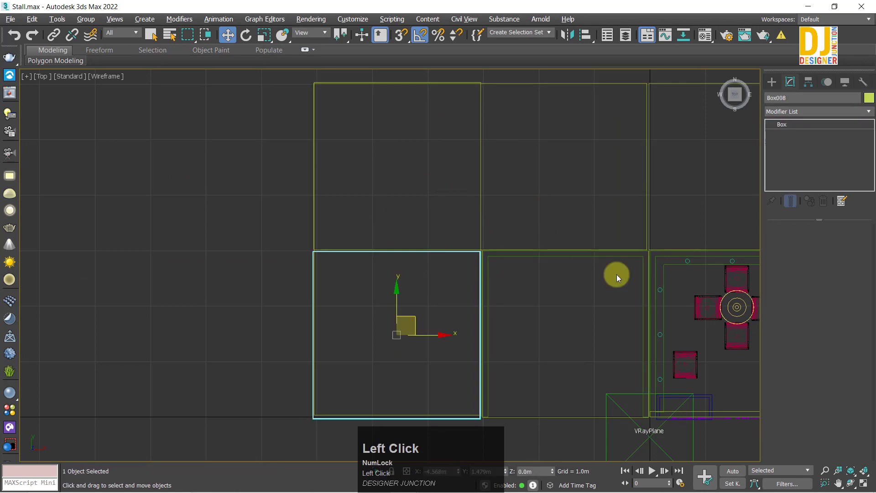
{"action": "middle_click_drag", "start_coordinate": [674, 273], "coordinate": [559, 293]}
{"action": "key", "text": "Delete"}
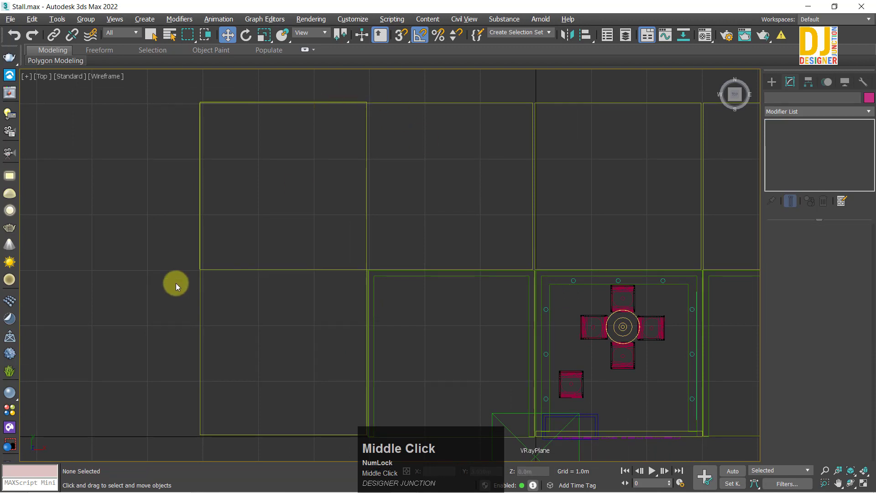
Delete the original 6 m rear platform that overlaps the rotated end platform.
{"action": "left_click", "coordinate": [321, 251]}
{"action": "left_click", "coordinate": [513, 223]}
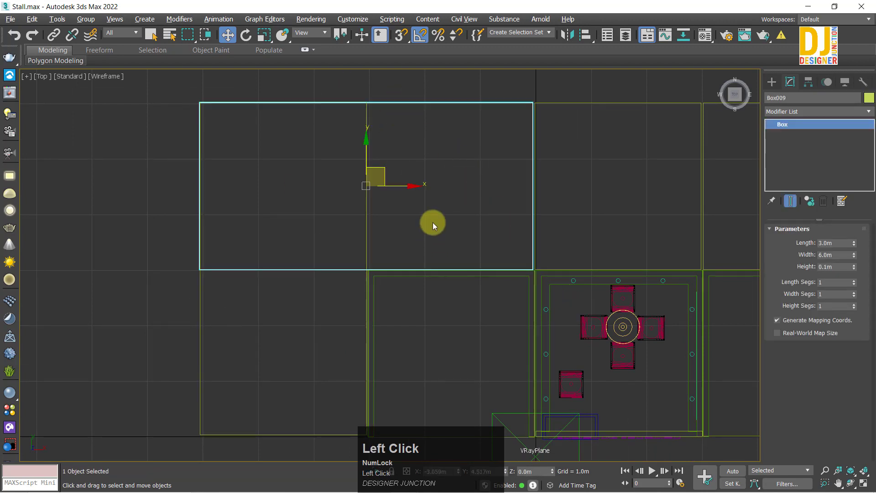
{"action": "key", "text": "Delete"}
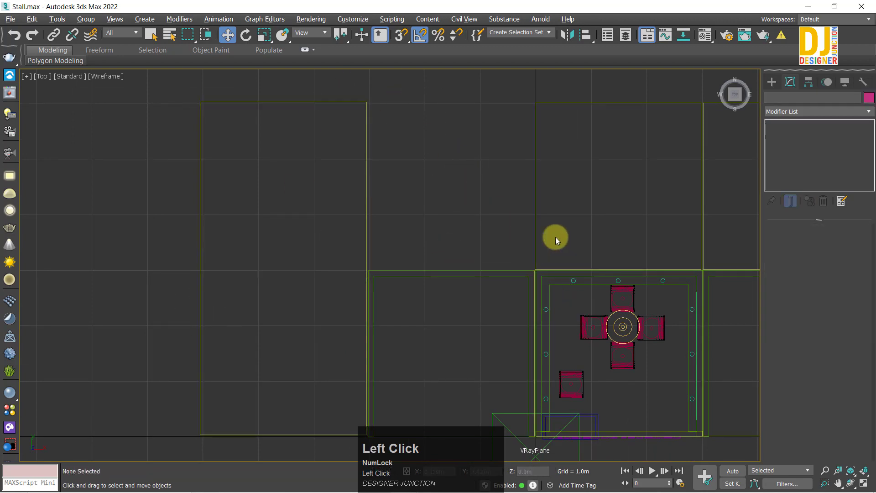
Clone the adjoining 3 m rear platform as one instance into the gap beside the rotated end platform and align its edges.
{"action": "left_click", "coordinate": [588, 111]}
{"action": "left_click_drag", "start_coordinate": [658, 183], "coordinate": [492, 216], "text": "shift"}
{"action": "left_click", "coordinate": [442, 296]}
{"action": "key", "text": "z"}
{"action": "key", "text": "z"}
{"action": "key", "text": "z"}
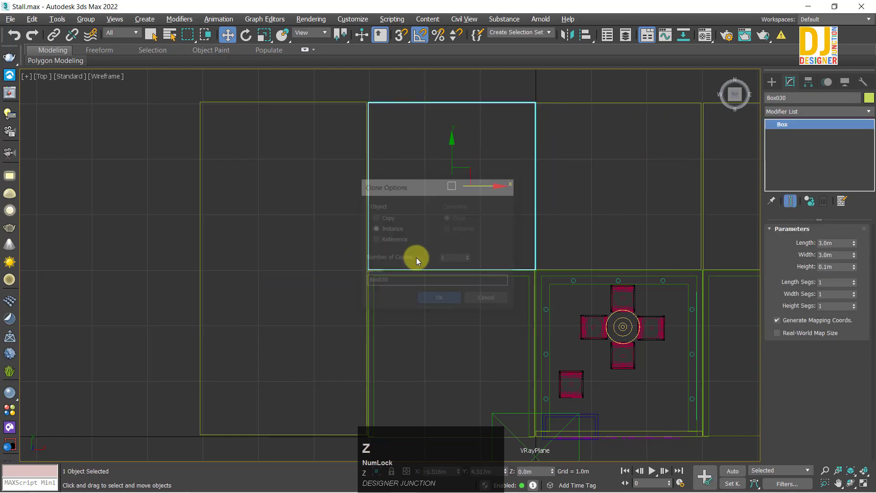
{"action": "scroll", "coordinate": [349, 313], "scroll_direction": "up", "scroll_amount": 2}
{"action": "middle_click_drag", "start_coordinate": [440, 263], "coordinate": [461, 171]}
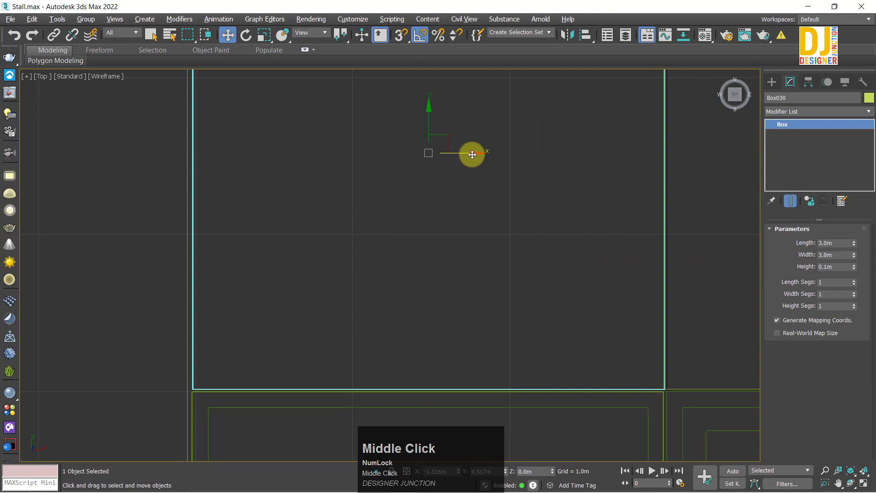
{"action": "left_click_drag", "start_coordinate": [472, 155], "coordinate": [467, 155]}
{"action": "scroll", "coordinate": [444, 201], "scroll_direction": "down", "scroll_amount": 4}
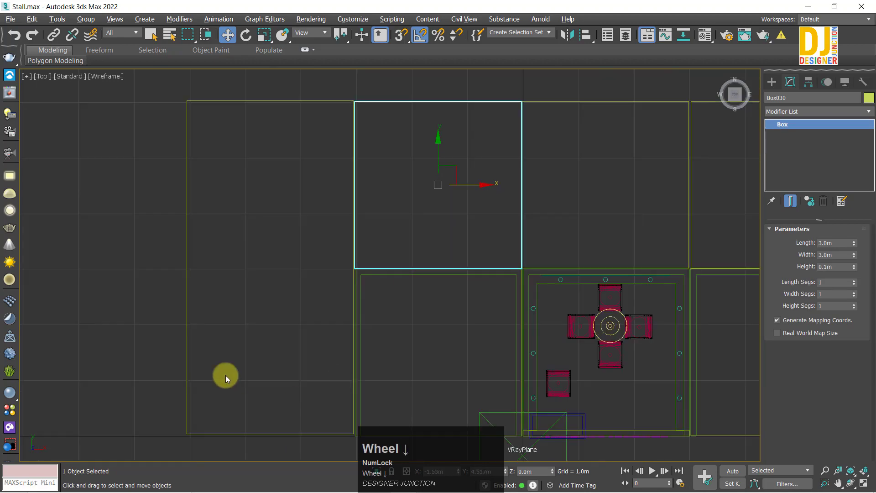
Inspect in perspective how the rotated 6 m end platform meets the rear row and the green-walled stall.
{"action": "left_click", "coordinate": [79, 286]}
{"action": "key", "text": "alt+w"}
{"action": "key", "text": "alt+w"}
{"action": "middle_click_drag", "start_coordinate": [456, 319], "coordinate": [511, 352], "text": "alt"}
{"action": "left_click", "coordinate": [486, 350]}
{"action": "key", "text": "z"}
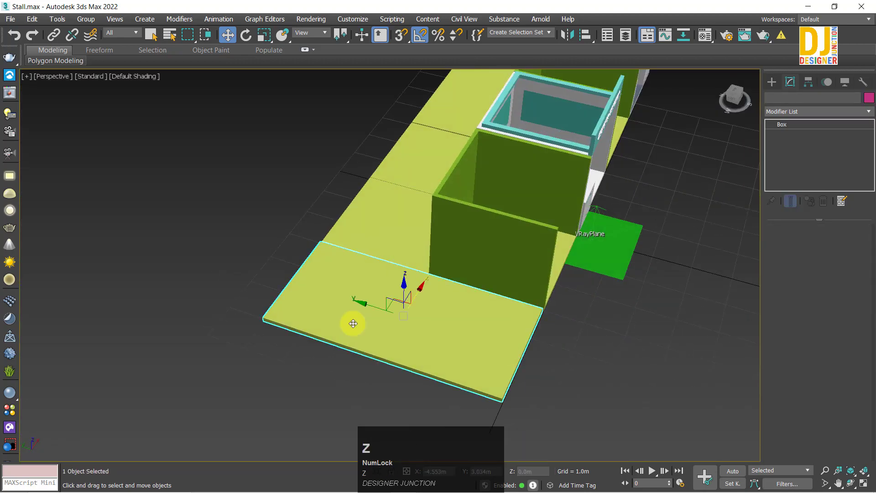
{"action": "middle_click_drag", "start_coordinate": [352, 322], "coordinate": [541, 212], "text": "alt"}
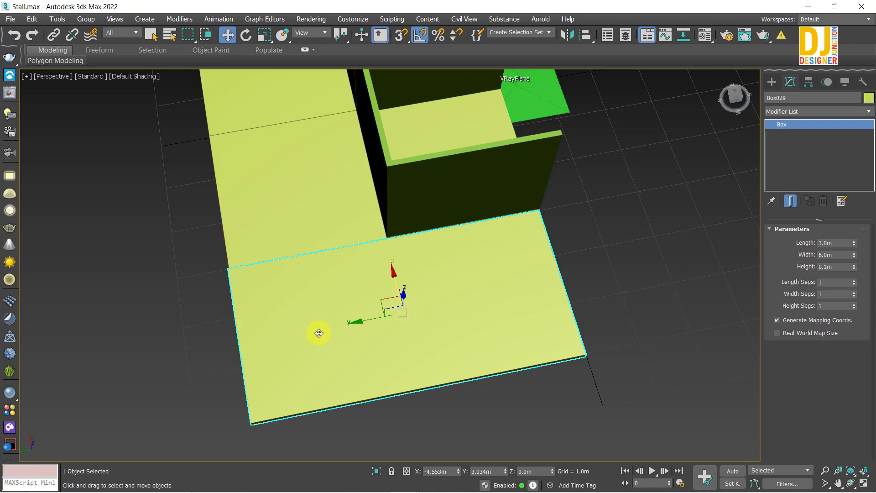
{"action": "middle_click_drag", "start_coordinate": [319, 333], "coordinate": [246, 429], "text": "alt"}
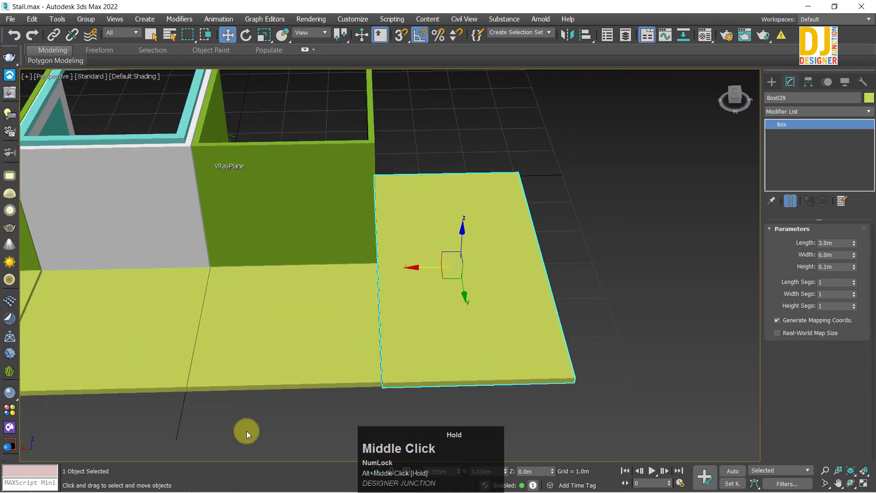
Review the row of stalls and platforms from the end, from above and from the front.
{"action": "left_click", "coordinate": [644, 247]}
{"action": "middle_click_drag", "start_coordinate": [502, 303], "coordinate": [412, 288], "text": "alt"}
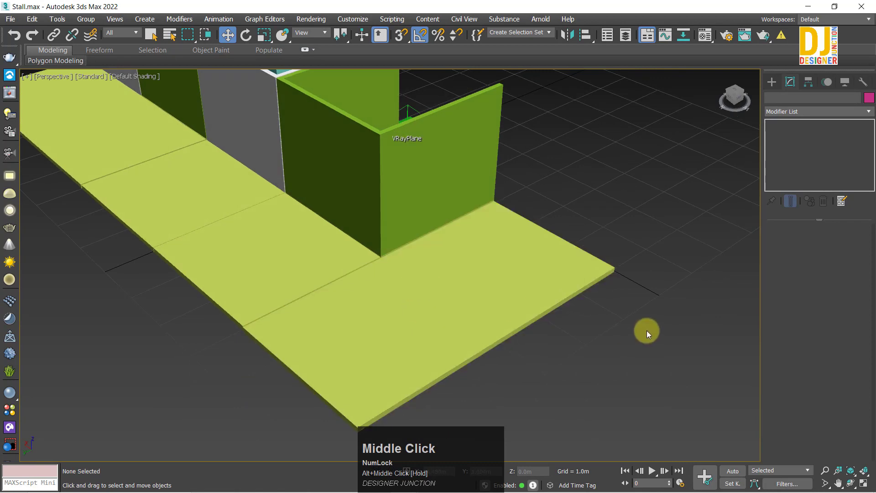
{"action": "middle_click_drag", "start_coordinate": [647, 330], "coordinate": [354, 389], "text": "alt"}
{"action": "left_click", "coordinate": [416, 332]}
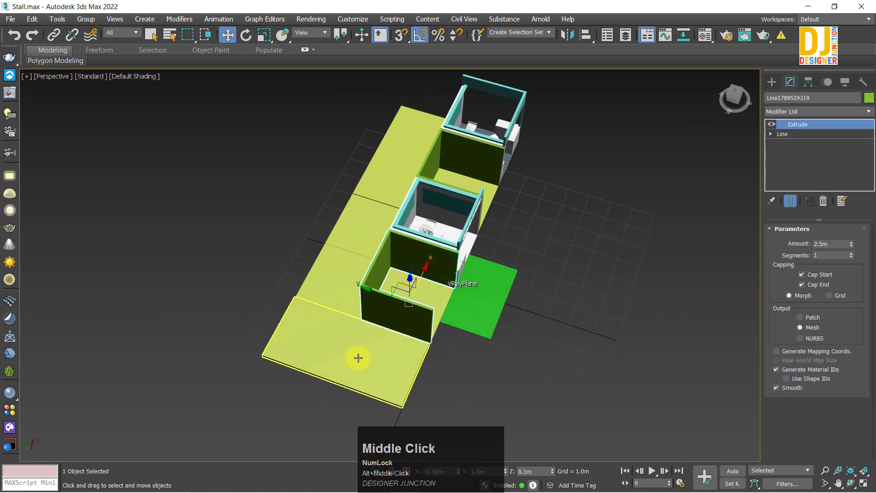
{"action": "left_click", "coordinate": [607, 294]}
{"action": "middle_click_drag", "start_coordinate": [607, 294], "coordinate": [538, 279], "text": "alt"}
{"action": "left_click", "coordinate": [518, 258]}
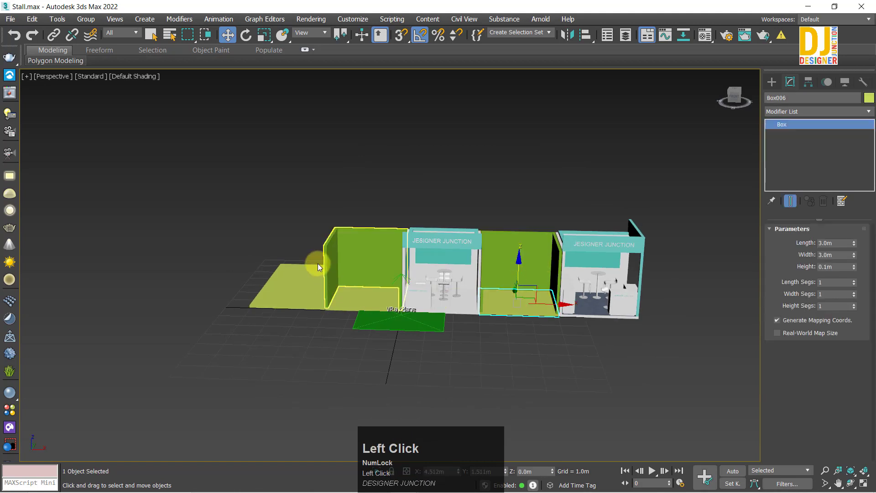
Clone the green three-sided wall of the end stall as one instance, placed outward over the 6 m end platform.
{"action": "left_click", "coordinate": [333, 245]}
{"action": "middle_click_drag", "start_coordinate": [332, 244], "coordinate": [408, 286], "text": "alt"}
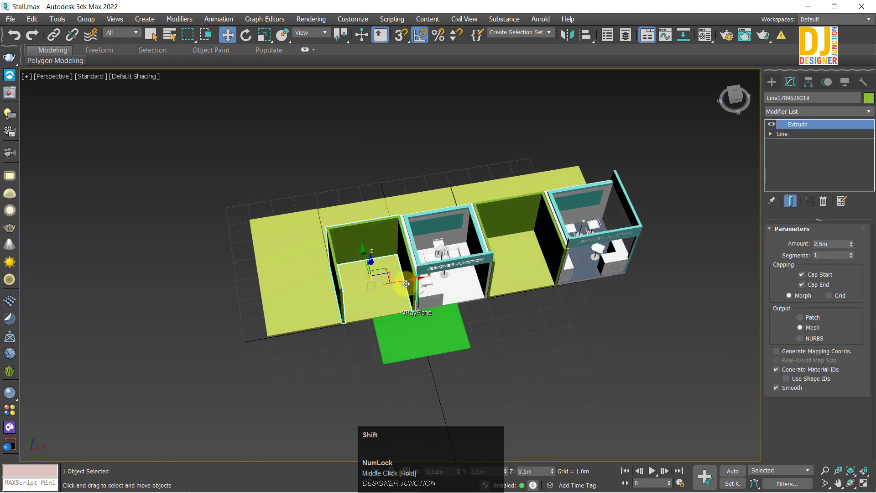
{"action": "left_click_drag", "start_coordinate": [405, 279], "coordinate": [275, 302], "text": "shift"}
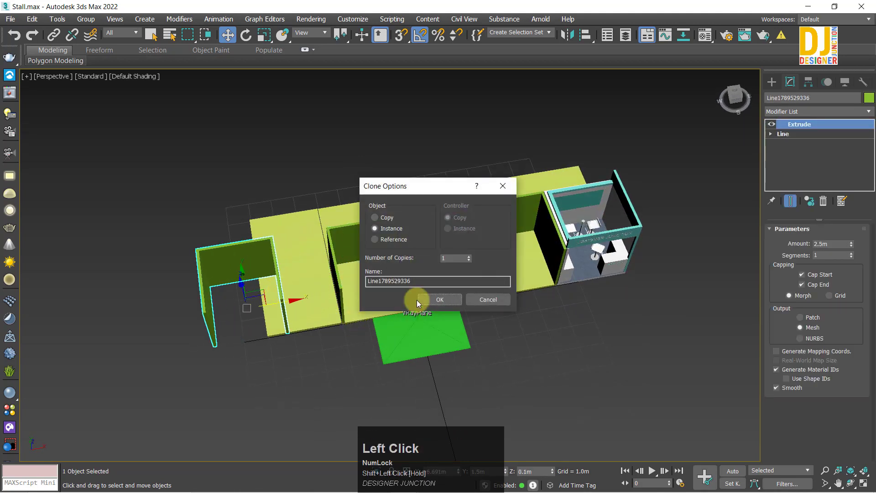
{"action": "key", "text": "Return"}
{"action": "key", "text": "alt+w"}
{"action": "key", "text": "alt+w"}
{"action": "key", "text": "z"}
{"action": "key", "text": "e"}
{"action": "scroll", "coordinate": [377, 256], "scroll_direction": "down", "scroll_amount": 3}
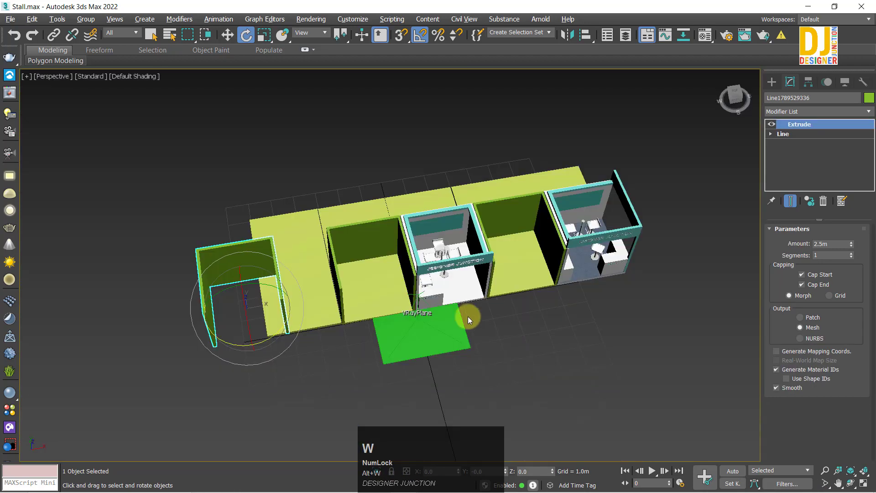
Delete the cloned green wall and undo the deletion.
{"action": "scroll", "coordinate": [396, 272], "scroll_direction": "up", "scroll_amount": 1}
{"action": "mouse_move", "coordinate": [396, 272]}
{"action": "middle_mouse_down", "text": "alt"}
{"action": "mouse_move", "coordinate": [387, 287]}
{"action": "mouse_move", "coordinate": [412, 290]}
{"action": "middle_mouse_up", "text": "alt"}
{"action": "middle_click_drag", "start_coordinate": [231, 319], "coordinate": [440, 349], "text": "alt"}
{"action": "key", "text": "Delete"}
{"action": "scroll", "coordinate": [231, 242], "scroll_direction": "up", "scroll_amount": 2}
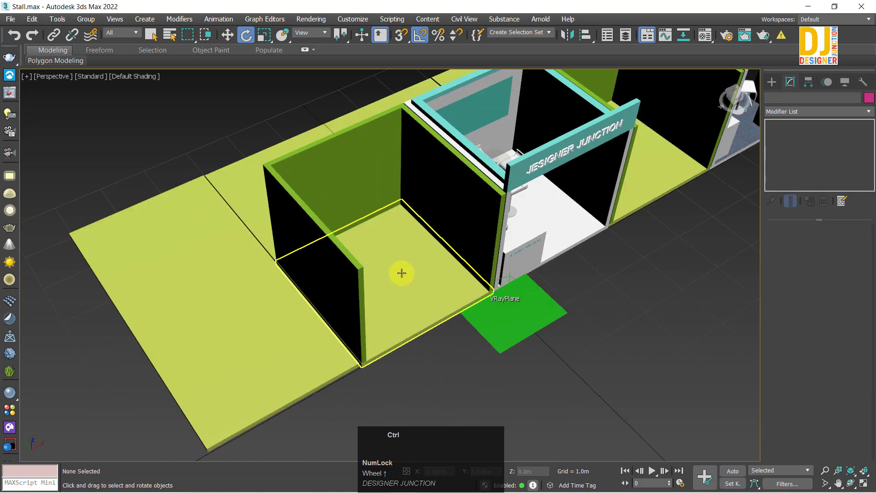
{"action": "key", "text": "ctrl+z"}
{"action": "scroll", "coordinate": [339, 313], "scroll_direction": "down", "scroll_amount": 2}
Try rotating the cloned green wall in the top view and delete it.
{"action": "key", "text": "w"}
{"action": "key", "text": "t"}
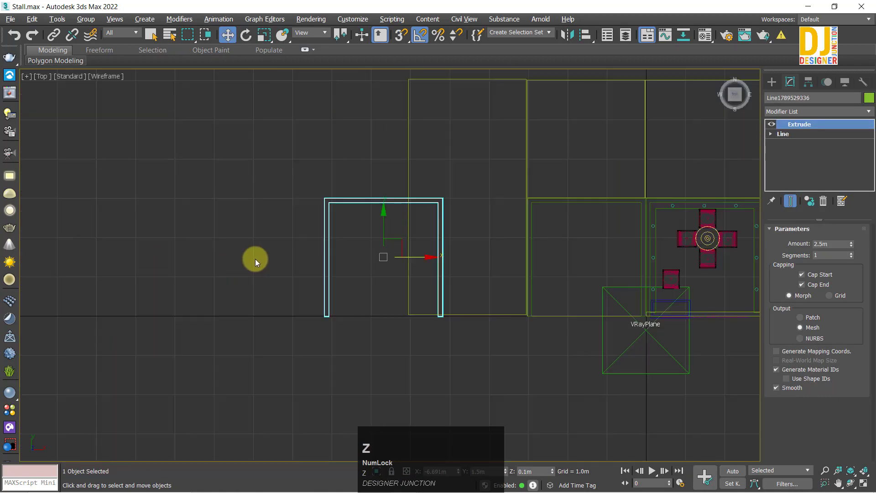
{"action": "key", "text": "z"}
{"action": "key", "text": "e"}
{"action": "left_click_drag", "start_coordinate": [446, 248], "coordinate": [508, 305]}
{"action": "key", "text": "Delete"}
Clone the rotated 6 m end platform straight up to about 1.2 m as one instance.
{"action": "left_click", "coordinate": [461, 288]}
{"action": "key", "text": "z"}
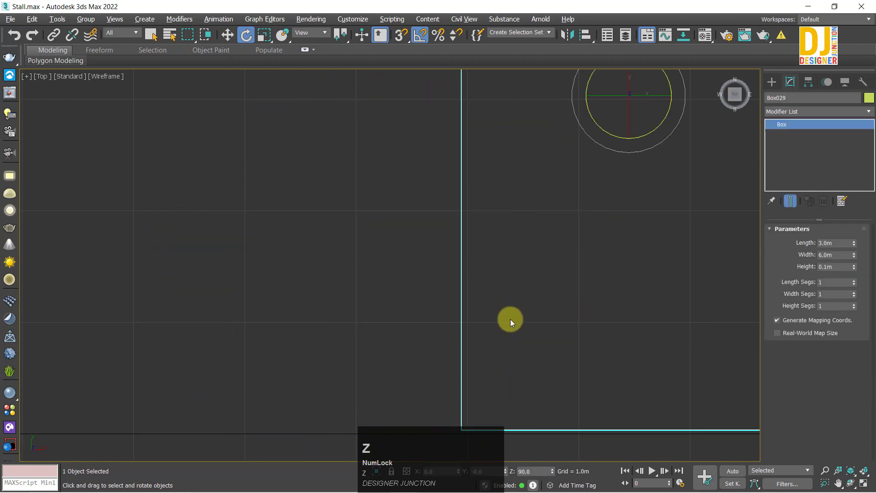
{"action": "key", "text": "alt+w"}
{"action": "key", "text": "alt+w"}
{"action": "key", "text": "w"}
{"action": "middle_click_drag", "start_coordinate": [406, 358], "coordinate": [421, 279], "text": "alt"}
{"action": "key", "text": "z"}
{"action": "left_click_drag", "start_coordinate": [421, 275], "coordinate": [421, 168], "text": "shift"}
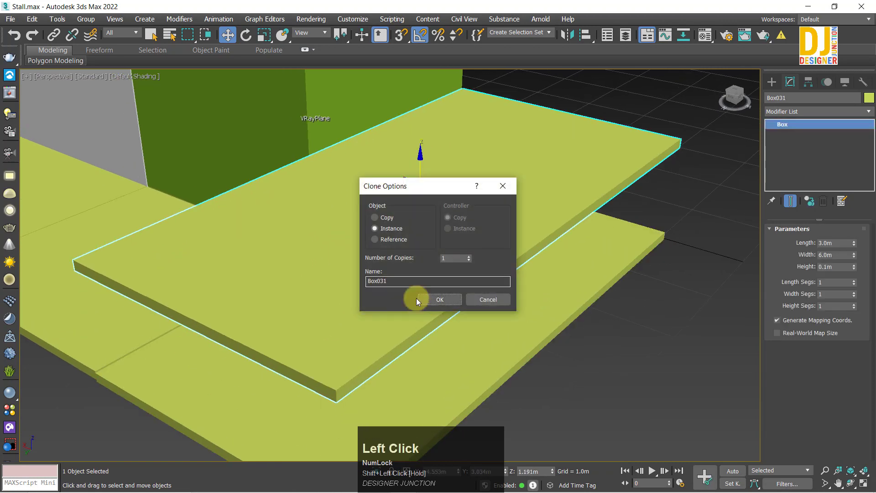
{"action": "key", "text": "Return"}
{"action": "mouse_move", "coordinate": [384, 295]}
{"action": "middle_mouse_down", "text": "alt"}
{"action": "mouse_move", "coordinate": [372, 283]}
{"action": "mouse_move", "coordinate": [313, 303]}
{"action": "mouse_move", "coordinate": [872, 247]}
{"action": "middle_mouse_up", "text": "alt"}
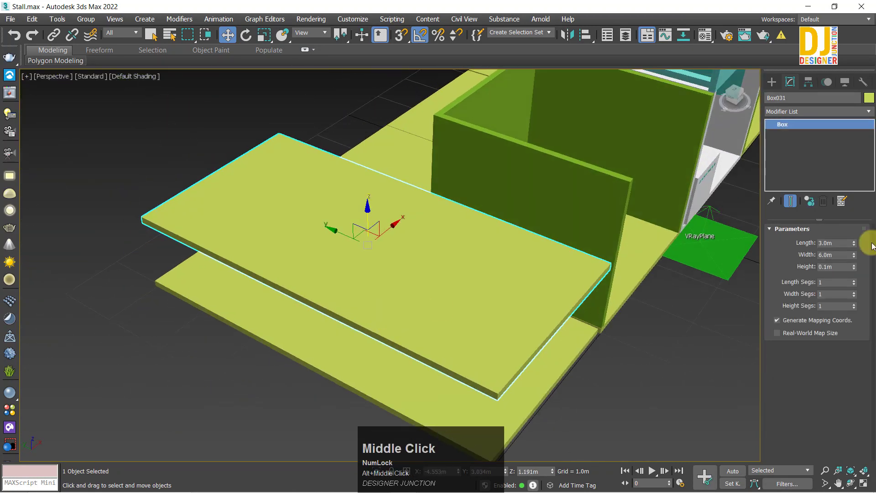
Try changing the raised platform instance's width, undo the change and delete the instance.
{"action": "left_click_drag", "start_coordinate": [854, 256], "coordinate": [861, 284]}
{"action": "key", "text": "ctrl+z"}
{"action": "left_click", "coordinate": [679, 414]}
{"action": "left_click", "coordinate": [415, 310]}
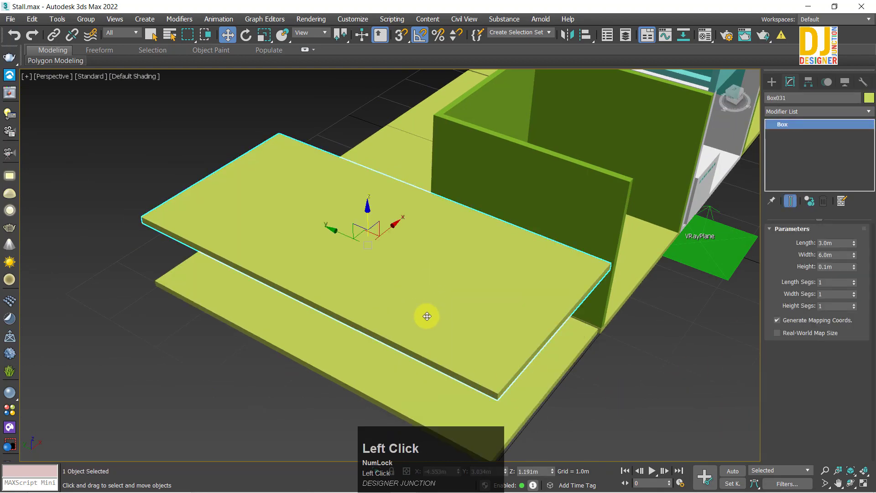
{"action": "key", "text": "Delete"}
Clone the 6 m end platform straight up to about 1.6 m as one independent copy.
{"action": "left_click", "coordinate": [425, 311]}
{"action": "mouse_move", "coordinate": [424, 311]}
{"action": "middle_mouse_down", "text": "alt"}
{"action": "mouse_move", "coordinate": [426, 337]}
{"action": "mouse_move", "coordinate": [391, 258]}
{"action": "middle_mouse_up", "text": "alt"}
{"action": "left_click_drag", "start_coordinate": [391, 256], "coordinate": [401, 220], "text": "shift"}
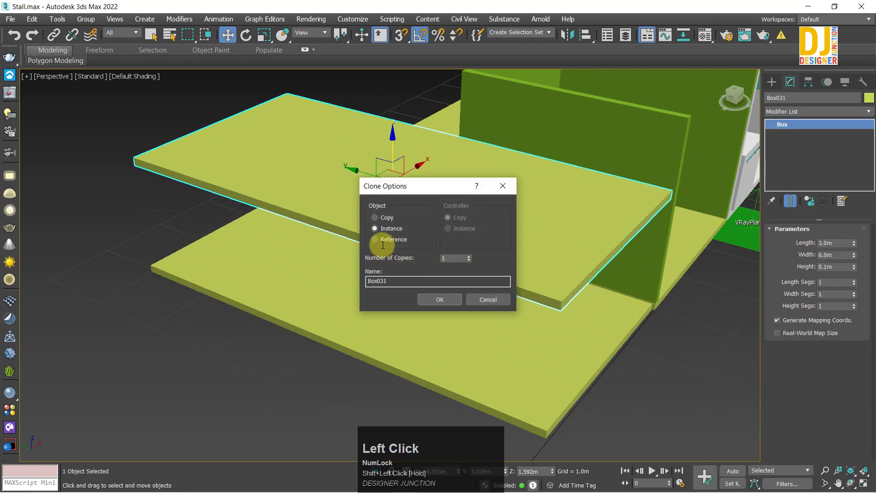
{"action": "middle_click", "coordinate": [571, 267]}
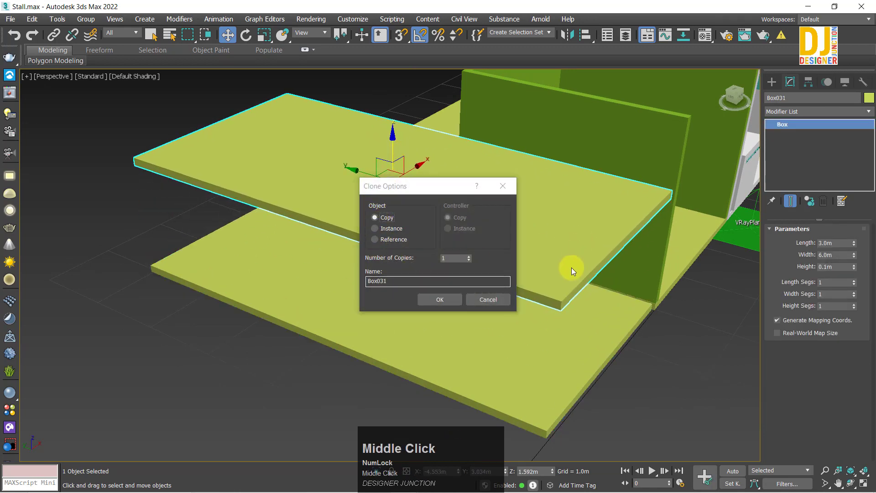
{"action": "left_click", "coordinate": [446, 305]}
{"action": "middle_click_drag", "start_coordinate": [483, 265], "coordinate": [461, 289]}
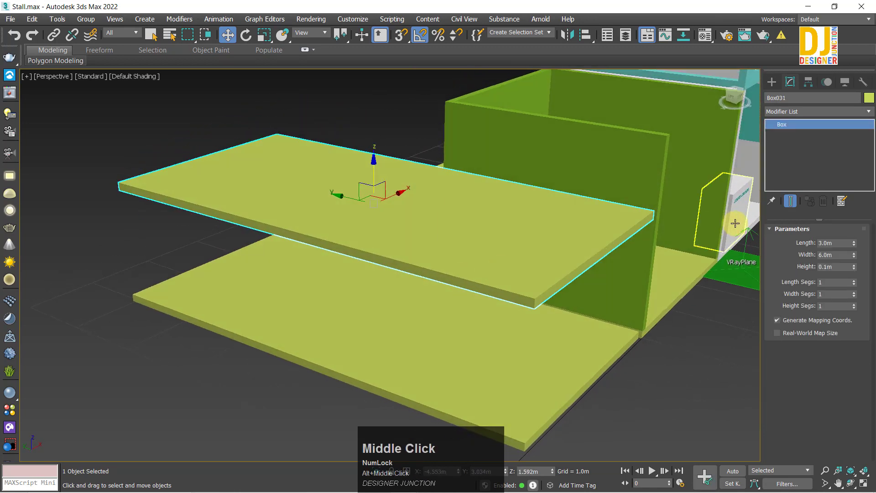
Set the raised copy's length to 0.1 m and its height to 2.5 m, forming a 6 m wide wall panel.
{"action": "mouse_move", "coordinate": [853, 243]}
{"action": "left_mouse_down"}
{"action": "mouse_move", "coordinate": [854, 274]}
{"action": "mouse_move", "coordinate": [848, 256]}
{"action": "left_mouse_up"}
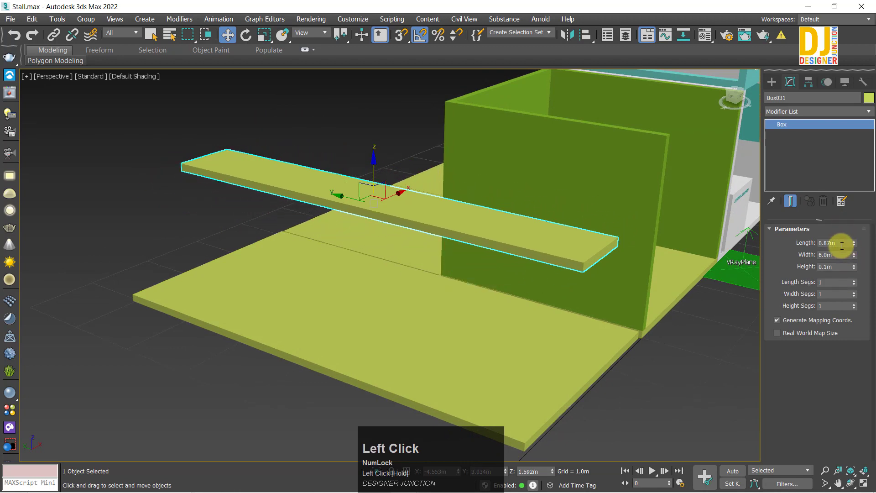
{"action": "type", "text": "1"}
{"action": "key", "text": "Return"}
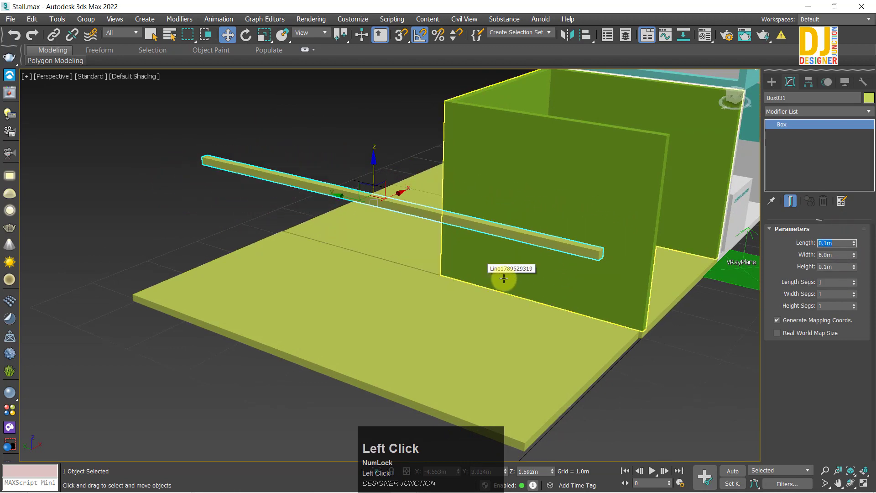
{"action": "left_click_drag", "start_coordinate": [853, 267], "coordinate": [853, 215]}
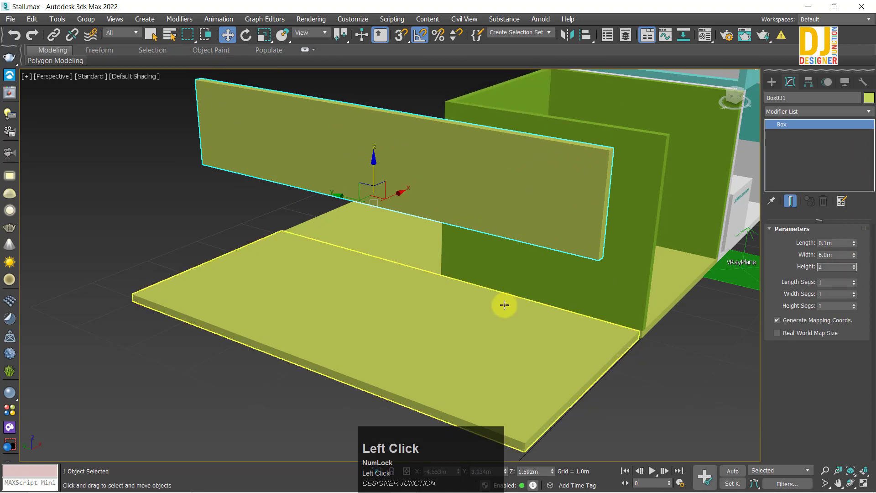
{"action": "middle_click_drag", "start_coordinate": [504, 305], "coordinate": [650, 240], "text": "alt"}
{"action": "key", "text": "alt+w"}
{"action": "key", "text": "alt+w"}
{"action": "key", "text": "z"}
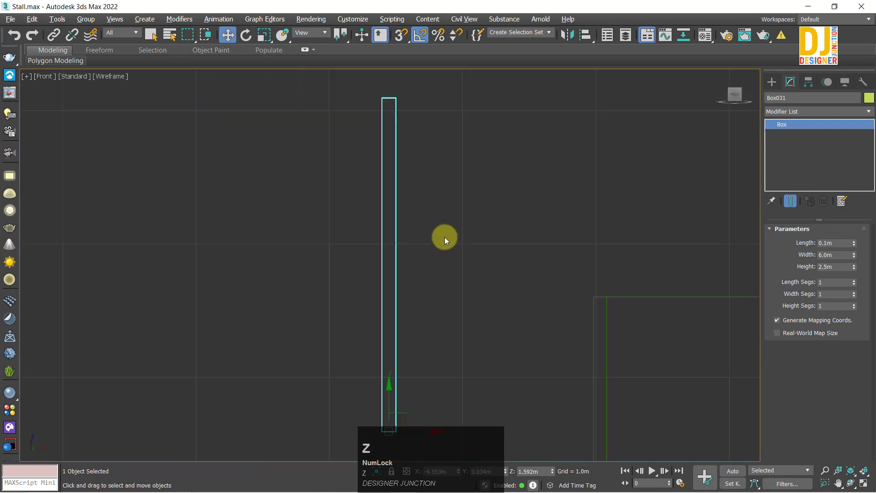
Lower the 6 m wall panel until its base rests on top of the end platform.
{"action": "scroll", "coordinate": [396, 250], "scroll_direction": "down", "scroll_amount": 3}
{"action": "key", "text": "z"}
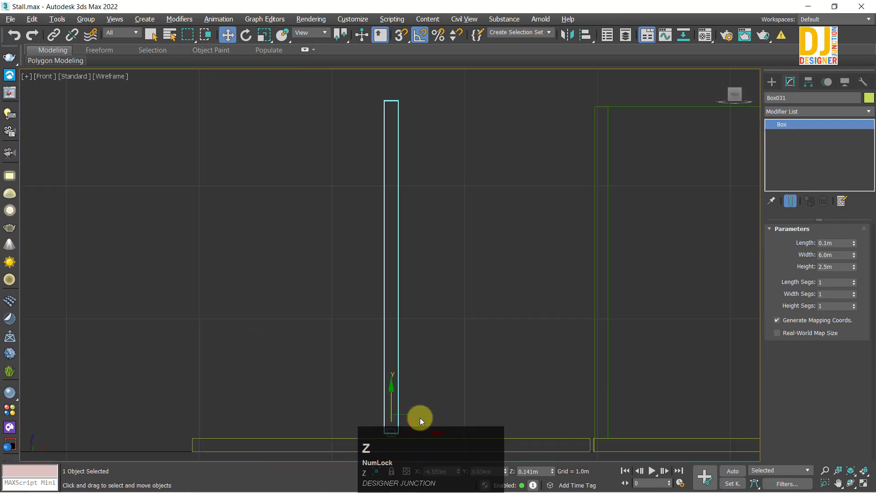
{"action": "middle_click_drag", "start_coordinate": [418, 416], "coordinate": [410, 295]}
{"action": "scroll", "coordinate": [404, 325], "scroll_direction": "up", "scroll_amount": 4}
{"action": "scroll", "coordinate": [311, 367], "scroll_direction": "up", "scroll_amount": 3}
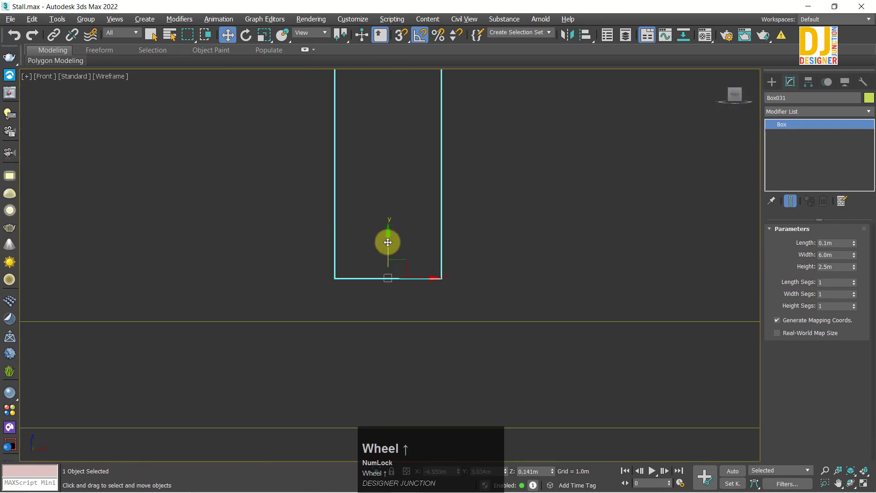
{"action": "left_click_drag", "start_coordinate": [388, 243], "coordinate": [400, 301]}
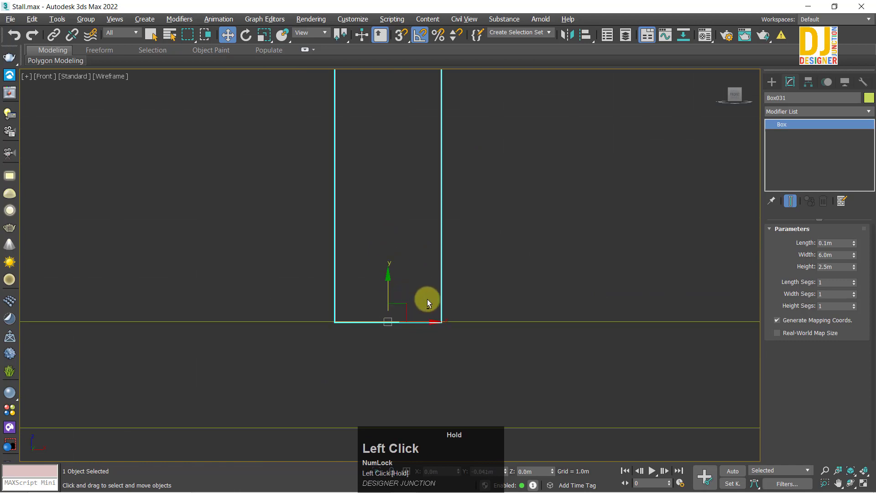
Move the wall panel along X to the end platform's long edge beside the neighbouring stall.
{"action": "key", "text": "alt+w"}
{"action": "key", "text": "alt+w"}
{"action": "middle_click_drag", "start_coordinate": [533, 356], "coordinate": [501, 378], "text": "alt"}
{"action": "middle_click_drag", "start_coordinate": [502, 379], "coordinate": [322, 195]}
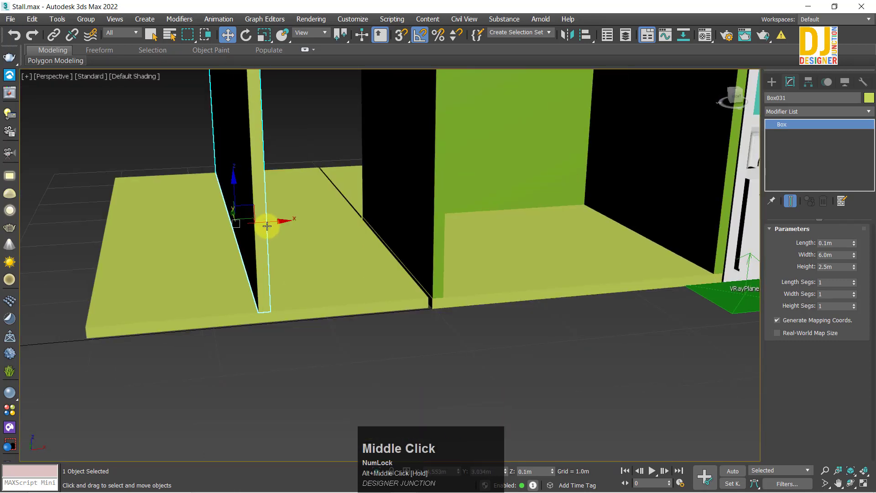
{"action": "left_click_drag", "start_coordinate": [267, 224], "coordinate": [386, 236]}
{"action": "key", "text": "alt+w"}
{"action": "key", "text": "alt+w"}
{"action": "key", "text": "z"}
{"action": "scroll", "coordinate": [410, 235], "scroll_direction": "up", "scroll_amount": 4}
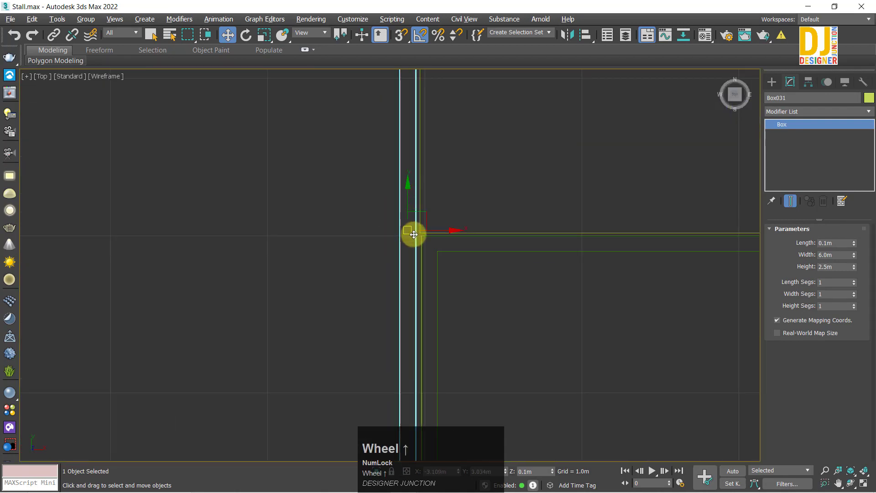
{"action": "left_click_drag", "start_coordinate": [414, 216], "coordinate": [419, 218]}
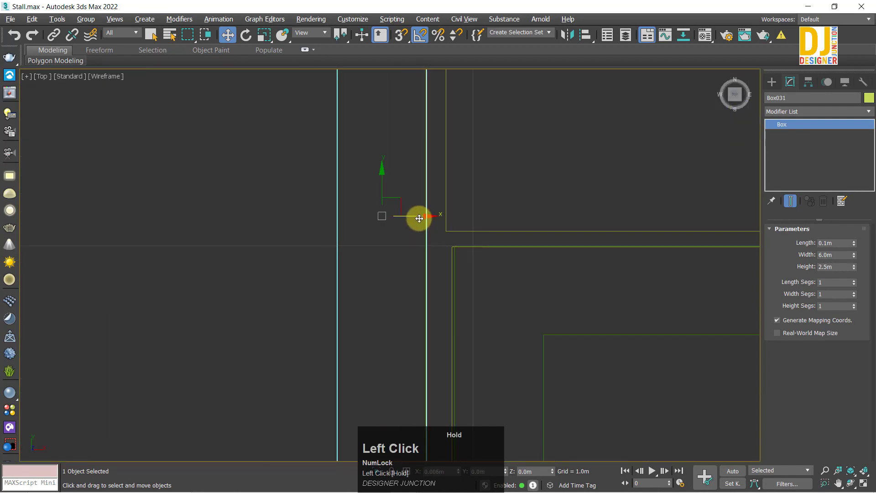
Select the end platform together with its wall and move both along X until they meet the neighbouring stall.
{"action": "key", "text": "z"}
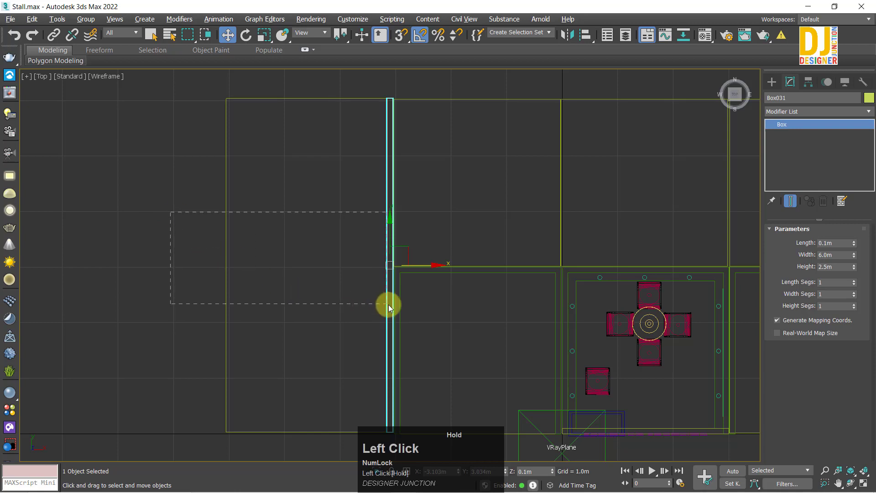
{"action": "left_click_drag", "start_coordinate": [388, 305], "coordinate": [390, 305]}
{"action": "key", "text": "z"}
{"action": "scroll", "coordinate": [575, 282], "scroll_direction": "up", "scroll_amount": 3}
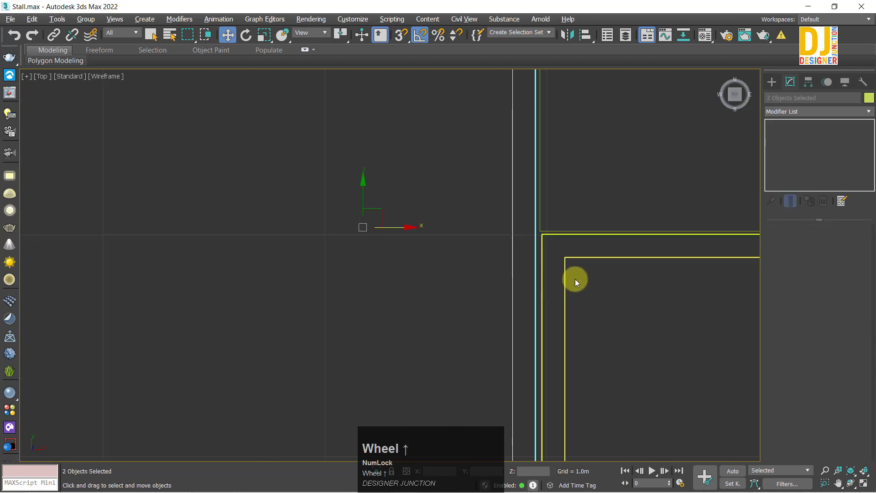
{"action": "left_click", "coordinate": [403, 224]}
{"action": "key", "text": "ctrl+z"}
{"action": "left_click_drag", "start_coordinate": [402, 227], "coordinate": [424, 258]}
{"action": "key", "text": "z"}
{"action": "key", "text": "alt+w"}
{"action": "left_click", "coordinate": [543, 390]}
{"action": "key", "text": "alt+w"}
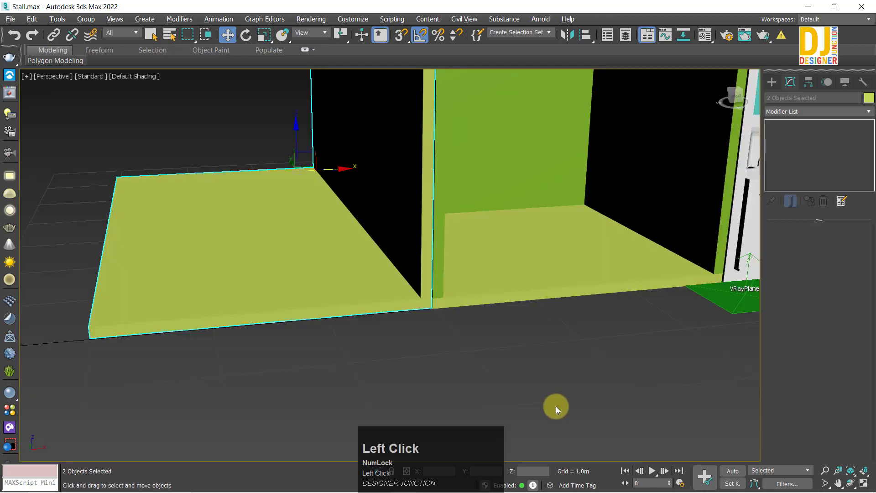
Examine how the new wall and platform meet the stall row, and view the corner stall's fascia at the far end.
{"action": "middle_click_drag", "start_coordinate": [557, 406], "coordinate": [483, 314], "text": "alt"}
{"action": "middle_click_drag", "start_coordinate": [483, 315], "coordinate": [485, 350]}
{"action": "left_click", "coordinate": [538, 402]}
{"action": "key", "text": "z"}
{"action": "scroll", "coordinate": [416, 264], "scroll_direction": "down", "scroll_amount": 4}
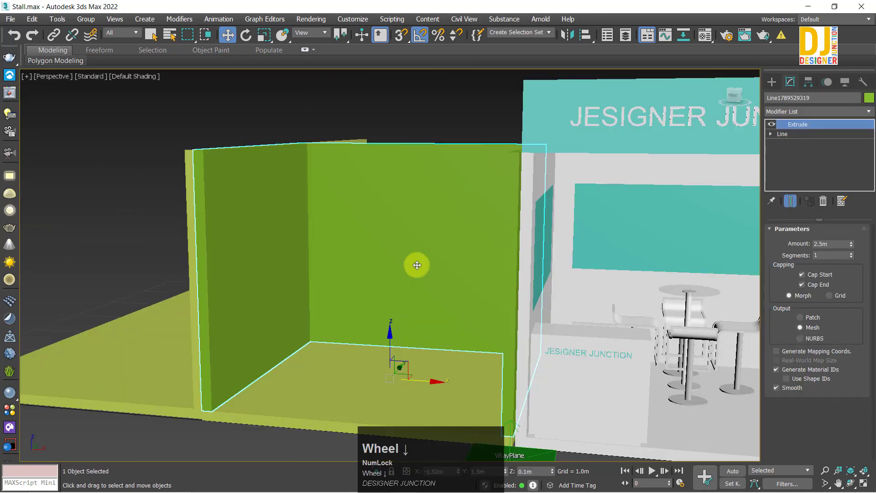
{"action": "middle_click_drag", "start_coordinate": [416, 264], "coordinate": [332, 217]}
{"action": "scroll", "coordinate": [366, 247], "scroll_direction": "down", "scroll_amount": 4}
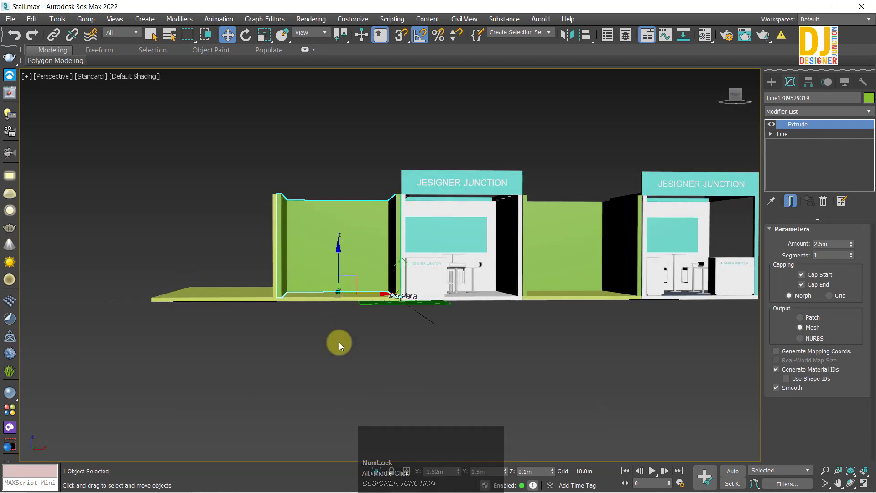
{"action": "middle_click_drag", "start_coordinate": [213, 257], "coordinate": [381, 307], "text": "alt"}
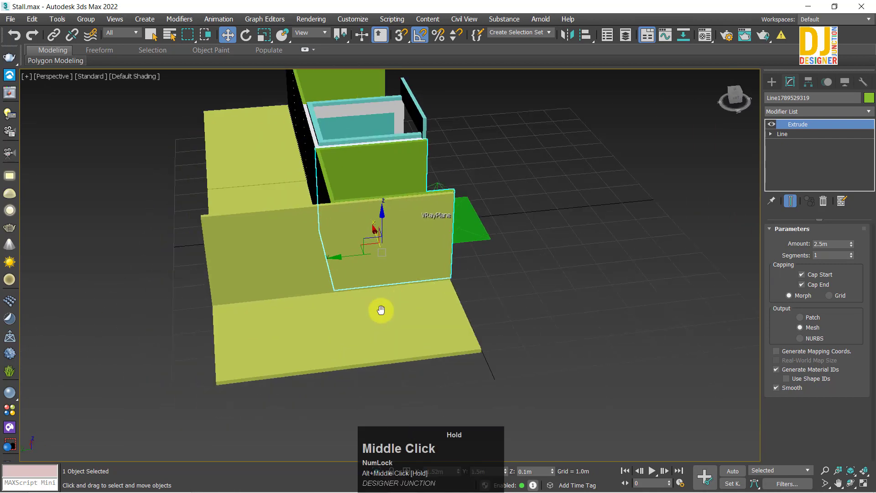
{"action": "left_click", "coordinate": [387, 369]}
{"action": "left_click", "coordinate": [310, 265]}
{"action": "key", "text": "z"}
{"action": "middle_click_drag", "start_coordinate": [315, 307], "coordinate": [219, 276], "text": "alt"}
{"action": "middle_click_drag", "start_coordinate": [219, 277], "coordinate": [387, 280]}
{"action": "left_click", "coordinate": [492, 281]}
{"action": "middle_click_drag", "start_coordinate": [492, 281], "coordinate": [465, 182], "text": "alt"}
{"action": "left_click_drag", "start_coordinate": [466, 183], "coordinate": [493, 245]}
{"action": "key", "text": "z"}
{"action": "middle_click_drag", "start_coordinate": [493, 246], "coordinate": [264, 215]}
{"action": "scroll", "coordinate": [383, 224], "scroll_direction": "down", "scroll_amount": 5}
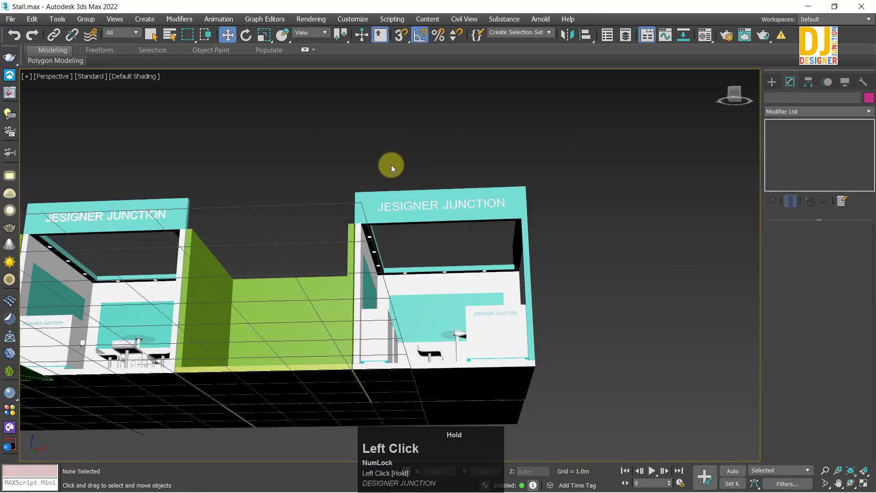
{"action": "left_click_drag", "start_coordinate": [565, 239], "coordinate": [565, 239]}
{"action": "scroll", "coordinate": [565, 239], "scroll_direction": "down", "scroll_amount": 3}
{"action": "middle_click_drag", "start_coordinate": [565, 239], "coordinate": [409, 220], "text": "alt"}
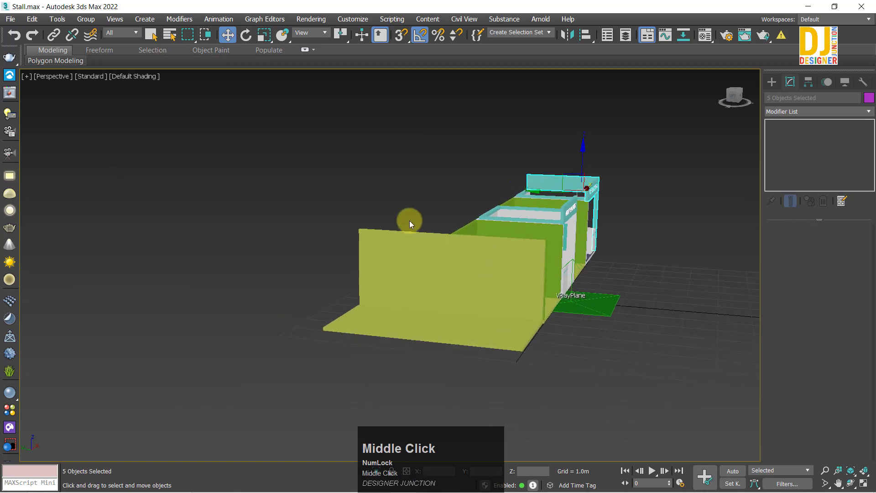
{"action": "left_click", "coordinate": [373, 249]}
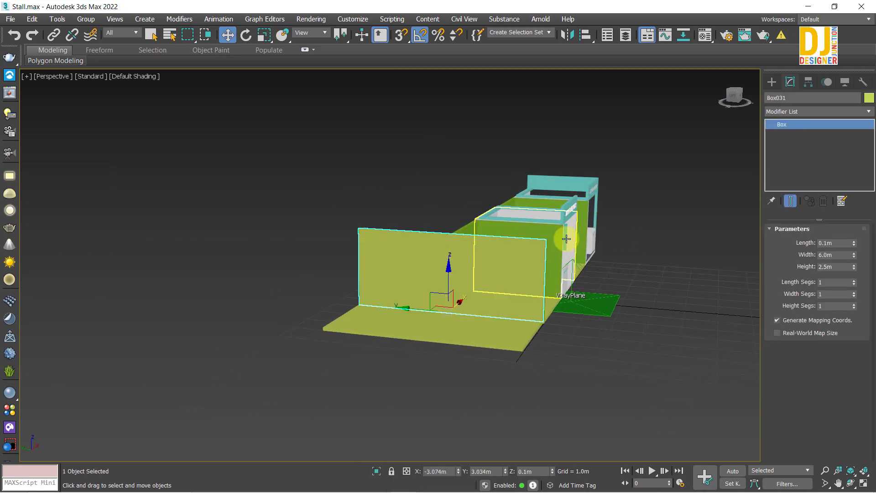
{"action": "middle_click_drag", "start_coordinate": [472, 290], "coordinate": [385, 328], "text": "alt"}
{"action": "key", "text": "z"}
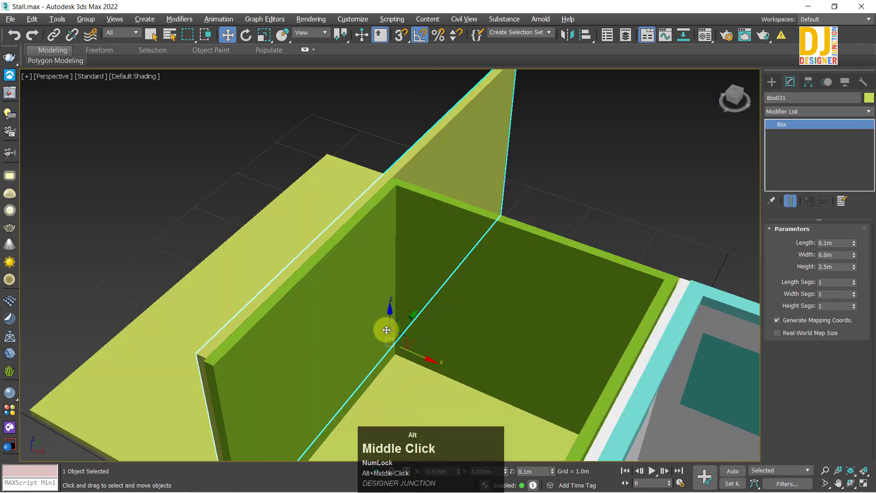
{"action": "scroll", "coordinate": [385, 286], "scroll_direction": "down", "scroll_amount": 3}
{"action": "middle_click_drag", "start_coordinate": [385, 287], "coordinate": [486, 201], "text": "alt"}
Clone the far corner stall's L-shaped fascia, post and lettering over to the 6 m end platform.
{"action": "left_click_drag", "start_coordinate": [486, 202], "coordinate": [539, 257]}
{"action": "mouse_move", "coordinate": [539, 257]}
{"action": "middle_mouse_down", "text": "alt"}
{"action": "mouse_move", "coordinate": [512, 287]}
{"action": "mouse_move", "coordinate": [540, 261]}
{"action": "mouse_move", "coordinate": [598, 268]}
{"action": "middle_mouse_up", "text": "alt"}
{"action": "left_click_drag", "start_coordinate": [598, 268], "coordinate": [137, 297], "text": "shift"}
{"action": "left_click", "coordinate": [429, 299]}
Rotate the cloned fascia set by -90 degrees about Z in the top view.
{"action": "key", "text": "t"}
{"action": "key", "text": "z"}
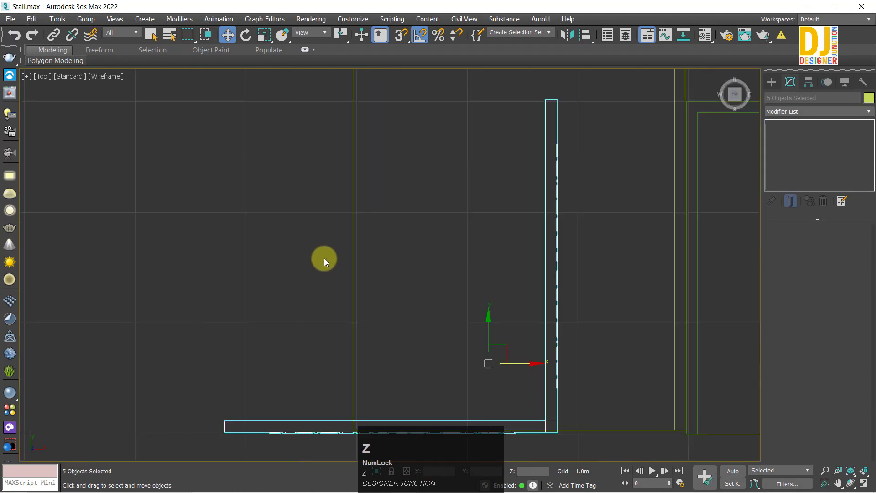
{"action": "key", "text": "e"}
{"action": "scroll", "coordinate": [379, 284], "scroll_direction": "down", "scroll_amount": 4}
{"action": "left_click_drag", "start_coordinate": [464, 292], "coordinate": [473, 332]}
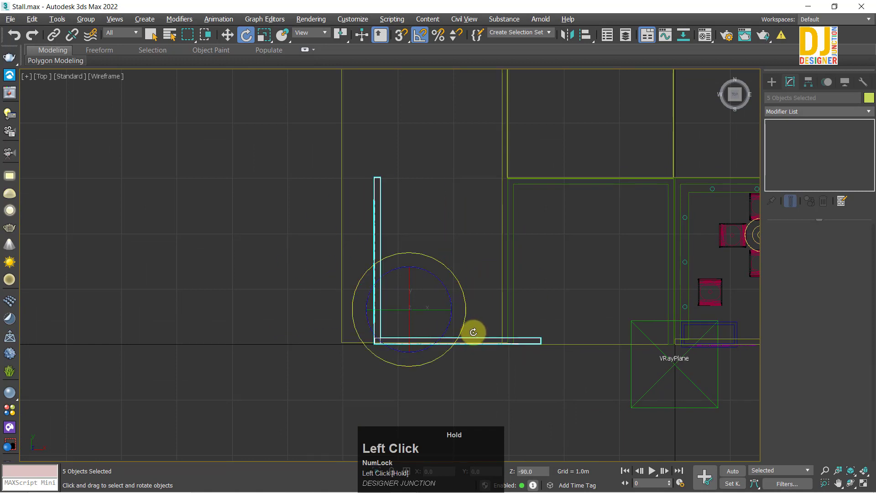
Move the rotated fascia set onto the end platform's front outer corner, flush with the platform edges.
{"action": "scroll", "coordinate": [439, 318], "scroll_direction": "up", "scroll_amount": 3}
{"action": "middle_click_drag", "start_coordinate": [439, 319], "coordinate": [422, 254]}
{"action": "left_click_drag", "start_coordinate": [422, 254], "coordinate": [349, 257]}
{"action": "scroll", "coordinate": [636, 349], "scroll_direction": "up", "scroll_amount": 3}
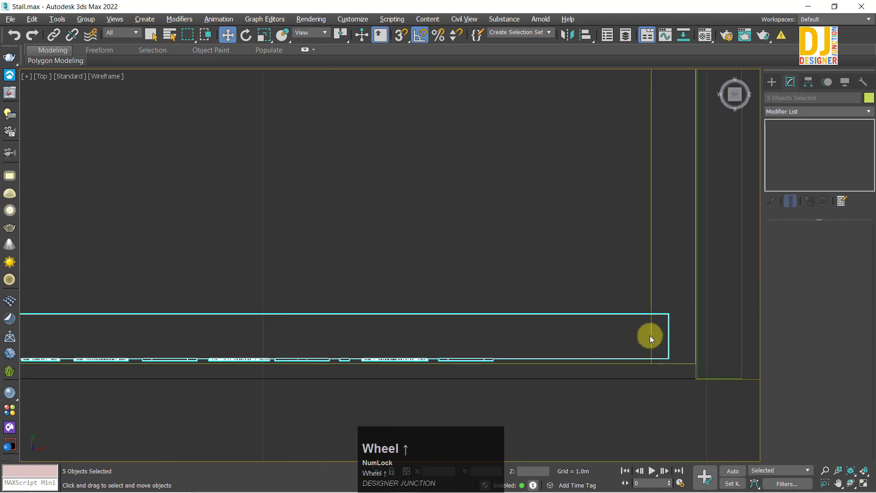
{"action": "middle_click_drag", "start_coordinate": [650, 336], "coordinate": [399, 265]}
{"action": "scroll", "coordinate": [371, 219], "scroll_direction": "up", "scroll_amount": 3}
{"action": "left_click_drag", "start_coordinate": [370, 210], "coordinate": [445, 223]}
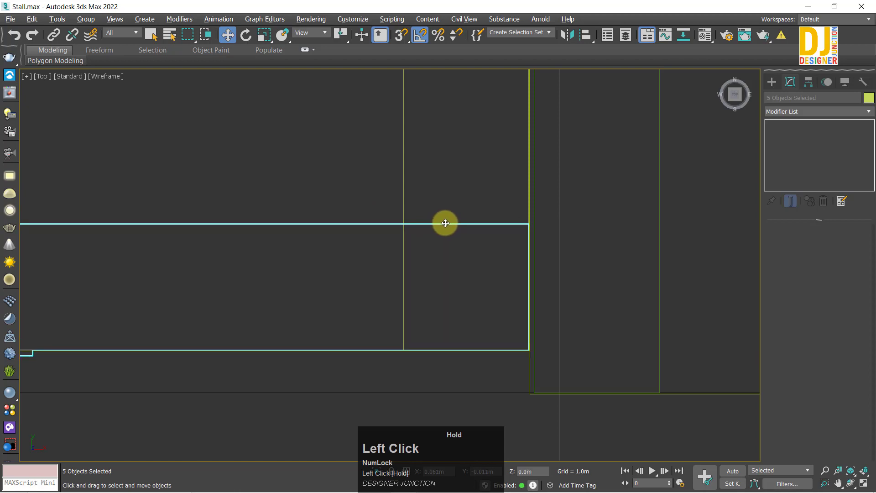
{"action": "scroll", "coordinate": [458, 231], "scroll_direction": "down", "scroll_amount": 5}
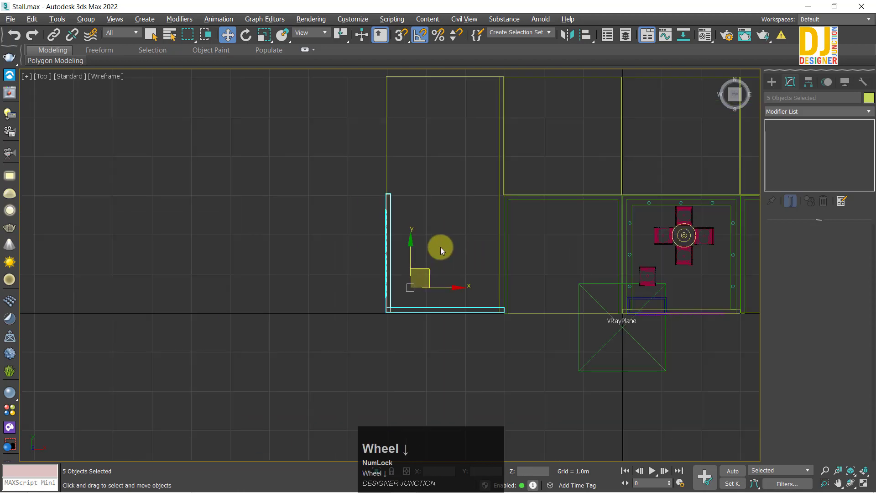
Add the end platform and its 6 m wall to the selected fascia set.
{"action": "middle_click_drag", "start_coordinate": [440, 248], "coordinate": [458, 186]}
{"action": "scroll", "coordinate": [458, 241], "scroll_direction": "up", "scroll_amount": 5}
{"action": "key", "text": "z"}
{"action": "middle_click", "coordinate": [375, 157]}
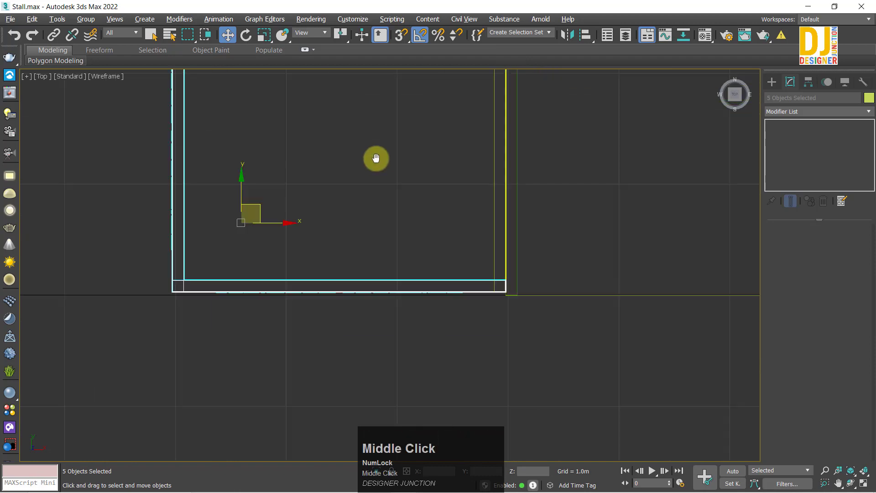
{"action": "scroll", "coordinate": [238, 171], "scroll_direction": "down", "scroll_amount": 3}
{"action": "left_click_drag", "start_coordinate": [251, 116], "coordinate": [376, 264]}
{"action": "key", "text": "z"}
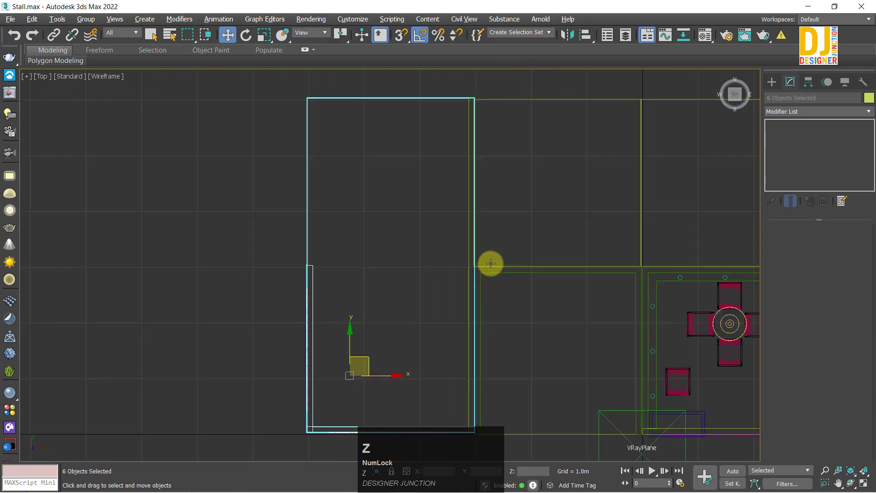
{"action": "middle_click_drag", "start_coordinate": [376, 348], "coordinate": [403, 197]}
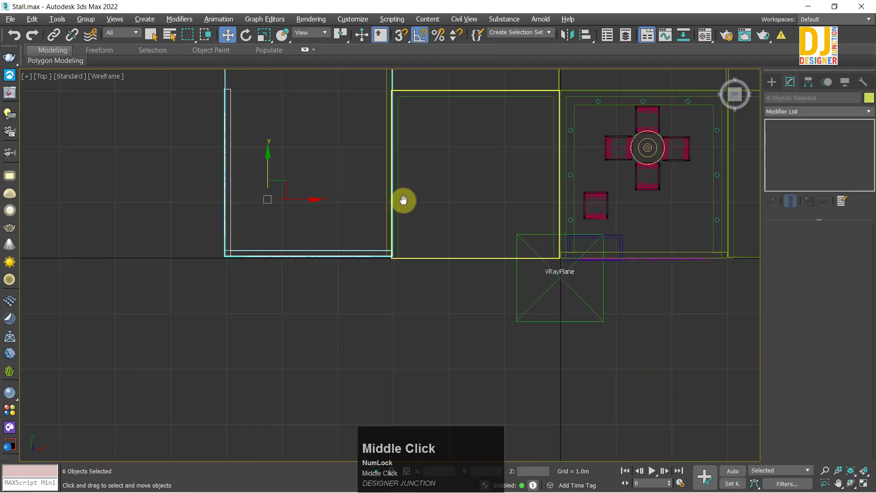
{"action": "scroll", "coordinate": [440, 361], "scroll_direction": "up", "scroll_amount": 3}
{"action": "scroll", "coordinate": [255, 305], "scroll_direction": "up", "scroll_amount": 2}
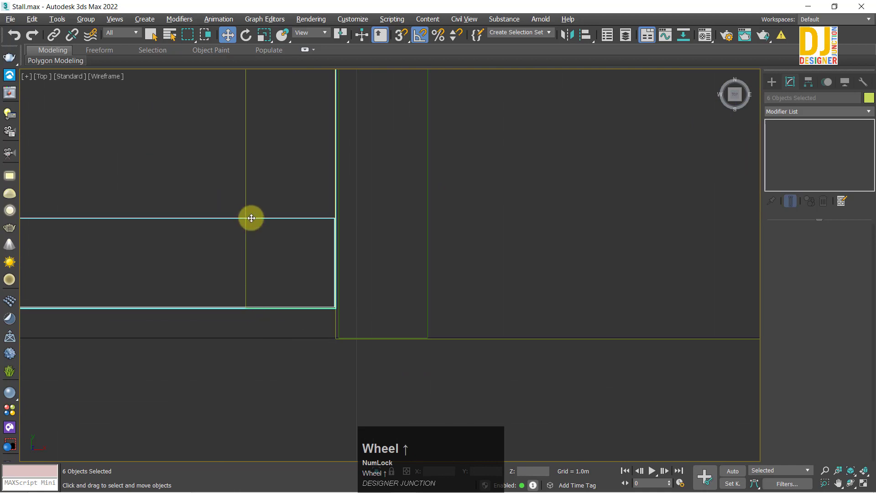
{"action": "left_click_drag", "start_coordinate": [235, 204], "coordinate": [269, 257], "text": "ctrl"}
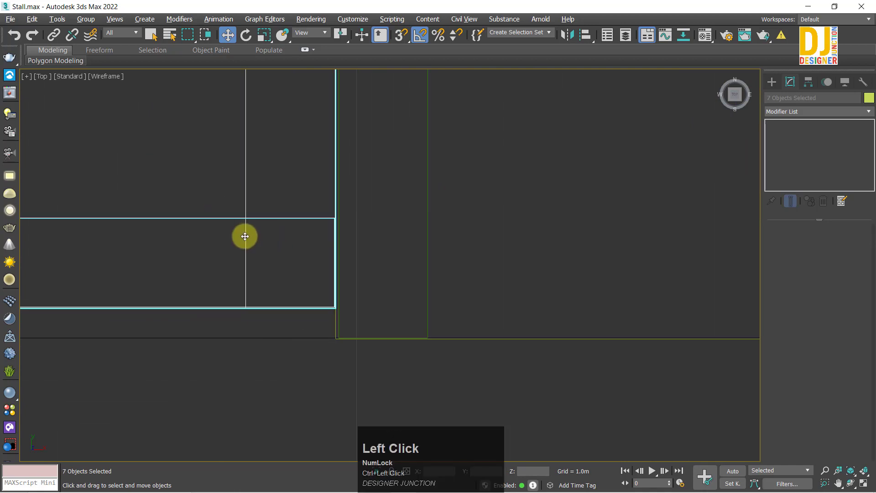
Move the complete end stall along Y to line its front edge up with the neighbouring stall platform.
{"action": "key", "text": "z"}
{"action": "middle_click_drag", "start_coordinate": [401, 286], "coordinate": [358, 188]}
{"action": "scroll", "coordinate": [296, 157], "scroll_direction": "up", "scroll_amount": 2}
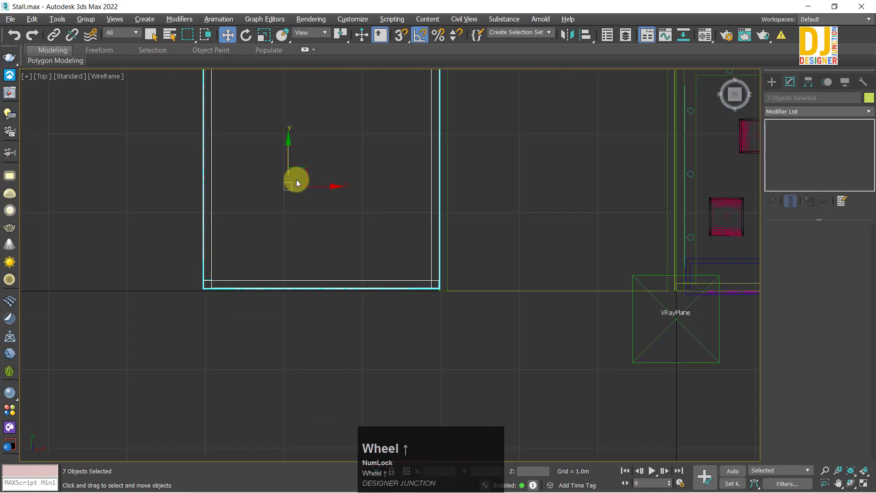
{"action": "left_click_drag", "start_coordinate": [288, 156], "coordinate": [322, 205]}
{"action": "key", "text": "ctrl+z"}
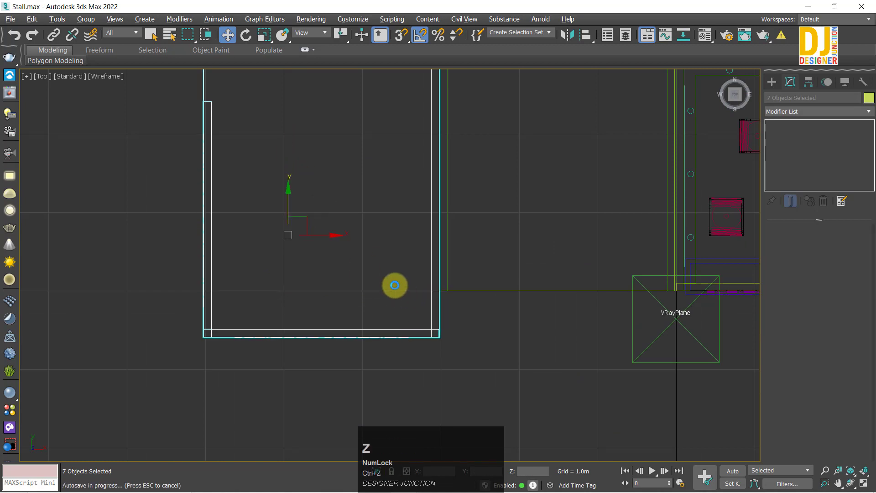
{"action": "scroll", "coordinate": [388, 282], "scroll_direction": "up", "scroll_amount": 2}
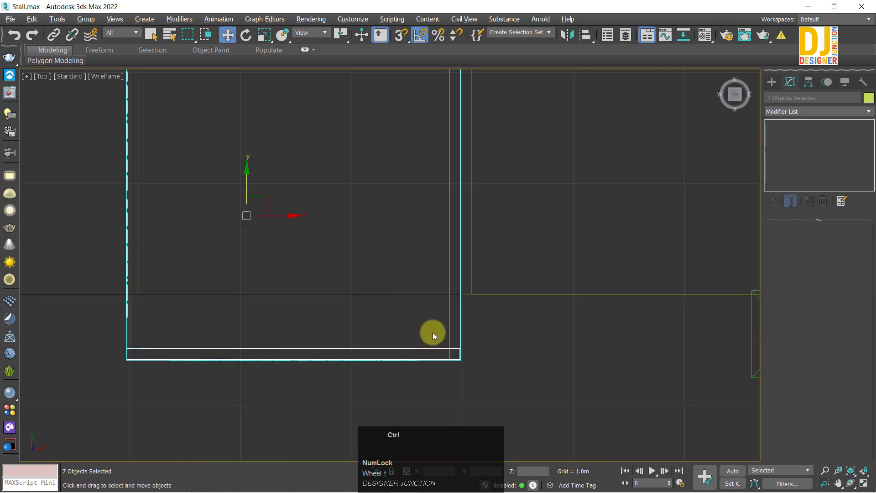
{"action": "scroll", "coordinate": [472, 296], "scroll_direction": "up", "scroll_amount": 3}
{"action": "scroll", "coordinate": [382, 277], "scroll_direction": "up", "scroll_amount": 5}
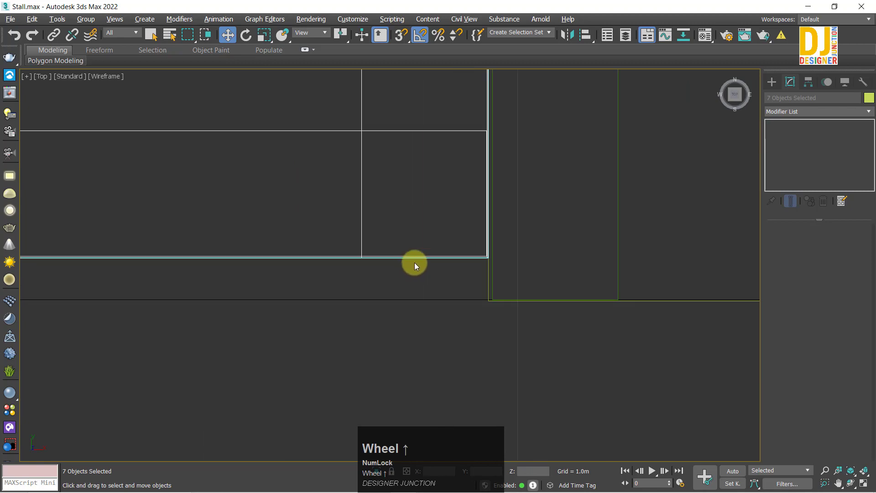
{"action": "left_click_drag", "start_coordinate": [417, 258], "coordinate": [422, 297]}
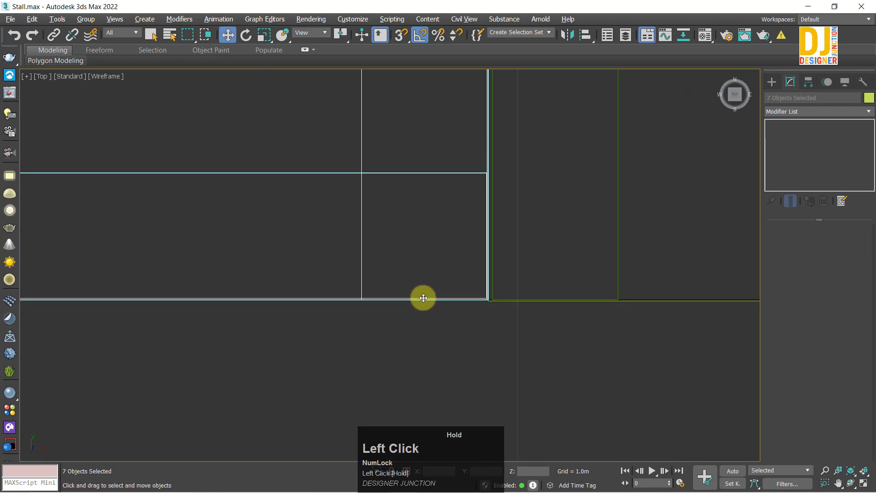
{"action": "key", "text": "z"}
{"action": "left_click", "coordinate": [518, 392]}
Check the whole stall row with the new end stall in the perspective view.
{"action": "key", "text": "alt+w"}
{"action": "key", "text": "alt+w"}
{"action": "middle_click_drag", "start_coordinate": [403, 304], "coordinate": [420, 273], "text": "alt"}
{"action": "key", "text": "z"}
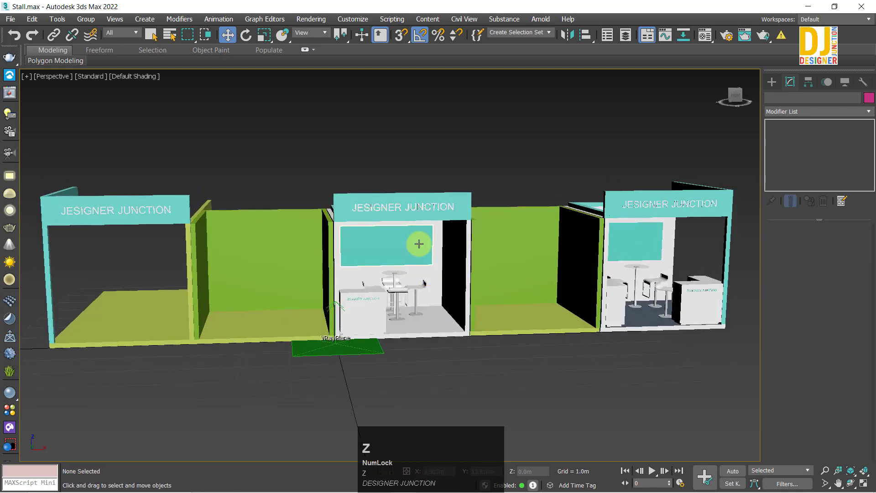
{"action": "key", "text": "z"}
{"action": "scroll", "coordinate": [423, 240], "scroll_direction": "down", "scroll_amount": 5}
{"action": "middle_click_drag", "start_coordinate": [422, 241], "coordinate": [414, 269], "text": "alt"}
{"action": "left_click_drag", "start_coordinate": [171, 133], "coordinate": [725, 374]}
{"action": "left_click", "coordinate": [381, 257]}
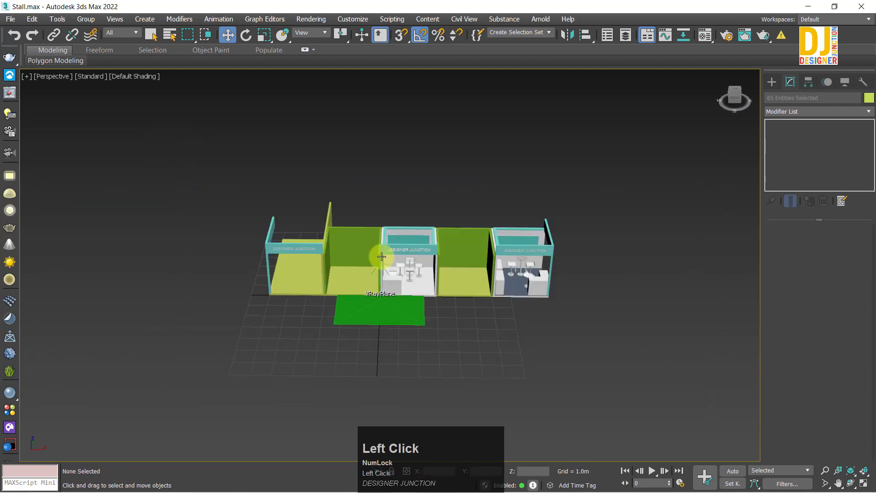
Clone the end stall's short front fascia with its lettering to the rear of the 6 m platform as a copy.
{"action": "middle_click_drag", "start_coordinate": [347, 340], "coordinate": [420, 286], "text": "alt"}
{"action": "scroll", "coordinate": [420, 241], "scroll_direction": "down", "scroll_amount": 3}
{"action": "middle_click_drag", "start_coordinate": [420, 241], "coordinate": [464, 261], "text": "alt"}
{"action": "scroll", "coordinate": [430, 252], "scroll_direction": "down", "scroll_amount": 4}
{"action": "left_click_drag", "start_coordinate": [421, 235], "coordinate": [292, 195], "text": "shift"}
{"action": "left_click", "coordinate": [428, 305]}
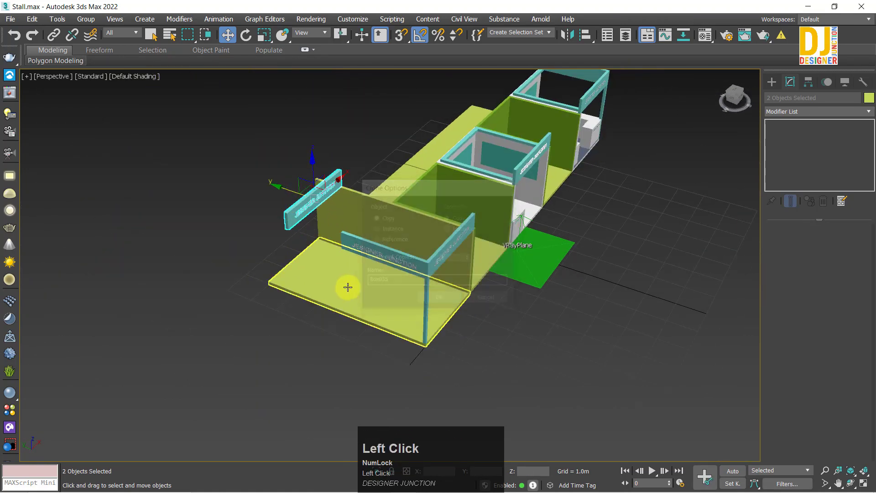
Rotate the cloned rear fascia and its lettering about Z so the lettering faces outward and the fascia runs parallel to the platform's rear edge.
{"action": "scroll", "coordinate": [416, 264], "scroll_direction": "up", "scroll_amount": 5}
{"action": "mouse_move", "coordinate": [416, 265]}
{"action": "middle_mouse_down", "text": "alt"}
{"action": "mouse_move", "coordinate": [407, 275]}
{"action": "mouse_move", "coordinate": [387, 261]}
{"action": "mouse_move", "coordinate": [389, 242]}
{"action": "middle_mouse_up", "text": "alt"}
{"action": "key", "text": "e"}
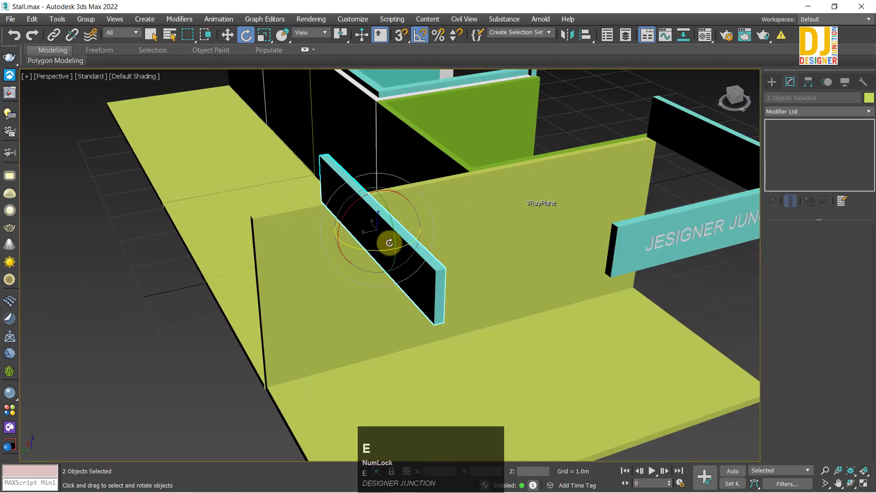
{"action": "left_click_drag", "start_coordinate": [381, 251], "coordinate": [296, 251]}
{"action": "key", "text": "alt+w"}
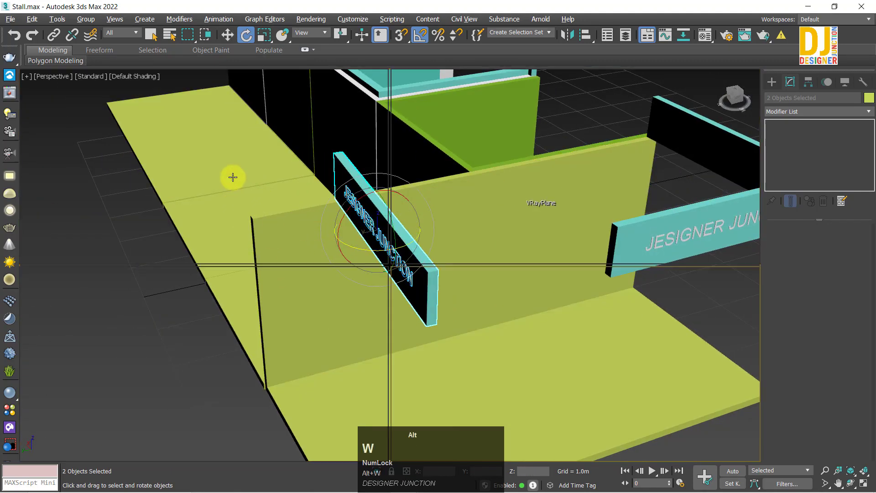
{"action": "key", "text": "alt+w"}
{"action": "key", "text": "z"}
{"action": "key", "text": "w"}
{"action": "key", "text": "e"}
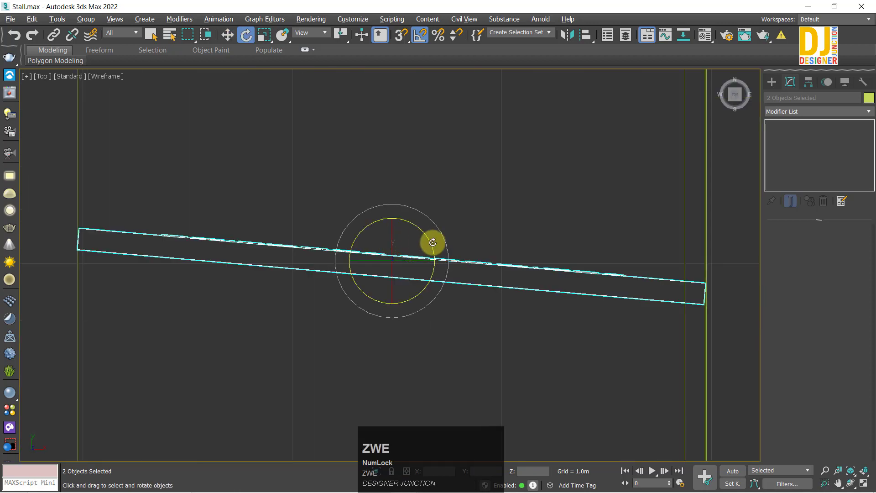
{"action": "left_click_drag", "start_coordinate": [439, 233], "coordinate": [443, 158]}
Move the rear fascia with its lettering along Y to line it up with the platform's rear edge.
{"action": "key", "text": "w"}
{"action": "scroll", "coordinate": [440, 231], "scroll_direction": "down", "scroll_amount": 5}
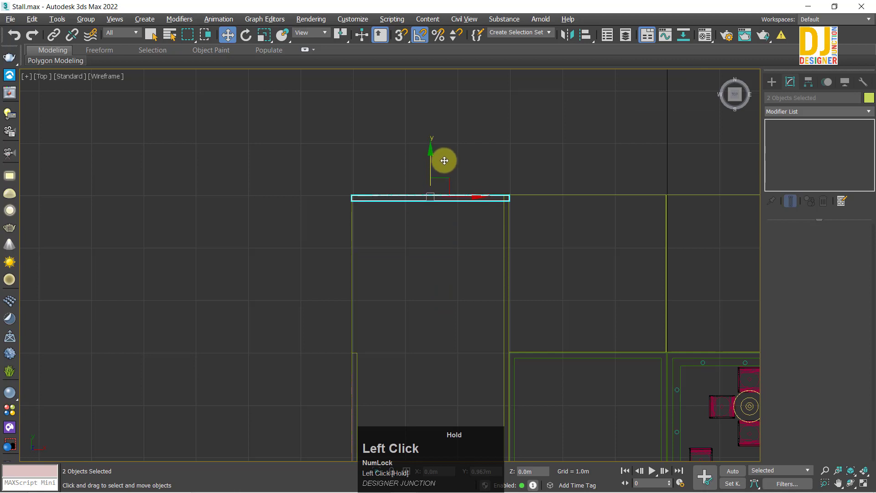
{"action": "key", "text": "z"}
{"action": "key", "text": "z"}
{"action": "scroll", "coordinate": [399, 279], "scroll_direction": "up", "scroll_amount": 3}
{"action": "scroll", "coordinate": [363, 298], "scroll_direction": "up", "scroll_amount": 2}
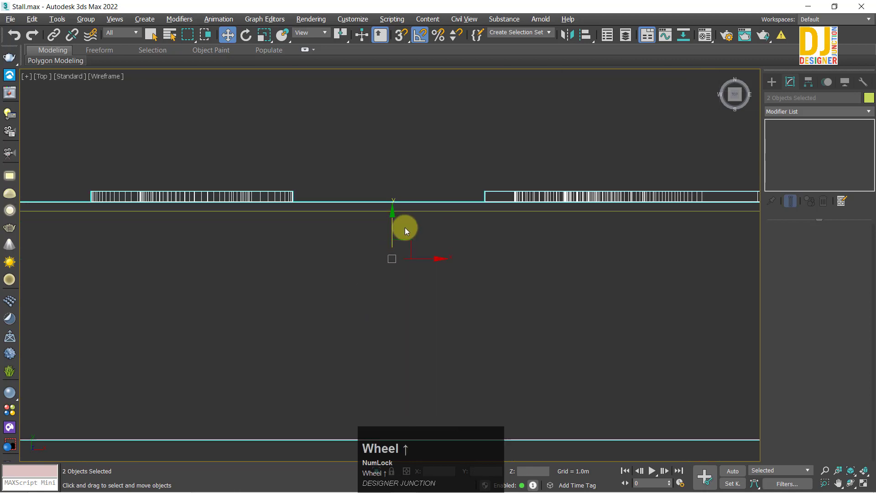
{"action": "left_click_drag", "start_coordinate": [393, 229], "coordinate": [395, 233]}
{"action": "key", "text": "z"}
{"action": "left_click", "coordinate": [474, 352]}
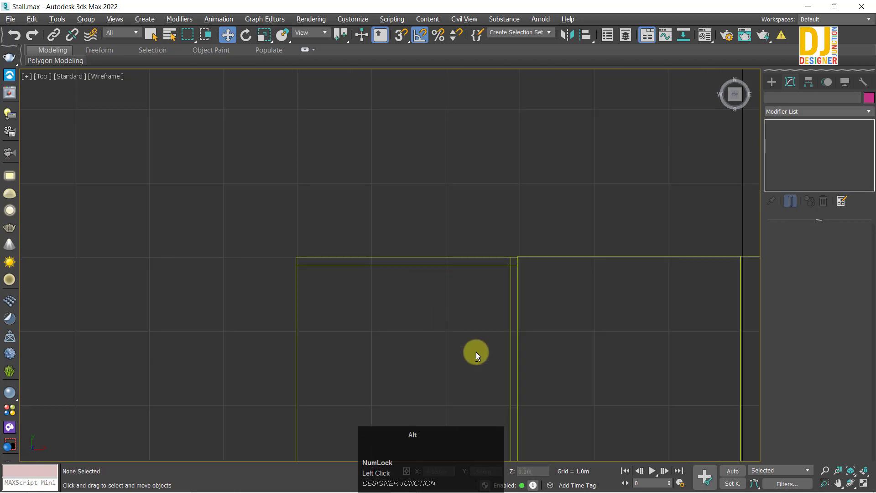
Set the width of the end stall's outer side fascia to 6 m.
{"action": "key", "text": "alt+w"}
{"action": "middle_click_drag", "start_coordinate": [510, 354], "coordinate": [438, 257], "text": "alt"}
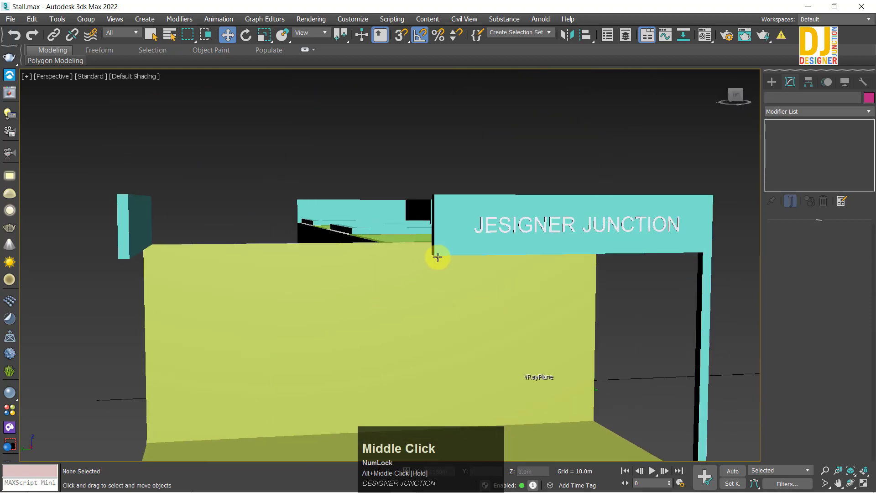
{"action": "left_click", "coordinate": [444, 214]}
{"action": "key", "text": "z"}
{"action": "scroll", "coordinate": [439, 210], "scroll_direction": "down", "scroll_amount": 4}
{"action": "middle_click_drag", "start_coordinate": [438, 209], "coordinate": [732, 230], "text": "alt"}
{"action": "left_click", "coordinate": [847, 254]}
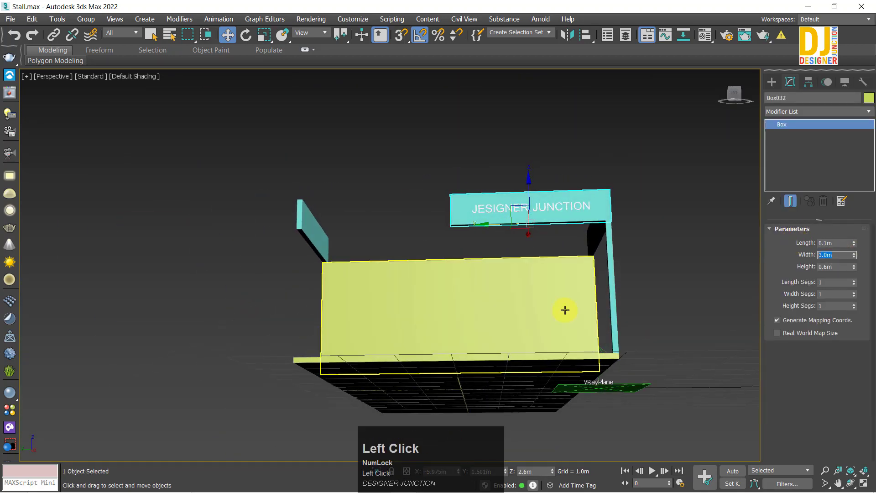
{"action": "type", "text": "6"}
{"action": "key", "text": "Return"}
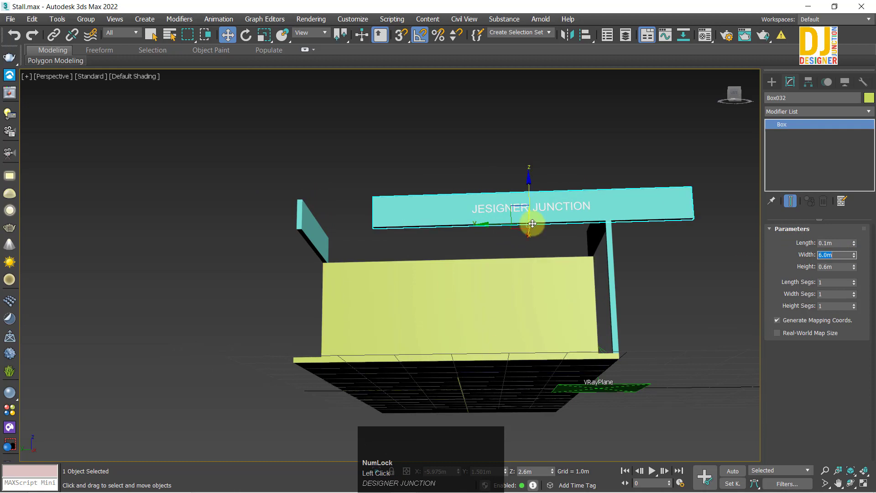
Move the widened side fascia along Y to align its rear end with the platform's rear corner.
{"action": "left_click_drag", "start_coordinate": [489, 225], "coordinate": [425, 239]}
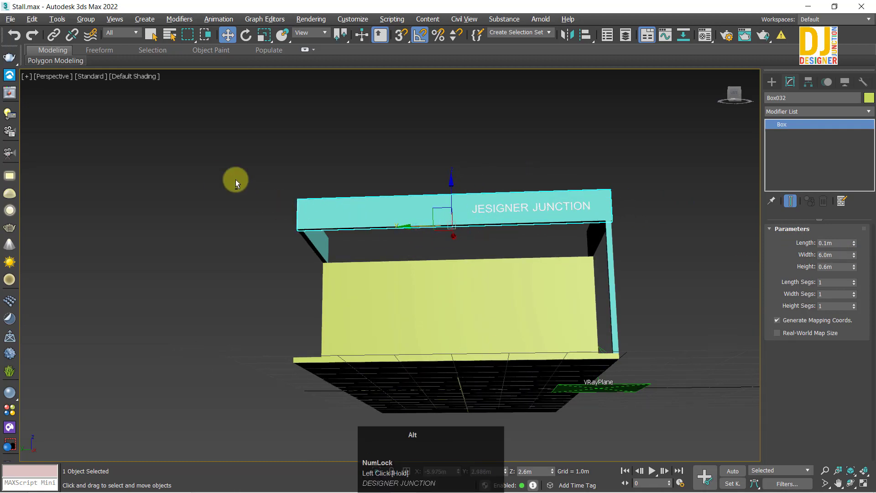
{"action": "key", "text": "alt+w"}
{"action": "key", "text": "alt+w"}
{"action": "key", "text": "z"}
{"action": "middle_click_drag", "start_coordinate": [436, 213], "coordinate": [437, 307]}
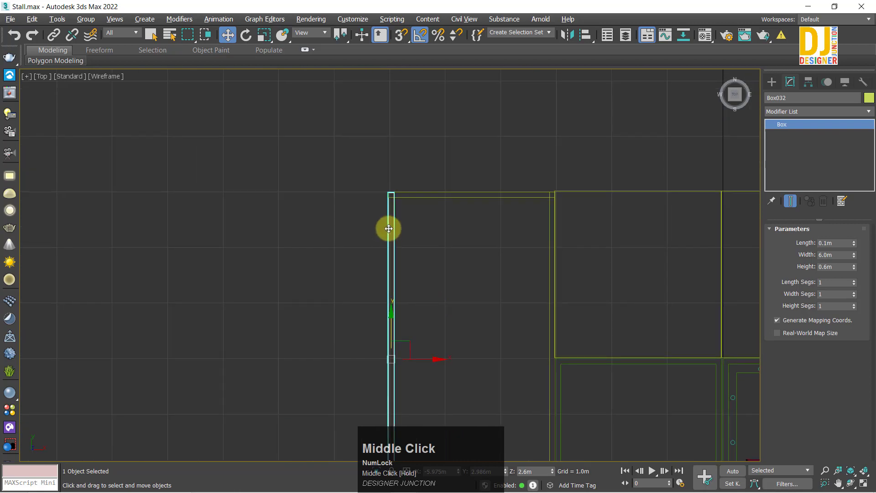
{"action": "scroll", "coordinate": [420, 227], "scroll_direction": "up", "scroll_amount": 10}
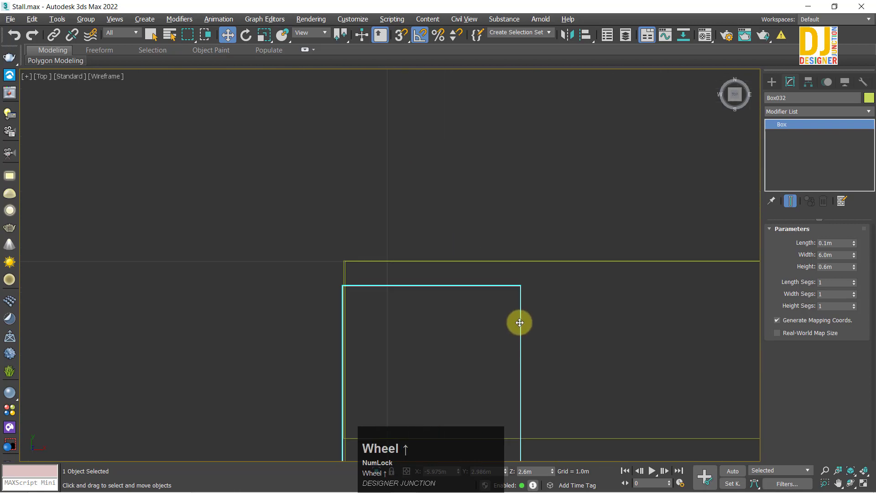
{"action": "left_click_drag", "start_coordinate": [519, 322], "coordinate": [525, 309]}
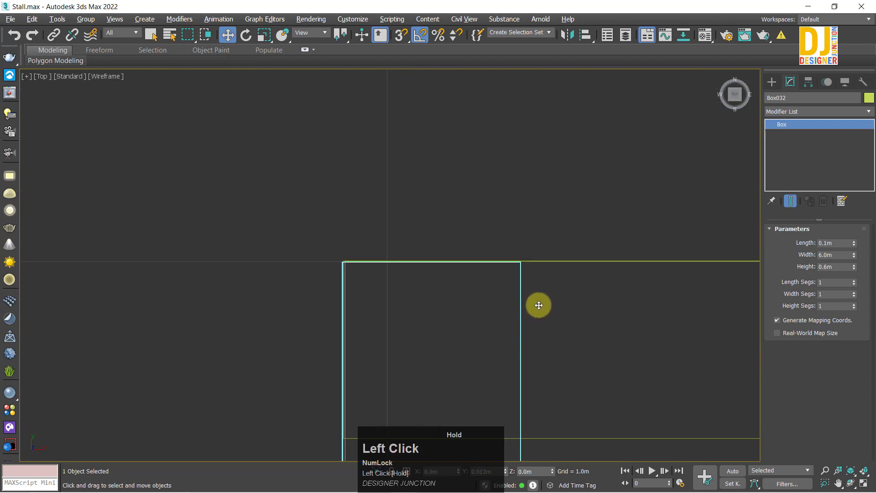
Fine-tune the side fascia's Y position at the platform's front corner.
{"action": "key", "text": "z"}
{"action": "middle_click_drag", "start_coordinate": [482, 402], "coordinate": [436, 324]}
{"action": "scroll", "coordinate": [430, 296], "scroll_direction": "up", "scroll_amount": 5}
{"action": "scroll", "coordinate": [436, 323], "scroll_direction": "up", "scroll_amount": 4}
{"action": "left_click_drag", "start_coordinate": [455, 273], "coordinate": [467, 270]}
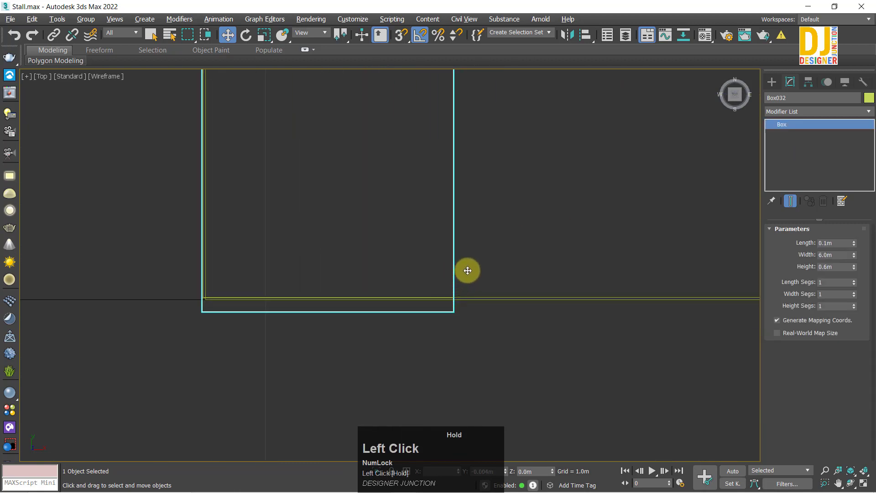
{"action": "key", "text": "z"}
Align the side lettering to the centre of the 6 m side fascia.
{"action": "key", "text": "alt+w"}
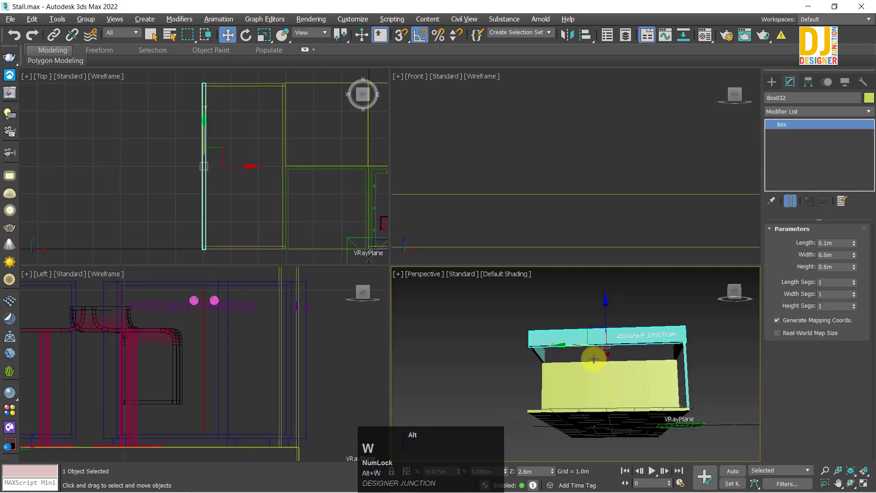
{"action": "key", "text": "alt+w"}
{"action": "middle_click_drag", "start_coordinate": [513, 358], "coordinate": [586, 371], "text": "alt"}
{"action": "left_click", "coordinate": [581, 319]}
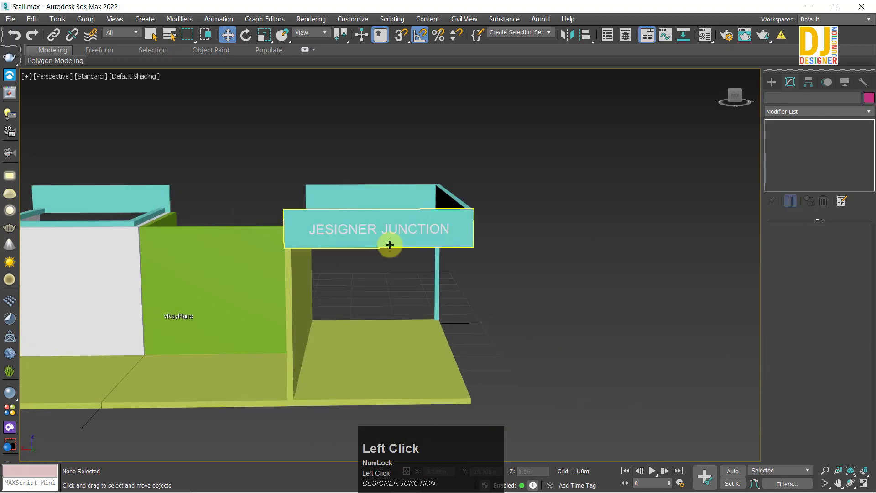
{"action": "middle_click_drag", "start_coordinate": [390, 245], "coordinate": [420, 220], "text": "alt"}
{"action": "left_click", "coordinate": [419, 200]}
{"action": "left_click", "coordinate": [583, 37]}
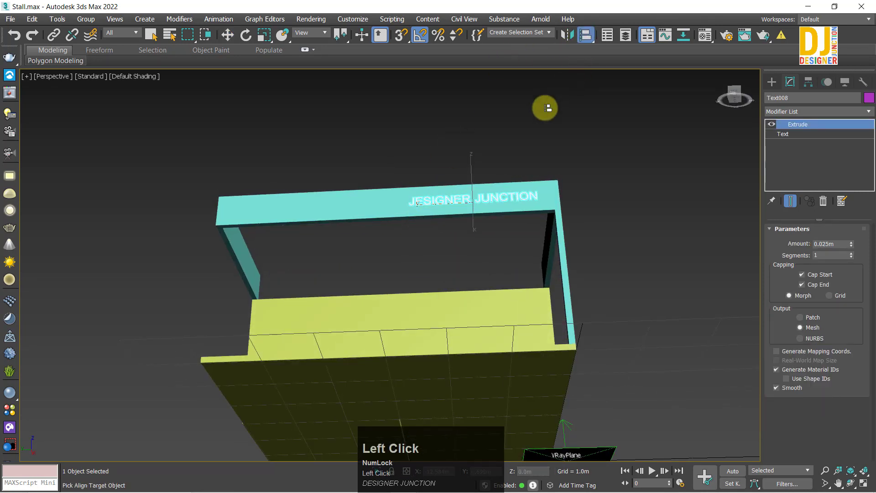
{"action": "left_click", "coordinate": [389, 223]}
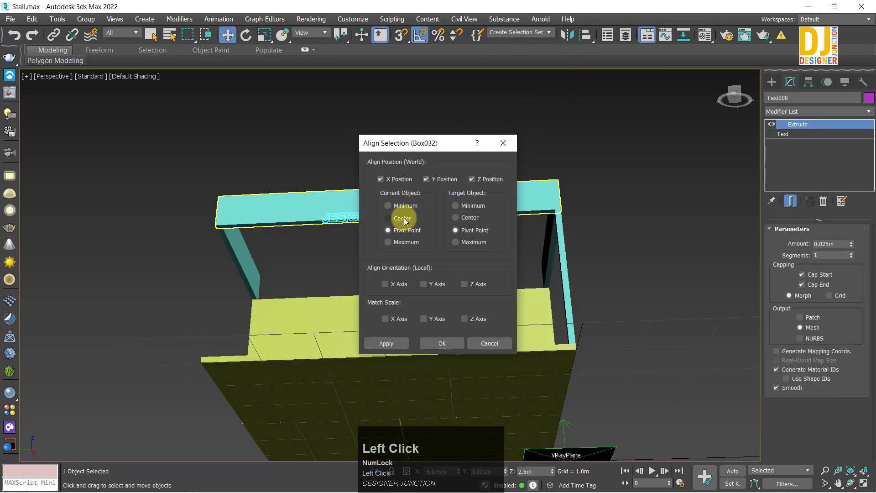
{"action": "left_click", "coordinate": [440, 344]}
Move the centred side lettering outward along X onto the outer face of the 6 m fascia.
{"action": "middle_click_drag", "start_coordinate": [441, 262], "coordinate": [488, 284], "text": "alt"}
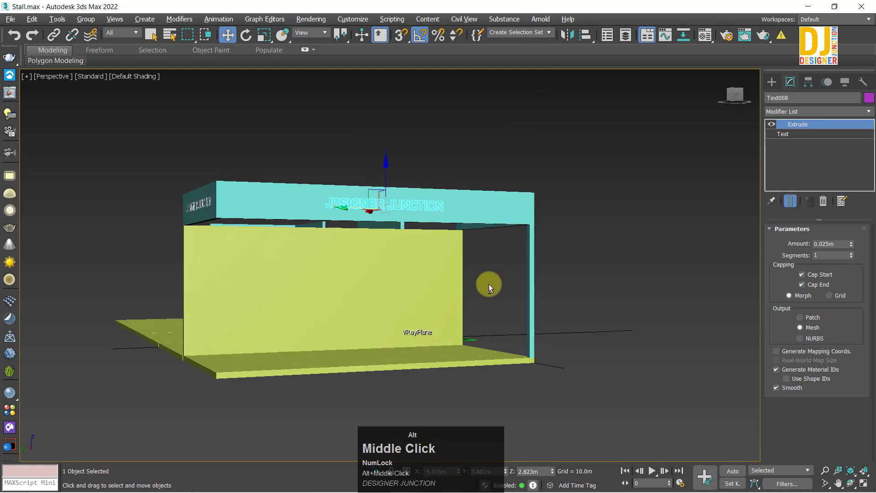
{"action": "key", "text": "l"}
{"action": "key", "text": "w"}
{"action": "key", "text": "z"}
{"action": "key", "text": "t"}
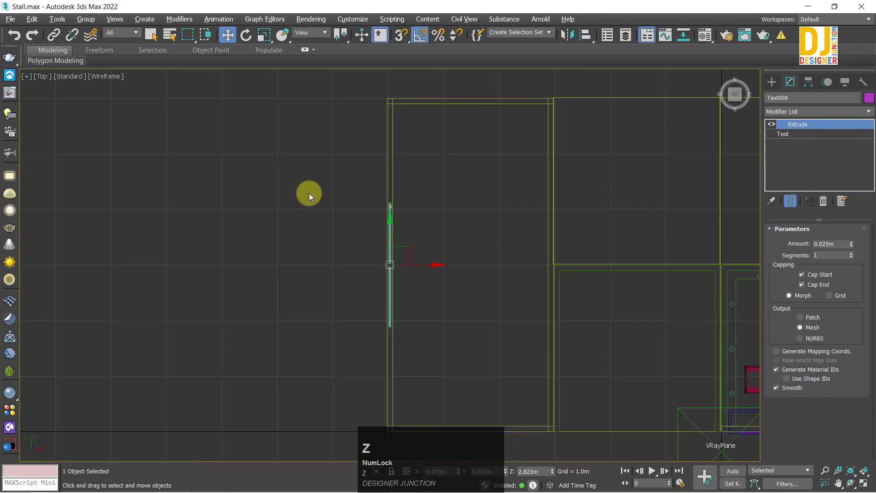
{"action": "key", "text": "z"}
{"action": "scroll", "coordinate": [388, 262], "scroll_direction": "up", "scroll_amount": 3}
{"action": "left_click_drag", "start_coordinate": [393, 253], "coordinate": [330, 260]}
{"action": "left_click", "coordinate": [265, 283]}
{"action": "key", "text": "alt+w"}
{"action": "left_click", "coordinate": [428, 324]}
{"action": "key", "text": "alt+w"}
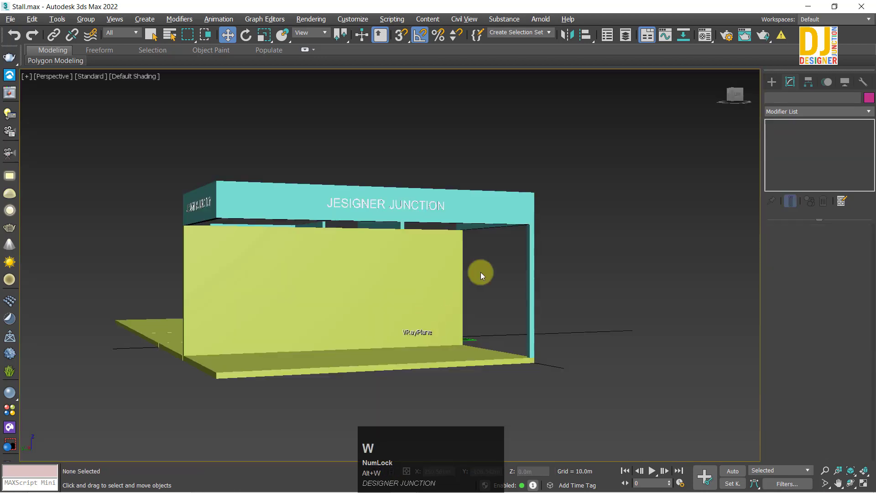
Inspect the stall row and the end stall's fascias and lettering from several angles in perspective.
{"action": "middle_click_drag", "start_coordinate": [481, 272], "coordinate": [466, 237], "text": "alt"}
{"action": "mouse_move", "coordinate": [381, 220]}
{"action": "middle_mouse_down", "text": "alt"}
{"action": "mouse_move", "coordinate": [328, 212]}
{"action": "mouse_move", "coordinate": [297, 178]}
{"action": "mouse_move", "coordinate": [340, 182]}
{"action": "mouse_move", "coordinate": [315, 247]}
{"action": "mouse_move", "coordinate": [439, 239]}
{"action": "mouse_move", "coordinate": [372, 228]}
{"action": "middle_mouse_up", "text": "alt"}
{"action": "scroll", "coordinate": [440, 238], "scroll_direction": "down", "scroll_amount": 3}
{"action": "middle_click_drag", "start_coordinate": [600, 239], "coordinate": [384, 216], "text": "alt"}
{"action": "scroll", "coordinate": [396, 213], "scroll_direction": "up", "scroll_amount": 3}
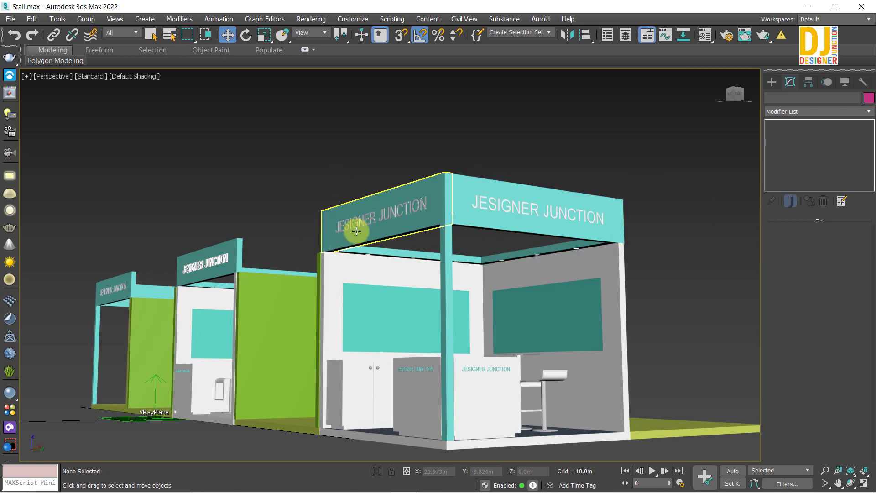
{"action": "middle_click_drag", "start_coordinate": [356, 231], "coordinate": [430, 249], "text": "alt"}
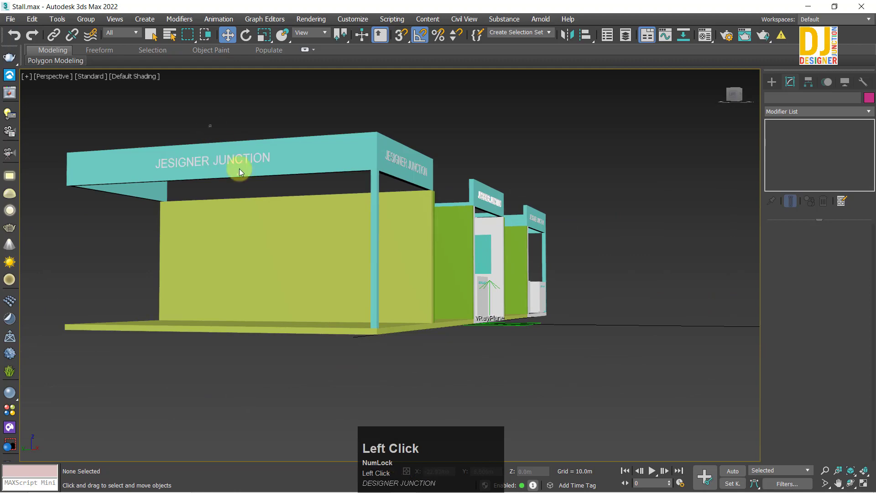
{"action": "middle_click_drag", "start_coordinate": [196, 103], "coordinate": [276, 161], "text": "alt"}
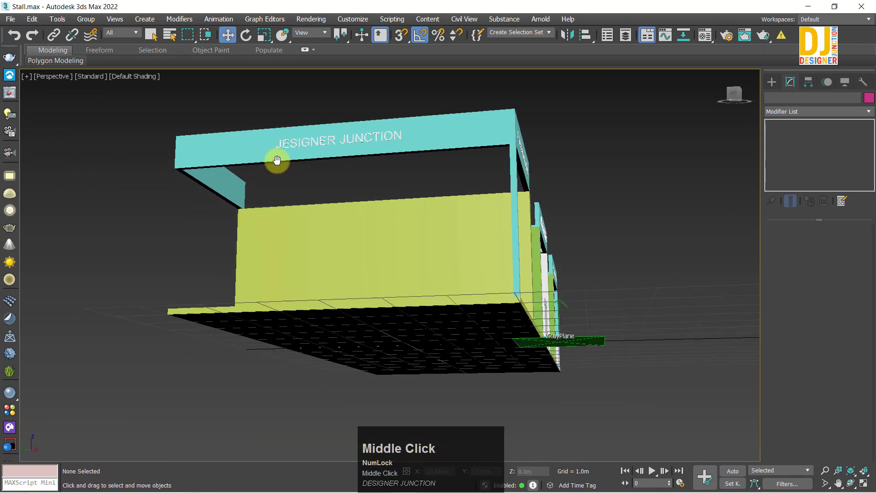
{"action": "left_click", "coordinate": [419, 179]}
{"action": "left_click", "coordinate": [364, 132]}
{"action": "key", "text": "z"}
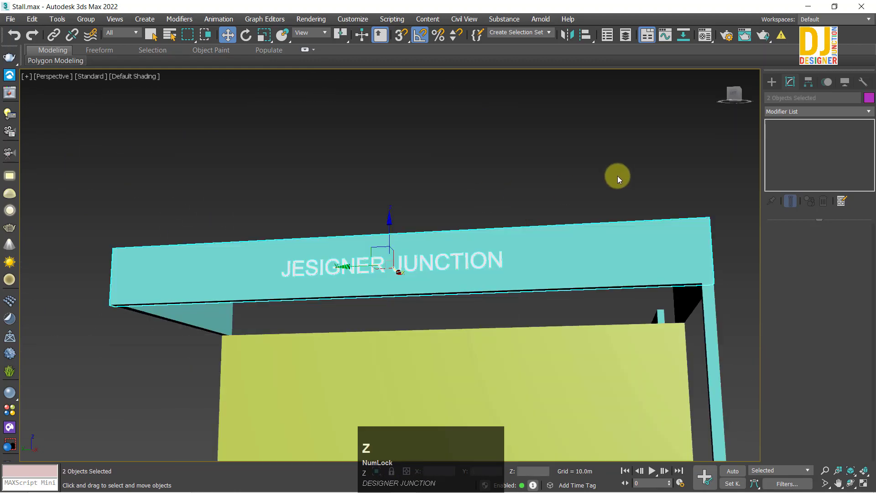
{"action": "left_click", "coordinate": [486, 251]}
{"action": "middle_click_drag", "start_coordinate": [487, 251], "coordinate": [478, 193], "text": "alt"}
Clone the front corner post along Y to the end stall's rear outer corner as a copy.
{"action": "left_click", "coordinate": [620, 276]}
{"action": "scroll", "coordinate": [628, 280], "scroll_direction": "down", "scroll_amount": 3}
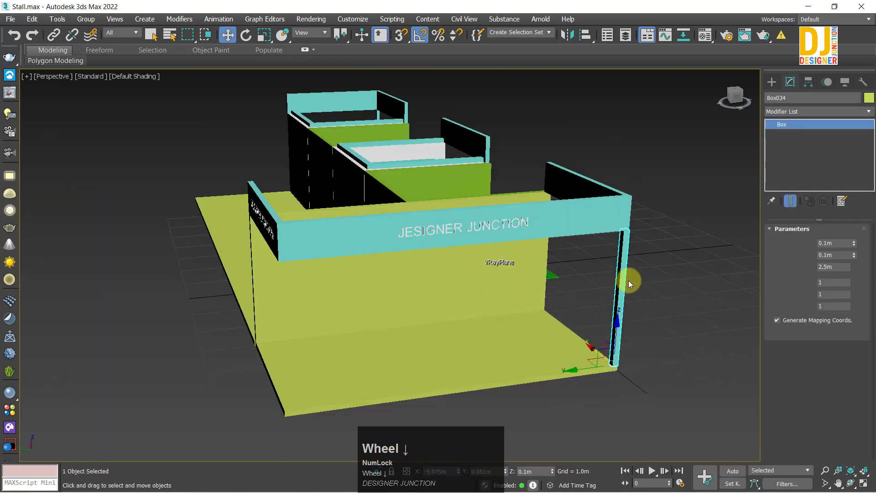
{"action": "middle_click_drag", "start_coordinate": [628, 280], "coordinate": [582, 375], "text": "alt"}
{"action": "left_click_drag", "start_coordinate": [574, 361], "coordinate": [250, 381], "text": "shift"}
{"action": "left_click", "coordinate": [438, 298]}
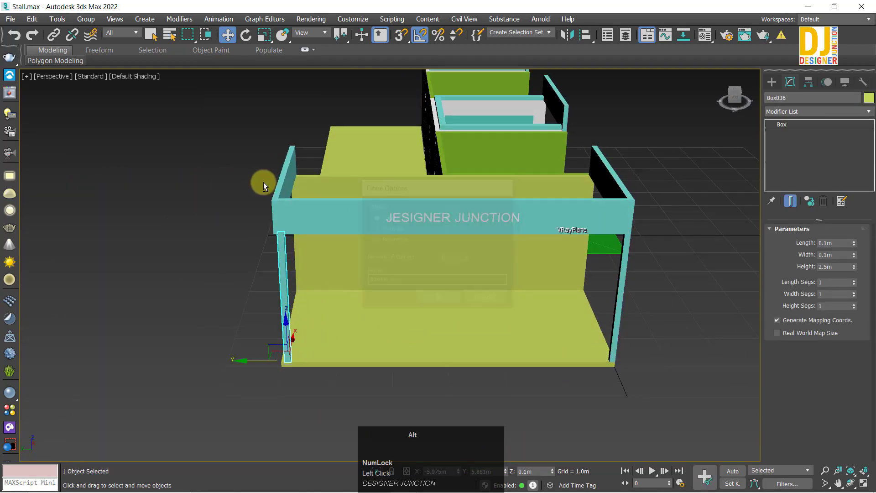
Move the cloned post along Y in the top view to align it flush with the platform's rear corner.
{"action": "key", "text": "t"}
{"action": "key", "text": "z"}
{"action": "scroll", "coordinate": [368, 202], "scroll_direction": "down", "scroll_amount": 4}
{"action": "scroll", "coordinate": [366, 258], "scroll_direction": "up", "scroll_amount": 3}
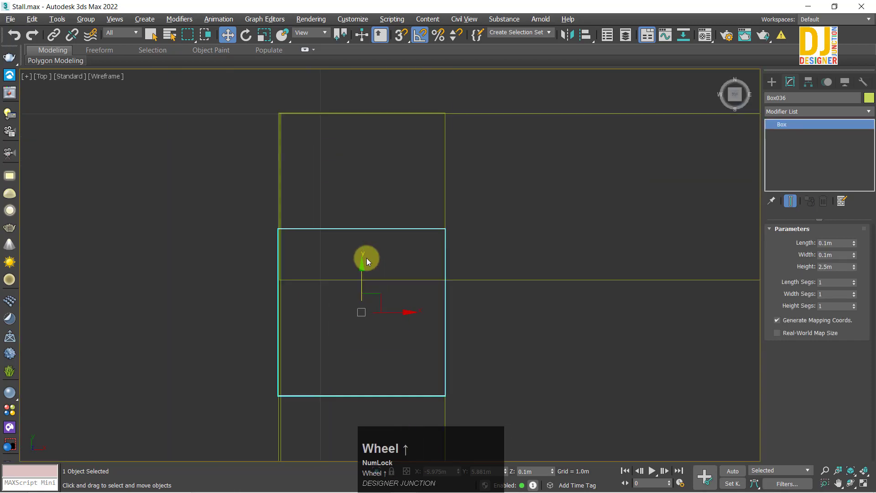
{"action": "left_click_drag", "start_coordinate": [358, 297], "coordinate": [384, 135]}
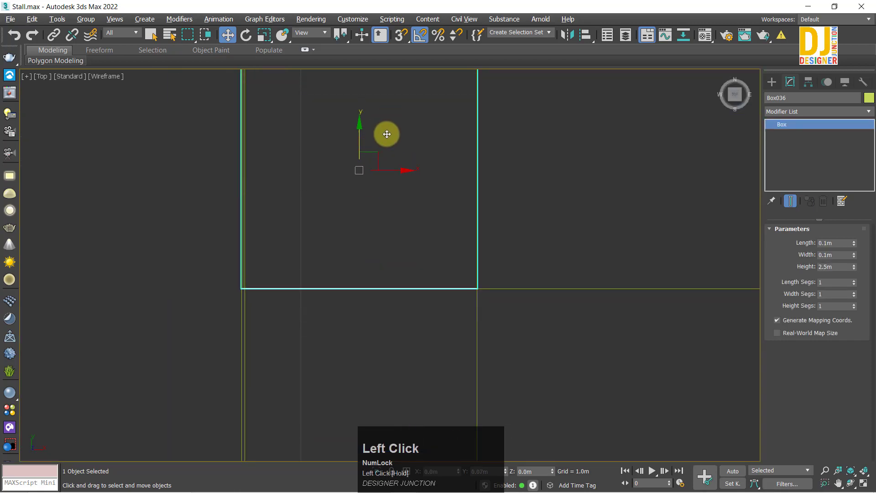
{"action": "key", "text": "z"}
Review the end stall with its new rear post and the complete stall row in perspective.
{"action": "key", "text": "alt+w"}
{"action": "middle_click", "coordinate": [526, 296]}
{"action": "key", "text": "alt+w"}
{"action": "key", "text": "z"}
{"action": "middle_click_drag", "start_coordinate": [515, 292], "coordinate": [295, 271], "text": "alt"}
{"action": "scroll", "coordinate": [315, 310], "scroll_direction": "down", "scroll_amount": 5}
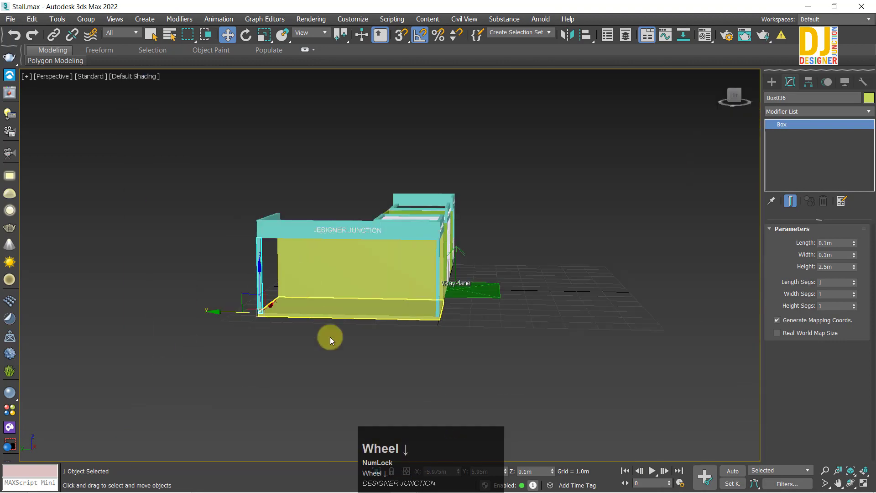
{"action": "middle_click_drag", "start_coordinate": [193, 289], "coordinate": [494, 285], "text": "alt"}
{"action": "left_click", "coordinate": [519, 343]}
{"action": "middle_click_drag", "start_coordinate": [533, 324], "coordinate": [318, 329], "text": "alt"}
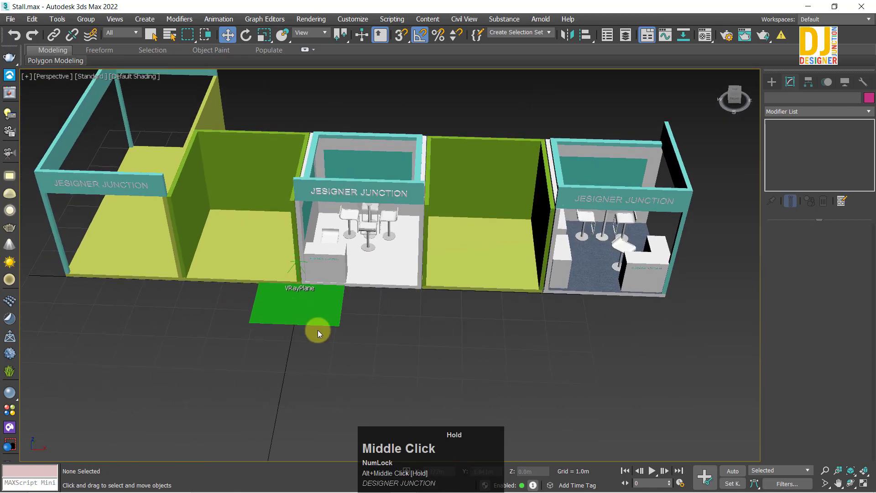
Clone the middle stall's reception counter, its lettering and chair along X into the end stall as a copy.
{"action": "scroll", "coordinate": [318, 330], "scroll_direction": "up", "scroll_amount": 1}
{"action": "left_click", "coordinate": [340, 254]}
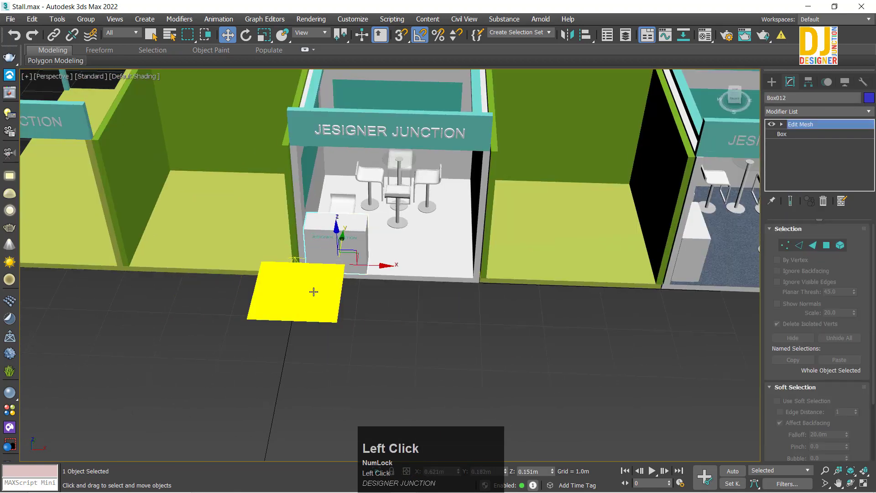
{"action": "middle_click_drag", "start_coordinate": [314, 291], "coordinate": [614, 305]}
{"action": "scroll", "coordinate": [563, 301], "scroll_direction": "up", "scroll_amount": 1}
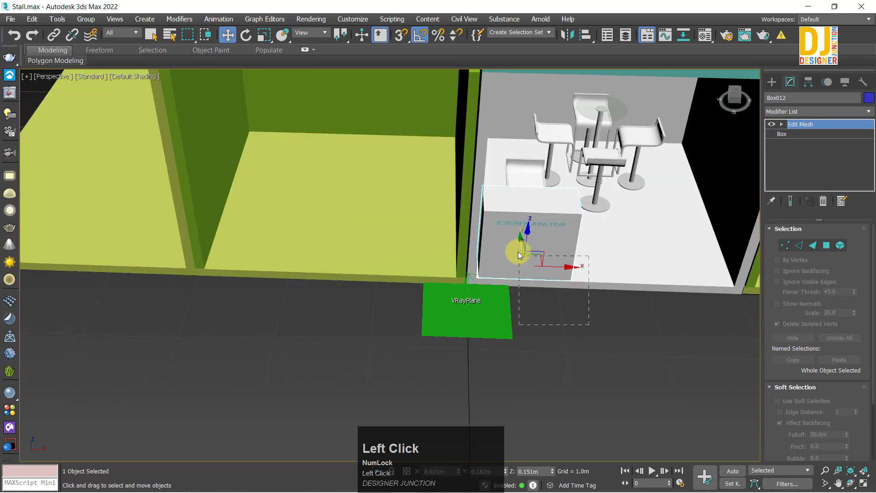
{"action": "mouse_move", "coordinate": [507, 220]}
{"action": "left_mouse_down"}
{"action": "mouse_move", "coordinate": [614, 218]}
{"action": "mouse_move", "coordinate": [446, 221]}
{"action": "mouse_move", "coordinate": [292, 197]}
{"action": "left_mouse_up"}
{"action": "scroll", "coordinate": [583, 234], "scroll_direction": "down", "scroll_amount": 2}
{"action": "scroll", "coordinate": [570, 203], "scroll_direction": "up", "scroll_amount": 1}
{"action": "left_click", "coordinate": [503, 185]}
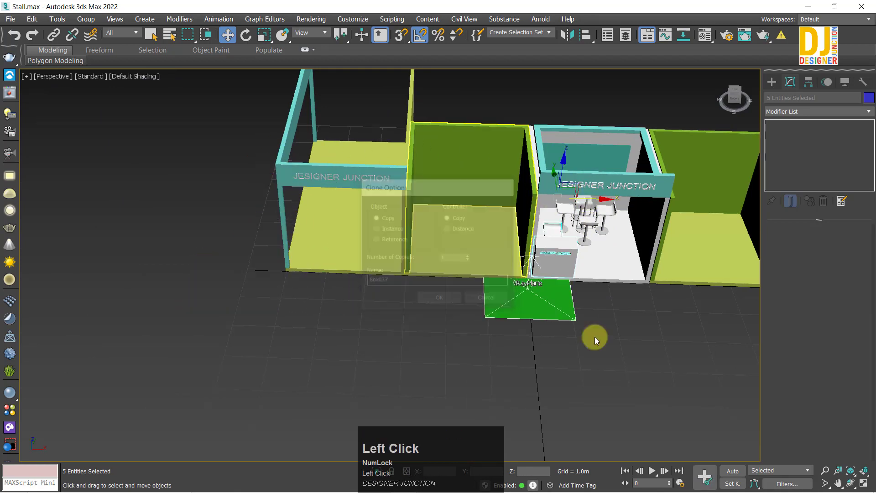
{"action": "left_click_drag", "start_coordinate": [625, 368], "coordinate": [553, 307], "text": "alt"}
{"action": "left_click_drag", "start_coordinate": [595, 248], "coordinate": [362, 245], "text": "shift"}
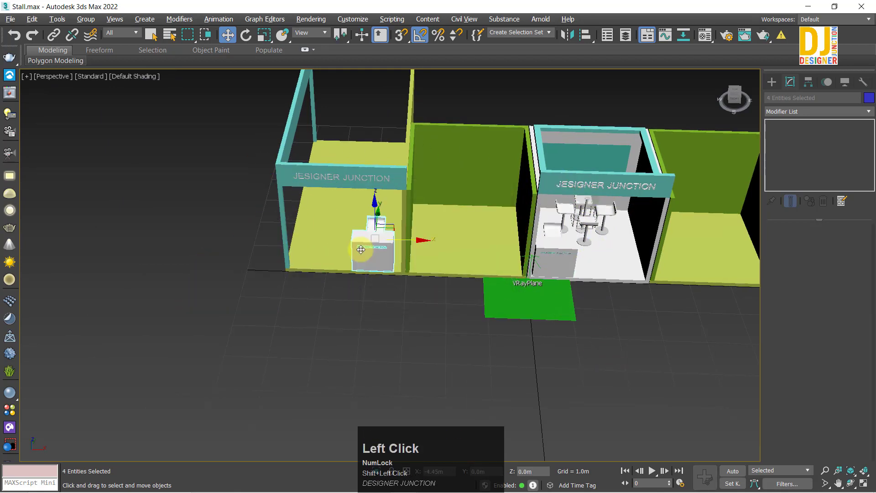
{"action": "left_click", "coordinate": [443, 298]}
Rotate the cloned reception set about the vertical axis so the counter's lettering faces the end stall's outer side.
{"action": "key", "text": "z"}
{"action": "scroll", "coordinate": [428, 291], "scroll_direction": "down", "scroll_amount": 5}
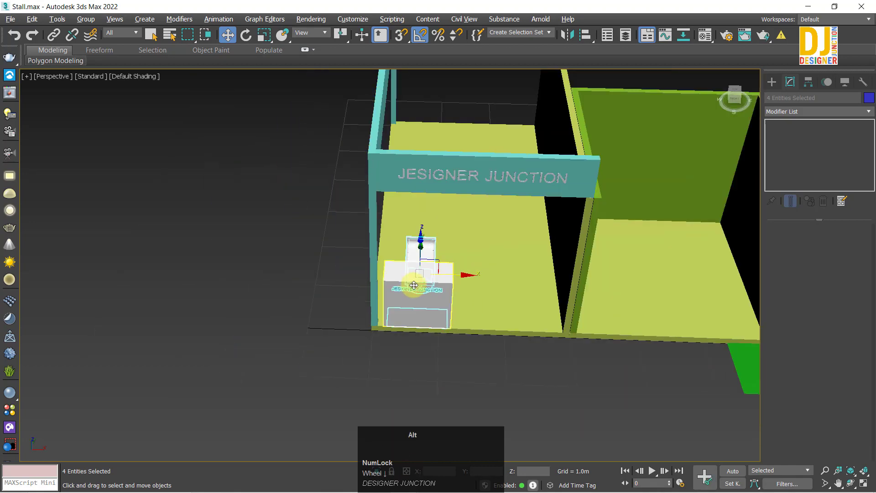
{"action": "middle_click_drag", "start_coordinate": [412, 285], "coordinate": [475, 300], "text": "alt"}
{"action": "key", "text": "e"}
{"action": "key", "text": "e"}
{"action": "left_click_drag", "start_coordinate": [428, 312], "coordinate": [391, 309]}
{"action": "key", "text": "w"}
Move the rotated reception set in the top view inside the platform's front outer corner.
{"action": "key", "text": "z"}
{"action": "key", "text": "alt+w"}
{"action": "key", "text": "alt+w"}
{"action": "key", "text": "z"}
{"action": "scroll", "coordinate": [328, 290], "scroll_direction": "down", "scroll_amount": 6}
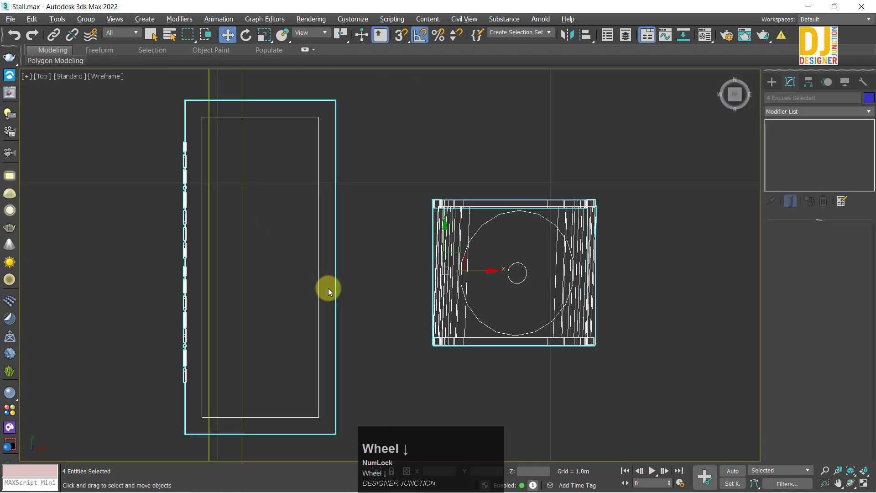
{"action": "middle_click_drag", "start_coordinate": [329, 291], "coordinate": [351, 230]}
{"action": "scroll", "coordinate": [364, 230], "scroll_direction": "up", "scroll_amount": 2}
{"action": "left_click_drag", "start_coordinate": [413, 216], "coordinate": [437, 231]}
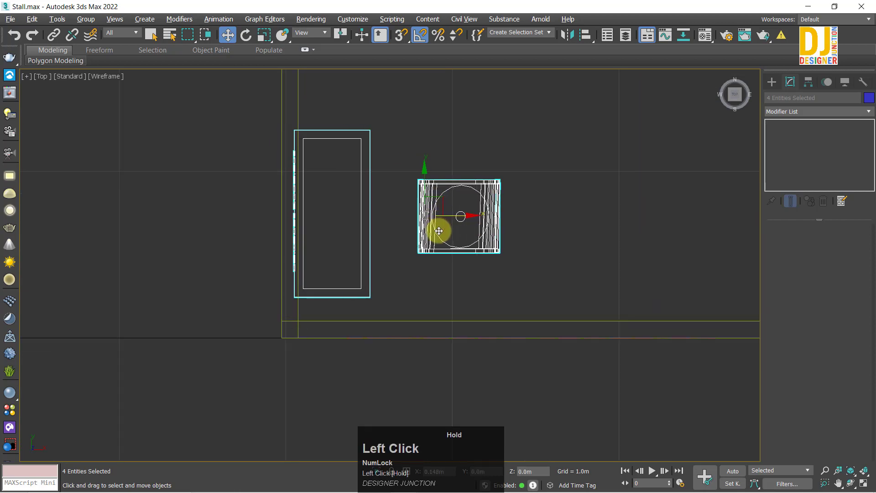
Align the counter flush with the platform's outer edge and directly behind the front corner post in the top view.
{"action": "scroll", "coordinate": [299, 323], "scroll_direction": "up", "scroll_amount": 5}
{"action": "key", "text": "z"}
{"action": "middle_click_drag", "start_coordinate": [470, 249], "coordinate": [500, 171]}
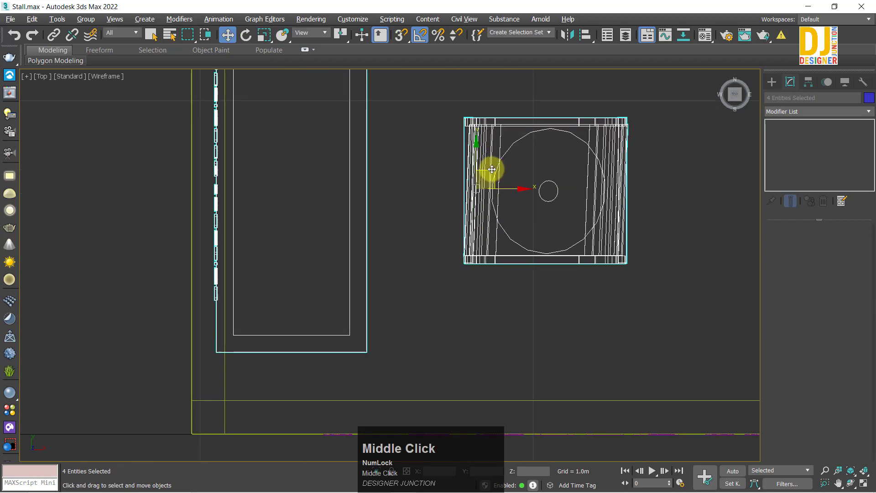
{"action": "left_click_drag", "start_coordinate": [491, 169], "coordinate": [458, 213]}
{"action": "scroll", "coordinate": [244, 335], "scroll_direction": "up", "scroll_amount": 3}
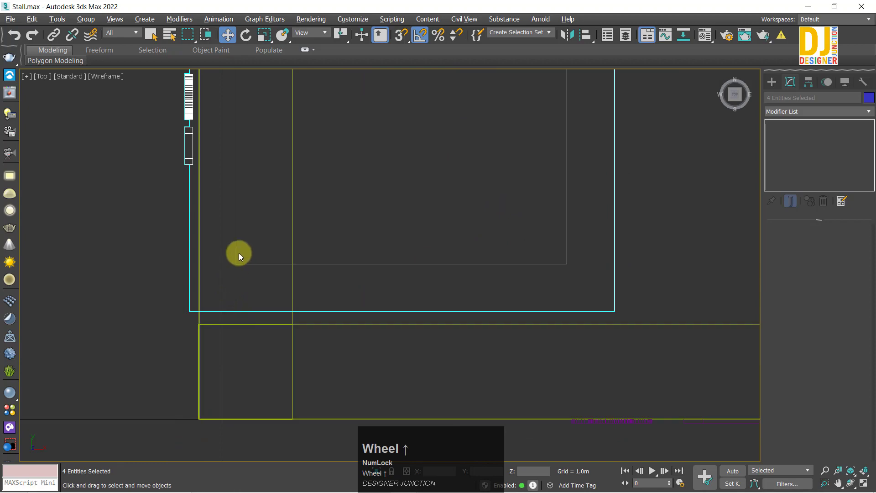
{"action": "left_click_drag", "start_coordinate": [249, 258], "coordinate": [246, 267]}
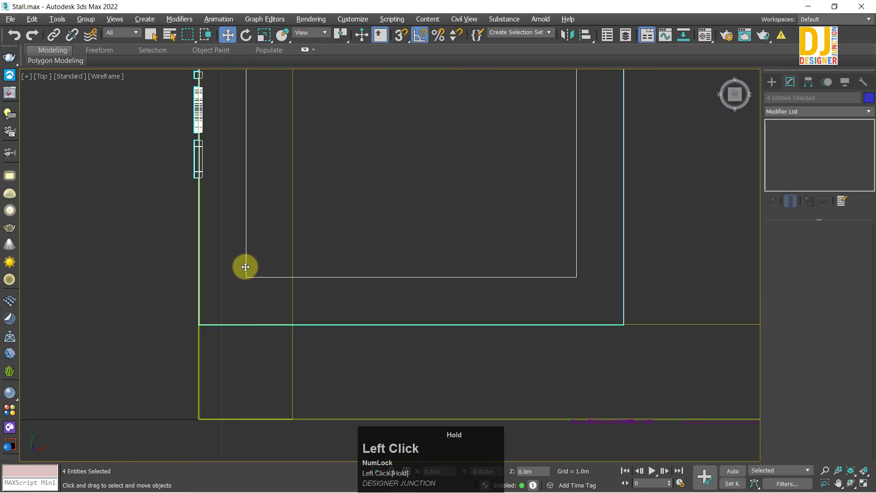
Inspect the counter and chair's placement behind the corner post in perspective.
{"action": "key", "text": "alt+w"}
{"action": "middle_click", "coordinate": [522, 393]}
{"action": "key", "text": "alt+w"}
{"action": "middle_click_drag", "start_coordinate": [439, 359], "coordinate": [396, 327], "text": "alt"}
{"action": "scroll", "coordinate": [397, 326], "scroll_direction": "down", "scroll_amount": 1}
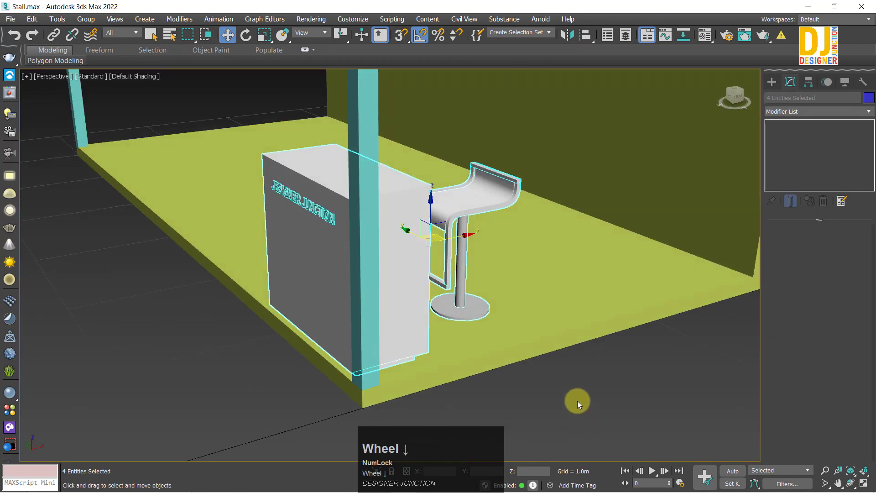
{"action": "scroll", "coordinate": [576, 401], "scroll_direction": "down", "scroll_amount": 4}
{"action": "left_click", "coordinate": [463, 371]}
Examine the furnished corner stall at the opposite end of the row, including its two counters and their lettering.
{"action": "middle_click_drag", "start_coordinate": [464, 371], "coordinate": [338, 269], "text": "alt"}
{"action": "scroll", "coordinate": [291, 340], "scroll_direction": "down", "scroll_amount": 5}
{"action": "scroll", "coordinate": [398, 280], "scroll_direction": "up", "scroll_amount": 5}
{"action": "left_click", "coordinate": [391, 226]}
{"action": "key", "text": "z"}
{"action": "scroll", "coordinate": [347, 270], "scroll_direction": "down", "scroll_amount": 5}
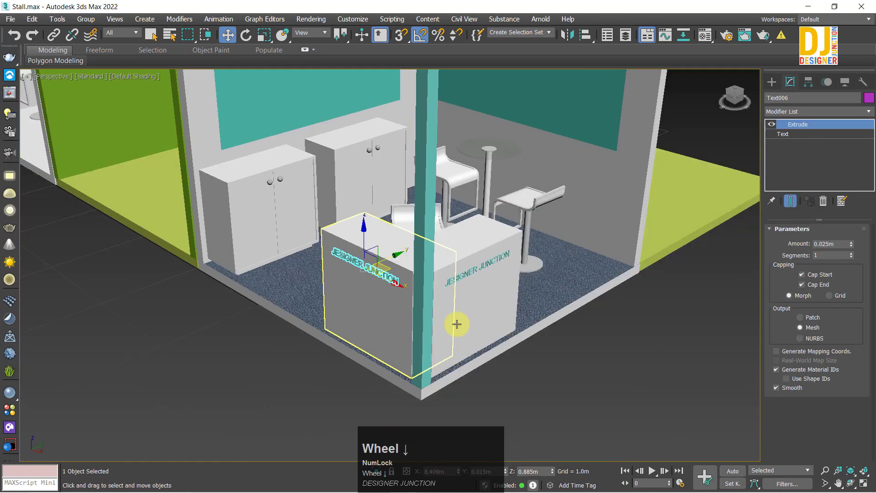
{"action": "left_click", "coordinate": [560, 362]}
{"action": "scroll", "coordinate": [492, 323], "scroll_direction": "down", "scroll_amount": 3}
{"action": "middle_click_drag", "start_coordinate": [493, 323], "coordinate": [502, 334], "text": "alt"}
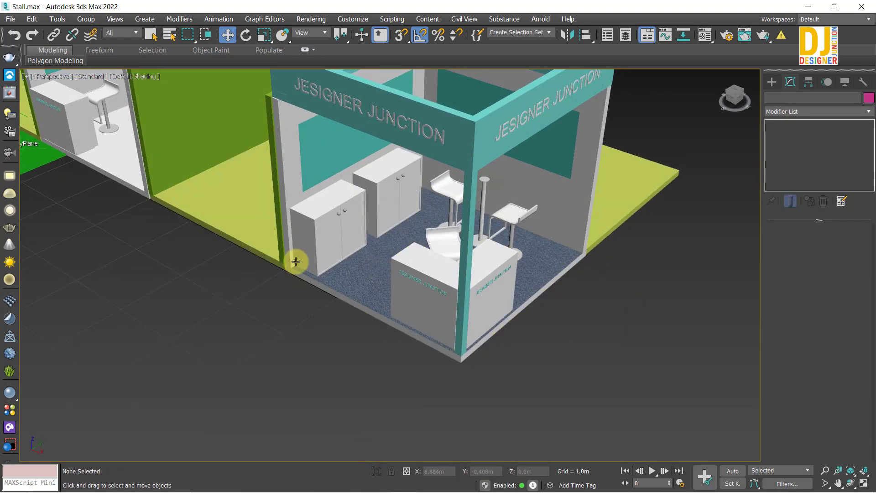
{"action": "scroll", "coordinate": [384, 201], "scroll_direction": "down", "scroll_amount": 8}
{"action": "middle_click_drag", "start_coordinate": [587, 323], "coordinate": [633, 377], "text": "alt"}
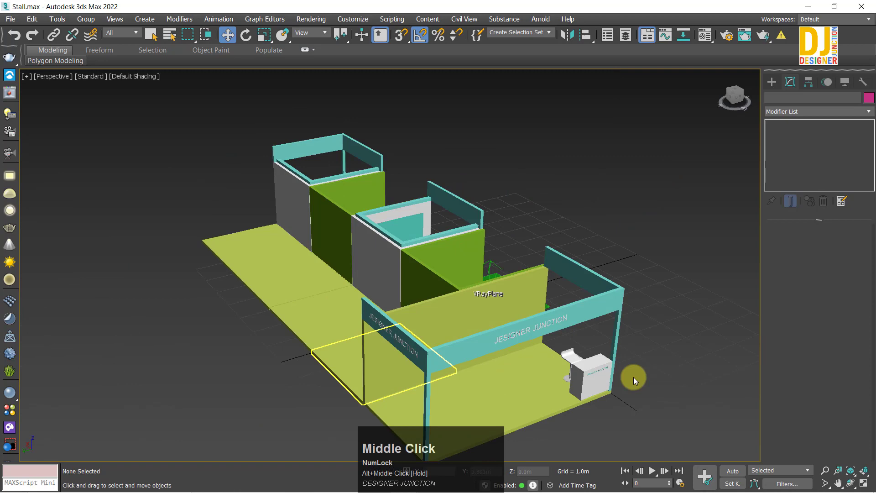
Clone the end stall's counter, lettering and chair along Y to the rear outer corner as a copy.
{"action": "left_click", "coordinate": [604, 379]}
{"action": "key", "text": "z"}
{"action": "scroll", "coordinate": [502, 372], "scroll_direction": "down", "scroll_amount": 4}
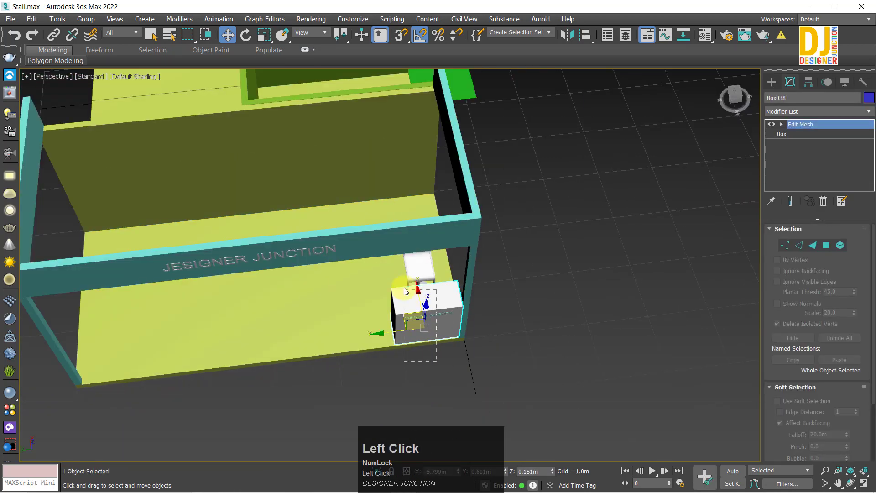
{"action": "left_click_drag", "start_coordinate": [436, 361], "coordinate": [394, 260]}
{"action": "left_click_drag", "start_coordinate": [357, 375], "coordinate": [260, 242], "text": "alt"}
{"action": "middle_click_drag", "start_coordinate": [315, 310], "coordinate": [453, 250]}
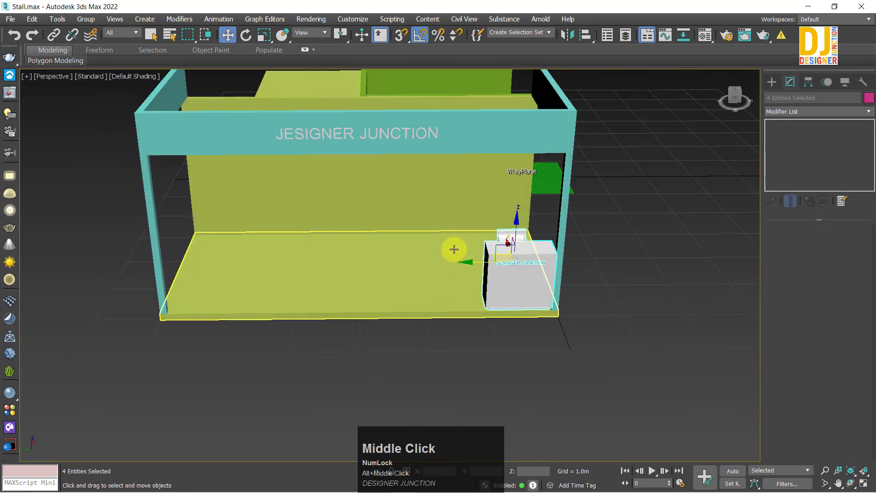
{"action": "mouse_move", "coordinate": [480, 264]}
{"action": "left_mouse_down", "text": "shift"}
{"action": "mouse_move", "coordinate": [184, 297]}
{"action": "mouse_move", "coordinate": [234, 301]}
{"action": "left_mouse_up", "text": "shift"}
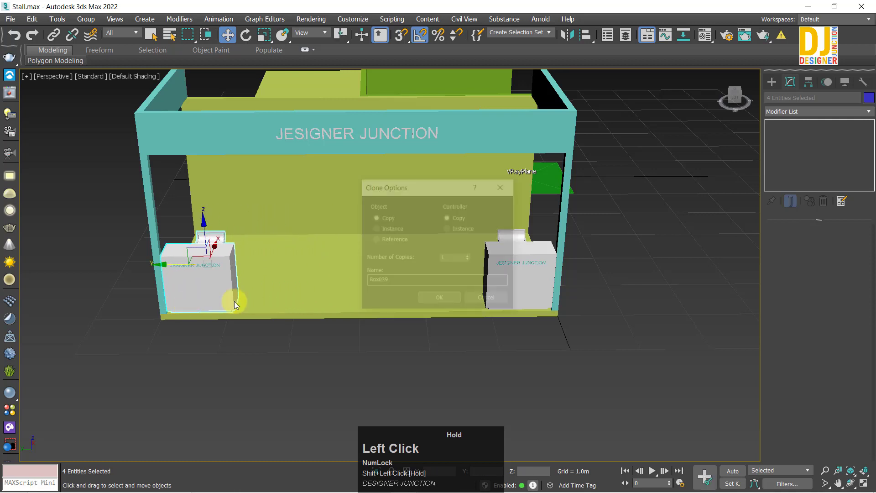
{"action": "left_click", "coordinate": [431, 304]}
Move the second reception set along Y in the top view to sit against the rear corner post.
{"action": "middle_click_drag", "start_coordinate": [432, 305], "coordinate": [349, 333], "text": "alt"}
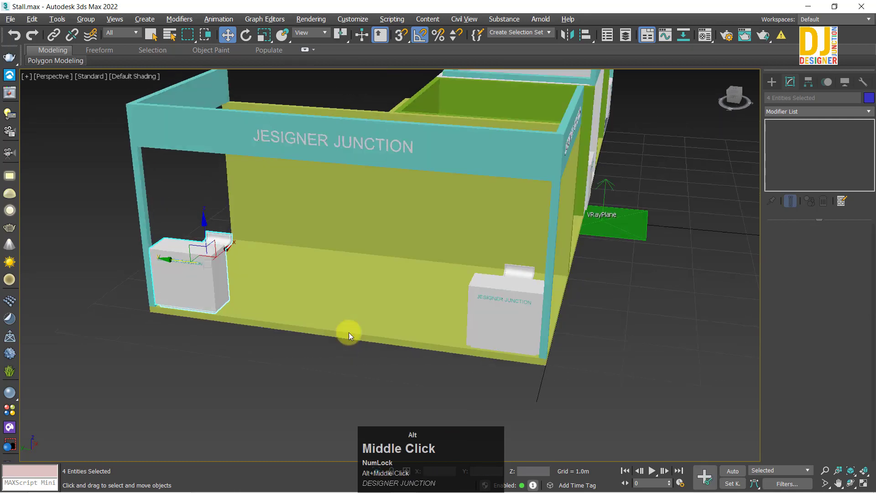
{"action": "key", "text": "alt+w"}
{"action": "key", "text": "alt+w"}
{"action": "key", "text": "z"}
{"action": "scroll", "coordinate": [320, 226], "scroll_direction": "down", "scroll_amount": 3}
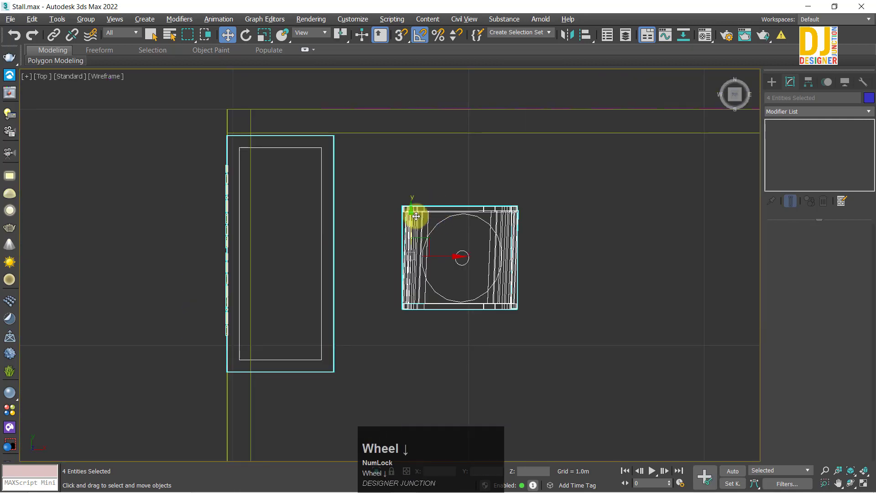
{"action": "left_click_drag", "start_coordinate": [412, 224], "coordinate": [412, 220]}
{"action": "left_click", "coordinate": [576, 318]}
Select the complete stall row without the VRay plane and clone it along Y as one copy on each side.
{"action": "key", "text": "alt+w"}
{"action": "key", "text": "alt+w"}
{"action": "scroll", "coordinate": [570, 333], "scroll_direction": "down", "scroll_amount": 4}
{"action": "middle_click_drag", "start_coordinate": [548, 320], "coordinate": [311, 166], "text": "alt"}
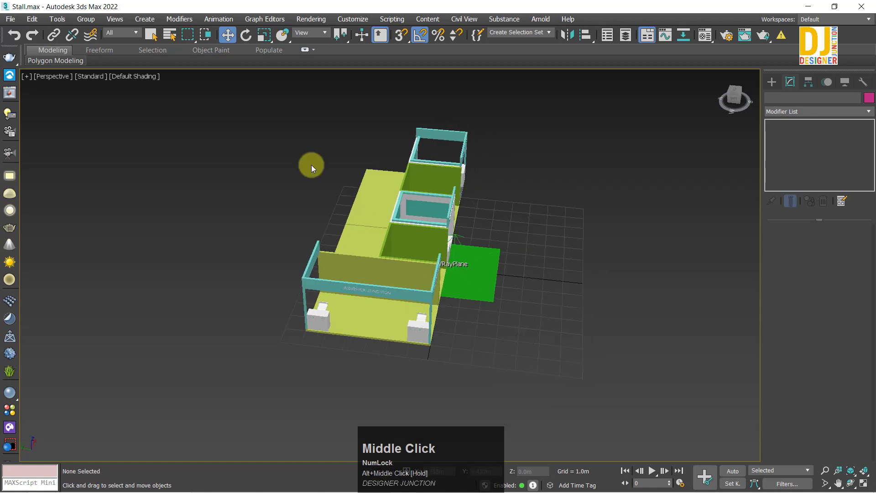
{"action": "left_click_drag", "start_coordinate": [551, 329], "coordinate": [552, 330]}
{"action": "left_click", "coordinate": [486, 296], "text": "alt"}
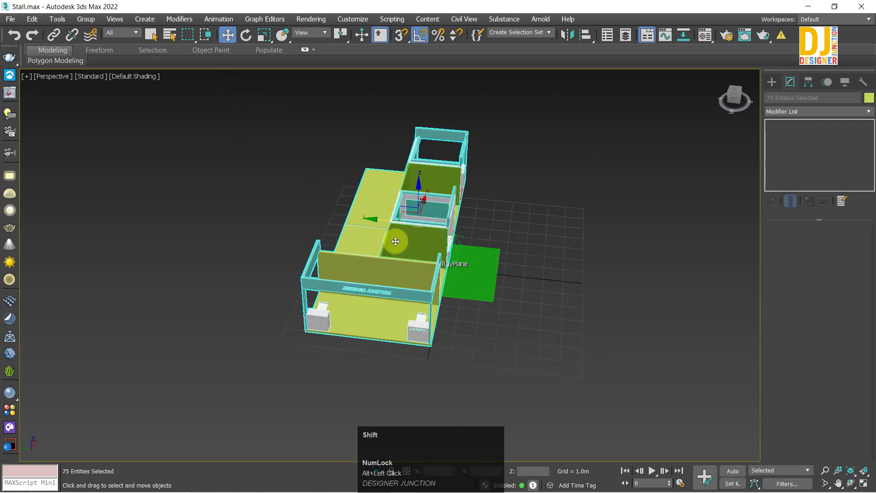
{"action": "mouse_move", "coordinate": [374, 218]}
{"action": "left_mouse_down", "text": "shift"}
{"action": "mouse_move", "coordinate": [191, 203]}
{"action": "mouse_move", "coordinate": [581, 283]}
{"action": "mouse_move", "coordinate": [472, 320]}
{"action": "left_mouse_up", "text": "shift"}
{"action": "left_click", "coordinate": [449, 297]}
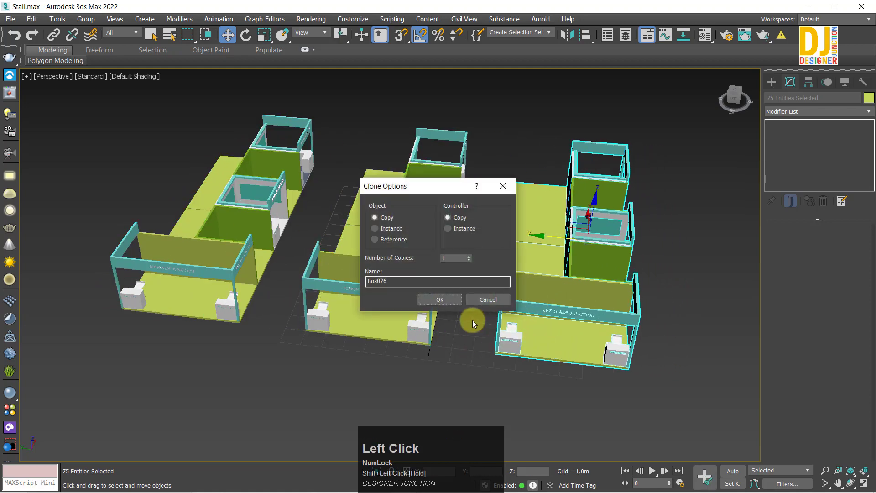
{"action": "left_click", "coordinate": [449, 300]}
Check the home grid spacing in the Grid and Snap settings against the aisle between the stall rows.
{"action": "scroll", "coordinate": [461, 326], "scroll_direction": "up", "scroll_amount": 5}
{"action": "middle_click_drag", "start_coordinate": [461, 327], "coordinate": [462, 327], "text": "alt"}
{"action": "middle_click_drag", "start_coordinate": [462, 327], "coordinate": [457, 259]}
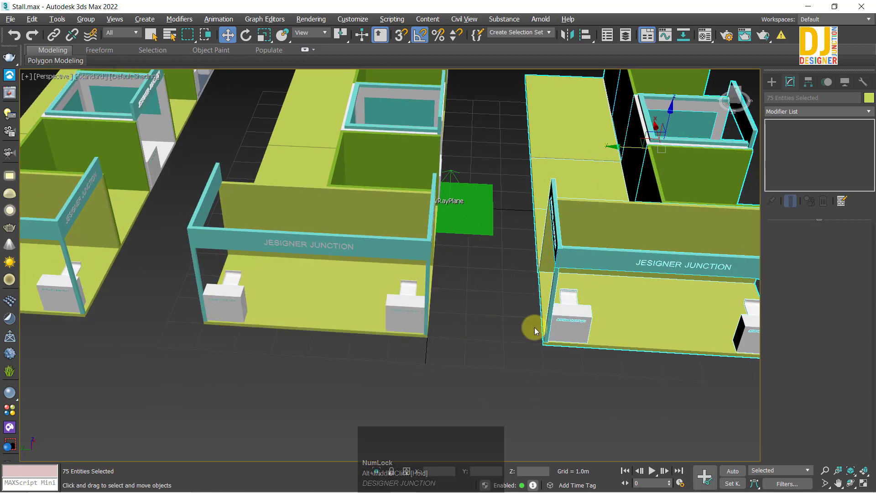
{"action": "right_click", "coordinate": [419, 35]}
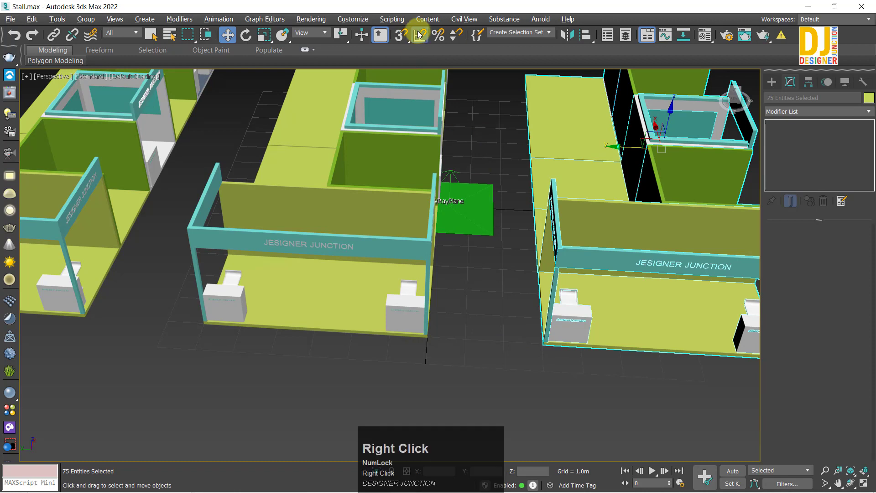
{"action": "left_click", "coordinate": [412, 191]}
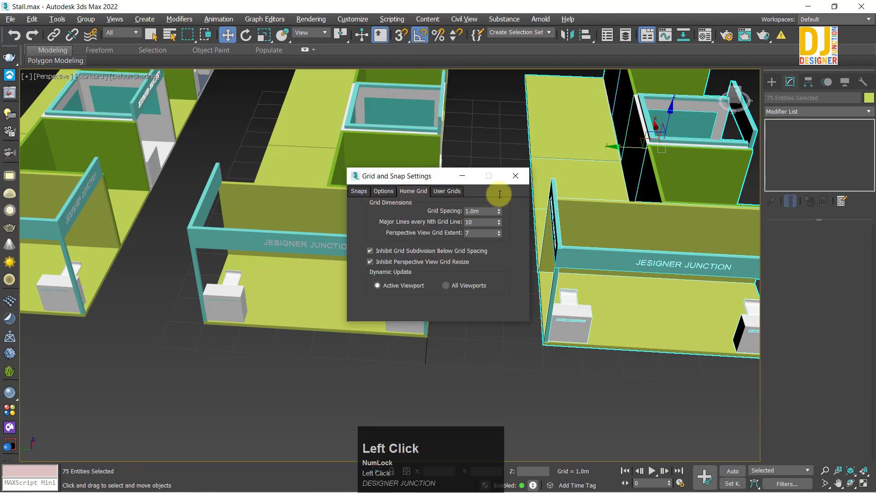
{"action": "left_click", "coordinate": [516, 176]}
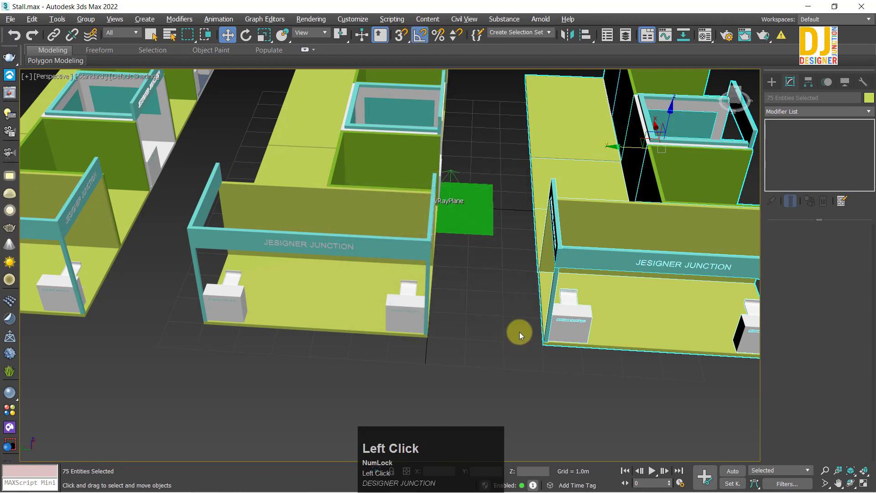
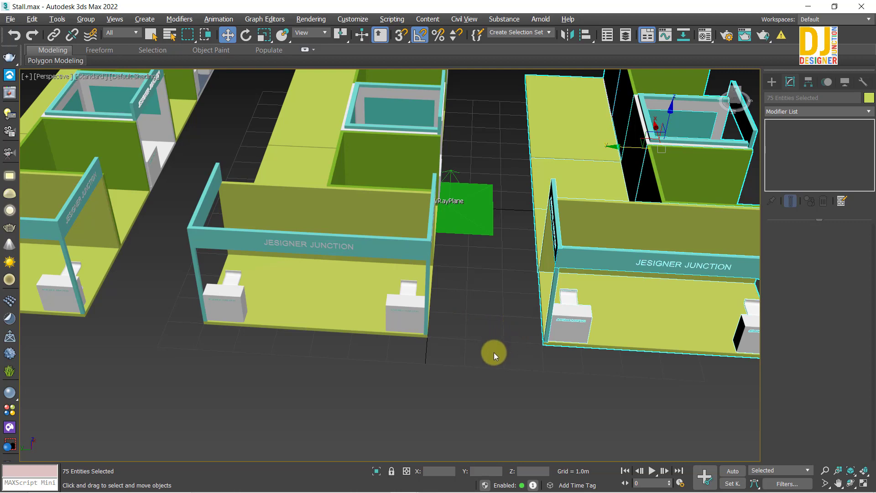
Inspect the three stall rows and the aisles between them from several angles.
{"action": "middle_click_drag", "start_coordinate": [492, 354], "coordinate": [516, 331], "text": "alt"}
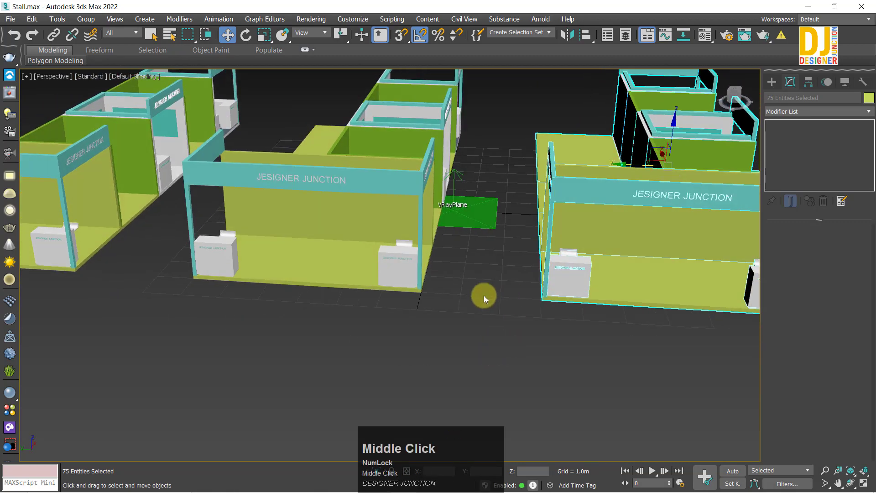
{"action": "middle_click_drag", "start_coordinate": [483, 294], "coordinate": [467, 359]}
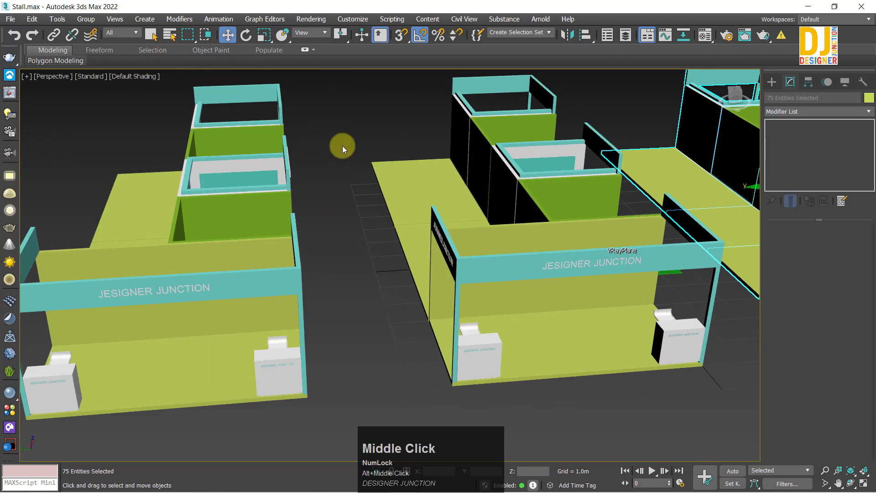
{"action": "middle_click_drag", "start_coordinate": [348, 210], "coordinate": [311, 185], "text": "alt"}
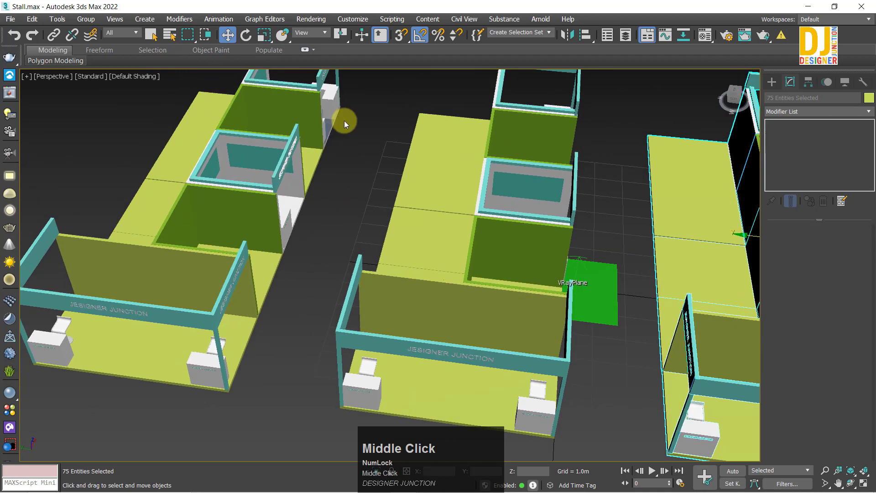
{"action": "middle_click_drag", "start_coordinate": [328, 223], "coordinate": [294, 211], "text": "alt"}
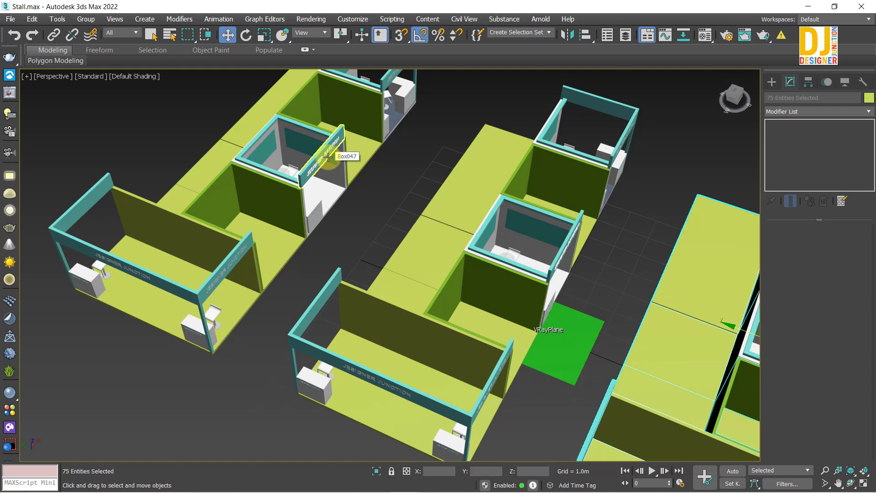
{"action": "left_click", "coordinate": [244, 200]}
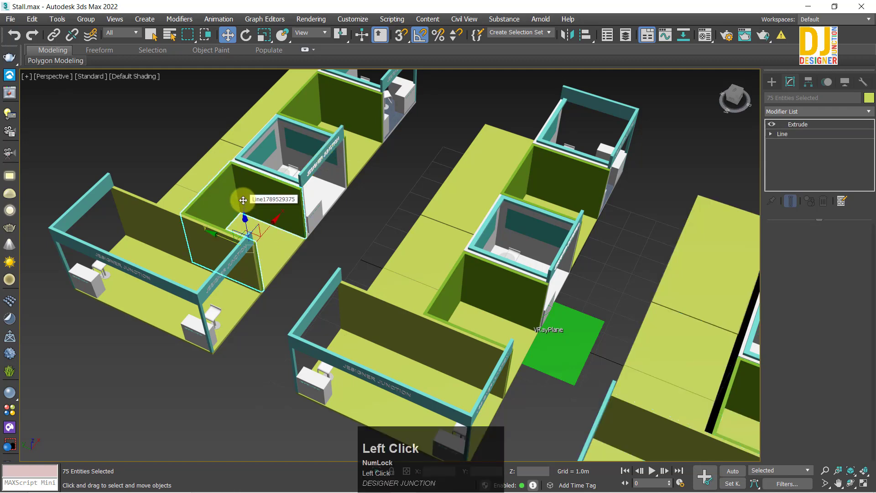
{"action": "key", "text": "z"}
{"action": "middle_click_drag", "start_coordinate": [262, 224], "coordinate": [258, 210], "text": "alt"}
{"action": "scroll", "coordinate": [258, 210], "scroll_direction": "down", "scroll_amount": 4}
{"action": "scroll", "coordinate": [257, 209], "scroll_direction": "down", "scroll_amount": 5}
{"action": "left_click", "coordinate": [218, 116]}
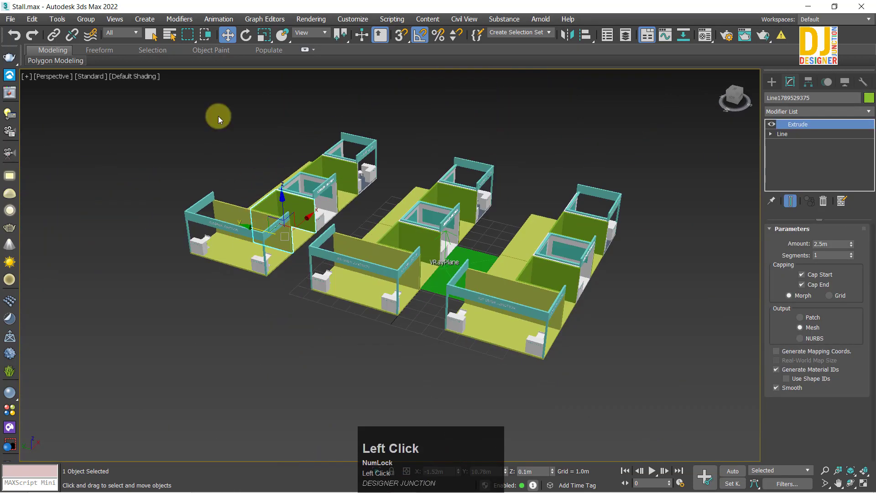
Select the VRay plane in the aisle between the stall rows.
{"action": "scroll", "coordinate": [364, 223], "scroll_direction": "up", "scroll_amount": 8}
{"action": "middle_click_drag", "start_coordinate": [364, 223], "coordinate": [505, 308], "text": "alt"}
{"action": "scroll", "coordinate": [287, 221], "scroll_direction": "down", "scroll_amount": 5}
{"action": "left_click", "coordinate": [443, 300]}
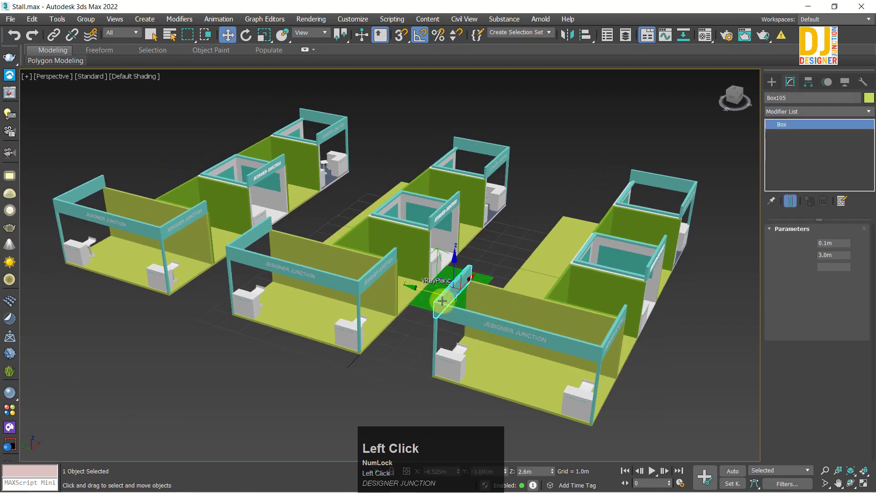
{"action": "left_click", "coordinate": [420, 299]}
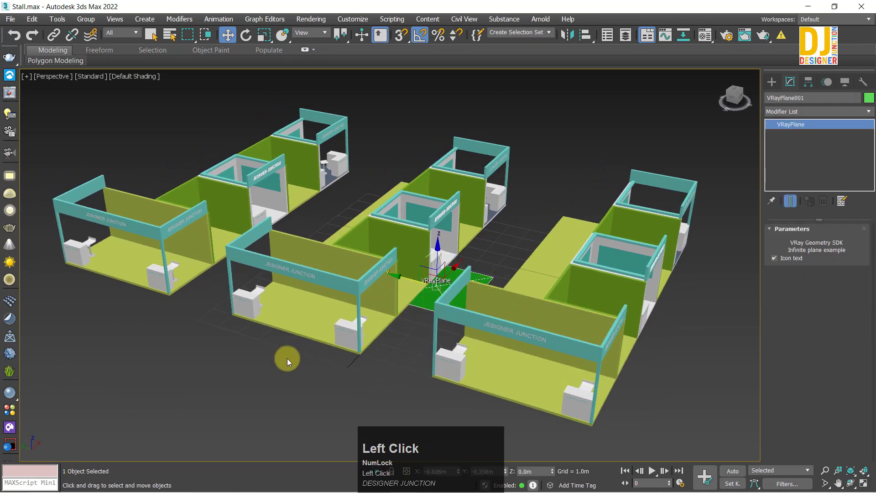
Examine the fascia of the middle row's 6 m end stall against the neighbouring rows.
{"action": "mouse_move", "coordinate": [286, 357]}
{"action": "middle_mouse_down", "text": "alt"}
{"action": "mouse_move", "coordinate": [313, 340]}
{"action": "mouse_move", "coordinate": [305, 317]}
{"action": "mouse_move", "coordinate": [313, 318]}
{"action": "mouse_move", "coordinate": [296, 365]}
{"action": "middle_mouse_up", "text": "alt"}
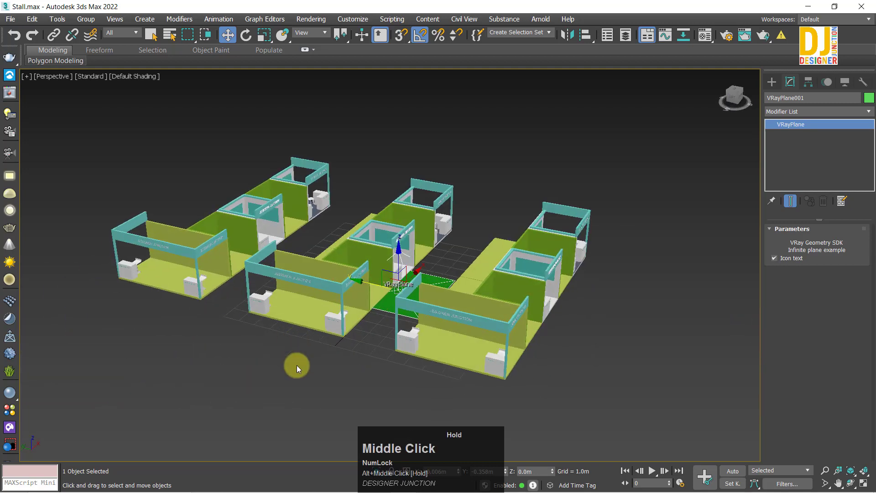
{"action": "left_click", "coordinate": [295, 365]}
{"action": "left_click", "coordinate": [270, 275]}
{"action": "key", "text": "z"}
{"action": "scroll", "coordinate": [270, 385], "scroll_direction": "down", "scroll_amount": 5}
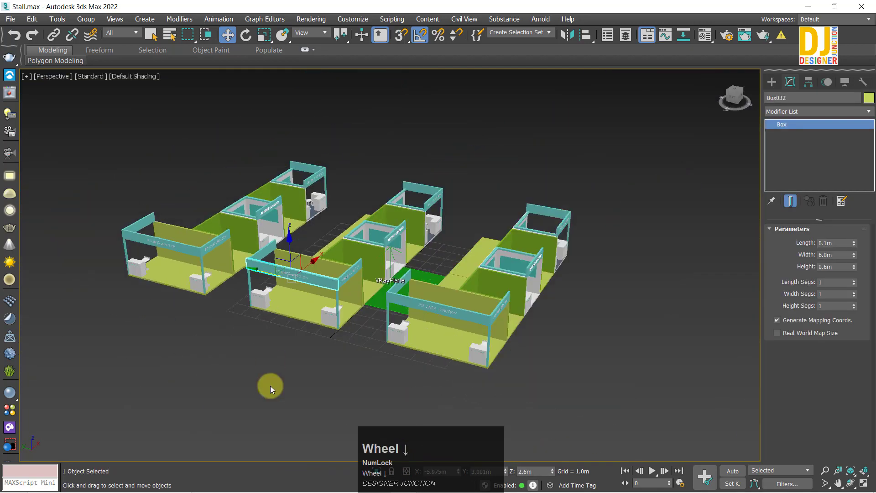
{"action": "left_click", "coordinate": [270, 385]}
{"action": "scroll", "coordinate": [256, 321], "scroll_direction": "up", "scroll_amount": 5}
{"action": "middle_click_drag", "start_coordinate": [256, 321], "coordinate": [297, 311], "text": "alt"}
{"action": "key", "text": "z"}
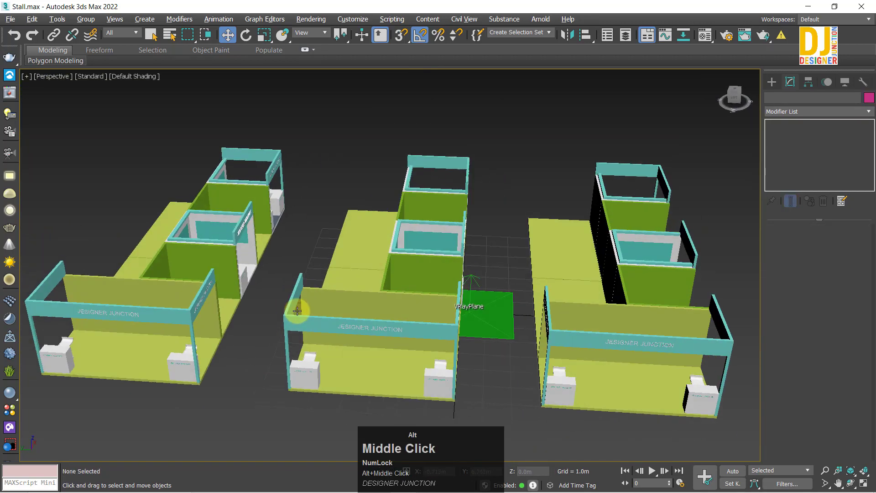
{"action": "left_click", "coordinate": [321, 322]}
{"action": "key", "text": "z"}
{"action": "scroll", "coordinate": [303, 313], "scroll_direction": "down", "scroll_amount": 8}
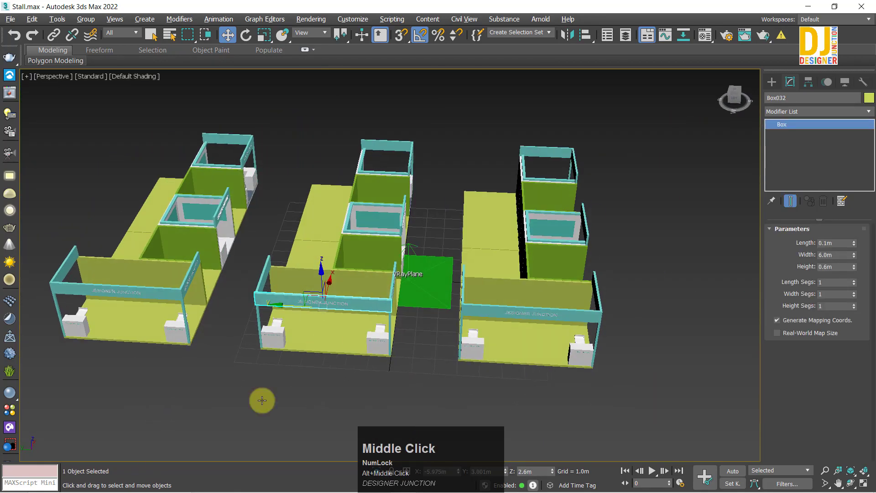
{"action": "left_click", "coordinate": [260, 401]}
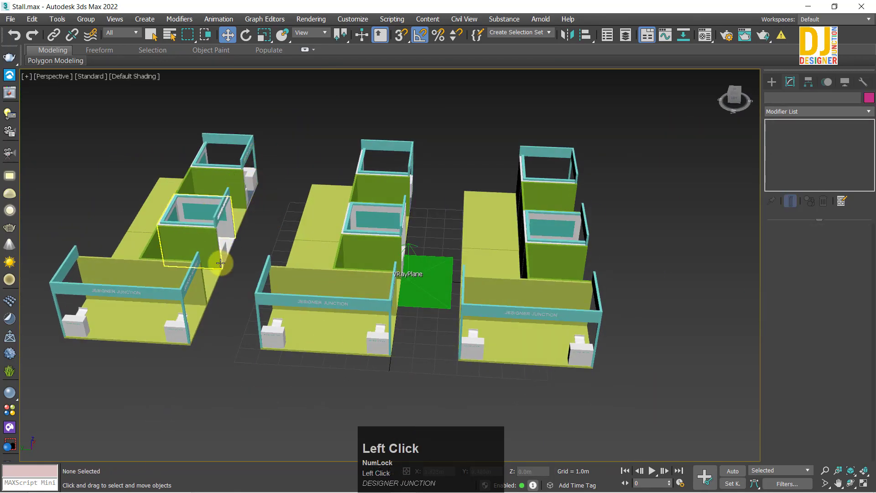
Examine both reception counters in the middle row's end stall up close and within the three-row layout.
{"action": "scroll", "coordinate": [283, 334], "scroll_direction": "up", "scroll_amount": 3}
{"action": "middle_click_drag", "start_coordinate": [283, 334], "coordinate": [170, 259], "text": "alt"}
{"action": "left_click", "coordinate": [265, 349]}
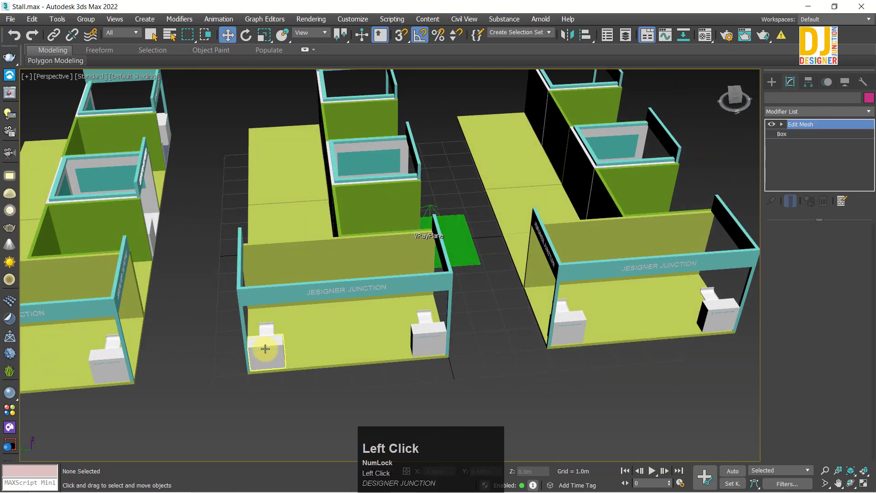
{"action": "key", "text": "z"}
{"action": "scroll", "coordinate": [302, 322], "scroll_direction": "down", "scroll_amount": 2}
{"action": "scroll", "coordinate": [303, 322], "scroll_direction": "down", "scroll_amount": 6}
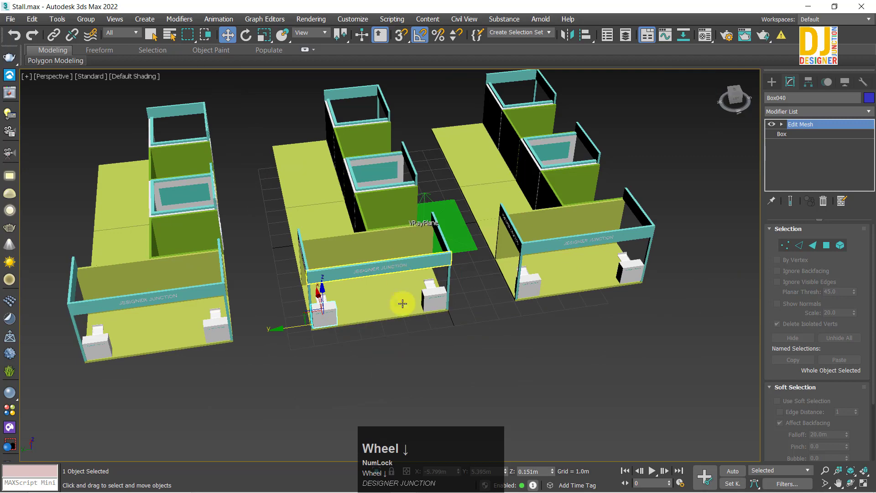
{"action": "scroll", "coordinate": [480, 286], "scroll_direction": "up", "scroll_amount": 2}
{"action": "middle_click_drag", "start_coordinate": [480, 287], "coordinate": [548, 245], "text": "alt"}
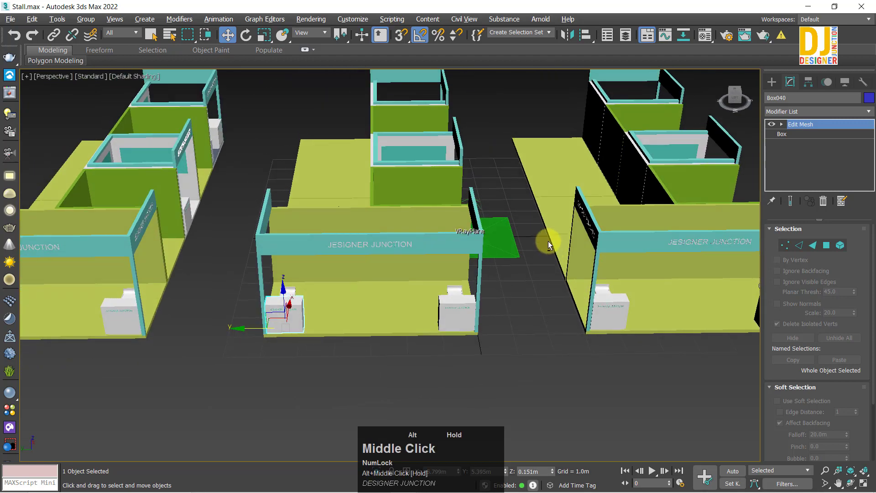
{"action": "left_click", "coordinate": [459, 318]}
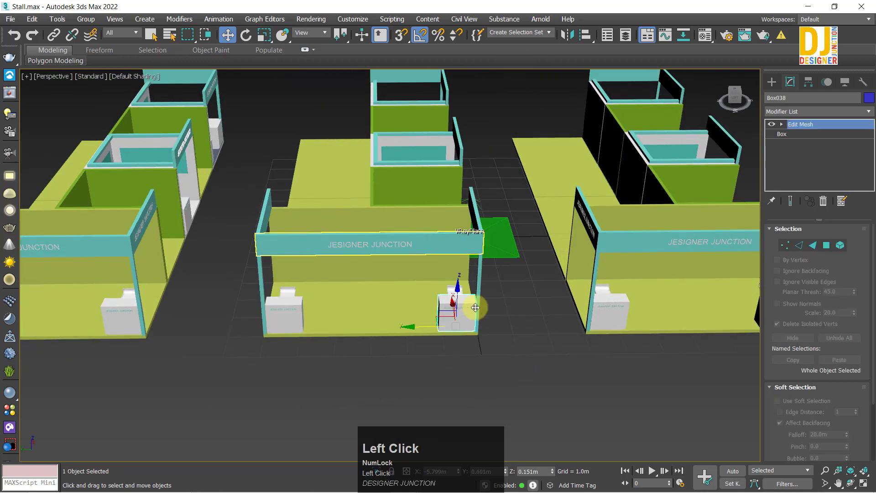
{"action": "scroll", "coordinate": [288, 224], "scroll_direction": "down", "scroll_amount": 2}
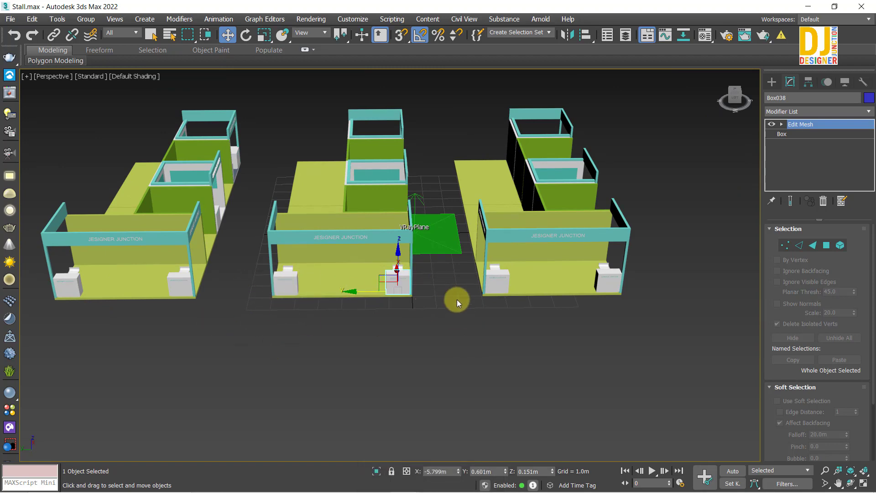
{"action": "middle_click_drag", "start_coordinate": [413, 294], "coordinate": [397, 312], "text": "alt"}
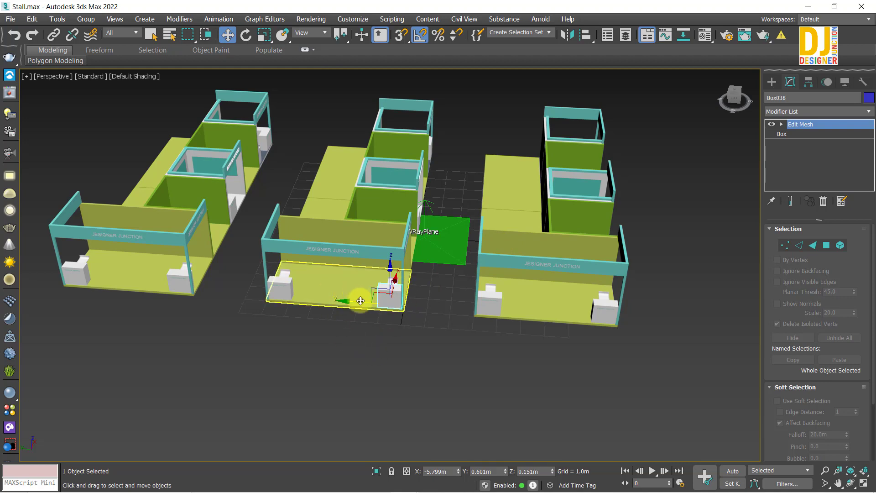
{"action": "key", "text": "z"}
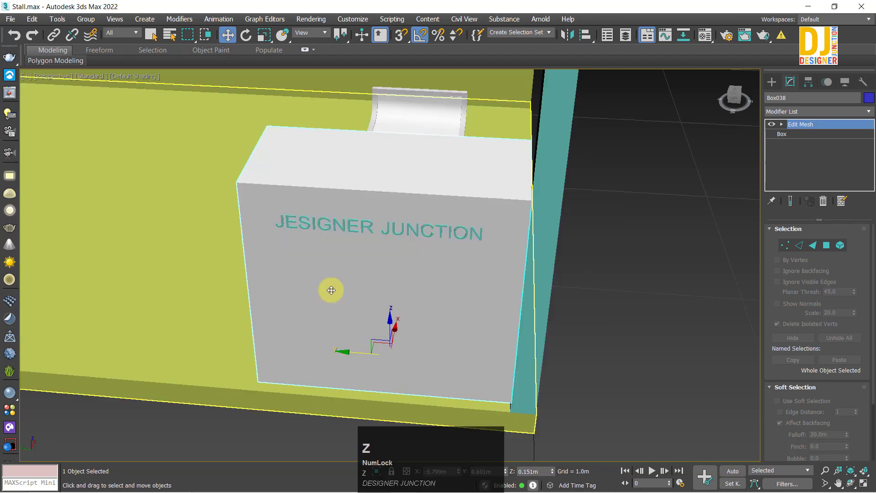
{"action": "middle_click_drag", "start_coordinate": [329, 287], "coordinate": [353, 305]}
{"action": "scroll", "coordinate": [358, 289], "scroll_direction": "down", "scroll_amount": 5}
{"action": "scroll", "coordinate": [347, 298], "scroll_direction": "down", "scroll_amount": 5}
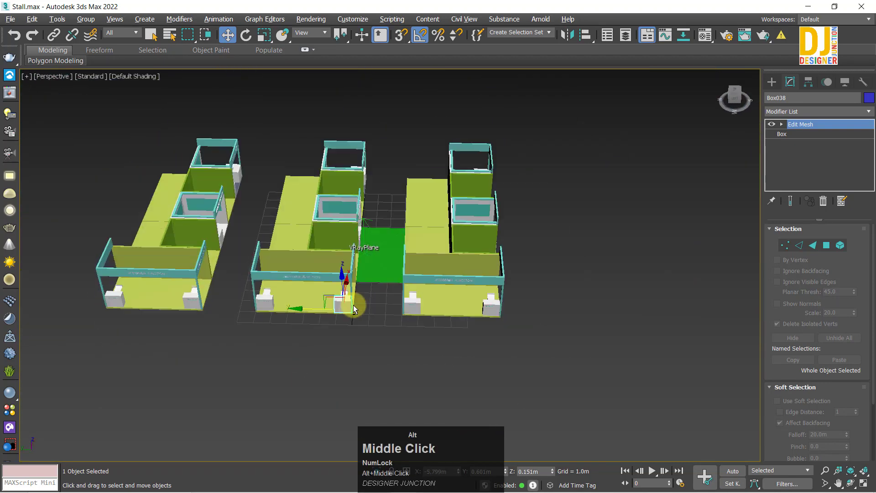
Delete the two copied stall rows on either side, keeping the original middle row and the VRay plane.
{"action": "left_click_drag", "start_coordinate": [589, 360], "coordinate": [395, 174]}
{"action": "left_click", "coordinate": [387, 263], "text": "alt"}
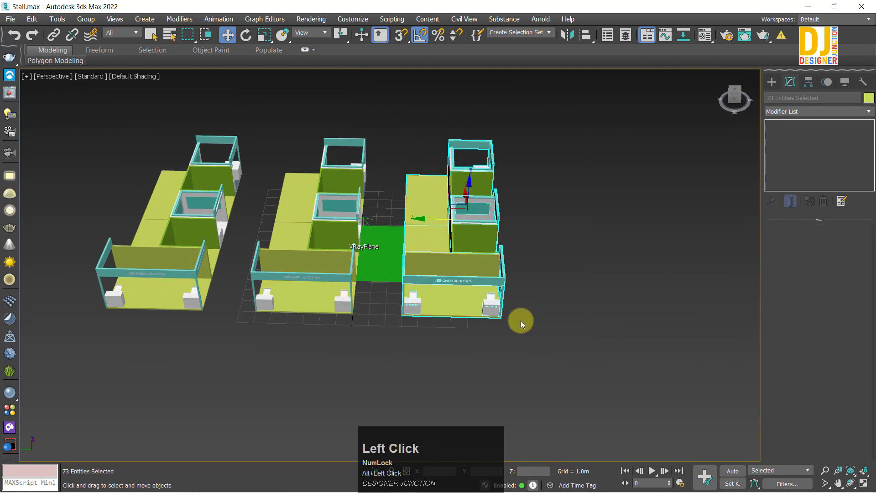
{"action": "key", "text": "Delete"}
{"action": "middle_click_drag", "start_coordinate": [197, 334], "coordinate": [329, 340]}
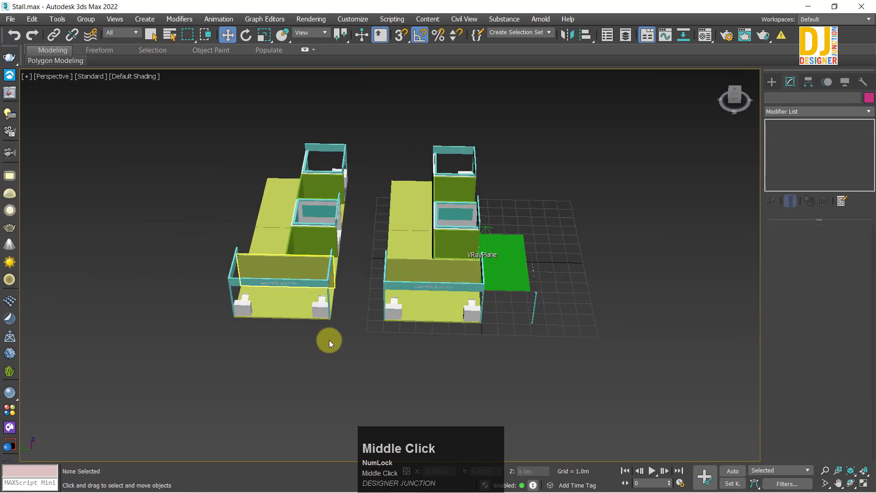
{"action": "left_click_drag", "start_coordinate": [179, 80], "coordinate": [172, 67]}
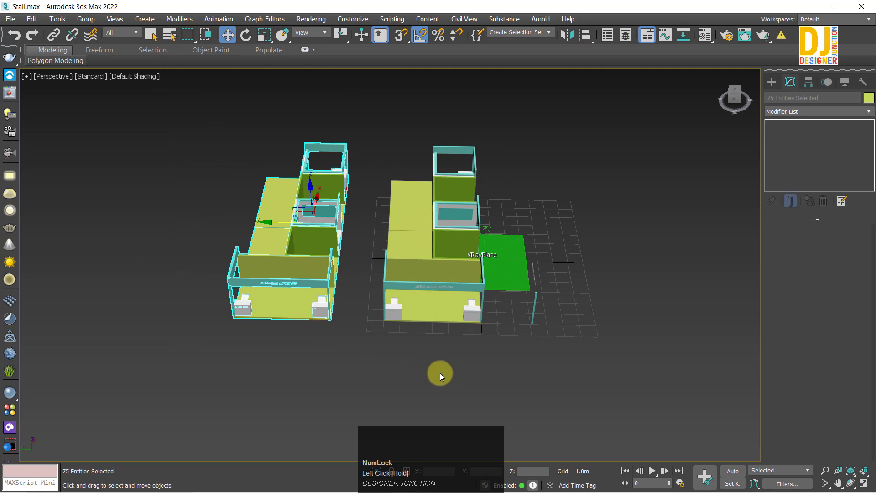
{"action": "key", "text": "Delete"}
Delete the stray pillar and leftover lettering remaining from the removed row beside the VRay plane.
{"action": "left_click", "coordinate": [532, 304]}
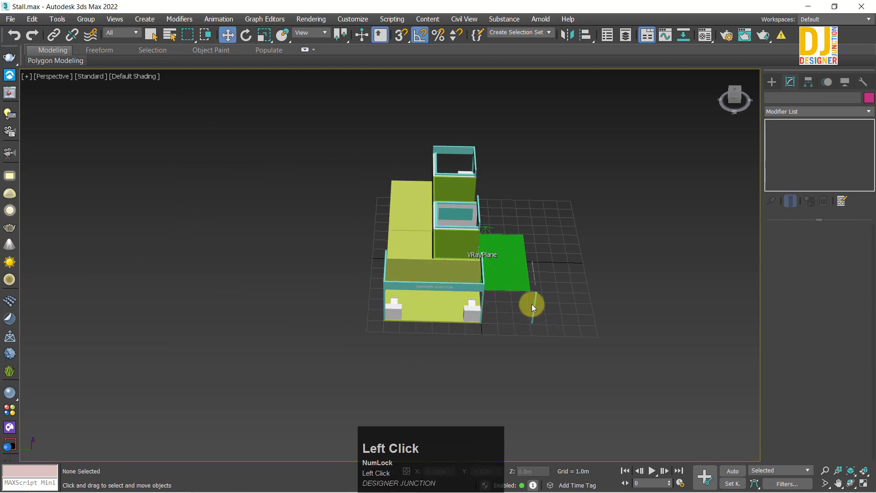
{"action": "scroll", "coordinate": [529, 292], "scroll_direction": "up", "scroll_amount": 3}
{"action": "left_click", "coordinate": [532, 255]}
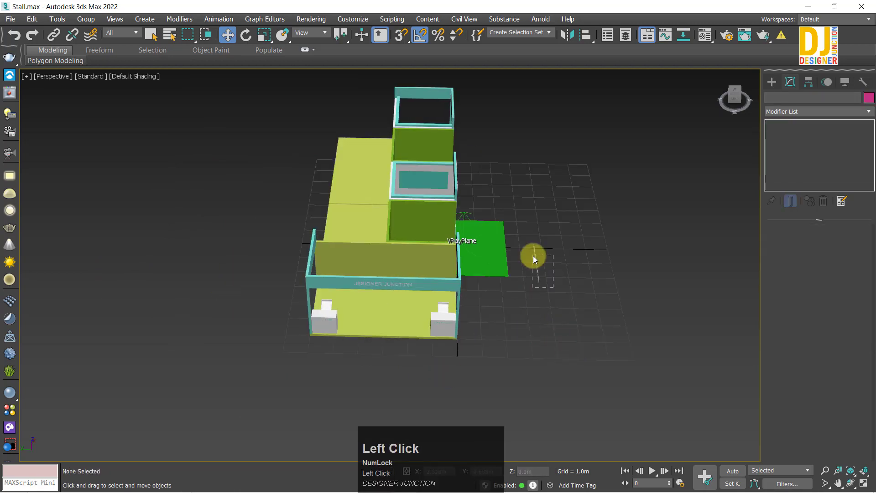
Examine the free floor area of the 6 m end stall in the perspective and top views.
{"action": "left_click", "coordinate": [401, 284]}
{"action": "key", "text": "z"}
{"action": "middle_click_drag", "start_coordinate": [397, 284], "coordinate": [558, 345], "text": "alt"}
{"action": "middle_click_drag", "start_coordinate": [346, 208], "coordinate": [365, 312], "text": "alt"}
{"action": "key", "text": "alt+w"}
{"action": "key", "text": "alt+w"}
{"action": "key", "text": "z"}
{"action": "scroll", "coordinate": [333, 232], "scroll_direction": "down", "scroll_amount": 3}
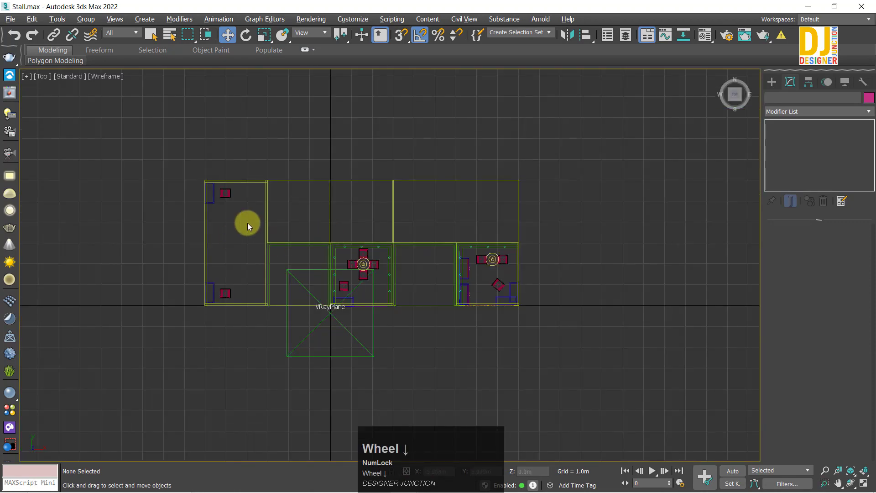
{"action": "scroll", "coordinate": [248, 223], "scroll_direction": "up", "scroll_amount": 3}
{"action": "middle_click_drag", "start_coordinate": [305, 286], "coordinate": [335, 277]}
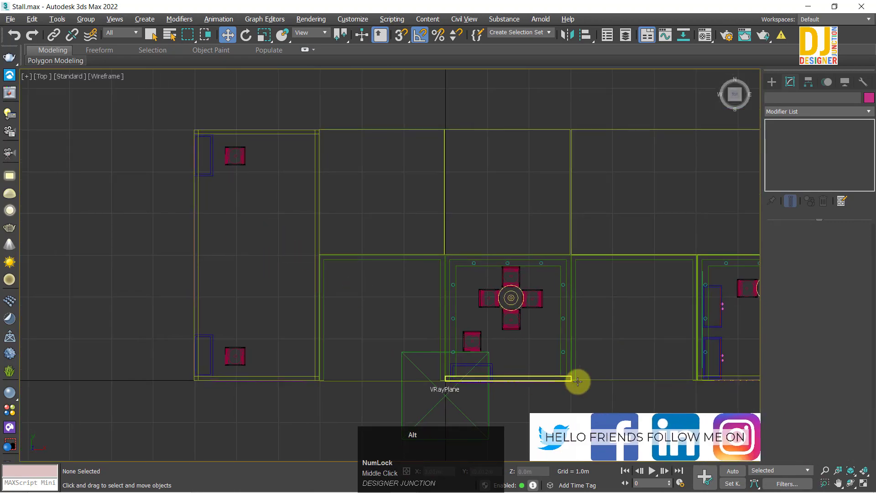
{"action": "key", "text": "alt+w"}
{"action": "key", "text": "alt+w"}
{"action": "middle_click_drag", "start_coordinate": [499, 353], "coordinate": [326, 296], "text": "alt"}
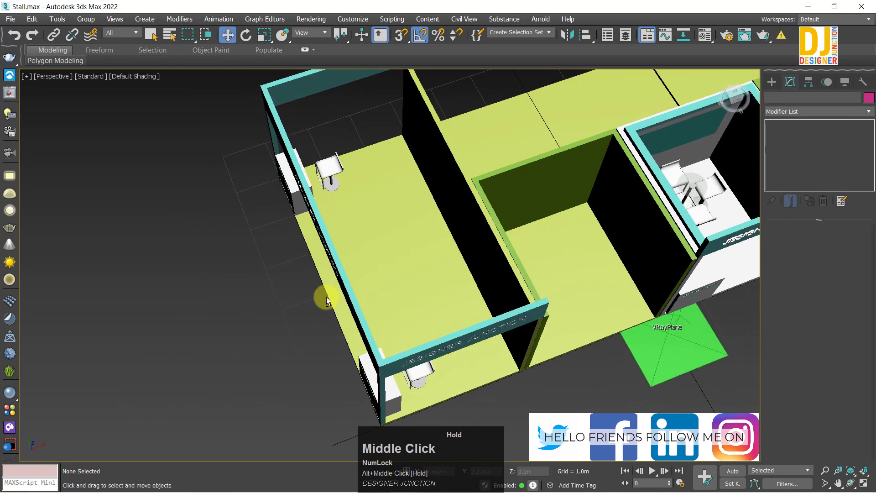
{"action": "key", "text": "alt+w"}
{"action": "key", "text": "alt+w"}
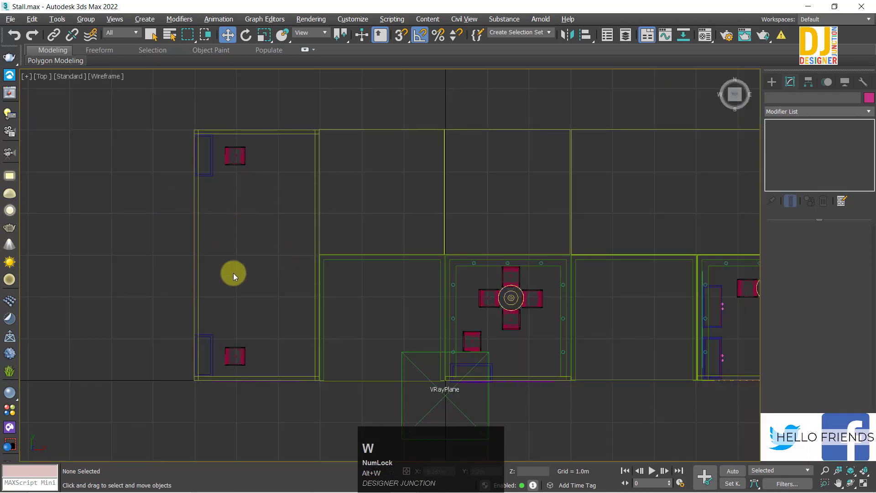
{"action": "middle_click_drag", "start_coordinate": [258, 264], "coordinate": [294, 289]}
{"action": "scroll", "coordinate": [320, 315], "scroll_direction": "up", "scroll_amount": 2}
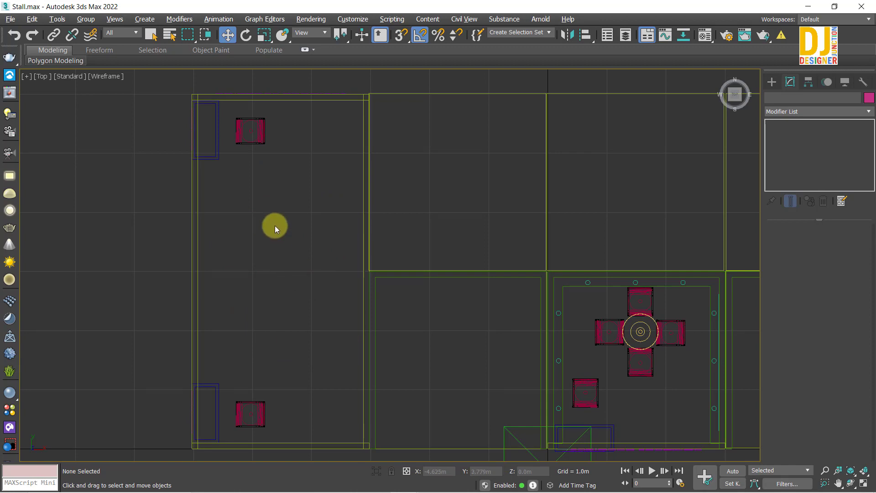
Review the whole remaining stall row, comparing the furnished stalls with the end stall.
{"action": "scroll", "coordinate": [283, 223], "scroll_direction": "down", "scroll_amount": 4}
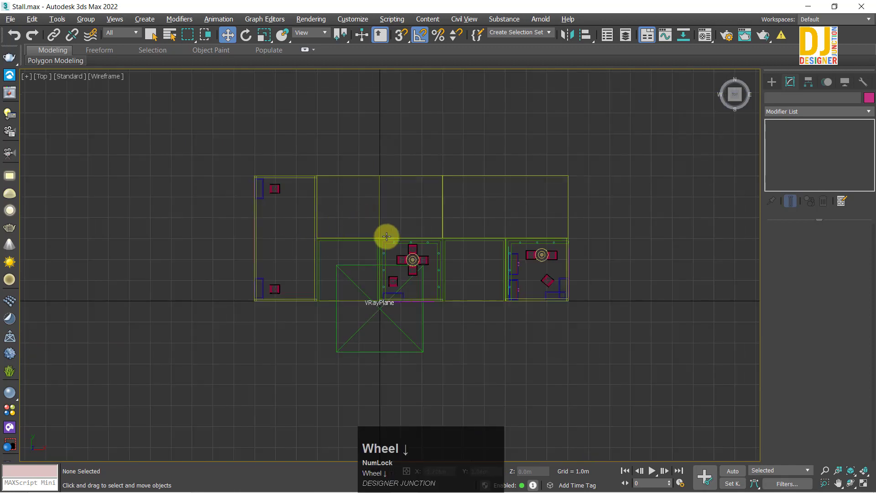
{"action": "key", "text": "alt+w"}
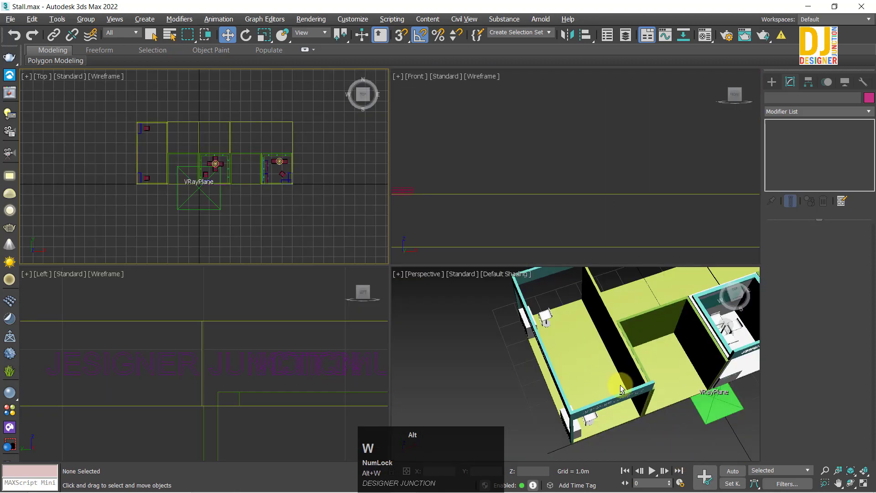
{"action": "key", "text": "alt+w"}
{"action": "key", "text": "z"}
{"action": "key", "text": "alt+w"}
{"action": "middle_click", "coordinate": [625, 383]}
{"action": "key", "text": "alt+w"}
{"action": "key", "text": "z"}
{"action": "middle_click_drag", "start_coordinate": [399, 334], "coordinate": [213, 313], "text": "alt"}
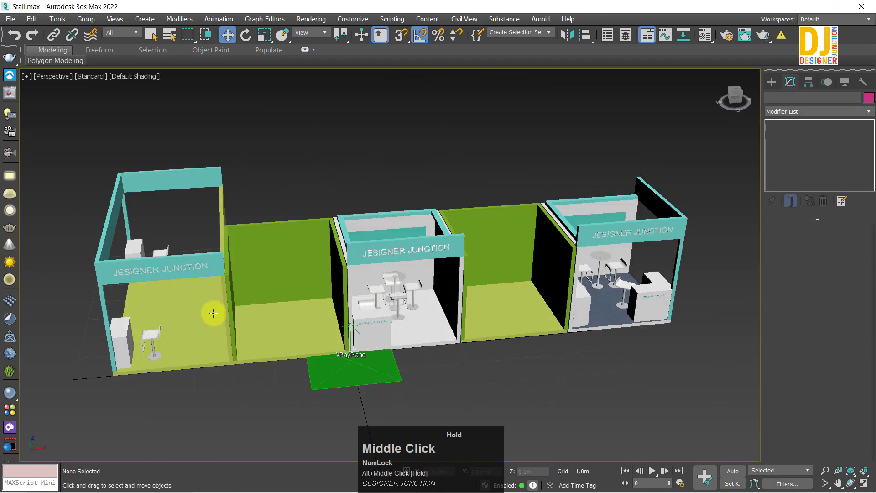
{"action": "middle_click_drag", "start_coordinate": [207, 374], "coordinate": [717, 271]}
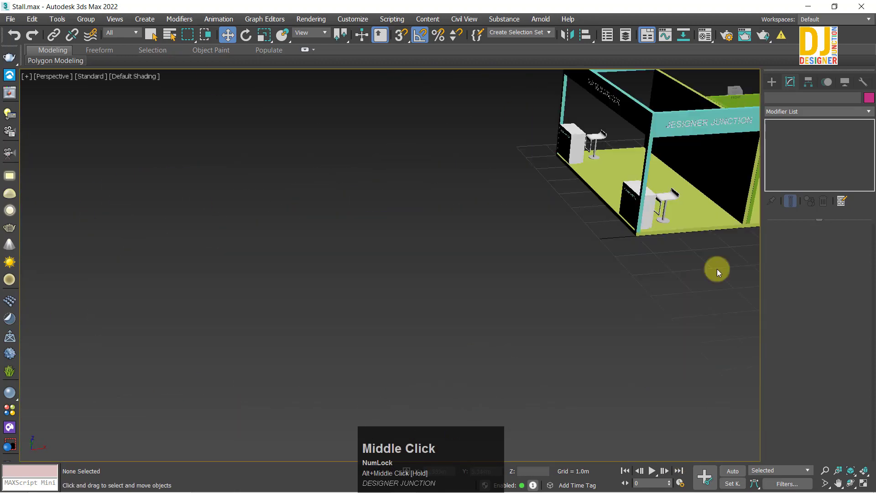
{"action": "key", "text": "z"}
{"action": "middle_click_drag", "start_coordinate": [446, 258], "coordinate": [438, 197], "text": "alt"}
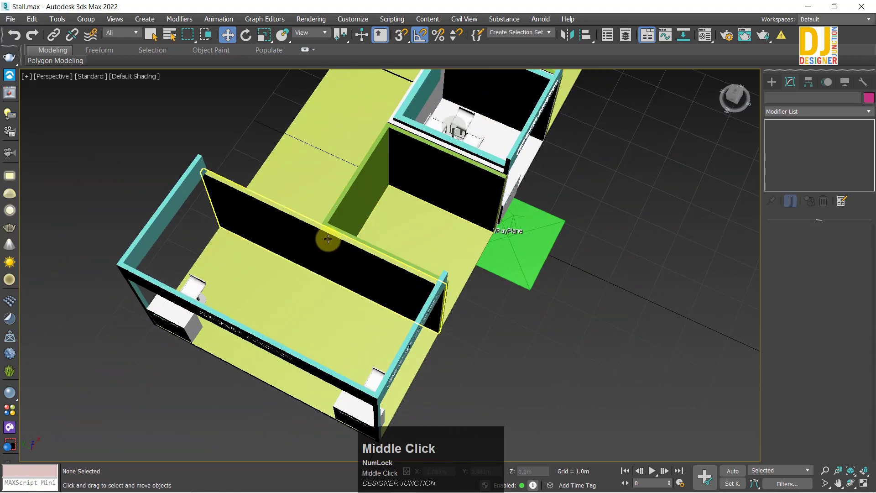
Clone the round table and chairs group from the furnished middle stall into the 6 m end stall as one copy.
{"action": "left_click", "coordinate": [328, 240]}
{"action": "key", "text": "z"}
{"action": "middle_click_drag", "start_coordinate": [322, 281], "coordinate": [344, 258], "text": "alt"}
{"action": "scroll", "coordinate": [344, 258], "scroll_direction": "down", "scroll_amount": 4}
{"action": "middle_click_drag", "start_coordinate": [548, 269], "coordinate": [478, 279], "text": "alt"}
{"action": "middle_click_drag", "start_coordinate": [478, 278], "coordinate": [358, 182]}
{"action": "left_click", "coordinate": [417, 249]}
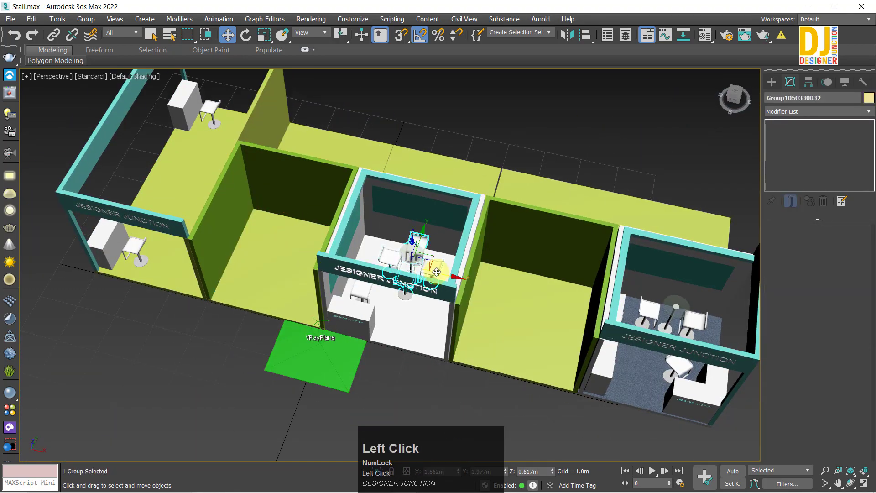
{"action": "left_click_drag", "start_coordinate": [438, 272], "coordinate": [190, 241], "text": "shift"}
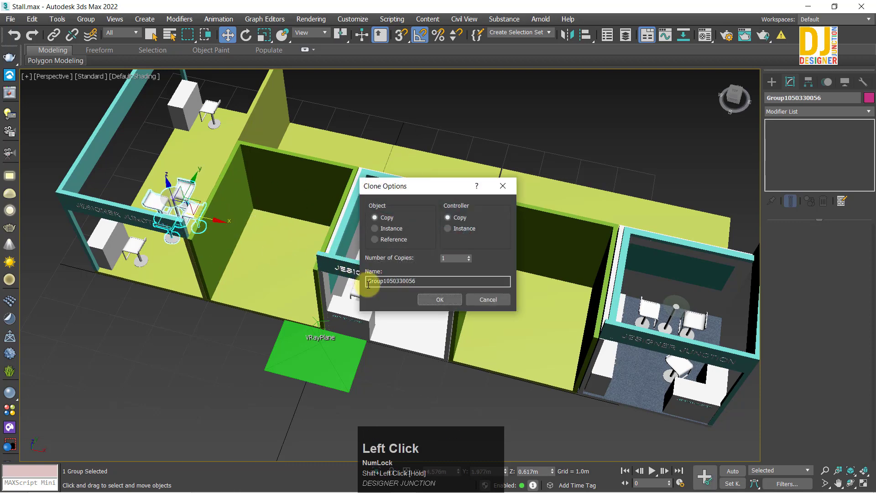
{"action": "left_click", "coordinate": [439, 300]}
Clone the end stall's table and chairs group along Y in the top view as a second copy.
{"action": "key", "text": "z"}
{"action": "key", "text": "alt+w"}
{"action": "middle_click", "coordinate": [225, 220]}
{"action": "key", "text": "alt+w"}
{"action": "key", "text": "z"}
{"action": "scroll", "coordinate": [316, 237], "scroll_direction": "down", "scroll_amount": 6}
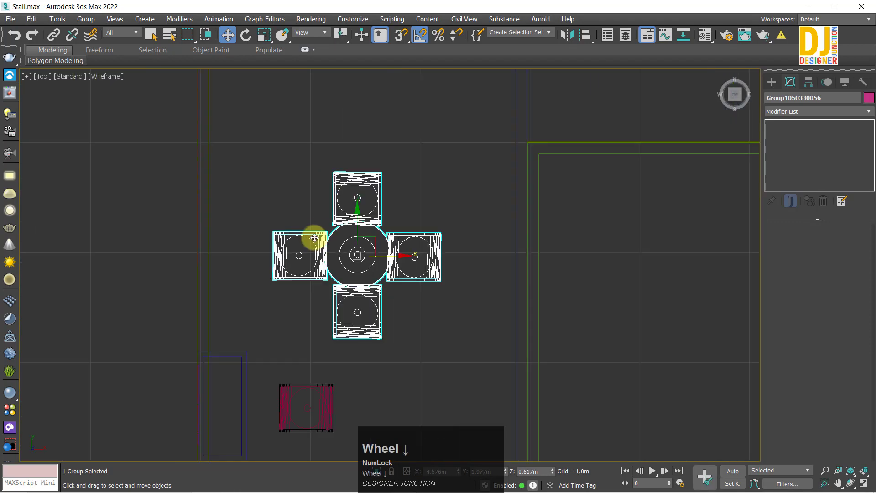
{"action": "middle_click_drag", "start_coordinate": [379, 240], "coordinate": [379, 319]}
{"action": "mouse_move", "coordinate": [377, 308]}
{"action": "left_mouse_down"}
{"action": "mouse_move", "coordinate": [385, 293]}
{"action": "mouse_move", "coordinate": [380, 180]}
{"action": "mouse_move", "coordinate": [438, 285]}
{"action": "left_mouse_up"}
{"action": "left_click", "coordinate": [429, 302]}
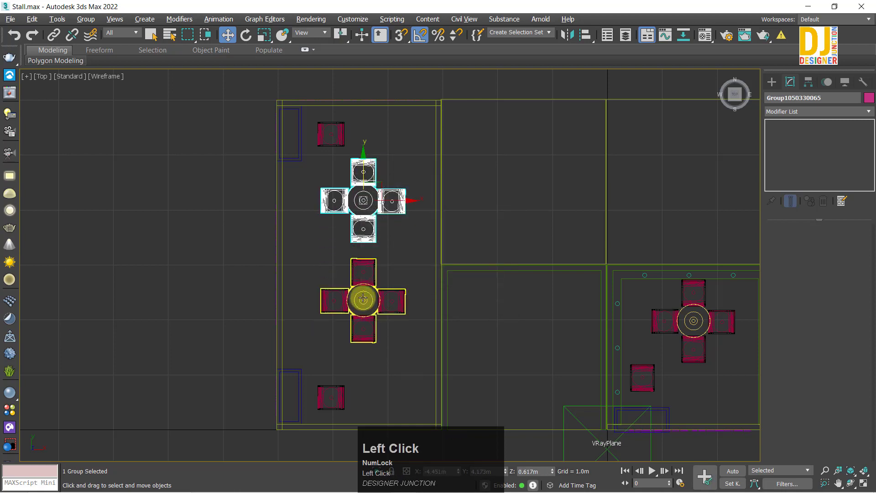
Select both table and chairs groups and move them together to the middle of the end stall.
{"action": "left_click", "coordinate": [362, 299]}
{"action": "left_click", "coordinate": [356, 196]}
{"action": "left_click", "coordinate": [377, 276], "text": "ctrl"}
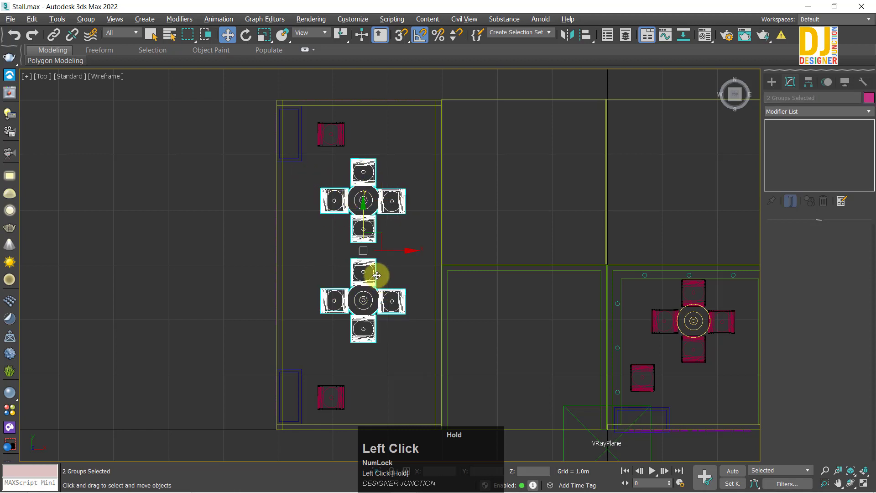
{"action": "left_click_drag", "start_coordinate": [384, 236], "coordinate": [363, 225]}
{"action": "left_click", "coordinate": [406, 341]}
Open the Material Editor and select the 6 m end stall's floor box in the perspective view.
{"action": "key", "text": "alt+w"}
{"action": "key", "text": "alt+w"}
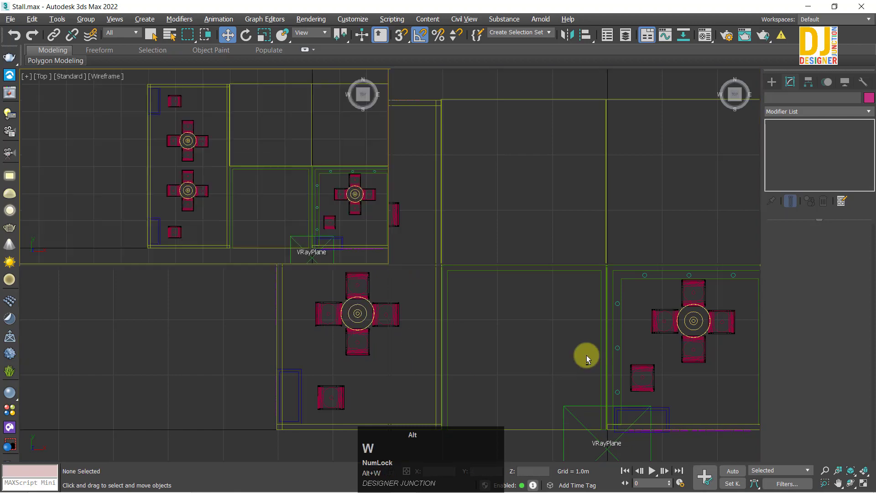
{"action": "middle_click_drag", "start_coordinate": [506, 330], "coordinate": [573, 287], "text": "alt"}
{"action": "scroll", "coordinate": [561, 290], "scroll_direction": "down", "scroll_amount": 5}
{"action": "middle_click_drag", "start_coordinate": [496, 301], "coordinate": [453, 248], "text": "alt"}
{"action": "left_click", "coordinate": [705, 40]}
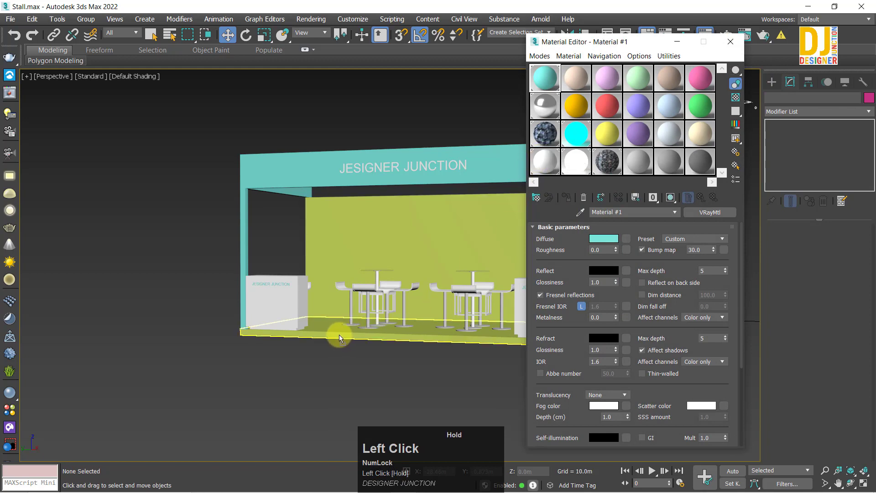
{"action": "middle_click_drag", "start_coordinate": [361, 234], "coordinate": [358, 354], "text": "alt"}
{"action": "left_click", "coordinate": [293, 337]}
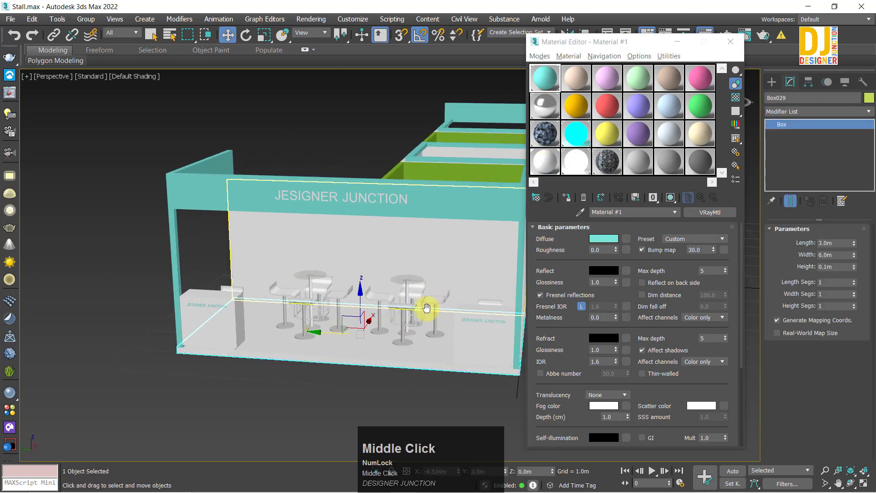
{"action": "middle_click_drag", "start_coordinate": [425, 305], "coordinate": [450, 364], "text": "alt"}
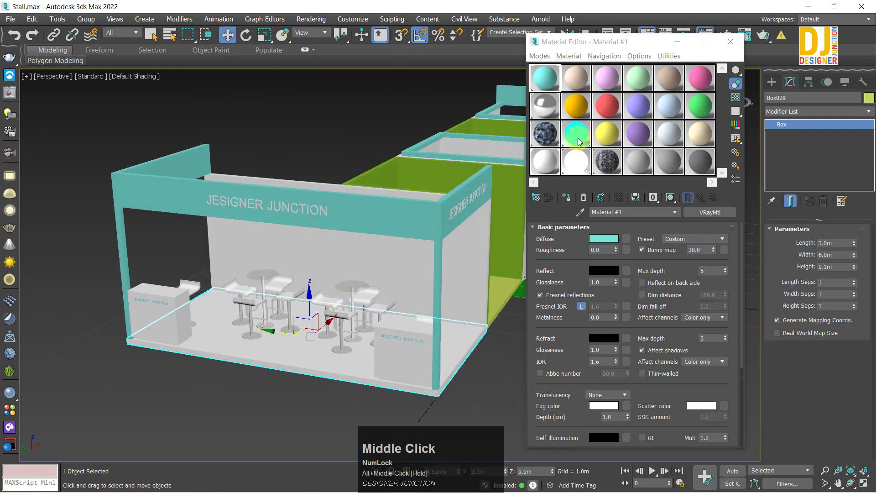
Add an Edit Mesh modifier to the end stall's floor box and select its top face as a polygon.
{"action": "left_click", "coordinate": [602, 134]}
{"action": "left_click", "coordinate": [789, 112]}
{"action": "key", "text": "e"}
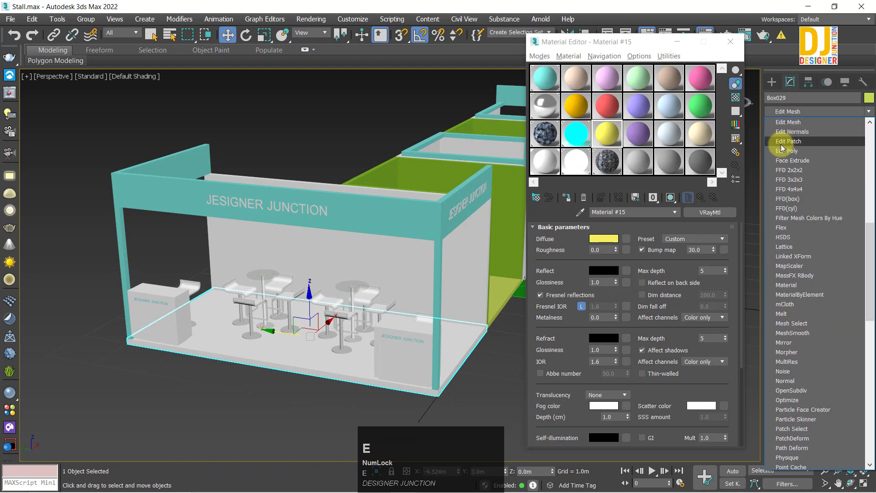
{"action": "left_click", "coordinate": [787, 122]}
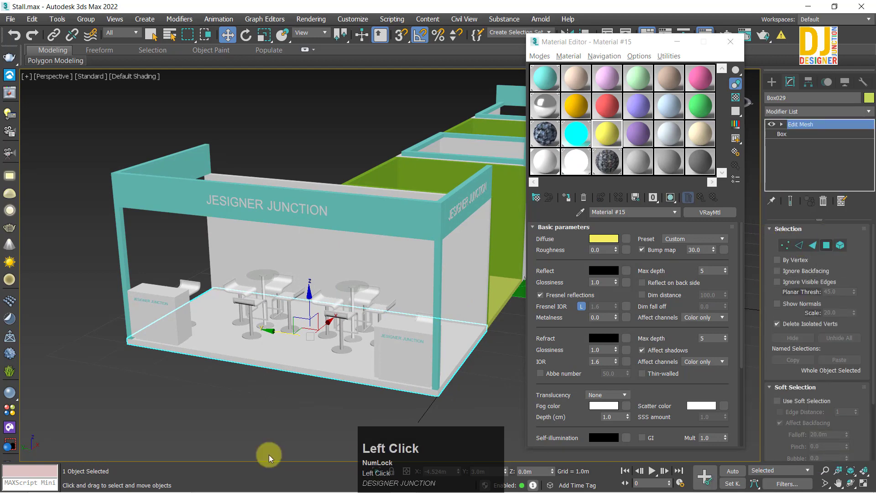
{"action": "key", "text": "4"}
{"action": "left_click", "coordinate": [283, 356]}
Assign the yellow Material #15 to the selected top face of the floor box.
{"action": "scroll", "coordinate": [332, 346], "scroll_direction": "up", "scroll_amount": 3}
{"action": "middle_click_drag", "start_coordinate": [333, 346], "coordinate": [400, 341], "text": "alt"}
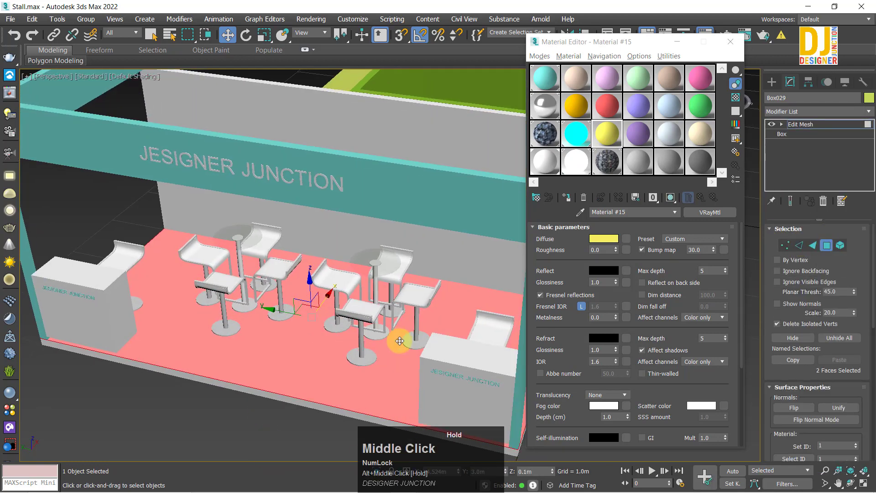
{"action": "left_click", "coordinate": [612, 155]}
{"action": "left_click", "coordinate": [568, 198]}
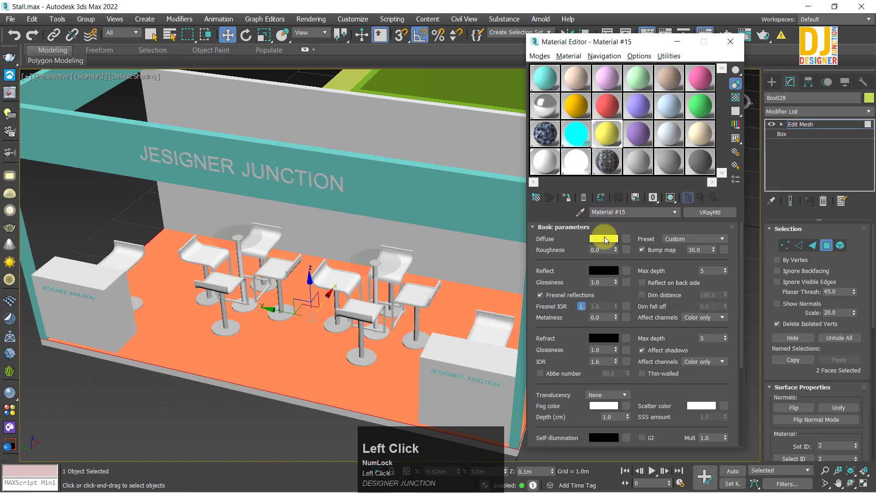
Copy the diffuse map of the carpet material, Material #13, and paste it as a copy into Material #15's diffuse slot.
{"action": "left_click", "coordinate": [538, 137]}
{"action": "left_click", "coordinate": [627, 241]}
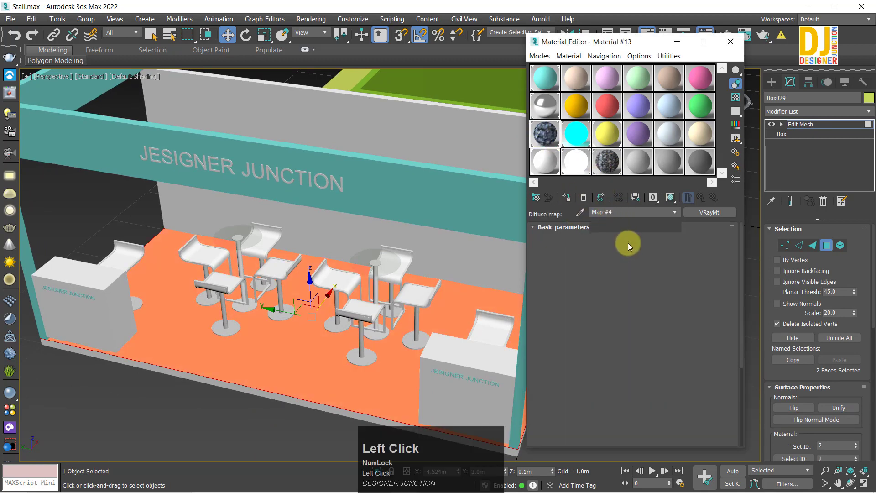
{"action": "left_click", "coordinate": [688, 197]}
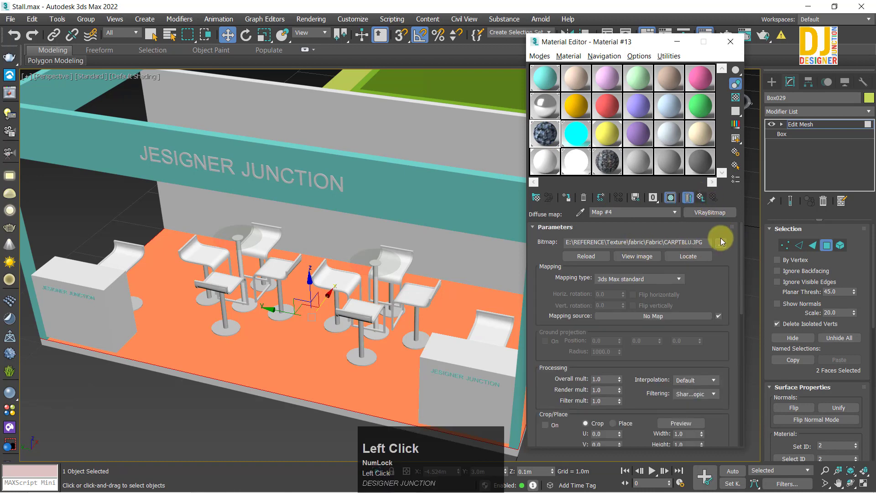
{"action": "right_click", "coordinate": [627, 242]}
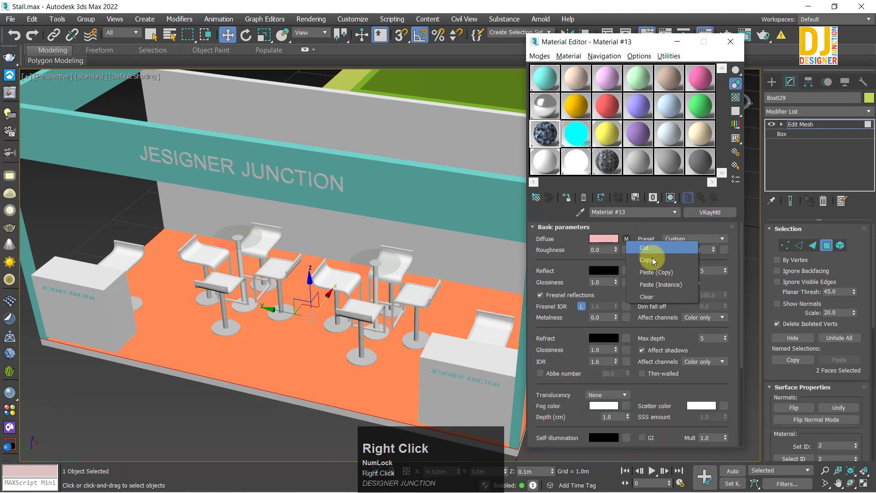
{"action": "left_click", "coordinate": [652, 260]}
{"action": "left_click", "coordinate": [607, 141]}
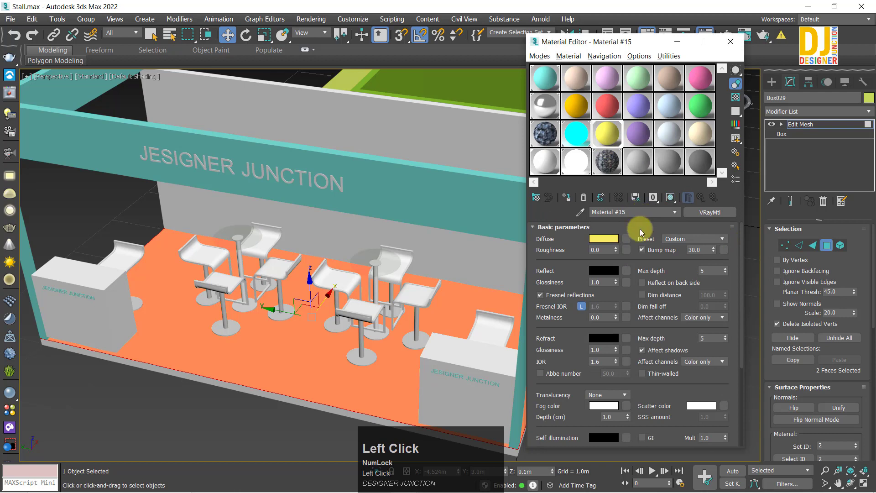
{"action": "right_click", "coordinate": [626, 238]}
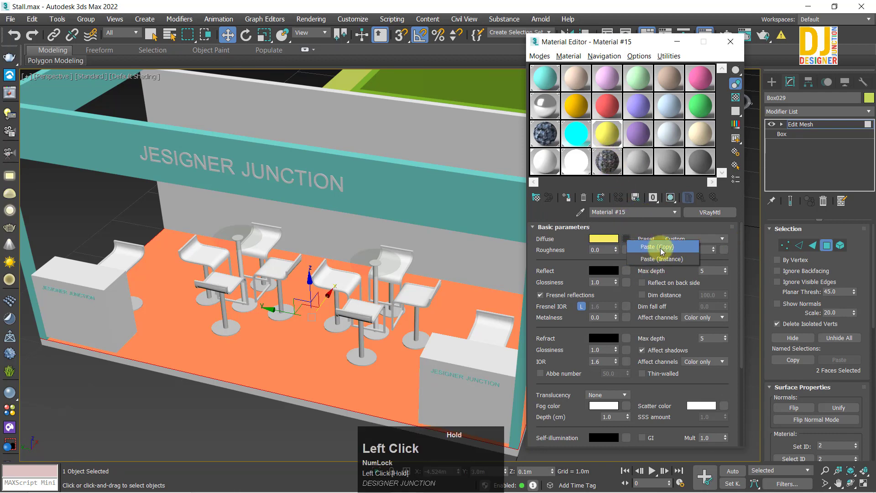
{"action": "left_click", "coordinate": [671, 250]}
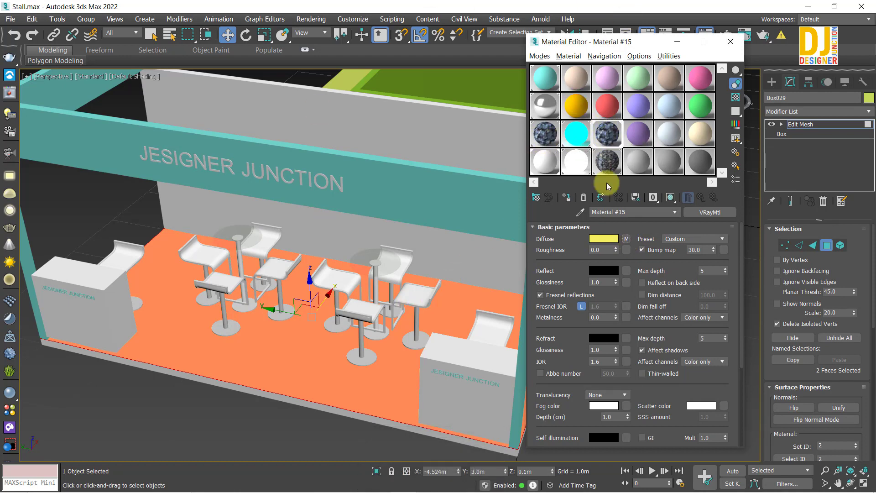
Open the image chooser for Material #15's diffuse bitmap and go up to the Texture folder.
{"action": "left_click", "coordinate": [623, 237]}
{"action": "left_click", "coordinate": [623, 237]}
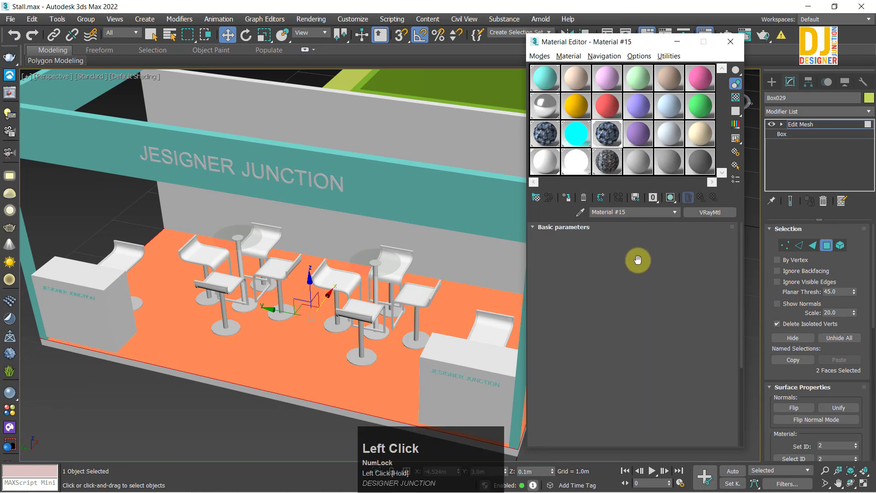
{"action": "left_click", "coordinate": [725, 244]}
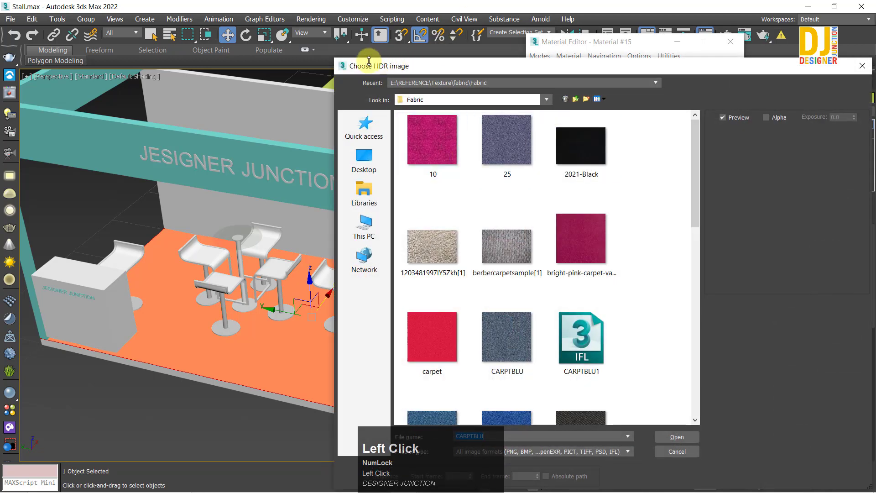
{"action": "left_click_drag", "start_coordinate": [369, 62], "coordinate": [392, 51]}
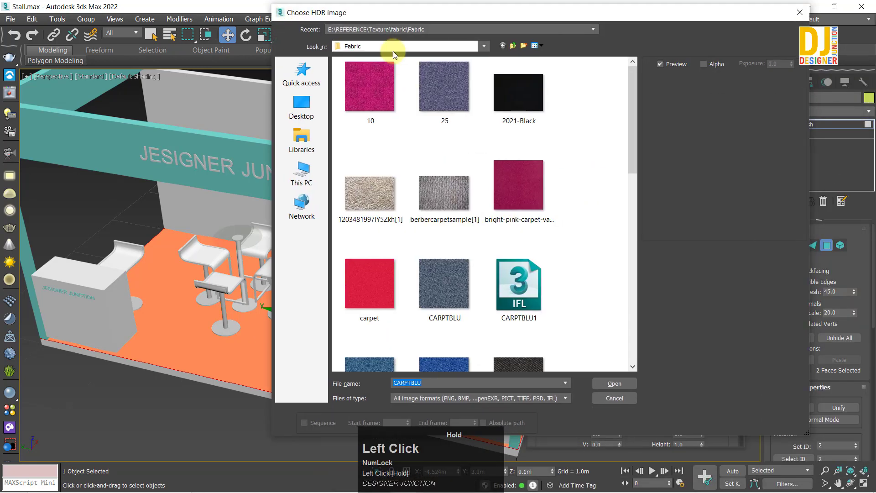
{"action": "left_click", "coordinate": [513, 44]}
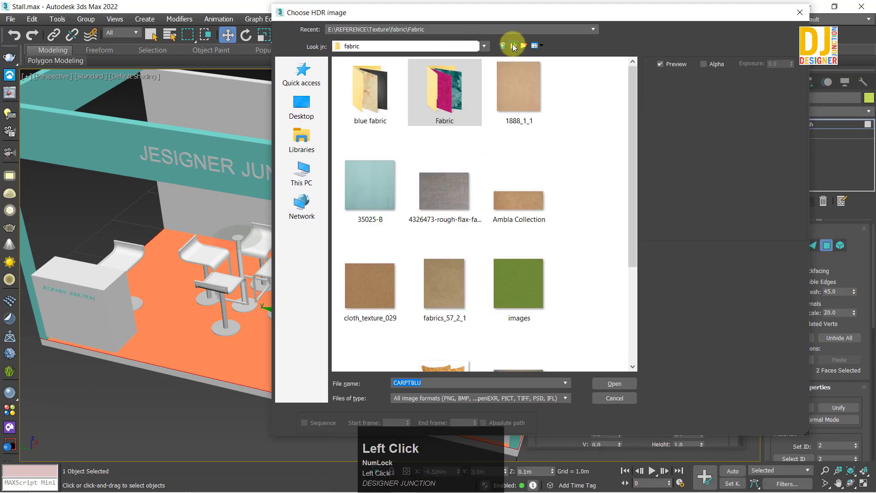
{"action": "left_click", "coordinate": [356, 76]}
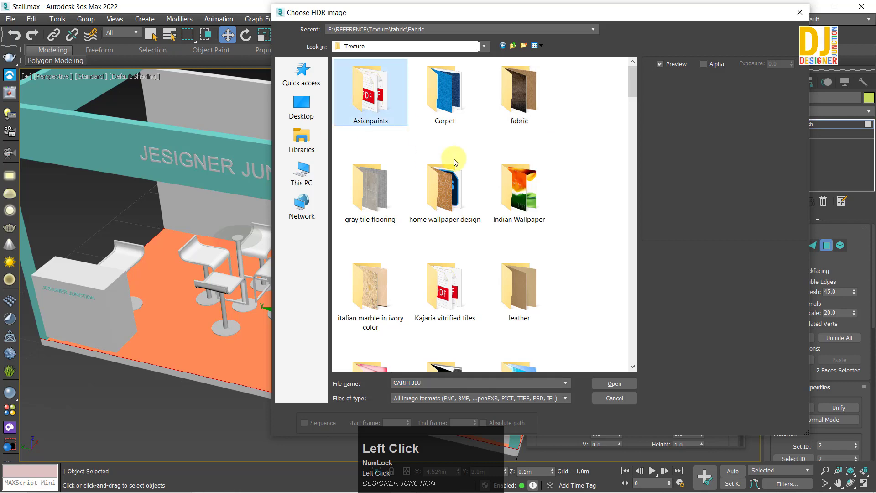
Find the wood folder inside the Texture folder and open it.
{"action": "key", "text": "w"}
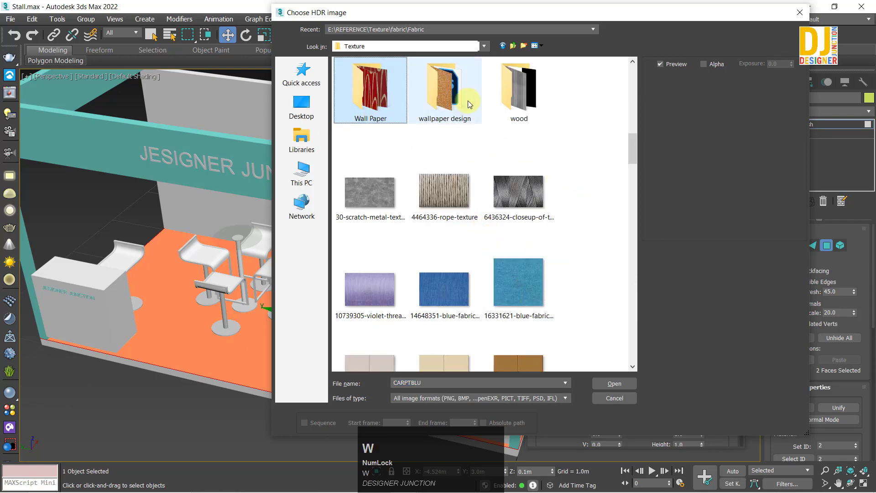
{"action": "key", "text": "w"}
{"action": "key", "text": "w"}
{"action": "key", "text": "w"}
{"action": "key", "text": "w"}
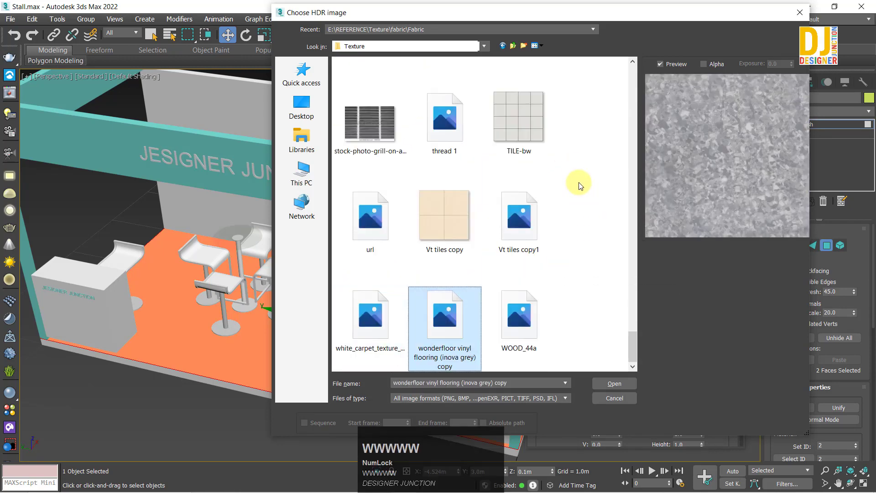
{"action": "scroll", "coordinate": [578, 199], "scroll_direction": "down", "scroll_amount": 2}
{"action": "scroll", "coordinate": [577, 213], "scroll_direction": "up", "scroll_amount": 5}
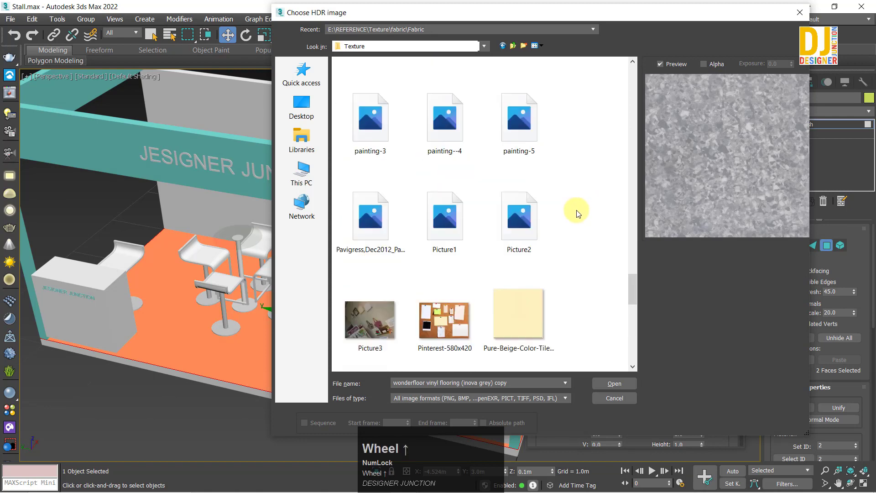
{"action": "scroll", "coordinate": [578, 213], "scroll_direction": "up", "scroll_amount": 10}
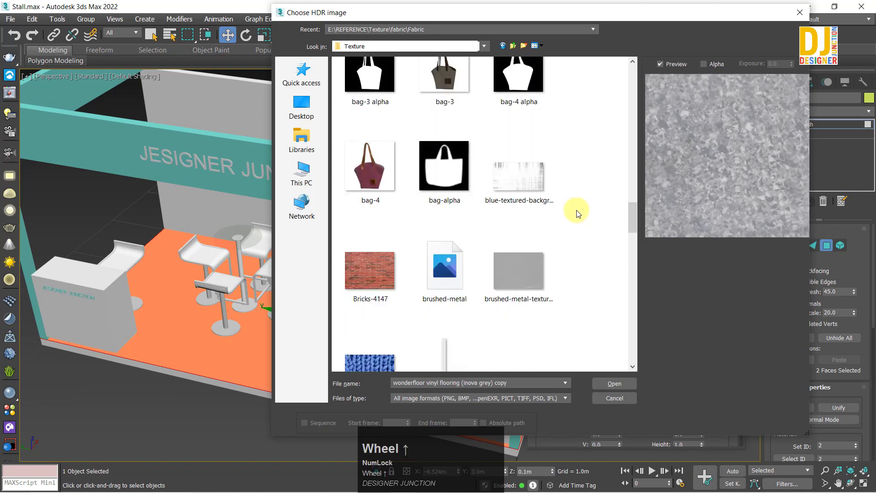
{"action": "key", "text": "w"}
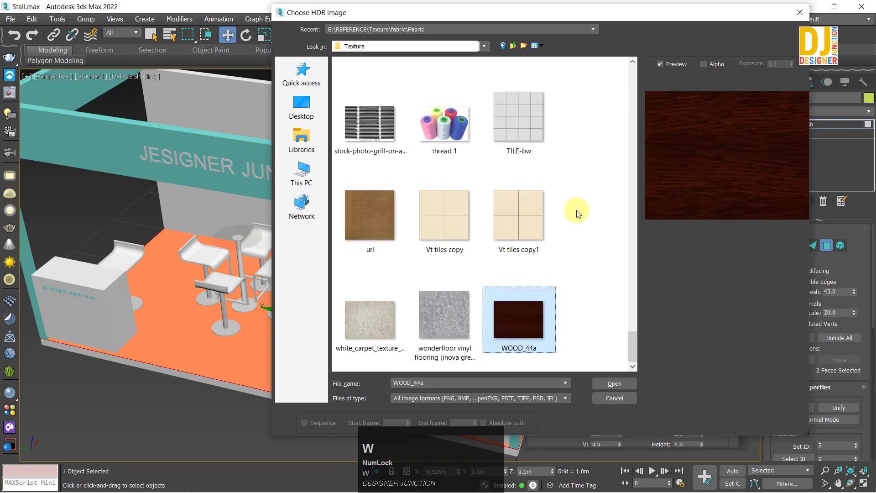
{"action": "key", "text": "w"}
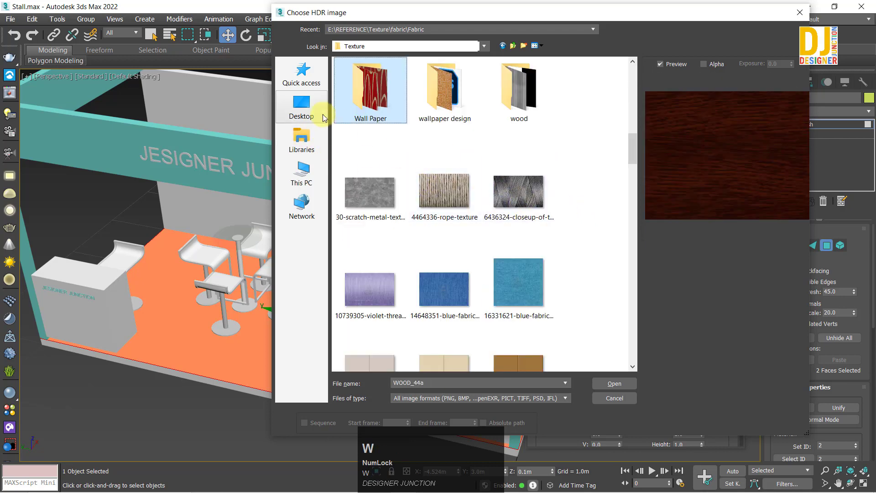
{"action": "key", "text": "w"}
{"action": "key", "text": "w"}
{"action": "double_click", "coordinate": [521, 103]}
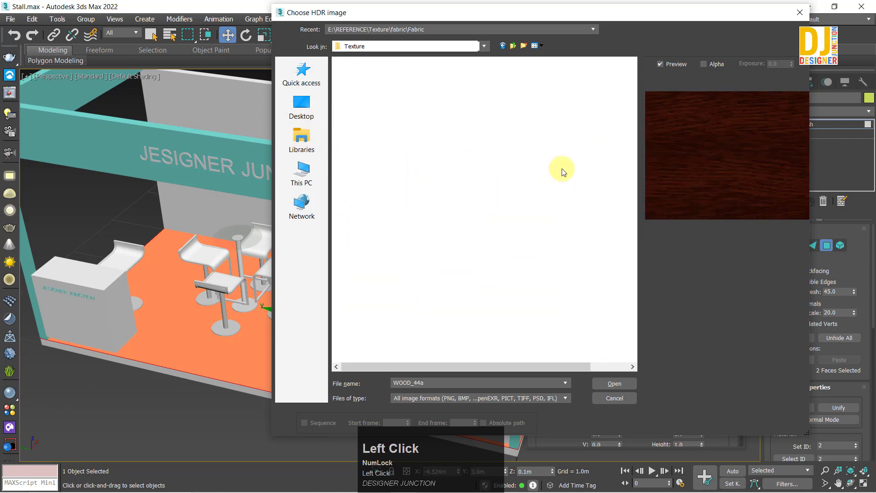
Examine the wood folder's white floor textures and its planks wood, light wood tex and Dark wood tex subfolders.
{"action": "scroll", "coordinate": [566, 323], "scroll_direction": "down", "scroll_amount": 5}
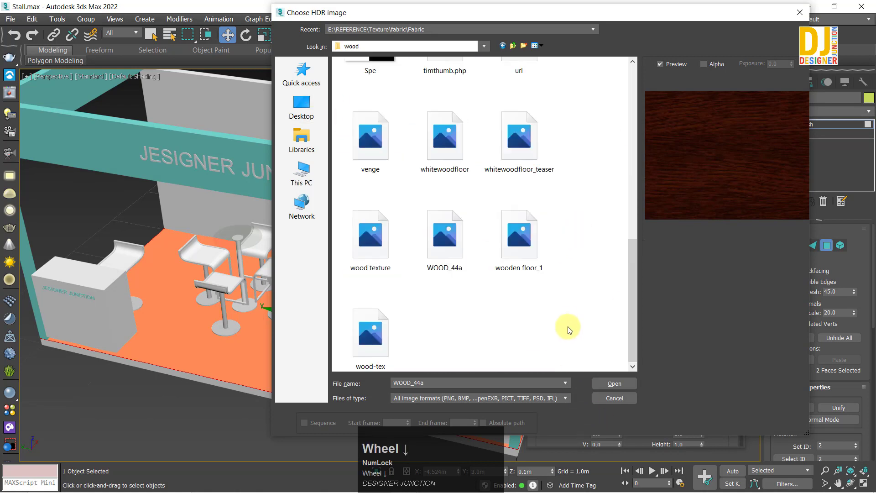
{"action": "left_click", "coordinate": [512, 169]}
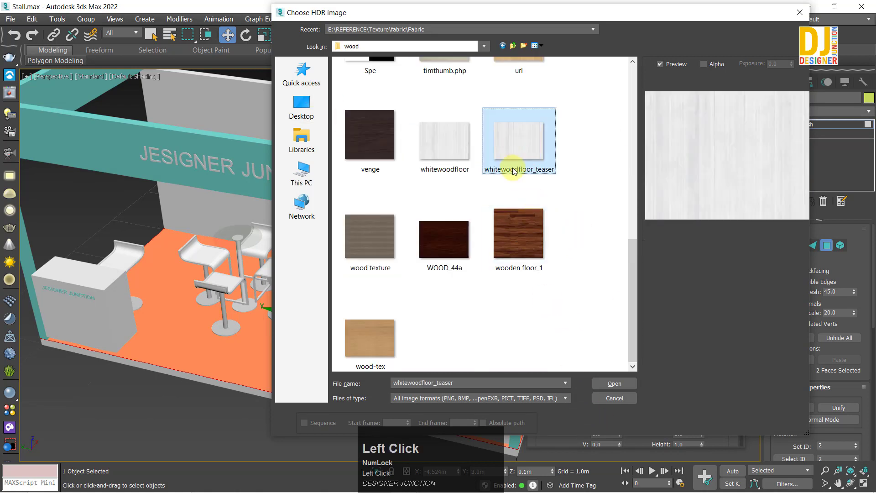
{"action": "left_click", "coordinate": [457, 138]}
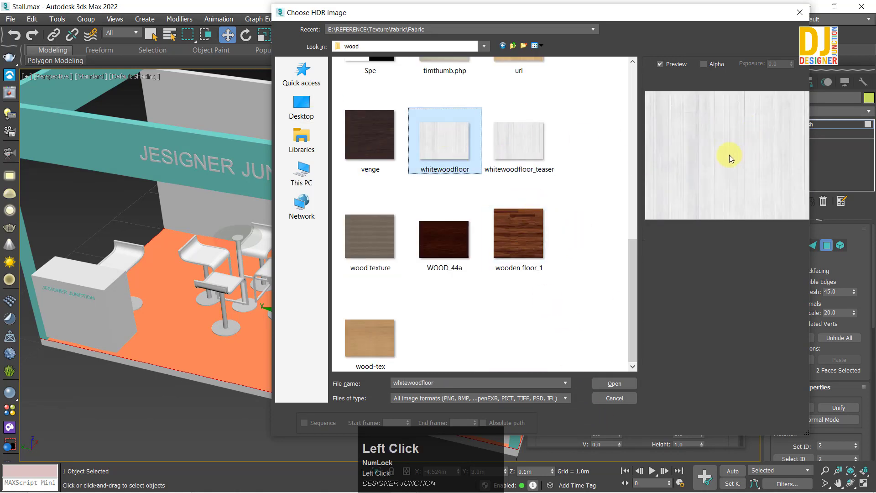
{"action": "left_click", "coordinate": [532, 154]}
{"action": "scroll", "coordinate": [532, 170], "scroll_direction": "up", "scroll_amount": 5}
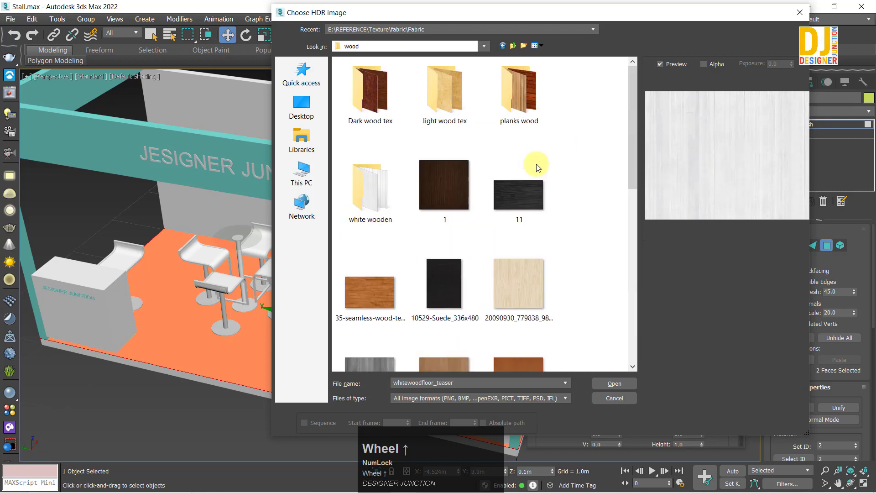
{"action": "double_click", "coordinate": [500, 100]}
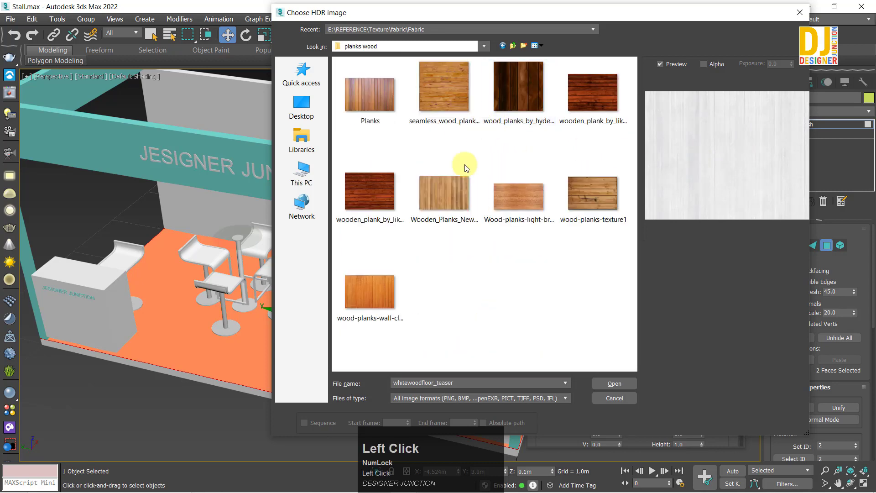
{"action": "left_click", "coordinate": [515, 46]}
{"action": "double_click", "coordinate": [426, 99]}
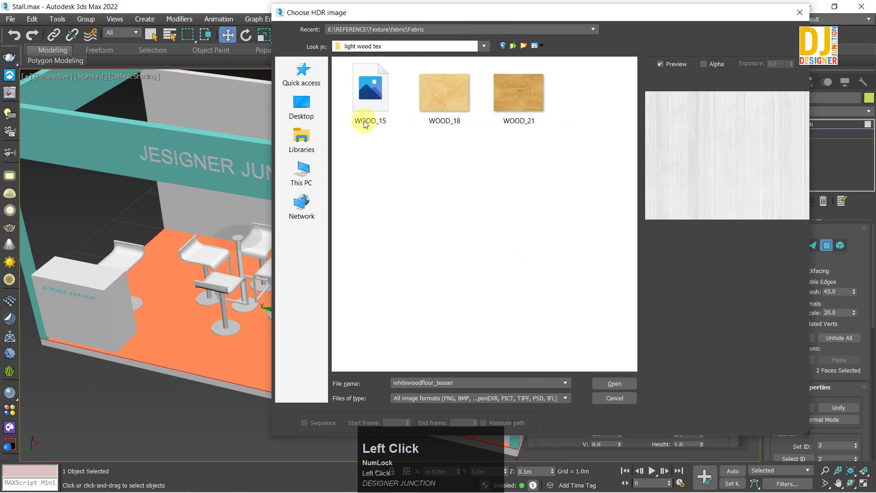
{"action": "left_click", "coordinate": [514, 46]}
{"action": "double_click", "coordinate": [367, 87]}
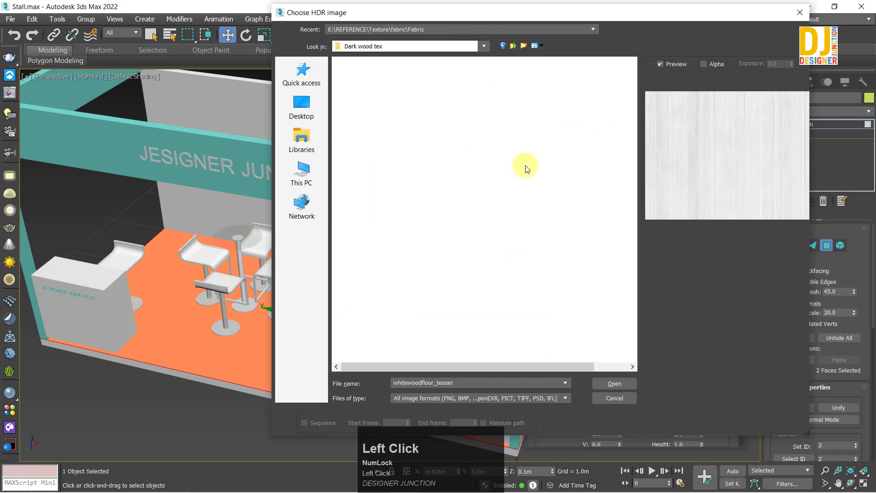
{"action": "left_click", "coordinate": [514, 45]}
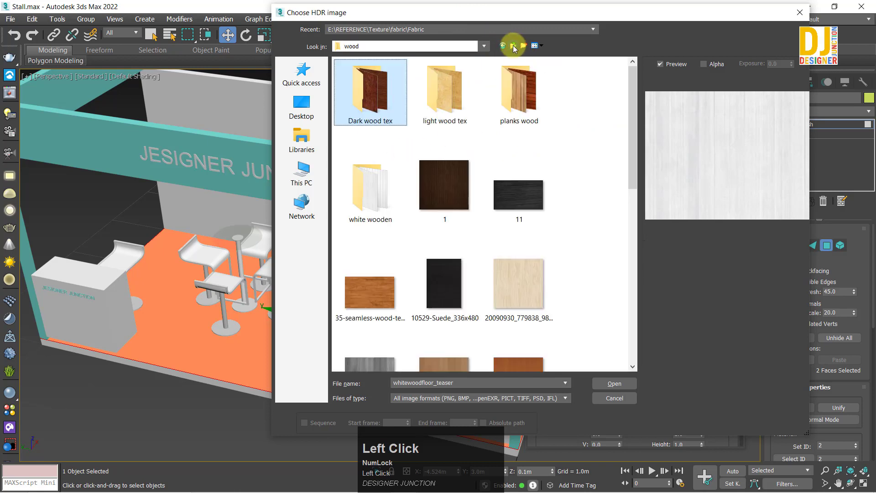
Load whitewoodfloor_teaser from the white wooden folder as Material #15's diffuse bitmap and show the texture on the floor.
{"action": "double_click", "coordinate": [376, 210]}
{"action": "left_click", "coordinate": [509, 100]}
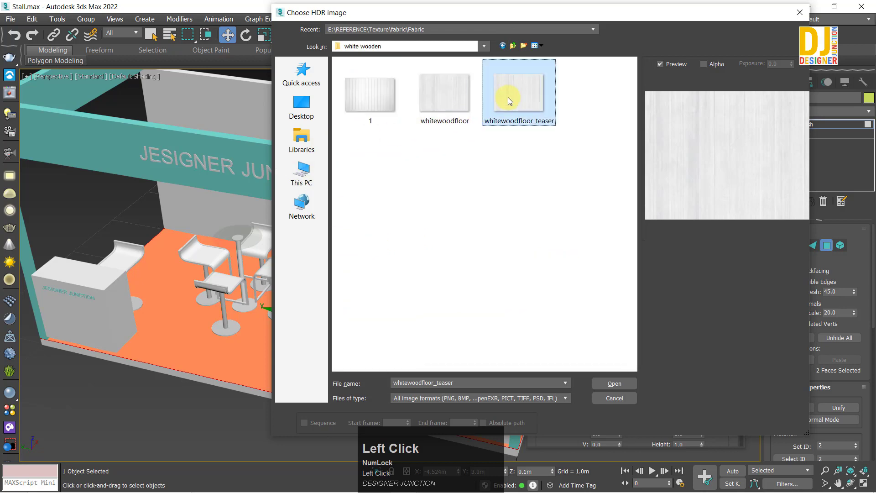
{"action": "left_click", "coordinate": [388, 95]}
{"action": "double_click", "coordinate": [534, 89]}
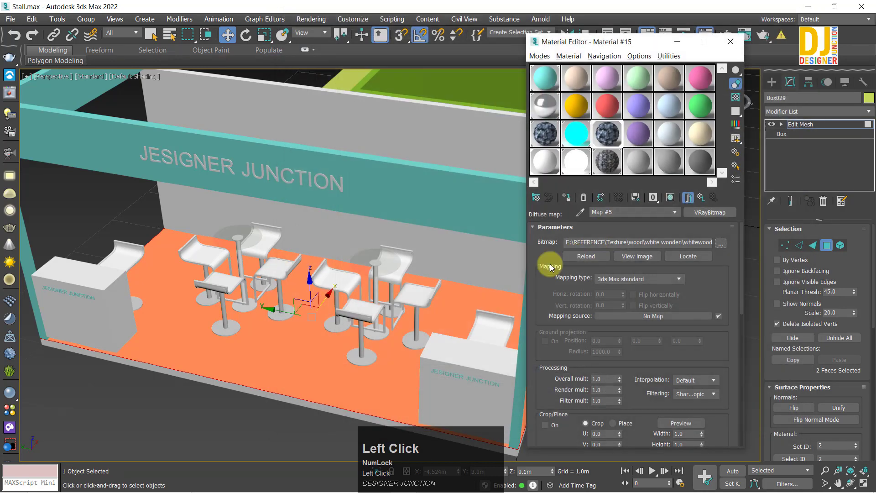
{"action": "middle_click_drag", "start_coordinate": [391, 268], "coordinate": [393, 228], "text": "alt"}
{"action": "left_click", "coordinate": [669, 199]}
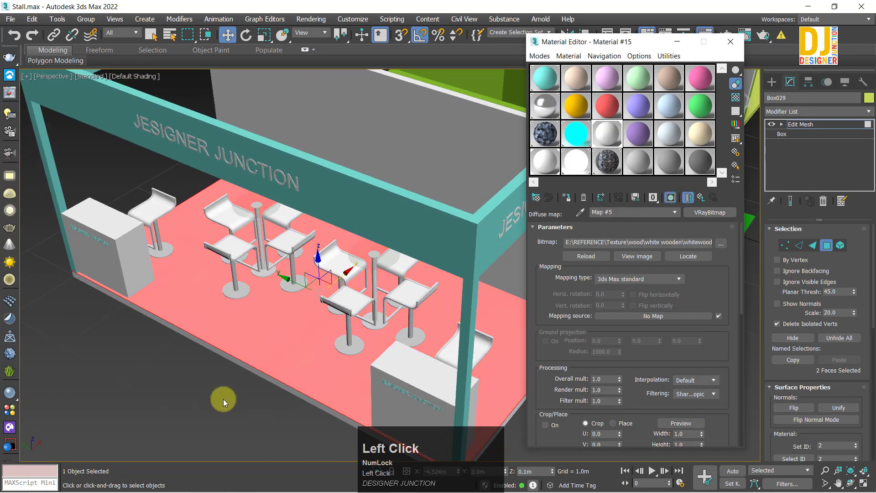
Add a UVW Map modifier to the end stall's floor box, above its Edit Mesh.
{"action": "scroll", "coordinate": [283, 332], "scroll_direction": "up", "scroll_amount": 3}
{"action": "key", "text": "ctrl+z"}
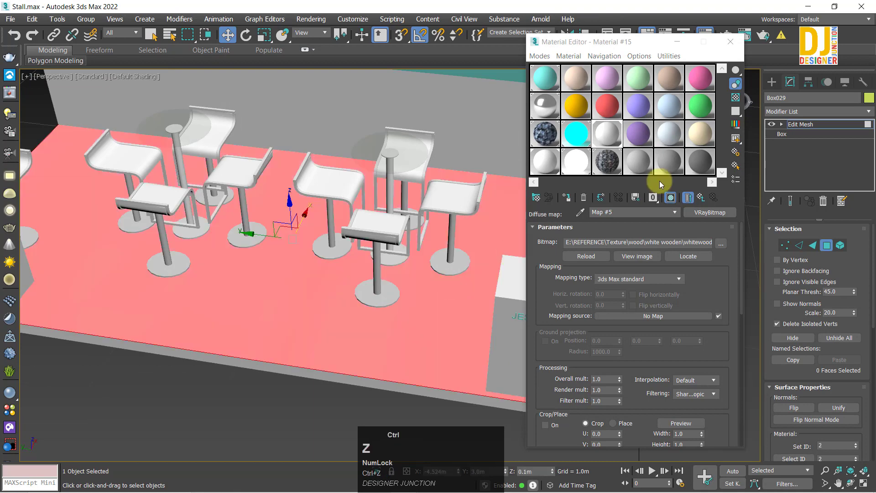
{"action": "left_click", "coordinate": [775, 111]}
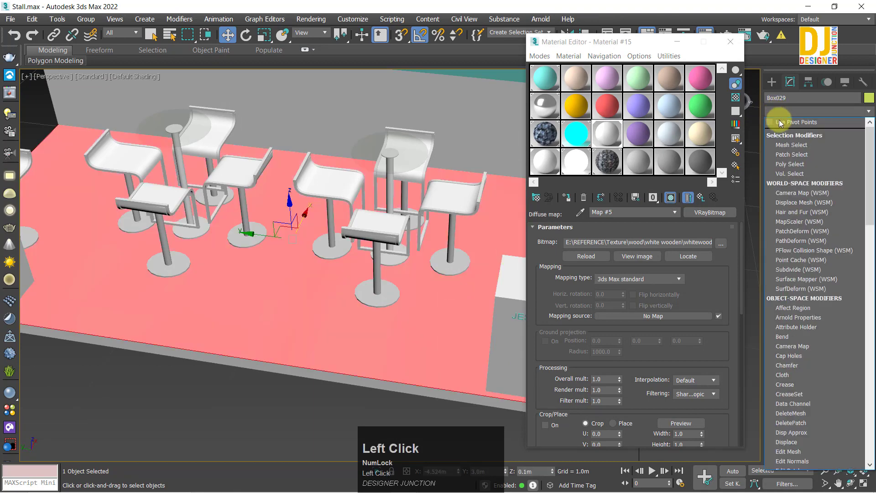
{"action": "left_click", "coordinate": [770, 119]}
{"action": "left_click", "coordinate": [764, 110]}
{"action": "key", "text": "u"}
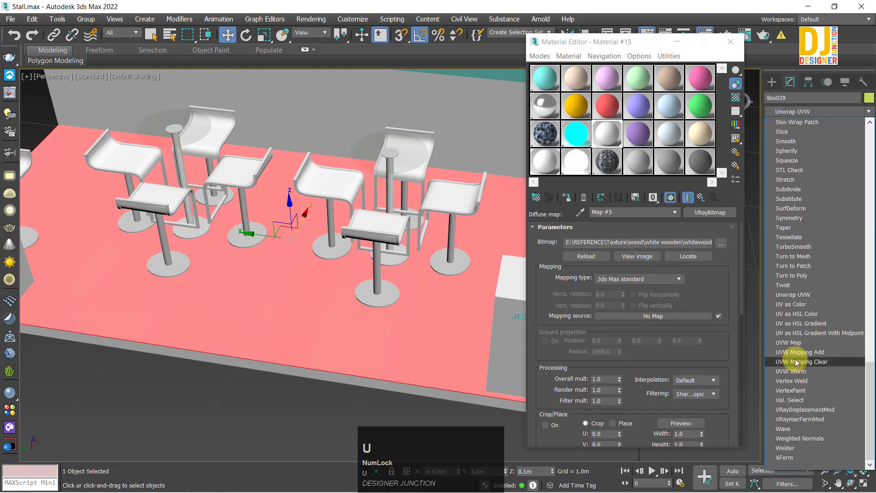
{"action": "left_click", "coordinate": [776, 342]}
Set the floor's planar UVW mapping to 0.93 m length and 0.18 m width and inspect the wood pattern.
{"action": "mouse_move", "coordinate": [342, 328]}
{"action": "middle_mouse_down", "text": "alt"}
{"action": "mouse_move", "coordinate": [340, 319]}
{"action": "mouse_move", "coordinate": [353, 314]}
{"action": "mouse_move", "coordinate": [340, 324]}
{"action": "middle_mouse_up", "text": "alt"}
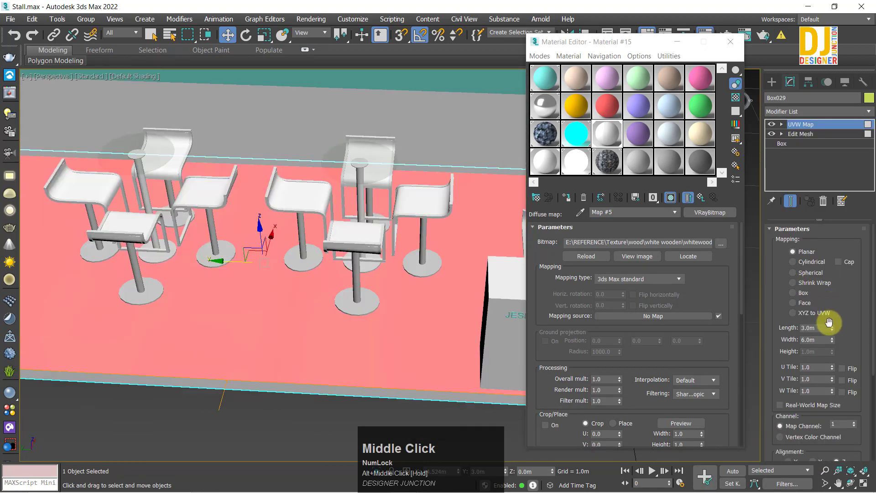
{"action": "left_click_drag", "start_coordinate": [831, 328], "coordinate": [829, 384]}
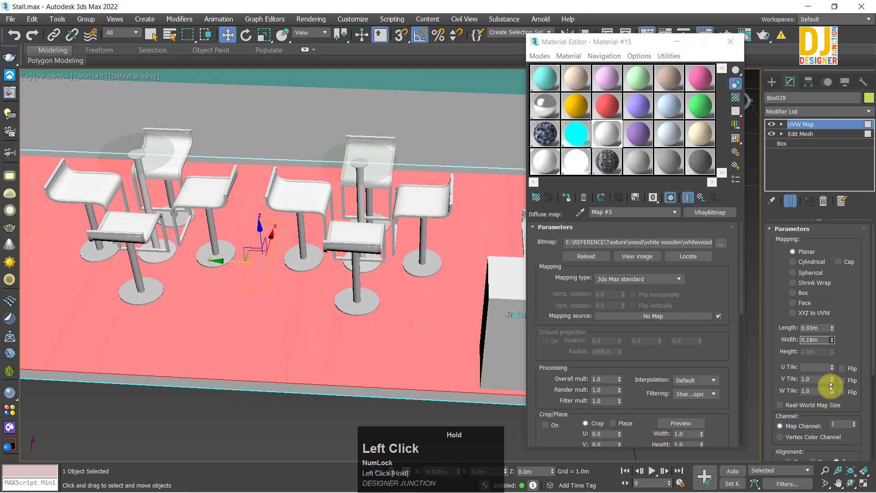
{"action": "left_click", "coordinate": [262, 412]}
{"action": "middle_click_drag", "start_coordinate": [338, 383], "coordinate": [296, 317], "text": "alt"}
{"action": "left_click", "coordinate": [296, 317]}
{"action": "middle_click_drag", "start_coordinate": [350, 309], "coordinate": [295, 299]}
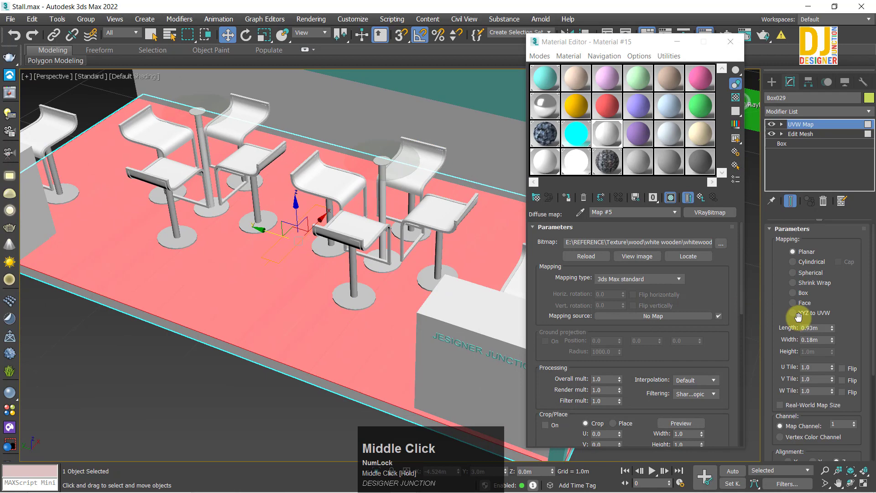
{"action": "left_click", "coordinate": [297, 389]}
{"action": "middle_click_drag", "start_coordinate": [309, 368], "coordinate": [333, 351], "text": "alt"}
{"action": "left_click", "coordinate": [288, 391]}
{"action": "key", "text": "z"}
{"action": "middle_click_drag", "start_coordinate": [307, 317], "coordinate": [353, 344], "text": "alt"}
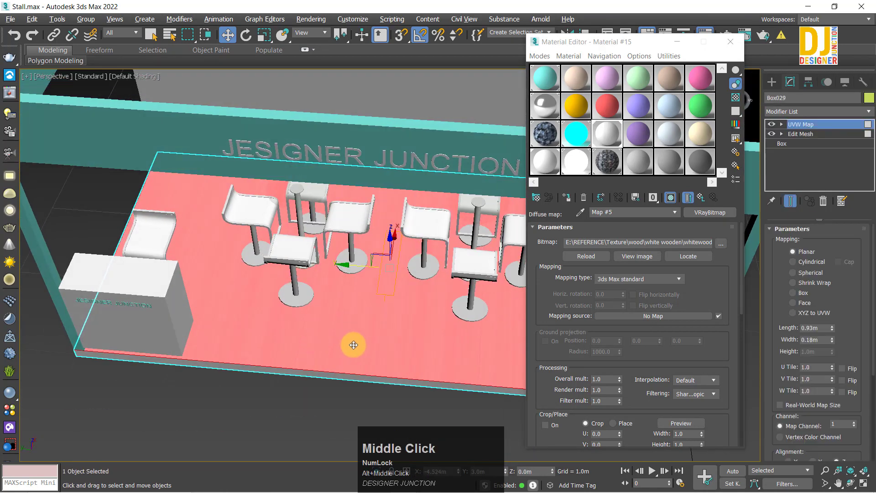
Rotate the floor's UVW Map gizmo a quarter turn about the vertical axis so the planks run along the stall's length.
{"action": "middle_click_drag", "start_coordinate": [406, 217], "coordinate": [411, 183], "text": "alt"}
{"action": "key", "text": "e"}
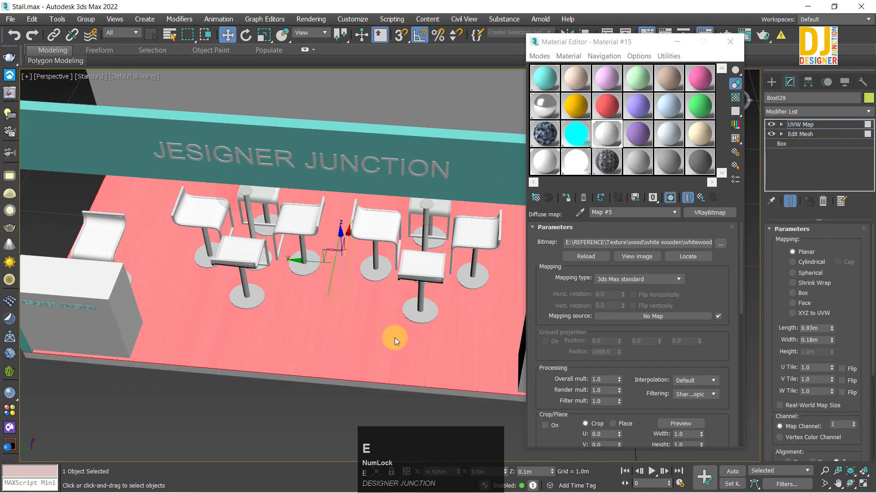
{"action": "middle_click_drag", "start_coordinate": [395, 338], "coordinate": [387, 308], "text": "alt"}
{"action": "left_click_drag", "start_coordinate": [352, 276], "coordinate": [319, 289]}
{"action": "key", "text": "alt+w"}
{"action": "key", "text": "alt+w"}
{"action": "key", "text": "z"}
{"action": "scroll", "coordinate": [422, 273], "scroll_direction": "up", "scroll_amount": 4}
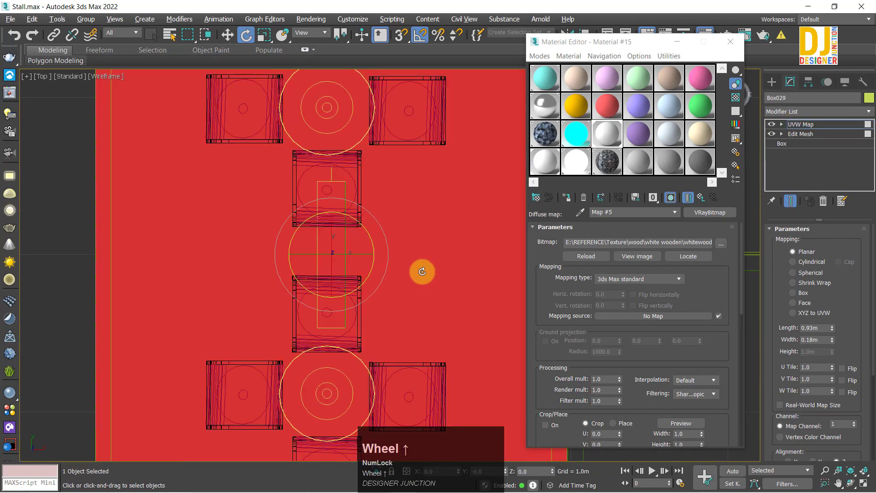
{"action": "scroll", "coordinate": [422, 272], "scroll_direction": "up", "scroll_amount": 2}
{"action": "key", "text": "alt+w"}
{"action": "middle_click", "coordinate": [437, 347]}
{"action": "key", "text": "alt+w"}
{"action": "middle_click_drag", "start_coordinate": [409, 327], "coordinate": [372, 335], "text": "alt"}
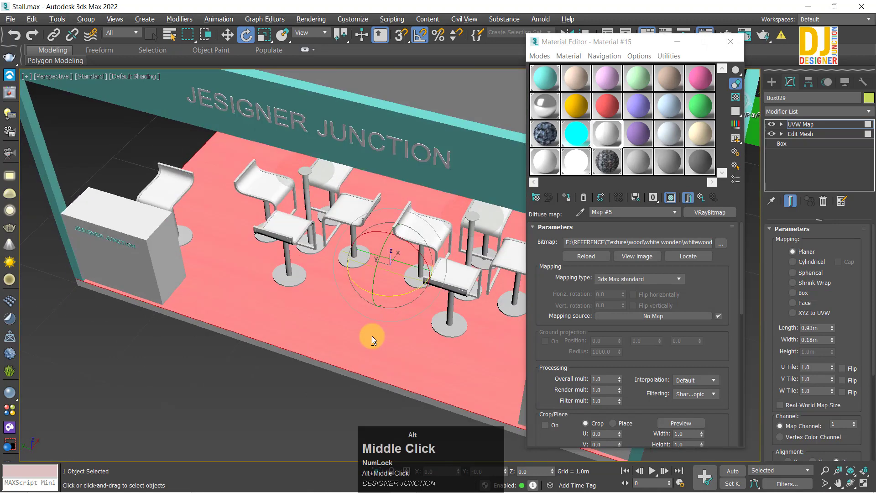
{"action": "scroll", "coordinate": [376, 333], "scroll_direction": "up", "scroll_amount": 3}
Set the floor's UVW mapping to 1.05 m length and 0.72 m width and check the plank scale.
{"action": "key", "text": "w"}
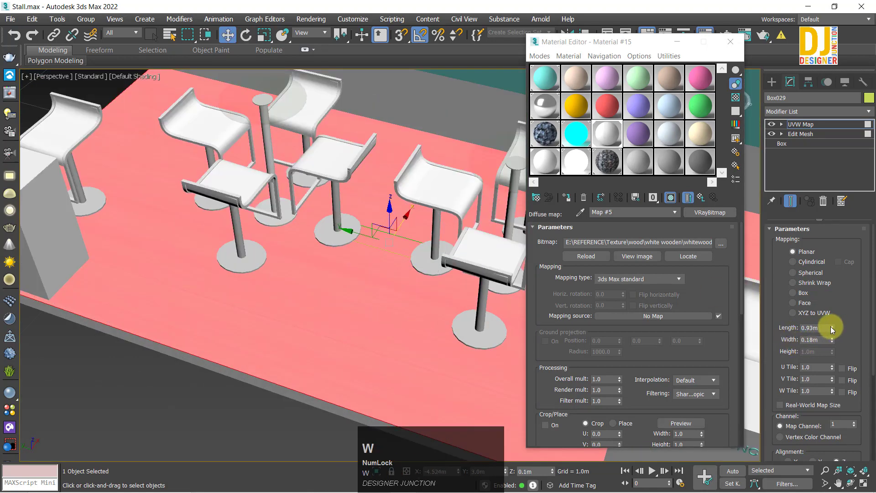
{"action": "mouse_move", "coordinate": [831, 326]}
{"action": "left_mouse_down"}
{"action": "mouse_move", "coordinate": [837, 280]}
{"action": "mouse_move", "coordinate": [831, 327]}
{"action": "left_mouse_up"}
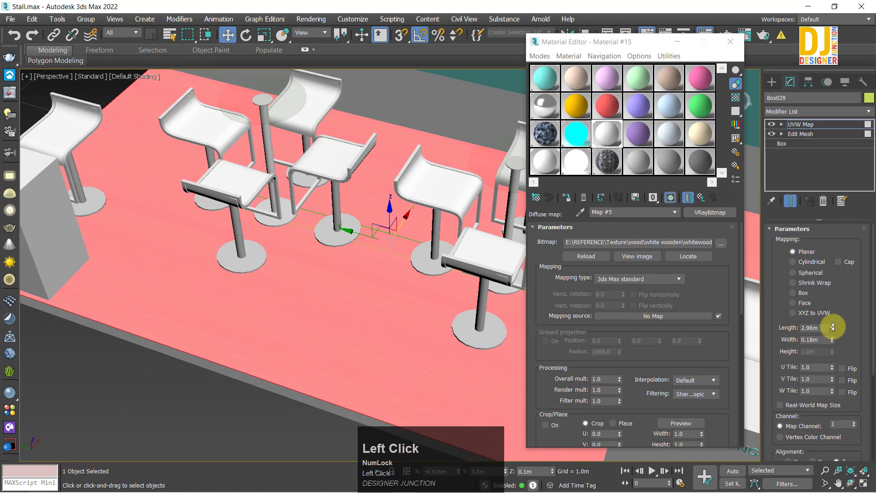
{"action": "key", "text": "ctrl+z"}
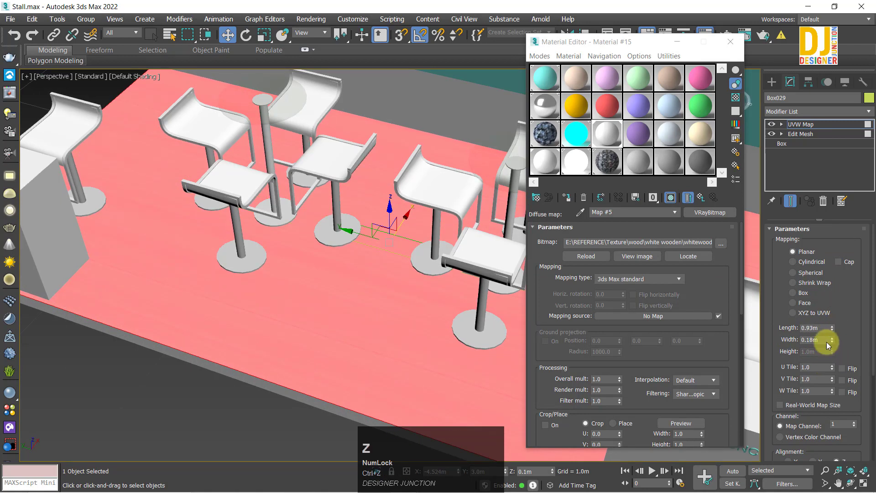
{"action": "left_click_drag", "start_coordinate": [831, 340], "coordinate": [836, 319]}
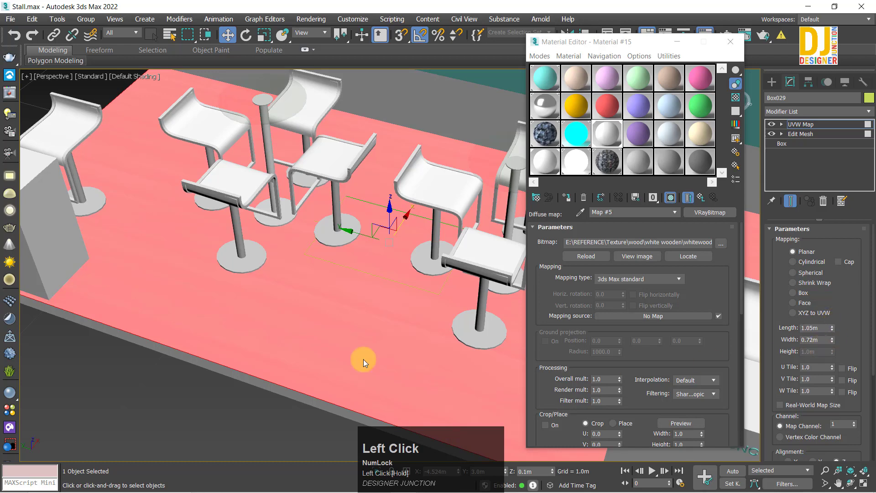
{"action": "left_click", "coordinate": [471, 314]}
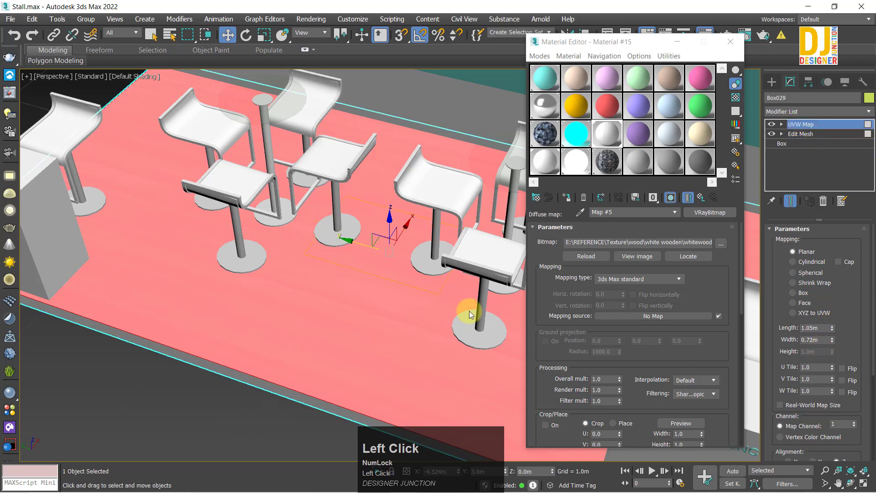
{"action": "left_click", "coordinate": [165, 393]}
{"action": "middle_click_drag", "start_coordinate": [297, 329], "coordinate": [252, 303]}
{"action": "key", "text": "ctrl+z"}
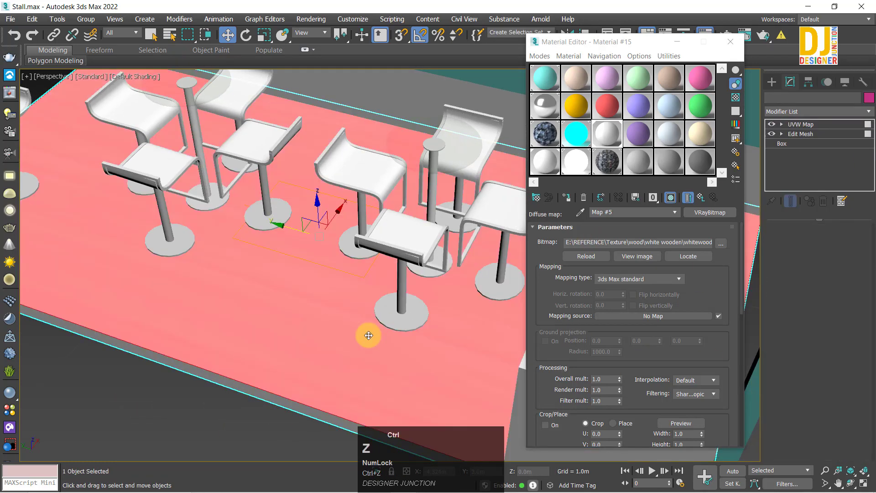
Set the floor's UVW mapping width to 0.22 m and deselect the floor to check the texture.
{"action": "left_click_drag", "start_coordinate": [832, 340], "coordinate": [828, 361]}
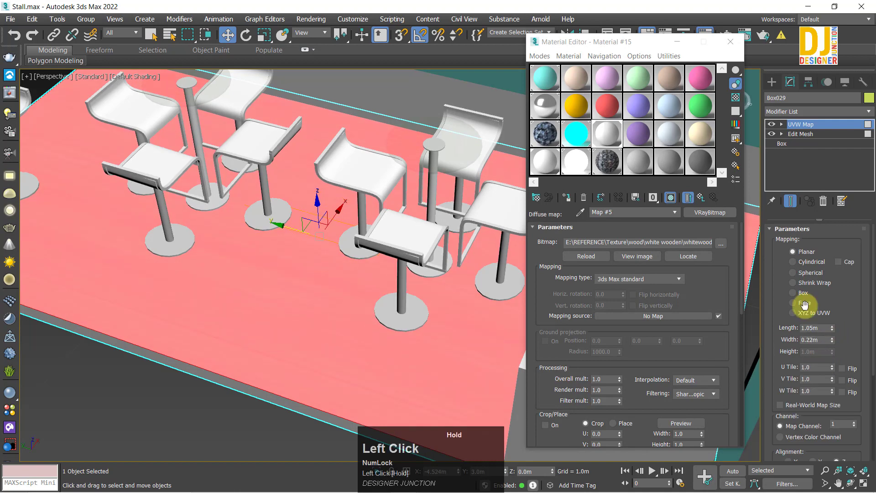
{"action": "left_click", "coordinate": [112, 405]}
{"action": "middle_click_drag", "start_coordinate": [277, 228], "coordinate": [266, 286], "text": "alt"}
{"action": "key", "text": "z"}
{"action": "scroll", "coordinate": [210, 279], "scroll_direction": "up", "scroll_amount": 5}
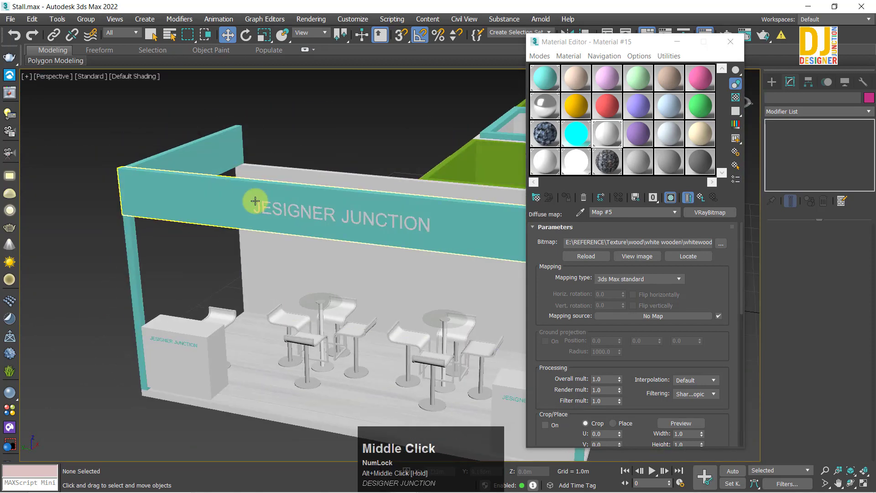
Set Material #15's reflection colour to white and its reflection glossiness to 0.9.
{"action": "left_click", "coordinate": [254, 200]}
{"action": "mouse_move", "coordinate": [254, 228]}
{"action": "middle_mouse_down", "text": "alt"}
{"action": "mouse_move", "coordinate": [262, 272]}
{"action": "mouse_move", "coordinate": [359, 313]}
{"action": "mouse_move", "coordinate": [277, 217]}
{"action": "mouse_move", "coordinate": [254, 228]}
{"action": "middle_mouse_up", "text": "alt"}
{"action": "key", "text": "z"}
{"action": "middle_click_drag", "start_coordinate": [356, 320], "coordinate": [211, 410], "text": "alt"}
{"action": "left_click", "coordinate": [211, 411]}
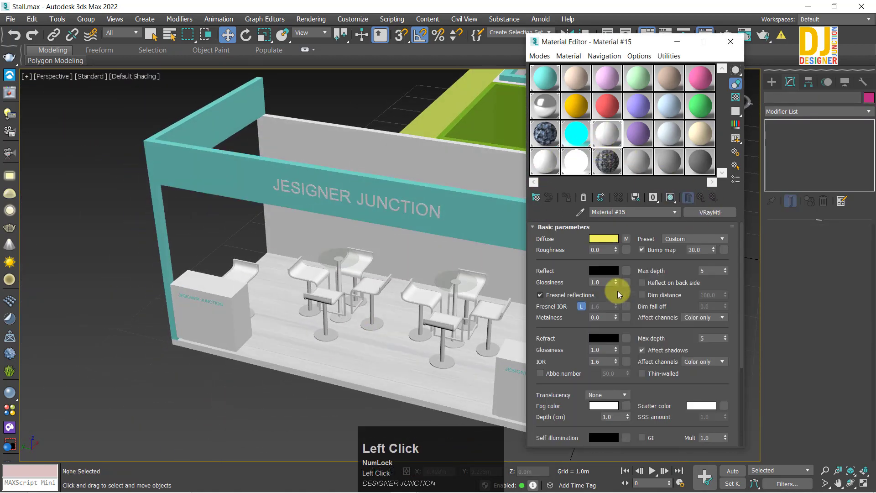
{"action": "left_click", "coordinate": [599, 271]}
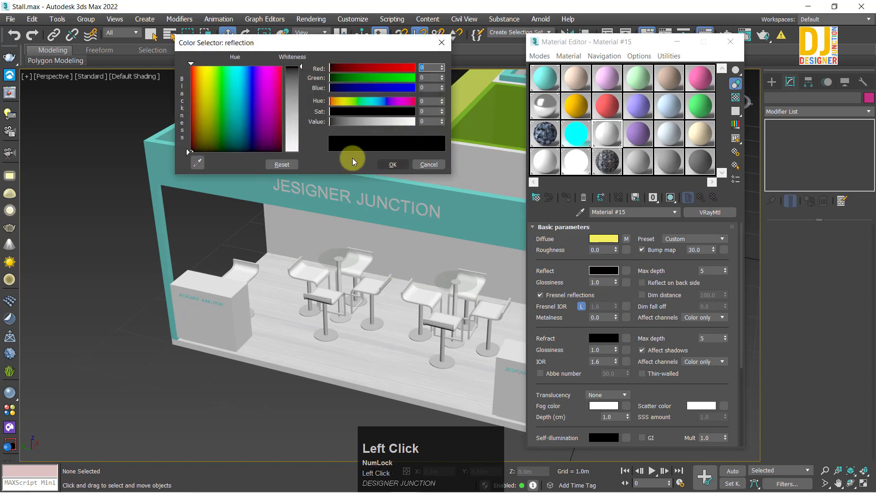
{"action": "left_click_drag", "start_coordinate": [304, 153], "coordinate": [333, 158]}
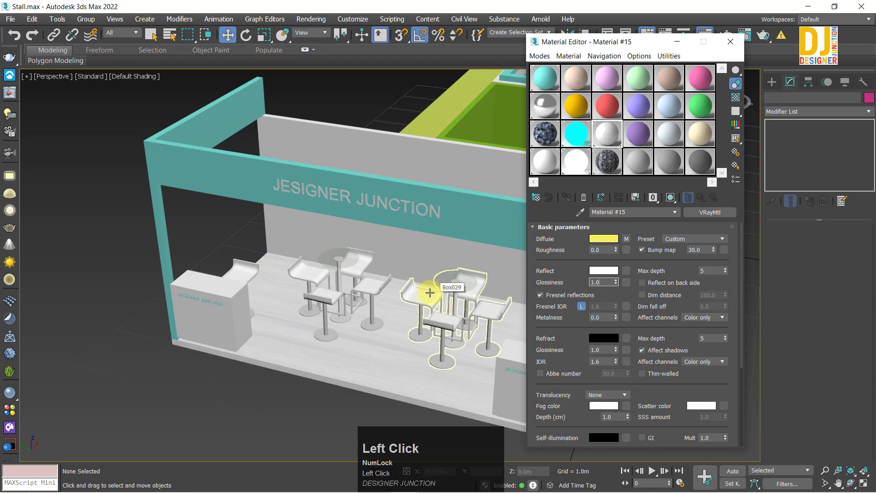
{"action": "left_click", "coordinate": [591, 283]}
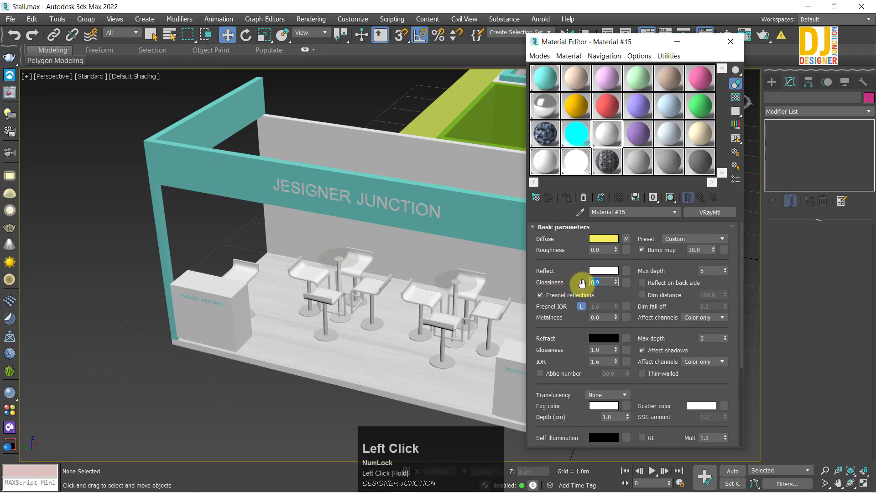
{"action": "middle_click_drag", "start_coordinate": [386, 344], "coordinate": [328, 293], "text": "alt"}
{"action": "scroll", "coordinate": [393, 315], "scroll_direction": "down", "scroll_amount": 3}
{"action": "scroll", "coordinate": [326, 341], "scroll_direction": "up", "scroll_amount": 4}
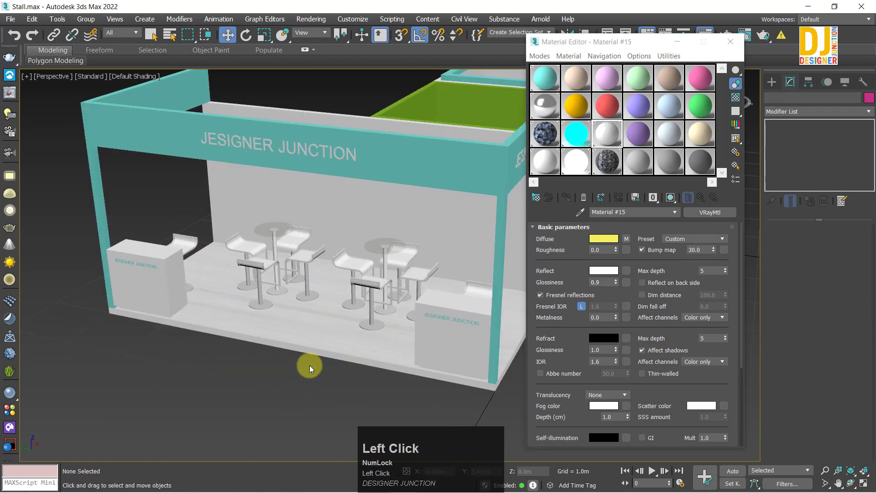
{"action": "middle_click_drag", "start_coordinate": [309, 364], "coordinate": [318, 303]}
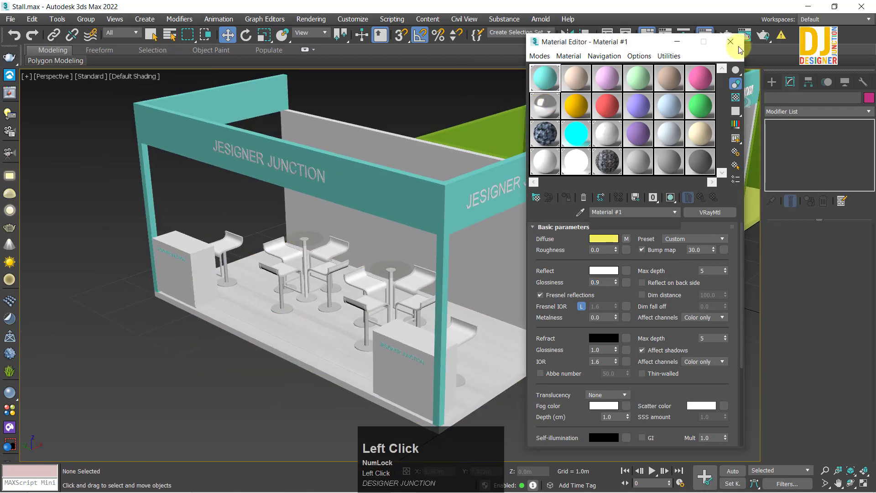
Close the Material Editor and examine the whole stall row, comparing the end stall's top frame with the other stalls.
{"action": "left_click", "coordinate": [731, 42]}
{"action": "middle_click_drag", "start_coordinate": [322, 255], "coordinate": [291, 242], "text": "alt"}
{"action": "scroll", "coordinate": [473, 235], "scroll_direction": "down", "scroll_amount": 5}
{"action": "middle_click_drag", "start_coordinate": [473, 235], "coordinate": [100, 182], "text": "alt"}
{"action": "scroll", "coordinate": [469, 239], "scroll_direction": "up", "scroll_amount": 3}
{"action": "middle_click_drag", "start_coordinate": [507, 248], "coordinate": [371, 160], "text": "alt"}
{"action": "scroll", "coordinate": [361, 200], "scroll_direction": "down", "scroll_amount": 3, "text": "alt"}
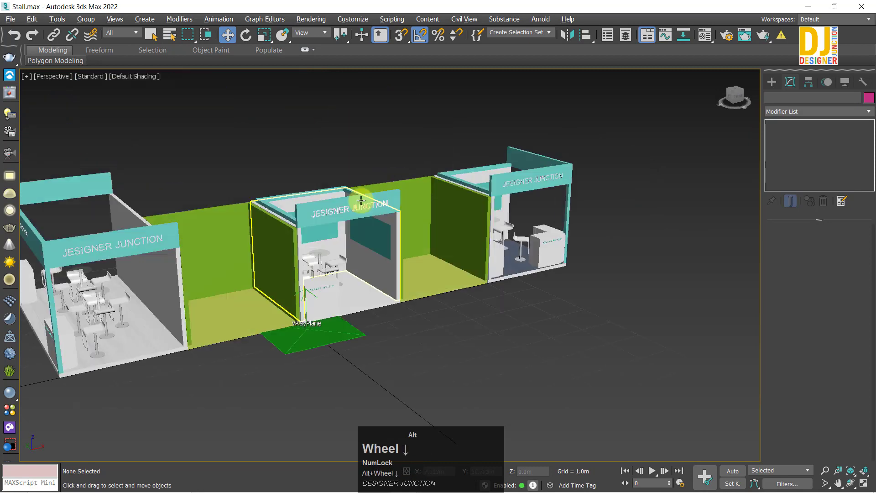
{"action": "middle_click_drag", "start_coordinate": [361, 200], "coordinate": [479, 190], "text": "alt"}
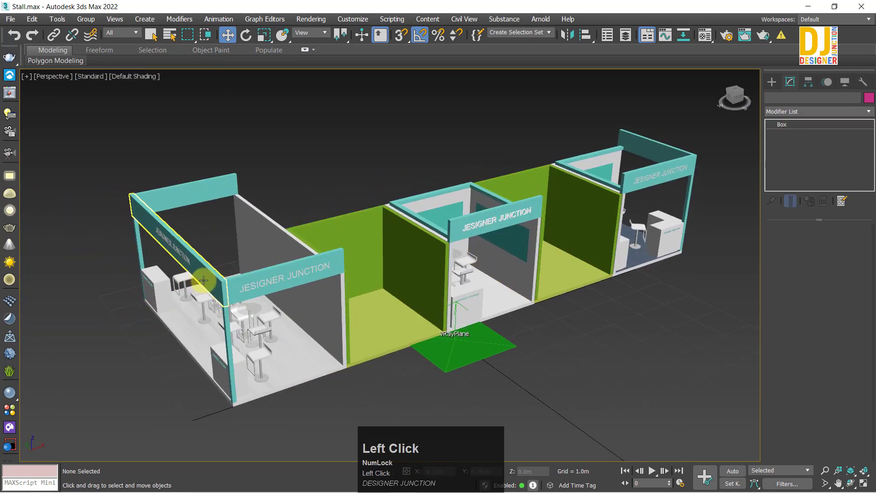
Copy the end stall's 6 m long front fascia along X toward its back wall, to about X -3.45 m.
{"action": "left_click", "coordinate": [203, 280]}
{"action": "scroll", "coordinate": [212, 258], "scroll_direction": "up", "scroll_amount": 3}
{"action": "left_click_drag", "start_coordinate": [187, 248], "coordinate": [337, 237], "text": "shift"}
{"action": "left_click", "coordinate": [432, 299]}
{"action": "key", "text": "z"}
{"action": "mouse_move", "coordinate": [467, 291]}
{"action": "middle_mouse_down"}
{"action": "mouse_move", "coordinate": [444, 268]}
{"action": "mouse_move", "coordinate": [356, 232]}
{"action": "middle_mouse_up"}
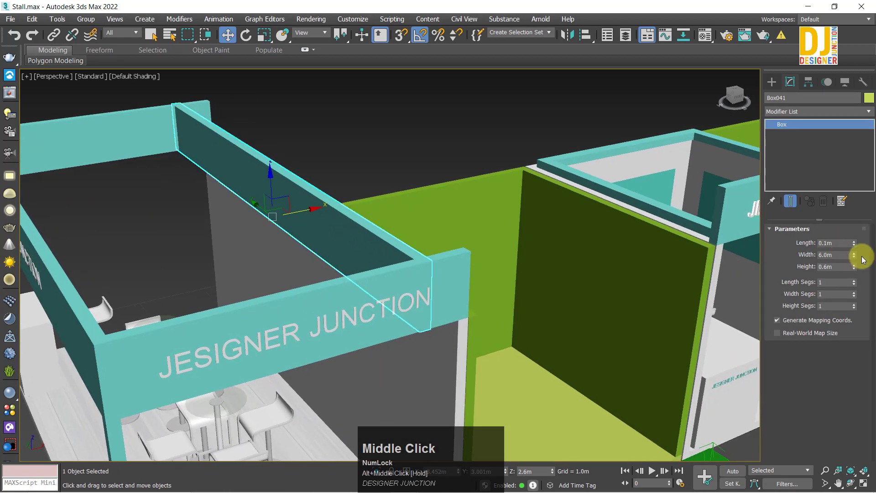
Set the copied fascia's height to 0.1 m, keeping its width at 6 m.
{"action": "left_click_drag", "start_coordinate": [855, 256], "coordinate": [860, 217]}
{"action": "key", "text": "ctrl+z"}
{"action": "key", "text": "ctrl+z"}
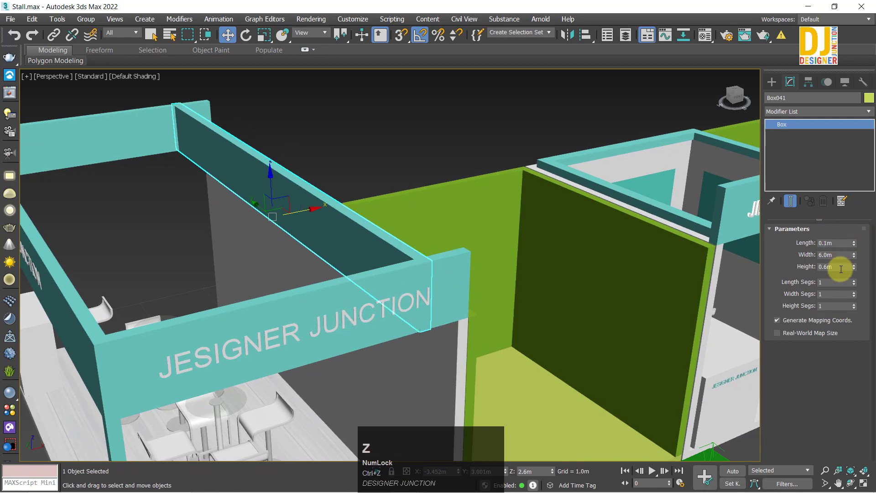
{"action": "type", "text": ".1"}
{"action": "key", "text": "Return"}
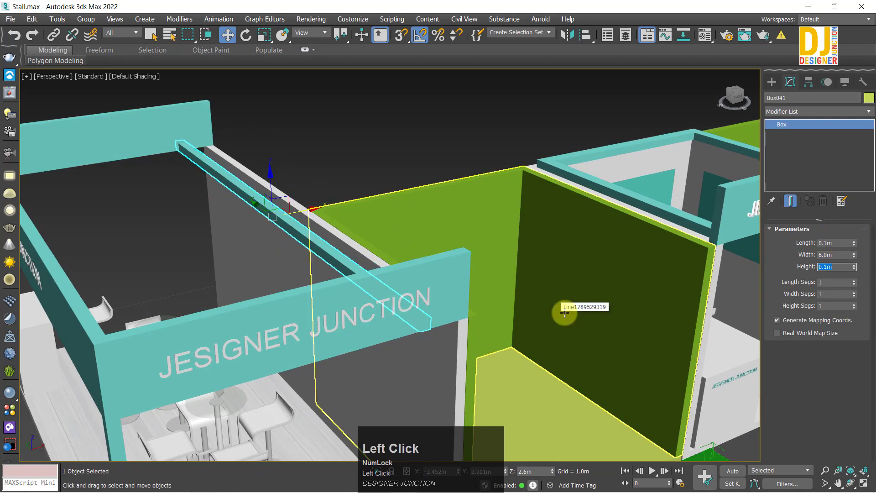
Move the 6 m beam along X toward the end stall's back wall, to about X -3.17 m.
{"action": "middle_click_drag", "start_coordinate": [473, 228], "coordinate": [411, 230], "text": "alt"}
{"action": "left_click_drag", "start_coordinate": [313, 206], "coordinate": [336, 205]}
{"action": "key", "text": "alt+w"}
{"action": "key", "text": "alt+w"}
{"action": "key", "text": "z"}
{"action": "key", "text": "z"}
{"action": "key", "text": "z"}
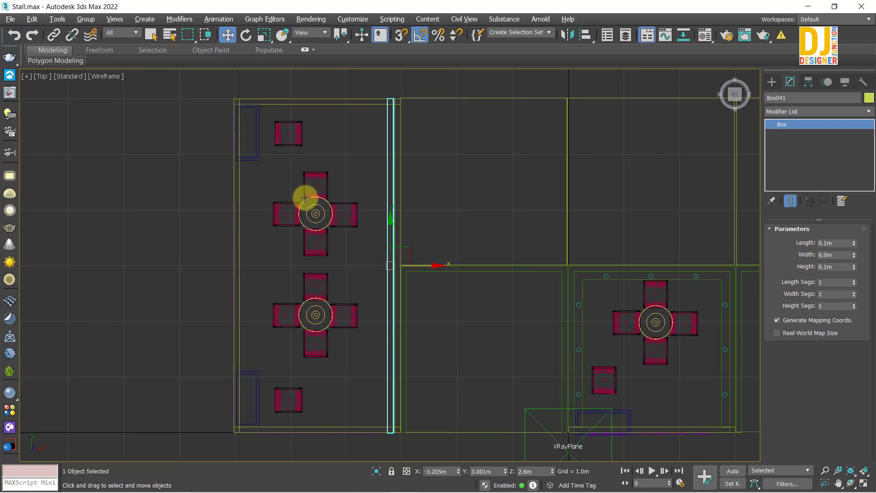
{"action": "key", "text": "z"}
{"action": "key", "text": "z"}
{"action": "key", "text": "z"}
{"action": "key", "text": "z"}
{"action": "key", "text": "z"}
{"action": "key", "text": "z"}
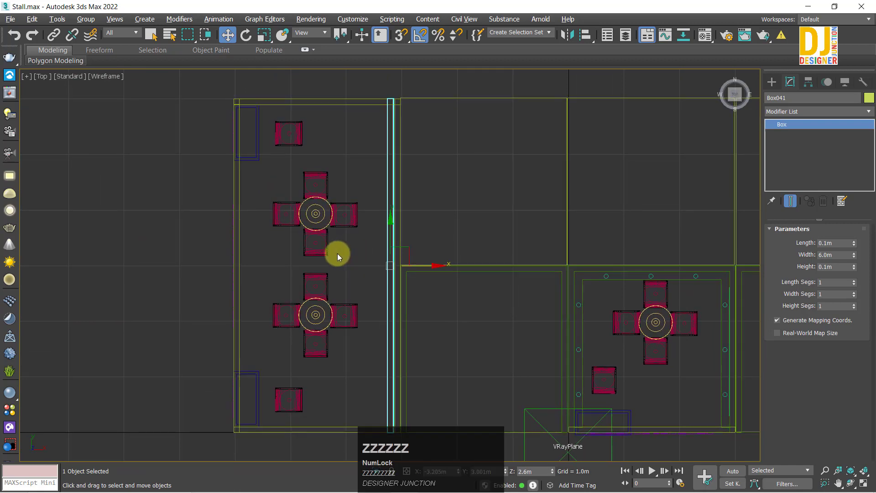
{"action": "scroll", "coordinate": [337, 253], "scroll_direction": "up", "scroll_amount": 5}
{"action": "scroll", "coordinate": [558, 304], "scroll_direction": "up", "scroll_amount": 5}
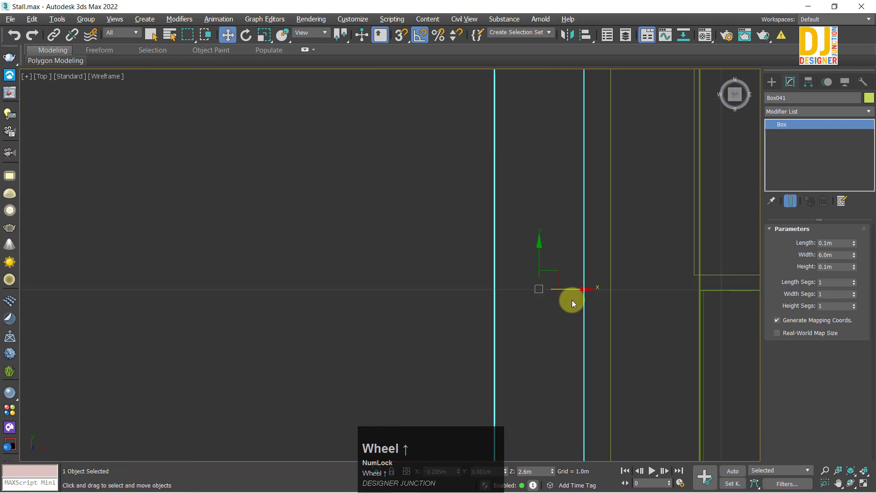
{"action": "scroll", "coordinate": [572, 301], "scroll_direction": "up", "scroll_amount": 2}
{"action": "left_click_drag", "start_coordinate": [565, 283], "coordinate": [607, 287]}
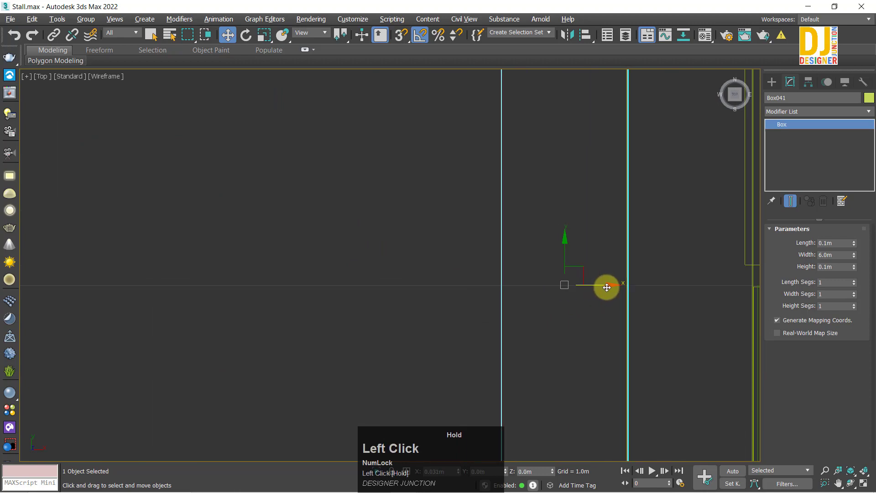
{"action": "key", "text": "z"}
{"action": "key", "text": "alt+w"}
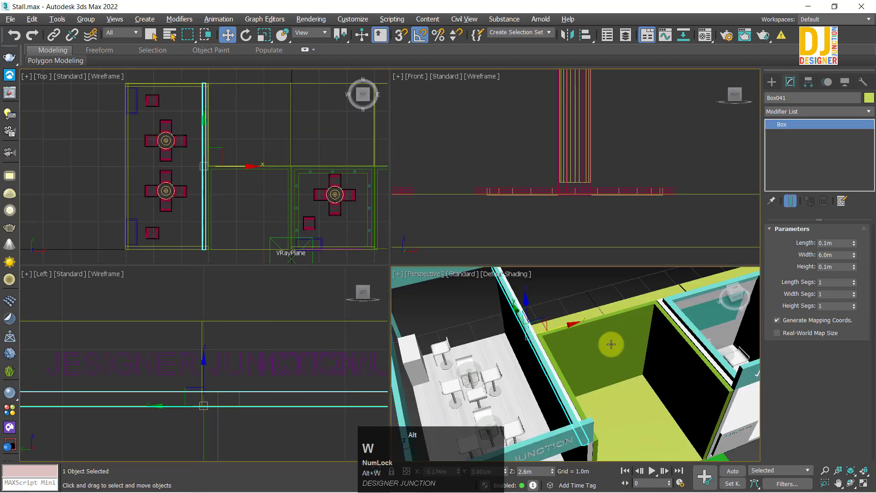
Lower the 6 m beam along the back wall to Z 2.5 m.
{"action": "key", "text": "alt+w"}
{"action": "middle_click_drag", "start_coordinate": [321, 283], "coordinate": [383, 229], "text": "alt"}
{"action": "key", "text": "alt+w"}
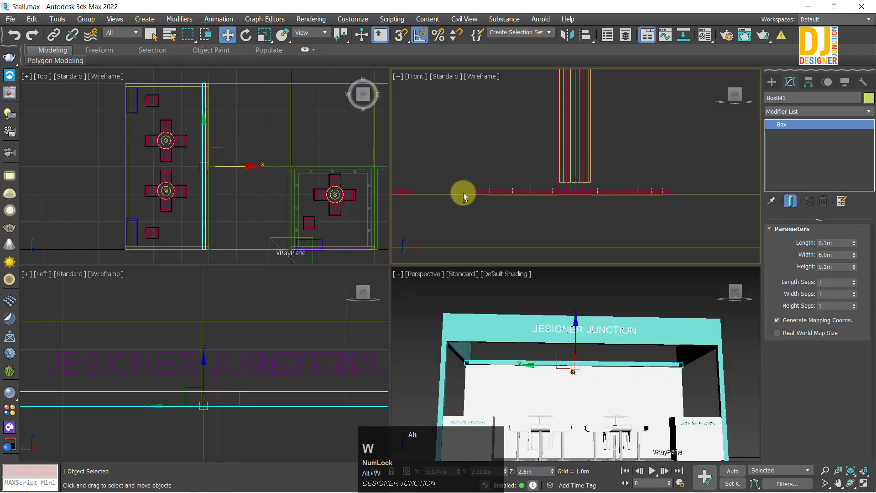
{"action": "key", "text": "alt+w"}
{"action": "key", "text": "z"}
{"action": "scroll", "coordinate": [464, 201], "scroll_direction": "down", "scroll_amount": 5}
{"action": "scroll", "coordinate": [459, 203], "scroll_direction": "down", "scroll_amount": 6}
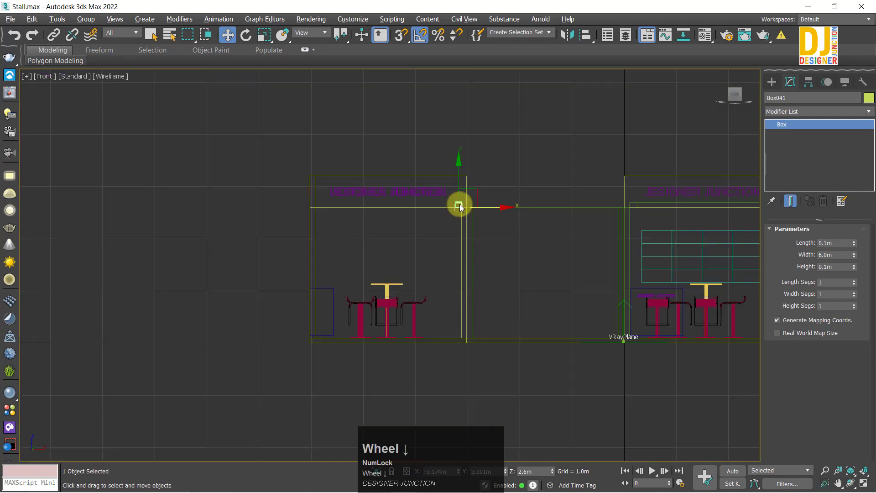
{"action": "scroll", "coordinate": [458, 204], "scroll_direction": "up", "scroll_amount": 7}
{"action": "scroll", "coordinate": [444, 267], "scroll_direction": "up", "scroll_amount": 4}
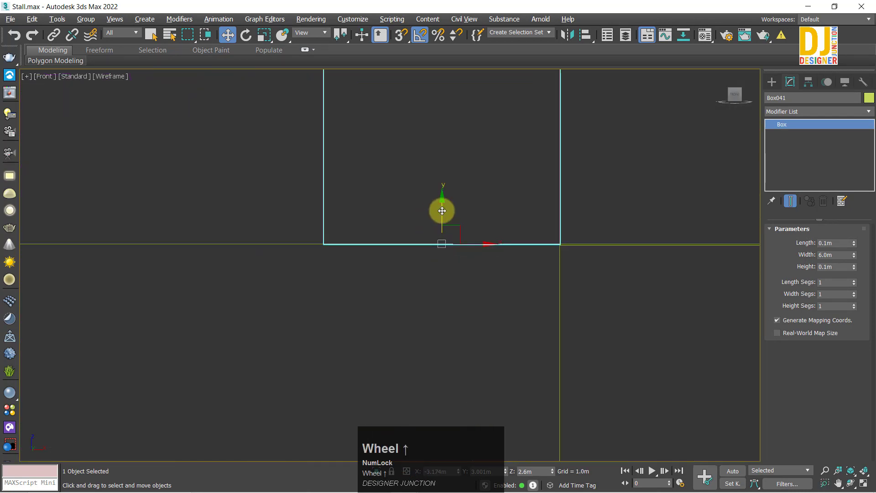
{"action": "left_click_drag", "start_coordinate": [442, 210], "coordinate": [502, 447]}
{"action": "key", "text": "z"}
{"action": "key", "text": "alt+w"}
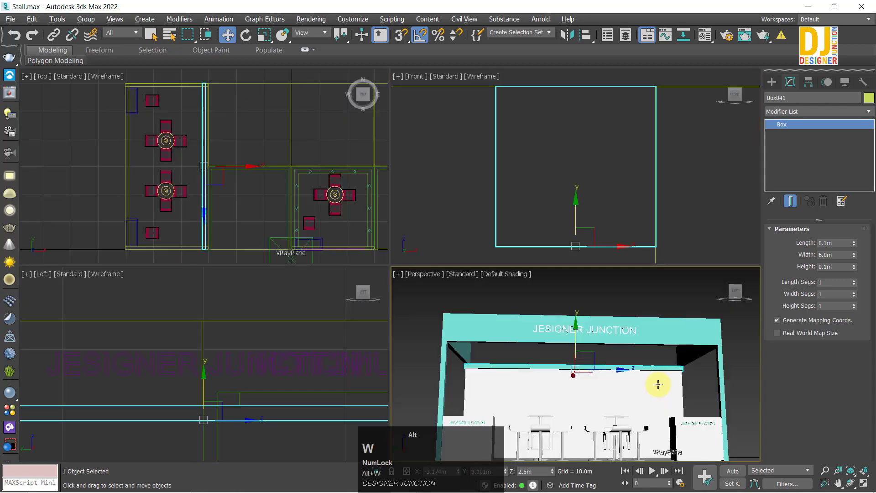
Set the back-wall beam's length to 0.15 m.
{"action": "key", "text": "alt+w"}
{"action": "middle_click_drag", "start_coordinate": [573, 327], "coordinate": [507, 258], "text": "alt"}
{"action": "scroll", "coordinate": [508, 259], "scroll_direction": "down", "scroll_amount": 8}
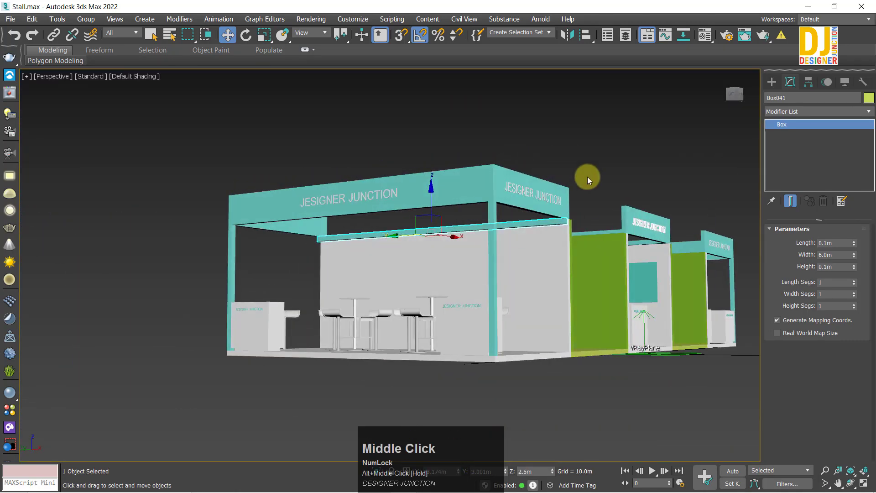
{"action": "left_click", "coordinate": [631, 413]}
{"action": "middle_click_drag", "start_coordinate": [453, 274], "coordinate": [388, 314], "text": "alt"}
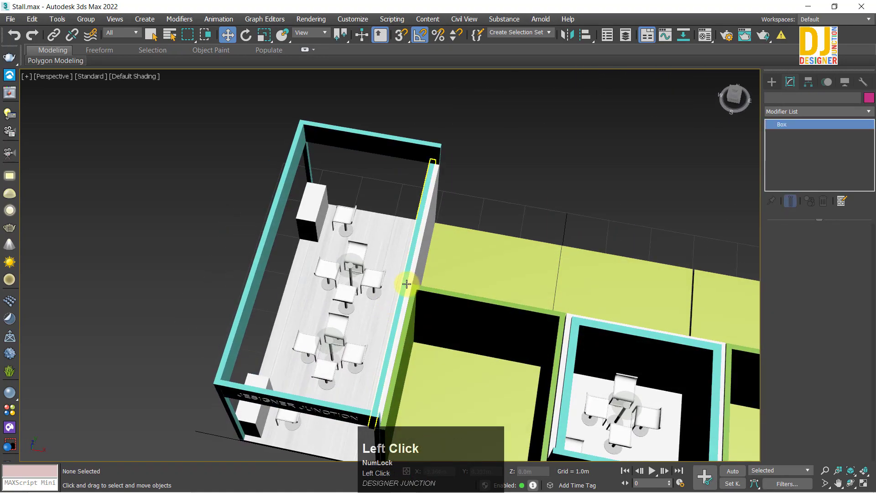
{"action": "left_click", "coordinate": [407, 283]}
{"action": "scroll", "coordinate": [406, 283], "scroll_direction": "up", "scroll_amount": 6}
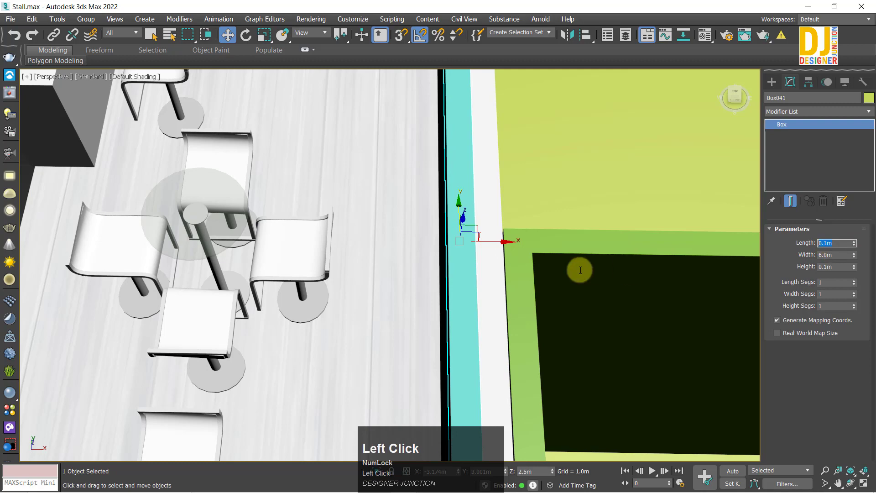
{"action": "key", "text": "Return"}
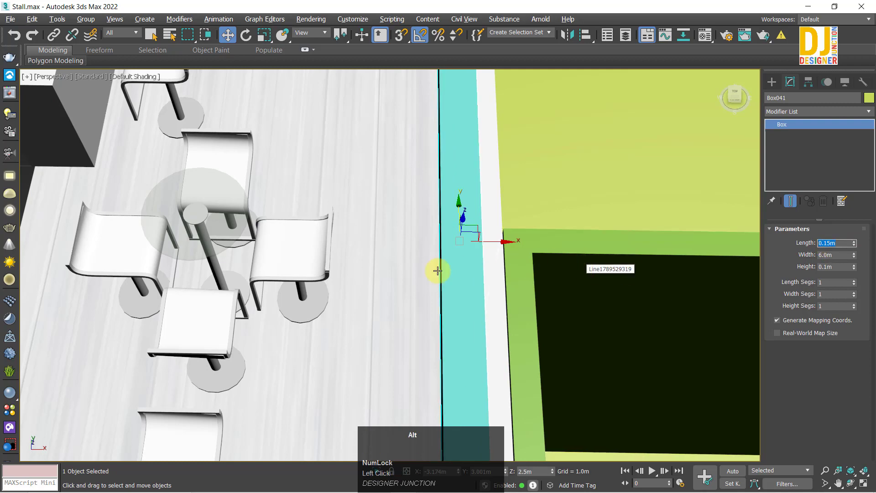
Move the 0.15 m deep beam flush against the back wall, to about X -3.20 m.
{"action": "key", "text": "alt+w"}
{"action": "key", "text": "alt+w"}
{"action": "key", "text": "z"}
{"action": "scroll", "coordinate": [378, 267], "scroll_direction": "up", "scroll_amount": 5}
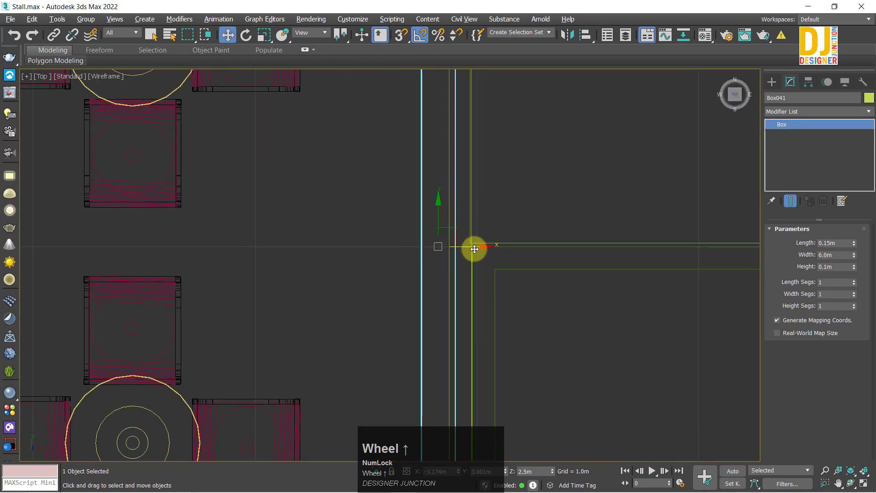
{"action": "left_click_drag", "start_coordinate": [475, 249], "coordinate": [462, 248]}
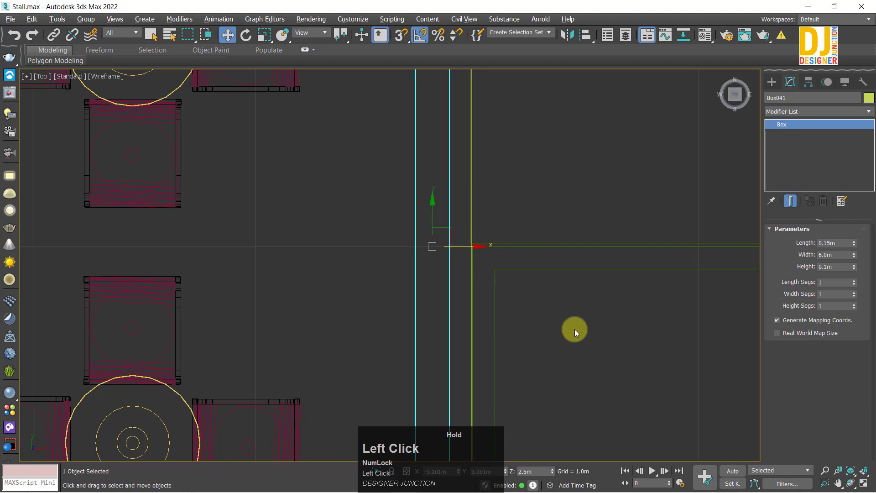
{"action": "left_click", "coordinate": [575, 330]}
{"action": "key", "text": "alt+w"}
{"action": "middle_click", "coordinate": [567, 338]}
Copy the three round lights under the middle furnished stall's side beam along X to the end stall's back beam.
{"action": "key", "text": "alt+w"}
{"action": "scroll", "coordinate": [420, 269], "scroll_direction": "down", "scroll_amount": 4}
{"action": "key", "text": "z"}
{"action": "middle_click_drag", "start_coordinate": [555, 248], "coordinate": [638, 205], "text": "alt"}
{"action": "scroll", "coordinate": [620, 233], "scroll_direction": "up", "scroll_amount": 4}
{"action": "middle_click_drag", "start_coordinate": [497, 217], "coordinate": [729, 223]}
{"action": "middle_click_drag", "start_coordinate": [405, 214], "coordinate": [455, 233], "text": "alt"}
{"action": "left_click", "coordinate": [488, 211]}
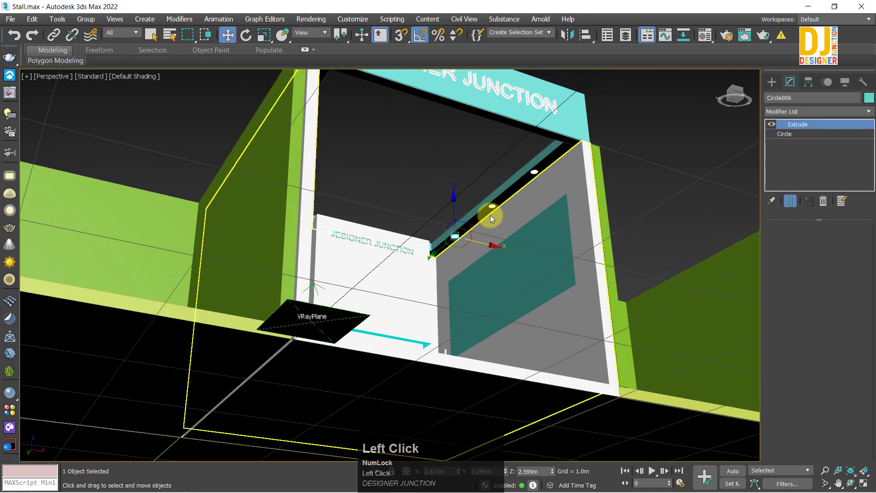
{"action": "scroll", "coordinate": [492, 203], "scroll_direction": "up", "scroll_amount": 5}
{"action": "left_click", "coordinate": [491, 199], "text": "ctrl"}
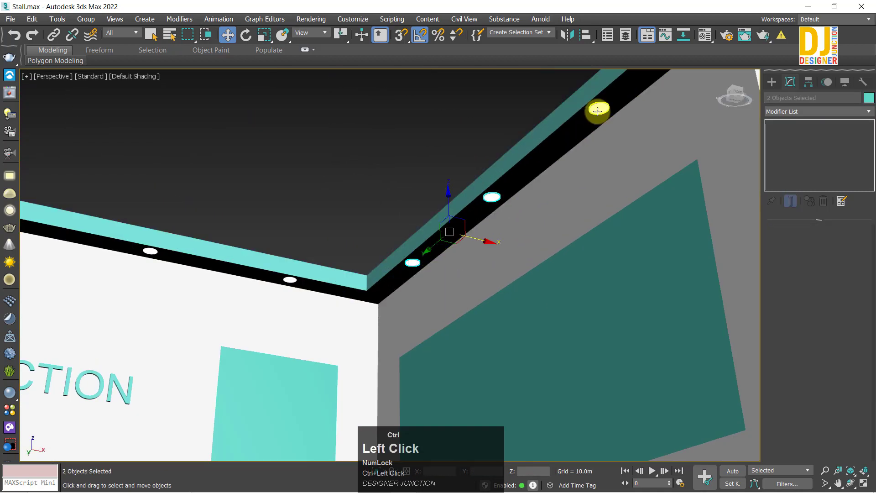
{"action": "scroll", "coordinate": [550, 192], "scroll_direction": "down", "scroll_amount": 5}
{"action": "middle_click_drag", "start_coordinate": [550, 192], "coordinate": [524, 236]}
{"action": "scroll", "coordinate": [569, 226], "scroll_direction": "down", "scroll_amount": 6}
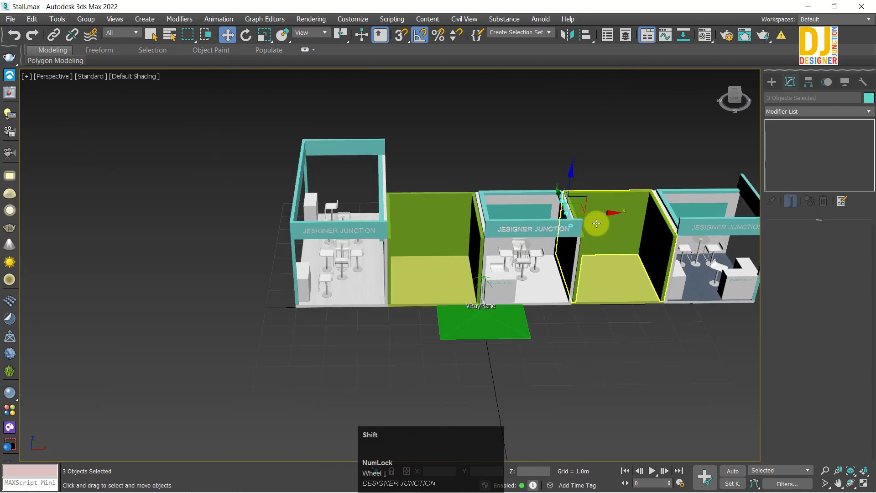
{"action": "left_click_drag", "start_coordinate": [594, 211], "coordinate": [409, 243], "text": "shift"}
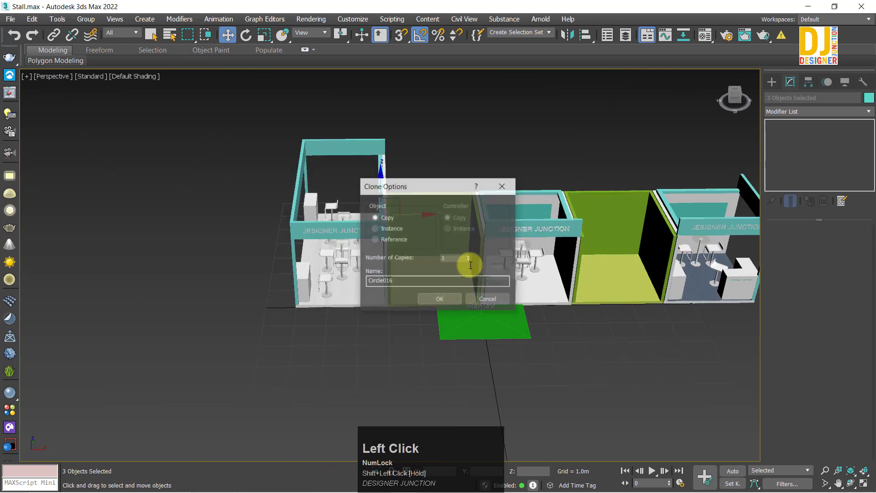
{"action": "left_click", "coordinate": [426, 296]}
Centre the three copied lights across the width of the back beam.
{"action": "key", "text": "z"}
{"action": "key", "text": "alt+w"}
{"action": "key", "text": "alt+w"}
{"action": "key", "text": "z"}
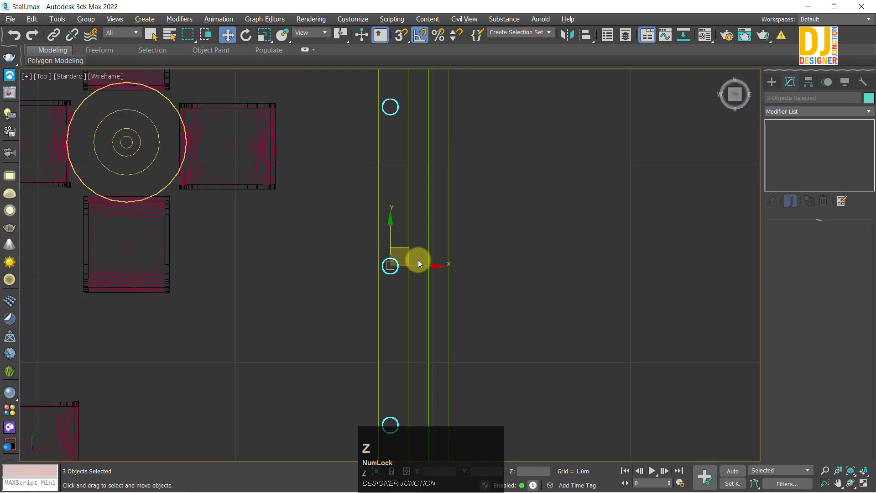
{"action": "scroll", "coordinate": [416, 263], "scroll_direction": "down", "scroll_amount": 4}
{"action": "key", "text": "z"}
{"action": "scroll", "coordinate": [401, 283], "scroll_direction": "up", "scroll_amount": 5}
{"action": "middle_click_drag", "start_coordinate": [391, 327], "coordinate": [410, 232]}
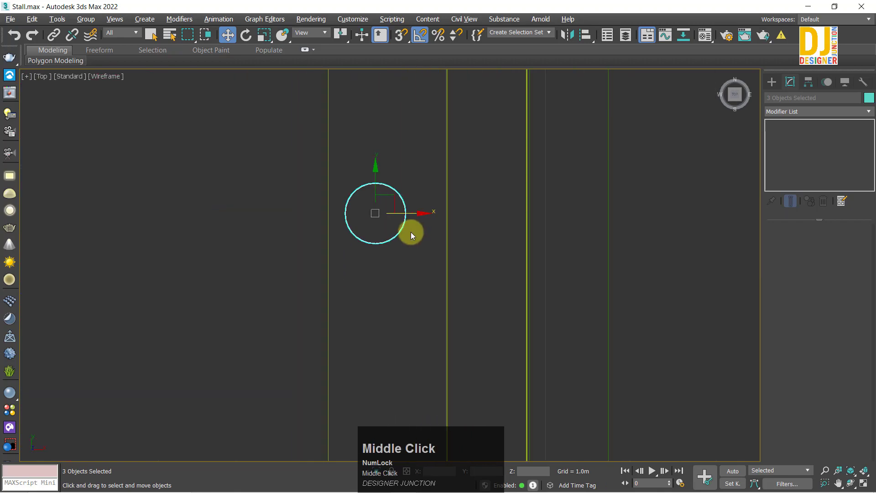
{"action": "key", "text": "alt+w"}
{"action": "key", "text": "alt+w"}
{"action": "key", "text": "z"}
Lower the three lights about 0.1 m to the underside of the back beam.
{"action": "middle_click_drag", "start_coordinate": [609, 314], "coordinate": [540, 291], "text": "alt"}
{"action": "scroll", "coordinate": [539, 291], "scroll_direction": "down", "scroll_amount": 4}
{"action": "middle_click_drag", "start_coordinate": [593, 287], "coordinate": [559, 290], "text": "alt"}
{"action": "key", "text": "alt+w"}
{"action": "key", "text": "alt+w"}
{"action": "scroll", "coordinate": [462, 225], "scroll_direction": "down", "scroll_amount": 5}
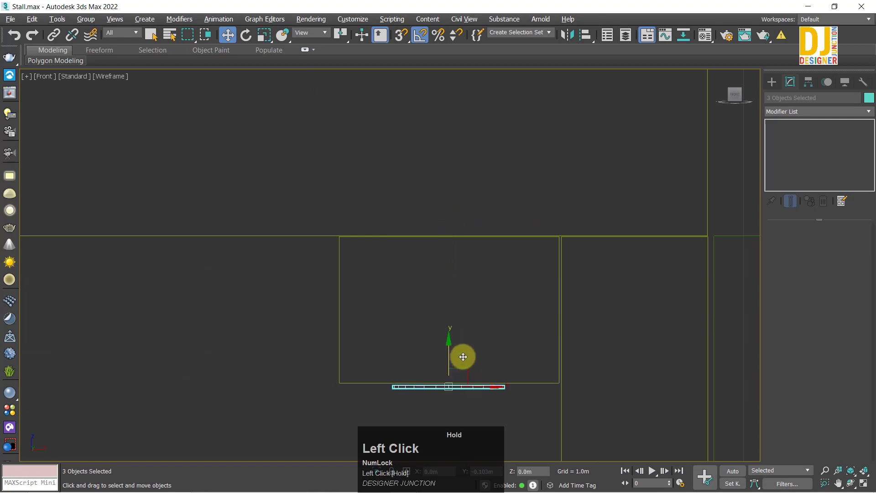
{"action": "key", "text": "alt+w"}
{"action": "key", "text": "alt+w"}
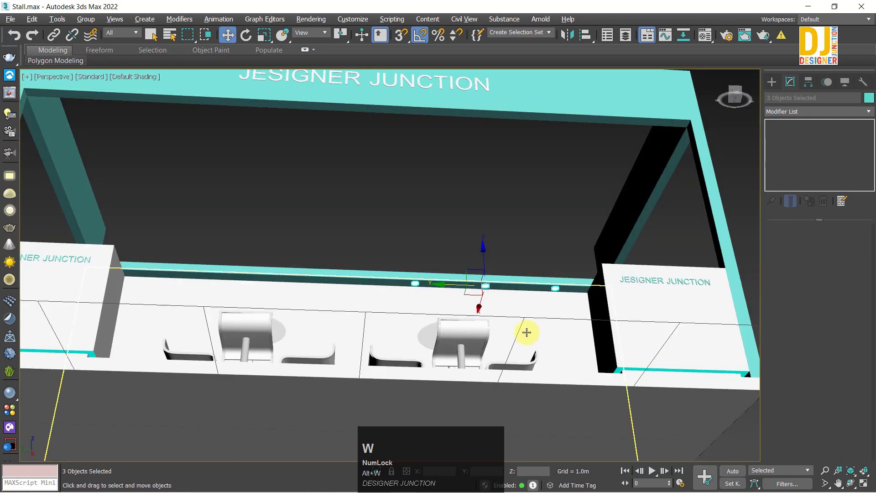
Copy the three lights along the back beam into an evenly spaced row of nine and delete the outermost overhanging one.
{"action": "middle_click_drag", "start_coordinate": [524, 332], "coordinate": [626, 311], "text": "alt"}
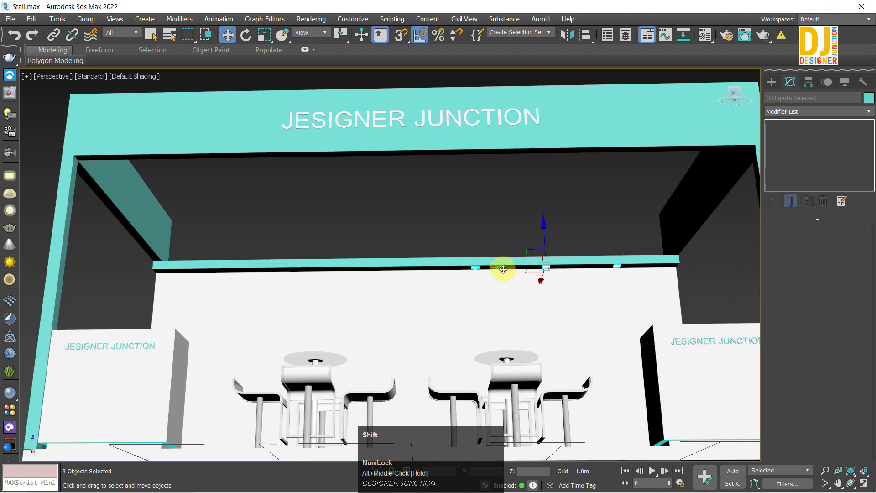
{"action": "mouse_move", "coordinate": [503, 269]}
{"action": "left_mouse_down", "text": "shift"}
{"action": "mouse_move", "coordinate": [523, 272]}
{"action": "mouse_move", "coordinate": [290, 292]}
{"action": "mouse_move", "coordinate": [312, 293]}
{"action": "left_mouse_up", "text": "shift"}
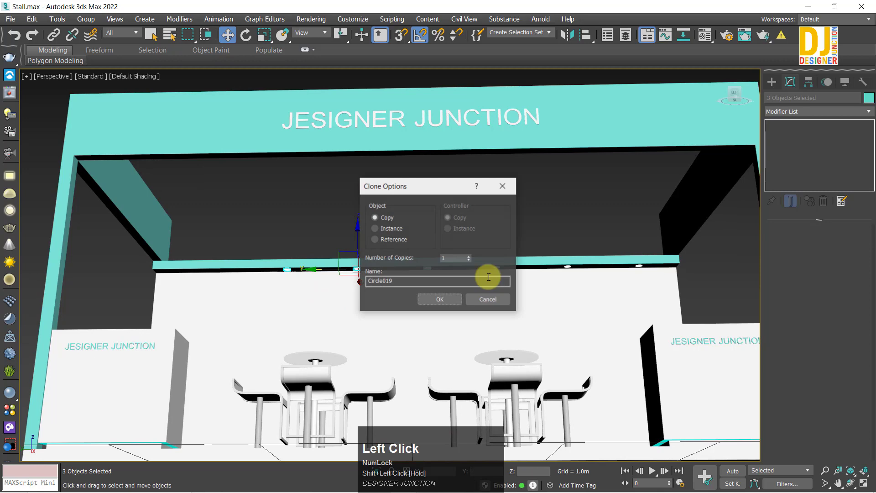
{"action": "left_click", "coordinate": [437, 299]}
{"action": "mouse_move", "coordinate": [225, 313]}
{"action": "middle_mouse_down"}
{"action": "mouse_move", "coordinate": [522, 328]}
{"action": "mouse_move", "coordinate": [399, 305]}
{"action": "mouse_move", "coordinate": [182, 289]}
{"action": "middle_mouse_up"}
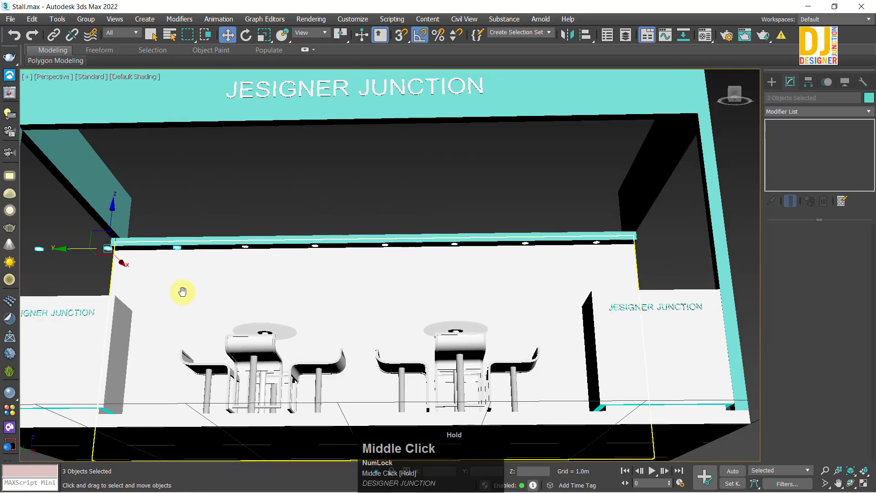
{"action": "left_click", "coordinate": [38, 249]}
{"action": "key", "text": "Delete"}
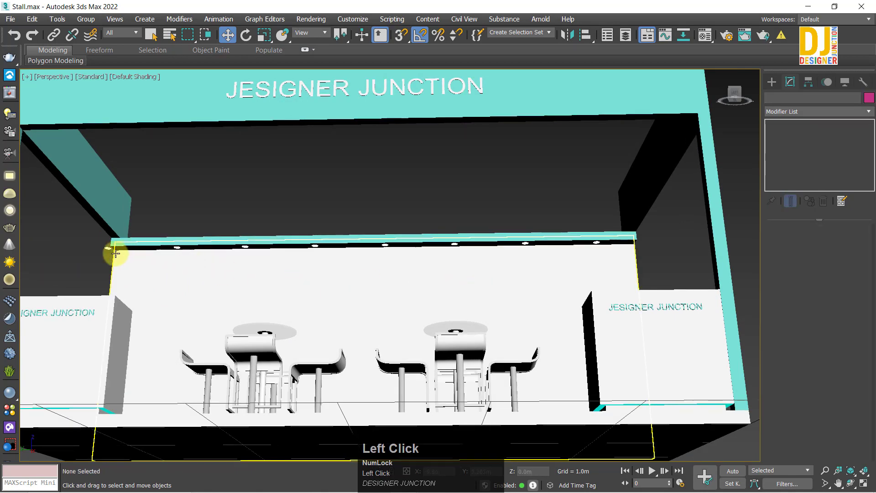
Try to shift the row of eight lights along the back beam, leaving the beam itself out of the selection.
{"action": "left_click", "coordinate": [108, 247]}
{"action": "key", "text": "alt+w"}
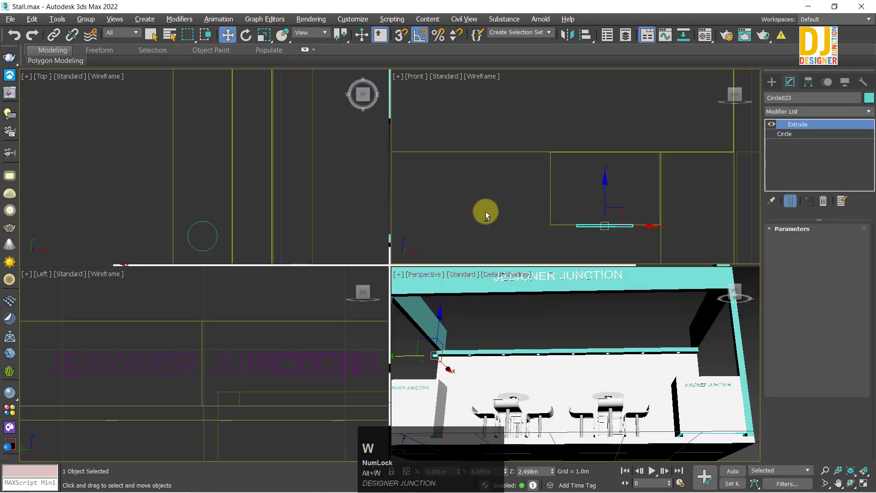
{"action": "key", "text": "alt+w"}
{"action": "key", "text": "z"}
{"action": "scroll", "coordinate": [361, 224], "scroll_direction": "down", "scroll_amount": 4}
{"action": "left_click_drag", "start_coordinate": [361, 229], "coordinate": [585, 271]}
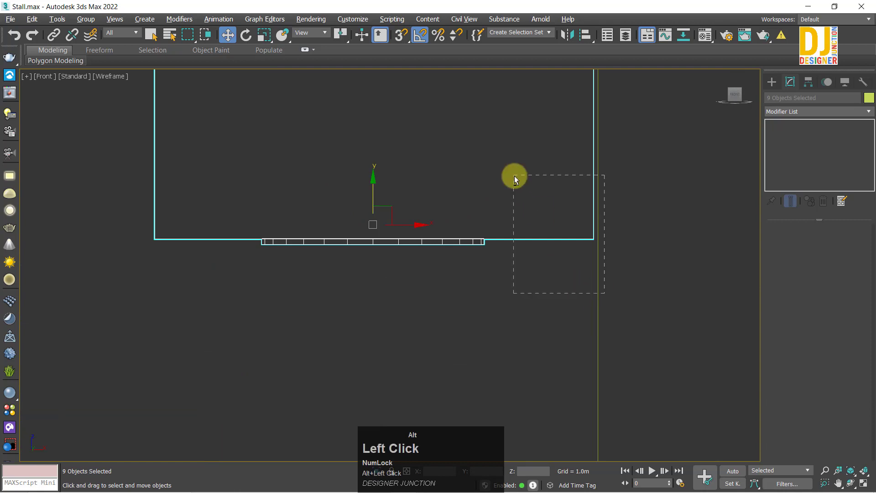
{"action": "key", "text": "alt+w"}
{"action": "key", "text": "alt+w"}
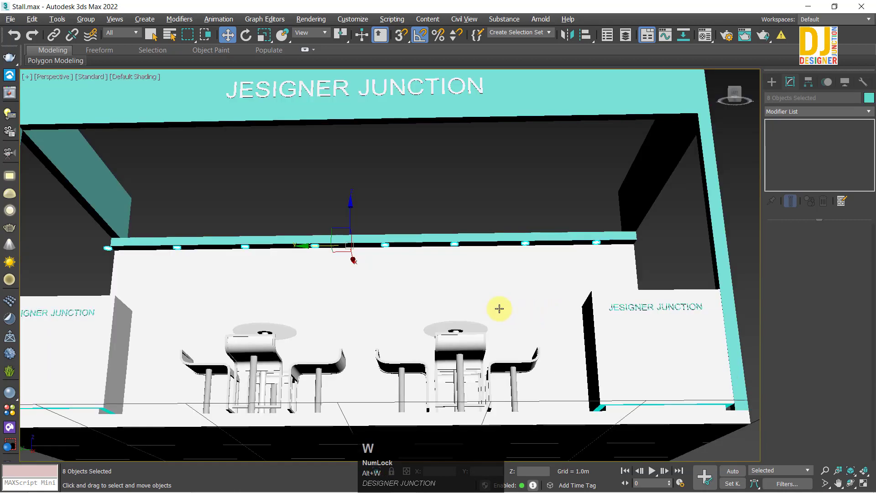
{"action": "mouse_move", "coordinate": [323, 246]}
{"action": "left_mouse_down"}
{"action": "mouse_move", "coordinate": [337, 246]}
{"action": "mouse_move", "coordinate": [321, 244]}
{"action": "left_mouse_up"}
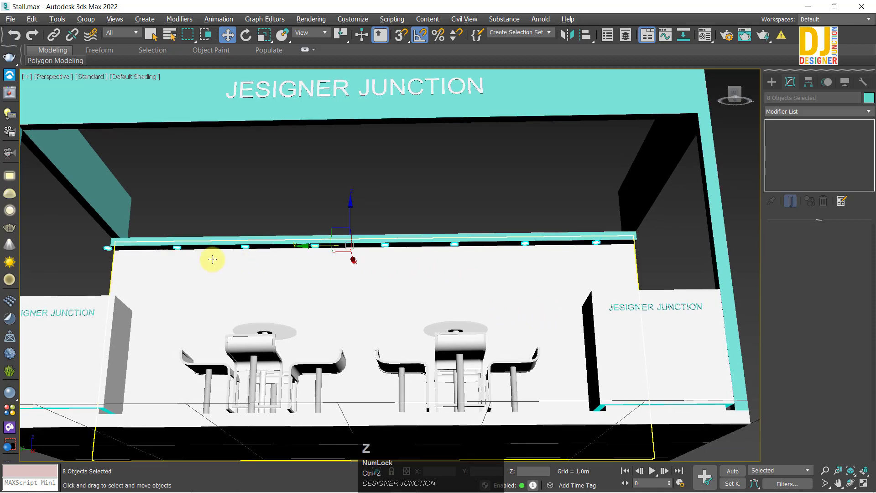
Delete the light that overhangs the end of the back beam.
{"action": "left_click", "coordinate": [95, 259]}
{"action": "left_click", "coordinate": [108, 250]}
{"action": "key", "text": "Delete"}
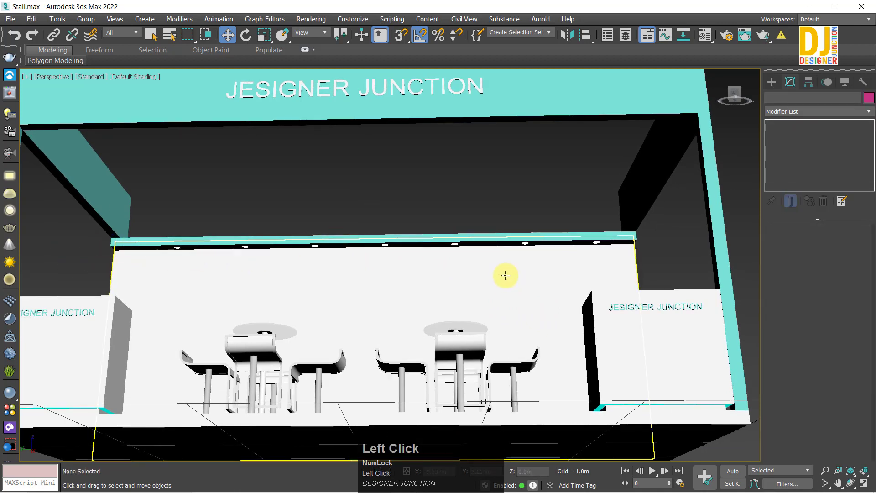
Select the seven remaining lights under the back beam, excluding the beam itself.
{"action": "key", "text": "alt+w"}
{"action": "key", "text": "alt+w"}
{"action": "scroll", "coordinate": [457, 228], "scroll_direction": "down", "scroll_amount": 5}
{"action": "middle_click_drag", "start_coordinate": [340, 161], "coordinate": [342, 190]}
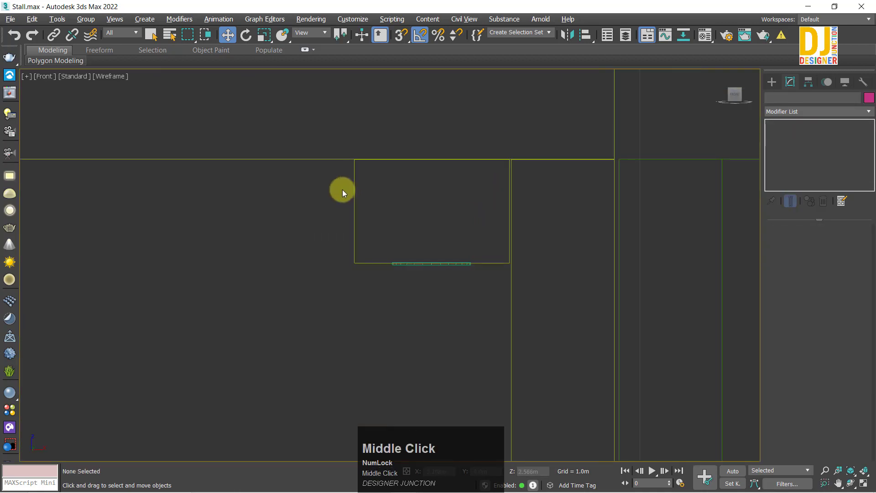
{"action": "key", "text": "z"}
{"action": "scroll", "coordinate": [447, 340], "scroll_direction": "down", "scroll_amount": 3}
{"action": "scroll", "coordinate": [451, 352], "scroll_direction": "up", "scroll_amount": 2}
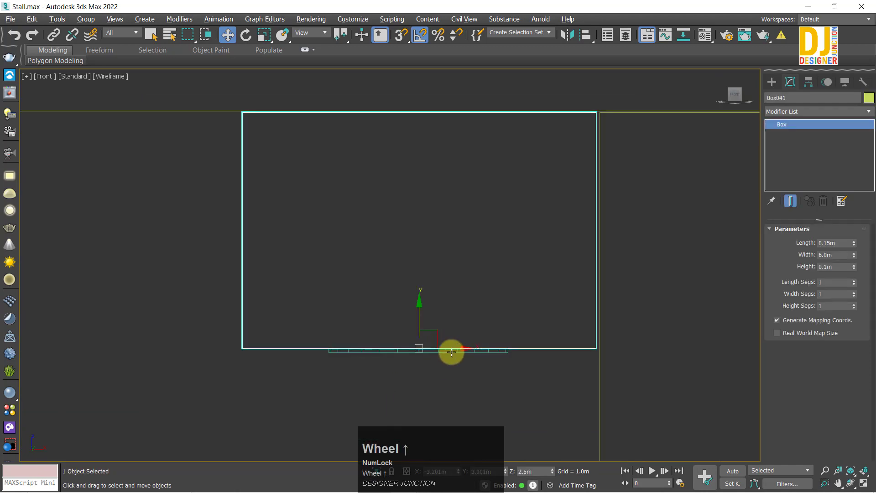
{"action": "left_click_drag", "start_coordinate": [447, 388], "coordinate": [448, 389]}
{"action": "left_click_drag", "start_coordinate": [643, 373], "coordinate": [539, 297], "text": "alt"}
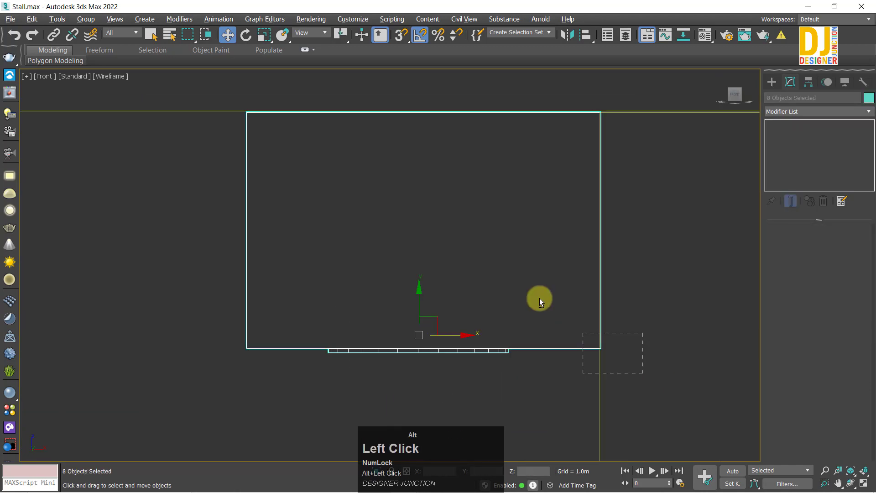
Move the seven spotlights along the large stall's back-wall light strip to centre them on the wall.
{"action": "key", "text": "alt+w"}
{"action": "key", "text": "alt+w"}
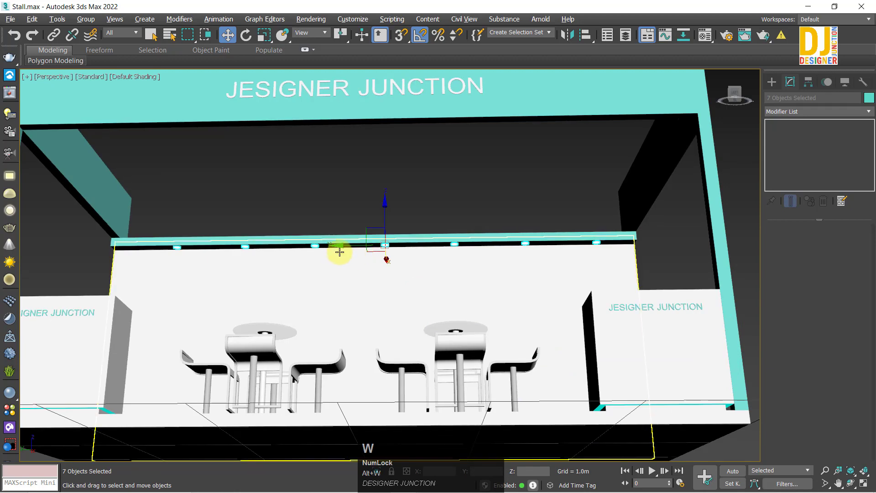
{"action": "left_click_drag", "start_coordinate": [344, 245], "coordinate": [328, 244]}
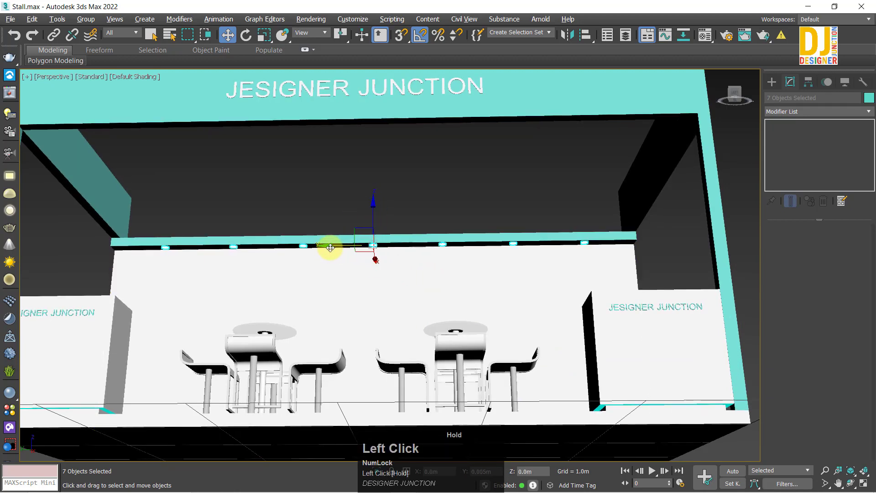
{"action": "scroll", "coordinate": [446, 296], "scroll_direction": "down", "scroll_amount": 5}
{"action": "left_click", "coordinate": [516, 299]}
Examine the large stall's back wall and the neighbouring stalls from several angles.
{"action": "middle_click_drag", "start_coordinate": [516, 299], "coordinate": [421, 228], "text": "alt"}
{"action": "scroll", "coordinate": [316, 243], "scroll_direction": "up", "scroll_amount": 5}
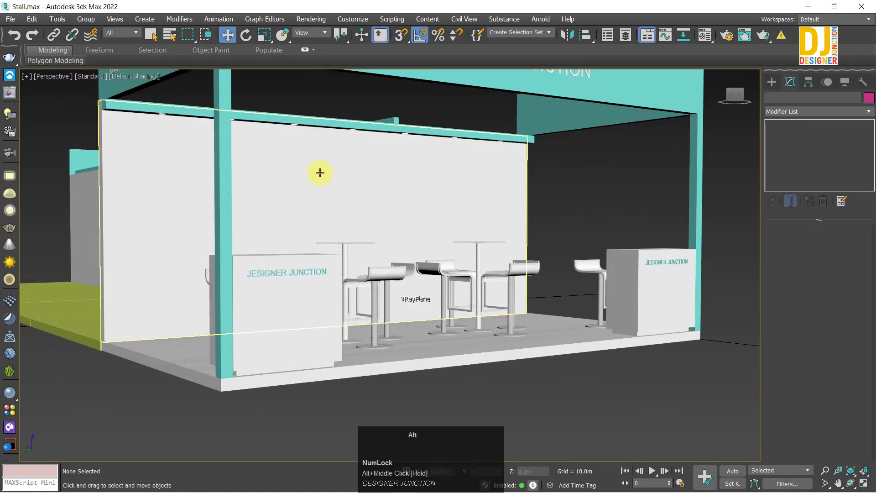
{"action": "middle_click_drag", "start_coordinate": [330, 174], "coordinate": [280, 177], "text": "alt"}
{"action": "middle_click_drag", "start_coordinate": [328, 190], "coordinate": [429, 257], "text": "alt"}
{"action": "middle_click_drag", "start_coordinate": [710, 255], "coordinate": [550, 255]}
{"action": "left_click", "coordinate": [557, 216]}
{"action": "scroll", "coordinate": [561, 221], "scroll_direction": "down", "scroll_amount": 3}
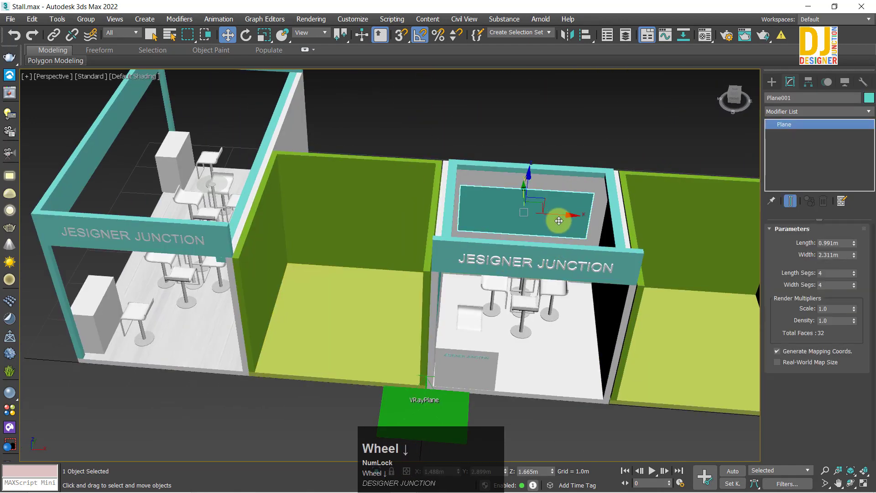
{"action": "middle_click_drag", "start_coordinate": [373, 262], "coordinate": [440, 265], "text": "alt"}
{"action": "left_click", "coordinate": [445, 278]}
{"action": "key", "text": "z"}
{"action": "scroll", "coordinate": [454, 223], "scroll_direction": "down", "scroll_amount": 4}
{"action": "middle_click_drag", "start_coordinate": [454, 223], "coordinate": [252, 209], "text": "alt"}
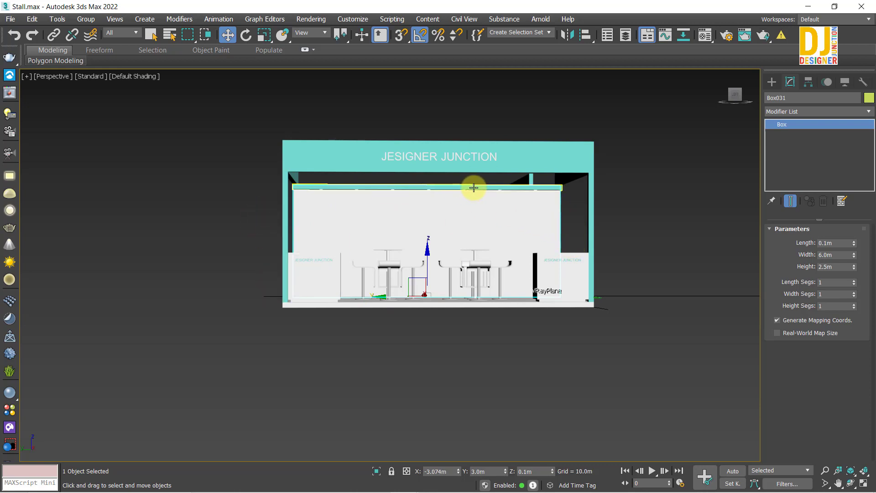
{"action": "left_click", "coordinate": [645, 252]}
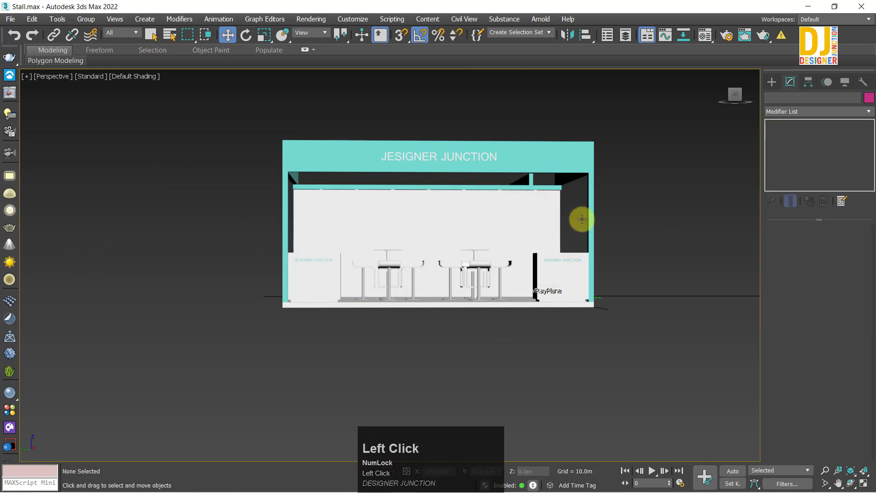
{"action": "scroll", "coordinate": [558, 216], "scroll_direction": "up", "scroll_amount": 3}
{"action": "middle_click_drag", "start_coordinate": [427, 297], "coordinate": [328, 339], "text": "alt"}
{"action": "middle_click_drag", "start_coordinate": [328, 340], "coordinate": [119, 313]}
{"action": "scroll", "coordinate": [119, 313], "scroll_direction": "down", "scroll_amount": 3}
{"action": "middle_click_drag", "start_coordinate": [579, 360], "coordinate": [543, 365], "text": "alt"}
{"action": "middle_click_drag", "start_coordinate": [543, 365], "coordinate": [212, 221]}
{"action": "middle_click_drag", "start_coordinate": [319, 228], "coordinate": [396, 337], "text": "alt"}
{"action": "middle_click_drag", "start_coordinate": [494, 418], "coordinate": [454, 353]}
Copy the front storage cabinet together with its base from the blue-carpeted stall into the large stall.
{"action": "left_click", "coordinate": [404, 300]}
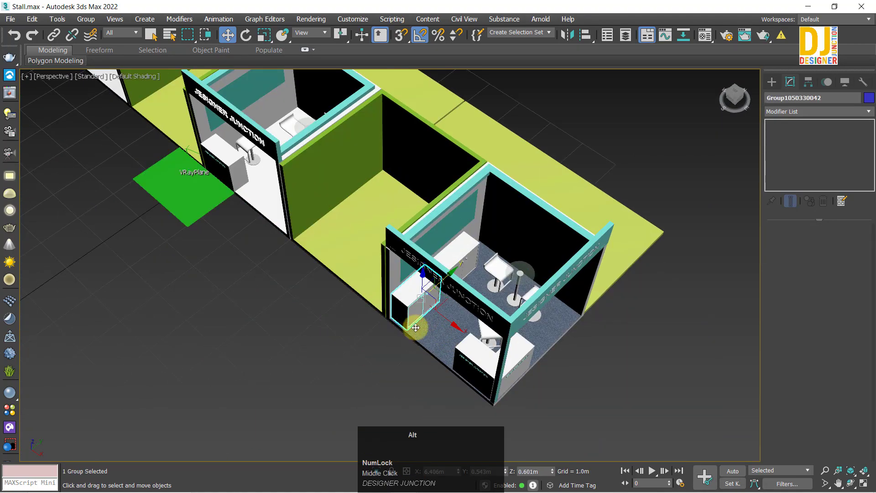
{"action": "scroll", "coordinate": [417, 327], "scroll_direction": "up", "scroll_amount": 5}
{"action": "scroll", "coordinate": [409, 348], "scroll_direction": "down", "scroll_amount": 2}
{"action": "left_click_drag", "start_coordinate": [378, 332], "coordinate": [455, 391]}
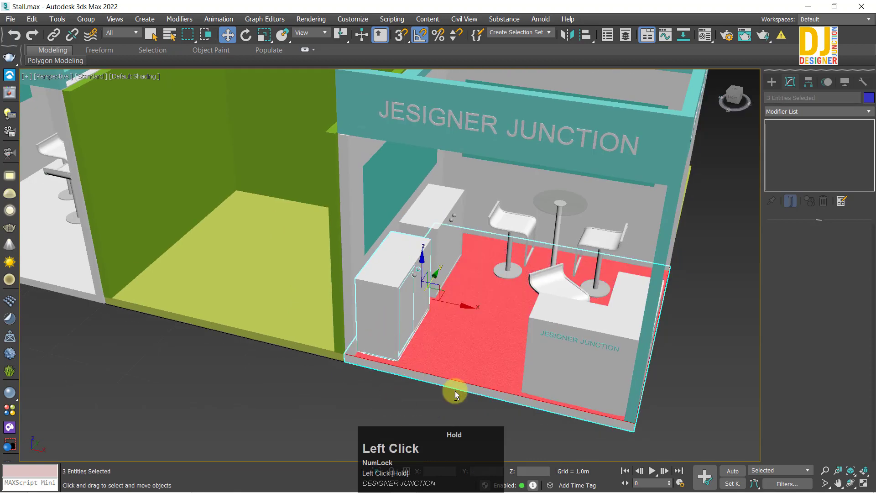
{"action": "left_click", "coordinate": [488, 351], "text": "alt"}
{"action": "scroll", "coordinate": [502, 344], "scroll_direction": "down", "scroll_amount": 5}
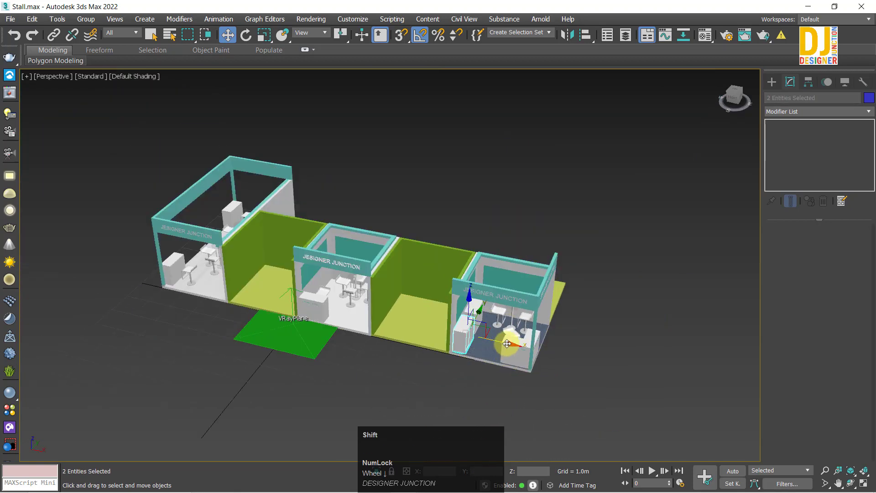
{"action": "left_click_drag", "start_coordinate": [506, 344], "coordinate": [237, 299], "text": "shift"}
{"action": "left_click_drag", "start_coordinate": [281, 320], "coordinate": [281, 319], "text": "shift"}
{"action": "left_click", "coordinate": [418, 300]}
{"action": "key", "text": "z"}
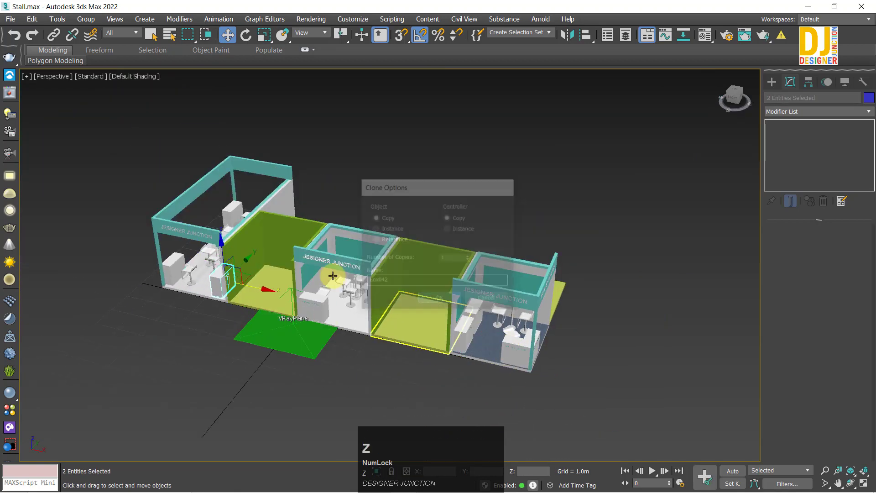
Rotate the copied cabinet to face its doors into the large stall and move it against the back wall.
{"action": "key", "text": "alt+w"}
{"action": "key", "text": "alt+w"}
{"action": "scroll", "coordinate": [361, 273], "scroll_direction": "down", "scroll_amount": 5}
{"action": "scroll", "coordinate": [367, 269], "scroll_direction": "up", "scroll_amount": 4}
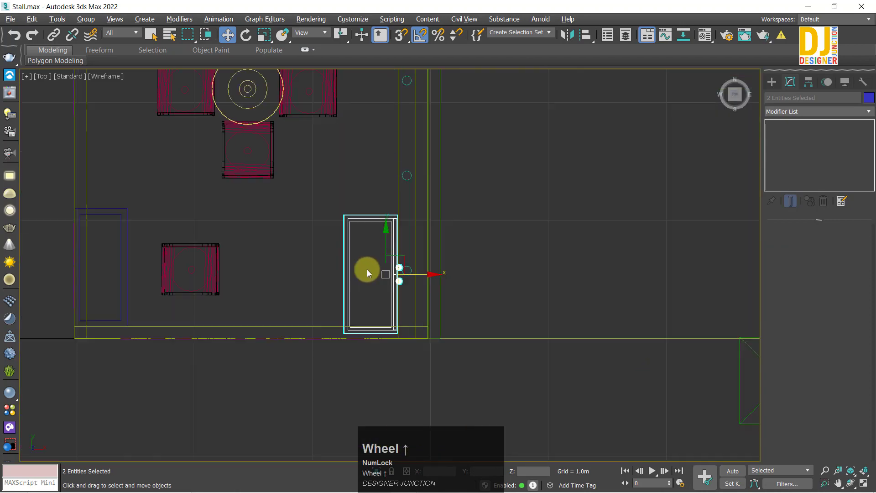
{"action": "key", "text": "e"}
{"action": "left_click_drag", "start_coordinate": [449, 293], "coordinate": [463, 213]}
{"action": "key", "text": "w"}
{"action": "scroll", "coordinate": [394, 282], "scroll_direction": "up", "scroll_amount": 3}
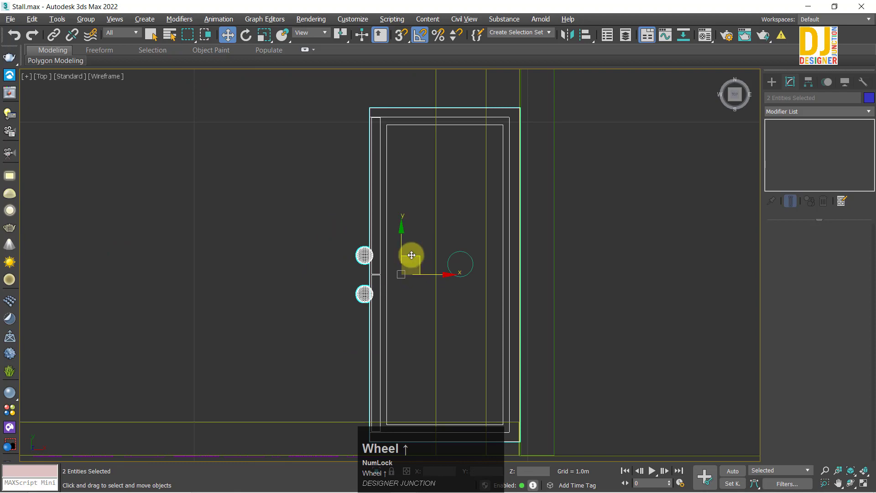
{"action": "left_click_drag", "start_coordinate": [411, 255], "coordinate": [375, 235]}
{"action": "scroll", "coordinate": [408, 268], "scroll_direction": "down", "scroll_amount": 4}
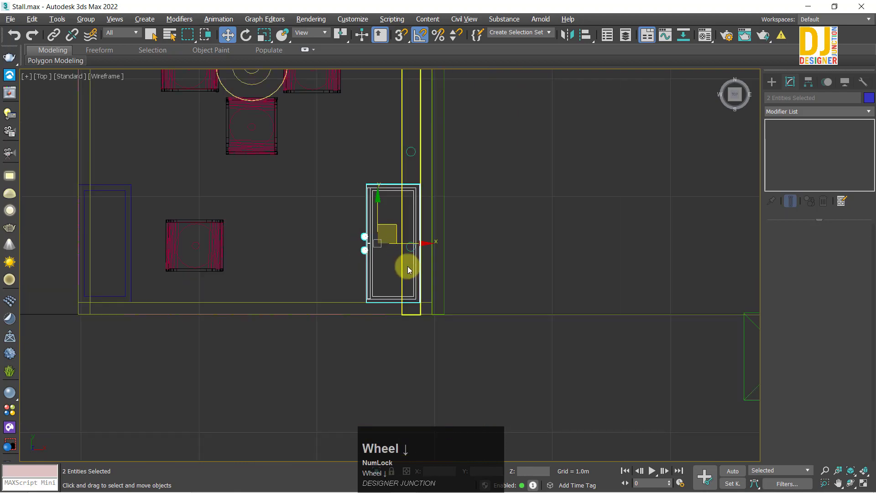
Clone the cabinet and its base along the back wall as 5 spaced copies.
{"action": "key", "text": "alt+w"}
{"action": "key", "text": "alt+w"}
{"action": "middle_click_drag", "start_coordinate": [526, 356], "coordinate": [616, 353], "text": "alt"}
{"action": "left_click", "coordinate": [340, 249]}
{"action": "scroll", "coordinate": [424, 285], "scroll_direction": "down", "scroll_amount": 4}
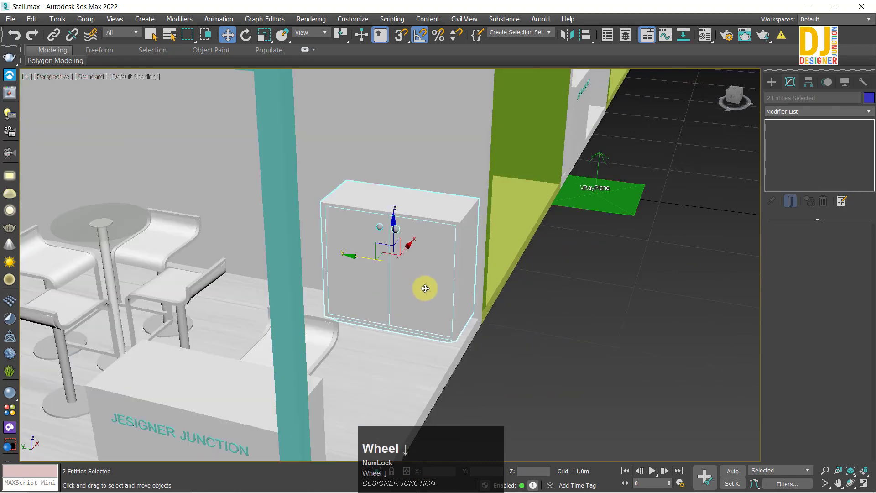
{"action": "middle_click_drag", "start_coordinate": [424, 285], "coordinate": [480, 275], "text": "alt"}
{"action": "scroll", "coordinate": [491, 276], "scroll_direction": "up", "scroll_amount": 3}
{"action": "middle_click_drag", "start_coordinate": [456, 277], "coordinate": [483, 274], "text": "alt"}
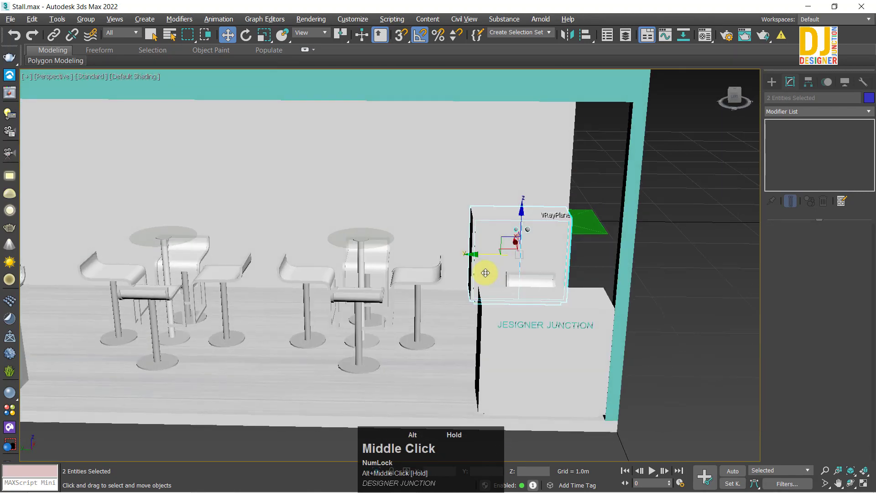
{"action": "scroll", "coordinate": [485, 262], "scroll_direction": "down", "scroll_amount": 2}
{"action": "left_click_drag", "start_coordinate": [478, 260], "coordinate": [385, 269], "text": "shift"}
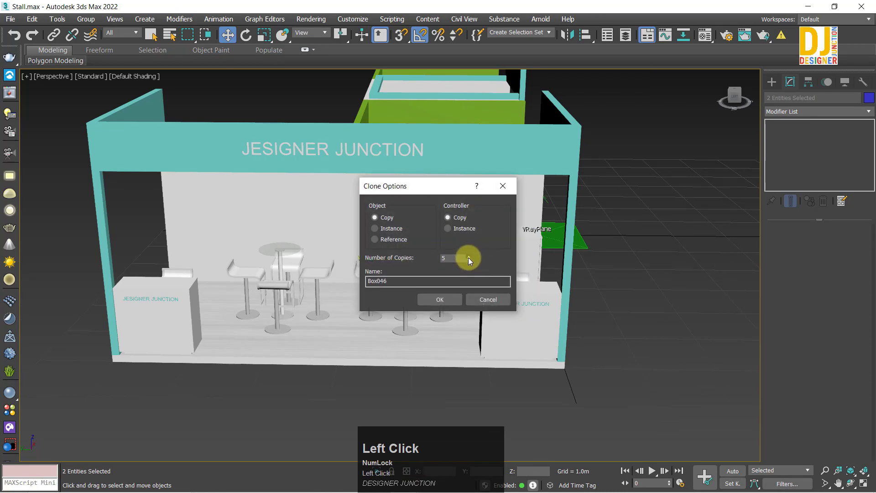
{"action": "left_click", "coordinate": [426, 300]}
Delete the surplus cabinets at the far end of the row, keeping four along the back wall.
{"action": "middle_click_drag", "start_coordinate": [364, 254], "coordinate": [370, 291], "text": "alt"}
{"action": "middle_click_drag", "start_coordinate": [369, 291], "coordinate": [426, 295]}
{"action": "key", "text": "Delete"}
{"action": "left_click", "coordinate": [209, 254]}
{"action": "key", "text": "Delete"}
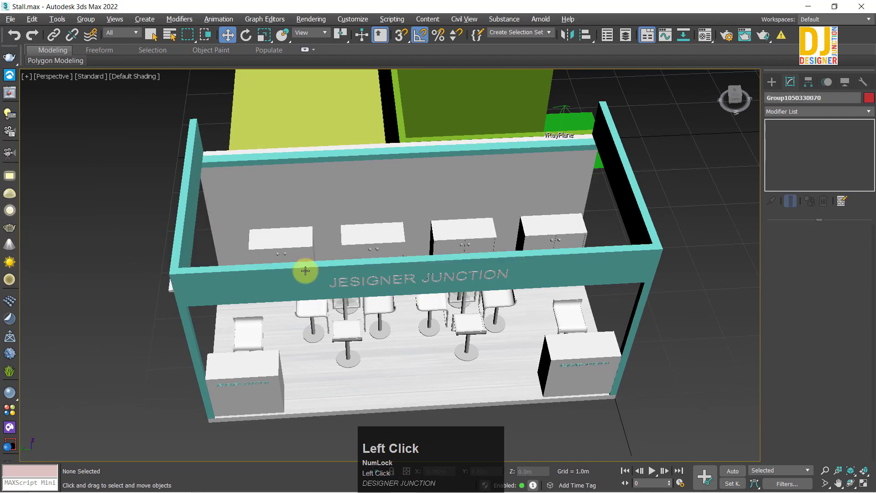
Try to centre the four cabinet groups along the back wall in the top view.
{"action": "left_click", "coordinate": [303, 244]}
{"action": "middle_click_drag", "start_coordinate": [395, 260], "coordinate": [384, 272], "text": "alt"}
{"action": "left_click", "coordinate": [396, 245], "text": "ctrl"}
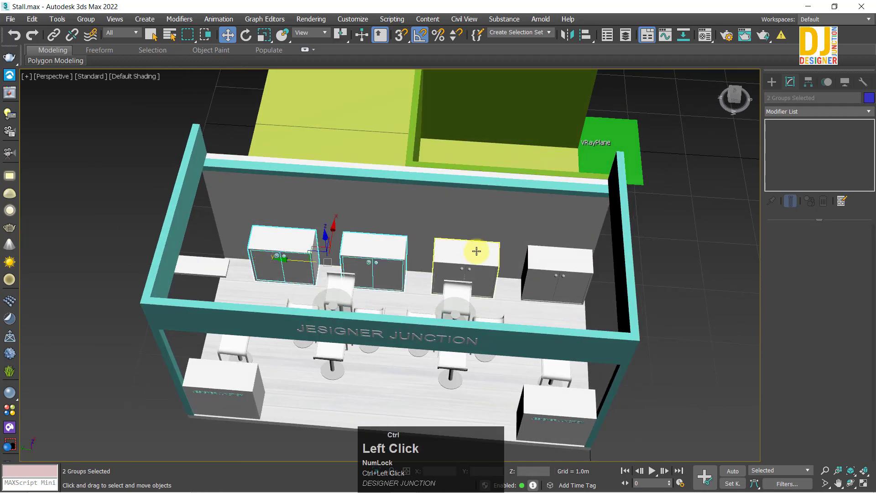
{"action": "key", "text": "t"}
{"action": "key", "text": "z"}
{"action": "scroll", "coordinate": [389, 303], "scroll_direction": "down", "scroll_amount": 2}
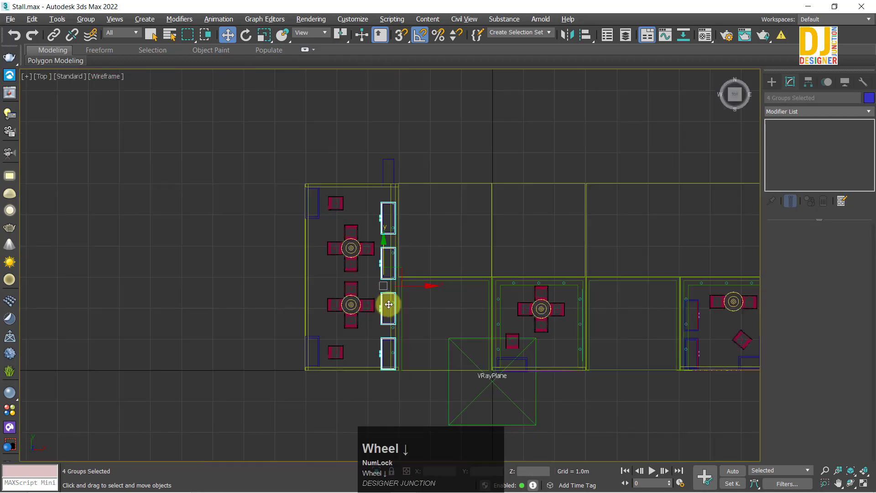
{"action": "scroll", "coordinate": [389, 304], "scroll_direction": "up", "scroll_amount": 3}
{"action": "left_click_drag", "start_coordinate": [379, 252], "coordinate": [385, 235]}
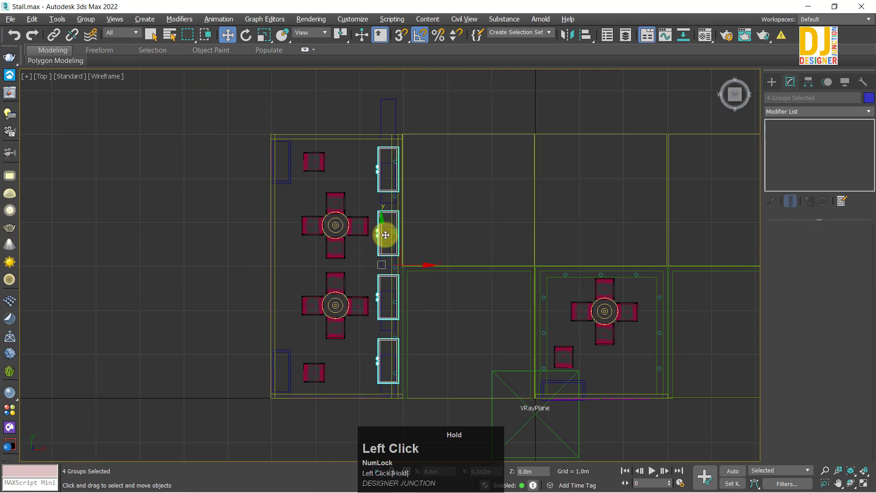
{"action": "scroll", "coordinate": [375, 254], "scroll_direction": "down", "scroll_amount": 2}
{"action": "left_click", "coordinate": [598, 404]}
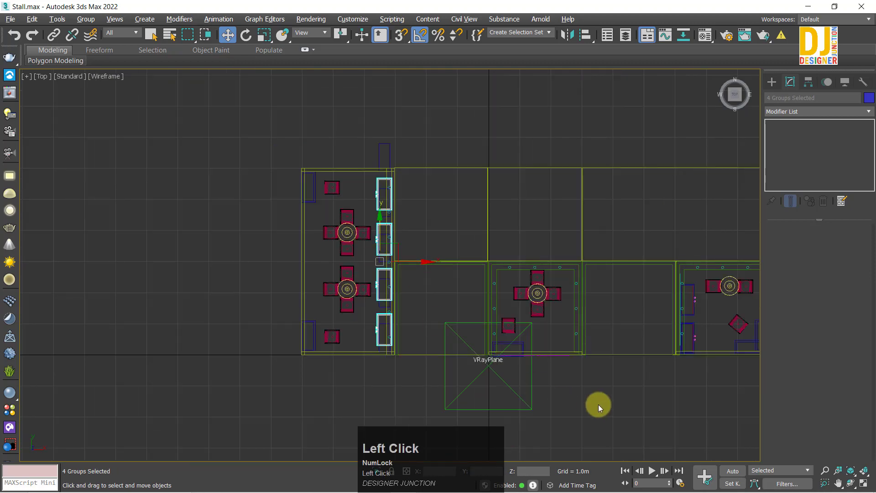
Check the row in perspective and undo the cabinet groups' move.
{"action": "key", "text": "alt+w"}
{"action": "middle_click", "coordinate": [584, 391]}
{"action": "key", "text": "alt+w"}
{"action": "middle_click_drag", "start_coordinate": [434, 458], "coordinate": [256, 365], "text": "alt"}
{"action": "left_click", "coordinate": [391, 338]}
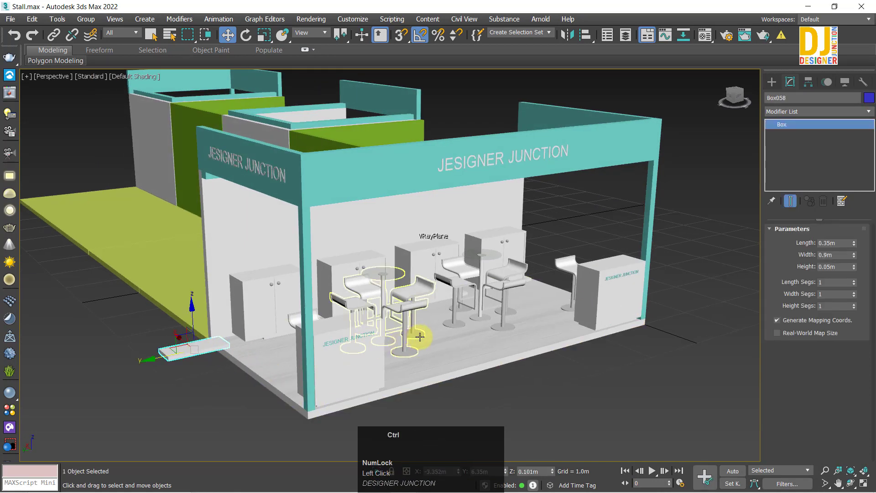
{"action": "key", "text": "ctrl+z"}
Delete the leftover cabinet base lying outside the end of the large stall.
{"action": "left_click", "coordinate": [213, 380]}
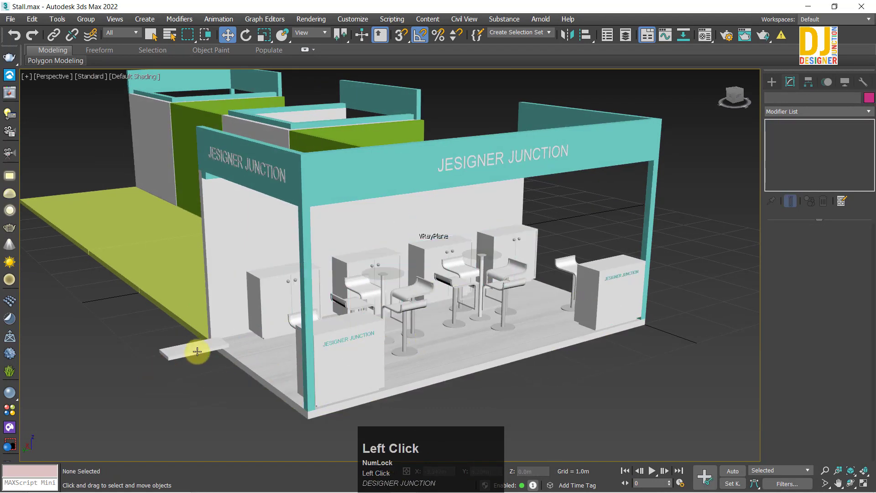
{"action": "left_click", "coordinate": [433, 378]}
{"action": "middle_click_drag", "start_coordinate": [494, 313], "coordinate": [420, 348], "text": "alt"}
Select the four cabinets together with their bases and centre the row along the back wall in the top view.
{"action": "key", "text": "alt+w"}
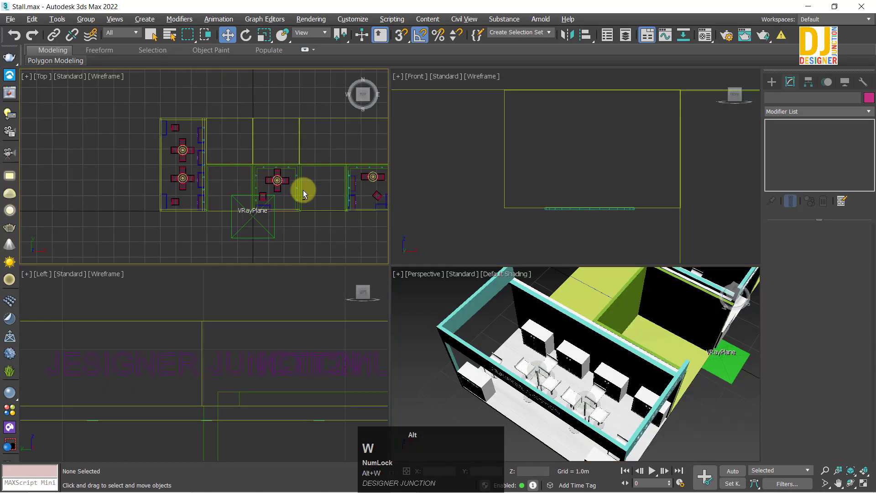
{"action": "key", "text": "alt+w"}
{"action": "scroll", "coordinate": [377, 176], "scroll_direction": "up", "scroll_amount": 3}
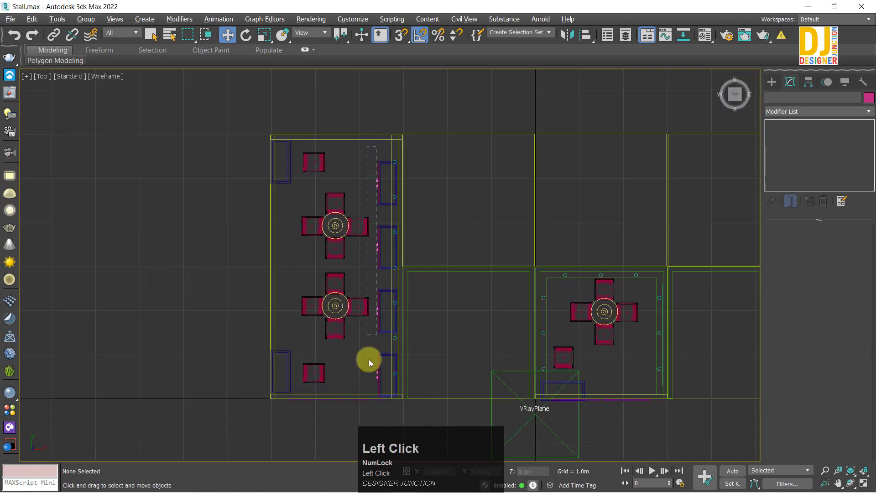
{"action": "left_click_drag", "start_coordinate": [379, 385], "coordinate": [380, 384]}
{"action": "key", "text": "alt+w"}
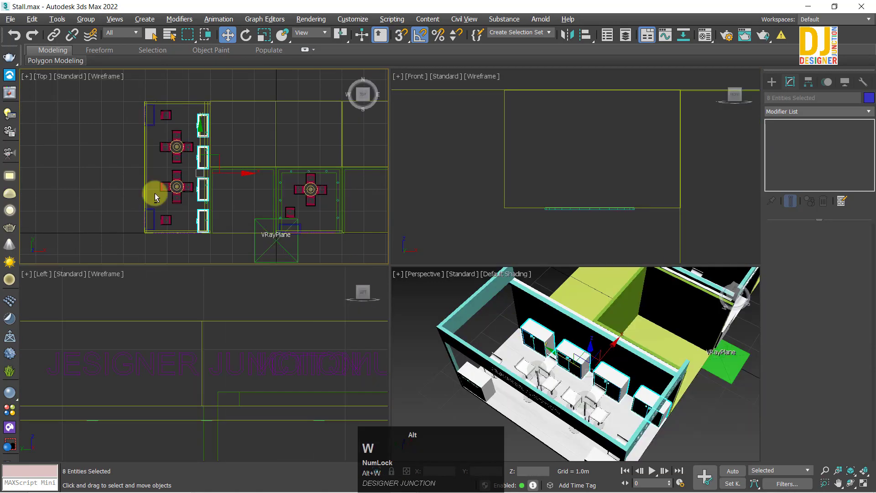
{"action": "key", "text": "alt+w"}
{"action": "key", "text": "z"}
{"action": "key", "text": "z"}
{"action": "key", "text": "z"}
{"action": "middle_click_drag", "start_coordinate": [387, 234], "coordinate": [391, 248]}
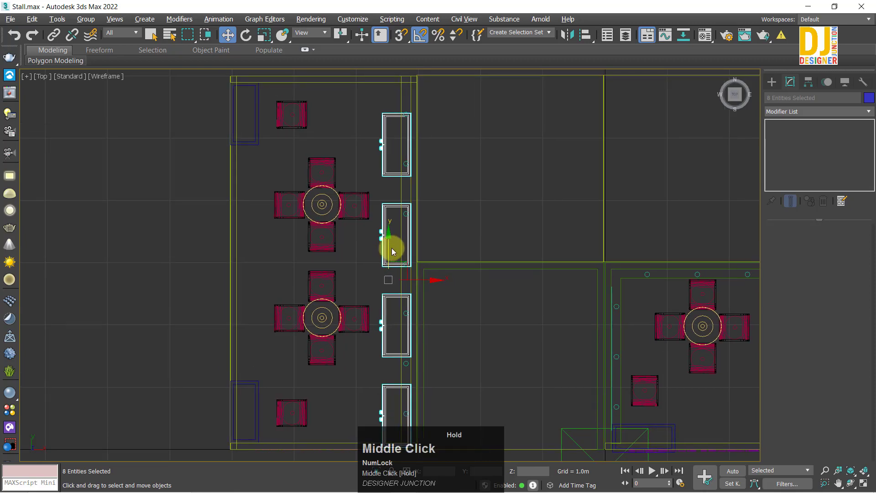
{"action": "left_click_drag", "start_coordinate": [389, 236], "coordinate": [401, 221]}
{"action": "middle_click_drag", "start_coordinate": [407, 228], "coordinate": [403, 176]}
{"action": "scroll", "coordinate": [362, 295], "scroll_direction": "down", "scroll_amount": 3}
{"action": "left_click", "coordinate": [466, 346]}
Copy the teal panel on the middle stall's side wall over to the large stall.
{"action": "key", "text": "alt+w"}
{"action": "key", "text": "alt+w"}
{"action": "mouse_move", "coordinate": [532, 358]}
{"action": "middle_mouse_down", "text": "alt"}
{"action": "mouse_move", "coordinate": [508, 303]}
{"action": "mouse_move", "coordinate": [544, 354]}
{"action": "middle_mouse_up", "text": "alt"}
{"action": "middle_click_drag", "start_coordinate": [329, 357], "coordinate": [217, 358], "text": "alt"}
{"action": "middle_click_drag", "start_coordinate": [345, 382], "coordinate": [457, 431], "text": "alt"}
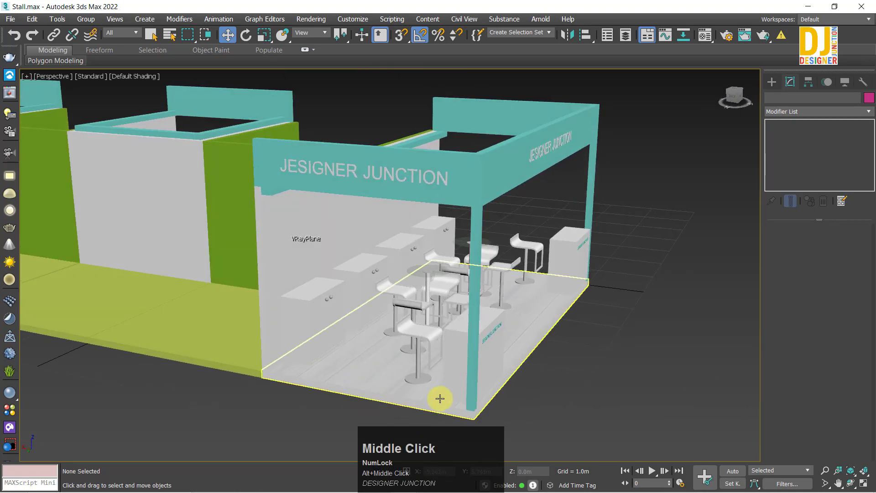
{"action": "middle_click_drag", "start_coordinate": [449, 393], "coordinate": [516, 289], "text": "alt"}
{"action": "left_click", "coordinate": [506, 254]}
{"action": "left_click", "coordinate": [486, 251]}
{"action": "left_click_drag", "start_coordinate": [526, 260], "coordinate": [304, 263], "text": "shift"}
{"action": "left_click", "coordinate": [438, 299]}
{"action": "key", "text": "z"}
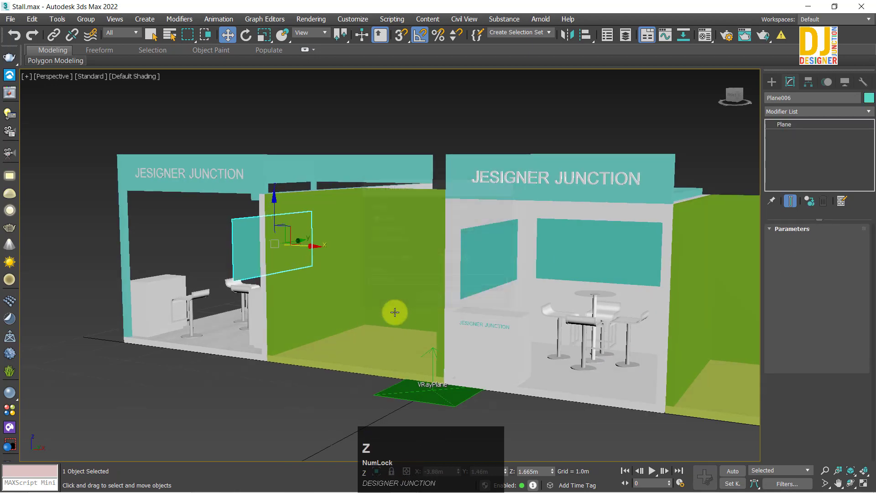
Rotate the copied panel about the vertical axis to face the large stall's interior.
{"action": "middle_click_drag", "start_coordinate": [406, 305], "coordinate": [459, 357], "text": "alt"}
{"action": "key", "text": "e"}
{"action": "middle_click_drag", "start_coordinate": [389, 330], "coordinate": [378, 307]}
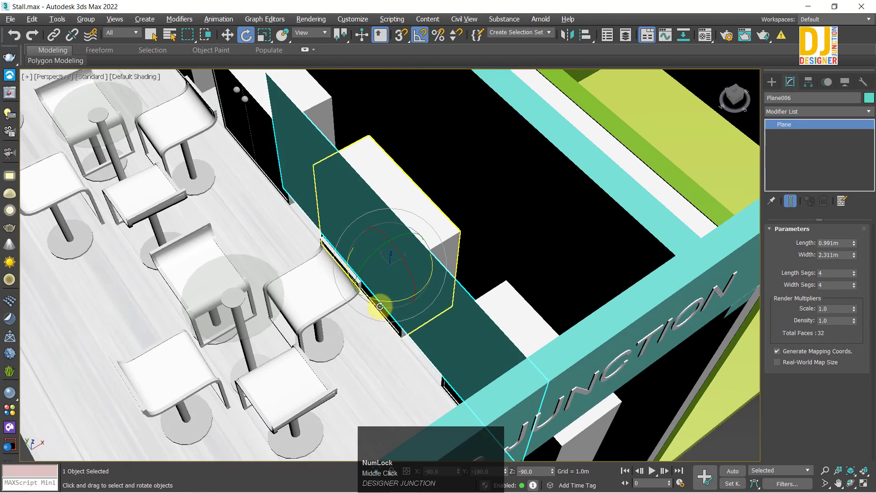
{"action": "left_click_drag", "start_coordinate": [377, 293], "coordinate": [444, 268]}
{"action": "key", "text": "w"}
Move the copied panel onto the inner face of the large stall's back wall.
{"action": "key", "text": "alt+w"}
{"action": "middle_click", "coordinate": [297, 210]}
{"action": "key", "text": "alt+w"}
{"action": "key", "text": "z"}
{"action": "key", "text": "z"}
{"action": "key", "text": "alt+w"}
{"action": "middle_click", "coordinate": [594, 367]}
{"action": "key", "text": "alt+w"}
{"action": "middle_click_drag", "start_coordinate": [594, 367], "coordinate": [555, 306], "text": "alt"}
{"action": "left_click_drag", "start_coordinate": [453, 262], "coordinate": [553, 283]}
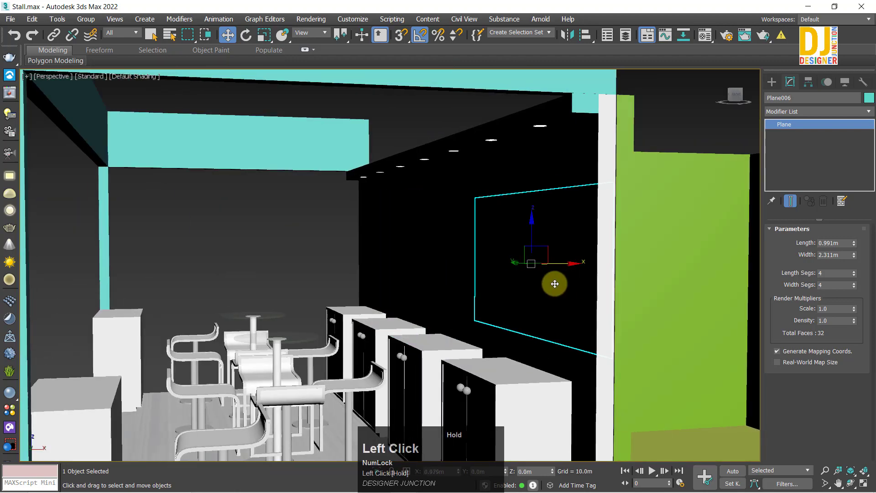
{"action": "middle_click_drag", "start_coordinate": [553, 283], "coordinate": [564, 303], "text": "alt"}
{"action": "left_click_drag", "start_coordinate": [350, 264], "coordinate": [367, 267]}
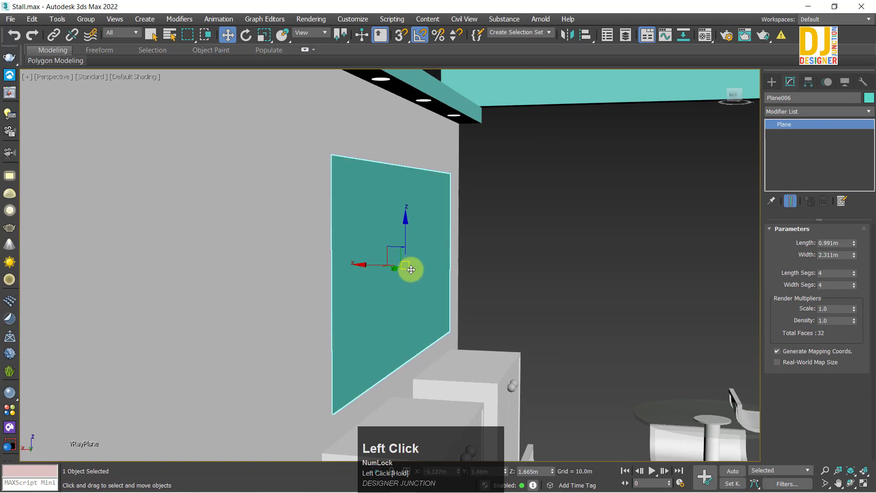
Raise the panel on the back wall to a height position of 1.763 m.
{"action": "middle_click_drag", "start_coordinate": [411, 270], "coordinate": [401, 225], "text": "alt"}
{"action": "left_click_drag", "start_coordinate": [402, 224], "coordinate": [415, 213]}
{"action": "middle_click_drag", "start_coordinate": [426, 227], "coordinate": [407, 229], "text": "alt"}
{"action": "scroll", "coordinate": [468, 213], "scroll_direction": "down", "scroll_amount": 1}
{"action": "middle_click_drag", "start_coordinate": [408, 229], "coordinate": [474, 233]}
{"action": "scroll", "coordinate": [468, 214], "scroll_direction": "down", "scroll_amount": 3}
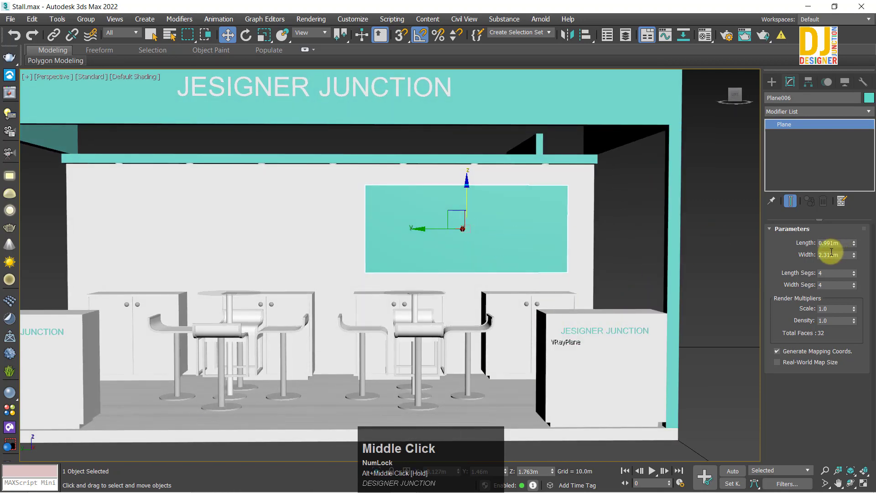
Set the panel's width to 0.924 m and move it along the back wall above the end cabinet.
{"action": "left_click_drag", "start_coordinate": [852, 254], "coordinate": [847, 280]}
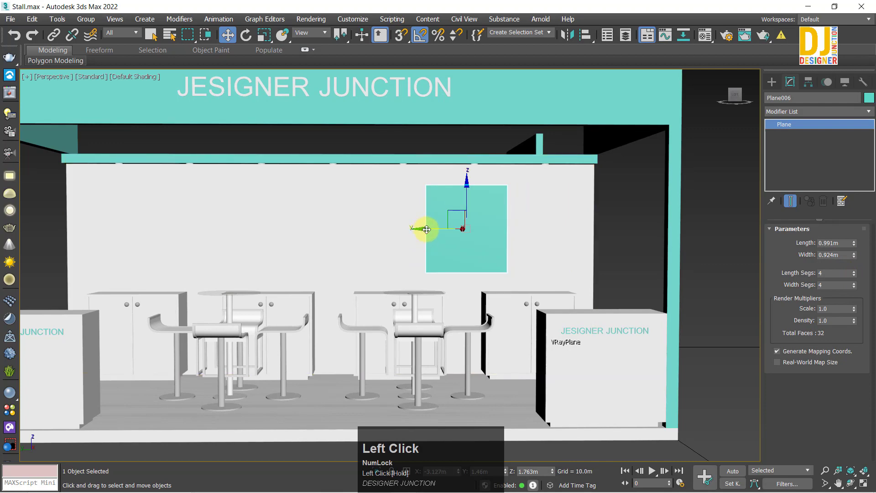
{"action": "left_click_drag", "start_coordinate": [426, 229], "coordinate": [485, 232]}
{"action": "key", "text": "z"}
{"action": "middle_click_drag", "start_coordinate": [487, 233], "coordinate": [494, 248], "text": "alt"}
{"action": "scroll", "coordinate": [495, 240], "scroll_direction": "down", "scroll_amount": 5}
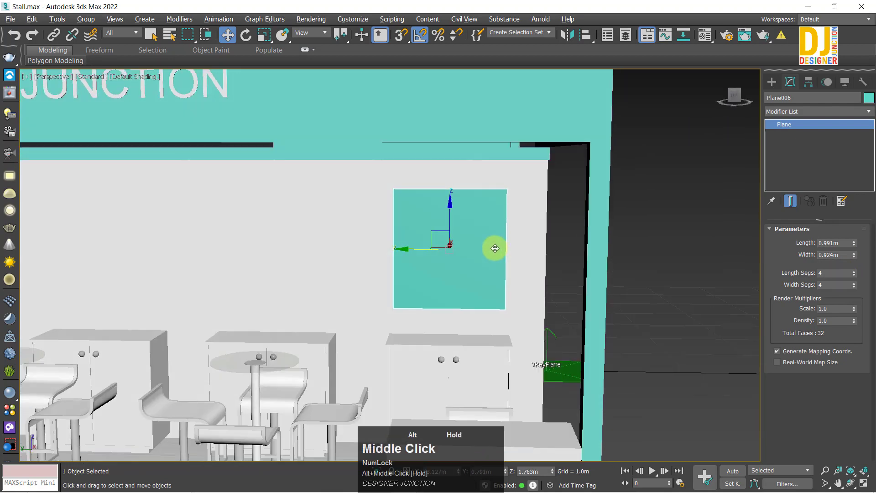
Set the width of the panel above the end cabinet to 1.0 m.
{"action": "left_click", "coordinate": [574, 271]}
{"action": "middle_click_drag", "start_coordinate": [481, 297], "coordinate": [485, 294], "text": "alt"}
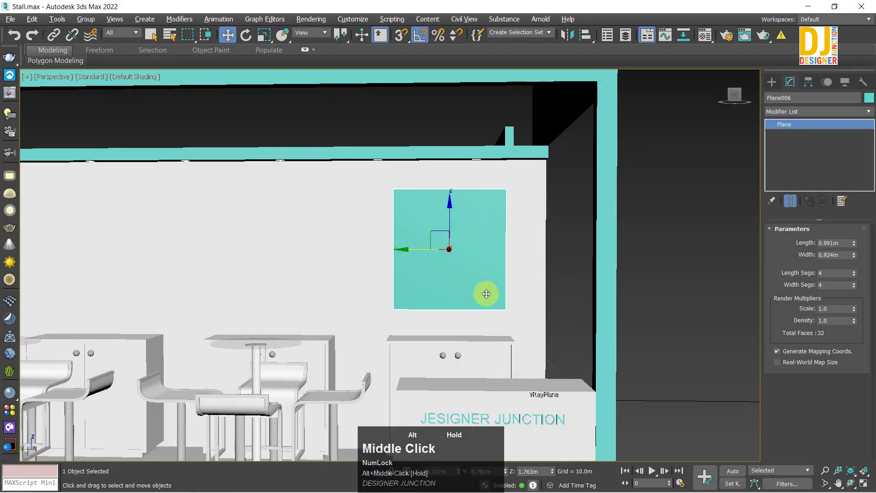
{"action": "left_click", "coordinate": [843, 258]}
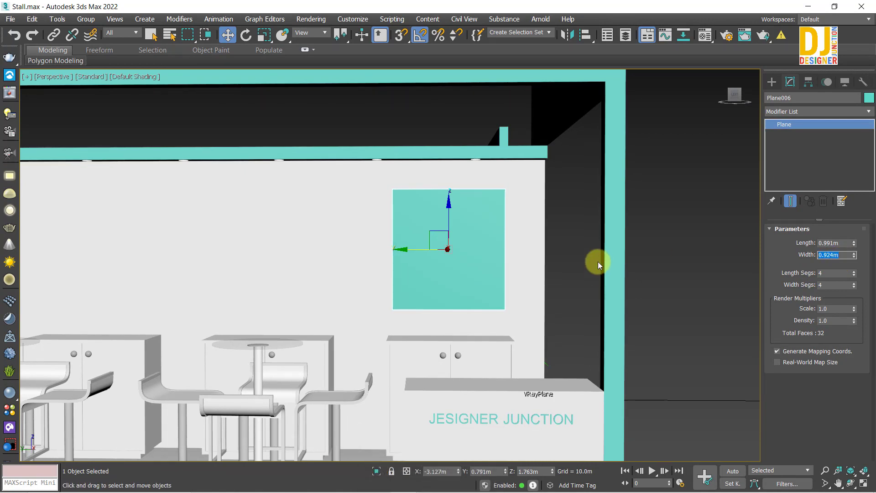
{"action": "middle_click_drag", "start_coordinate": [444, 273], "coordinate": [489, 249]}
{"action": "left_click", "coordinate": [831, 259]}
{"action": "type", "text": "1.2"}
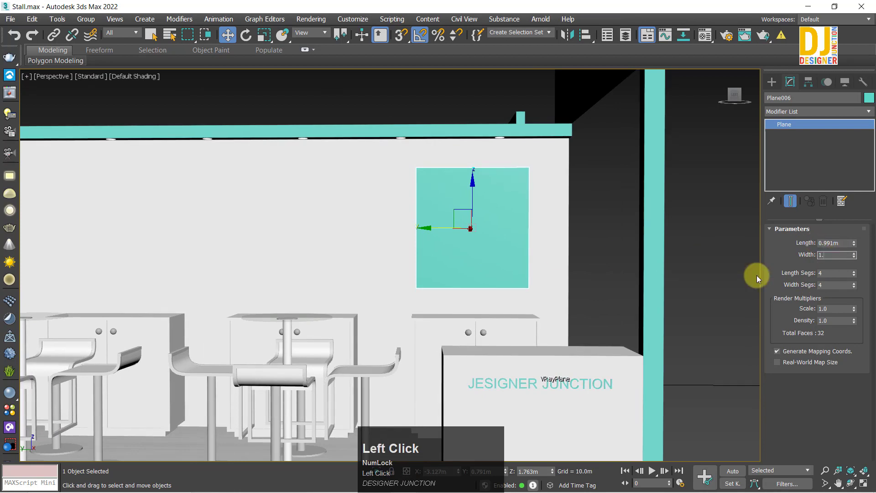
{"action": "key", "text": "Return"}
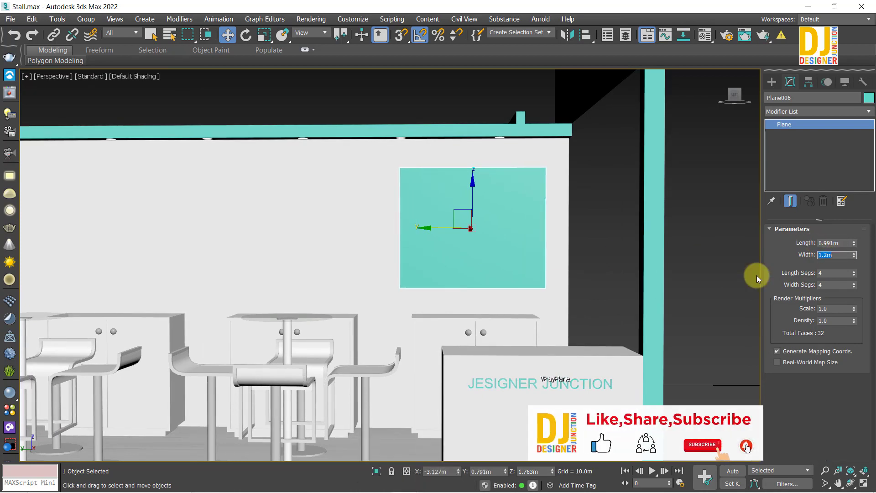
{"action": "type", "text": "1.0"}
{"action": "key", "text": "Return"}
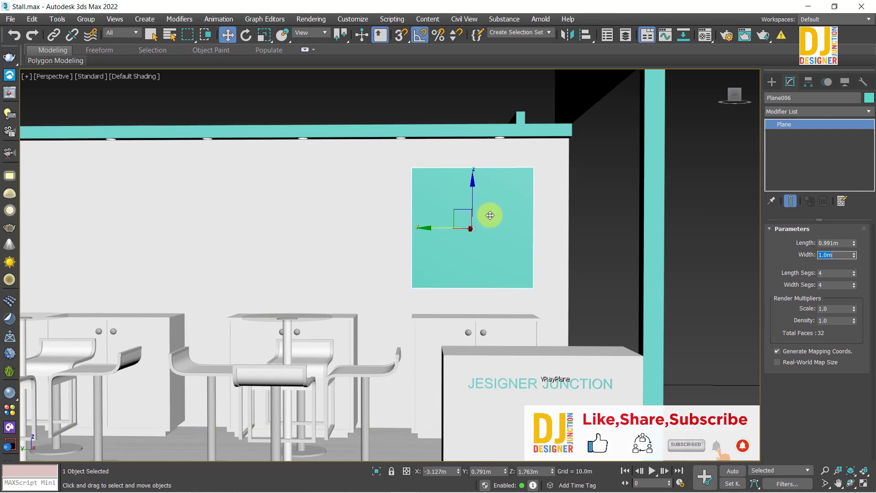
Copy the panel three times along the large stall's back wall, spaced to match the cabinet row.
{"action": "left_click_drag", "start_coordinate": [426, 226], "coordinate": [254, 242]}
{"action": "left_click", "coordinate": [469, 258]}
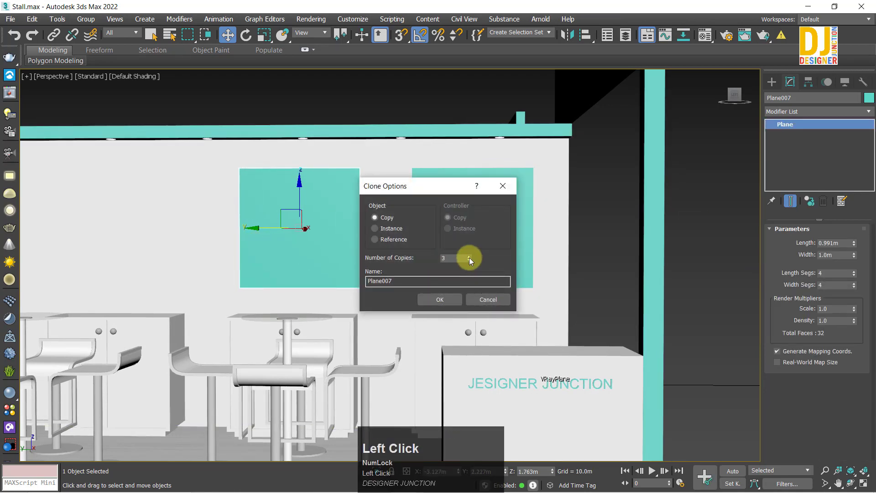
{"action": "left_click", "coordinate": [428, 301]}
Shift the three copied panels slightly along the back wall so each sits above its cabinet.
{"action": "middle_click_drag", "start_coordinate": [364, 281], "coordinate": [600, 262]}
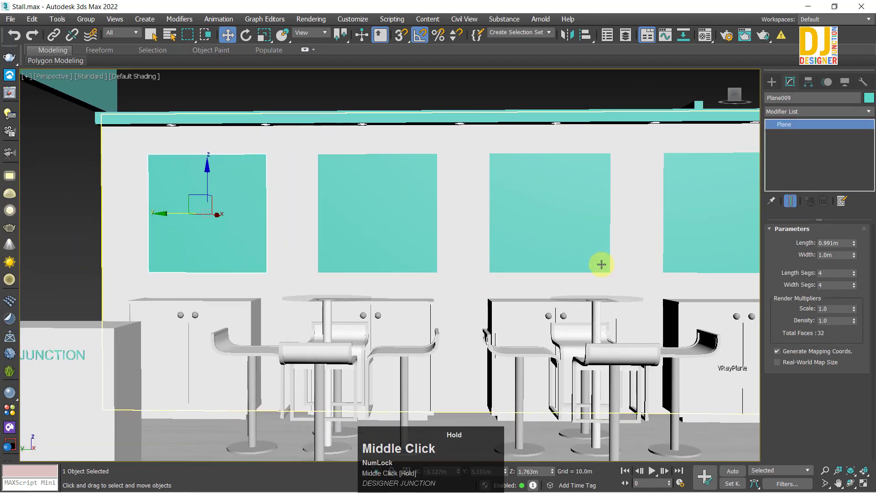
{"action": "left_click_drag", "start_coordinate": [162, 212], "coordinate": [157, 210]}
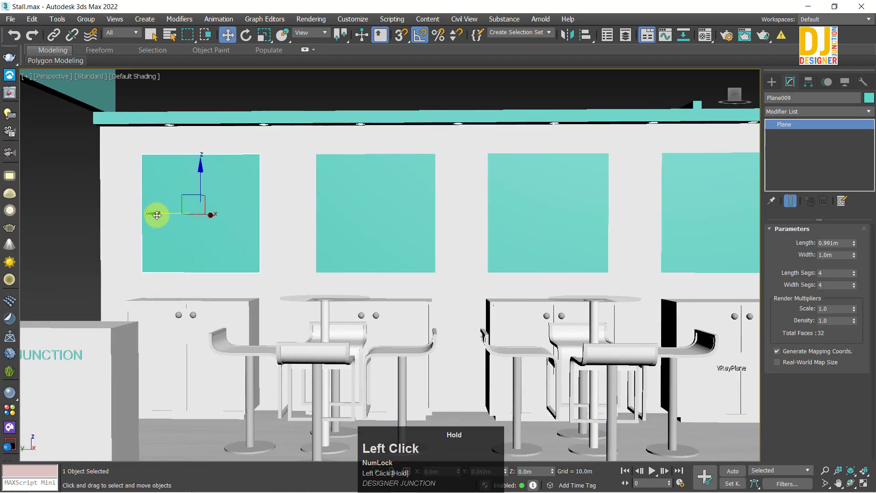
{"action": "left_click", "coordinate": [356, 207]}
{"action": "left_click_drag", "start_coordinate": [329, 211], "coordinate": [321, 214]}
{"action": "middle_click_drag", "start_coordinate": [322, 214], "coordinate": [340, 217], "text": "alt"}
{"action": "left_click_drag", "start_coordinate": [332, 214], "coordinate": [333, 215]}
{"action": "left_click", "coordinate": [533, 229]}
{"action": "middle_click_drag", "start_coordinate": [544, 231], "coordinate": [425, 226]}
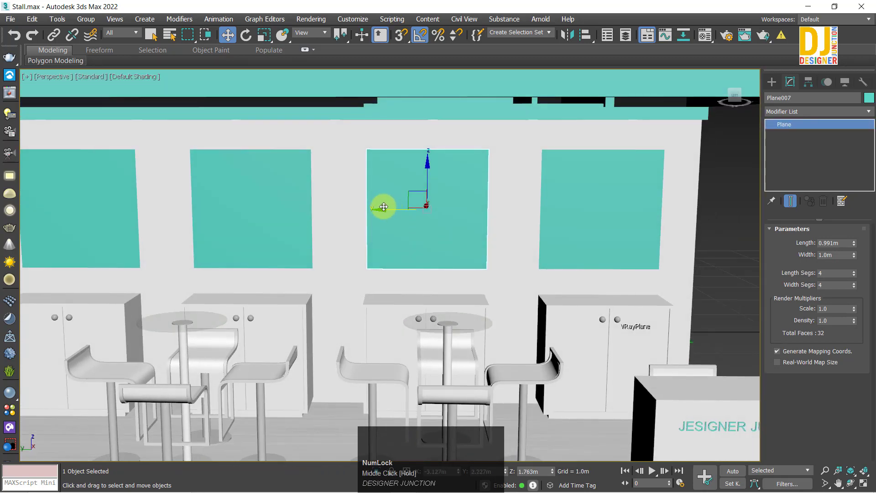
{"action": "left_click_drag", "start_coordinate": [383, 205], "coordinate": [376, 213]}
{"action": "scroll", "coordinate": [431, 390], "scroll_direction": "down", "scroll_amount": 5}
{"action": "left_click", "coordinate": [431, 389]}
{"action": "scroll", "coordinate": [343, 245], "scroll_direction": "up", "scroll_amount": 5}
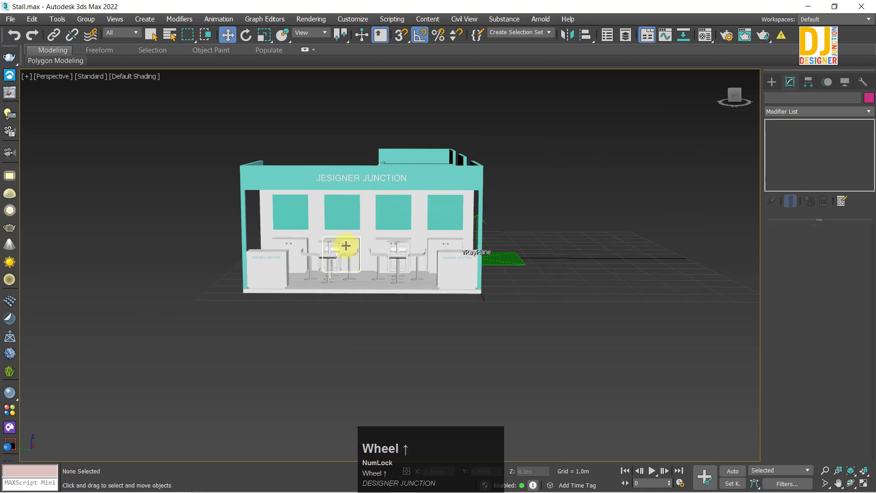
{"action": "middle_click_drag", "start_coordinate": [420, 202], "coordinate": [528, 285], "text": "alt"}
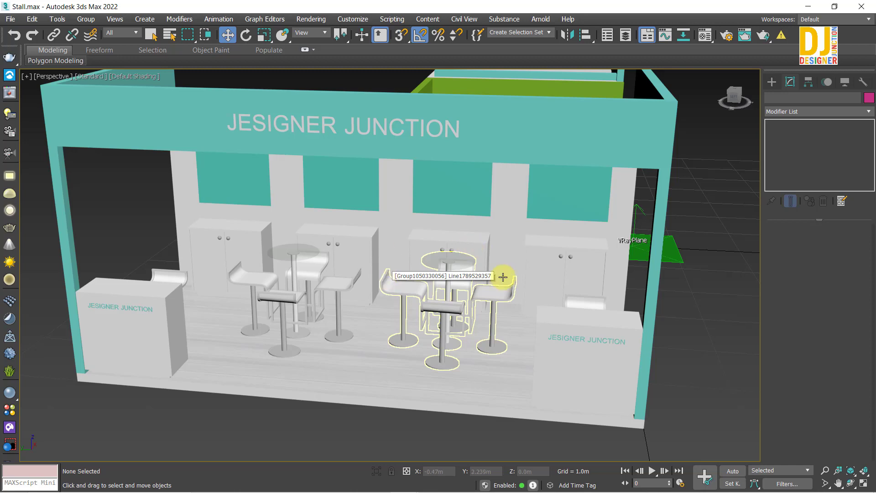
{"action": "middle_click_drag", "start_coordinate": [571, 244], "coordinate": [566, 200], "text": "alt"}
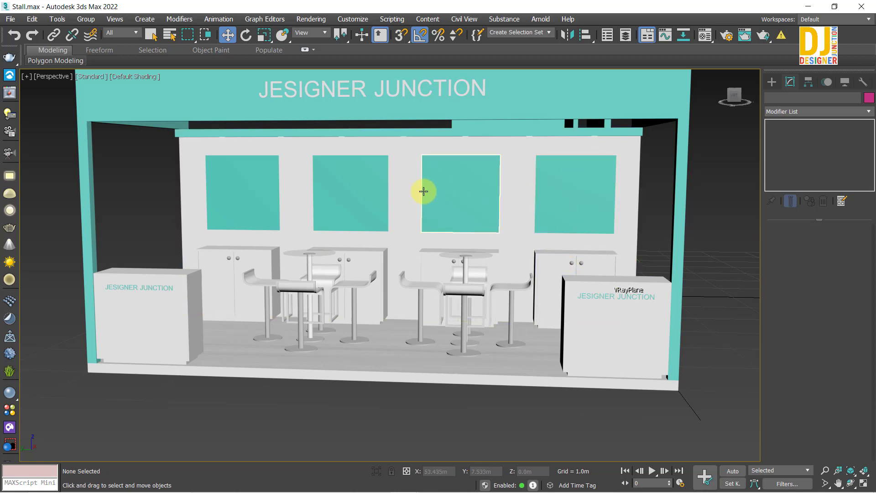
{"action": "middle_click_drag", "start_coordinate": [453, 203], "coordinate": [371, 292], "text": "alt"}
In the top view, move both table-and-stool groups in the large stall slightly away from the cabinets toward the front.
{"action": "key", "text": "alt+w"}
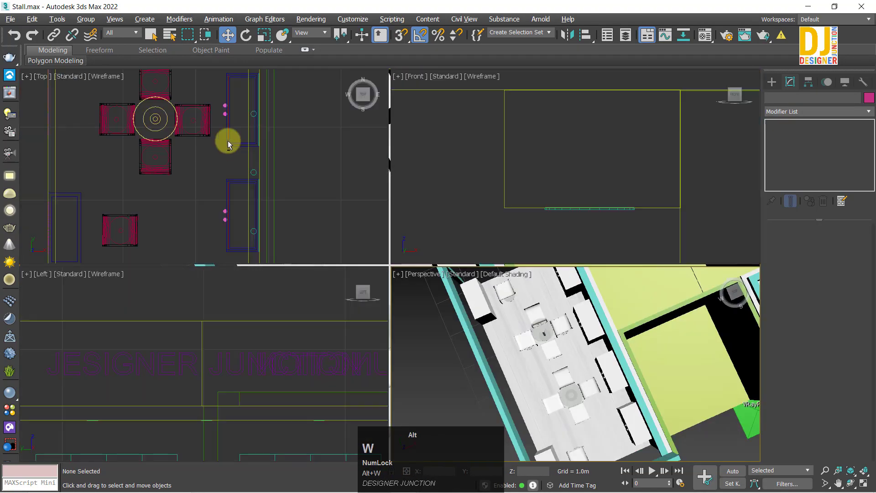
{"action": "left_click", "coordinate": [228, 141]}
{"action": "key", "text": "alt+w"}
{"action": "key", "text": "z"}
{"action": "scroll", "coordinate": [140, 232], "scroll_direction": "up", "scroll_amount": 2}
{"action": "middle_click_drag", "start_coordinate": [142, 232], "coordinate": [343, 222]}
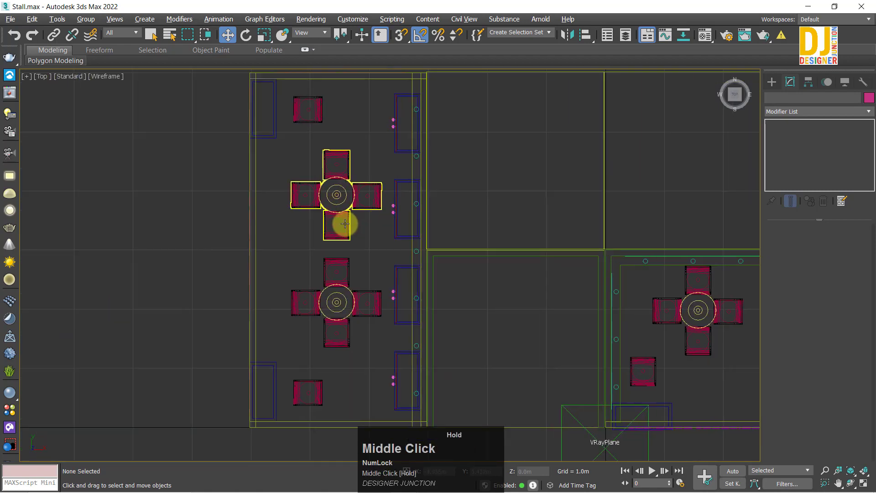
{"action": "left_click_drag", "start_coordinate": [280, 157], "coordinate": [363, 249]}
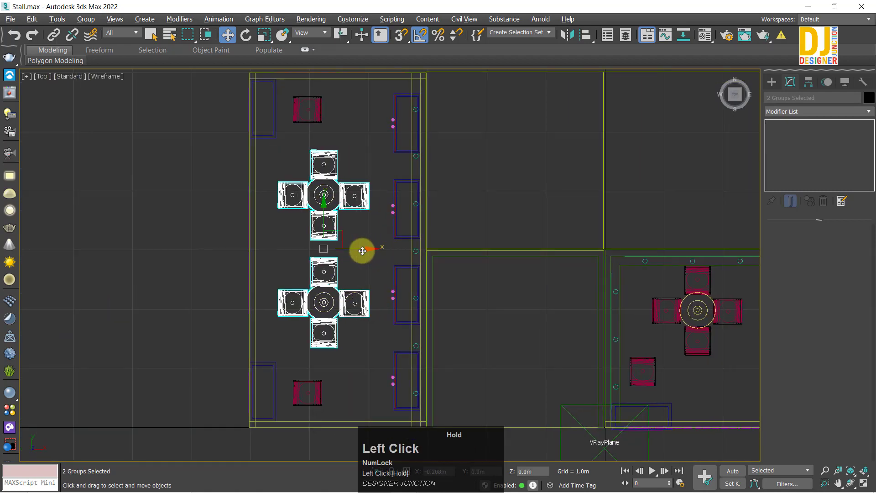
{"action": "left_click", "coordinate": [367, 356]}
{"action": "left_click_drag", "start_coordinate": [351, 291], "coordinate": [351, 294]}
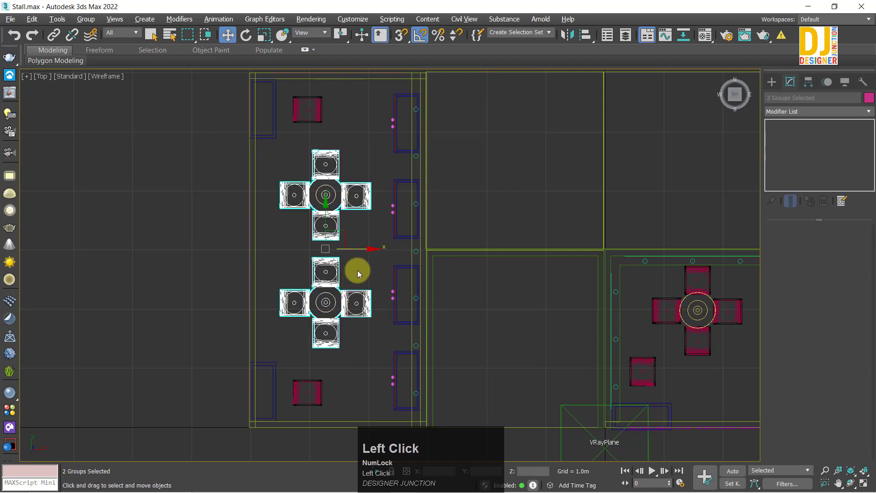
{"action": "left_click_drag", "start_coordinate": [342, 233], "coordinate": [328, 232]}
{"action": "left_click", "coordinate": [343, 242]}
Examine the whole row of stalls from several angles in the perspective view.
{"action": "key", "text": "alt+w"}
{"action": "key", "text": "alt+w"}
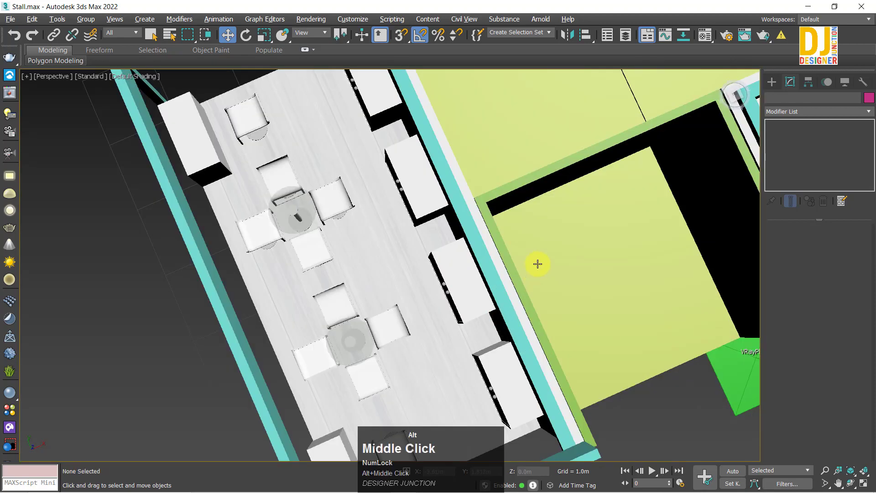
{"action": "middle_click_drag", "start_coordinate": [537, 263], "coordinate": [409, 228], "text": "alt"}
{"action": "scroll", "coordinate": [440, 209], "scroll_direction": "down", "scroll_amount": 2}
{"action": "scroll", "coordinate": [374, 238], "scroll_direction": "down", "scroll_amount": 3}
{"action": "scroll", "coordinate": [374, 239], "scroll_direction": "down", "scroll_amount": 5}
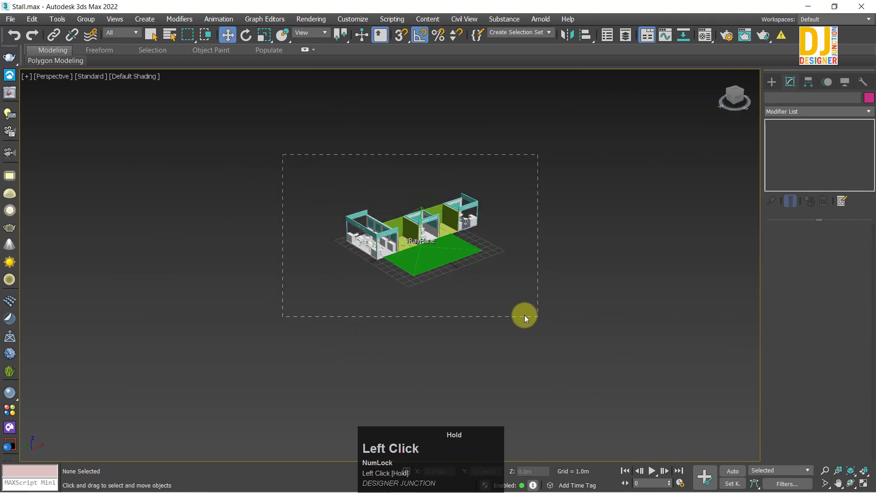
{"action": "left_click_drag", "start_coordinate": [524, 318], "coordinate": [524, 318]}
{"action": "scroll", "coordinate": [464, 316], "scroll_direction": "up", "scroll_amount": 4}
{"action": "middle_click_drag", "start_coordinate": [464, 316], "coordinate": [493, 322], "text": "alt"}
{"action": "middle_click_drag", "start_coordinate": [251, 210], "coordinate": [426, 303], "text": "alt"}
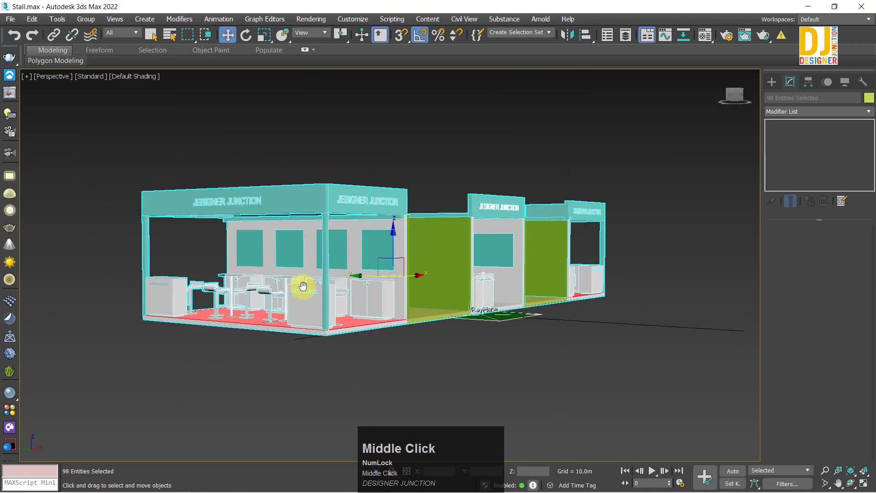
{"action": "middle_click_drag", "start_coordinate": [302, 285], "coordinate": [331, 301]}
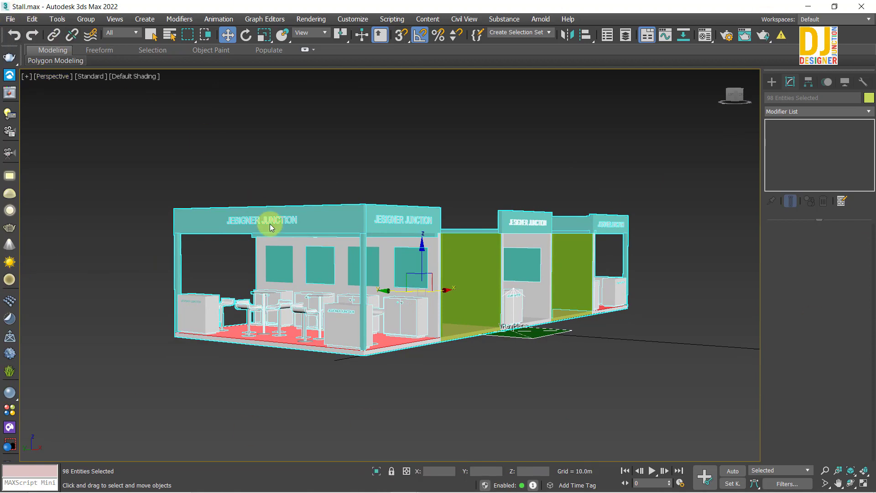
{"action": "middle_click_drag", "start_coordinate": [333, 293], "coordinate": [670, 297], "text": "alt"}
Examine the large stall's front fascia and its surroundings up close from several angles.
{"action": "left_click", "coordinate": [559, 382]}
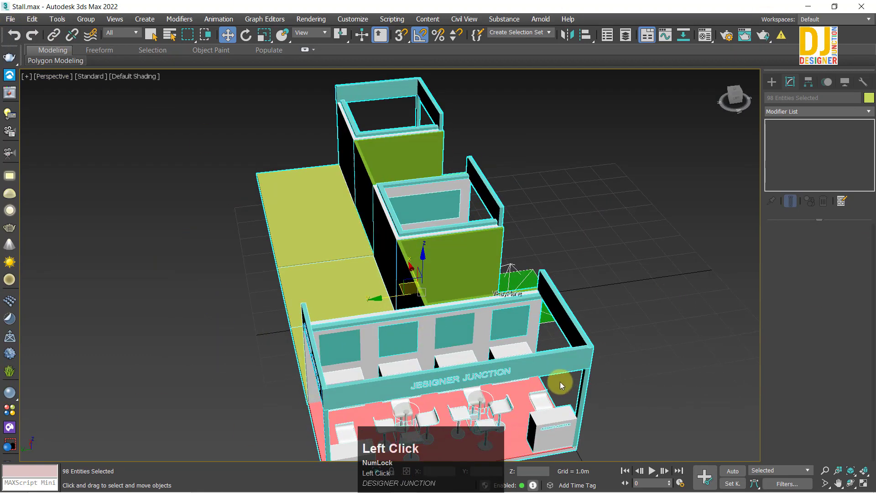
{"action": "key", "text": "z"}
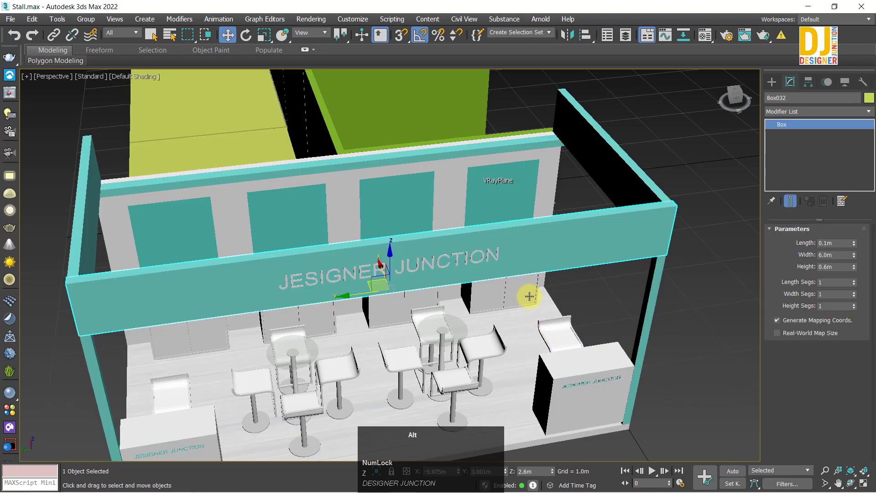
{"action": "middle_click_drag", "start_coordinate": [529, 297], "coordinate": [336, 228], "text": "alt"}
{"action": "scroll", "coordinate": [337, 232], "scroll_direction": "down", "scroll_amount": 4}
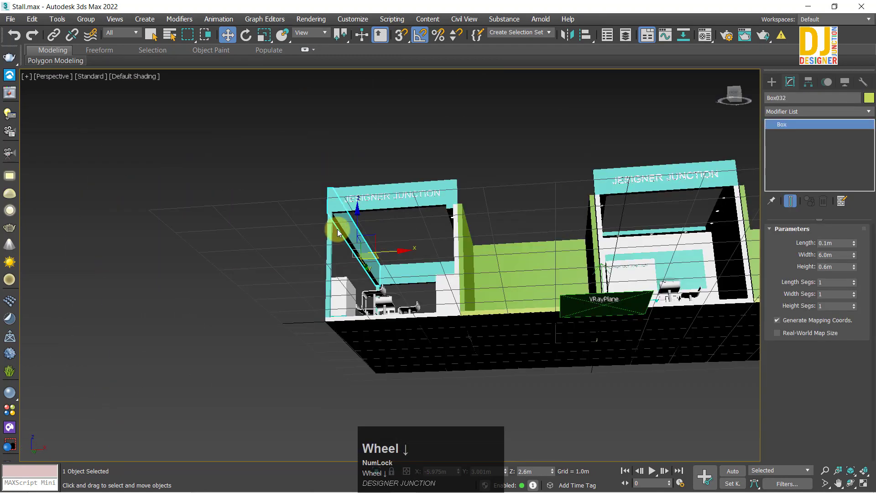
{"action": "middle_click_drag", "start_coordinate": [403, 263], "coordinate": [608, 406], "text": "alt"}
{"action": "left_click", "coordinate": [430, 250]}
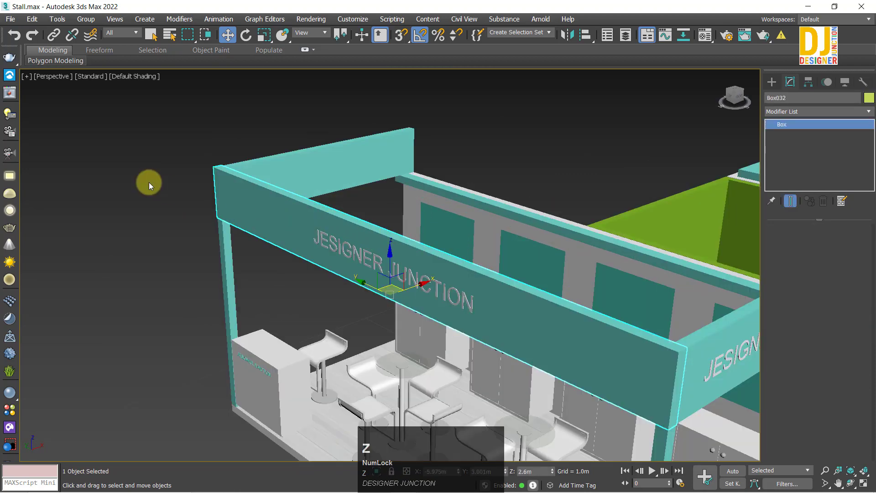
{"action": "left_click", "coordinate": [149, 181]}
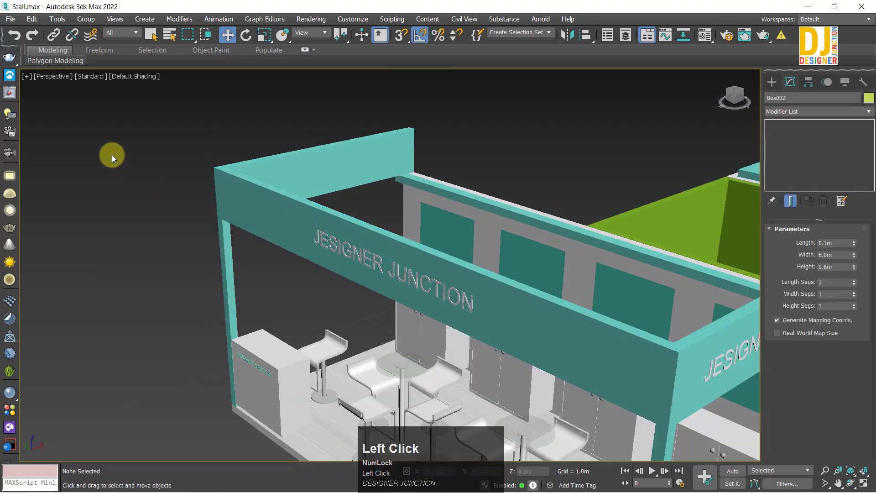
Start merging another file into the scene and browse to the REFERENCE folder on drive E.
{"action": "left_click", "coordinate": [14, 19]}
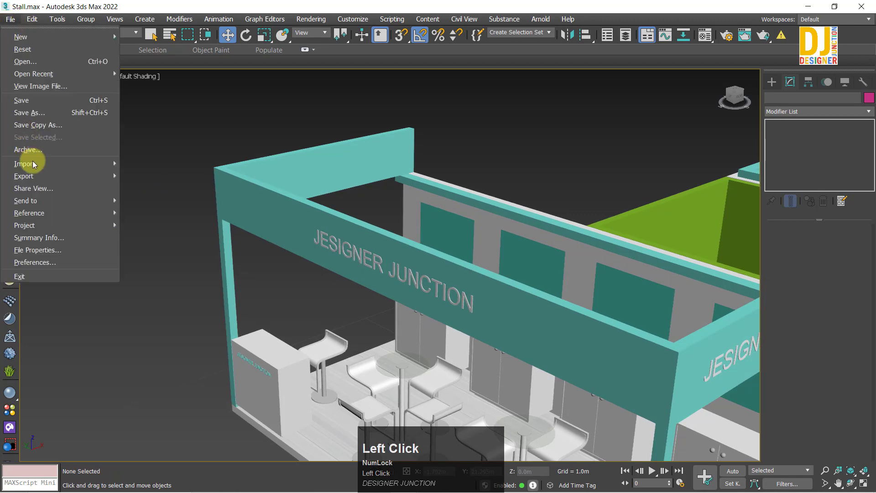
{"action": "mouse_move", "coordinate": [33, 163]}
{"action": "left_click", "coordinate": [144, 173]}
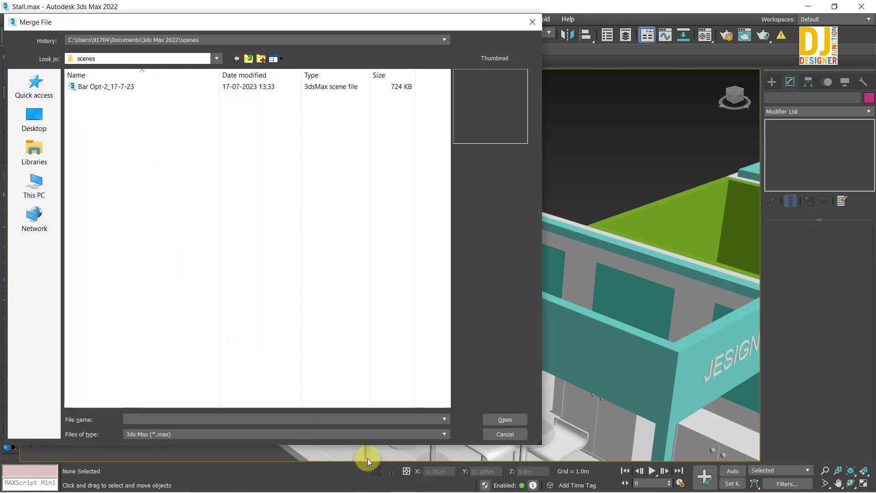
{"action": "left_click", "coordinate": [216, 62]}
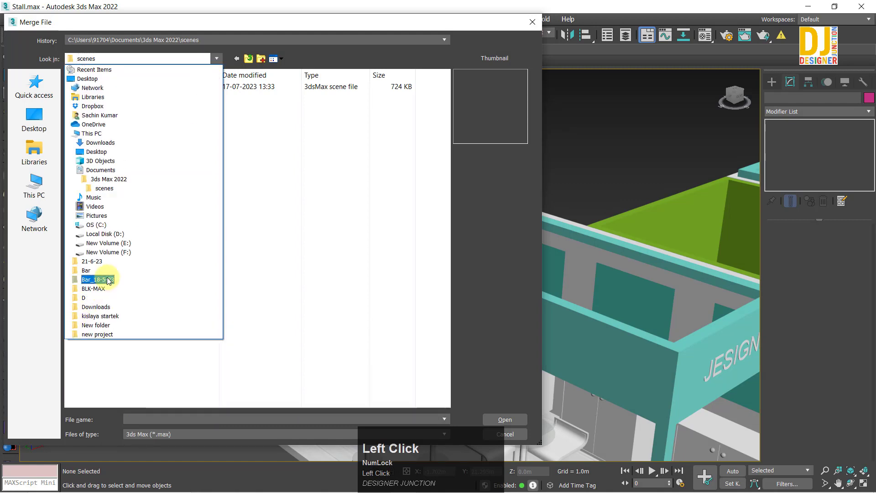
{"action": "left_click", "coordinate": [108, 243]}
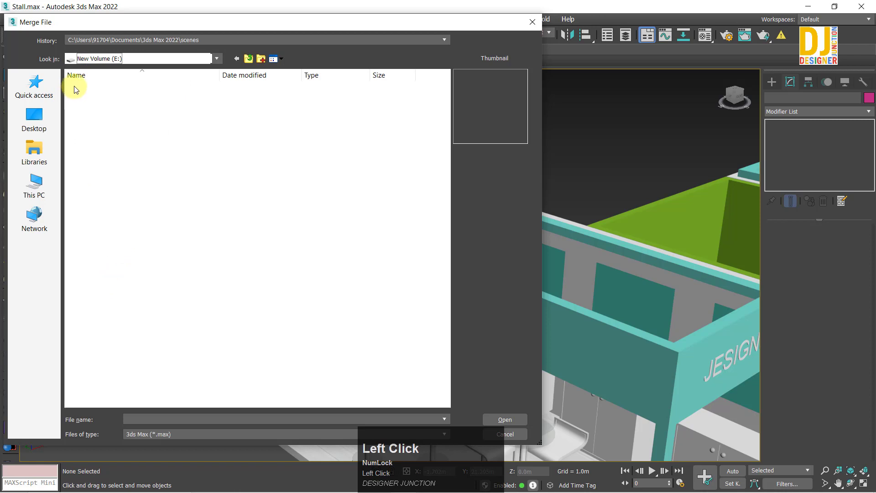
{"action": "left_click", "coordinate": [74, 91]}
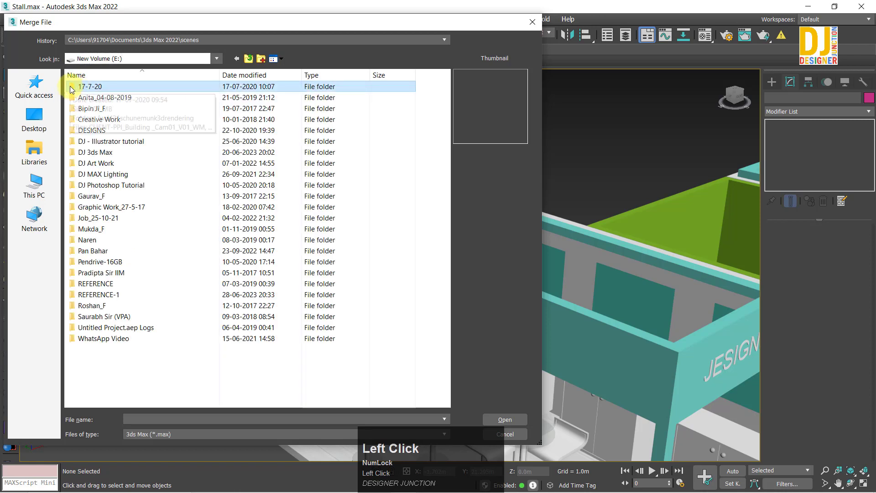
{"action": "key", "text": "r"}
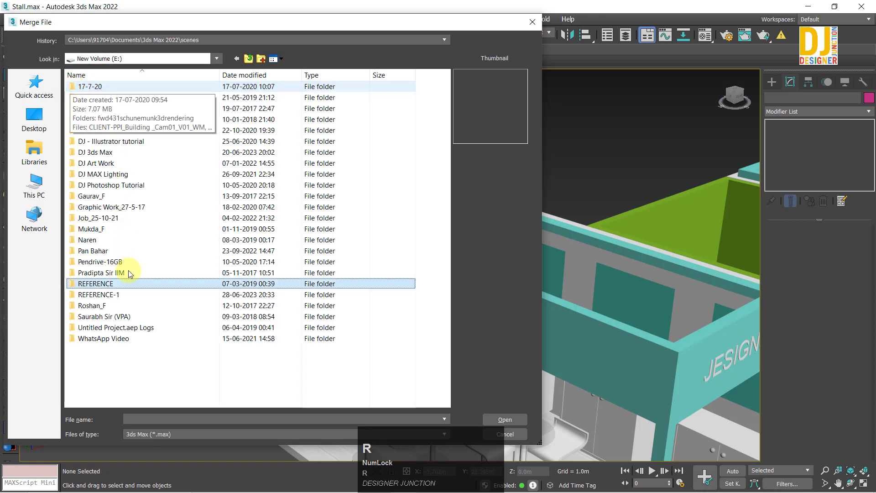
{"action": "double_click", "coordinate": [85, 284]}
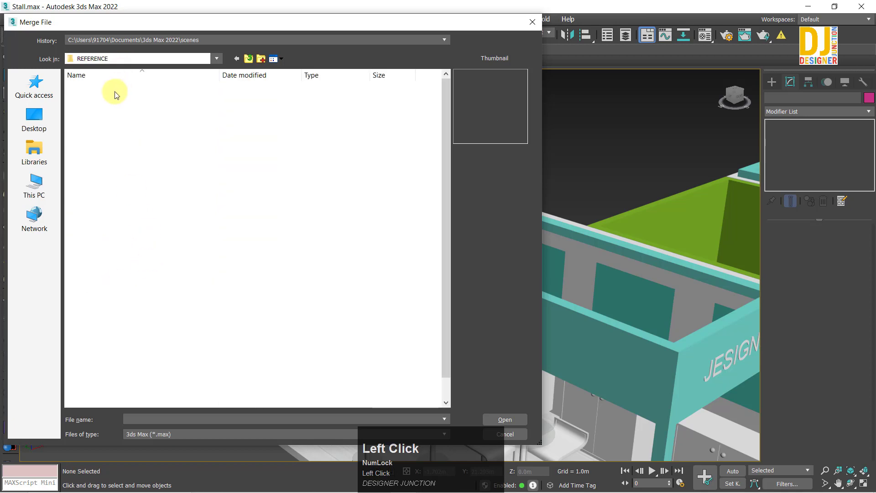
Open the Light folder inside 3D Models as the source for the merge.
{"action": "left_click", "coordinate": [71, 88]}
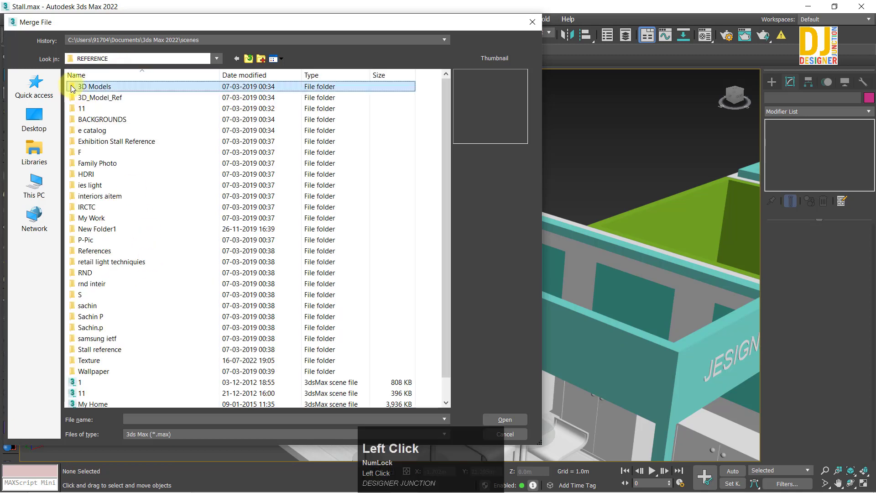
{"action": "key", "text": "l"}
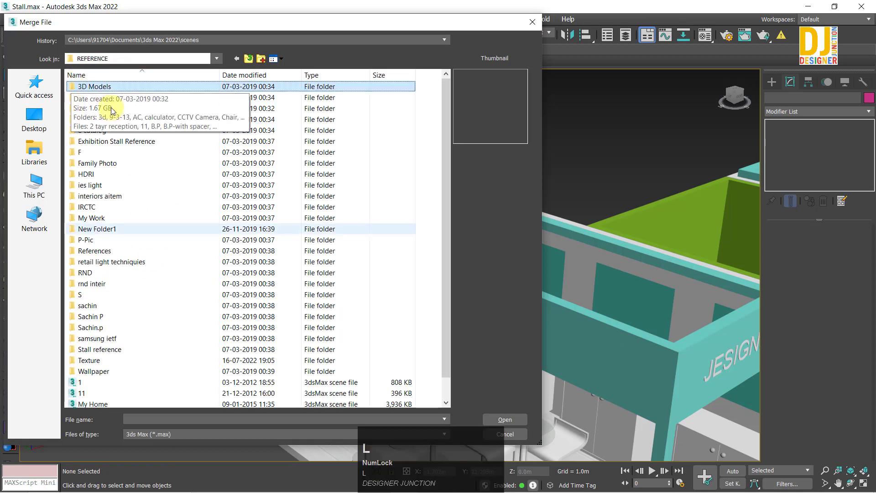
{"action": "double_click", "coordinate": [74, 87]}
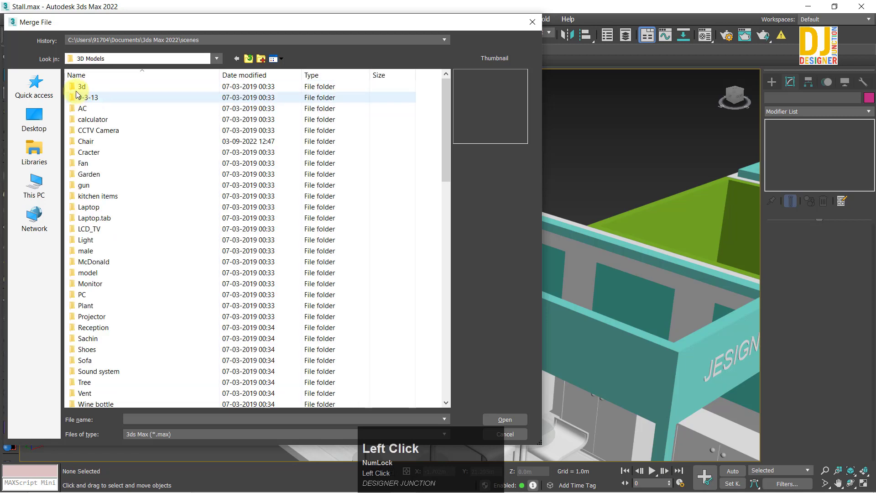
{"action": "key", "text": "l"}
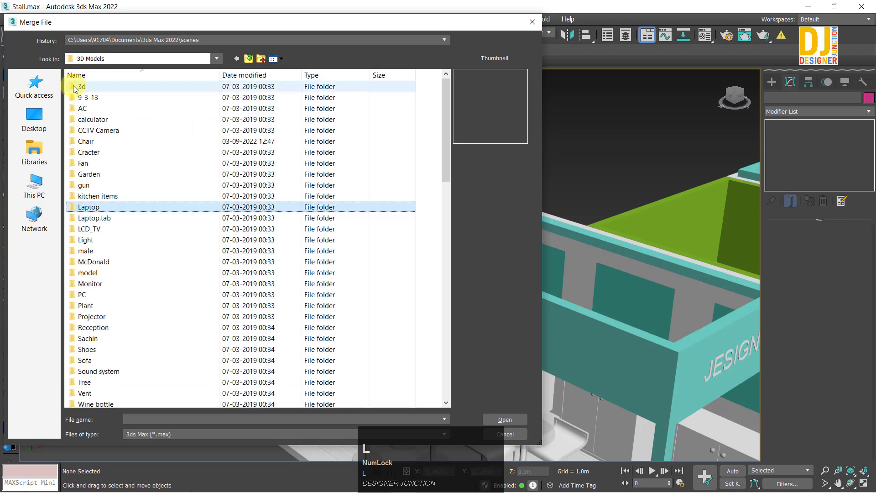
{"action": "double_click", "coordinate": [73, 241]}
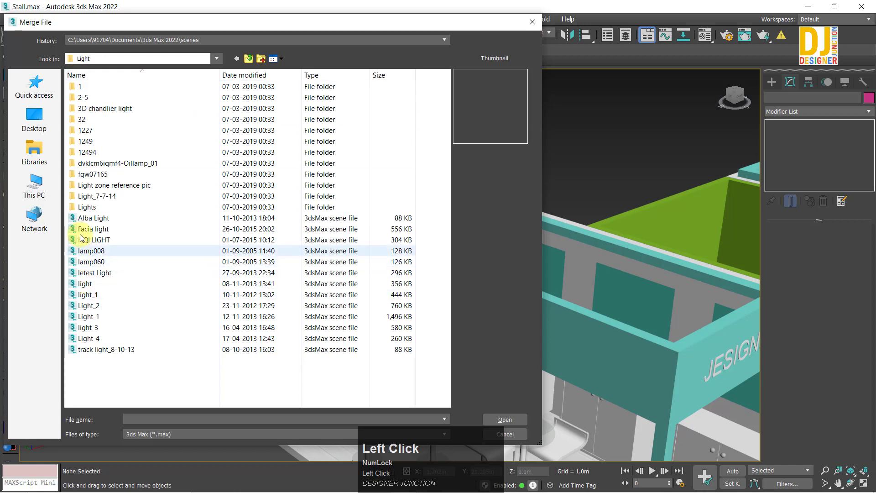
Preview the light model files in the folder to find one that suits the stall fascia.
{"action": "left_click", "coordinate": [78, 218]}
{"action": "left_click", "coordinate": [87, 350]}
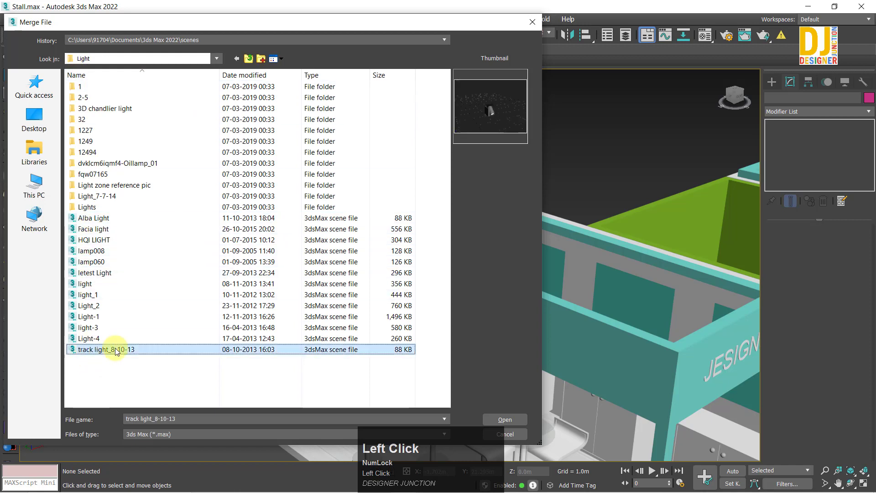
{"action": "left_click", "coordinate": [80, 338]}
{"action": "left_click", "coordinate": [86, 327]}
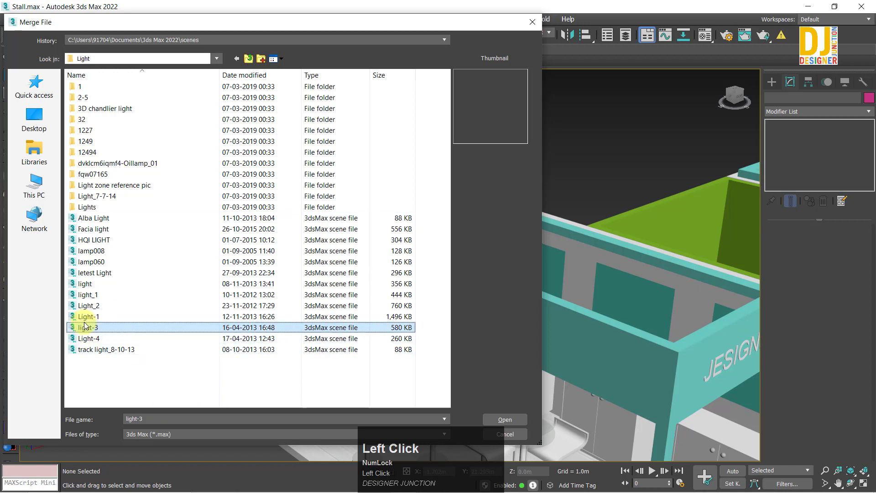
{"action": "left_click", "coordinate": [86, 317]}
{"action": "left_click", "coordinate": [88, 305]}
{"action": "left_click", "coordinate": [86, 283]}
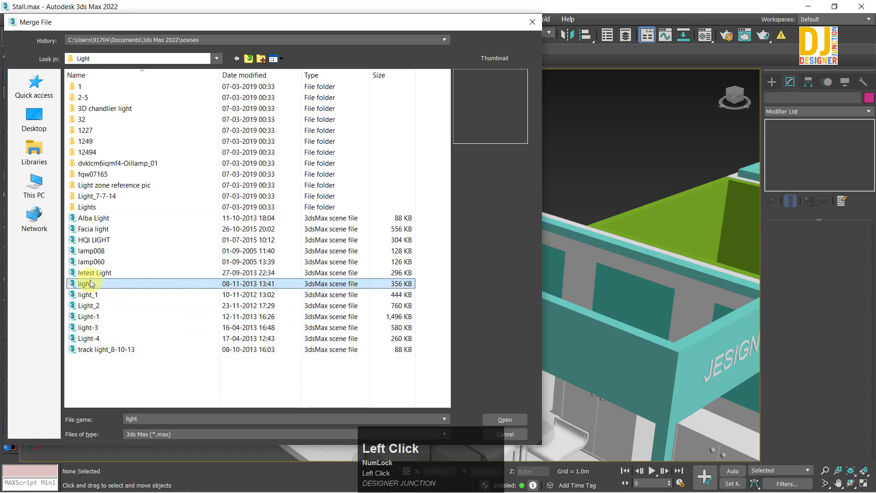
{"action": "left_click", "coordinate": [190, 273]}
{"action": "left_click", "coordinate": [96, 261]}
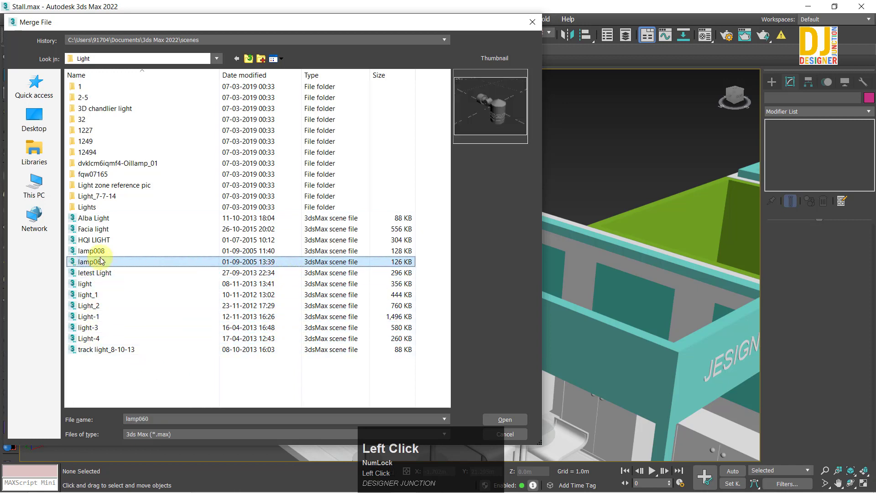
{"action": "left_click", "coordinate": [99, 250]}
{"action": "left_click", "coordinate": [102, 239]}
{"action": "left_click", "coordinate": [106, 219]}
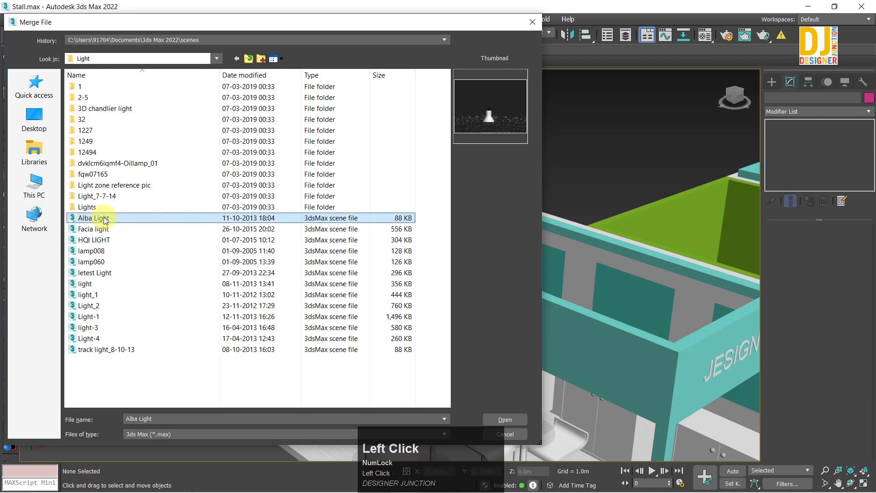
{"action": "left_click", "coordinate": [116, 230]}
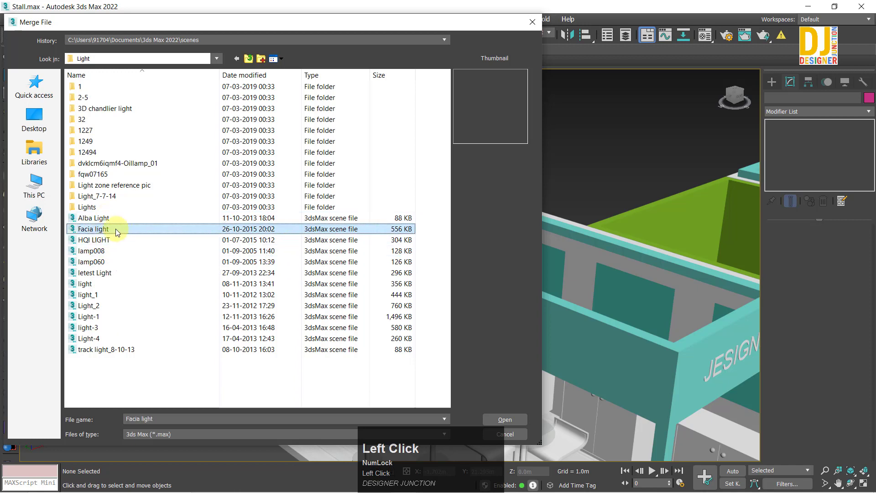
{"action": "left_click", "coordinate": [94, 240]}
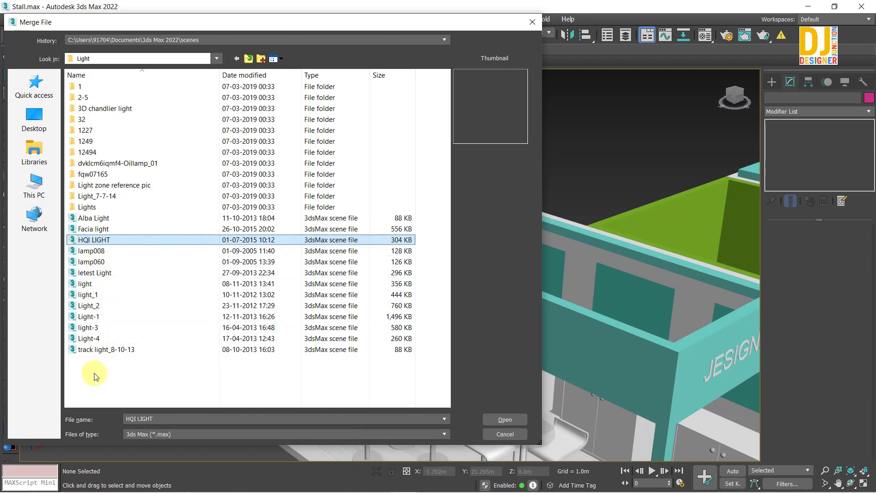
{"action": "left_click", "coordinate": [99, 242]}
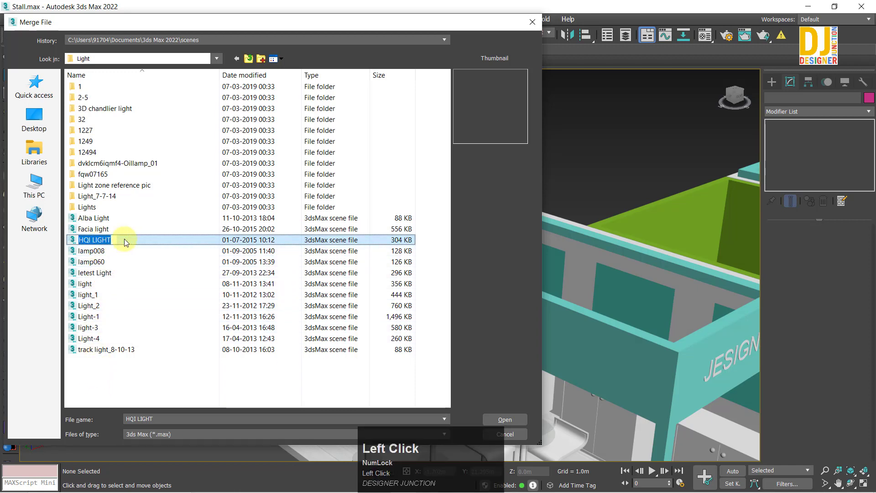
Merge the light group from the Facia light file into the scene and dismiss the Scene Converter.
{"action": "left_click", "coordinate": [100, 230]}
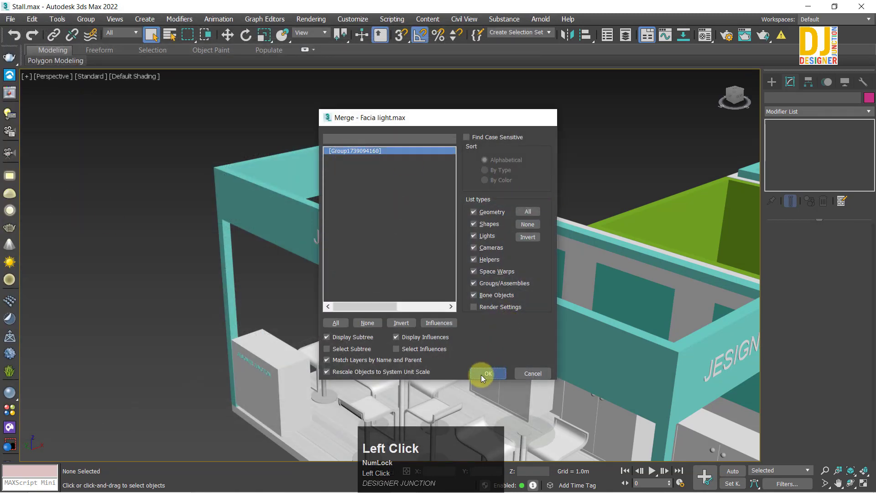
{"action": "left_click", "coordinate": [481, 374]}
{"action": "left_click", "coordinate": [478, 274]}
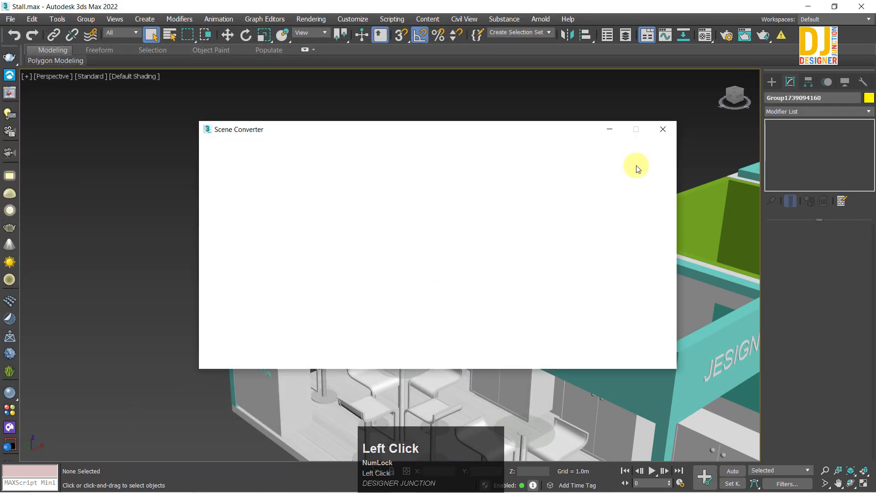
{"action": "left_click", "coordinate": [662, 133]}
Move the merged light to the middle stall's front fascia, at about X 1.13 m.
{"action": "key", "text": "z"}
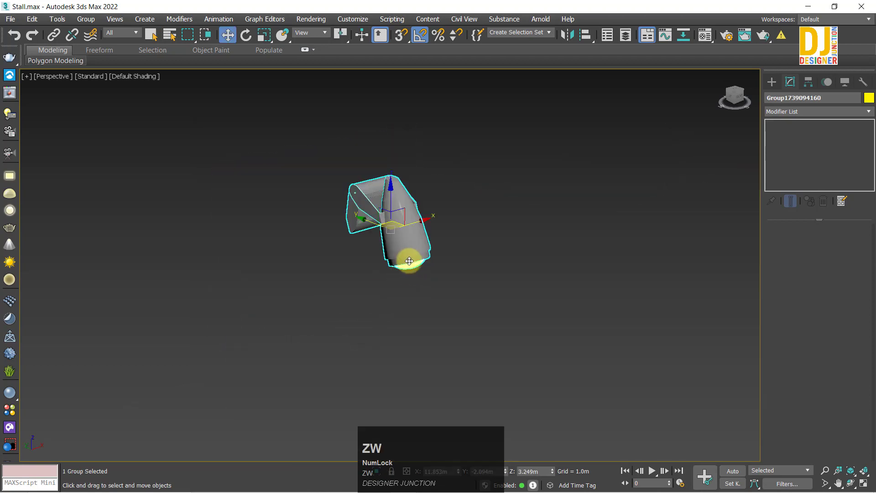
{"action": "scroll", "coordinate": [409, 261], "scroll_direction": "down", "scroll_amount": 4}
{"action": "middle_click_drag", "start_coordinate": [401, 259], "coordinate": [482, 309], "text": "alt"}
{"action": "scroll", "coordinate": [368, 255], "scroll_direction": "down", "scroll_amount": 7}
{"action": "left_click", "coordinate": [422, 280]}
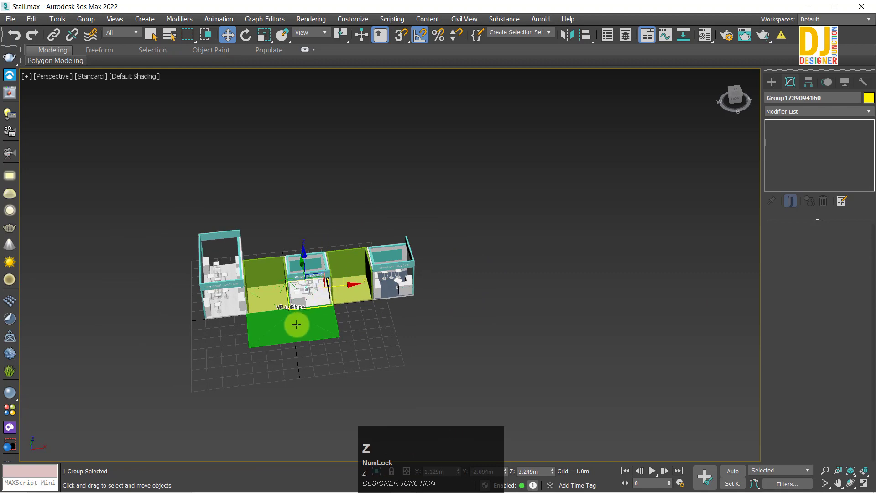
{"action": "key", "text": "z"}
{"action": "middle_click_drag", "start_coordinate": [297, 324], "coordinate": [345, 327], "text": "alt"}
{"action": "left_click_drag", "start_coordinate": [361, 245], "coordinate": [169, 214]}
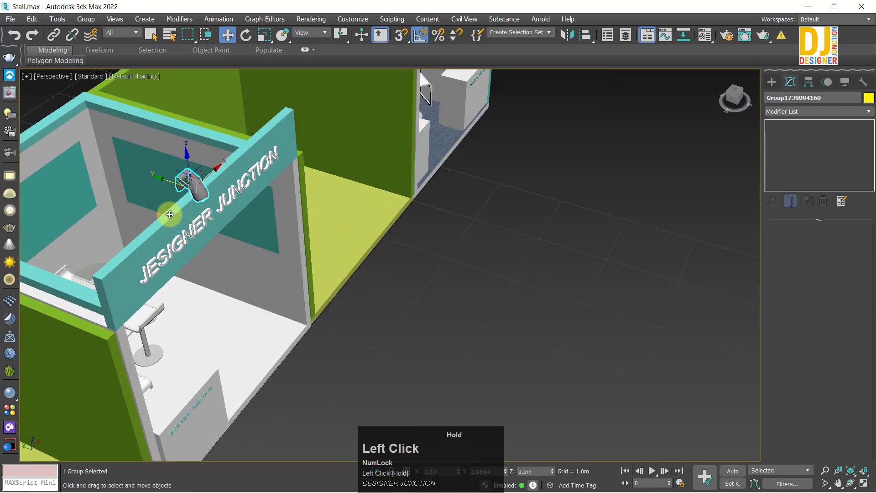
Unhide the Lights category to check the lights around the middle stall, and hide it again.
{"action": "left_click", "coordinate": [831, 85]}
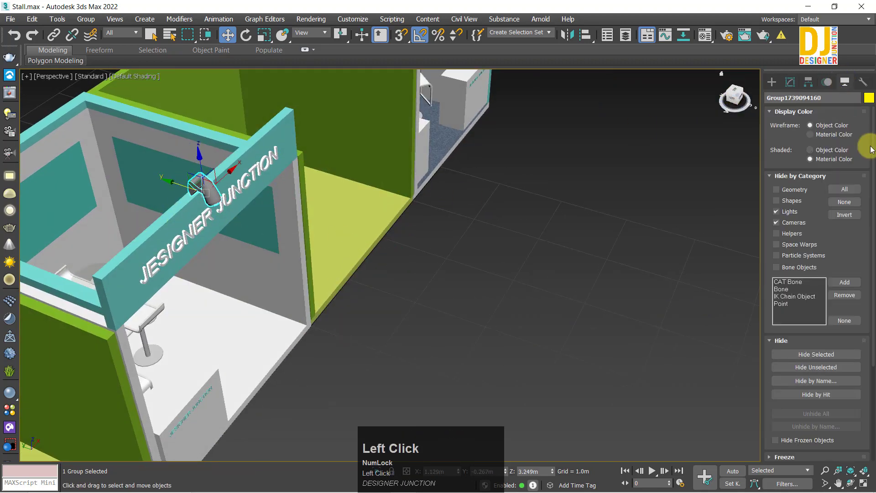
{"action": "left_click", "coordinate": [776, 212]}
{"action": "middle_click_drag", "start_coordinate": [244, 242], "coordinate": [682, 100], "text": "alt"}
{"action": "left_click", "coordinate": [790, 81]}
{"action": "left_click", "coordinate": [771, 82]}
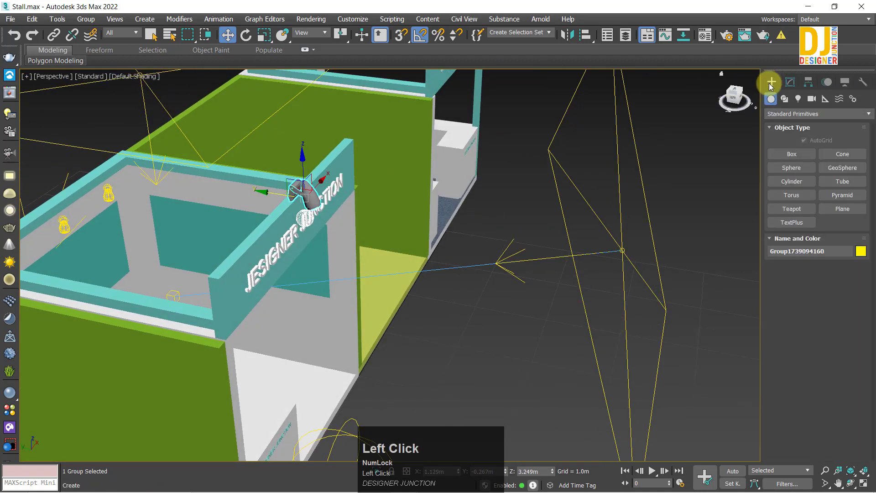
{"action": "middle_click_drag", "start_coordinate": [388, 242], "coordinate": [296, 216], "text": "alt"}
{"action": "left_click", "coordinate": [845, 82]}
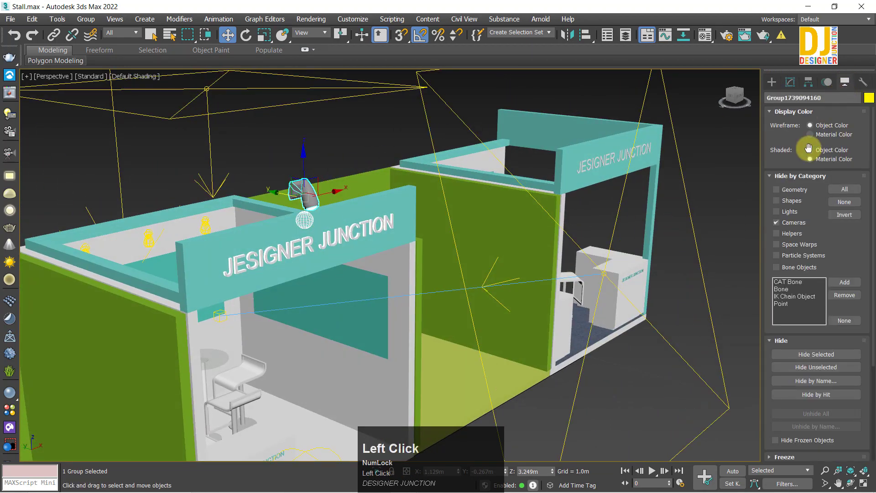
{"action": "left_click", "coordinate": [776, 211]}
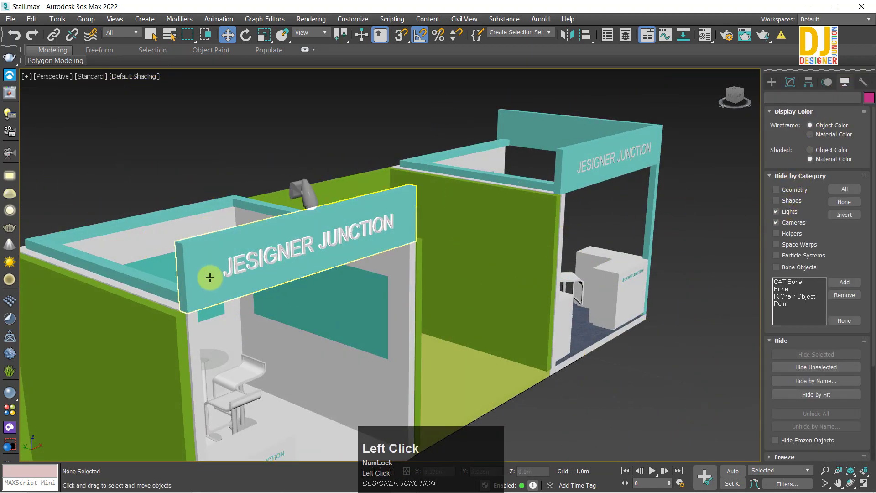
In the front view, move the light to the fascia's top edge near its left end, at about X 0.34 m and Z 3.03 m.
{"action": "middle_click_drag", "start_coordinate": [209, 275], "coordinate": [477, 178], "text": "alt"}
{"action": "key", "text": "f"}
{"action": "key", "text": "z"}
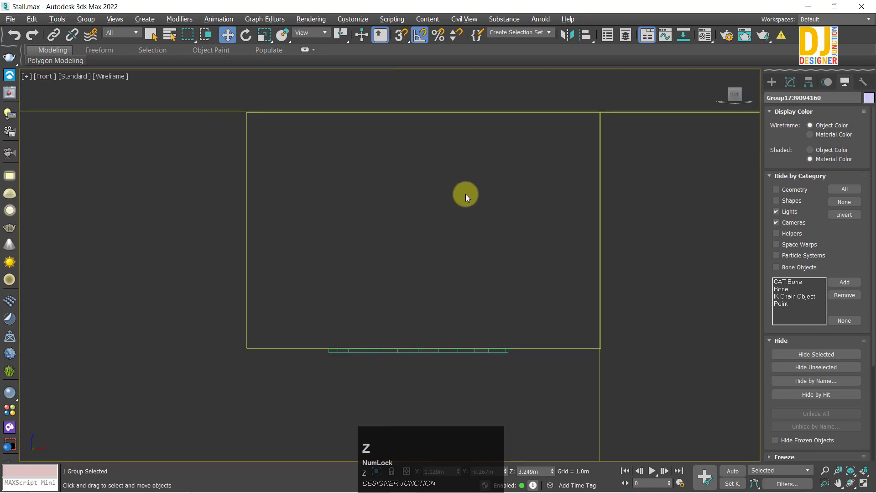
{"action": "scroll", "coordinate": [469, 183], "scroll_direction": "up", "scroll_amount": 5}
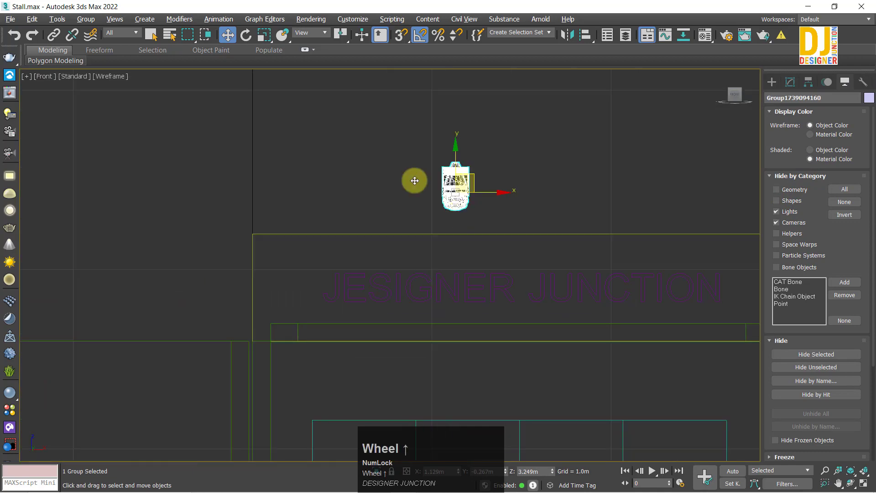
{"action": "left_click_drag", "start_coordinate": [471, 174], "coordinate": [348, 209]}
{"action": "scroll", "coordinate": [320, 227], "scroll_direction": "up", "scroll_amount": 5}
{"action": "middle_click_drag", "start_coordinate": [320, 228], "coordinate": [338, 232]}
{"action": "left_click_drag", "start_coordinate": [404, 209], "coordinate": [339, 228]}
{"action": "key", "text": "alt+w"}
{"action": "key", "text": "alt+w"}
{"action": "key", "text": "z"}
Adjust the light's depth in the perspective view so it sits against the top of the middle stall's fascia.
{"action": "middle_click_drag", "start_coordinate": [588, 405], "coordinate": [420, 345], "text": "alt"}
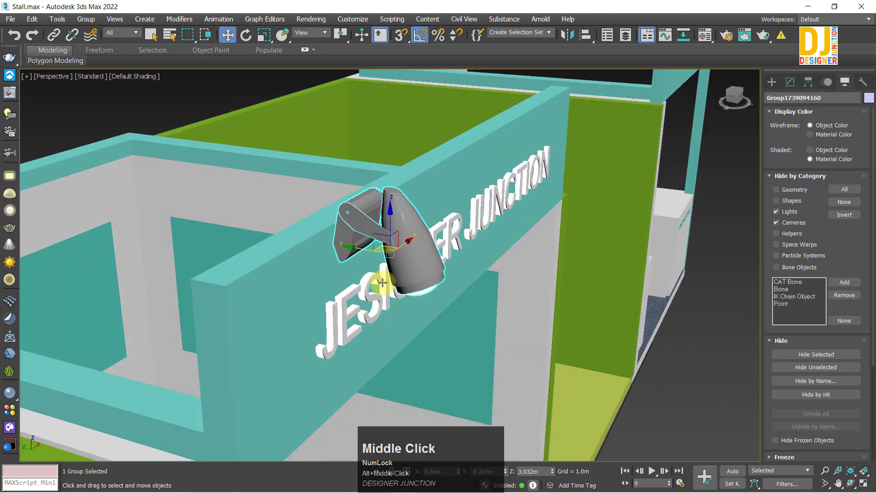
{"action": "middle_click_drag", "start_coordinate": [383, 282], "coordinate": [365, 256], "text": "alt"}
{"action": "left_click_drag", "start_coordinate": [347, 250], "coordinate": [283, 255]}
{"action": "middle_click_drag", "start_coordinate": [368, 341], "coordinate": [265, 340], "text": "alt"}
{"action": "key", "text": "z"}
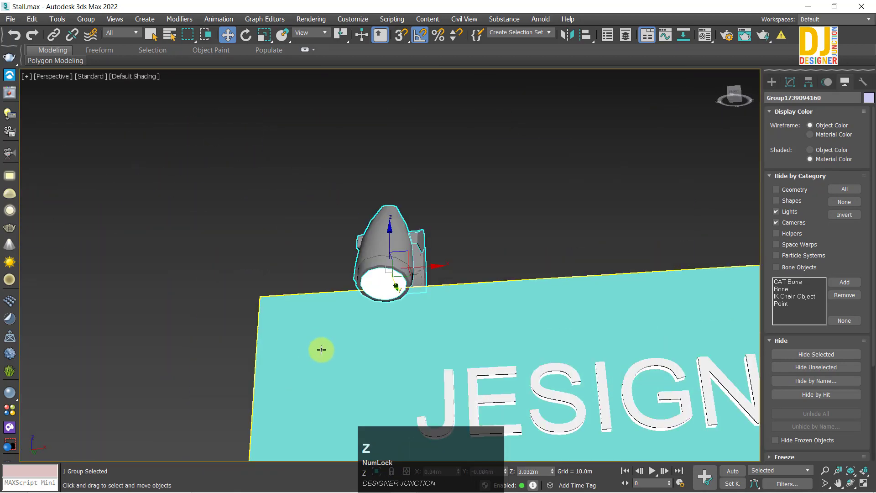
{"action": "middle_click_drag", "start_coordinate": [321, 349], "coordinate": [101, 232]}
{"action": "scroll", "coordinate": [227, 293], "scroll_direction": "down", "scroll_amount": 3}
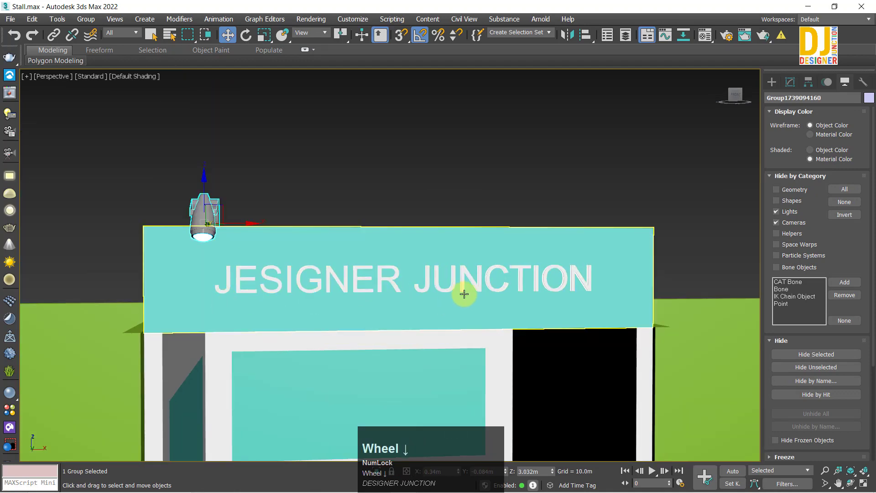
Move the light farther along the middle stall's fascia, to about X 0.61 m.
{"action": "middle_click_drag", "start_coordinate": [464, 294], "coordinate": [361, 271], "text": "alt"}
{"action": "key", "text": "z"}
{"action": "middle_click_drag", "start_coordinate": [362, 271], "coordinate": [201, 182]}
{"action": "scroll", "coordinate": [210, 207], "scroll_direction": "down", "scroll_amount": 2}
{"action": "left_click_drag", "start_coordinate": [185, 172], "coordinate": [278, 196]}
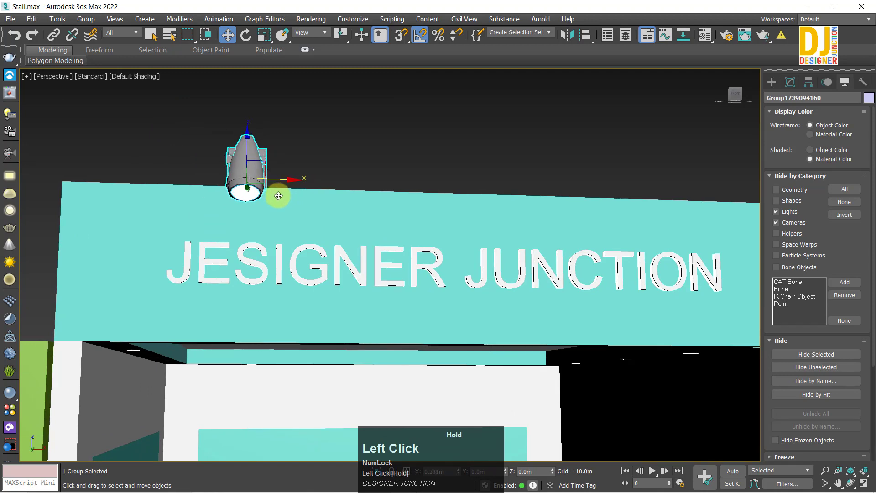
Clone the light along the fascia as two copies spaced about 0.9 m apart.
{"action": "scroll", "coordinate": [278, 196], "scroll_direction": "down", "scroll_amount": 4}
{"action": "middle_click_drag", "start_coordinate": [269, 231], "coordinate": [288, 203], "text": "alt"}
{"action": "left_click_drag", "start_coordinate": [293, 192], "coordinate": [392, 196]}
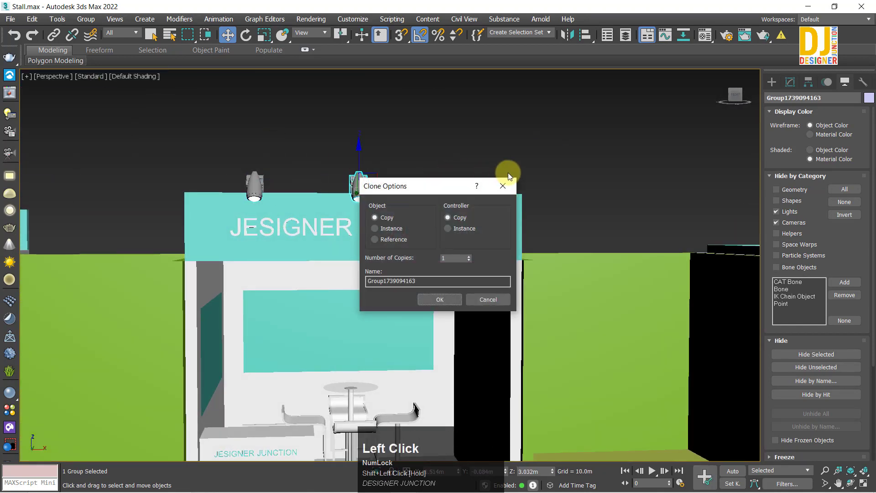
{"action": "left_click", "coordinate": [468, 258]}
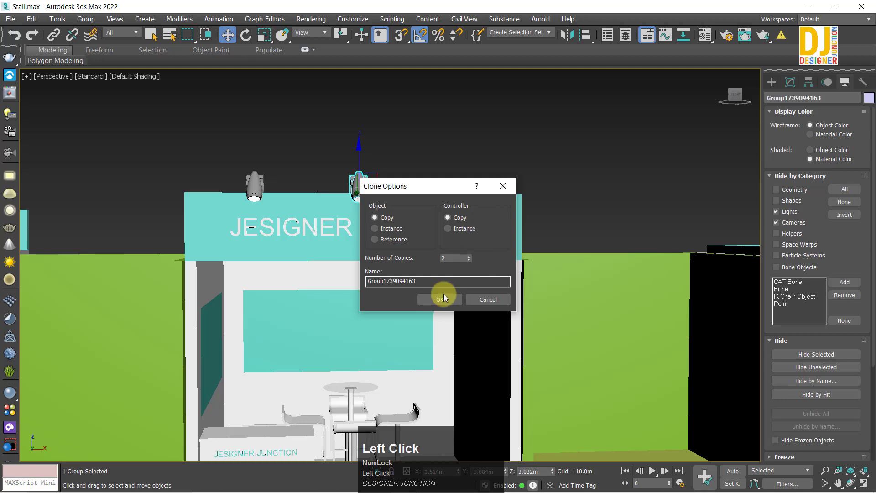
{"action": "left_click", "coordinate": [438, 295]}
{"action": "middle_click_drag", "start_coordinate": [435, 293], "coordinate": [424, 277], "text": "alt"}
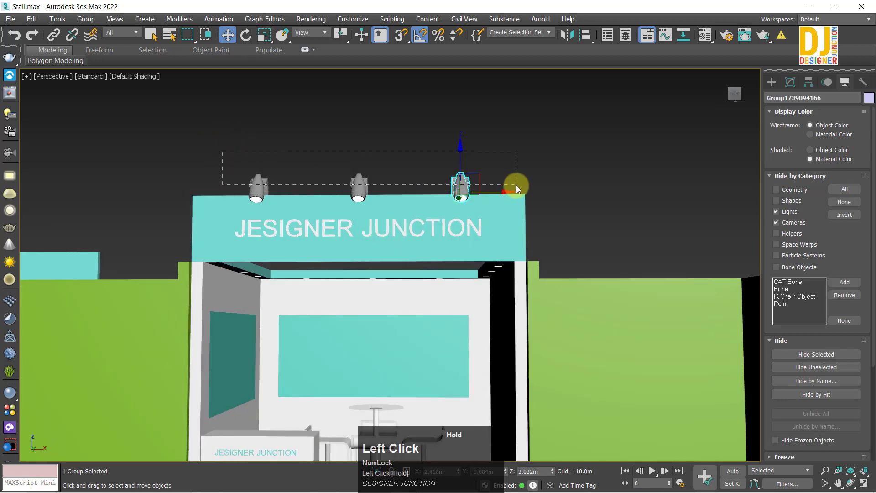
Select the three facia lights together to check their placement over the signage, and deselect them.
{"action": "left_click_drag", "start_coordinate": [516, 186], "coordinate": [516, 186]}
{"action": "middle_click_drag", "start_coordinate": [390, 192], "coordinate": [399, 196], "text": "alt"}
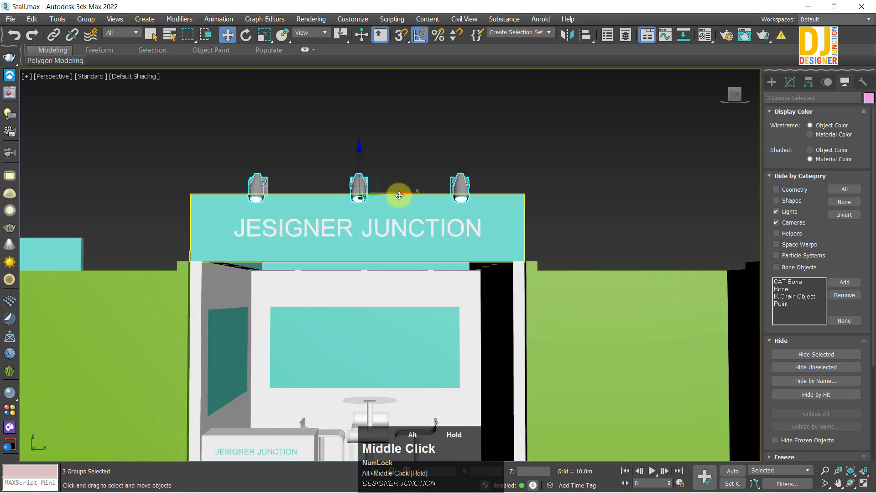
{"action": "left_click_drag", "start_coordinate": [397, 193], "coordinate": [398, 193]}
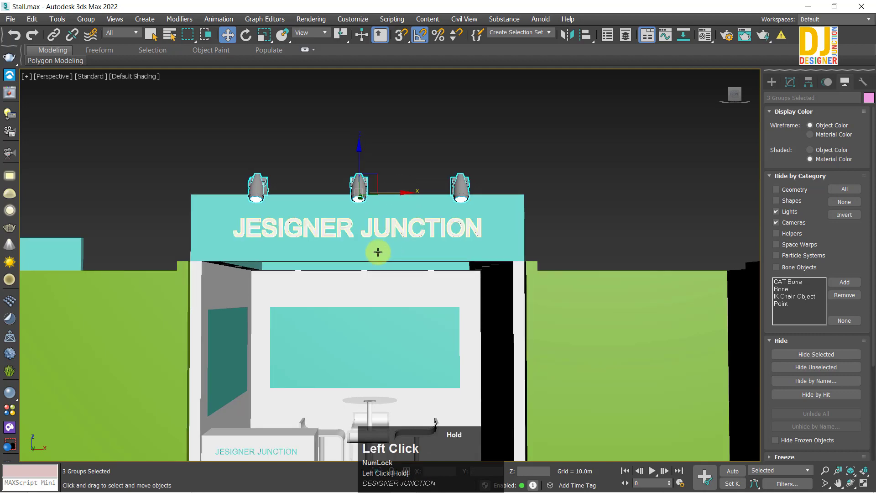
{"action": "left_click", "coordinate": [582, 194]}
Examine the sign text and the three lights on the middle stall's fascia from above and from a distance.
{"action": "middle_click_drag", "start_coordinate": [402, 322], "coordinate": [622, 454], "text": "alt"}
{"action": "left_click", "coordinate": [602, 393]}
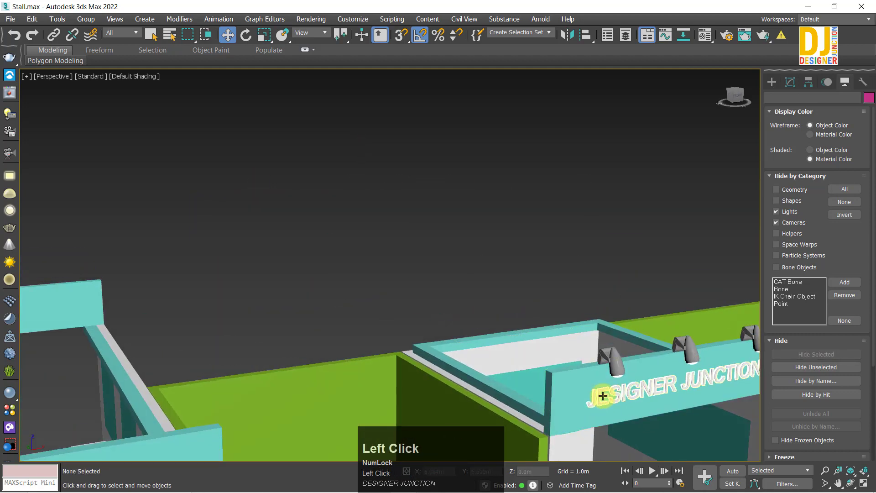
{"action": "key", "text": "z"}
{"action": "middle_click_drag", "start_coordinate": [440, 339], "coordinate": [268, 250], "text": "alt"}
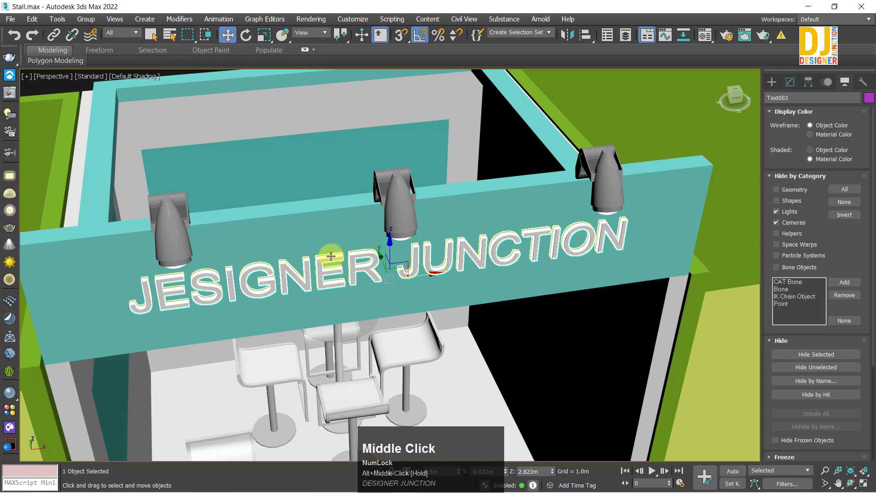
{"action": "scroll", "coordinate": [400, 263], "scroll_direction": "down", "scroll_amount": 5}
{"action": "middle_click_drag", "start_coordinate": [375, 178], "coordinate": [471, 170]}
{"action": "left_click", "coordinate": [429, 127]}
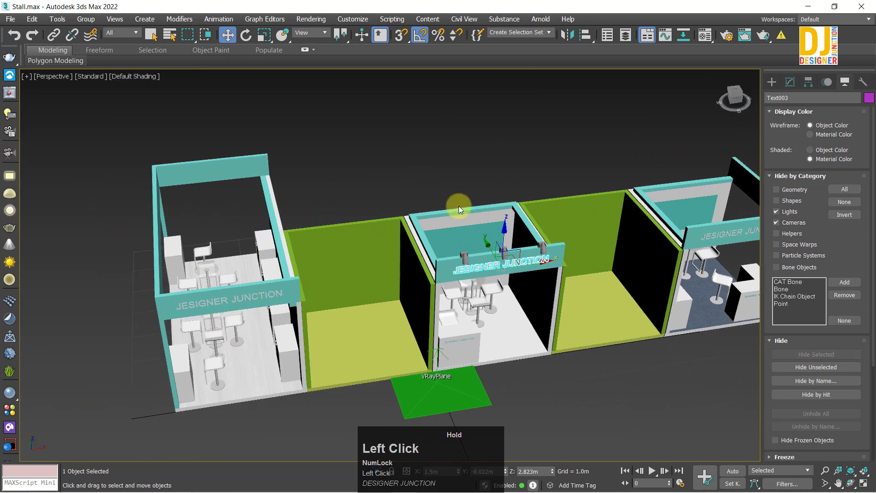
{"action": "scroll", "coordinate": [496, 259], "scroll_direction": "up", "scroll_amount": 4}
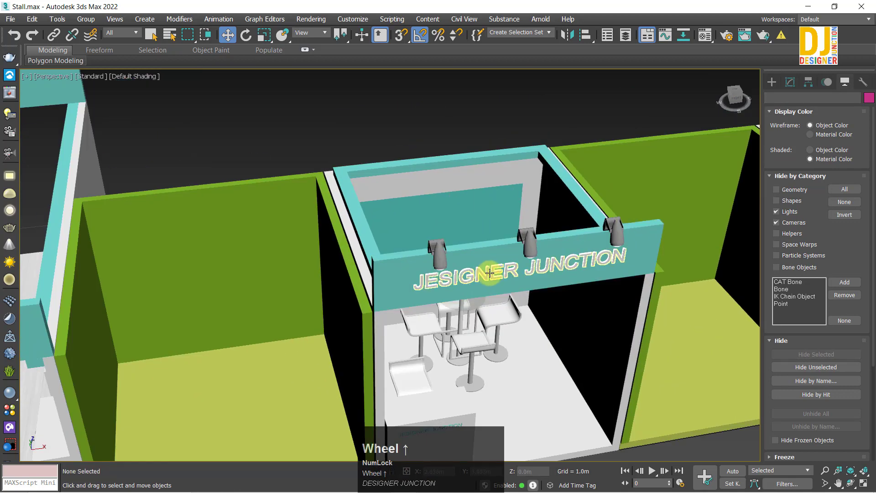
Check the box parameters of the middle stall's fascia panel and the extrusion settings of its sign text.
{"action": "left_click", "coordinate": [489, 273]}
{"action": "middle_click_drag", "start_coordinate": [489, 274], "coordinate": [461, 277], "text": "alt"}
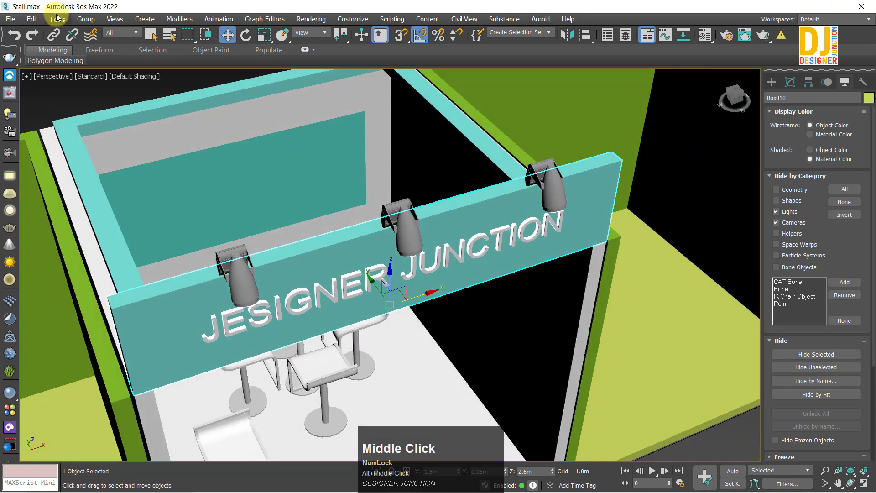
{"action": "left_click", "coordinate": [87, 22]}
{"action": "left_click", "coordinate": [694, 4]}
{"action": "left_click", "coordinate": [789, 82]}
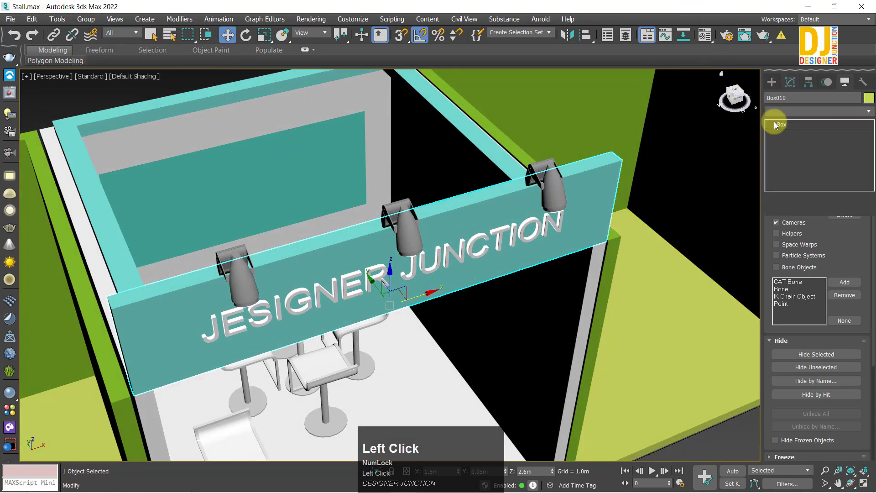
{"action": "left_click", "coordinate": [776, 124]}
{"action": "middle_click_drag", "start_coordinate": [390, 270], "coordinate": [413, 256]}
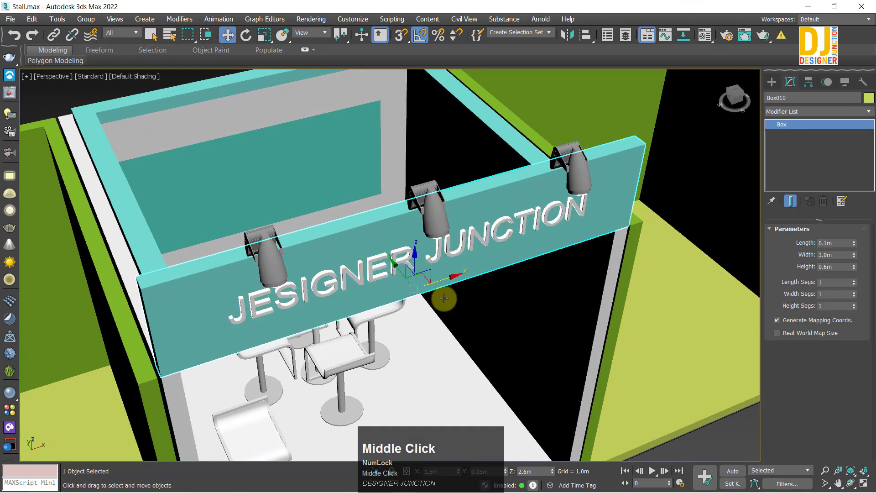
{"action": "left_click", "coordinate": [377, 267]}
{"action": "middle_click_drag", "start_coordinate": [385, 286], "coordinate": [871, 238], "text": "alt"}
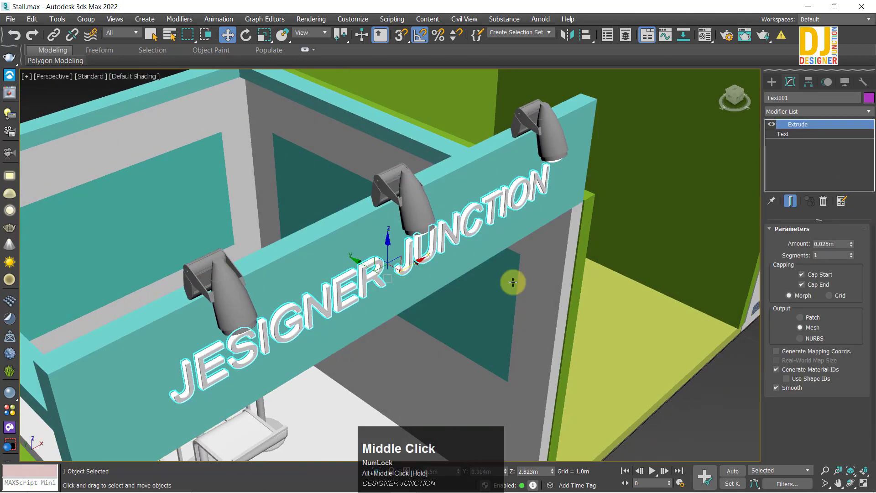
{"action": "left_click", "coordinate": [746, 432]}
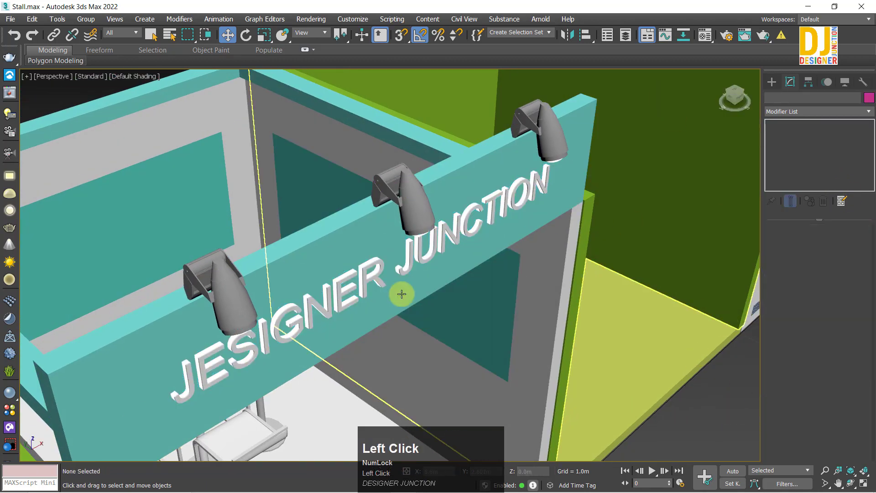
Assign the white Material #19 to both overlapping JESIGNER JUNCTION texts on the middle stall's fascia.
{"action": "left_click", "coordinate": [306, 313]}
{"action": "key", "text": "m"}
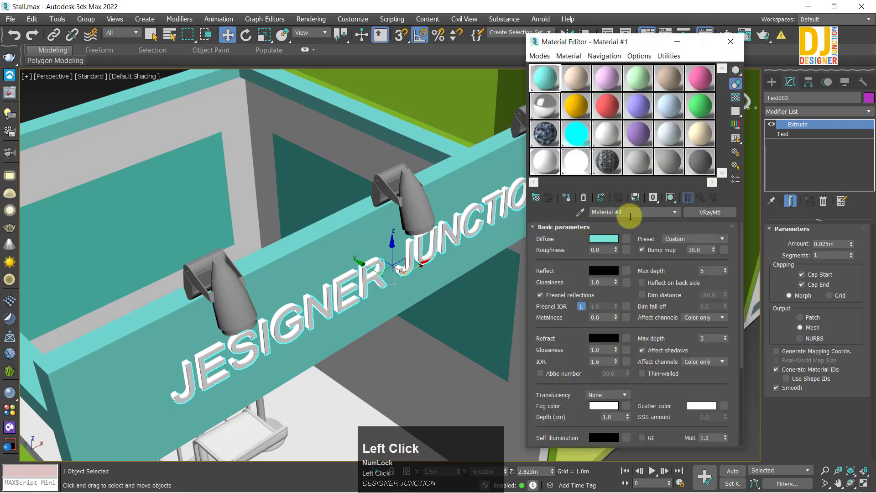
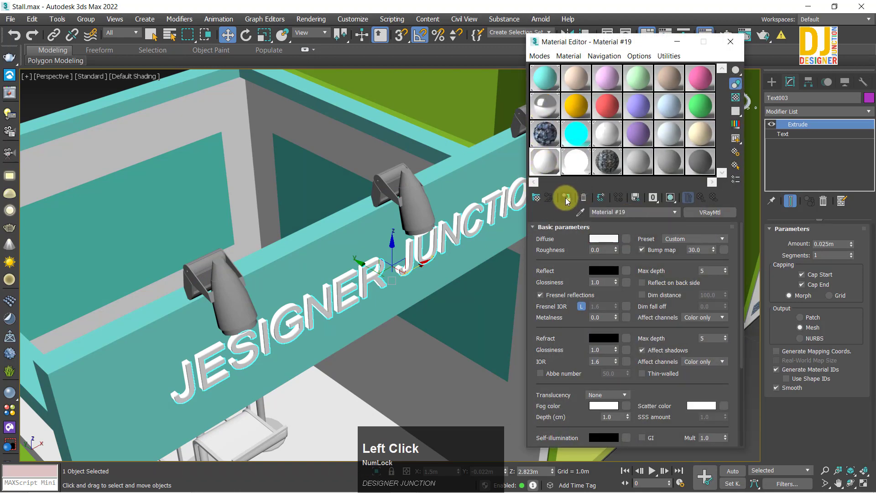
{"action": "left_click_drag", "start_coordinate": [367, 264], "coordinate": [415, 303]}
{"action": "key", "text": "ctrl+z"}
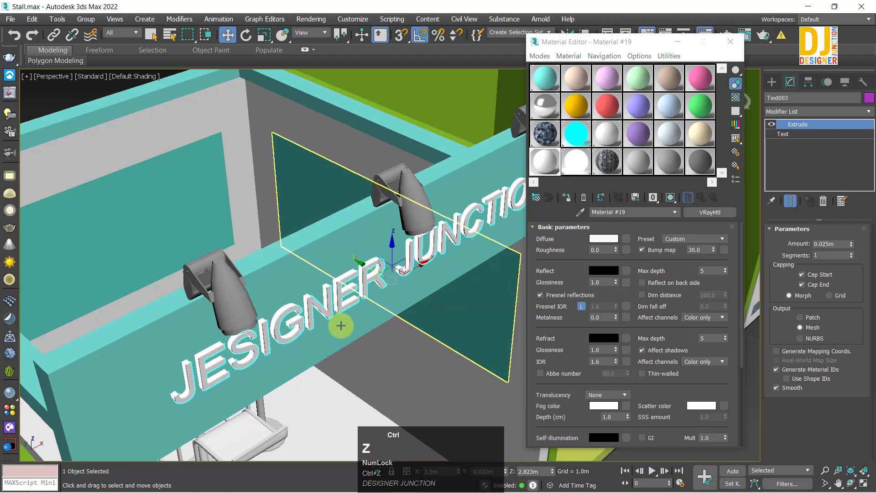
{"action": "left_click", "coordinate": [185, 362]}
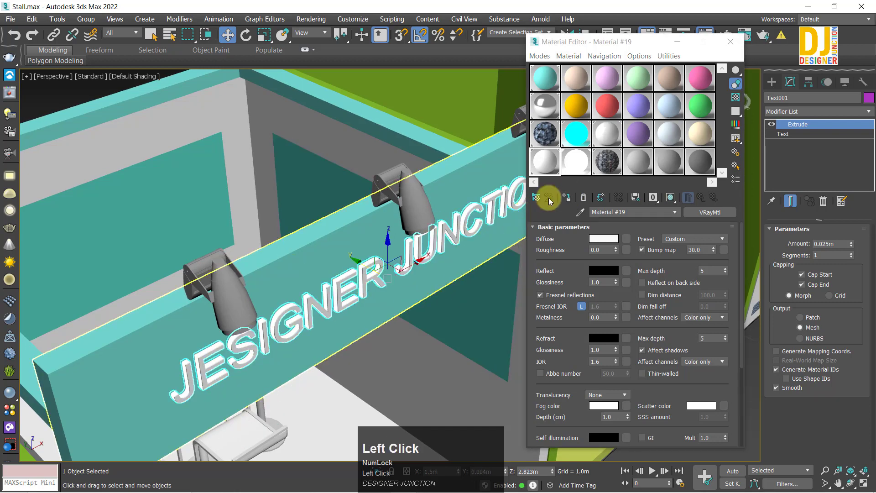
{"action": "left_click", "coordinate": [566, 197]}
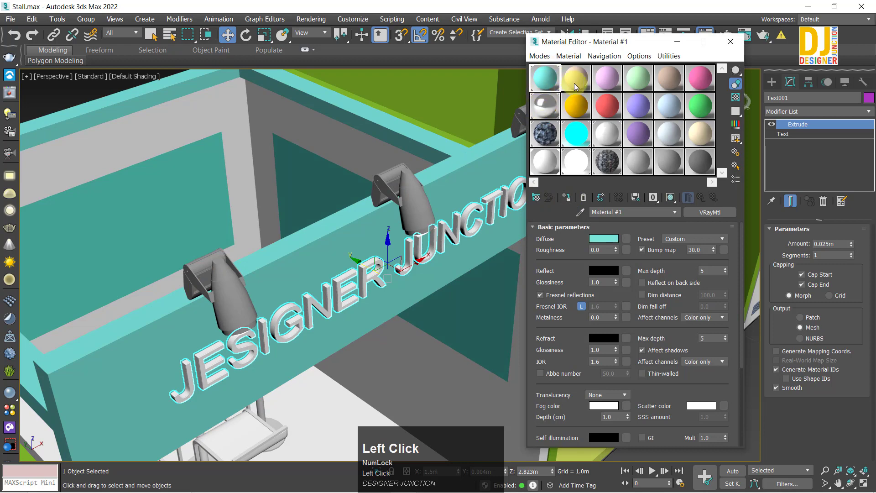
{"action": "left_click", "coordinate": [730, 41]}
{"action": "left_click", "coordinate": [254, 401]}
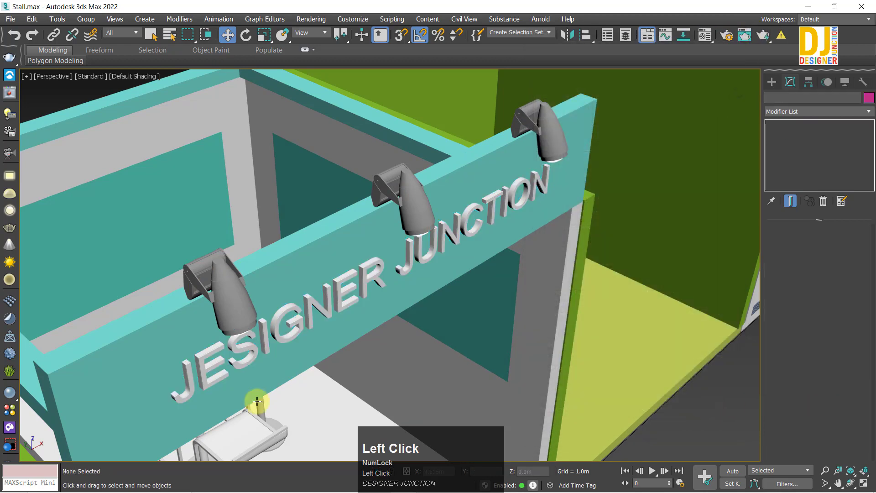
Open the left facia light's group and unhide the Lights category to select the photometric light inside it.
{"action": "middle_click_drag", "start_coordinate": [332, 318], "coordinate": [368, 254], "text": "alt"}
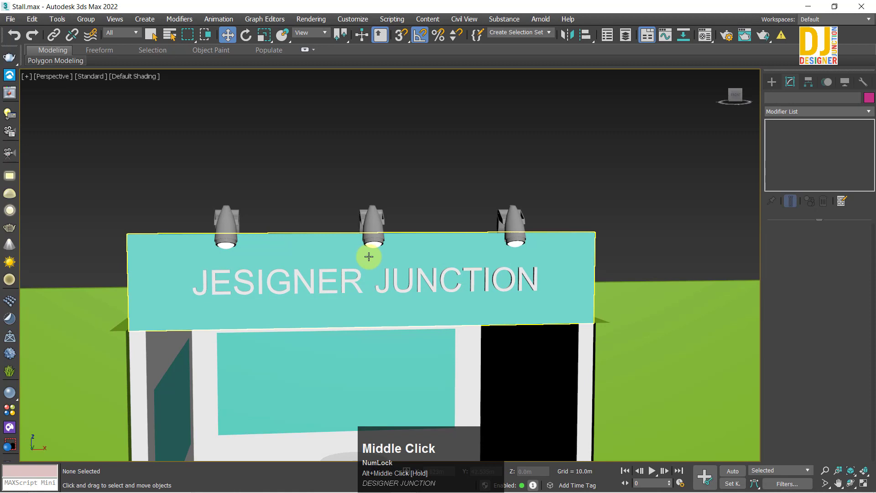
{"action": "left_click", "coordinate": [225, 223]}
{"action": "left_click", "coordinate": [99, 24]}
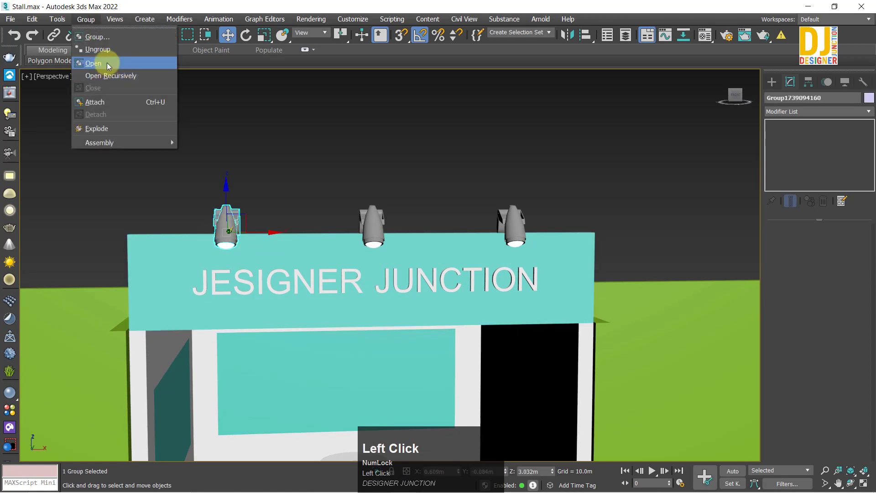
{"action": "left_click", "coordinate": [107, 63]}
{"action": "middle_click_drag", "start_coordinate": [235, 297], "coordinate": [246, 221], "text": "alt"}
{"action": "left_click", "coordinate": [134, 209]}
{"action": "key", "text": "z"}
{"action": "middle_click_drag", "start_coordinate": [369, 260], "coordinate": [320, 183]}
{"action": "left_click", "coordinate": [844, 82]}
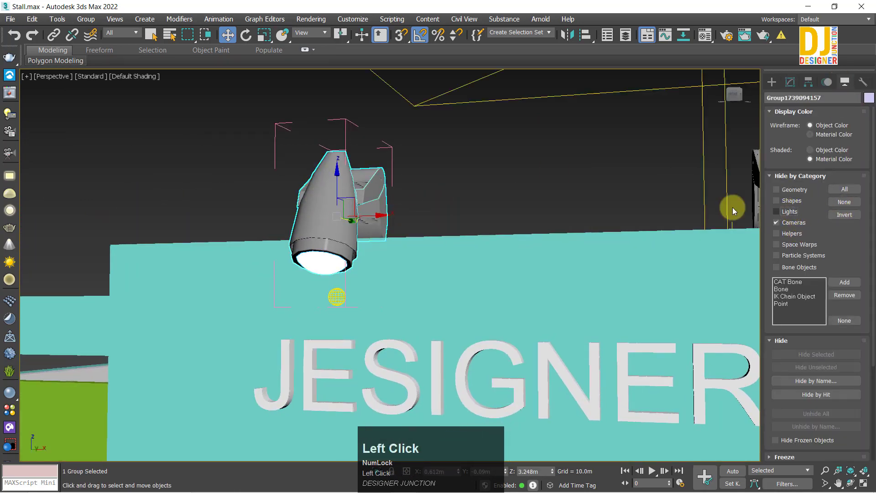
{"action": "middle_click_drag", "start_coordinate": [364, 293], "coordinate": [348, 298], "text": "alt"}
{"action": "left_click", "coordinate": [338, 296]}
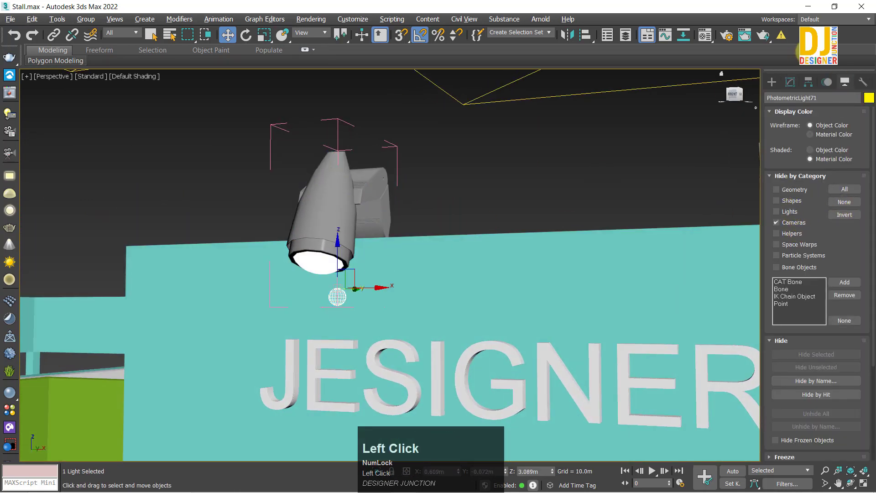
Load 16.ies from the ies folder inside NICE_IES as the selected light's photometric web file.
{"action": "left_click", "coordinate": [790, 90]}
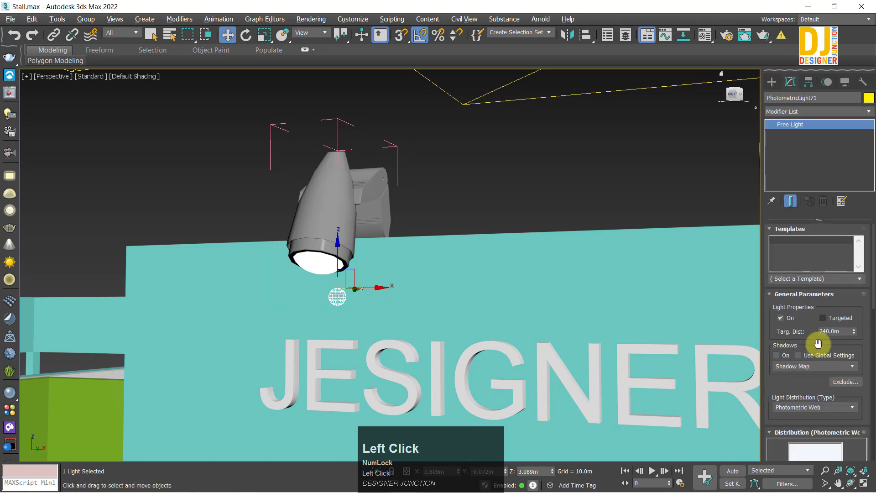
{"action": "left_click_drag", "start_coordinate": [804, 379], "coordinate": [802, 302]}
{"action": "left_click", "coordinate": [781, 279]}
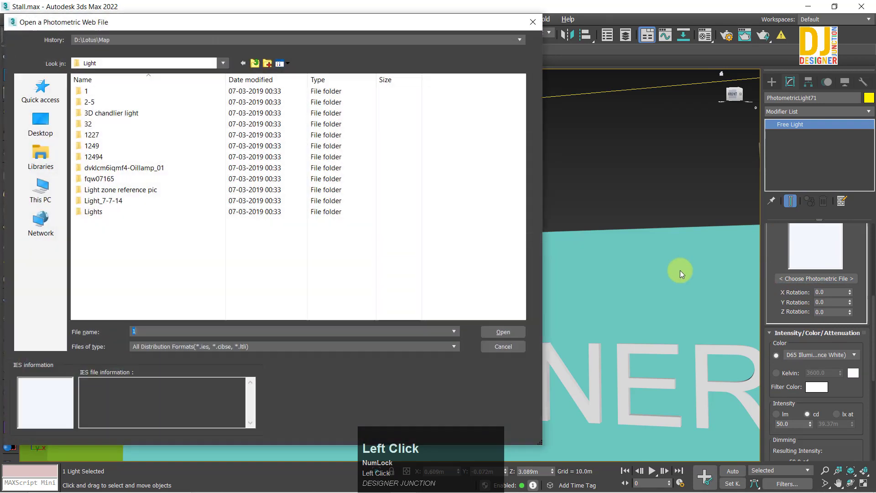
{"action": "left_click", "coordinate": [255, 64]}
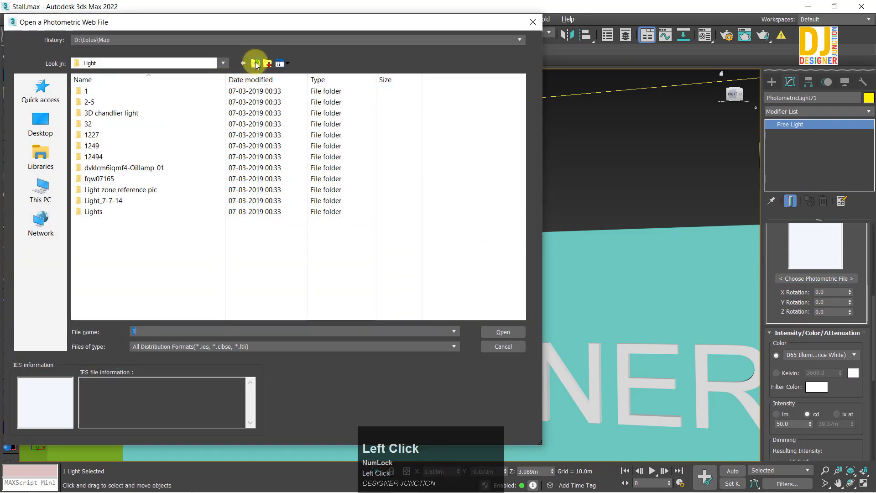
{"action": "left_click", "coordinate": [255, 65]}
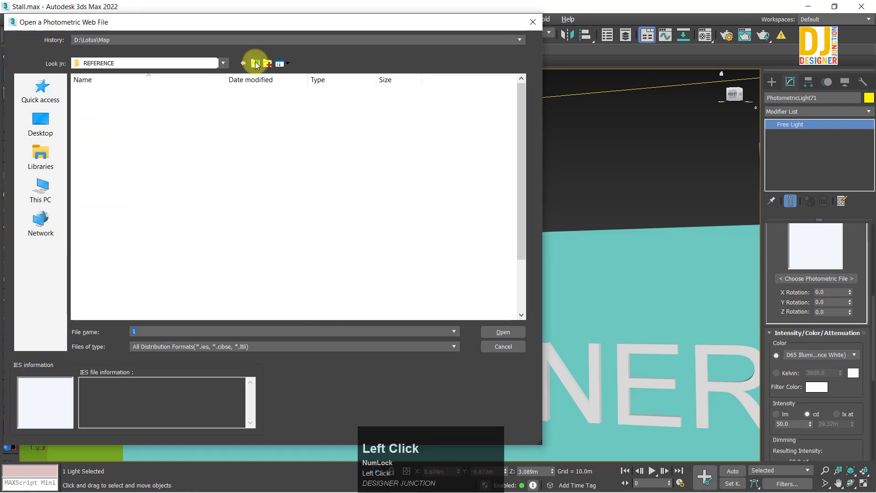
{"action": "left_click", "coordinate": [88, 191]}
{"action": "double_click", "coordinate": [88, 193]}
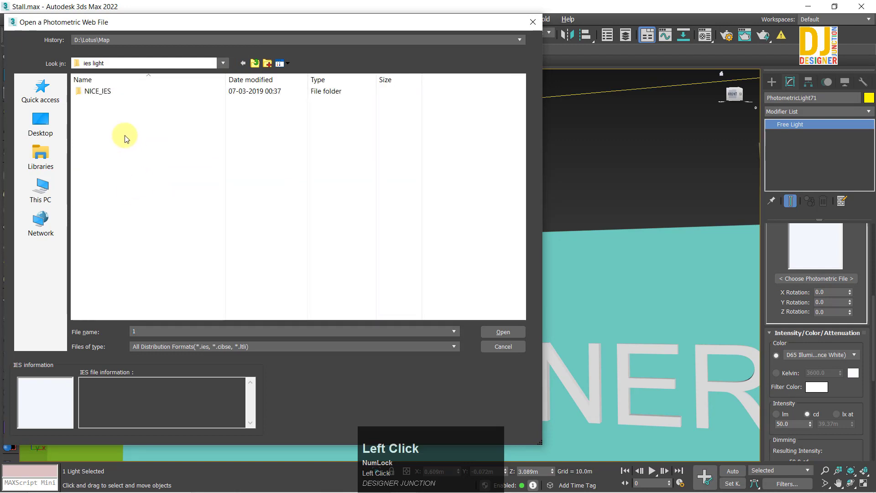
{"action": "double_click", "coordinate": [94, 92]}
{"action": "left_click", "coordinate": [94, 93]}
{"action": "double_click", "coordinate": [94, 91]}
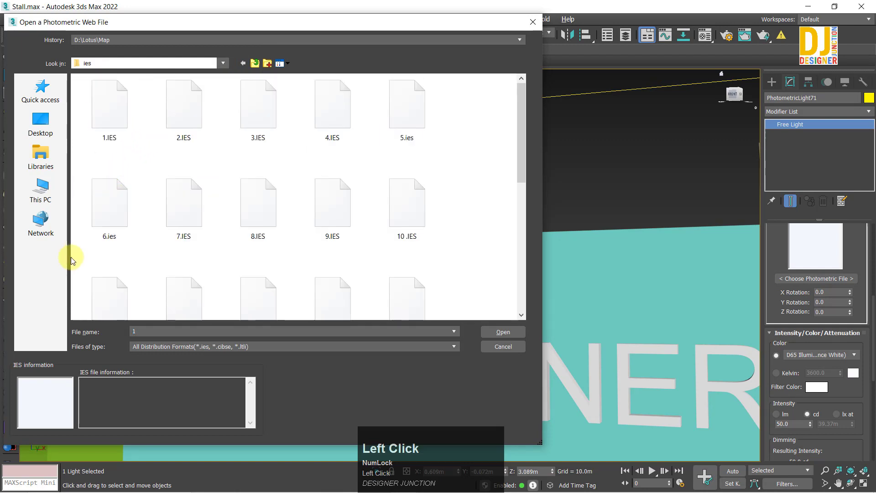
{"action": "scroll", "coordinate": [88, 268], "scroll_direction": "down", "scroll_amount": 3}
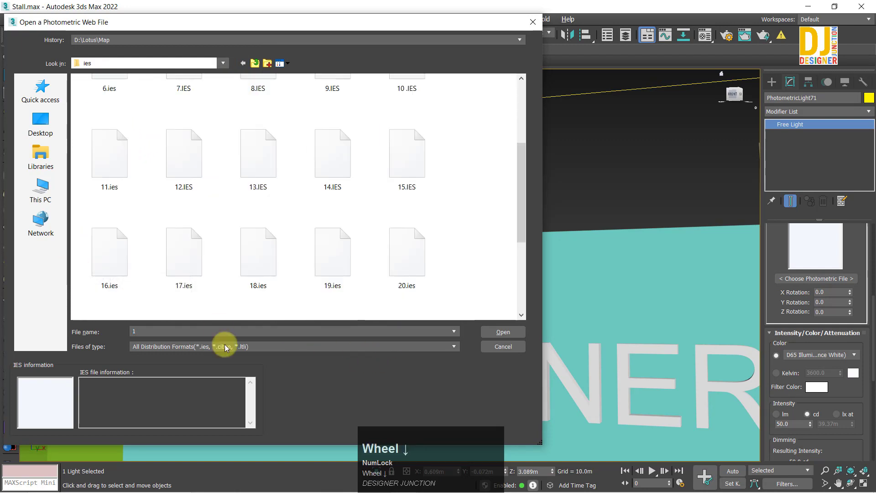
{"action": "left_click", "coordinate": [112, 251]}
{"action": "left_click", "coordinate": [503, 332]}
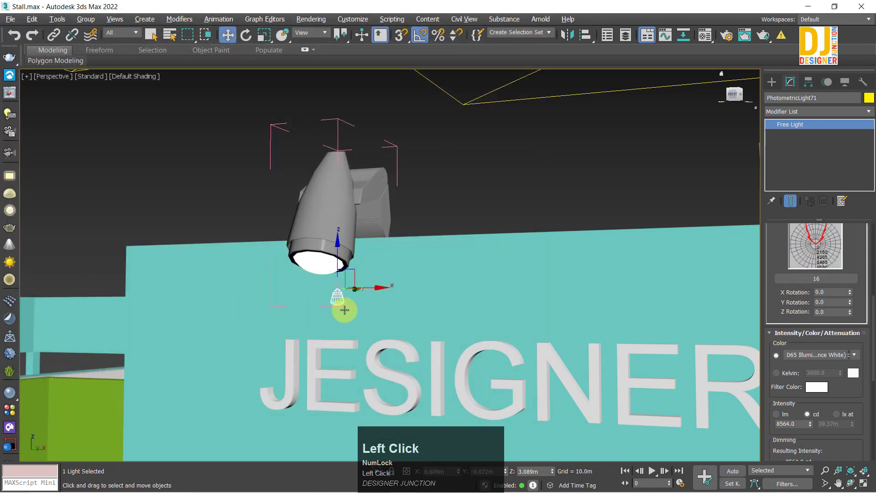
Delete the middle and right facia light groups above the middle stall's sign.
{"action": "scroll", "coordinate": [311, 274], "scroll_direction": "down", "scroll_amount": 5}
{"action": "middle_click_drag", "start_coordinate": [338, 280], "coordinate": [278, 251], "text": "alt"}
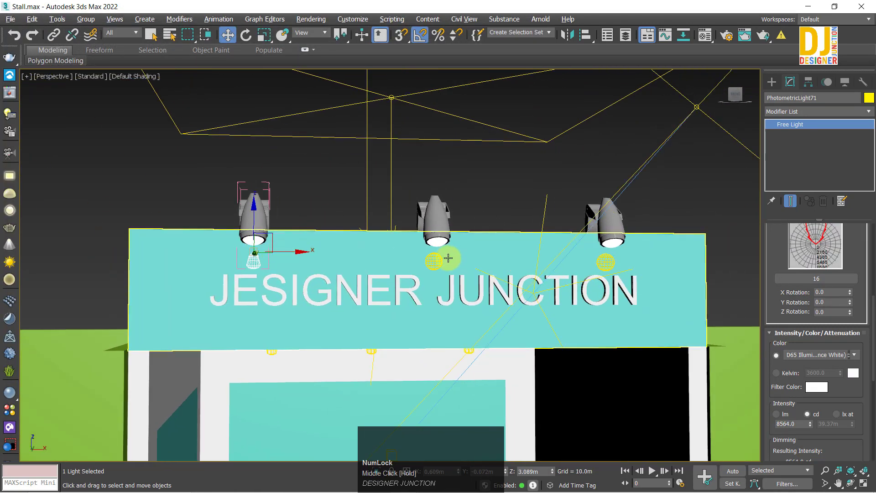
{"action": "left_click", "coordinate": [434, 231]}
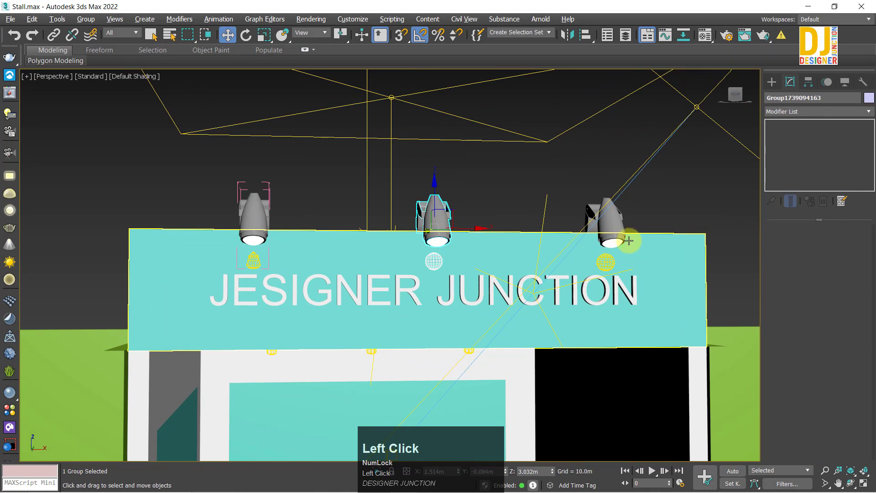
{"action": "key", "text": "Delete"}
{"action": "left_click", "coordinate": [607, 215]}
{"action": "key", "text": "Delete"}
Test-render the middle stall's fascia to check the remaining left spotlight's effect on the sign.
{"action": "left_click", "coordinate": [256, 222]}
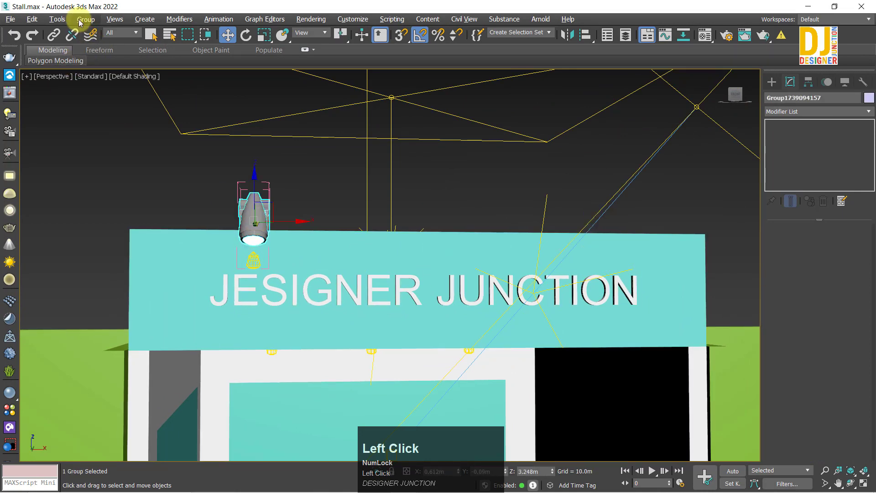
{"action": "scroll", "coordinate": [348, 239], "scroll_direction": "down", "scroll_amount": 2}
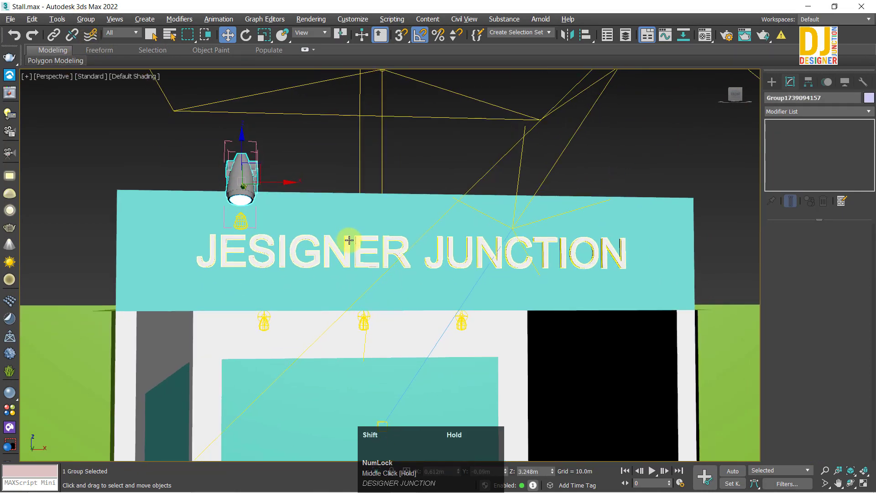
{"action": "key", "text": "shift+q"}
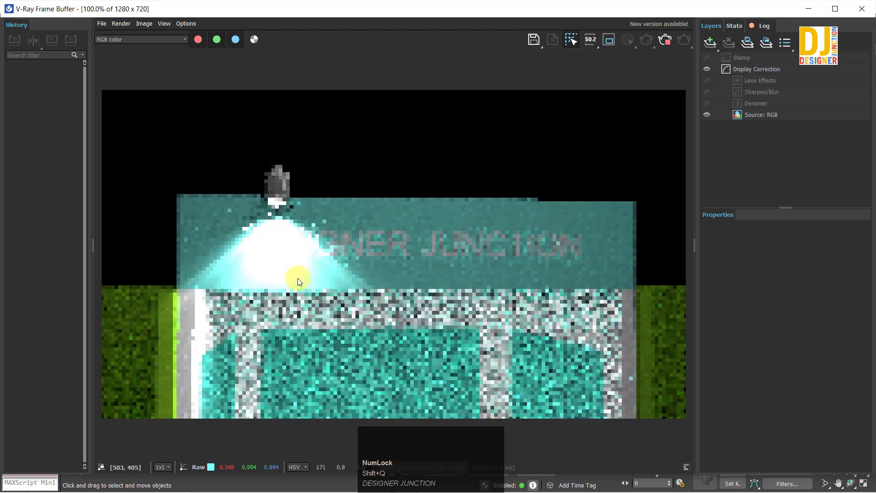
{"action": "left_click", "coordinate": [862, 9]}
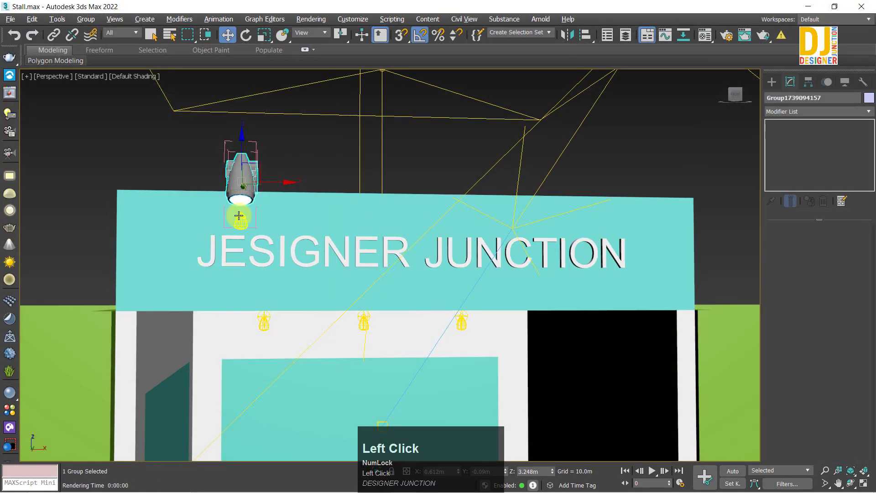
Enable dimming on the left spotlight's photometric light at 2% and test-render the fascia.
{"action": "left_click_drag", "start_coordinate": [781, 303], "coordinate": [801, 10]}
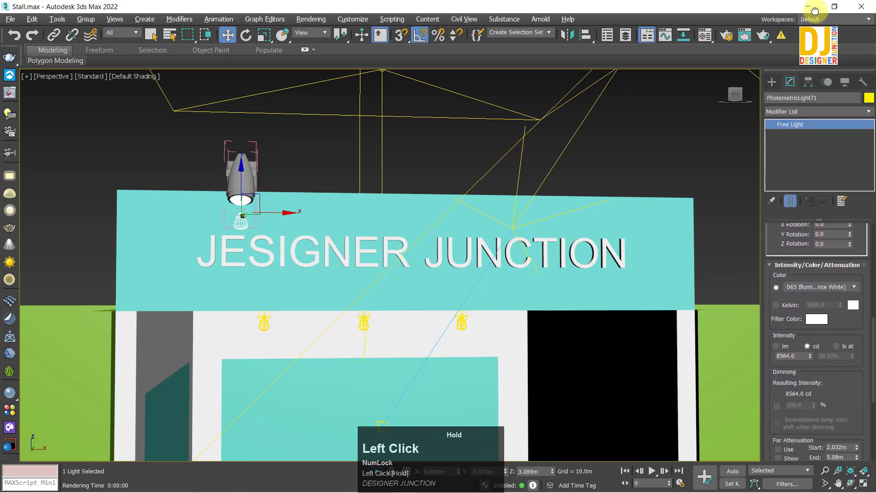
{"action": "left_click_drag", "start_coordinate": [834, 386], "coordinate": [809, 345]}
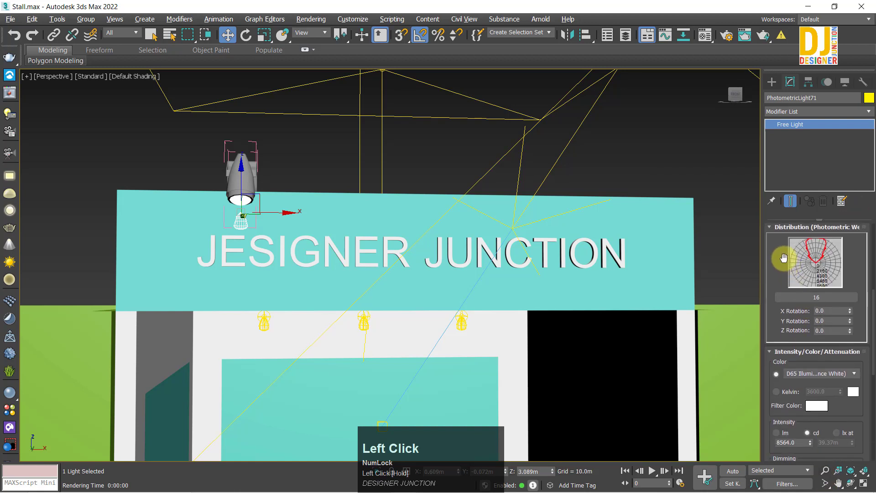
{"action": "left_click_drag", "start_coordinate": [783, 258], "coordinate": [787, 166]}
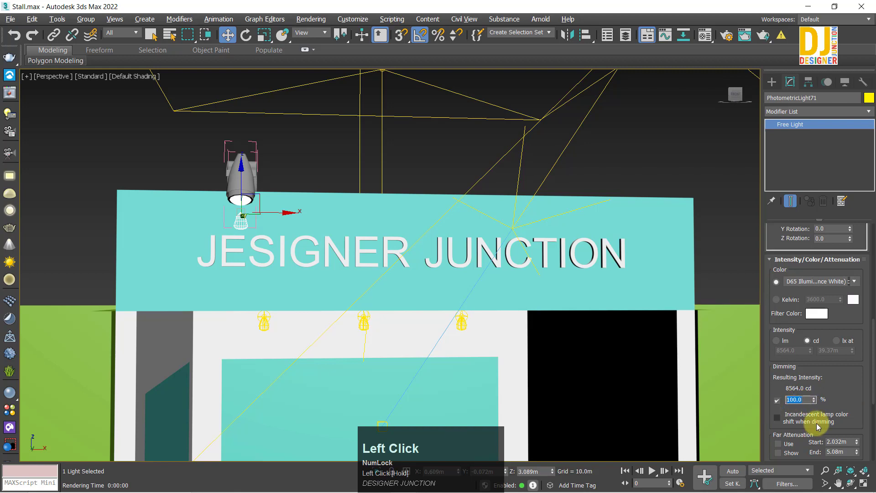
{"action": "type", "text": "0"}
{"action": "key", "text": "Return"}
{"action": "middle_click_drag", "start_coordinate": [407, 297], "coordinate": [416, 283]}
{"action": "key", "text": "shift+q"}
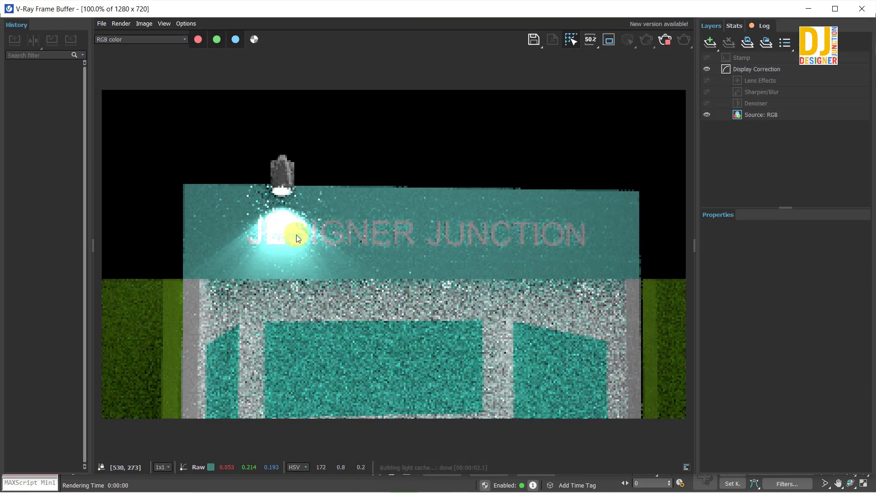
{"action": "left_click", "coordinate": [866, 15]}
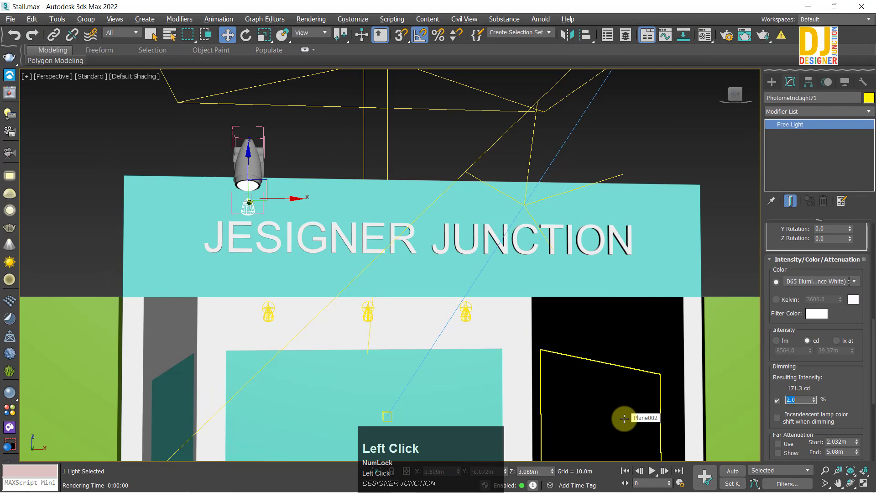
{"action": "left_click", "coordinate": [423, 171]}
{"action": "key", "text": "shift+q"}
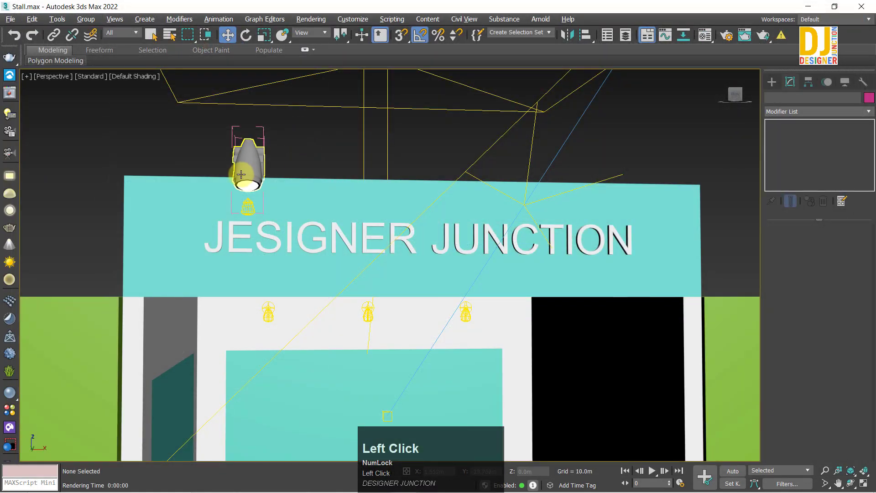
Close the left facia light's open group so the lamp and its photometric light move as one object.
{"action": "left_click", "coordinate": [241, 174]}
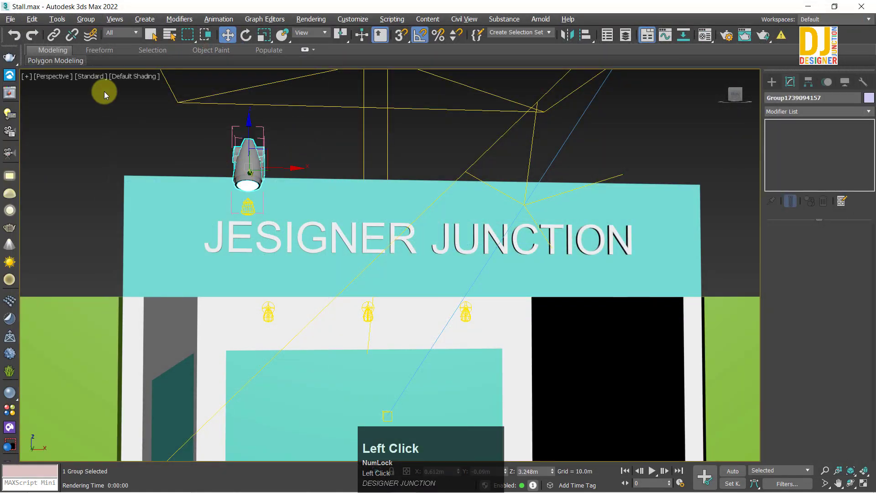
{"action": "left_click", "coordinate": [82, 17]}
{"action": "left_click", "coordinate": [125, 89]}
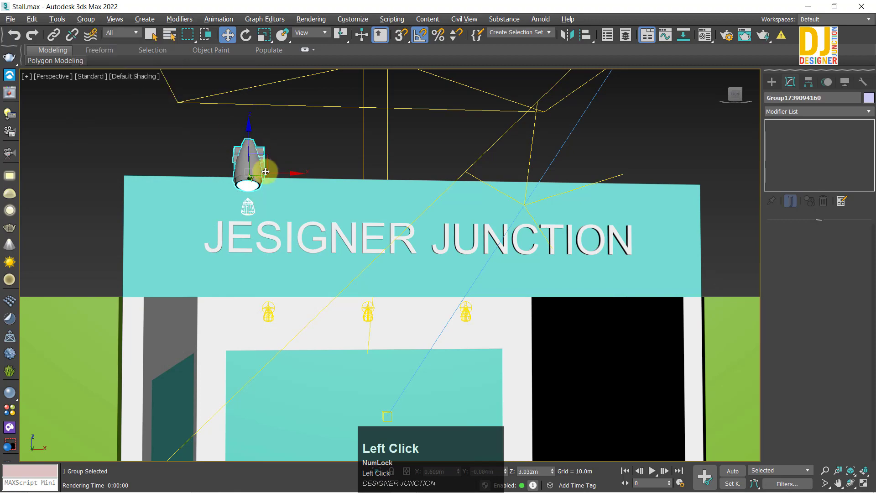
Clone the left facia light group along the X axis as two evenly spaced copies above the sign.
{"action": "key", "text": "z"}
{"action": "middle_click_drag", "start_coordinate": [314, 197], "coordinate": [335, 215], "text": "alt"}
{"action": "key", "text": "z"}
{"action": "scroll", "coordinate": [399, 282], "scroll_direction": "up", "scroll_amount": 8}
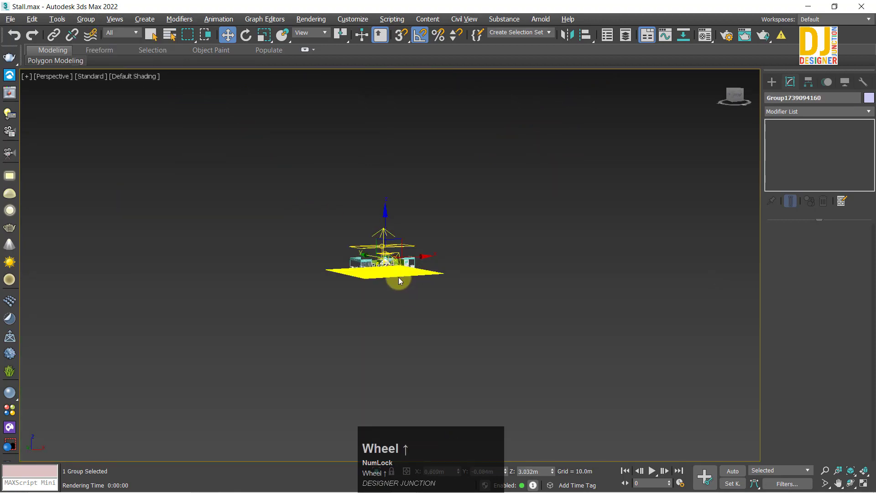
{"action": "scroll", "coordinate": [410, 250], "scroll_direction": "up", "scroll_amount": 5}
{"action": "middle_click_drag", "start_coordinate": [411, 250], "coordinate": [324, 238], "text": "alt"}
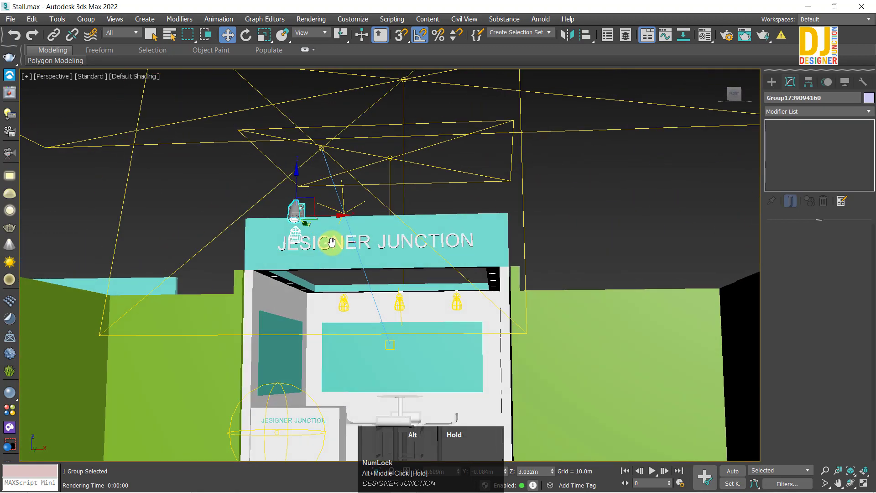
{"action": "scroll", "coordinate": [324, 238], "scroll_direction": "up", "scroll_amount": 3}
{"action": "left_click_drag", "start_coordinate": [323, 206], "coordinate": [429, 209], "text": "shift"}
{"action": "left_click", "coordinate": [468, 257]}
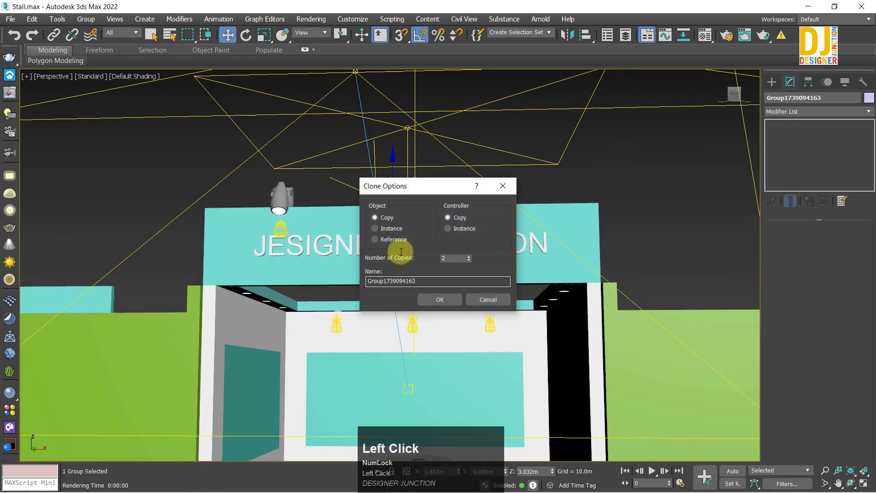
{"action": "left_click", "coordinate": [433, 296]}
Select all three facia light groups and shift them together about 0.03 m along the X axis.
{"action": "mouse_move", "coordinate": [433, 297]}
{"action": "middle_mouse_down", "text": "alt"}
{"action": "mouse_move", "coordinate": [453, 254]}
{"action": "mouse_move", "coordinate": [354, 227]}
{"action": "middle_mouse_up", "text": "alt"}
{"action": "left_click", "coordinate": [284, 204], "text": "ctrl"}
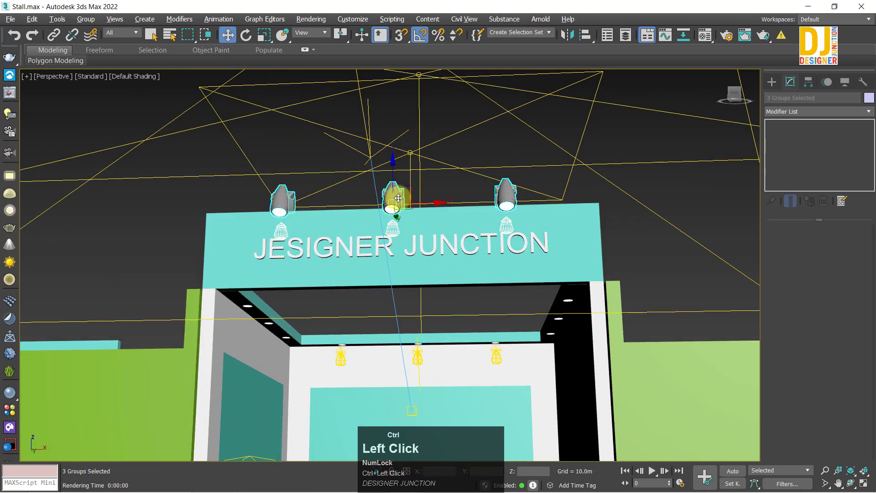
{"action": "left_click_drag", "start_coordinate": [428, 202], "coordinate": [433, 201]}
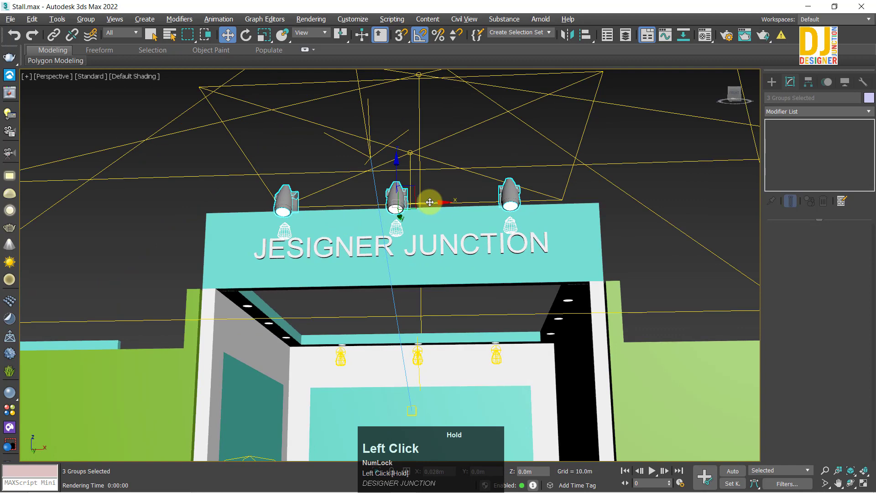
Start a test render of the three fascia spotlights, then close it and clear the selection.
{"action": "key", "text": "shift+q"}
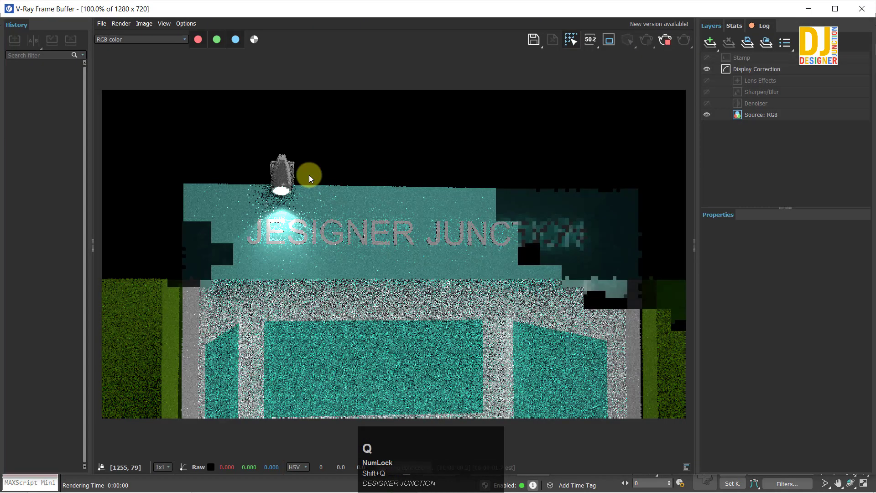
{"action": "left_click", "coordinate": [862, 9]}
{"action": "left_click", "coordinate": [321, 88]}
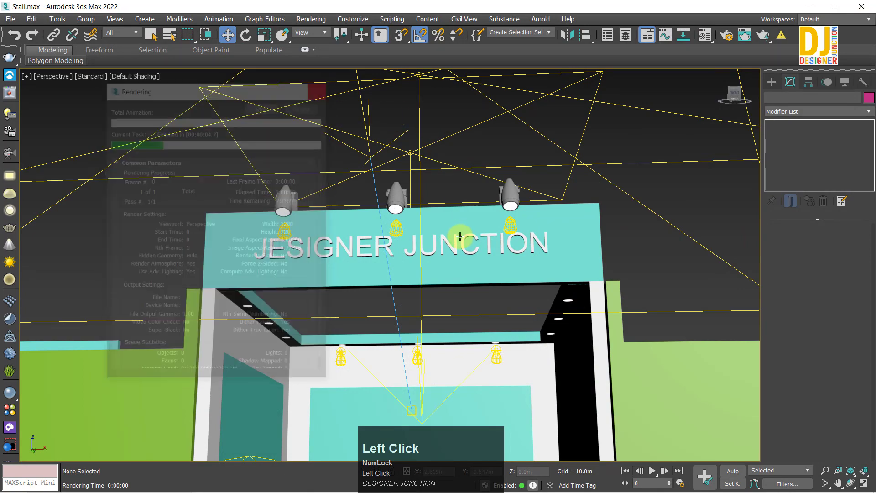
{"action": "left_click", "coordinate": [161, 158]}
Merge the light model file from the Light folder, using the merged materials for all duplicate names.
{"action": "scroll", "coordinate": [386, 197], "scroll_direction": "down", "scroll_amount": 5}
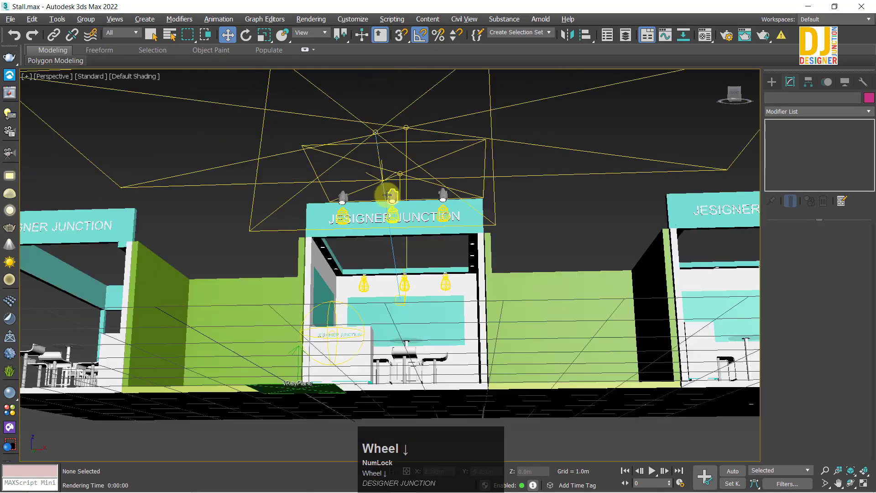
{"action": "mouse_move", "coordinate": [386, 197]}
{"action": "middle_mouse_down", "text": "alt"}
{"action": "mouse_move", "coordinate": [405, 220]}
{"action": "mouse_move", "coordinate": [346, 155]}
{"action": "mouse_move", "coordinate": [383, 184]}
{"action": "middle_mouse_up", "text": "alt"}
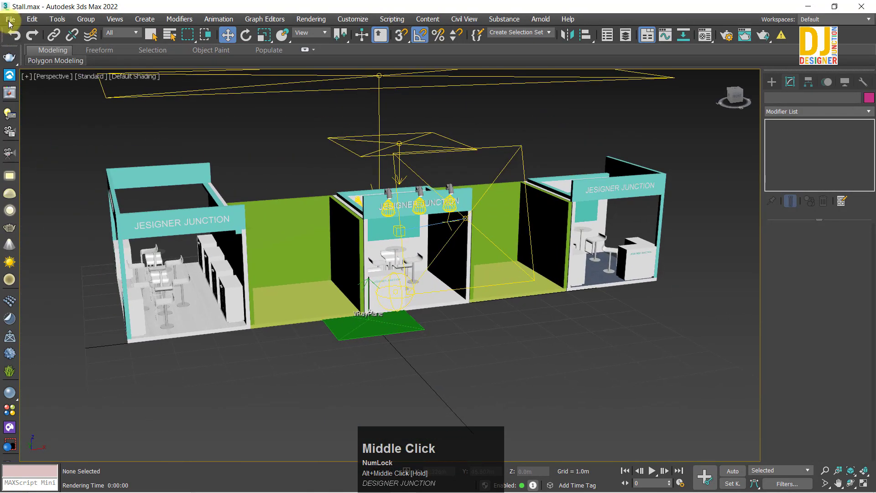
{"action": "left_click", "coordinate": [10, 19]}
{"action": "mouse_move", "coordinate": [28, 163]}
{"action": "left_click", "coordinate": [152, 177]}
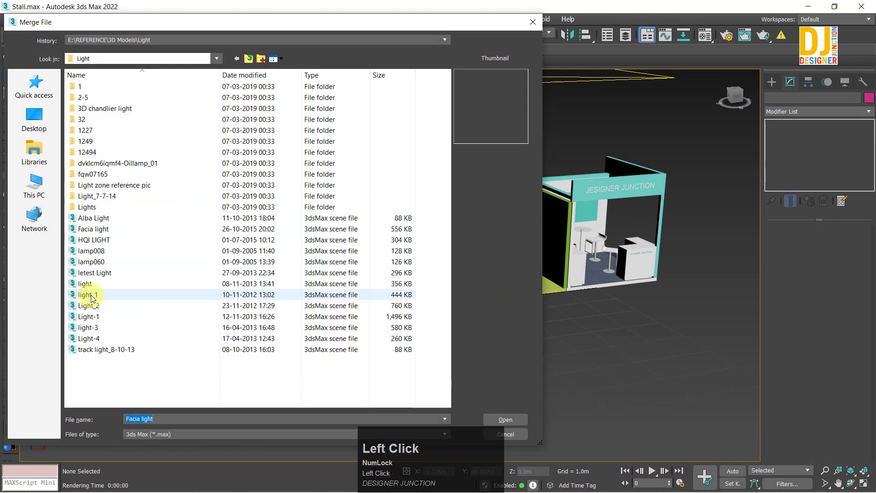
{"action": "double_click", "coordinate": [85, 283]}
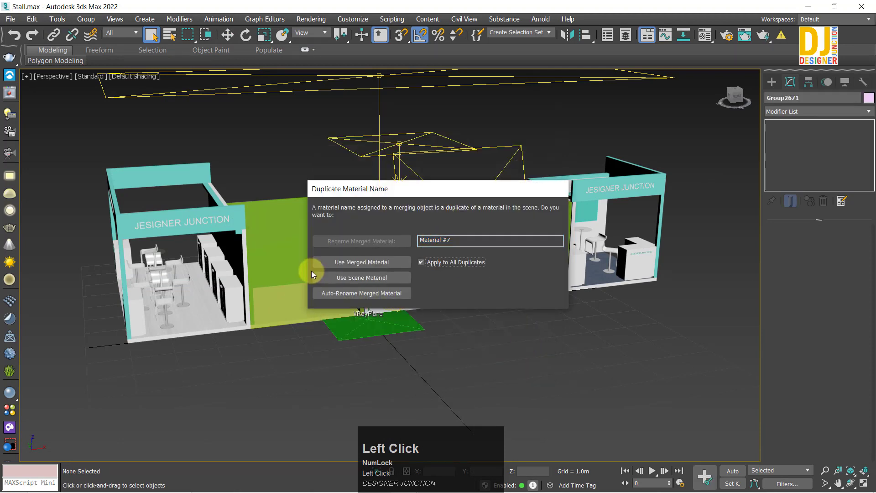
{"action": "left_click", "coordinate": [336, 264]}
{"action": "left_click", "coordinate": [483, 288]}
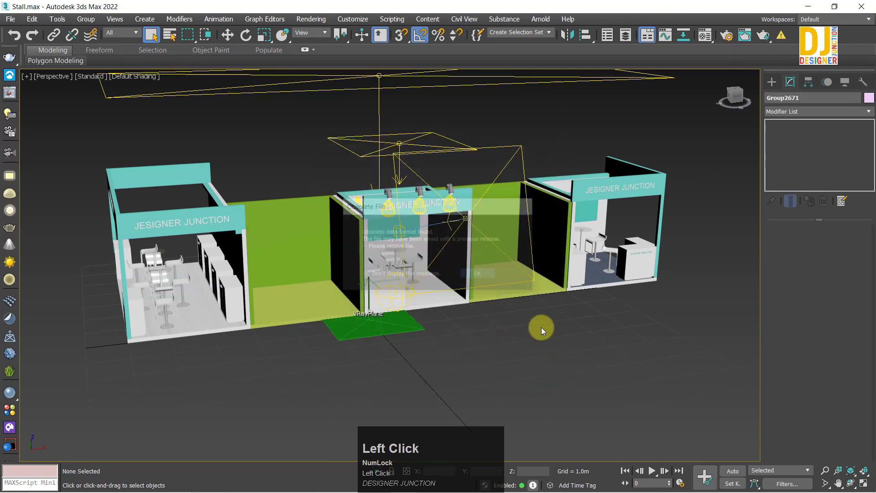
Look over the whole scene around the stalls to locate the merged light model.
{"action": "left_click", "coordinate": [660, 135]}
{"action": "key", "text": "z"}
{"action": "middle_click_drag", "start_coordinate": [449, 291], "coordinate": [430, 313], "text": "alt"}
{"action": "key", "text": "w"}
{"action": "scroll", "coordinate": [419, 292], "scroll_direction": "down", "scroll_amount": 5}
{"action": "middle_click_drag", "start_coordinate": [411, 266], "coordinate": [558, 292], "text": "alt"}
{"action": "key", "text": "z"}
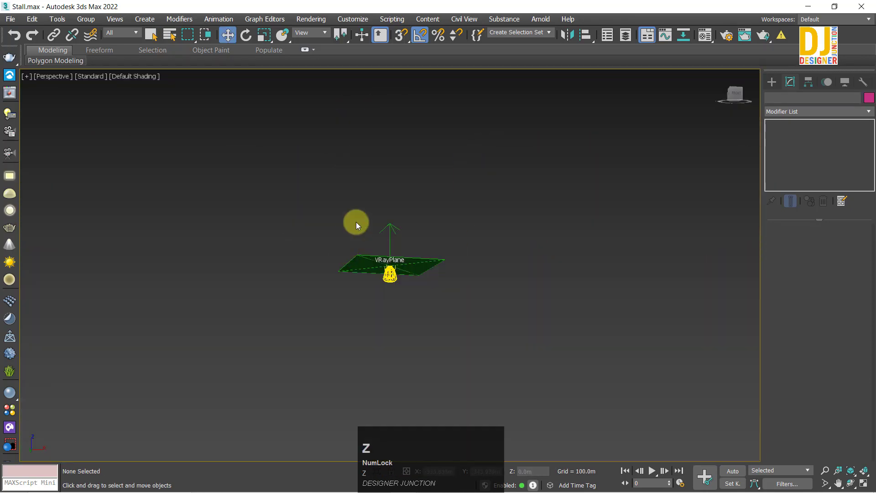
{"action": "middle_click_drag", "start_coordinate": [354, 221], "coordinate": [348, 264], "text": "alt"}
{"action": "scroll", "coordinate": [399, 248], "scroll_direction": "up", "scroll_amount": 3}
{"action": "key", "text": "z"}
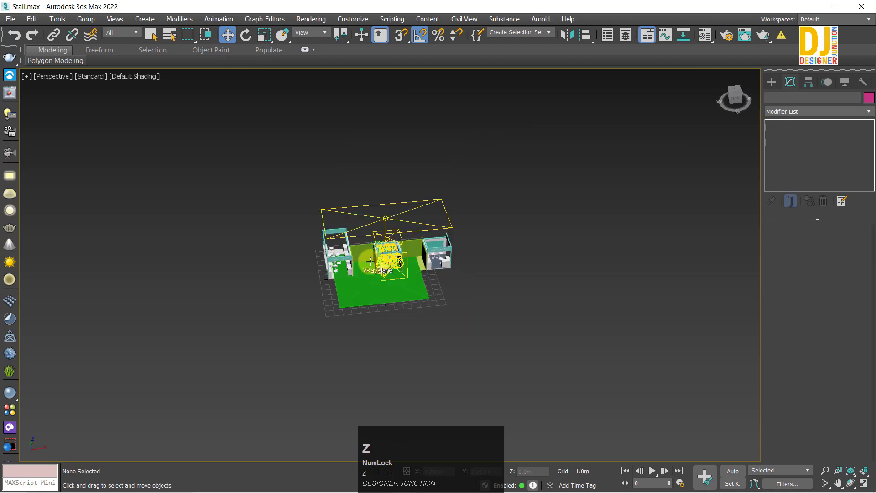
Start another file merge and go up from the Light folder to 3D Models.
{"action": "left_click", "coordinate": [10, 19]}
{"action": "mouse_move", "coordinate": [37, 163]}
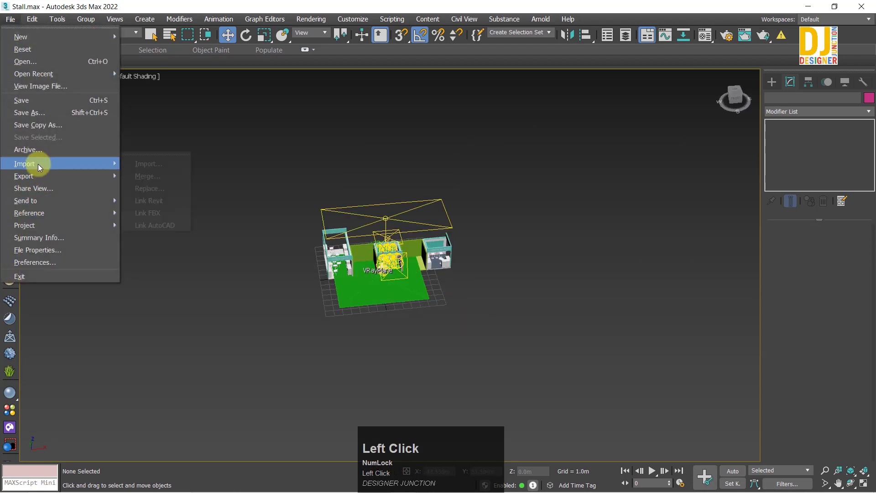
{"action": "left_click", "coordinate": [176, 178]}
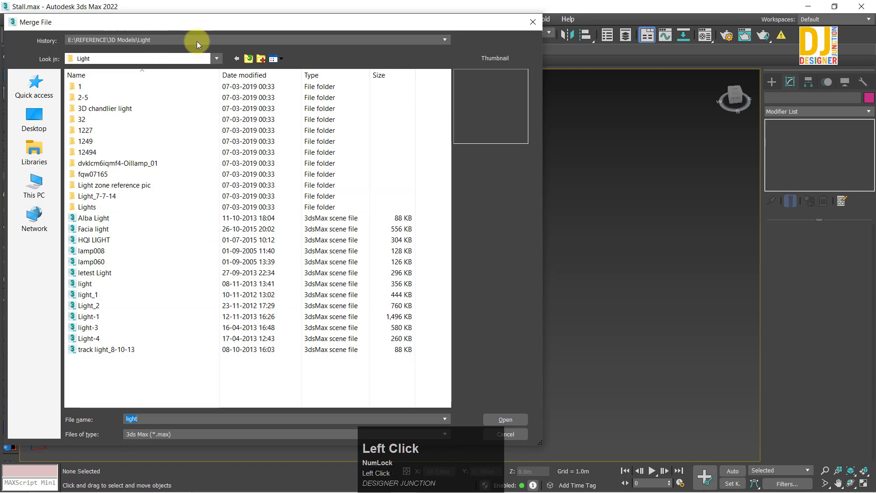
{"action": "left_click", "coordinate": [250, 57]}
Browse the 3D Models folder's scene files whose names begin with S for a suitable model.
{"action": "left_click_drag", "start_coordinate": [445, 139], "coordinate": [457, 299]}
{"action": "left_click", "coordinate": [196, 284]}
{"action": "key", "text": "s"}
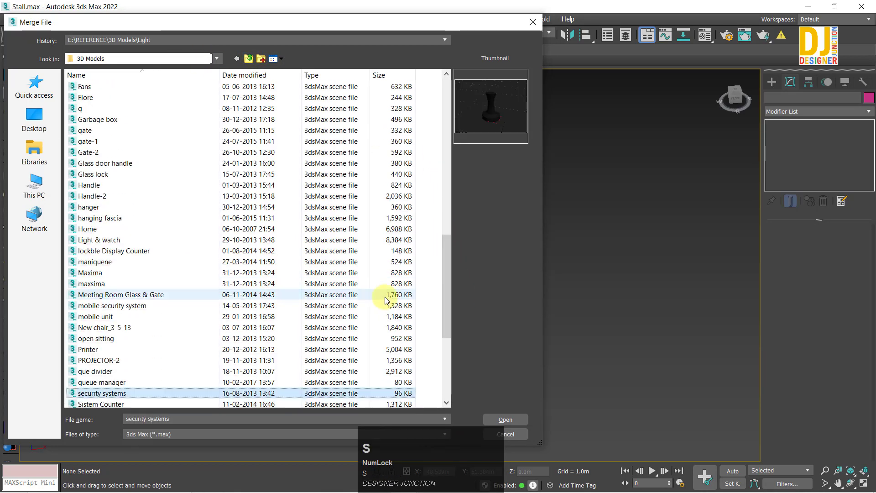
{"action": "key", "text": "s"}
{"action": "key", "text": "s"}
{"action": "key", "text": "s"}
{"action": "key", "text": "s"}
{"action": "key", "text": "s"}
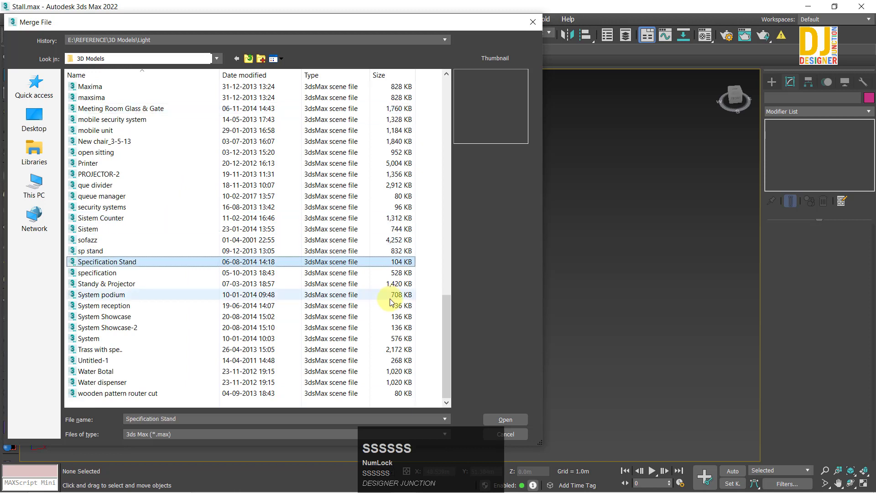
{"action": "key", "text": "s"}
{"action": "key", "text": "s"}
{"action": "key", "text": "s"}
{"action": "key", "text": "s"}
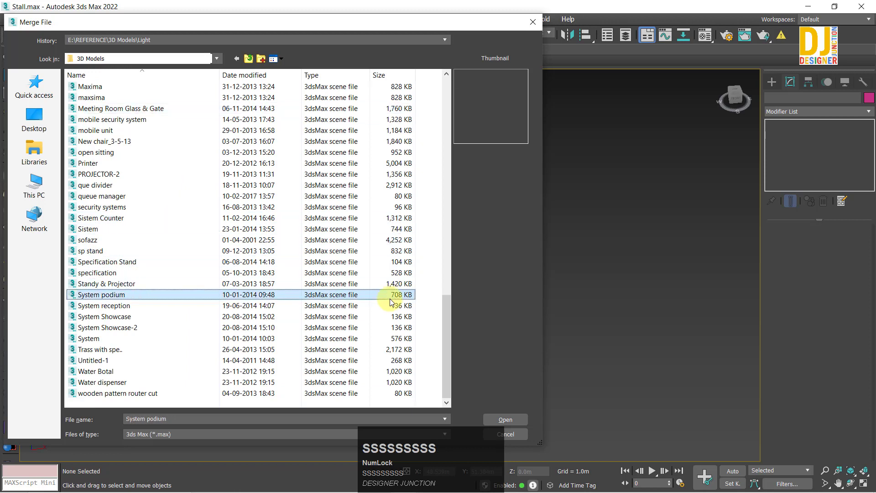
{"action": "key", "text": "s"}
{"action": "key", "text": "s"}
{"action": "key", "text": "s"}
{"action": "key", "text": "s"}
{"action": "key", "text": "s"}
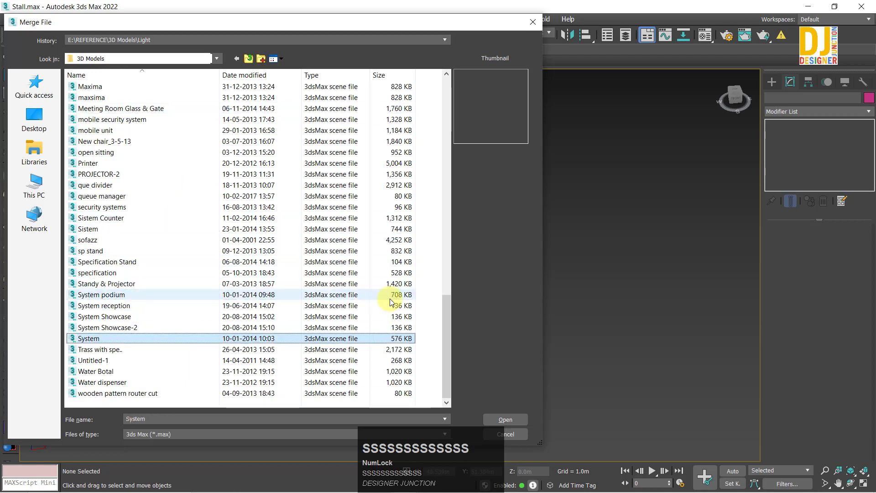
Go up to drive E and open the 3D Model folder inside REFERENCE-1.
{"action": "left_click", "coordinate": [248, 59]}
{"action": "left_click", "coordinate": [248, 59]}
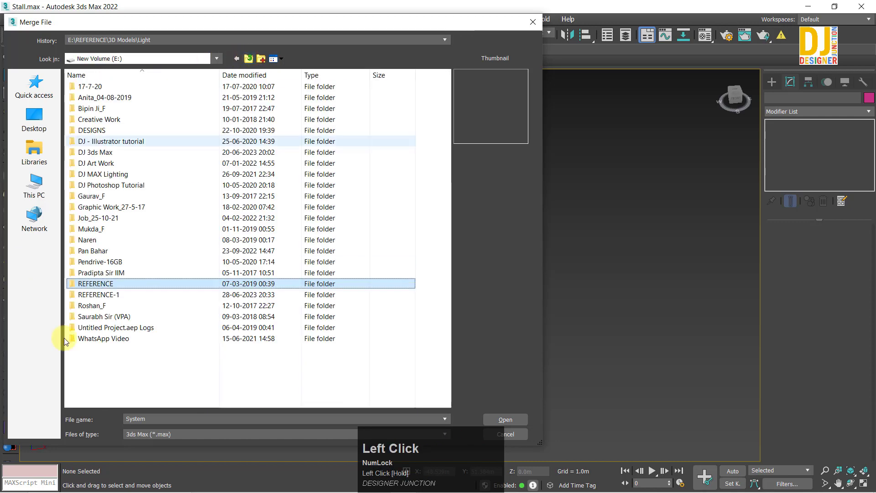
{"action": "double_click", "coordinate": [89, 291]}
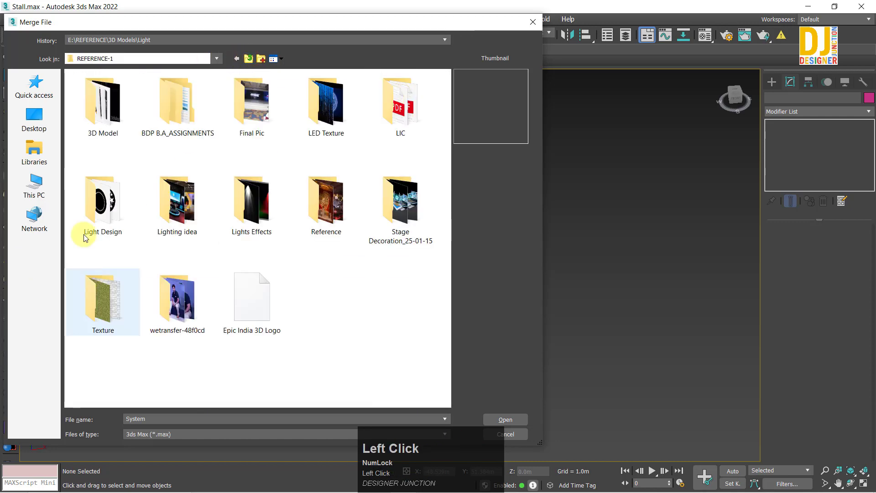
{"action": "left_click", "coordinate": [88, 98]}
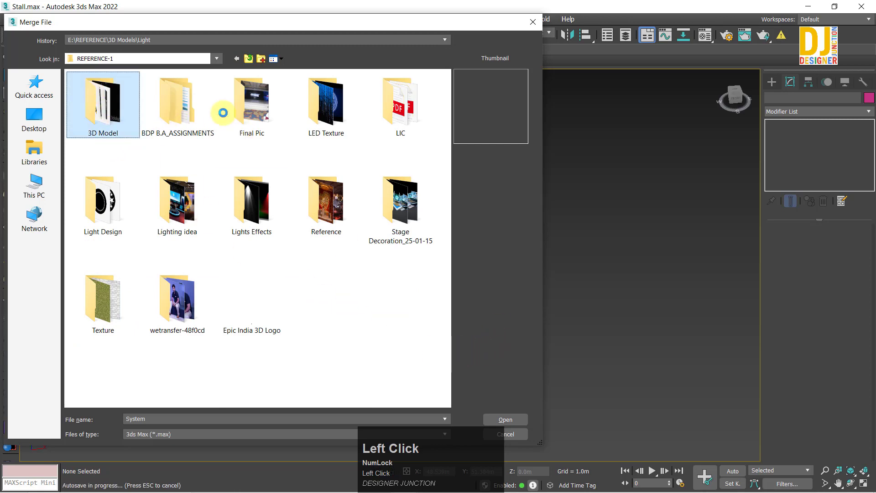
{"action": "double_click", "coordinate": [94, 99]}
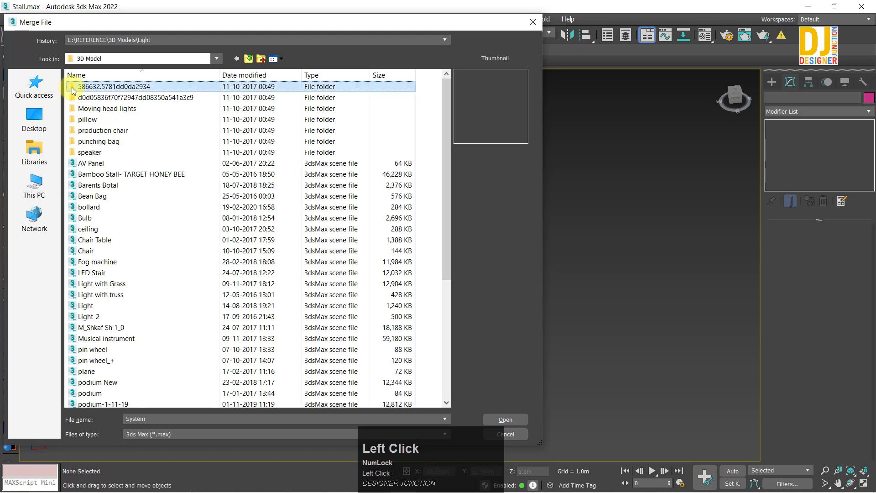
Browse the 3D Model folder's scene files beginning with L and check their previews for a suitable light.
{"action": "key", "text": "l"}
{"action": "key", "text": "l"}
{"action": "key", "text": "l"}
{"action": "key", "text": "l"}
{"action": "key", "text": "l"}
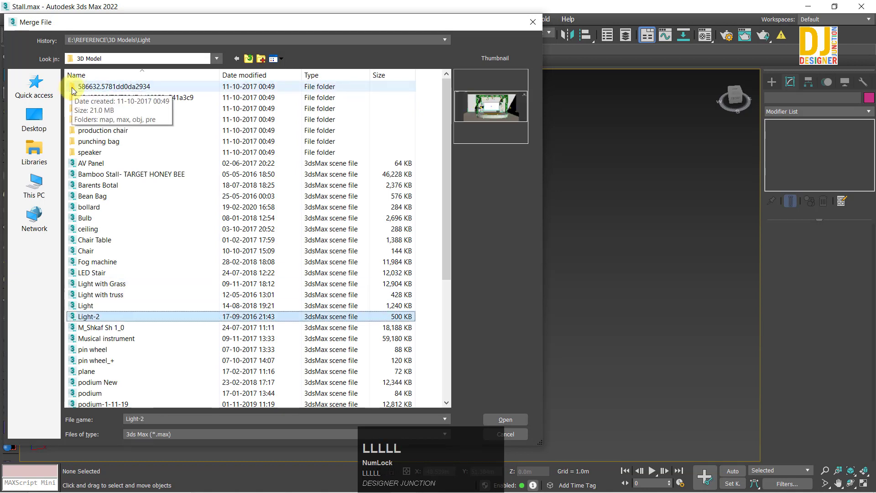
{"action": "key", "text": "l"}
{"action": "key", "text": "l"}
{"action": "key", "text": "l"}
{"action": "key", "text": "l"}
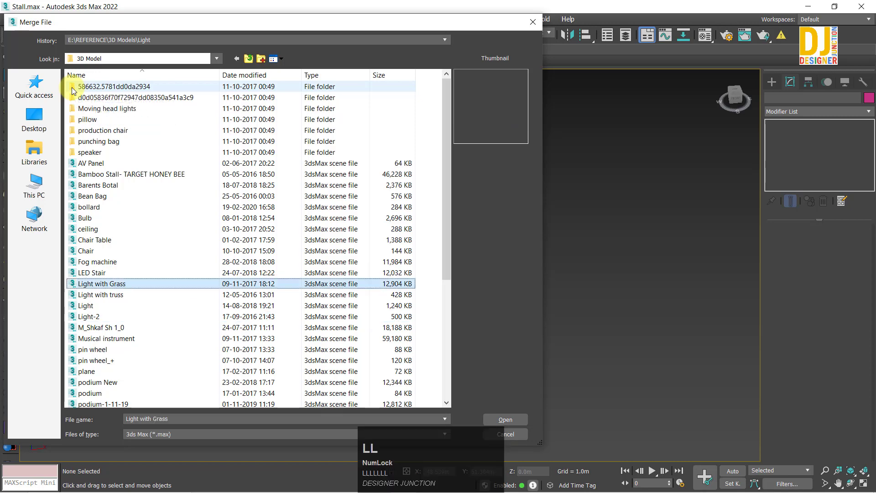
{"action": "left_click", "coordinate": [117, 319]}
{"action": "scroll", "coordinate": [185, 324], "scroll_direction": "down", "scroll_amount": 2}
{"action": "scroll", "coordinate": [184, 320], "scroll_direction": "down", "scroll_amount": 4}
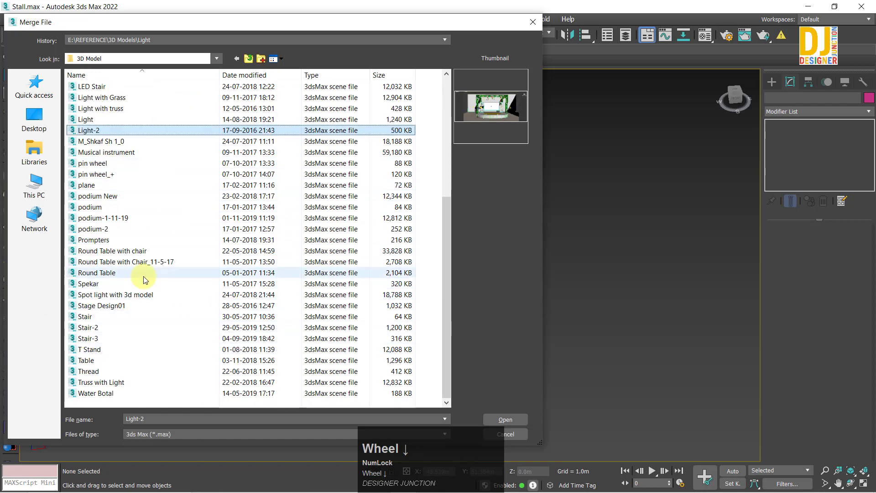
Browse the 3D Model folder's scene files beginning with S for a spotlight model.
{"action": "key", "text": "s"}
{"action": "key", "text": "s"}
{"action": "key", "text": "s"}
{"action": "key", "text": "s"}
{"action": "key", "text": "s"}
{"action": "key", "text": "s"}
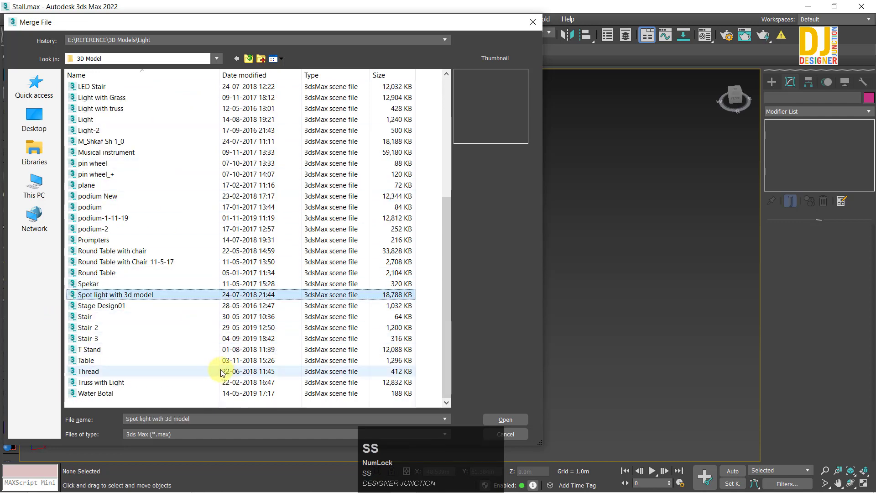
{"action": "key", "text": "s"}
{"action": "key", "text": "s"}
{"action": "key", "text": "s"}
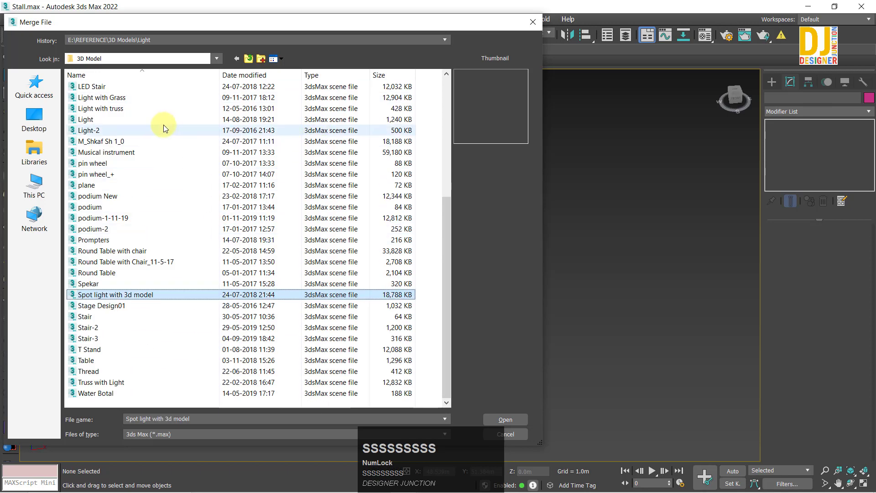
{"action": "scroll", "coordinate": [137, 155], "scroll_direction": "up", "scroll_amount": 1}
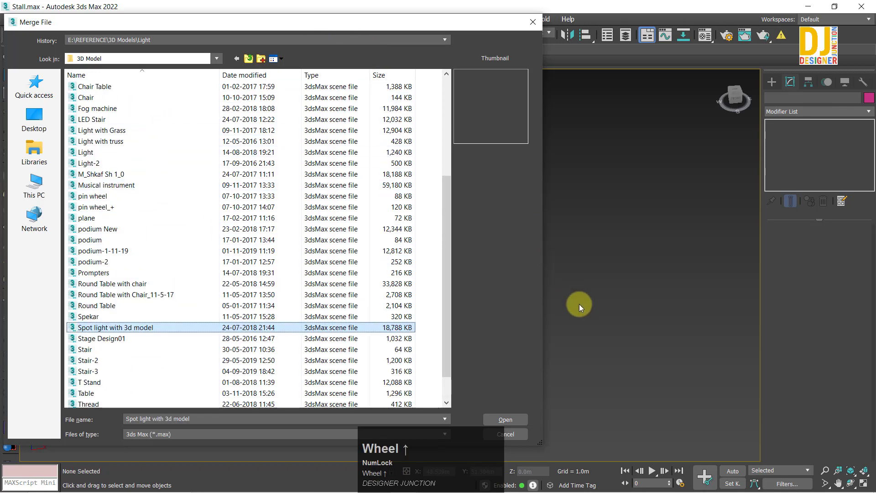
Check the previews of Light-2, Light, Light with truss and Light with Grass.
{"action": "left_click", "coordinate": [90, 164]}
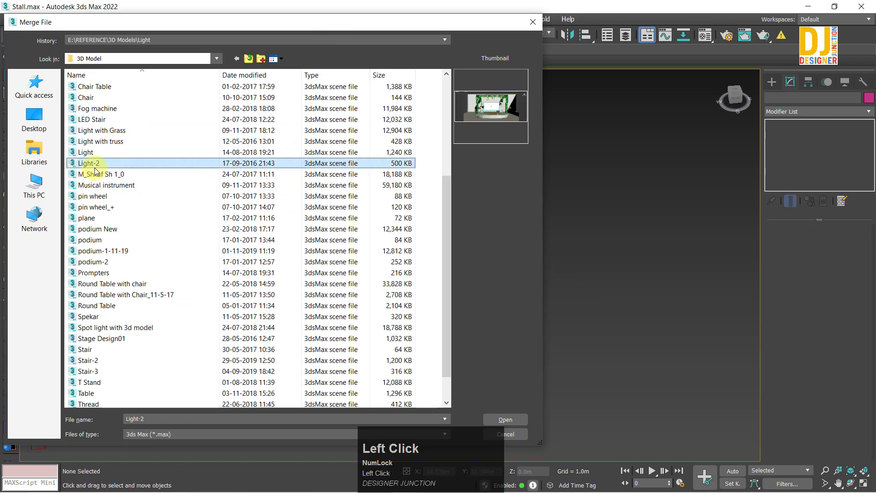
{"action": "left_click", "coordinate": [92, 152]}
{"action": "left_click", "coordinate": [109, 141]}
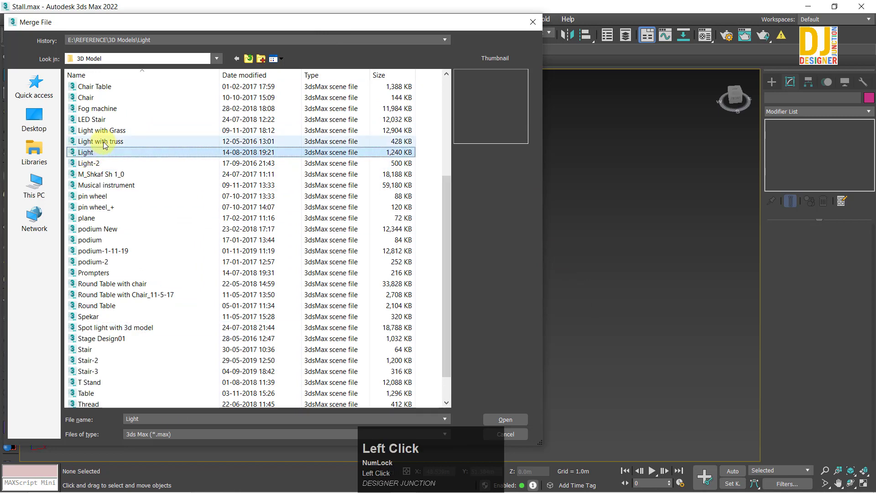
{"action": "left_click", "coordinate": [128, 131]}
{"action": "scroll", "coordinate": [198, 217], "scroll_direction": "up", "scroll_amount": 5}
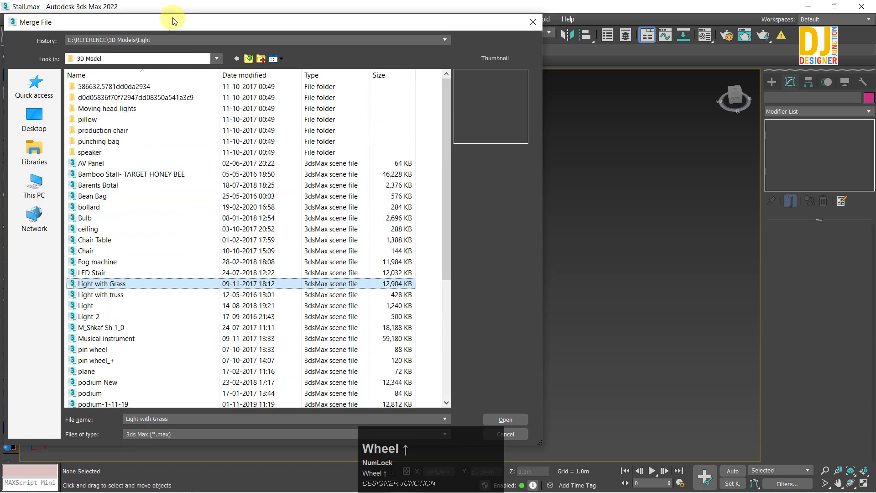
Return to the 3D Models folder inside REFERENCE on drive E.
{"action": "left_click", "coordinate": [247, 59]}
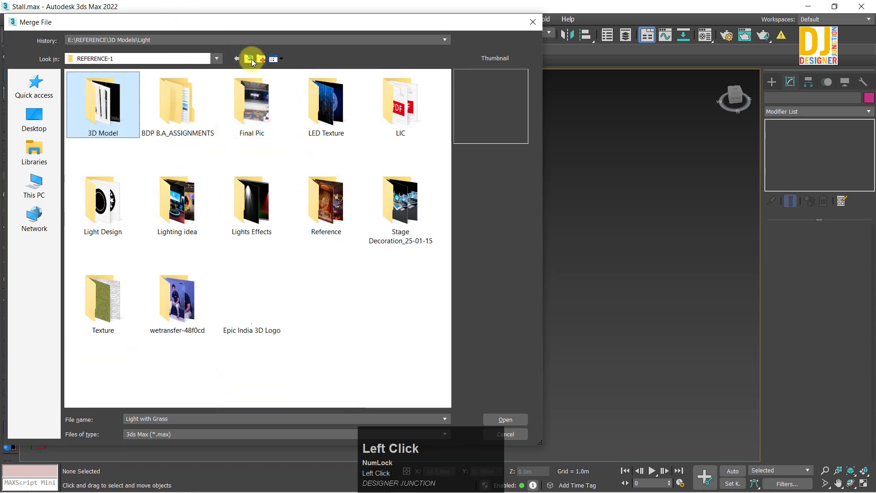
{"action": "left_click", "coordinate": [251, 58]}
{"action": "double_click", "coordinate": [89, 290]}
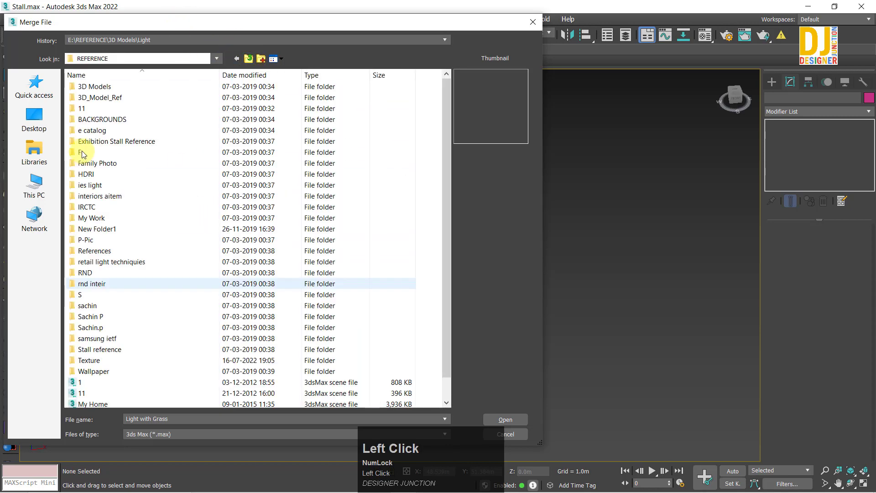
{"action": "double_click", "coordinate": [75, 87]}
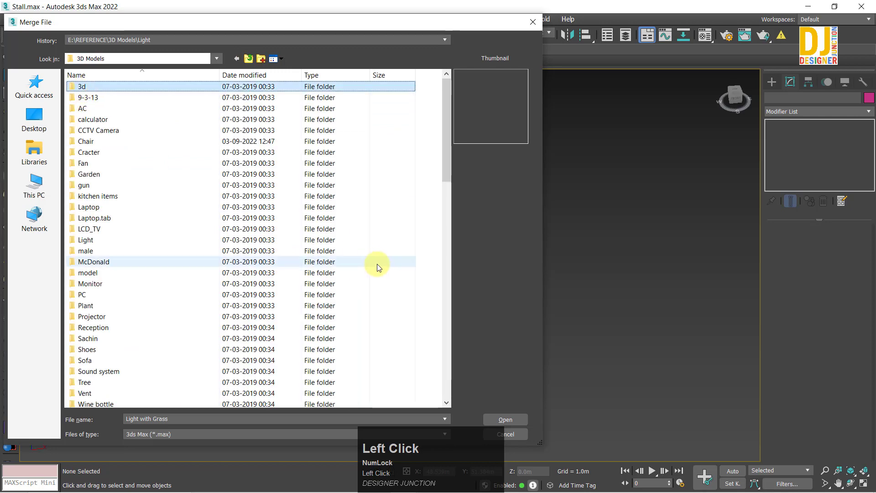
Look through the folders and scene files beginning with S in 3D Models for a suitable model.
{"action": "key", "text": "s"}
{"action": "key", "text": "s"}
{"action": "key", "text": "s"}
{"action": "key", "text": "s"}
{"action": "key", "text": "s"}
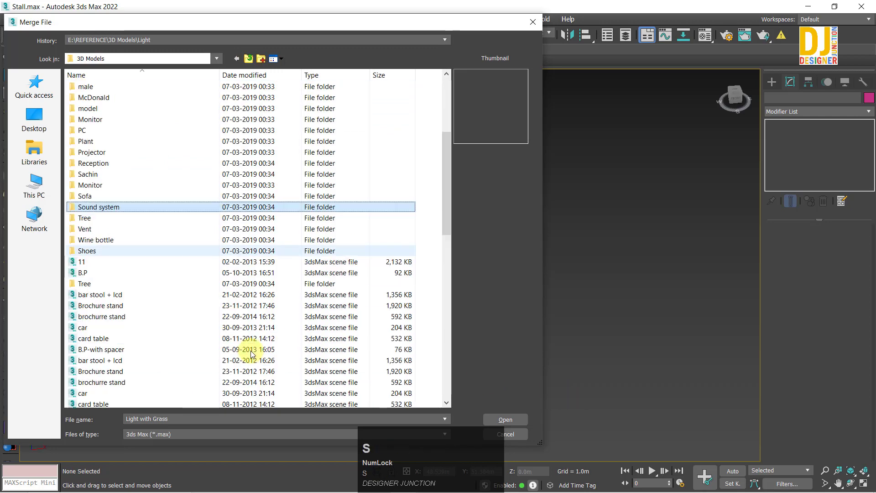
{"action": "key", "text": "s"}
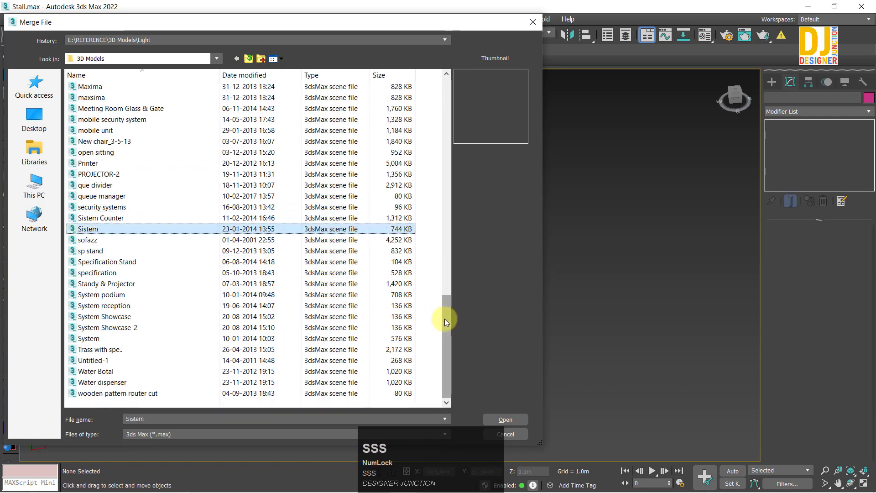
{"action": "key", "text": "s"}
{"action": "key", "text": "s"}
{"action": "key", "text": "s"}
{"action": "key", "text": "s"}
{"action": "key", "text": "s"}
{"action": "key", "text": "s"}
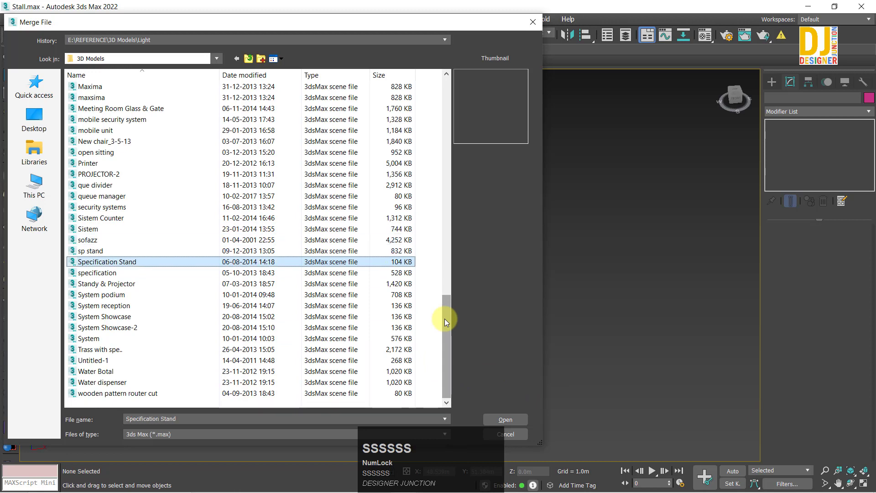
{"action": "key", "text": "s"}
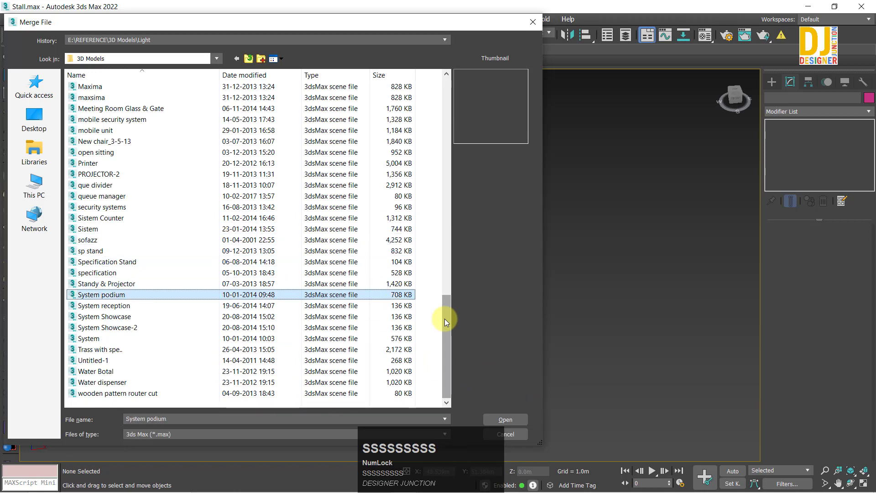
{"action": "key", "text": "s"}
{"action": "key", "text": "s"}
{"action": "key", "text": "s"}
{"action": "key", "text": "s"}
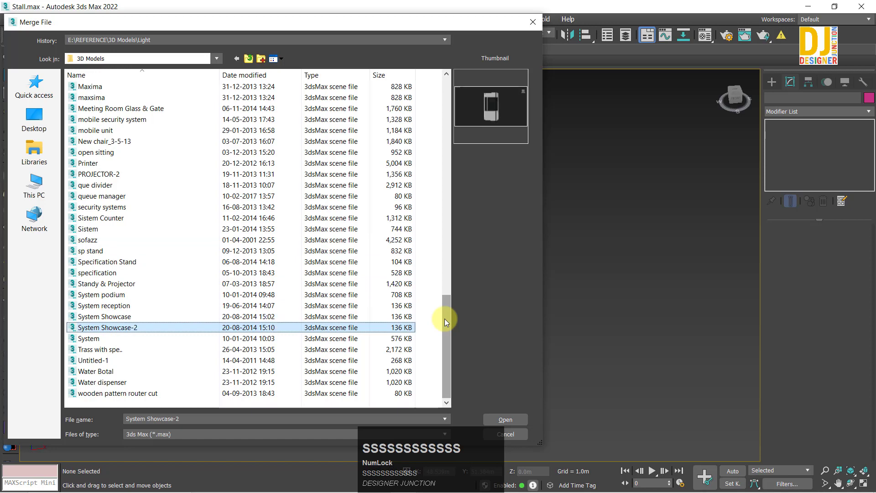
{"action": "key", "text": "s"}
{"action": "scroll", "coordinate": [158, 189], "scroll_direction": "up", "scroll_amount": 6}
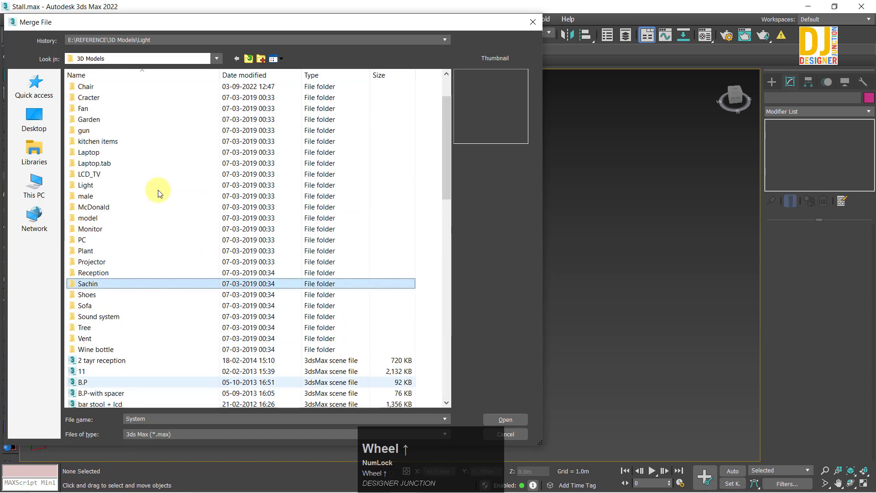
Find and open the Light folder inside 3D Models.
{"action": "key", "text": "l"}
{"action": "key", "text": "l"}
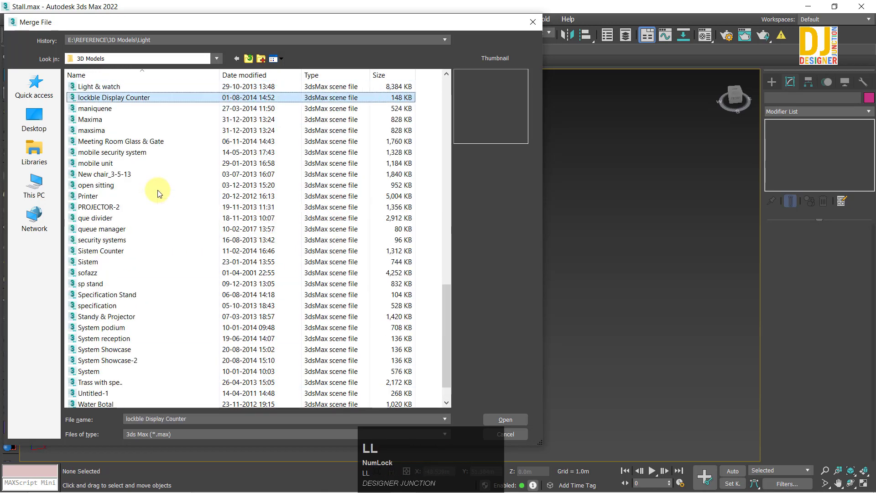
{"action": "scroll", "coordinate": [157, 190], "scroll_direction": "up", "scroll_amount": 6}
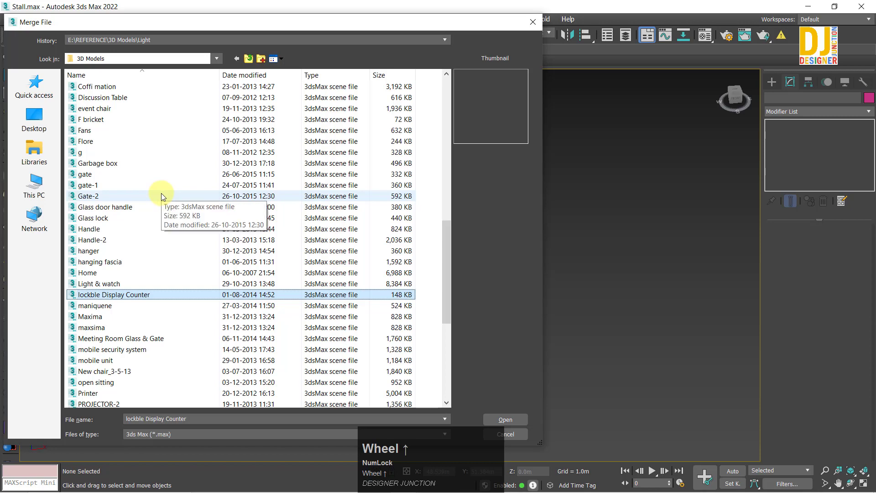
{"action": "scroll", "coordinate": [160, 193], "scroll_direction": "up", "scroll_amount": 12}
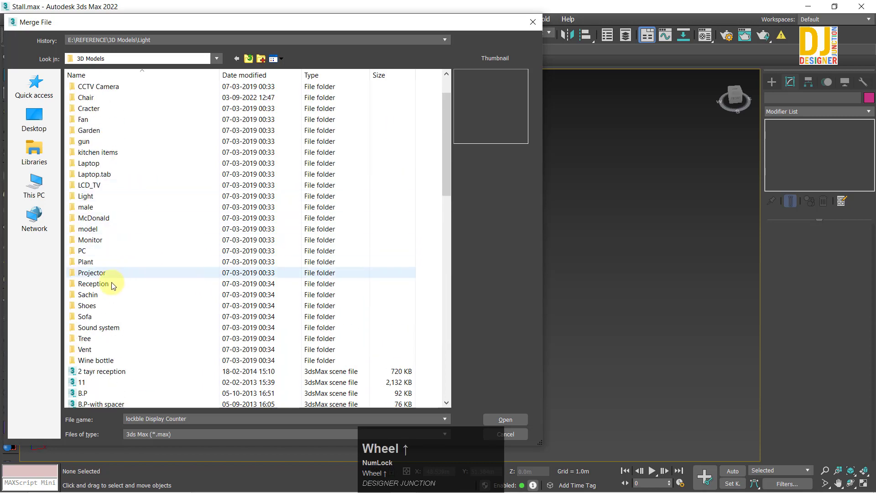
{"action": "double_click", "coordinate": [88, 196]}
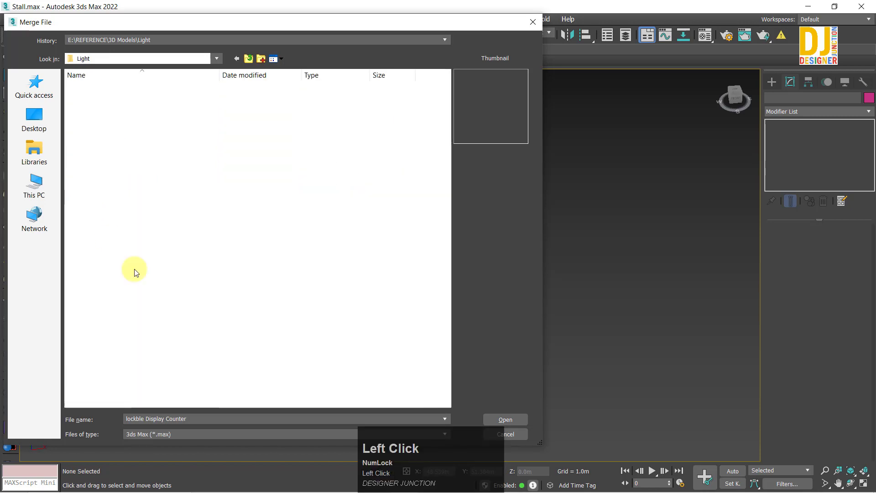
Compare the thumbnails of the Light folder's scene files, from track light_8-10-13 up to lamp060 and lamp008.
{"action": "left_click", "coordinate": [93, 352]}
{"action": "left_click", "coordinate": [91, 338]}
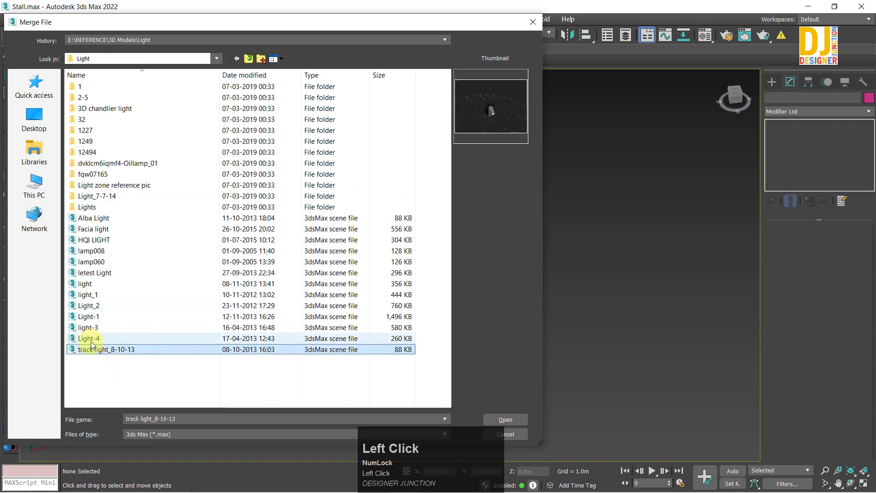
{"action": "left_click", "coordinate": [96, 329]}
{"action": "left_click", "coordinate": [96, 316]}
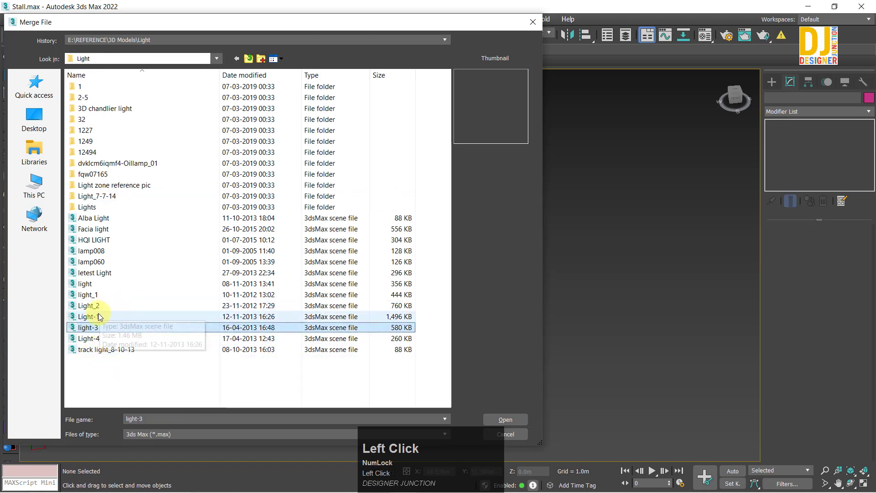
{"action": "left_click", "coordinate": [99, 305]}
{"action": "left_click", "coordinate": [99, 295]}
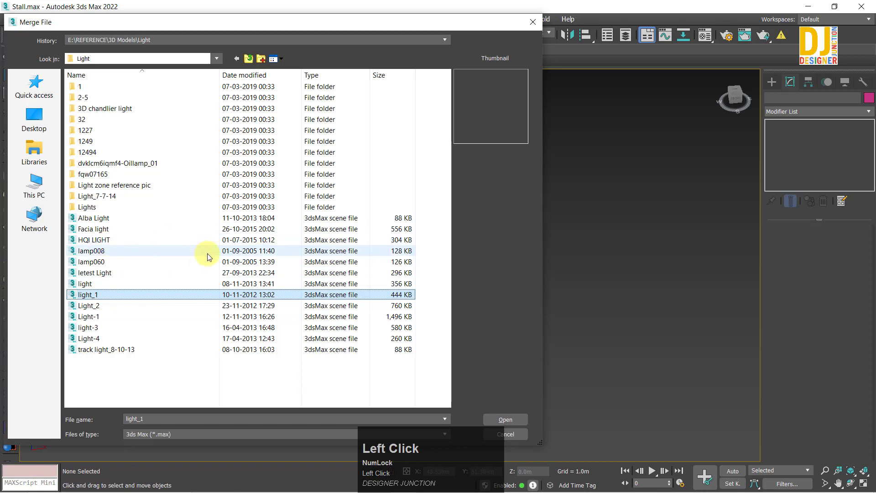
{"action": "left_click", "coordinate": [102, 272]}
{"action": "left_click", "coordinate": [102, 262]}
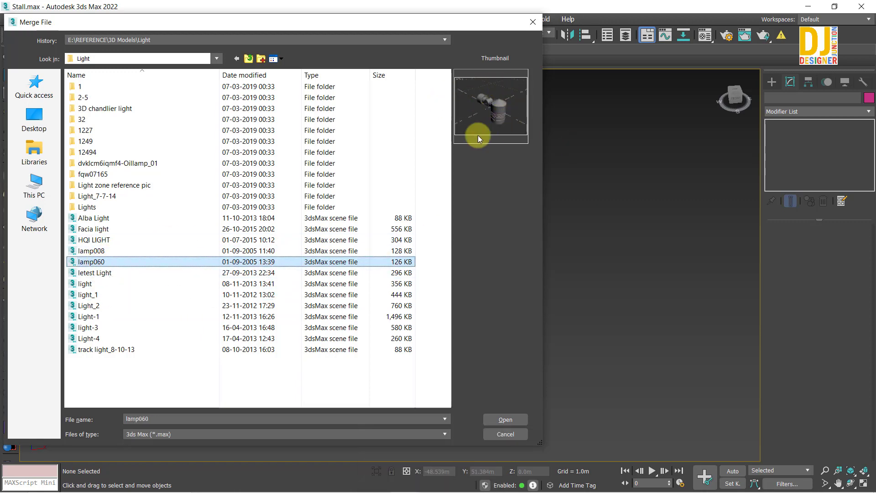
{"action": "left_click", "coordinate": [106, 250]}
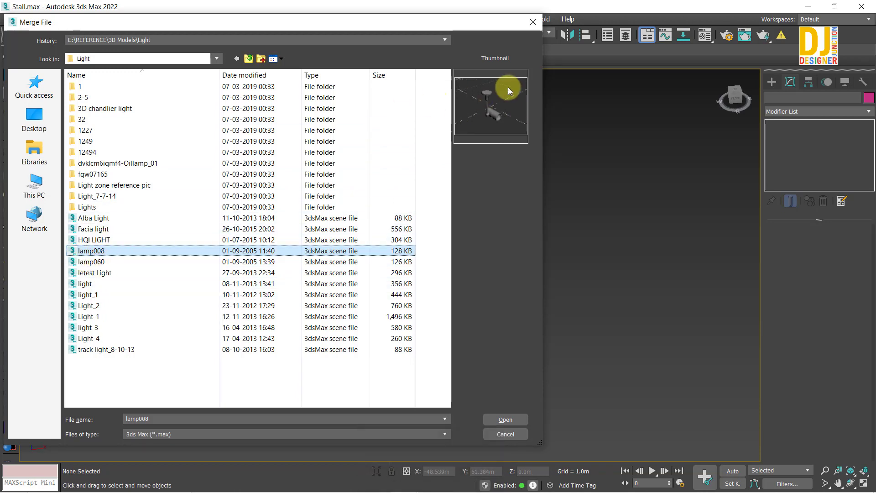
{"action": "left_click", "coordinate": [92, 261]}
{"action": "left_click", "coordinate": [89, 253]}
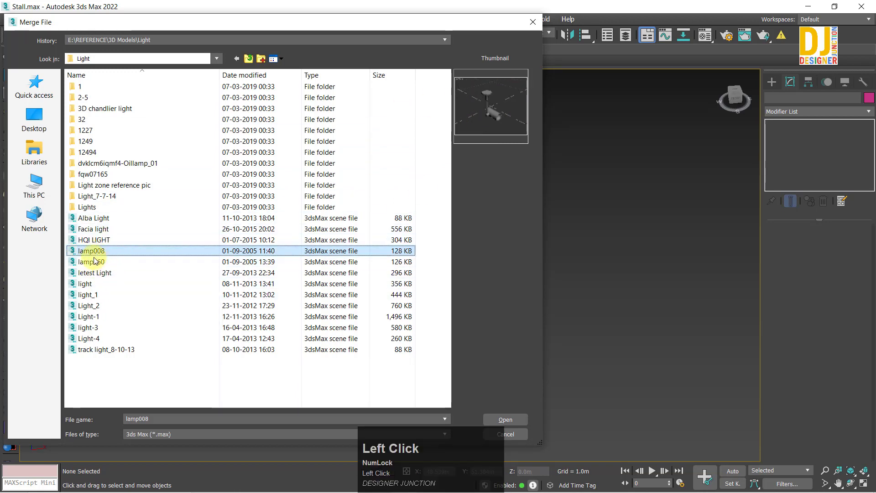
Merge all objects of lamp008 into the scene and turn on 3D snapping.
{"action": "double_click", "coordinate": [291, 251]}
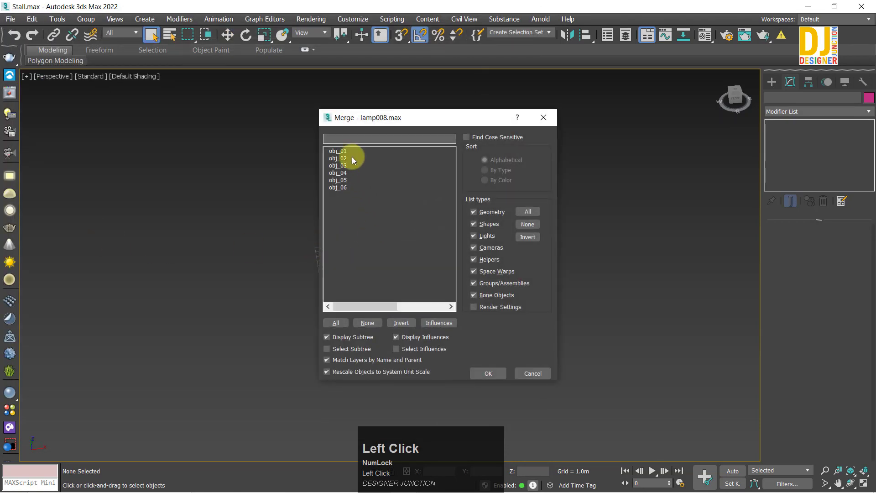
{"action": "left_click", "coordinate": [335, 322]}
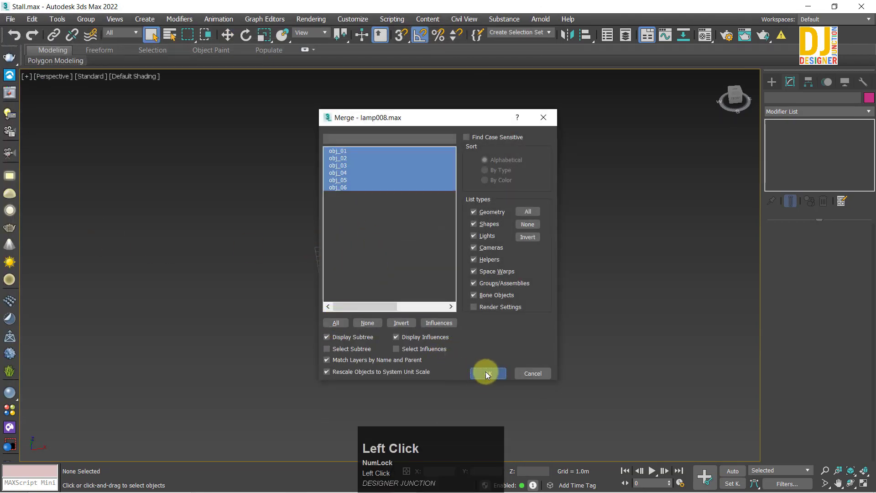
{"action": "left_click", "coordinate": [486, 372]}
{"action": "left_click", "coordinate": [662, 129]}
{"action": "key", "text": "s"}
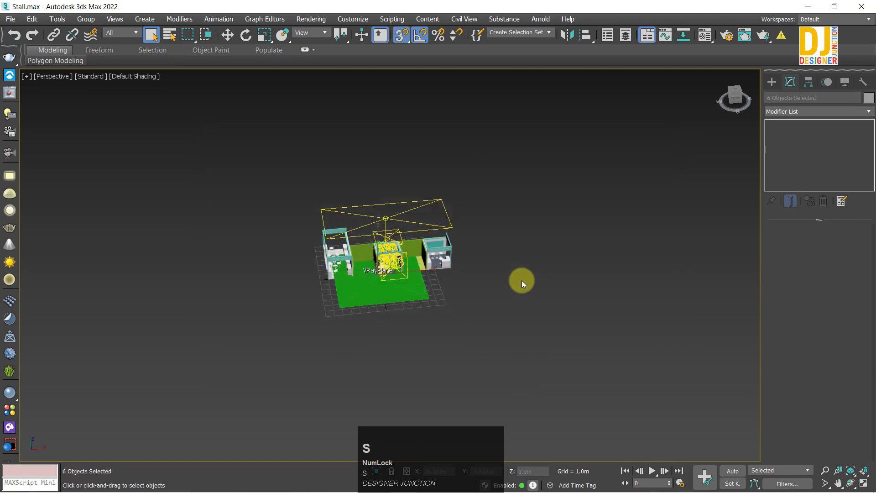
Try to rotate the merged lamp008 fixture in the Perspective view.
{"action": "key", "text": "z"}
{"action": "middle_click_drag", "start_coordinate": [449, 297], "coordinate": [428, 280], "text": "alt"}
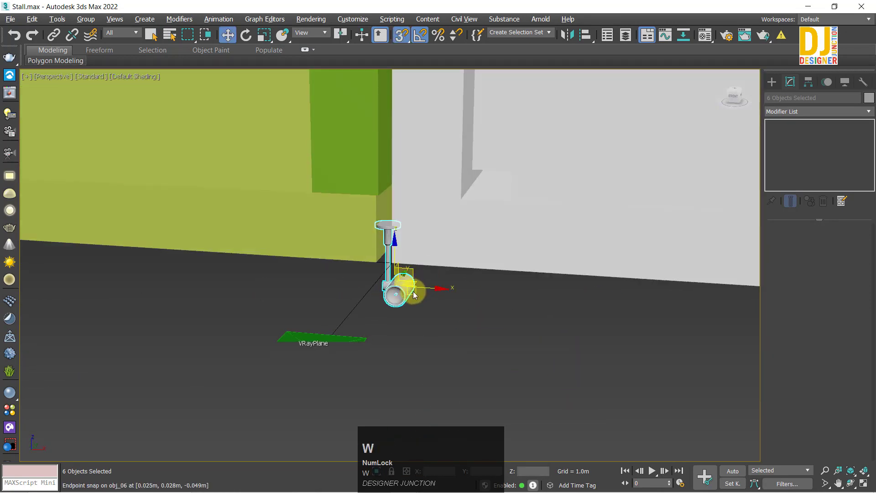
{"action": "left_click_drag", "start_coordinate": [412, 301], "coordinate": [432, 251]}
{"action": "key", "text": "alt+w"}
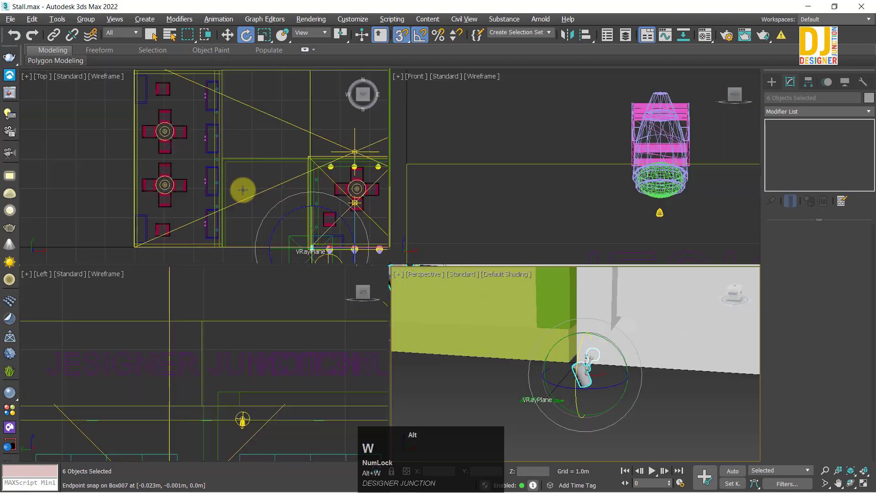
Try to turn the merged lamp008 fixture upright with a rotation in the Top view.
{"action": "key", "text": "alt+w"}
{"action": "key", "text": "z"}
{"action": "key", "text": "w"}
{"action": "key", "text": "e"}
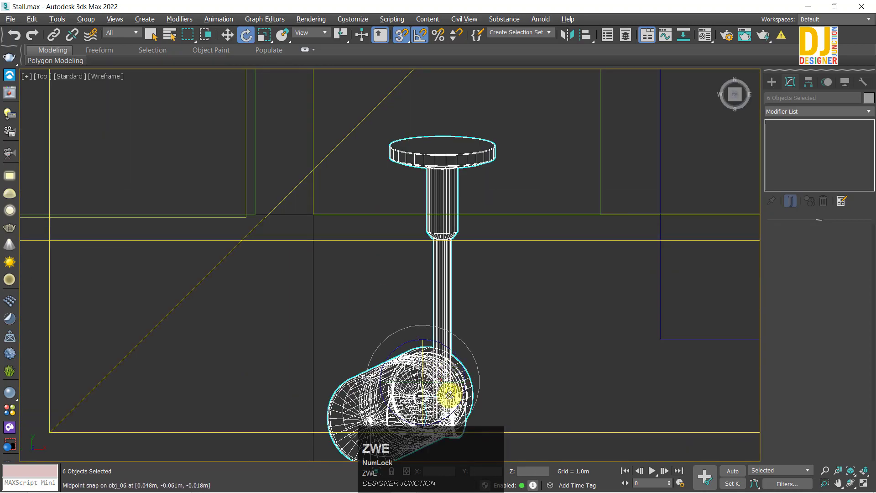
{"action": "left_click_drag", "start_coordinate": [451, 383], "coordinate": [426, 367]}
{"action": "key", "text": "w"}
{"action": "key", "text": "alt+w"}
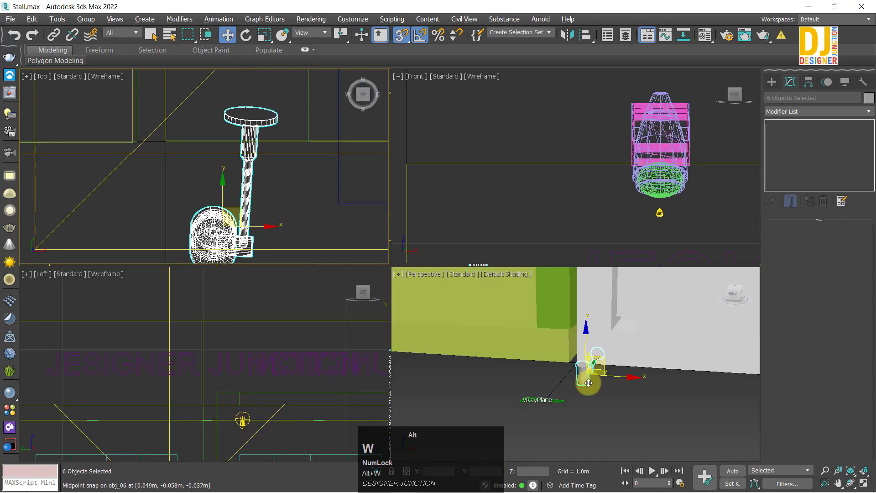
Inspect the merged lamp008 fixture in the Perspective view and delete its objects from the scene.
{"action": "right_click", "coordinate": [590, 382]}
{"action": "key", "text": "alt+w"}
{"action": "key", "text": "z"}
{"action": "middle_click_drag", "start_coordinate": [503, 382], "coordinate": [442, 332], "text": "alt"}
{"action": "key", "text": "e"}
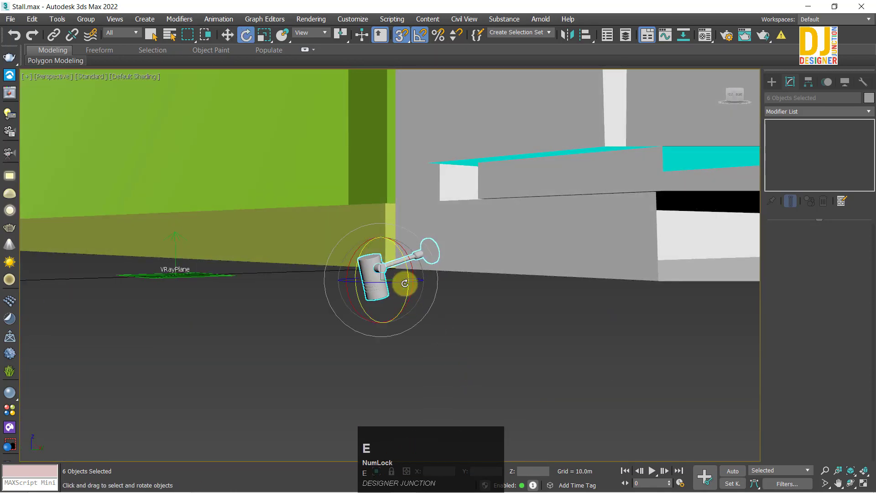
{"action": "scroll", "coordinate": [413, 251], "scroll_direction": "down", "scroll_amount": 5}
{"action": "middle_click_drag", "start_coordinate": [430, 266], "coordinate": [459, 294], "text": "alt"}
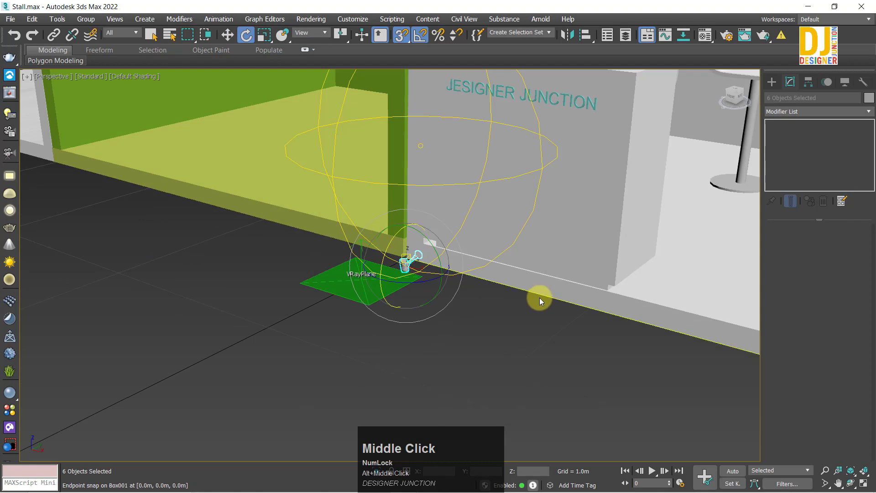
{"action": "key", "text": "Delete"}
{"action": "key", "text": "z"}
{"action": "middle_click_drag", "start_coordinate": [269, 173], "coordinate": [281, 212], "text": "alt"}
{"action": "scroll", "coordinate": [281, 215], "scroll_direction": "up", "scroll_amount": 5}
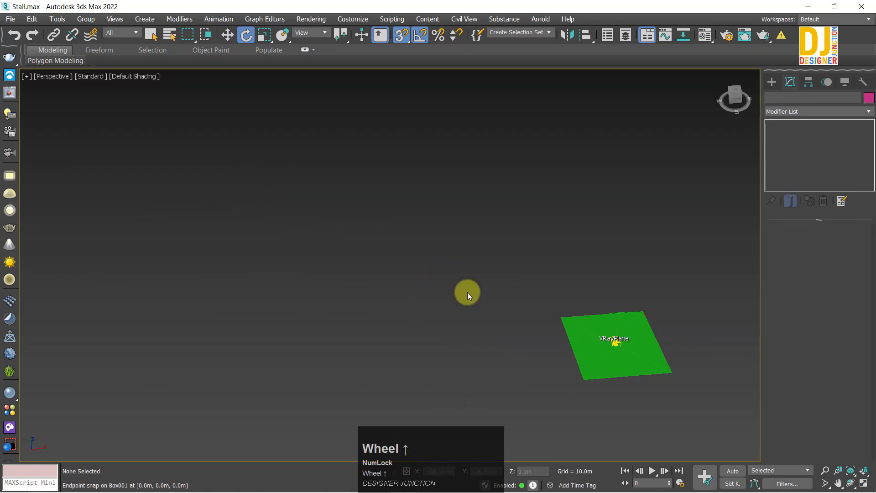
{"action": "scroll", "coordinate": [629, 365], "scroll_direction": "up", "scroll_amount": 4}
{"action": "scroll", "coordinate": [610, 297], "scroll_direction": "up", "scroll_amount": 4}
{"action": "middle_click_drag", "start_coordinate": [612, 302], "coordinate": [602, 387]}
Start another merge and compare the Light folder's thumbnails for lamp008, lamp060, HQI LIGHT, Facia light and Alba Light.
{"action": "left_click", "coordinate": [10, 19]}
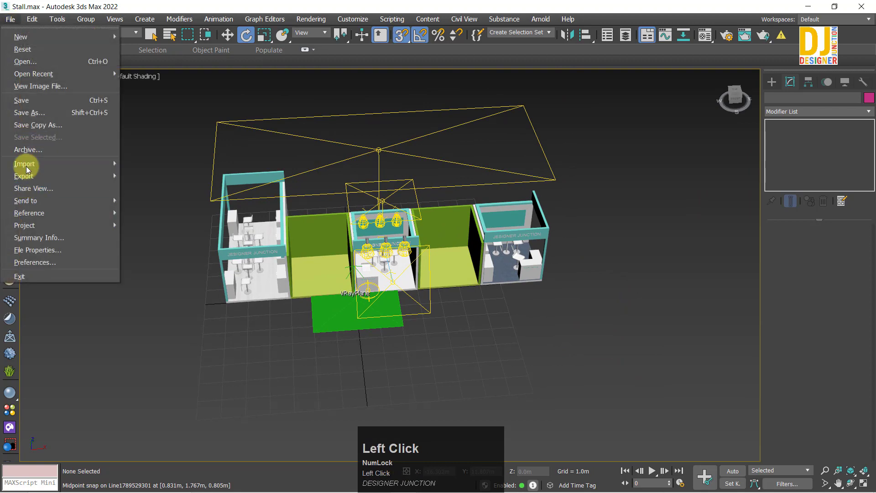
{"action": "mouse_move", "coordinate": [26, 164]}
{"action": "left_click", "coordinate": [160, 178]}
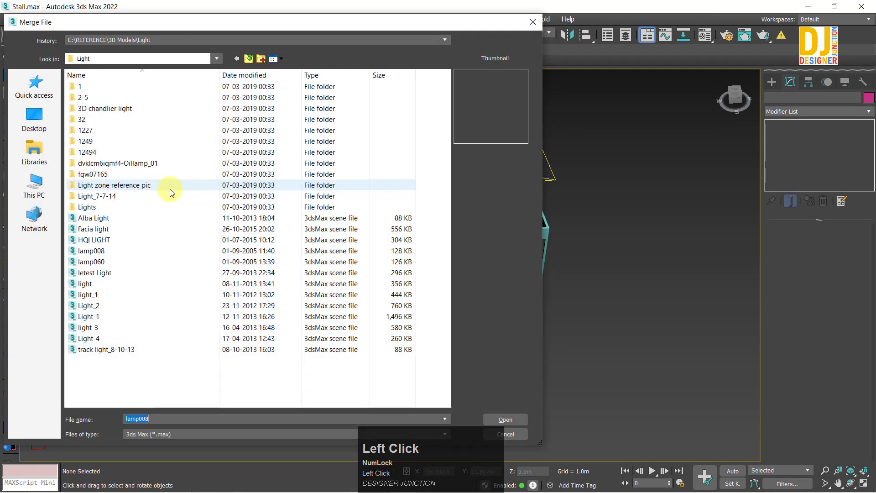
{"action": "left_click", "coordinate": [101, 252]}
{"action": "left_click", "coordinate": [99, 265]}
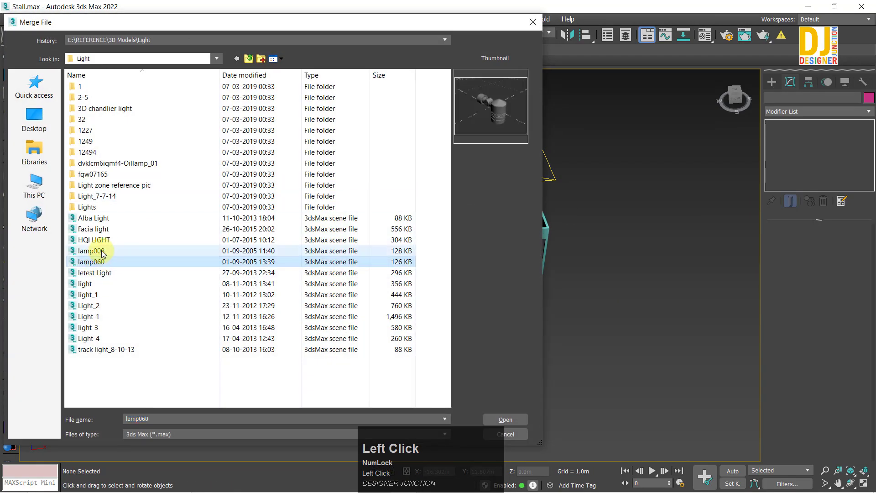
{"action": "left_click", "coordinate": [101, 251]}
{"action": "left_click", "coordinate": [101, 241]}
{"action": "left_click", "coordinate": [109, 230]}
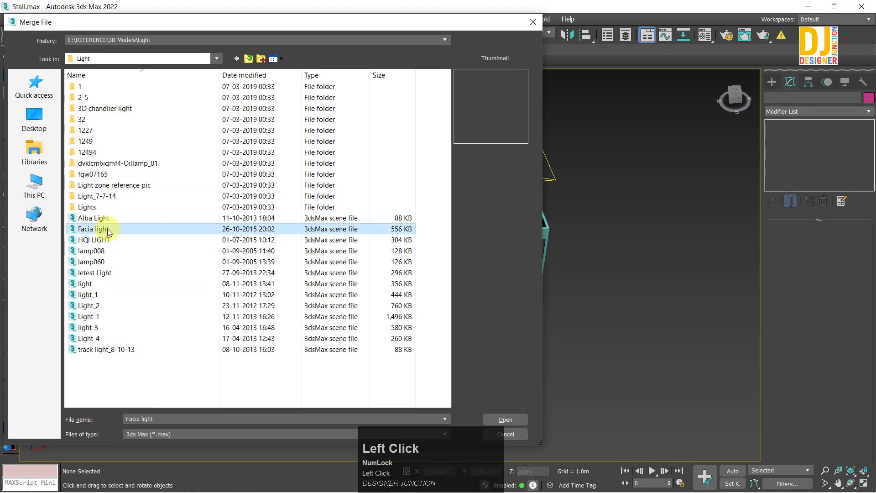
{"action": "left_click", "coordinate": [115, 222]}
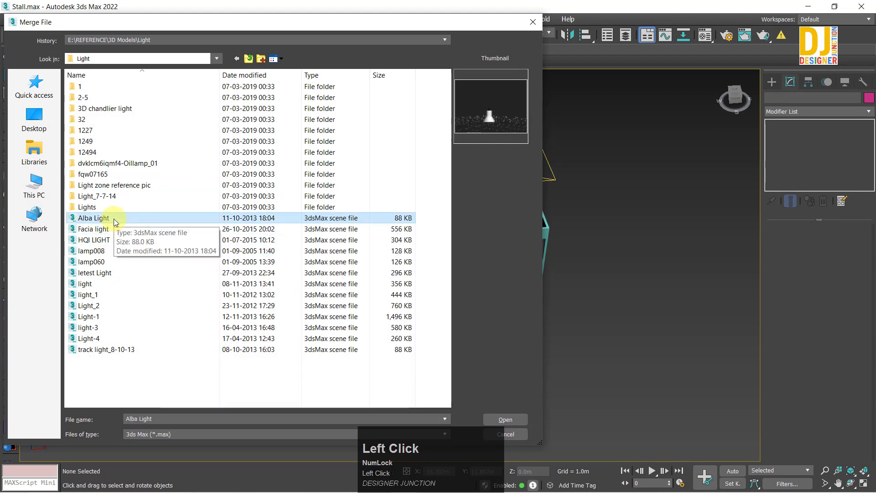
Merge Group171 from light_1 into the scene, then dismiss the obsolete-file notice and the Scene Converter.
{"action": "left_click", "coordinate": [99, 295]}
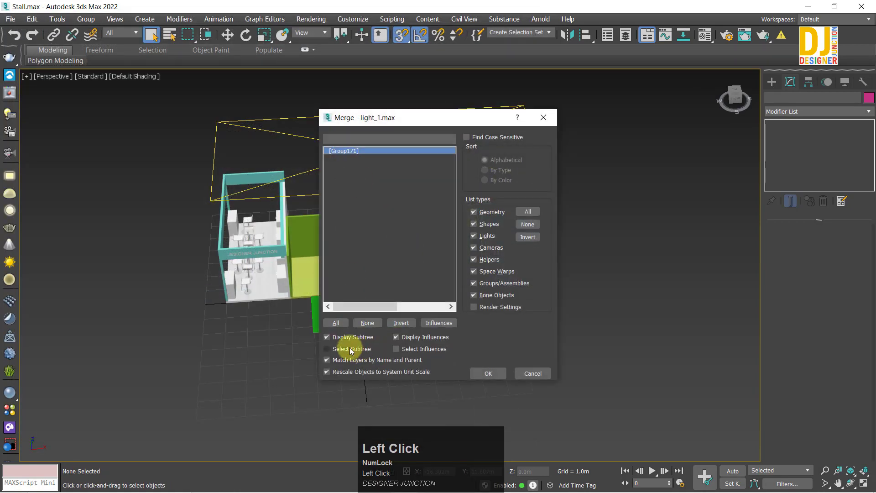
{"action": "left_click", "coordinate": [491, 372]}
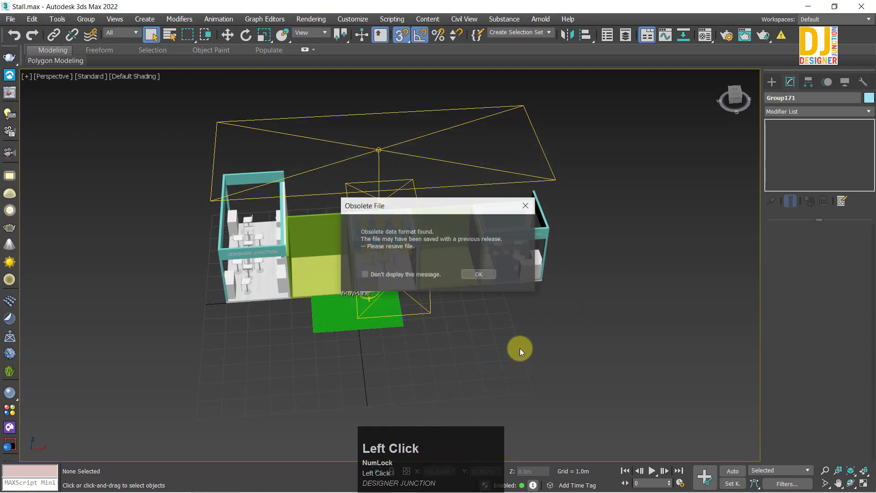
{"action": "left_click", "coordinate": [483, 270]}
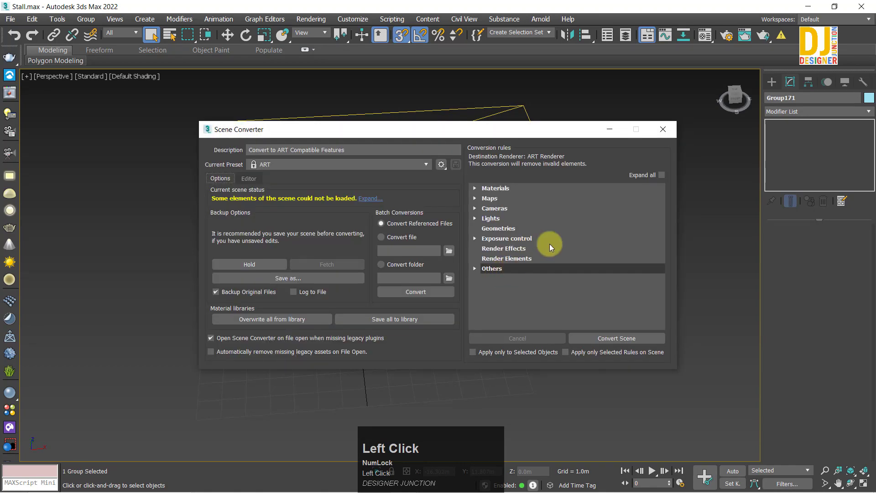
{"action": "left_click", "coordinate": [669, 130]}
Inspect the merged Group171 spotlight up close and delete it from the scene.
{"action": "key", "text": "z"}
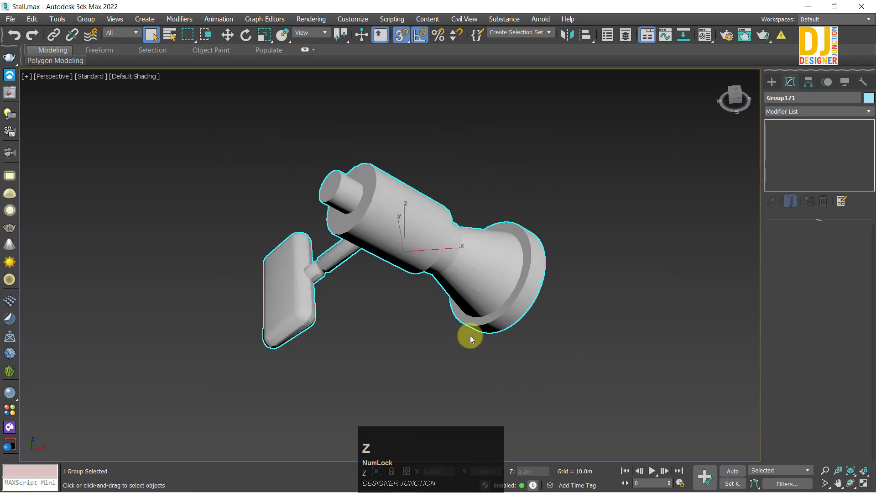
{"action": "middle_click_drag", "start_coordinate": [467, 336], "coordinate": [488, 297], "text": "alt"}
{"action": "key", "text": "w"}
{"action": "key", "text": "Delete"}
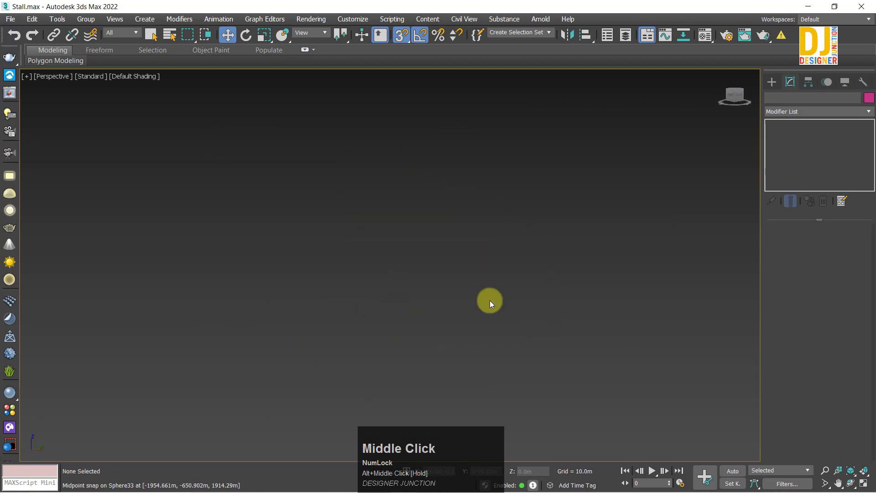
{"action": "key", "text": "z"}
{"action": "scroll", "coordinate": [462, 273], "scroll_direction": "up", "scroll_amount": 1}
{"action": "left_click_drag", "start_coordinate": [255, 181], "coordinate": [635, 391]}
{"action": "key", "text": "w"}
{"action": "key", "text": "w"}
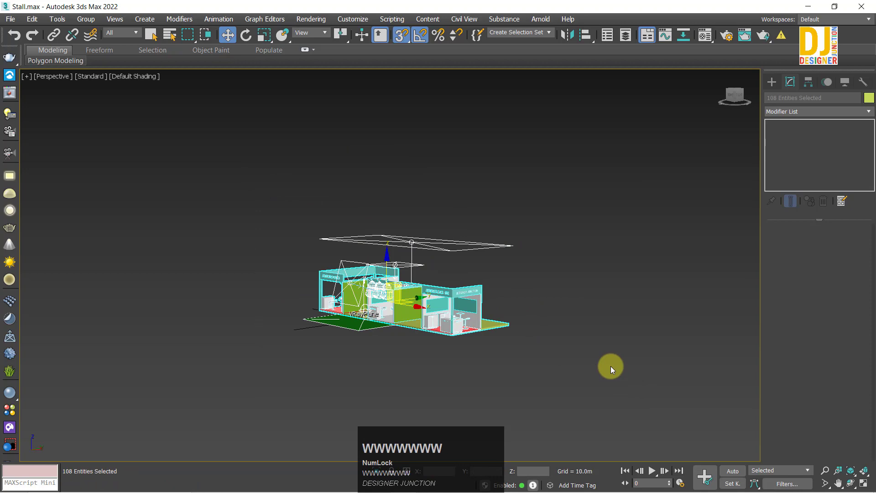
{"action": "scroll", "coordinate": [610, 365], "scroll_direction": "down", "scroll_amount": 4}
{"action": "middle_click_drag", "start_coordinate": [610, 365], "coordinate": [518, 335], "text": "alt"}
{"action": "left_click", "coordinate": [518, 335]}
Turn off 3D snapping and move the large end stall's front lettering slightly back against its fascia.
{"action": "scroll", "coordinate": [326, 256], "scroll_direction": "up", "scroll_amount": 4}
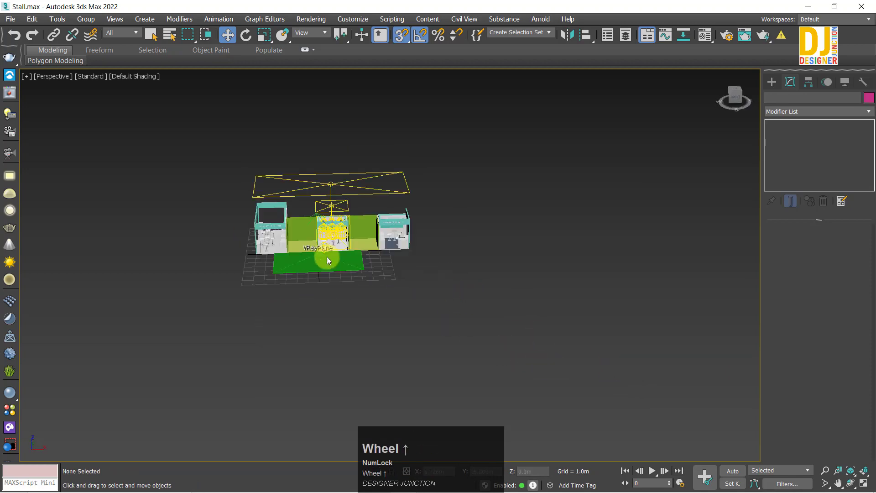
{"action": "scroll", "coordinate": [270, 209], "scroll_direction": "up", "scroll_amount": 3}
{"action": "scroll", "coordinate": [279, 246], "scroll_direction": "down", "scroll_amount": 2}
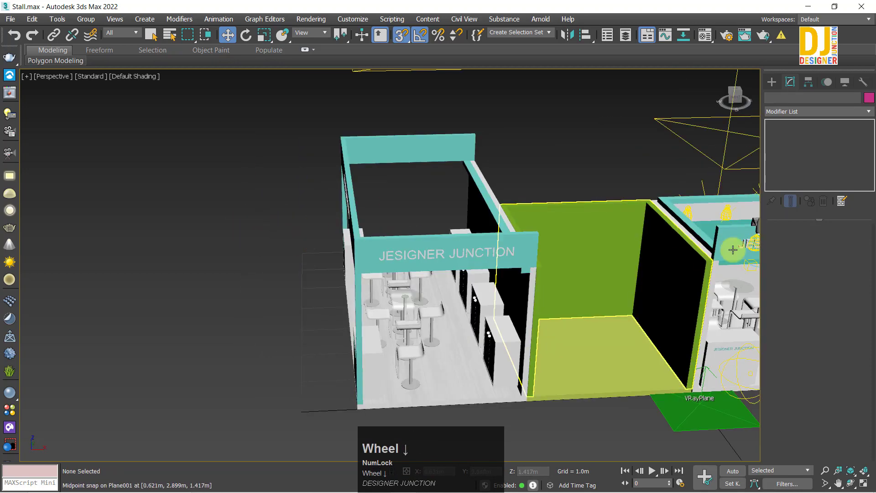
{"action": "middle_click_drag", "start_coordinate": [730, 248], "coordinate": [615, 240]}
{"action": "left_click", "coordinate": [416, 287]}
{"action": "key", "text": "w"}
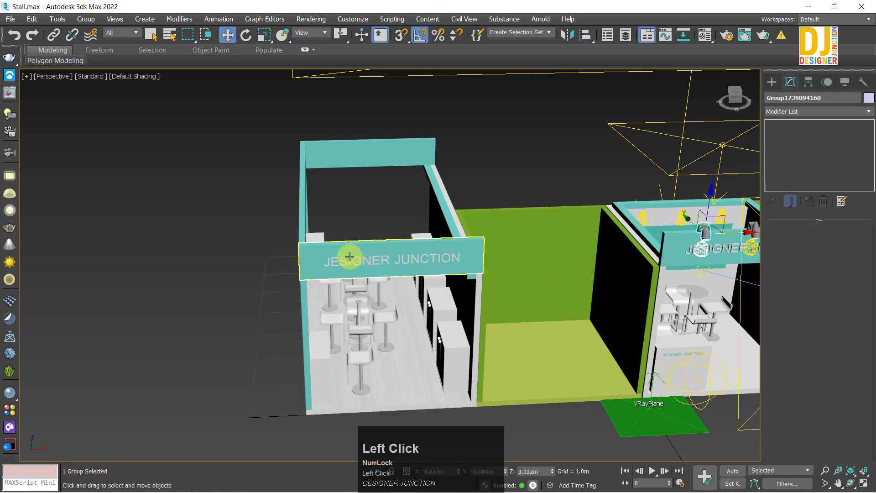
{"action": "key", "text": "z"}
{"action": "middle_click_drag", "start_coordinate": [358, 264], "coordinate": [399, 271], "text": "alt"}
{"action": "scroll", "coordinate": [369, 274], "scroll_direction": "up", "scroll_amount": 3}
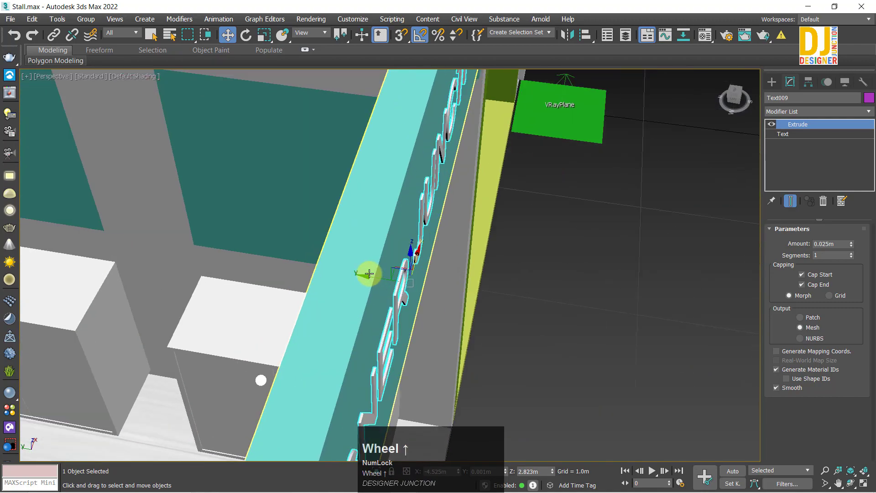
{"action": "left_click_drag", "start_coordinate": [375, 278], "coordinate": [374, 279]}
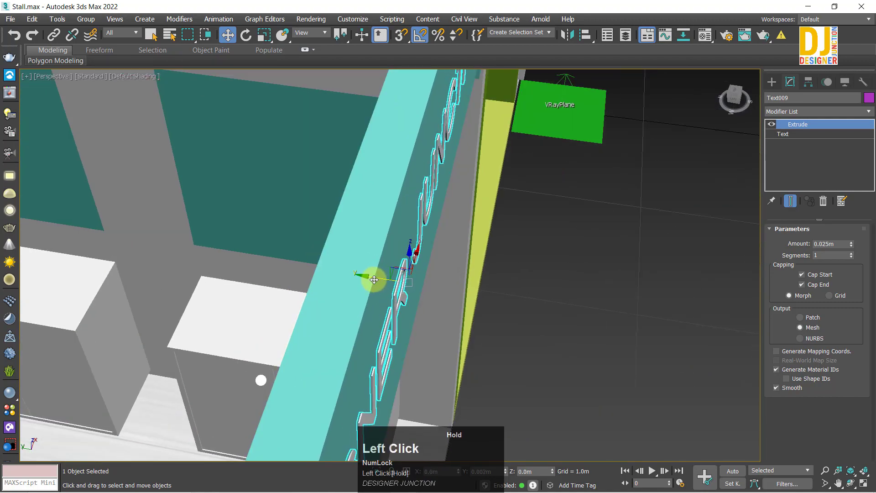
Select the lettering on the large stall's outer side fascia and move it inward along X in the Top view.
{"action": "scroll", "coordinate": [185, 382], "scroll_direction": "down", "scroll_amount": 2}
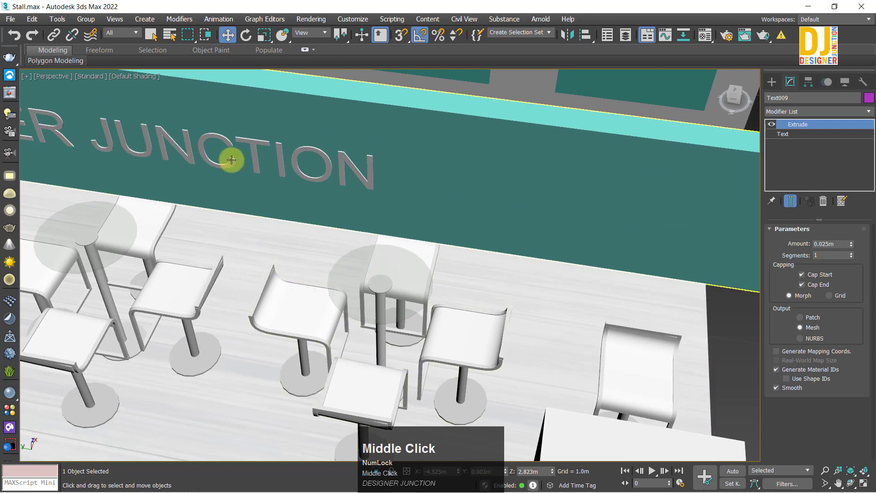
{"action": "left_click", "coordinate": [220, 140]}
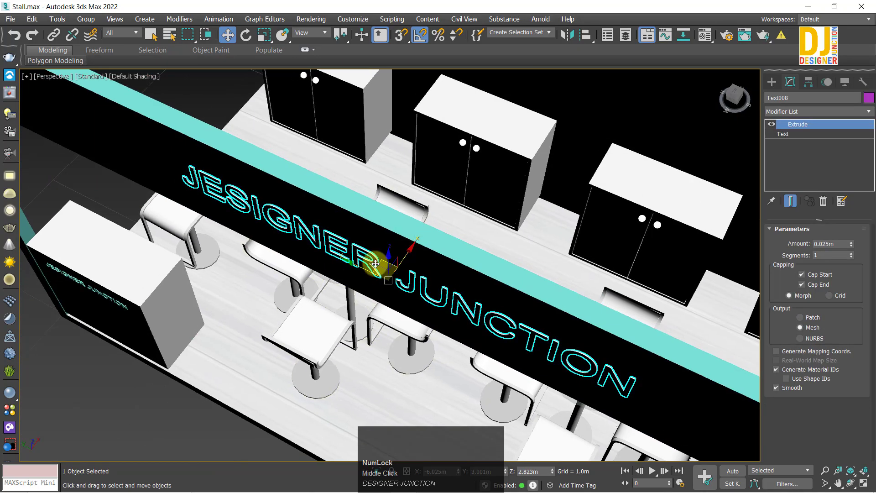
{"action": "key", "text": "alt+w"}
{"action": "middle_click", "coordinate": [229, 193]}
{"action": "key", "text": "alt+w"}
{"action": "key", "text": "z"}
{"action": "scroll", "coordinate": [402, 278], "scroll_direction": "up", "scroll_amount": 10}
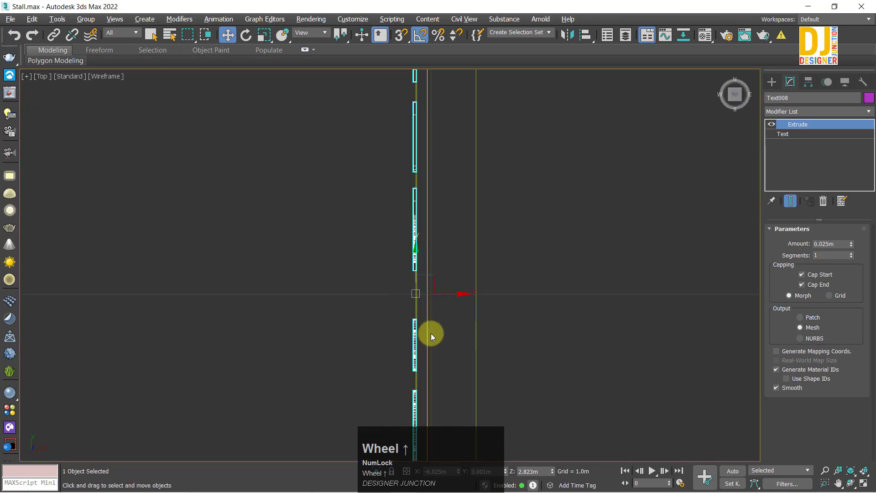
{"action": "left_click_drag", "start_coordinate": [416, 277], "coordinate": [446, 280]}
{"action": "key", "text": "alt+w"}
{"action": "middle_click", "coordinate": [601, 361]}
{"action": "key", "text": "alt+w"}
Shift the side fascia lettering slightly back outward along X in the Top view and deselect it.
{"action": "key", "text": "alt+w"}
{"action": "middle_click", "coordinate": [465, 221]}
{"action": "key", "text": "alt+w"}
{"action": "key", "text": "alt+w"}
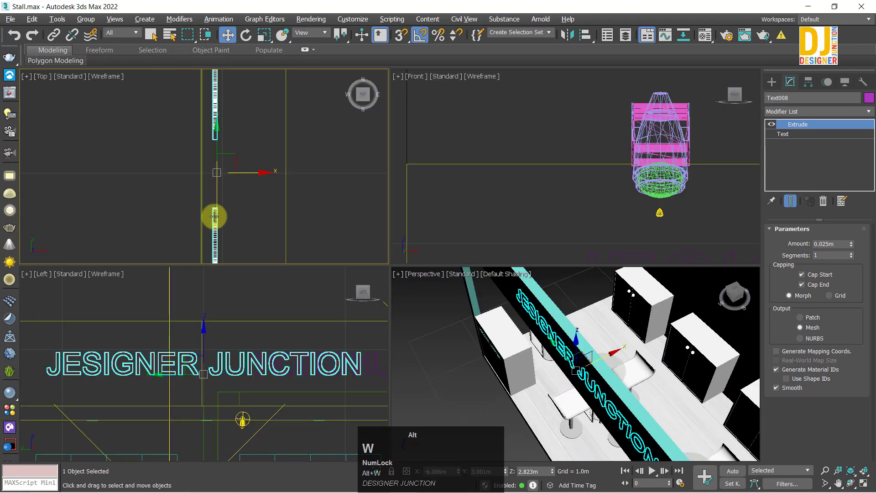
{"action": "middle_click", "coordinate": [215, 215]}
{"action": "key", "text": "alt+w"}
{"action": "left_click_drag", "start_coordinate": [446, 277], "coordinate": [414, 283]}
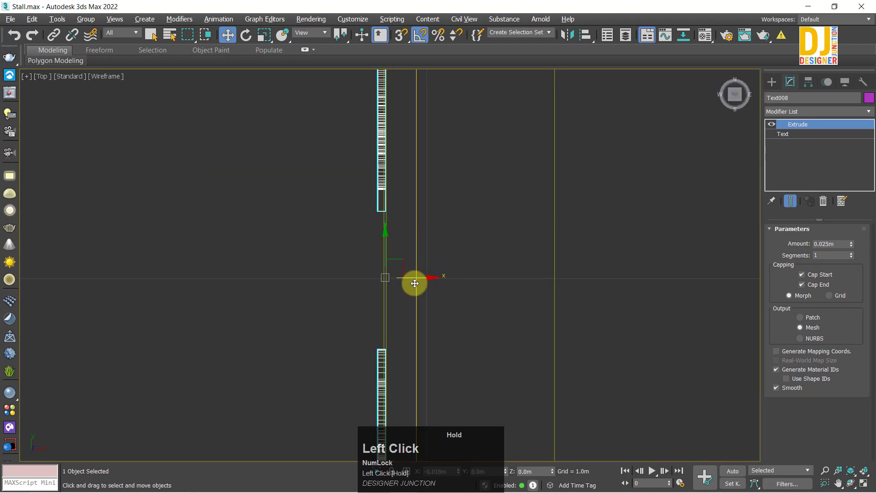
{"action": "left_click", "coordinate": [627, 346]}
Move the large stall's rear lettering slightly along Y toward its fascia and deselect it.
{"action": "key", "text": "alt+w"}
{"action": "middle_click", "coordinate": [589, 337]}
{"action": "key", "text": "alt+w"}
{"action": "scroll", "coordinate": [418, 285], "scroll_direction": "down", "scroll_amount": 4}
{"action": "middle_click_drag", "start_coordinate": [418, 286], "coordinate": [332, 214], "text": "alt"}
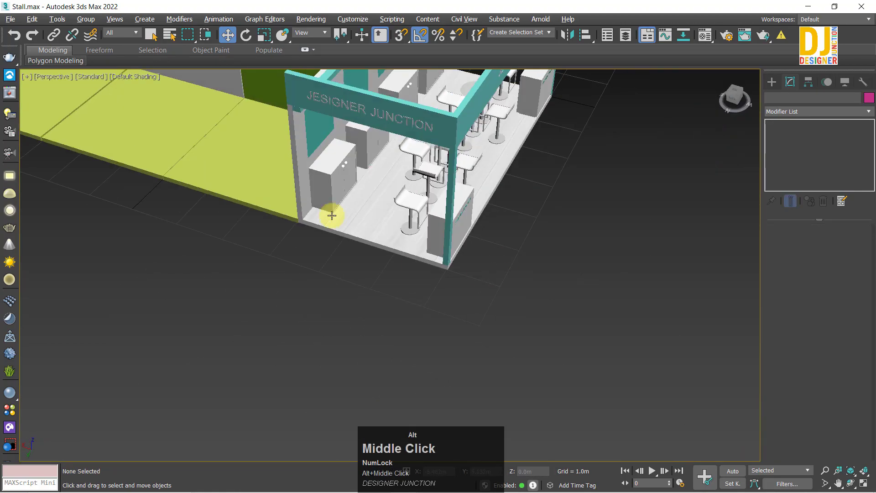
{"action": "scroll", "coordinate": [325, 107], "scroll_direction": "up", "scroll_amount": 3}
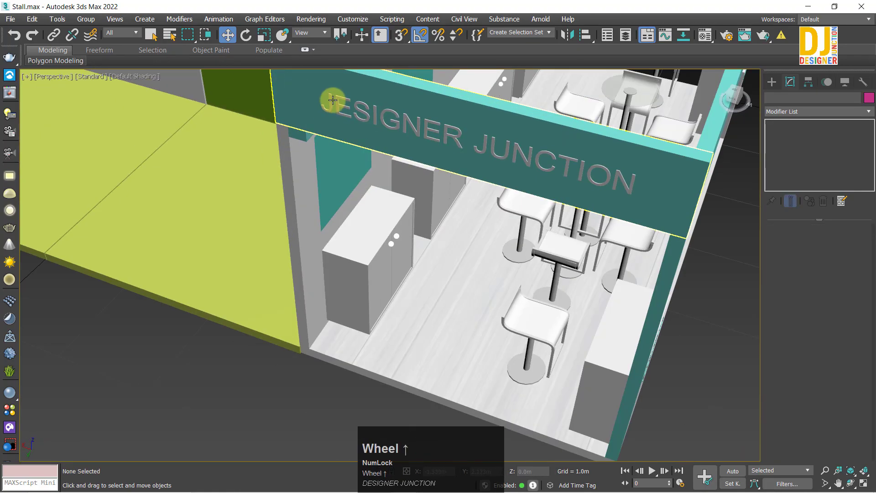
{"action": "left_click", "coordinate": [319, 94]}
{"action": "key", "text": "z"}
{"action": "scroll", "coordinate": [357, 254], "scroll_direction": "up", "scroll_amount": 5}
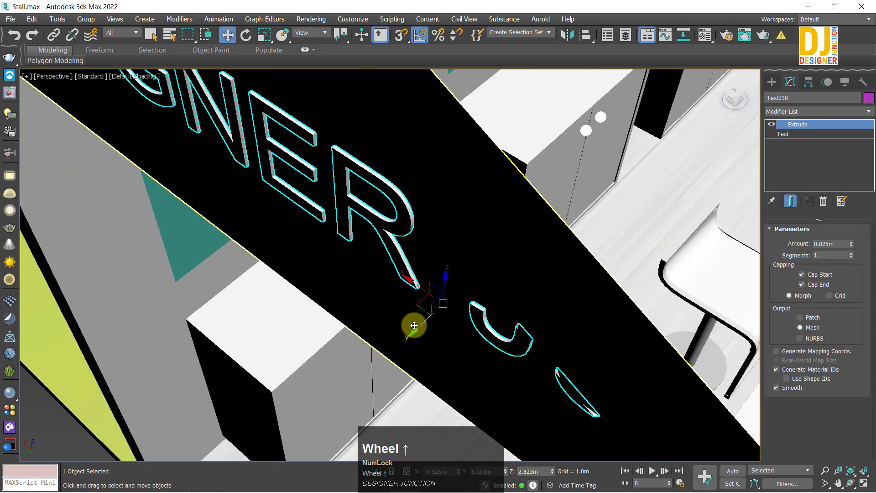
{"action": "mouse_move", "coordinate": [414, 325]}
{"action": "left_mouse_down"}
{"action": "mouse_move", "coordinate": [407, 336]}
{"action": "mouse_move", "coordinate": [416, 329]}
{"action": "left_mouse_up"}
{"action": "key", "text": "z"}
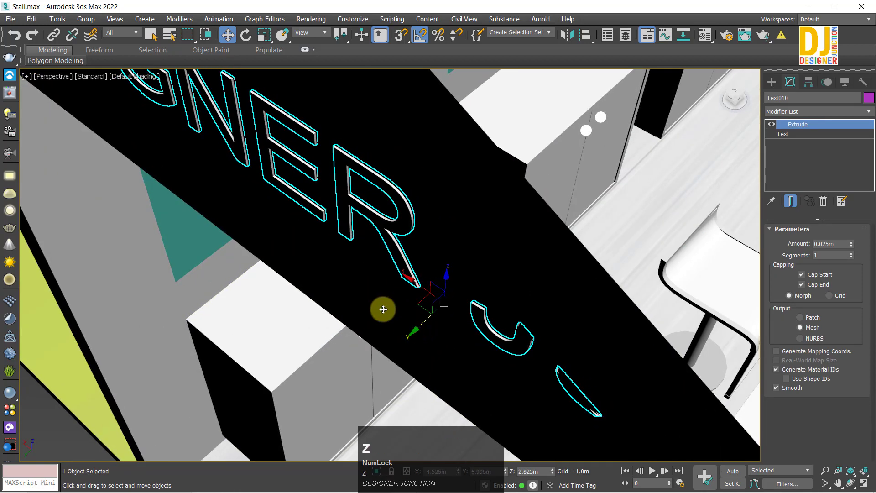
{"action": "middle_click_drag", "start_coordinate": [383, 309], "coordinate": [374, 248], "text": "alt"}
{"action": "scroll", "coordinate": [370, 228], "scroll_direction": "down", "scroll_amount": 5}
{"action": "left_click", "coordinate": [362, 204]}
Copy the middle stall's three front fascia spotlight groups along X onto the large end stall's front fascia.
{"action": "middle_click_drag", "start_coordinate": [364, 205], "coordinate": [554, 225], "text": "alt"}
{"action": "left_click", "coordinate": [555, 208]}
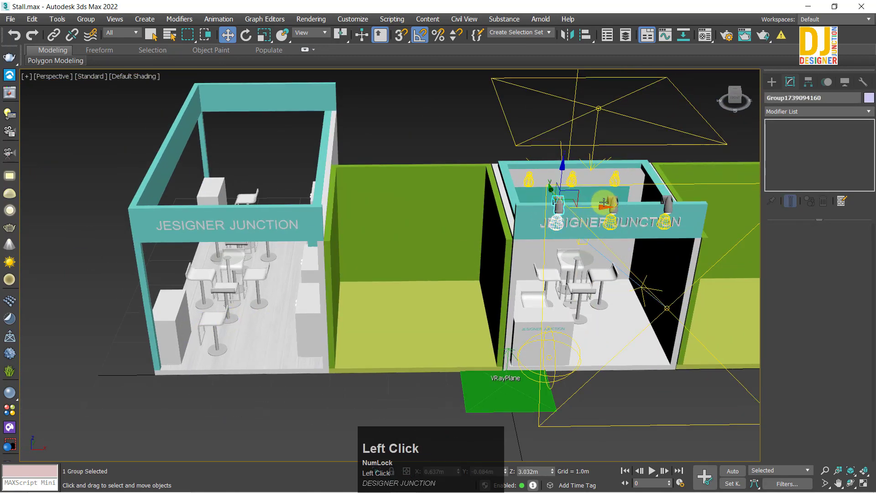
{"action": "left_click", "coordinate": [618, 201], "text": "ctrl"}
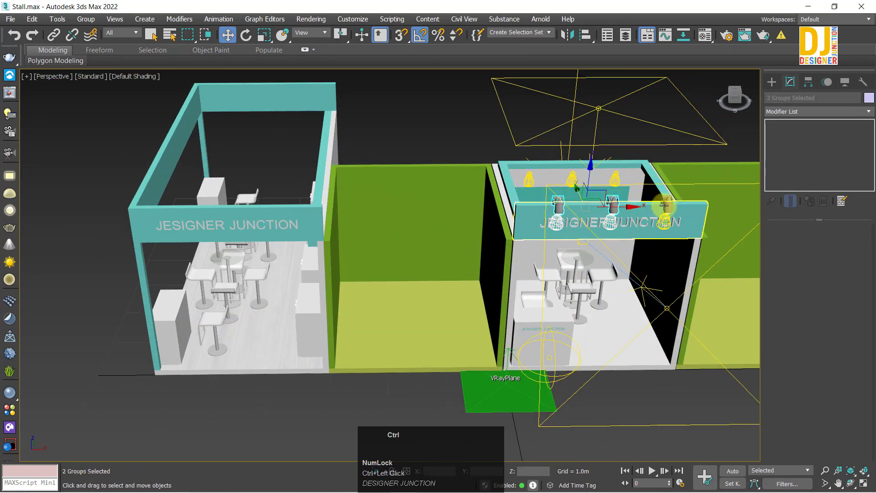
{"action": "left_click_drag", "start_coordinate": [648, 205], "coordinate": [264, 234], "text": "shift"}
{"action": "left_click", "coordinate": [429, 299]}
{"action": "key", "text": "z"}
{"action": "mouse_move", "coordinate": [332, 271]}
{"action": "middle_mouse_down", "text": "alt"}
{"action": "mouse_move", "coordinate": [363, 266]}
{"action": "mouse_move", "coordinate": [342, 323]}
{"action": "middle_mouse_up", "text": "alt"}
{"action": "scroll", "coordinate": [364, 269], "scroll_direction": "up", "scroll_amount": 3}
{"action": "scroll", "coordinate": [359, 272], "scroll_direction": "up", "scroll_amount": 4}
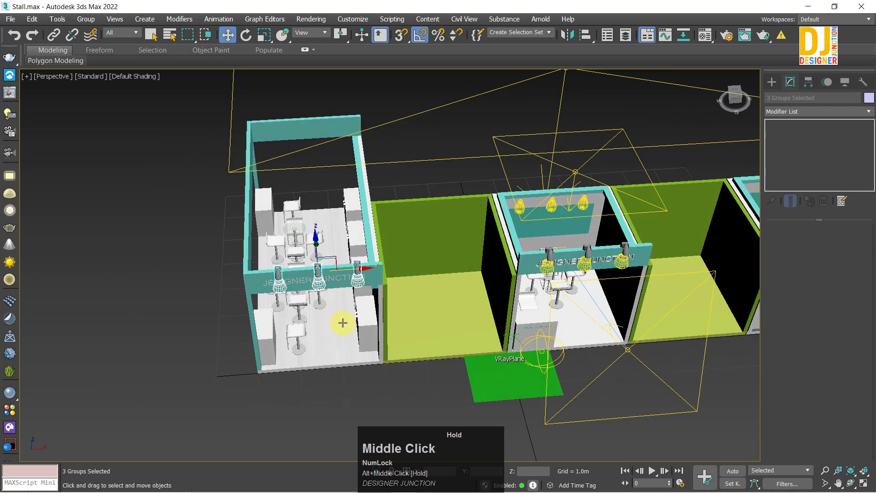
Nudge the large stall's three front spotlights along X, and copy them as instances along X beyond the outer side fascia.
{"action": "scroll", "coordinate": [358, 306], "scroll_direction": "up", "scroll_amount": 3}
{"action": "left_click_drag", "start_coordinate": [400, 279], "coordinate": [385, 283]}
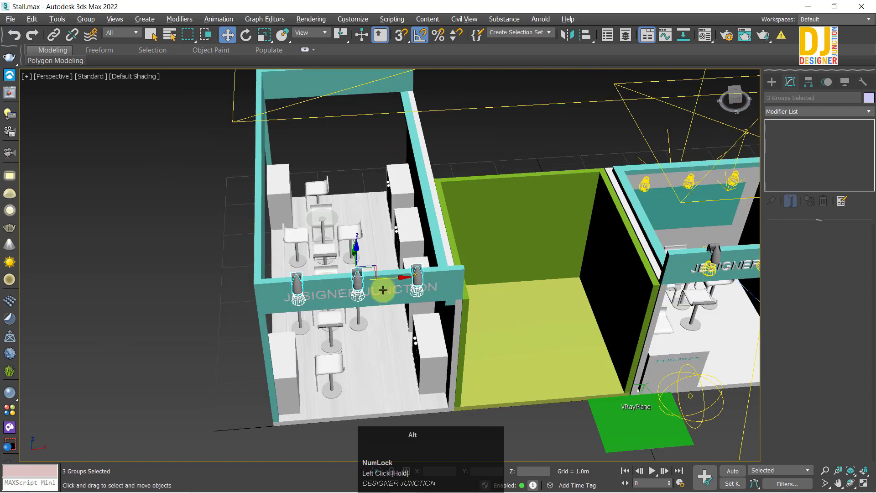
{"action": "middle_click_drag", "start_coordinate": [382, 290], "coordinate": [399, 278], "text": "alt"}
{"action": "left_click_drag", "start_coordinate": [391, 280], "coordinate": [235, 276], "text": "shift"}
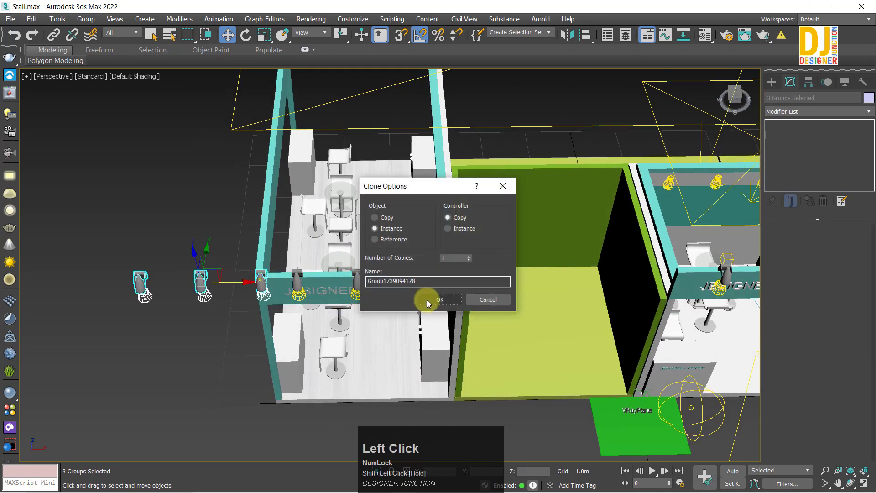
{"action": "left_click", "coordinate": [426, 297]}
Rotate the three copied spotlights a quarter turn about Z so they face outward from the large stall's outer side.
{"action": "key", "text": "e"}
{"action": "key", "text": "z"}
{"action": "middle_click_drag", "start_coordinate": [321, 310], "coordinate": [284, 375], "text": "alt"}
{"action": "scroll", "coordinate": [391, 307], "scroll_direction": "up", "scroll_amount": 3}
{"action": "scroll", "coordinate": [284, 375], "scroll_direction": "up", "scroll_amount": 5}
{"action": "left_click_drag", "start_coordinate": [279, 371], "coordinate": [259, 373]}
{"action": "key", "text": "alt+w"}
{"action": "key", "text": "alt+w"}
{"action": "key", "text": "z"}
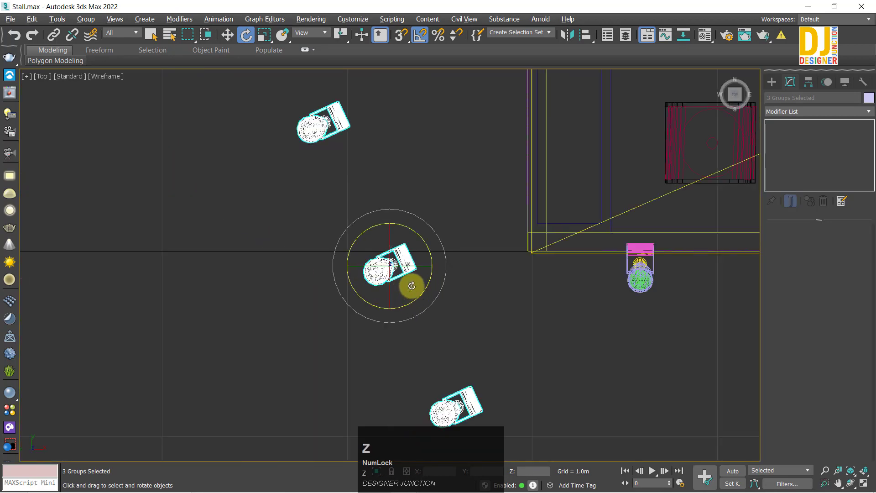
{"action": "left_click_drag", "start_coordinate": [442, 256], "coordinate": [447, 268]}
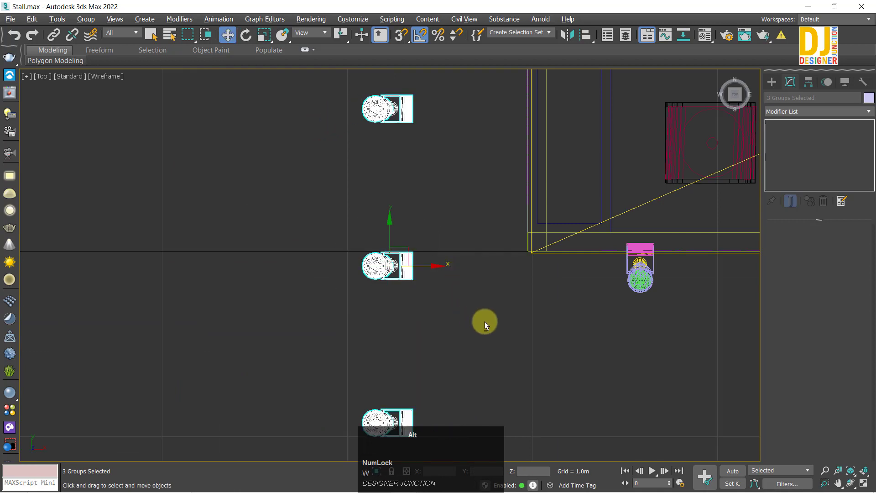
Move the rotated spotlights in the Top view so their mounts sit against the large stall's outer side fascia.
{"action": "key", "text": "alt+w"}
{"action": "key", "text": "alt+w"}
{"action": "middle_click_drag", "start_coordinate": [332, 220], "coordinate": [307, 372]}
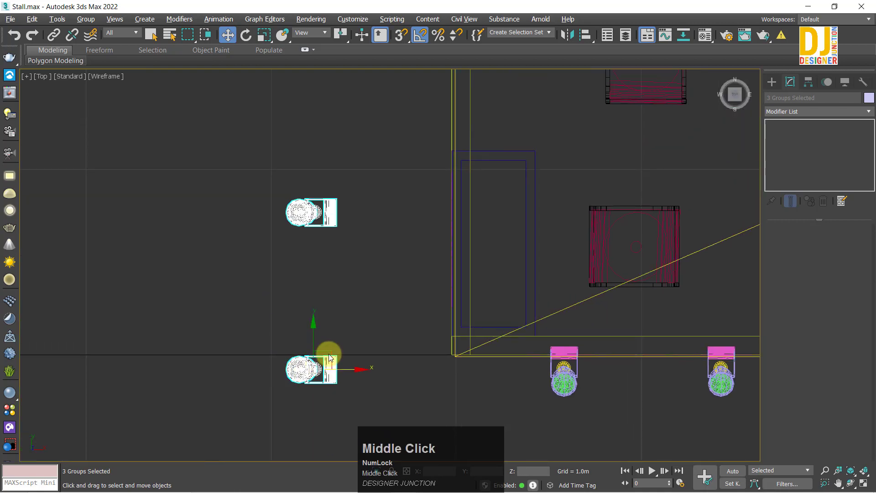
{"action": "left_click_drag", "start_coordinate": [331, 357], "coordinate": [447, 125]}
Copy the three side spotlights as instances along Y to fill the rest of the large stall's side fascia.
{"action": "key", "text": "alt+w"}
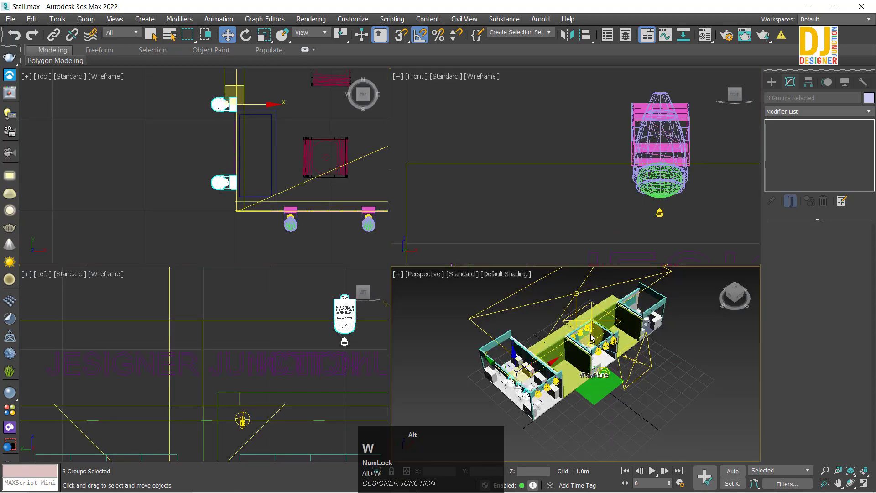
{"action": "key", "text": "alt+w"}
{"action": "middle_click_drag", "start_coordinate": [579, 351], "coordinate": [616, 280], "text": "alt"}
{"action": "middle_click_drag", "start_coordinate": [244, 317], "coordinate": [499, 256]}
{"action": "scroll", "coordinate": [373, 301], "scroll_direction": "up", "scroll_amount": 3}
{"action": "scroll", "coordinate": [373, 301], "scroll_direction": "up", "scroll_amount": 3}
{"action": "mouse_move", "coordinate": [528, 230]}
{"action": "left_mouse_down"}
{"action": "mouse_move", "coordinate": [315, 230]}
{"action": "mouse_move", "coordinate": [458, 237]}
{"action": "mouse_move", "coordinate": [166, 248]}
{"action": "mouse_move", "coordinate": [190, 253]}
{"action": "left_mouse_up"}
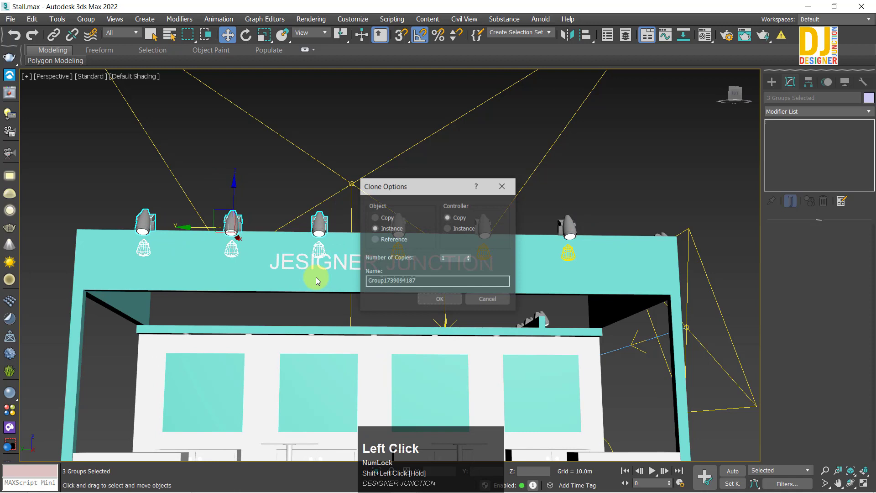
{"action": "left_click", "coordinate": [423, 298]}
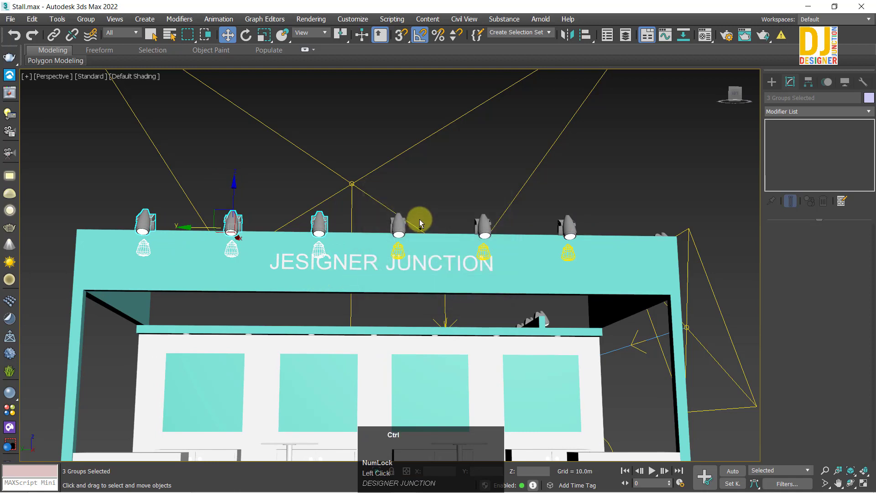
Select all six side spotlights, shift them along Y to centre them on the side fascia, and deselect them.
{"action": "left_click", "coordinate": [576, 227], "text": "ctrl"}
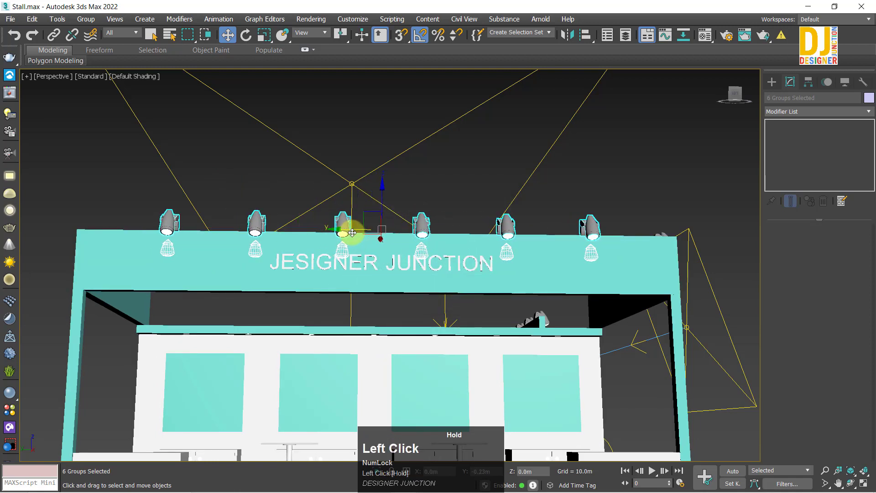
{"action": "middle_click_drag", "start_coordinate": [348, 231], "coordinate": [349, 258], "text": "alt"}
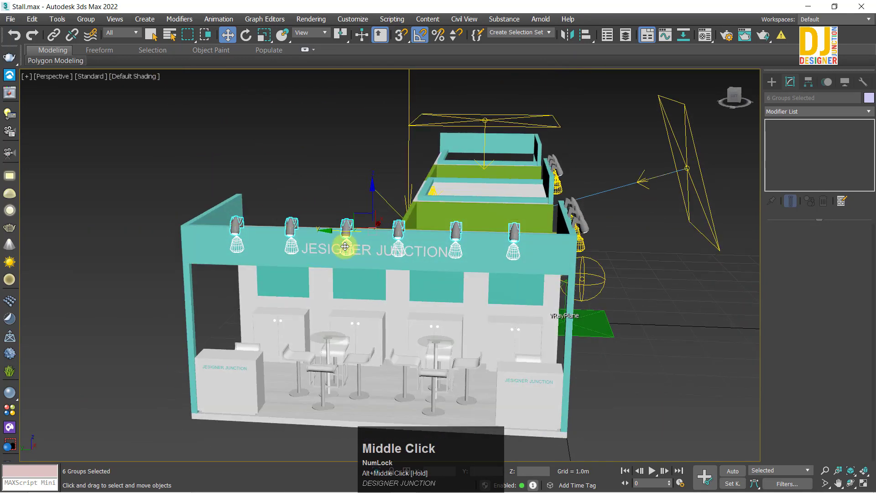
{"action": "left_click", "coordinate": [666, 237]}
Select the large stall's three front spotlights and copy them as instances along Y beyond the rear fascia.
{"action": "middle_click_drag", "start_coordinate": [667, 237], "coordinate": [502, 361], "text": "alt"}
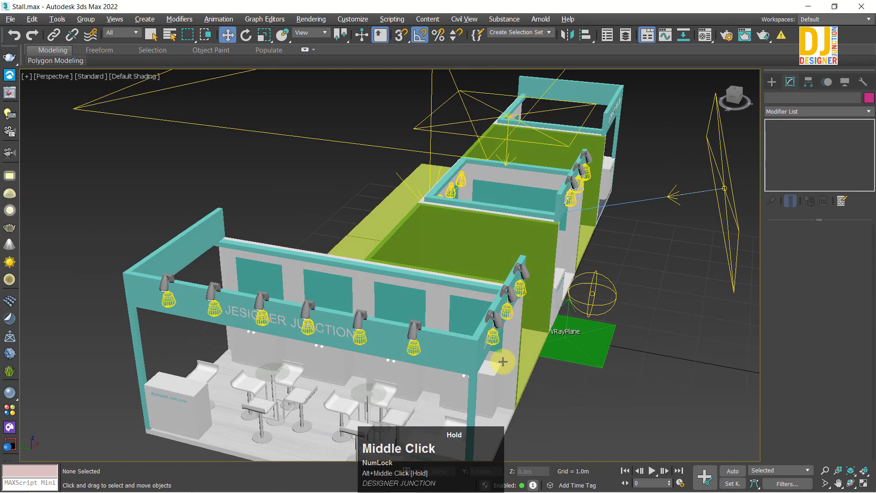
{"action": "left_click", "coordinate": [497, 323]}
{"action": "left_click", "coordinate": [509, 294], "text": "ctrl"}
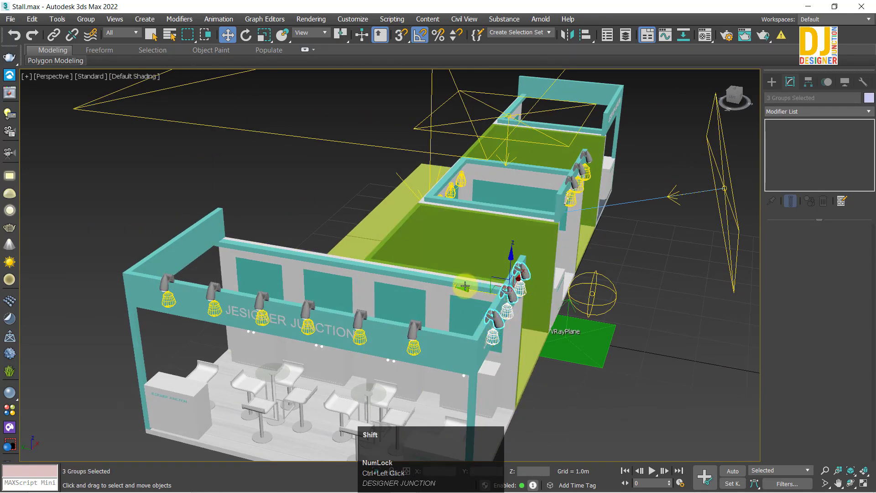
{"action": "mouse_move", "coordinate": [472, 291]}
{"action": "left_mouse_down", "text": "shift"}
{"action": "mouse_move", "coordinate": [114, 251]}
{"action": "mouse_move", "coordinate": [123, 235]}
{"action": "left_mouse_up", "text": "shift"}
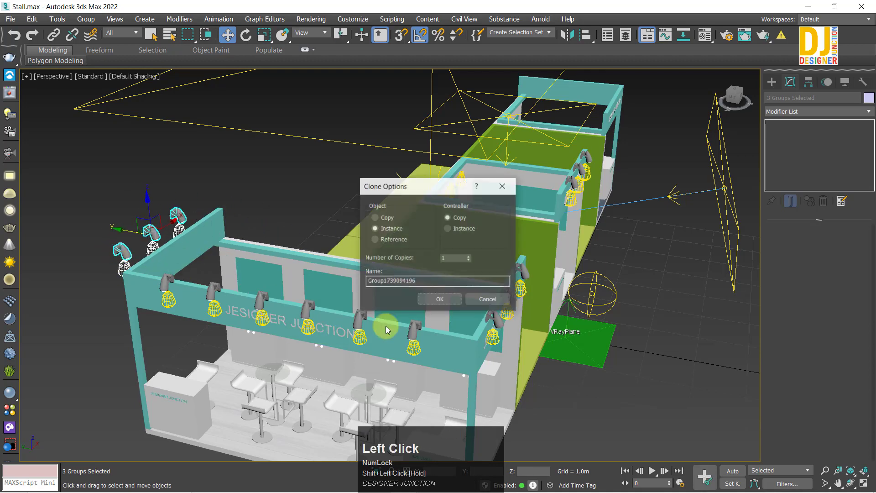
Rotate the three rear spotlight copies a half turn about Z so they face away from the large stall's rear fascia.
{"action": "scroll", "coordinate": [260, 284], "scroll_direction": "up", "scroll_amount": 3}
{"action": "middle_click_drag", "start_coordinate": [131, 282], "coordinate": [196, 315], "text": "alt"}
{"action": "middle_click_drag", "start_coordinate": [196, 315], "coordinate": [395, 310]}
{"action": "key", "text": "e"}
{"action": "middle_click_drag", "start_coordinate": [597, 287], "coordinate": [443, 275]}
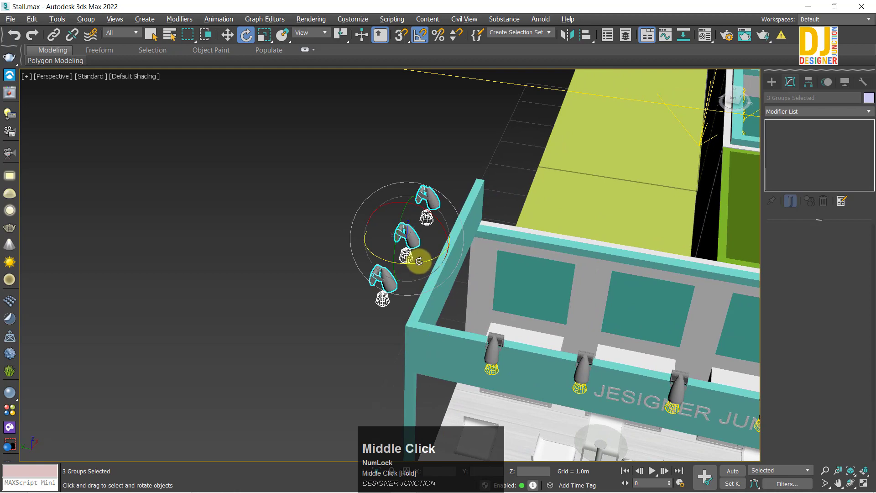
{"action": "left_click_drag", "start_coordinate": [418, 261], "coordinate": [488, 219]}
{"action": "key", "text": "alt+w"}
{"action": "key", "text": "alt+w"}
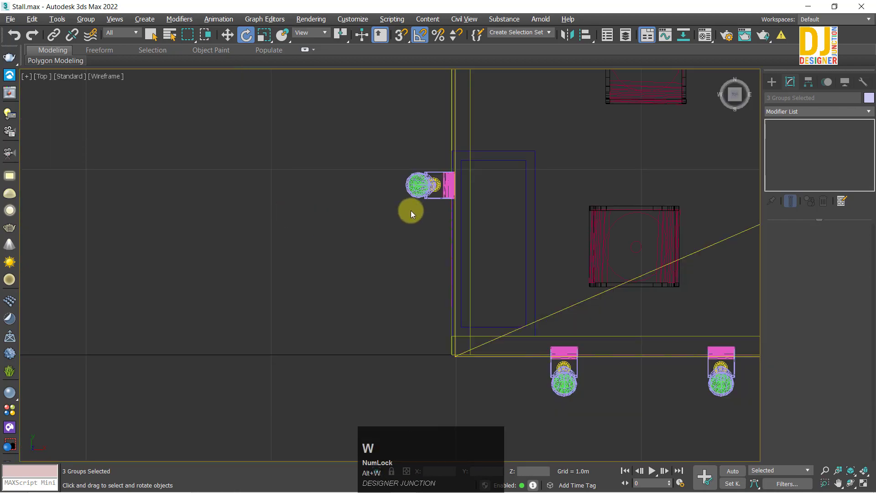
{"action": "middle_click_drag", "start_coordinate": [411, 214], "coordinate": [336, 352]}
{"action": "scroll", "coordinate": [434, 182], "scroll_direction": "down", "scroll_amount": 2}
{"action": "middle_click_drag", "start_coordinate": [435, 182], "coordinate": [362, 319]}
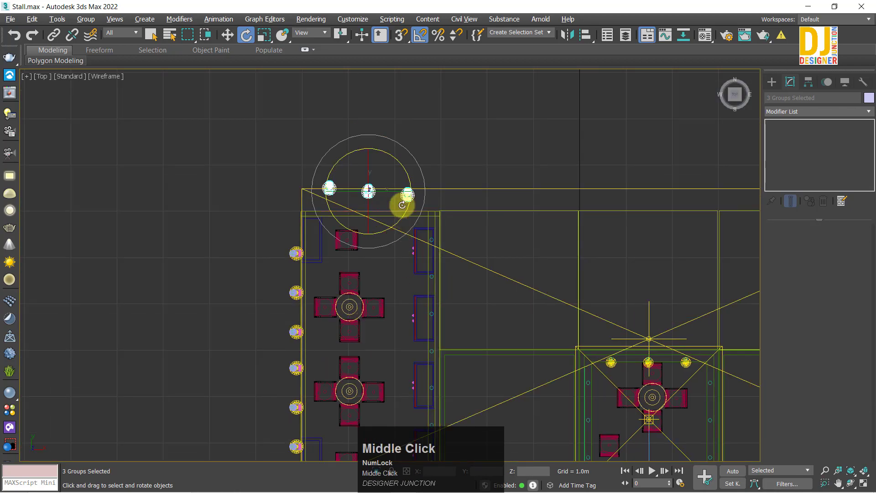
{"action": "scroll", "coordinate": [384, 190], "scroll_direction": "up", "scroll_amount": 5}
{"action": "left_click_drag", "start_coordinate": [377, 208], "coordinate": [378, 204]}
Move the rear spotlights along Y in the Top view so their mounts sit against the large stall's rear fascia.
{"action": "key", "text": "w"}
{"action": "left_click_drag", "start_coordinate": [320, 162], "coordinate": [345, 217]}
{"action": "left_click", "coordinate": [330, 261]}
{"action": "key", "text": "ctrl+z"}
Centre the three rear spotlights along X above the rear fascia lettering and deselect them.
{"action": "key", "text": "alt+w"}
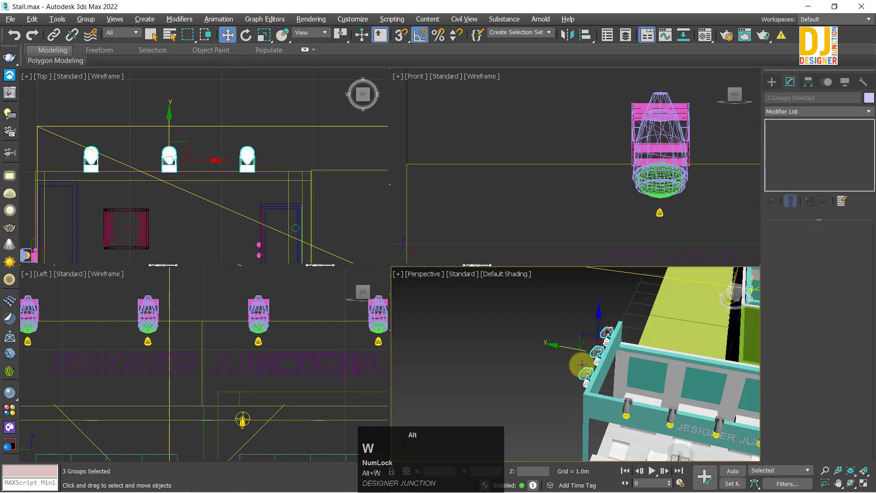
{"action": "key", "text": "alt+w"}
{"action": "middle_click_drag", "start_coordinate": [582, 363], "coordinate": [478, 289], "text": "alt"}
{"action": "left_click_drag", "start_coordinate": [390, 241], "coordinate": [402, 288]}
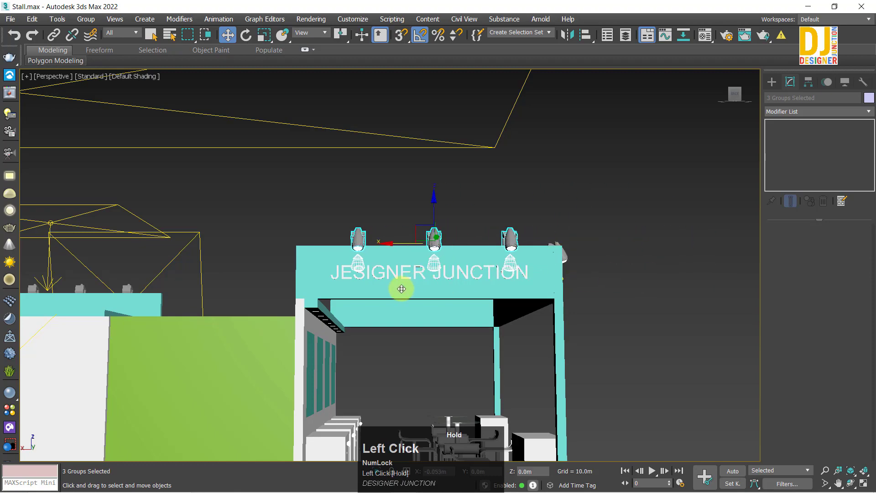
{"action": "middle_click_drag", "start_coordinate": [401, 291], "coordinate": [381, 108], "text": "alt"}
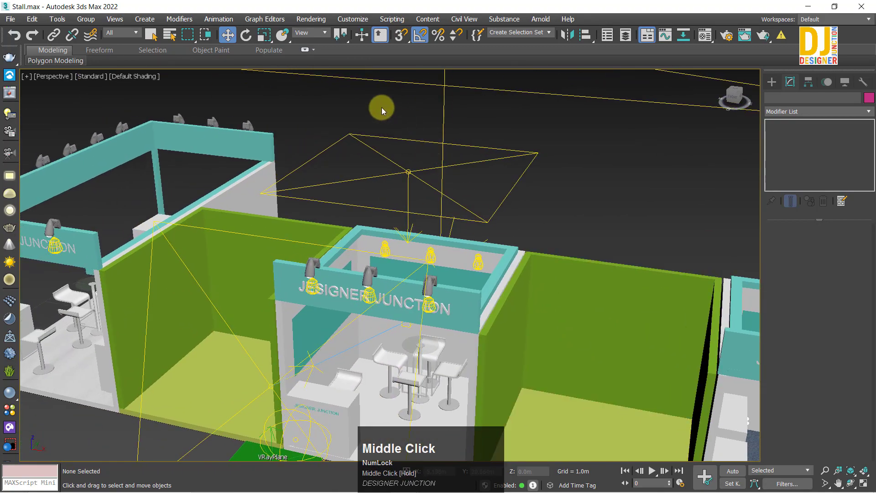
Copy the plane light above the middle stall along X to above the small end stall, using the Copy option.
{"action": "left_click", "coordinate": [445, 251]}
{"action": "middle_click_drag", "start_coordinate": [444, 251], "coordinate": [411, 256]}
{"action": "scroll", "coordinate": [492, 273], "scroll_direction": "down", "scroll_amount": 3}
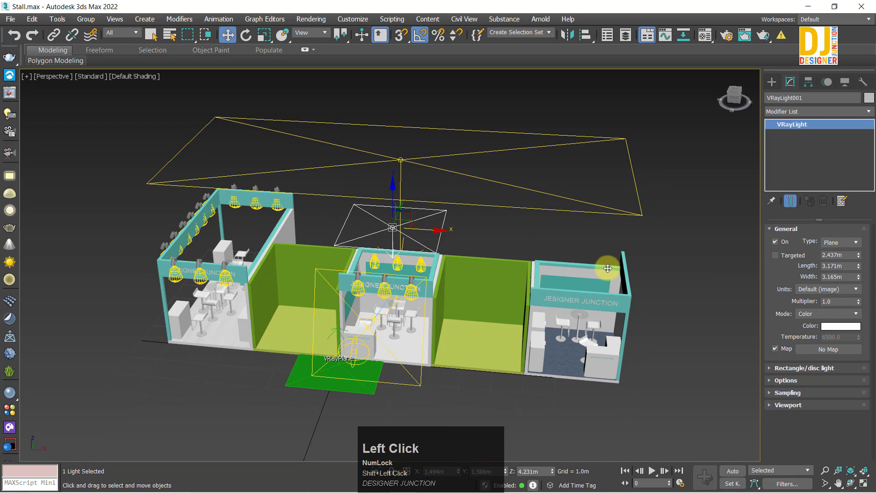
{"action": "mouse_move", "coordinate": [607, 268]}
{"action": "left_mouse_down", "text": "shift"}
{"action": "mouse_move", "coordinate": [631, 276]}
{"action": "mouse_move", "coordinate": [617, 274]}
{"action": "left_mouse_up", "text": "shift"}
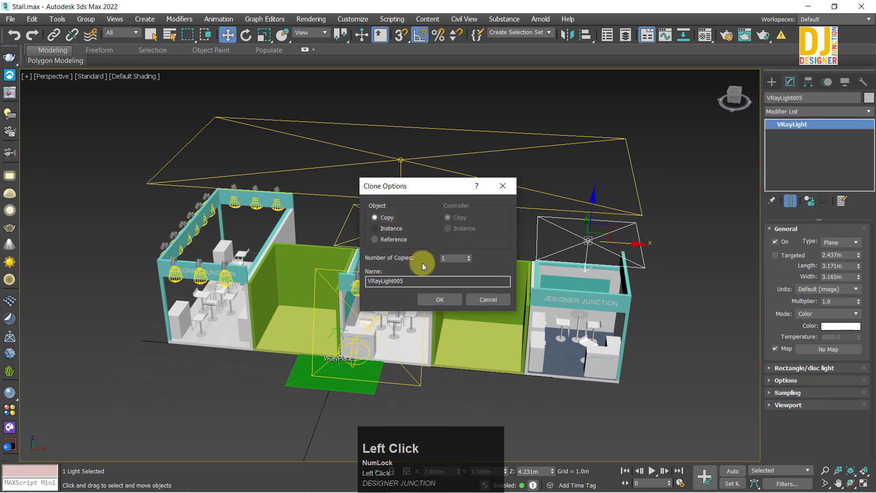
{"action": "left_click", "coordinate": [433, 300]}
Shift the copied plane light slightly along X in the Top view to line it up over the small end stall.
{"action": "key", "text": "alt+w"}
{"action": "key", "text": "z"}
{"action": "key", "text": "z"}
{"action": "key", "text": "z"}
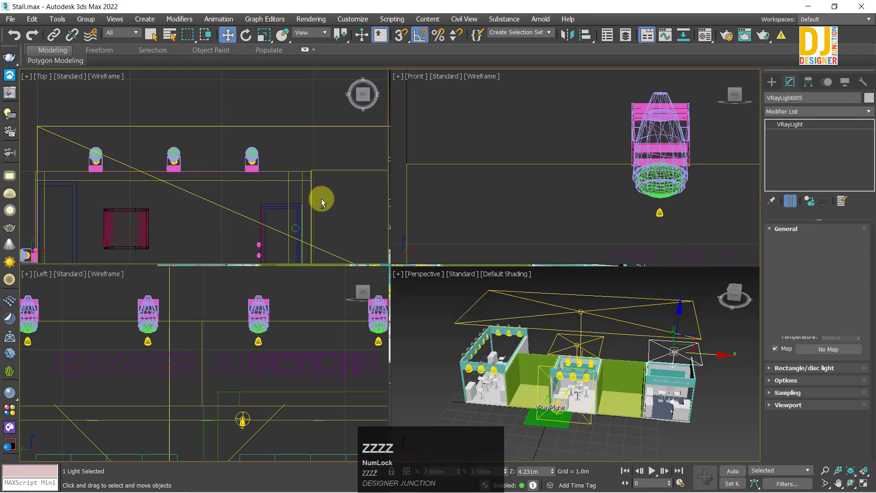
{"action": "key", "text": "alt+w"}
{"action": "scroll", "coordinate": [342, 214], "scroll_direction": "down", "scroll_amount": 5}
{"action": "scroll", "coordinate": [345, 219], "scroll_direction": "up", "scroll_amount": 5}
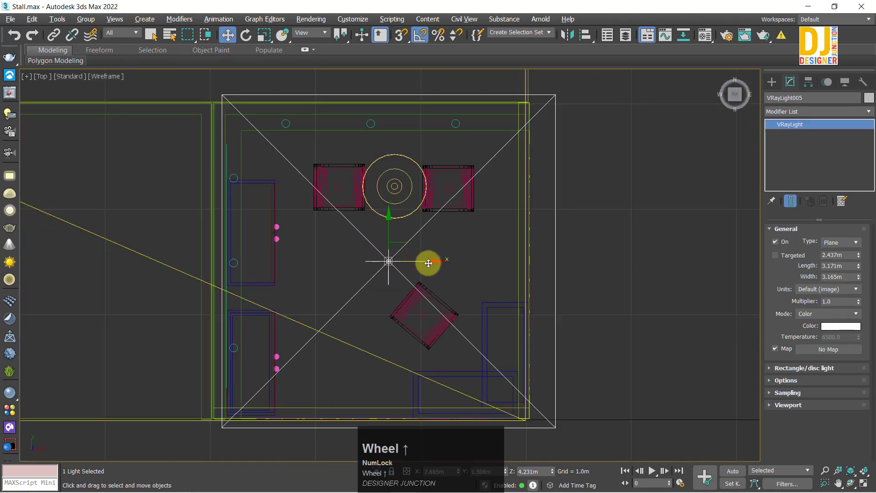
{"action": "left_click", "coordinate": [428, 263]}
Copy the small end stall's overhead plane light along X to above the large end stall.
{"action": "scroll", "coordinate": [559, 292], "scroll_direction": "down", "scroll_amount": 5}
{"action": "middle_click_drag", "start_coordinate": [559, 292], "coordinate": [710, 307]}
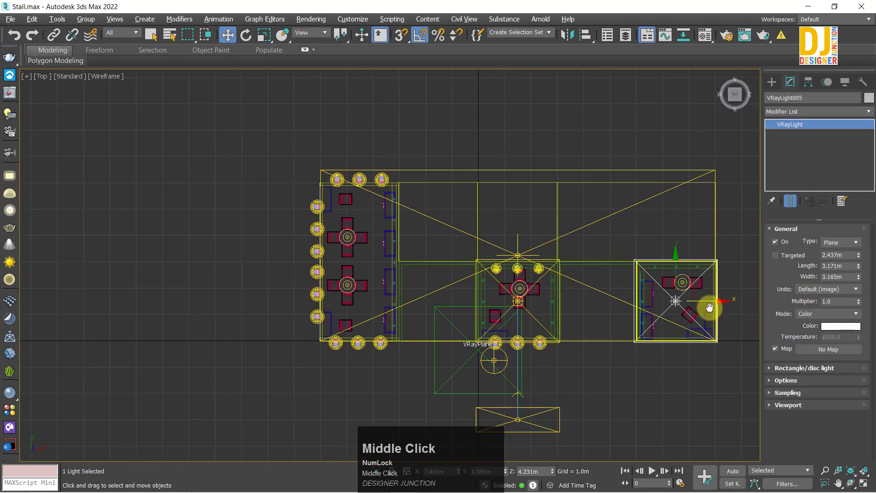
{"action": "mouse_move", "coordinate": [714, 303]}
{"action": "left_mouse_down", "text": "shift"}
{"action": "mouse_move", "coordinate": [381, 316]}
{"action": "mouse_move", "coordinate": [391, 321]}
{"action": "left_mouse_up", "text": "shift"}
{"action": "left_click", "coordinate": [431, 303]}
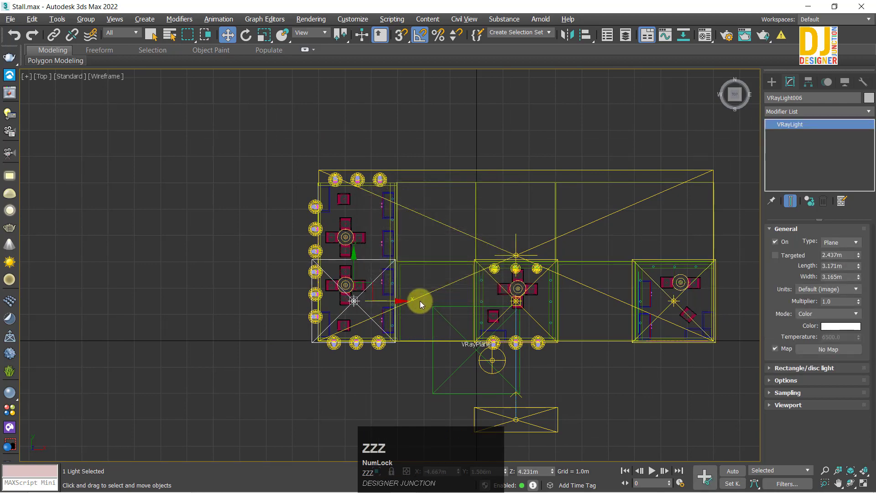
Set the width of the large stall's plane light to 6.867 m and move it along Y to centre it over the stall.
{"action": "key", "text": "z"}
{"action": "scroll", "coordinate": [420, 301], "scroll_direction": "down", "scroll_amount": 5}
{"action": "middle_click_drag", "start_coordinate": [453, 264], "coordinate": [406, 306]}
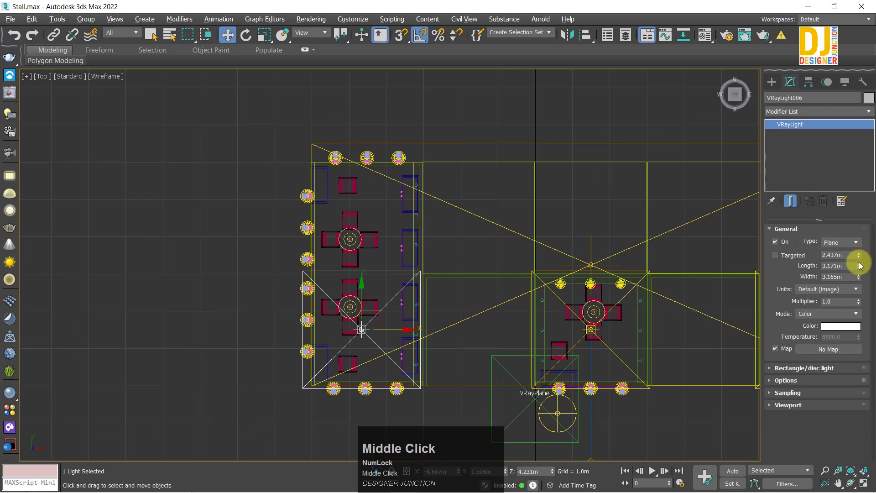
{"action": "left_click_drag", "start_coordinate": [858, 267], "coordinate": [858, 237]}
{"action": "key", "text": "ctrl+z"}
{"action": "left_click_drag", "start_coordinate": [858, 277], "coordinate": [863, 224]}
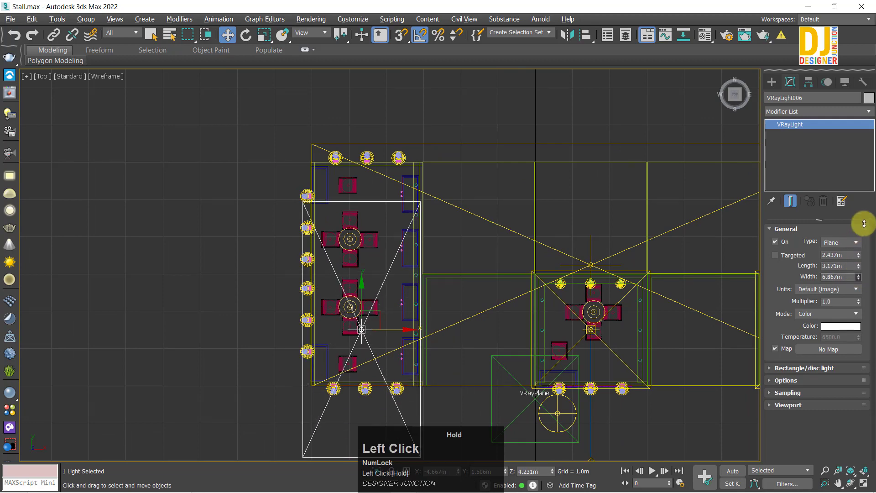
{"action": "left_click_drag", "start_coordinate": [360, 299], "coordinate": [393, 244]}
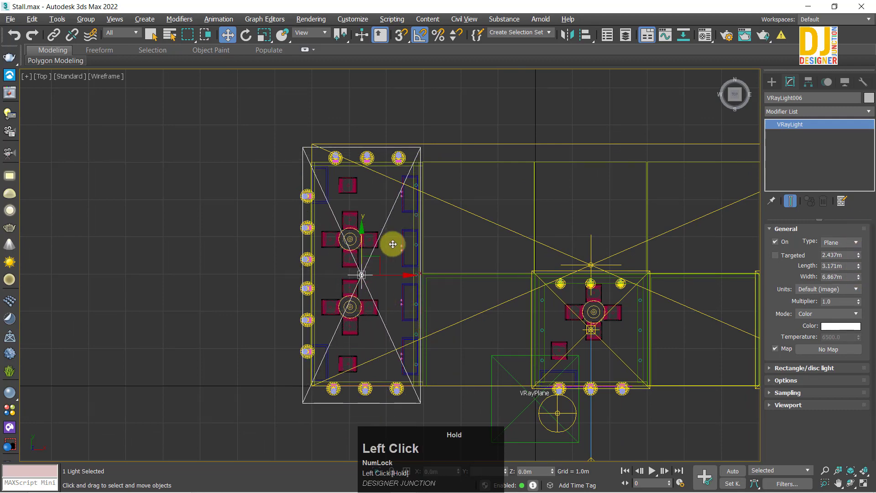
Reduce the width of the large stall's plane light to 6.249 m and nudge it slightly along Y.
{"action": "key", "text": "z"}
{"action": "key", "text": "z"}
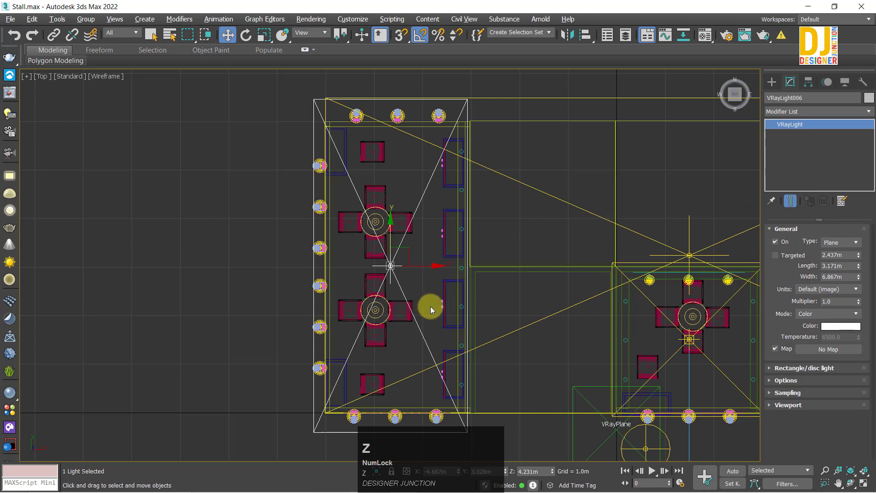
{"action": "left_click", "coordinate": [858, 268]}
{"action": "key", "text": "ctrl+z"}
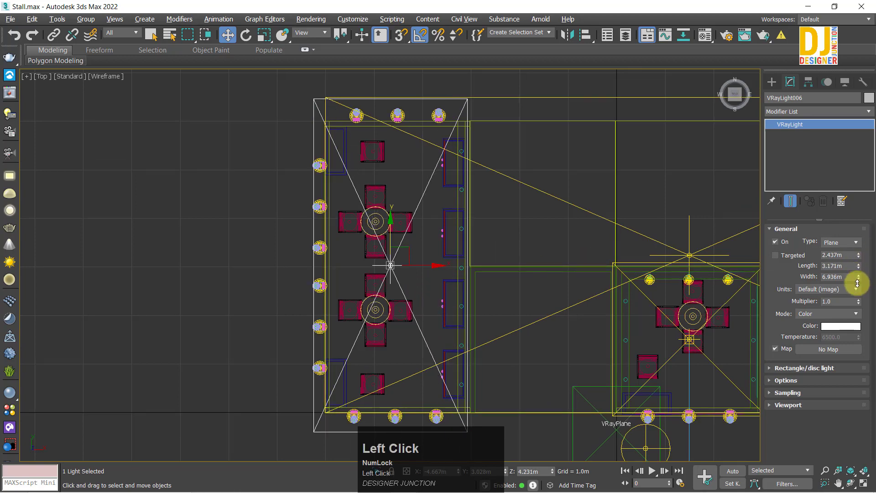
{"action": "left_click_drag", "start_coordinate": [857, 283], "coordinate": [861, 278]}
{"action": "key", "text": "z"}
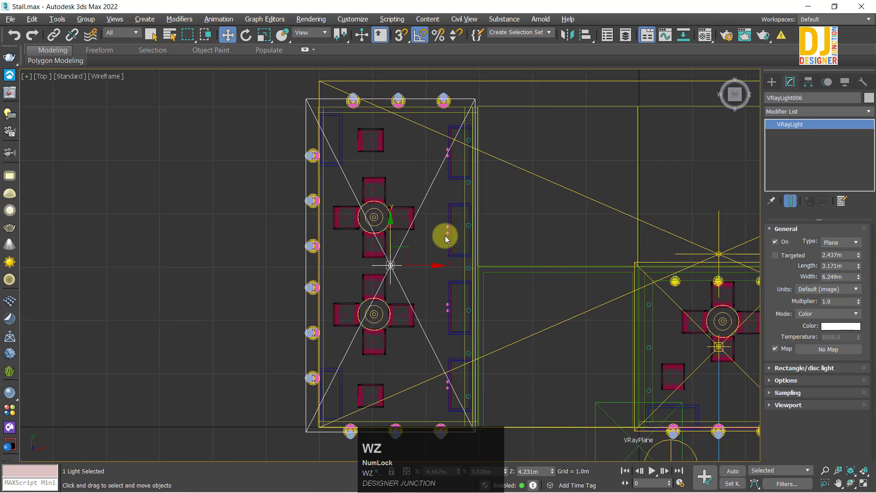
{"action": "left_click_drag", "start_coordinate": [390, 230], "coordinate": [395, 230]}
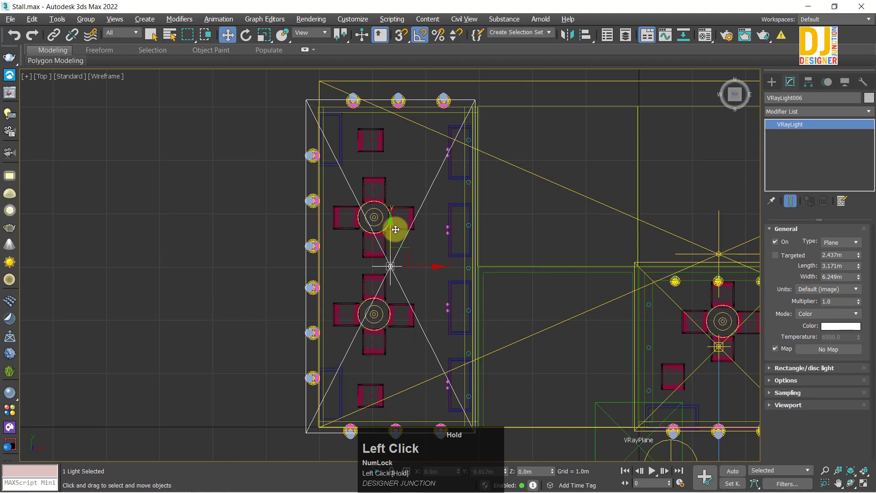
Copy the upright plane light in front of the middle stall along X to the front of the large end stall.
{"action": "key", "text": "alt+w"}
{"action": "key", "text": "alt+w"}
{"action": "key", "text": "z"}
{"action": "middle_click_drag", "start_coordinate": [518, 314], "coordinate": [522, 286], "text": "alt"}
{"action": "scroll", "coordinate": [397, 270], "scroll_direction": "down", "scroll_amount": 4}
{"action": "middle_click_drag", "start_coordinate": [398, 270], "coordinate": [486, 245]}
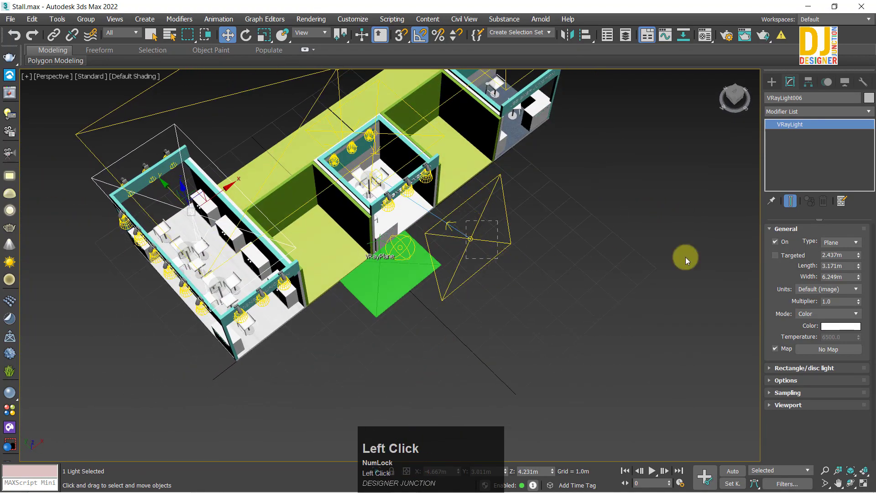
{"action": "left_click", "coordinate": [774, 255]}
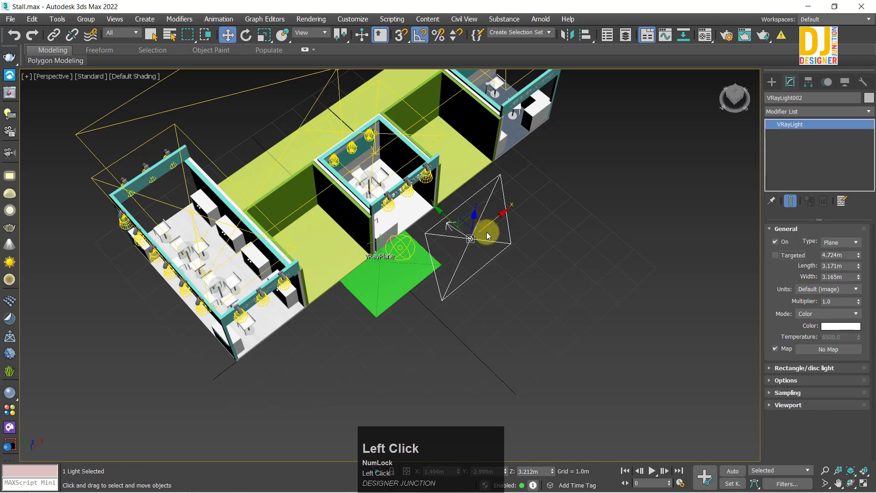
{"action": "mouse_move", "coordinate": [498, 216]}
{"action": "left_mouse_down", "text": "shift"}
{"action": "mouse_move", "coordinate": [305, 323]}
{"action": "mouse_move", "coordinate": [231, 345]}
{"action": "left_mouse_up", "text": "shift"}
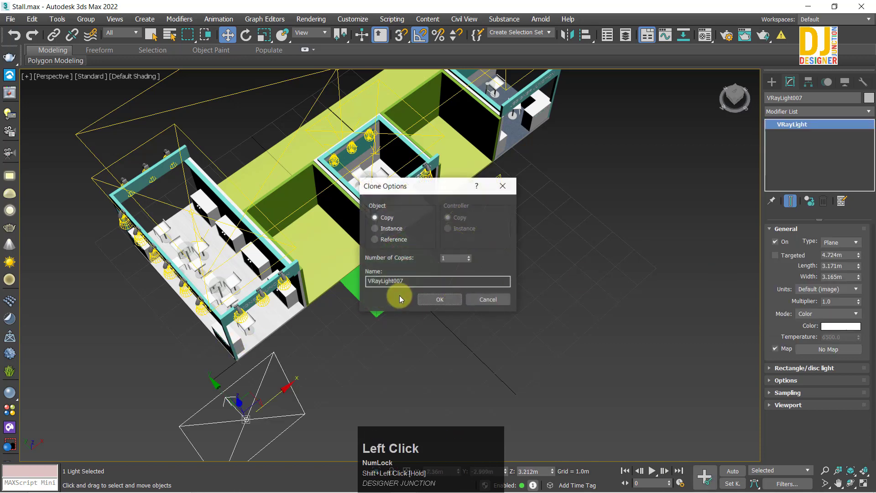
{"action": "left_click", "coordinate": [431, 299]}
Move the copied front plane light along X in the Top view to line it up with the large stall.
{"action": "key", "text": "alt+w"}
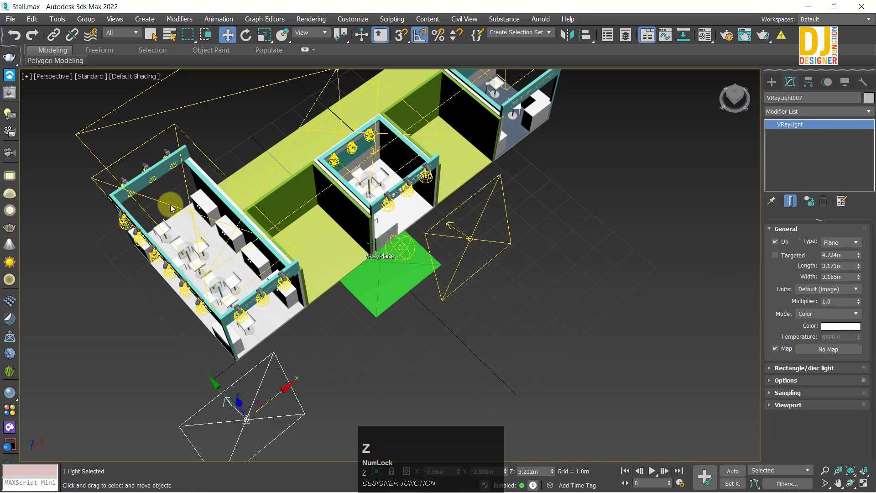
{"action": "key", "text": "z"}
{"action": "scroll", "coordinate": [300, 280], "scroll_direction": "down", "scroll_amount": 5}
{"action": "middle_click_drag", "start_coordinate": [346, 265], "coordinate": [311, 330]}
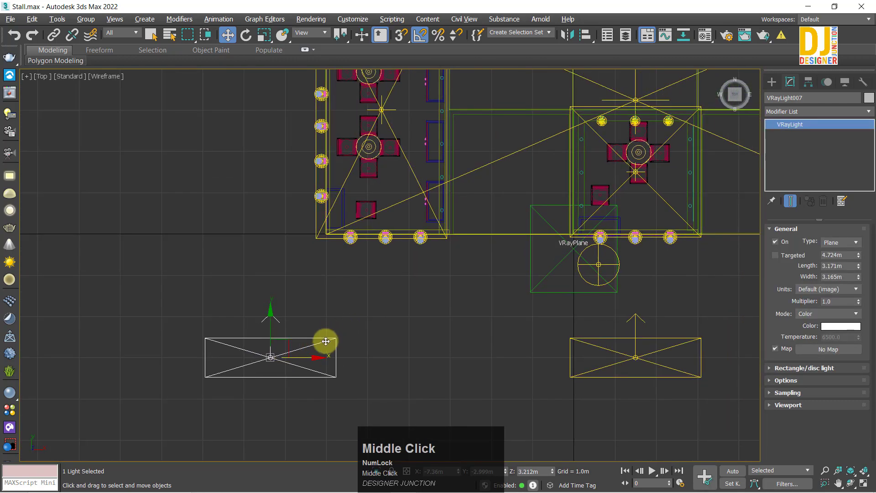
{"action": "mouse_move", "coordinate": [301, 359]}
{"action": "left_mouse_down"}
{"action": "mouse_move", "coordinate": [446, 375]}
{"action": "mouse_move", "coordinate": [412, 383]}
{"action": "left_mouse_up"}
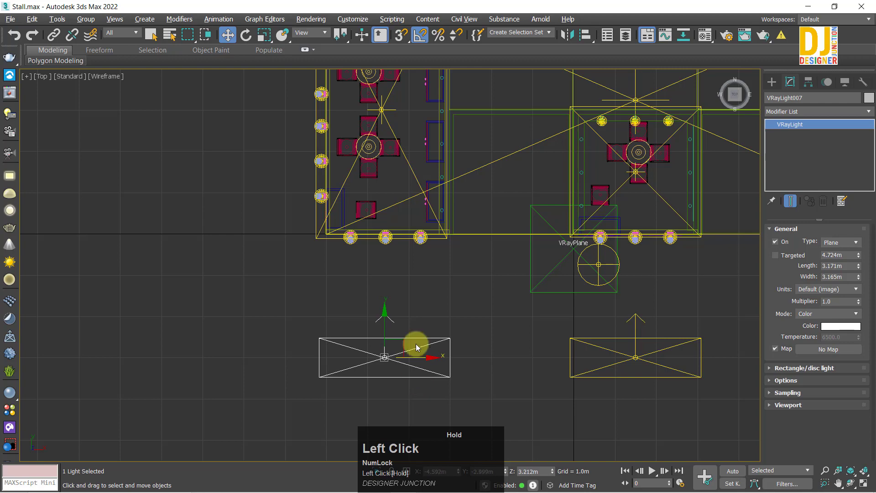
Copy the large stall's front plane light along Y to behind the stall's rear side.
{"action": "scroll", "coordinate": [415, 346], "scroll_direction": "down", "scroll_amount": 3}
{"action": "middle_click_drag", "start_coordinate": [404, 344], "coordinate": [346, 374]}
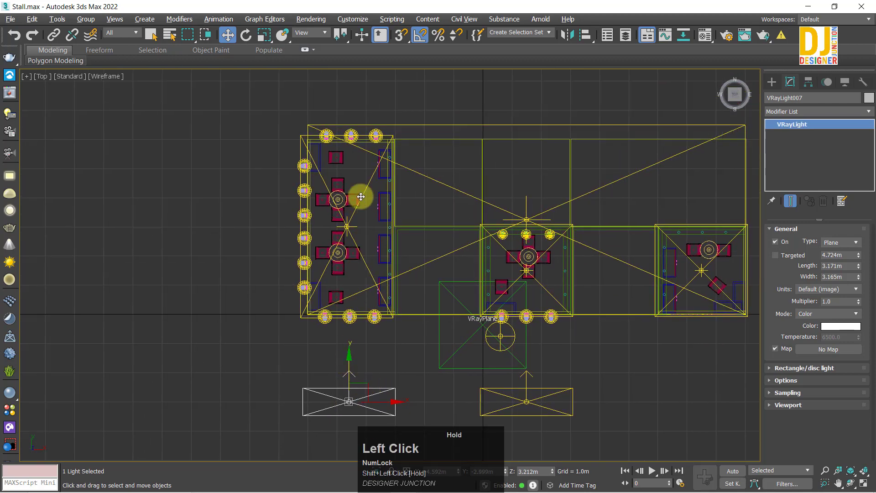
{"action": "mouse_move", "coordinate": [360, 197]}
{"action": "left_mouse_down", "text": "shift"}
{"action": "mouse_move", "coordinate": [372, 169]}
{"action": "mouse_move", "coordinate": [361, 112]}
{"action": "left_mouse_up", "text": "shift"}
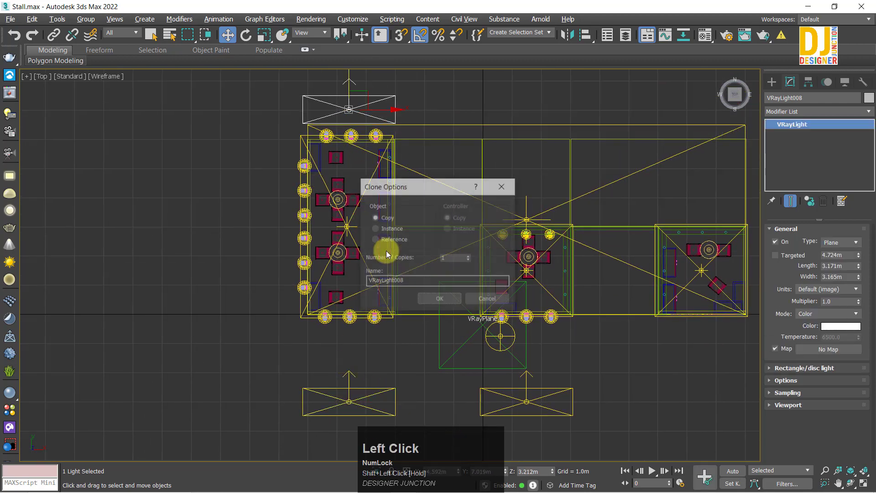
{"action": "left_click", "coordinate": [433, 302]}
{"action": "middle_click_drag", "start_coordinate": [420, 241], "coordinate": [446, 324]}
{"action": "scroll", "coordinate": [354, 206], "scroll_direction": "up", "scroll_amount": 3}
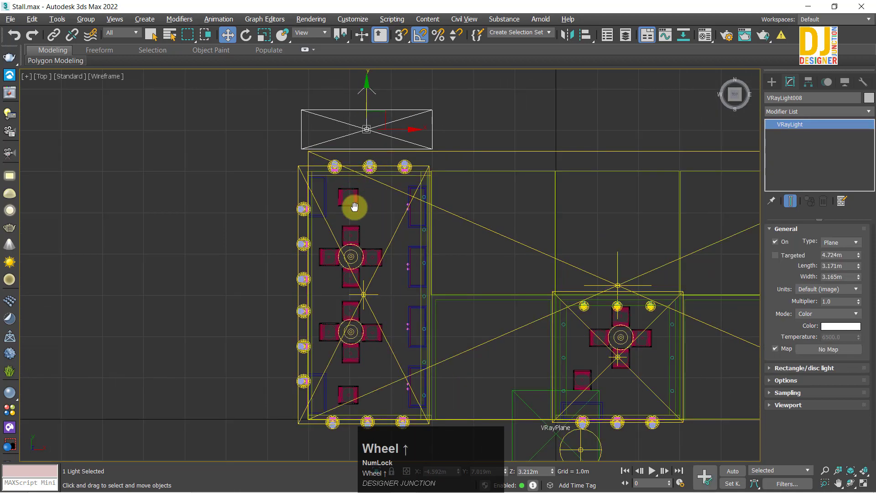
Rotate the rear plane light 180 degrees to face the large stall and move it farther back along Y.
{"action": "middle_click_drag", "start_coordinate": [355, 207], "coordinate": [359, 282]}
{"action": "key", "text": "e"}
{"action": "left_click_drag", "start_coordinate": [428, 200], "coordinate": [432, 112]}
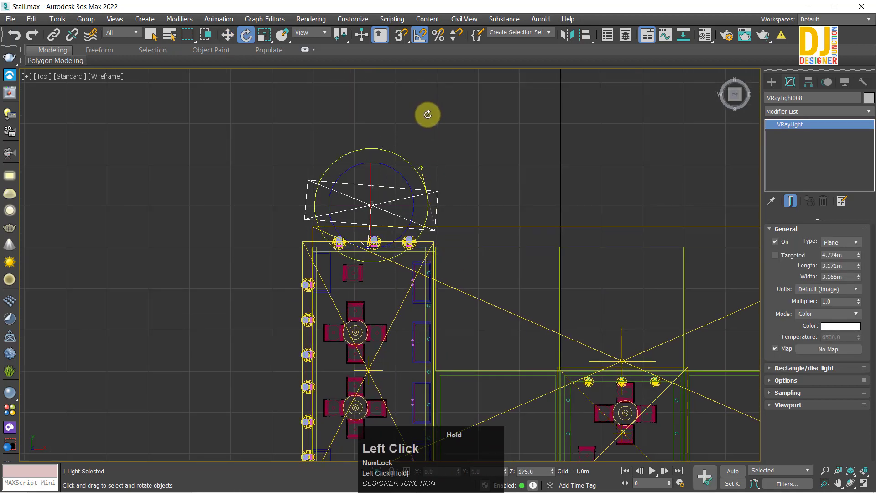
{"action": "key", "text": "w"}
{"action": "scroll", "coordinate": [385, 156], "scroll_direction": "down", "scroll_amount": 3}
{"action": "middle_click_drag", "start_coordinate": [385, 156], "coordinate": [337, 131]}
{"action": "left_click_drag", "start_coordinate": [341, 114], "coordinate": [348, 29]}
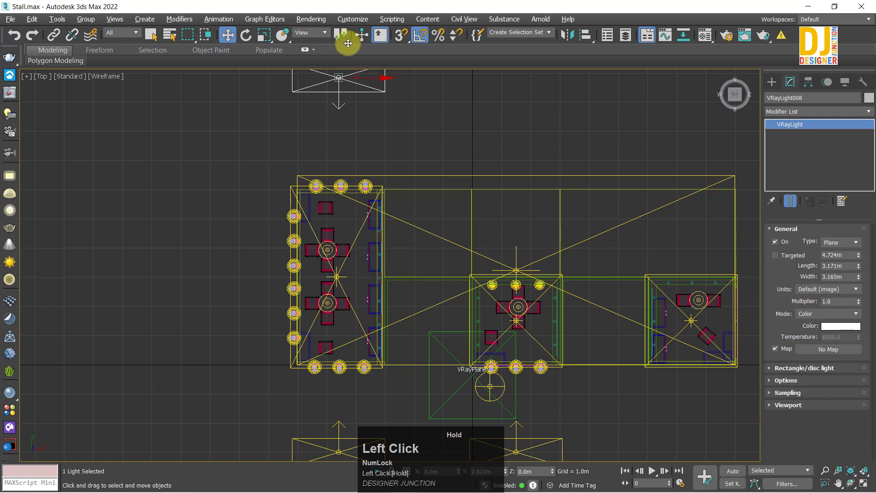
{"action": "scroll", "coordinate": [378, 188], "scroll_direction": "down", "scroll_amount": 3}
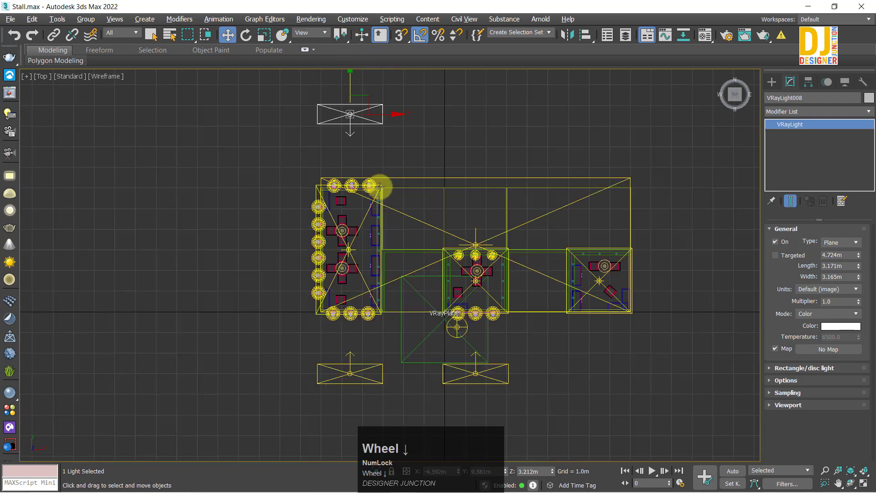
{"action": "scroll", "coordinate": [367, 294], "scroll_direction": "up", "scroll_amount": 3}
{"action": "middle_click_drag", "start_coordinate": [367, 293], "coordinate": [359, 348]}
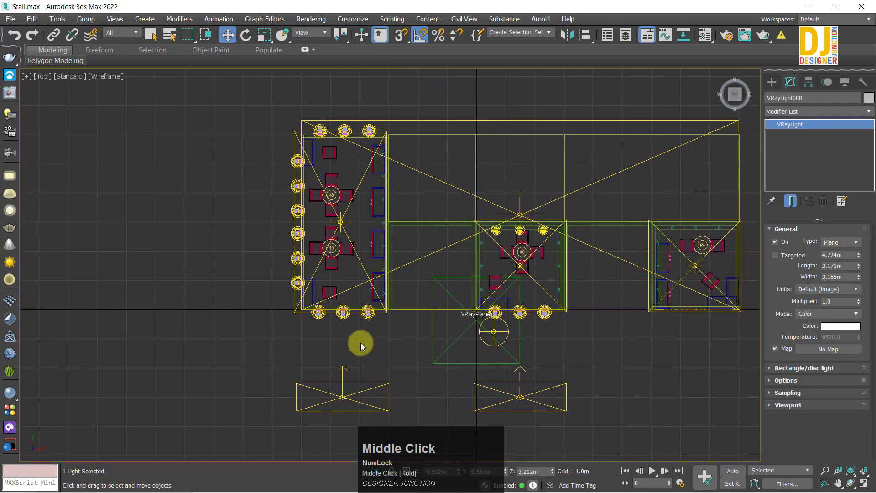
{"action": "middle_click_drag", "start_coordinate": [379, 188], "coordinate": [380, 255]}
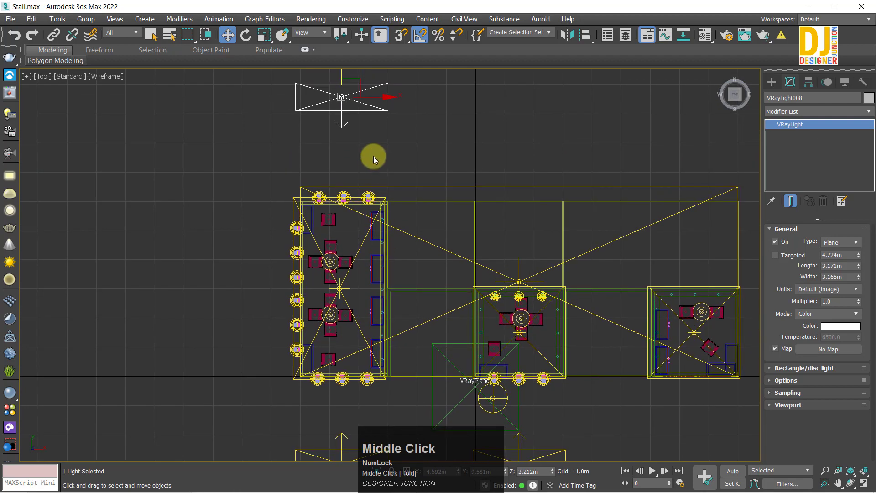
{"action": "middle_click_drag", "start_coordinate": [378, 125], "coordinate": [380, 158]}
{"action": "left_click", "coordinate": [342, 97]}
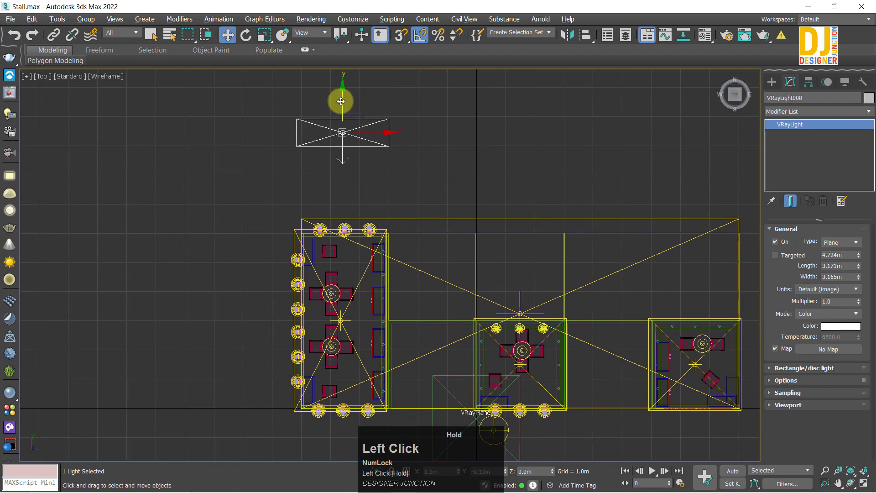
Copy the rear plane light to beside the large stall's long outer side in the Top view.
{"action": "scroll", "coordinate": [382, 162], "scroll_direction": "down", "scroll_amount": 3}
{"action": "scroll", "coordinate": [388, 147], "scroll_direction": "up", "scroll_amount": 2}
{"action": "mouse_move", "coordinate": [358, 124]}
{"action": "left_mouse_down", "text": "shift"}
{"action": "mouse_move", "coordinate": [245, 248]}
{"action": "mouse_move", "coordinate": [249, 255]}
{"action": "left_mouse_up", "text": "shift"}
{"action": "left_click", "coordinate": [428, 299]}
{"action": "key", "text": "e"}
{"action": "key", "text": "e"}
{"action": "key", "text": "e"}
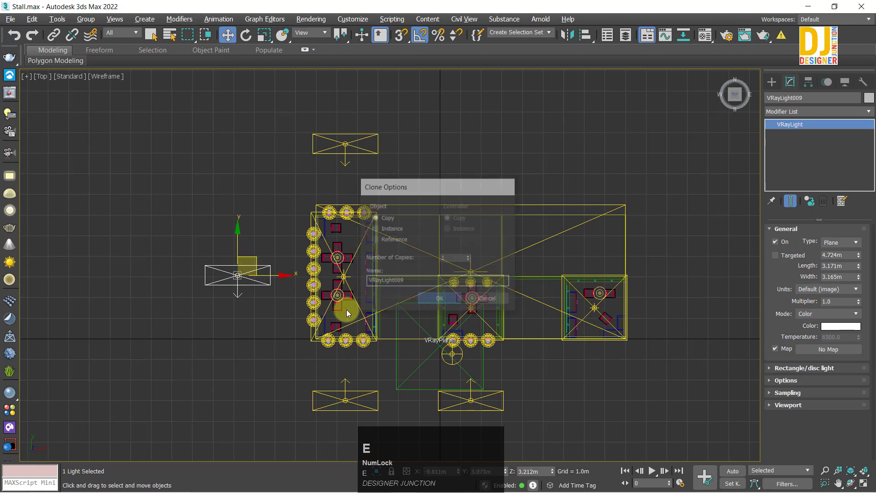
{"action": "mouse_move", "coordinate": [276, 267]}
{"action": "middle_mouse_down"}
{"action": "mouse_move", "coordinate": [274, 277]}
{"action": "mouse_move", "coordinate": [276, 270]}
{"action": "middle_mouse_up"}
Rotate the side plane light 90 degrees to face the large stall and set its length to 7.389 m, centring it along that side.
{"action": "key", "text": "e"}
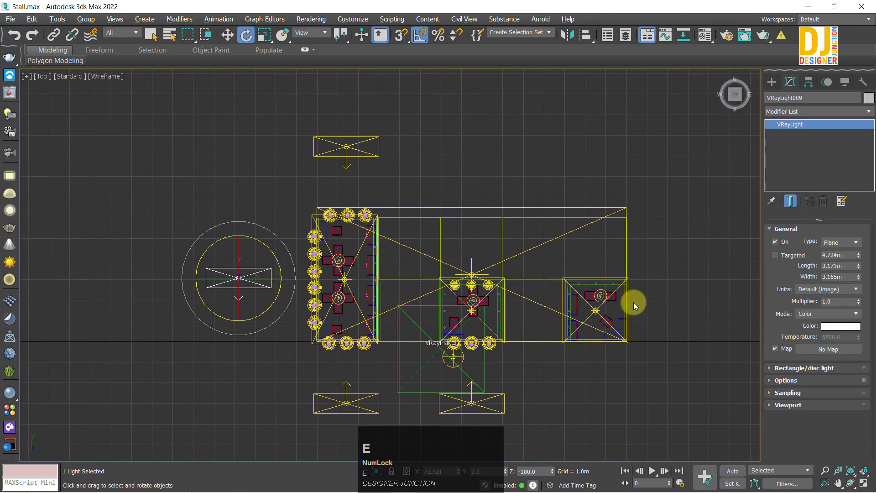
{"action": "mouse_move", "coordinate": [287, 274]}
{"action": "left_mouse_down"}
{"action": "mouse_move", "coordinate": [275, 199]}
{"action": "mouse_move", "coordinate": [272, 247]}
{"action": "mouse_move", "coordinate": [283, 262]}
{"action": "left_mouse_up"}
{"action": "key", "text": "w"}
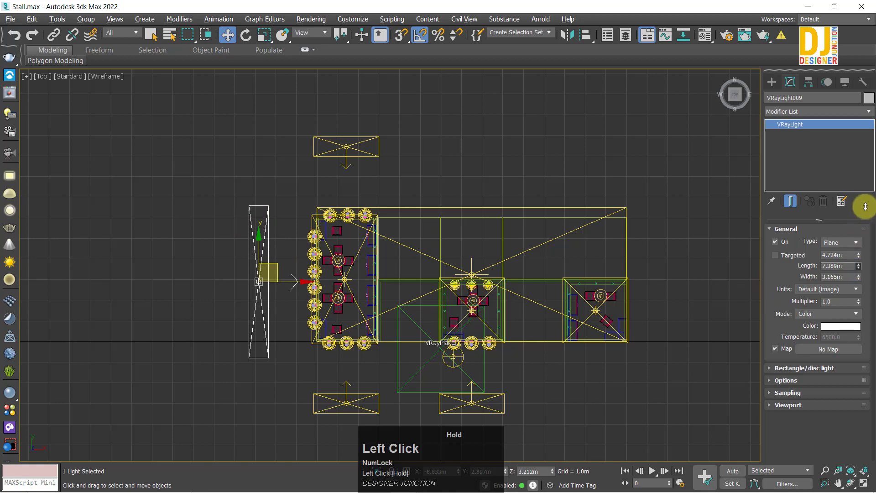
{"action": "scroll", "coordinate": [370, 336], "scroll_direction": "up", "scroll_amount": 2}
{"action": "left_click", "coordinate": [233, 244]}
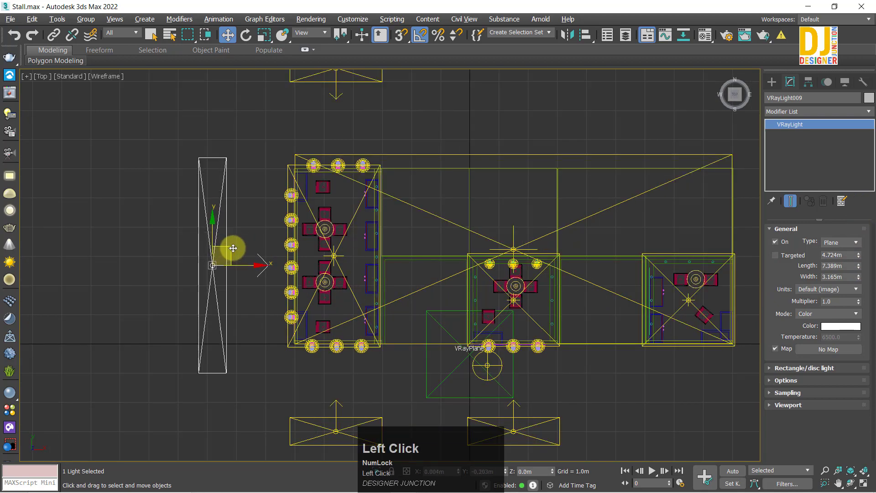
Copy the sphere light in front of the middle stall to the large stall's outer front corner.
{"action": "left_click", "coordinate": [586, 398]}
{"action": "key", "text": "alt+w"}
{"action": "left_click", "coordinate": [586, 398]}
{"action": "key", "text": "alt+w"}
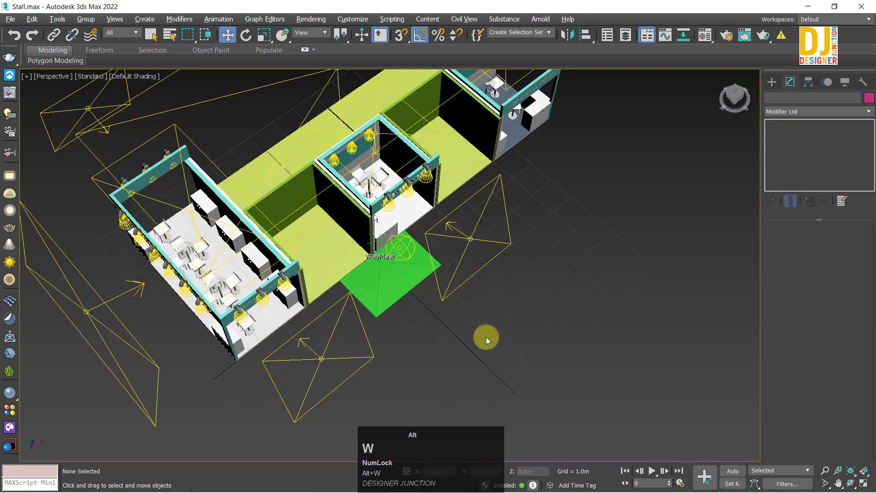
{"action": "mouse_move", "coordinate": [485, 337]}
{"action": "middle_mouse_down", "text": "alt"}
{"action": "mouse_move", "coordinate": [472, 286]}
{"action": "mouse_move", "coordinate": [613, 267]}
{"action": "middle_mouse_up", "text": "alt"}
{"action": "scroll", "coordinate": [474, 268], "scroll_direction": "up", "scroll_amount": 3}
{"action": "middle_click_drag", "start_coordinate": [475, 268], "coordinate": [391, 266], "text": "alt"}
{"action": "left_click", "coordinate": [548, 328]}
{"action": "key", "text": "alt+w"}
{"action": "key", "text": "alt+w"}
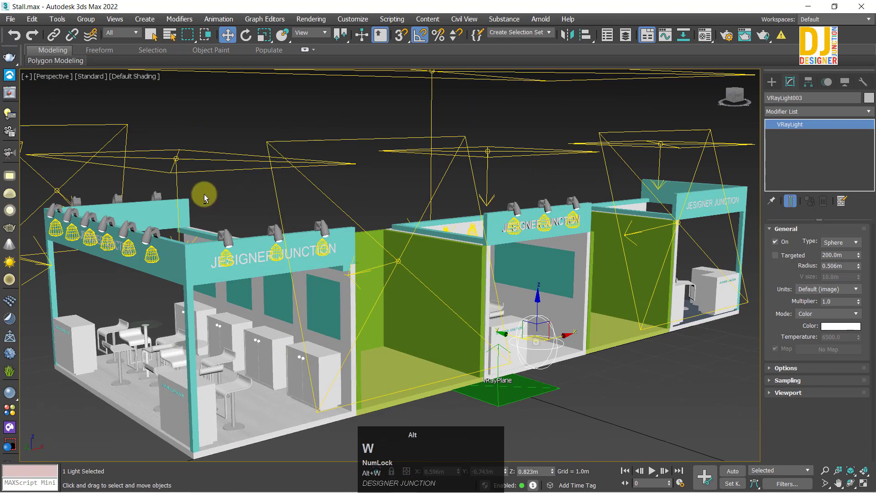
{"action": "mouse_move", "coordinate": [502, 348]}
{"action": "left_mouse_down", "text": "shift"}
{"action": "mouse_move", "coordinate": [309, 336]}
{"action": "mouse_move", "coordinate": [292, 298]}
{"action": "left_mouse_up", "text": "shift"}
Adjust the copied sphere light's position by the large stall's front corner counter to match the middle stall's sphere light placement.
{"action": "scroll", "coordinate": [286, 333], "scroll_direction": "up", "scroll_amount": 9}
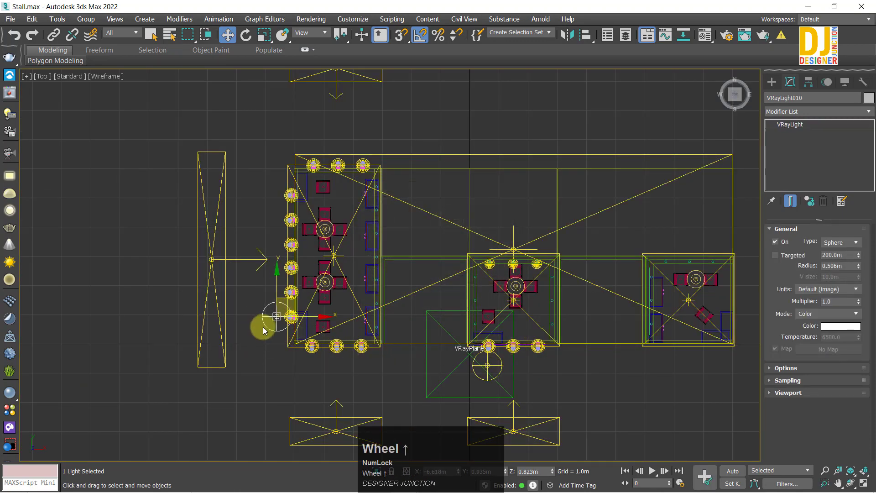
{"action": "left_click_drag", "start_coordinate": [247, 232], "coordinate": [245, 274]}
{"action": "scroll", "coordinate": [247, 275], "scroll_direction": "down", "scroll_amount": 9}
{"action": "middle_click_drag", "start_coordinate": [482, 290], "coordinate": [384, 284]}
{"action": "scroll", "coordinate": [384, 315], "scroll_direction": "up", "scroll_amount": 10}
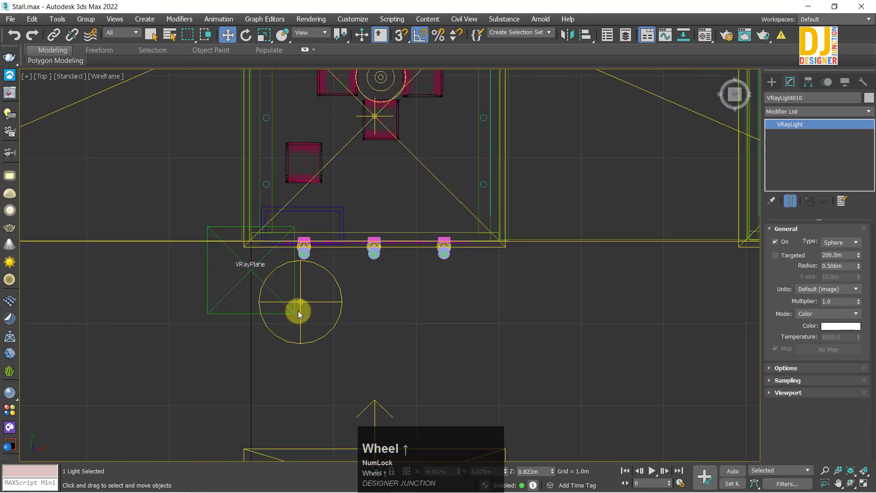
{"action": "middle_click_drag", "start_coordinate": [299, 312], "coordinate": [364, 321]}
{"action": "middle_click_drag", "start_coordinate": [178, 237], "coordinate": [492, 348]}
{"action": "middle_click_drag", "start_coordinate": [216, 226], "coordinate": [422, 312]}
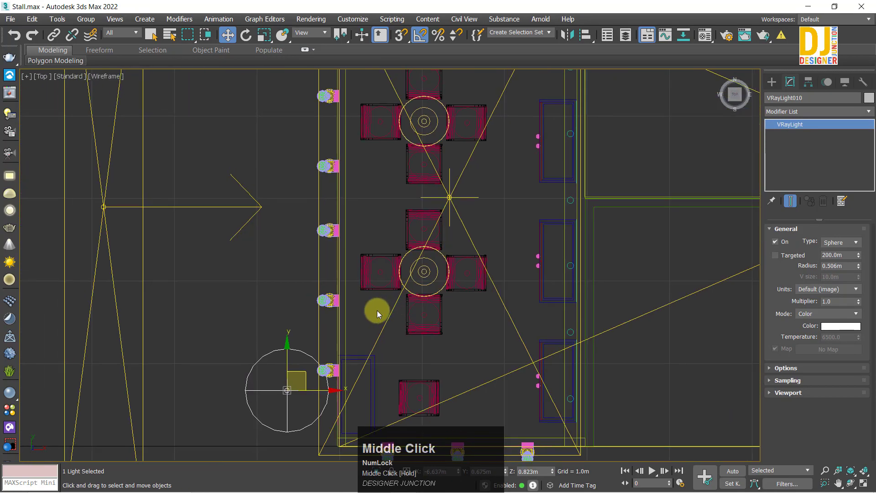
{"action": "scroll", "coordinate": [301, 339], "scroll_direction": "down", "scroll_amount": 3}
{"action": "scroll", "coordinate": [290, 340], "scroll_direction": "down", "scroll_amount": 3}
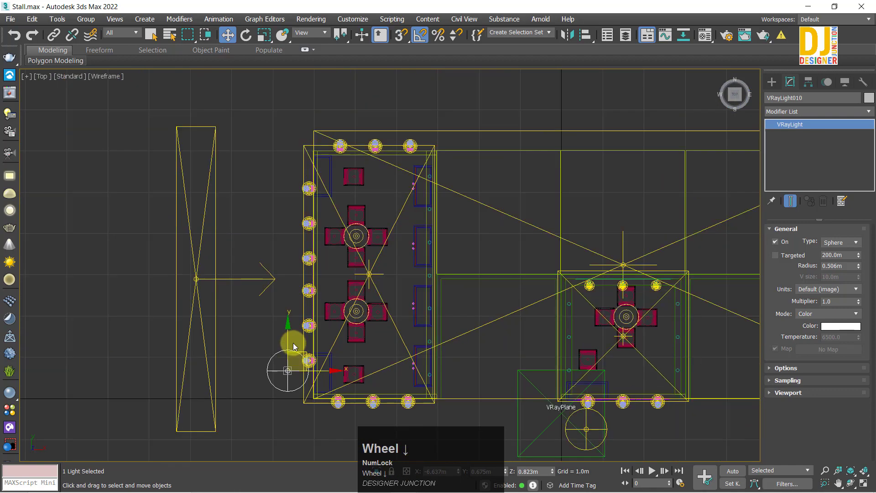
Create an instance of the corner sphere light along Y at the large stall's outer rear corner.
{"action": "left_click_drag", "start_coordinate": [286, 346], "coordinate": [307, 151], "text": "shift"}
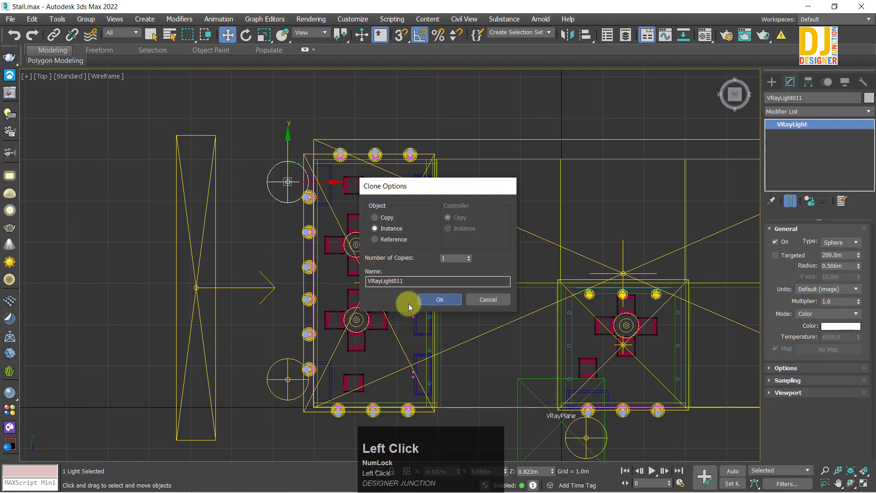
{"action": "left_click", "coordinate": [431, 300]}
{"action": "scroll", "coordinate": [346, 292], "scroll_direction": "up", "scroll_amount": 2}
{"action": "middle_click_drag", "start_coordinate": [332, 285], "coordinate": [322, 308]}
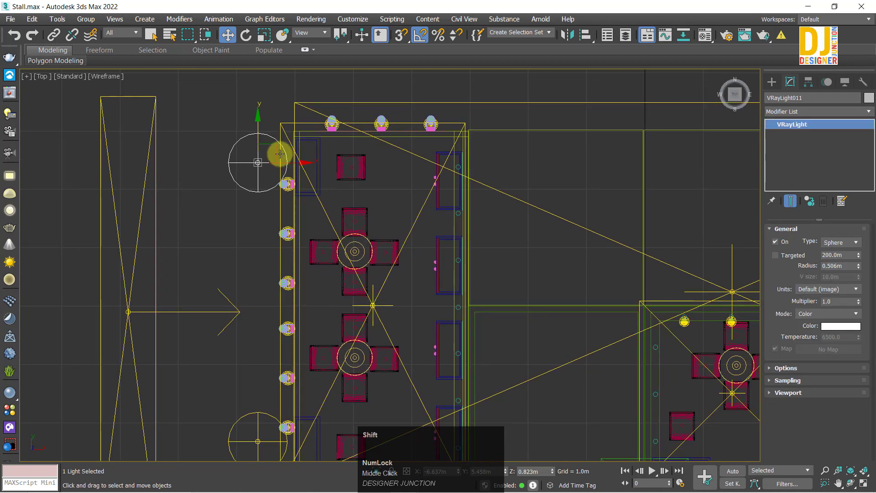
Instance the sphere light over the large stall's rear round table and raise it to Z 1.858 m.
{"action": "mouse_move", "coordinate": [278, 148]}
{"action": "left_mouse_down", "text": "shift"}
{"action": "mouse_move", "coordinate": [408, 239]}
{"action": "mouse_move", "coordinate": [377, 230]}
{"action": "left_mouse_up", "text": "shift"}
{"action": "left_click", "coordinate": [432, 299]}
{"action": "key", "text": "alt+w"}
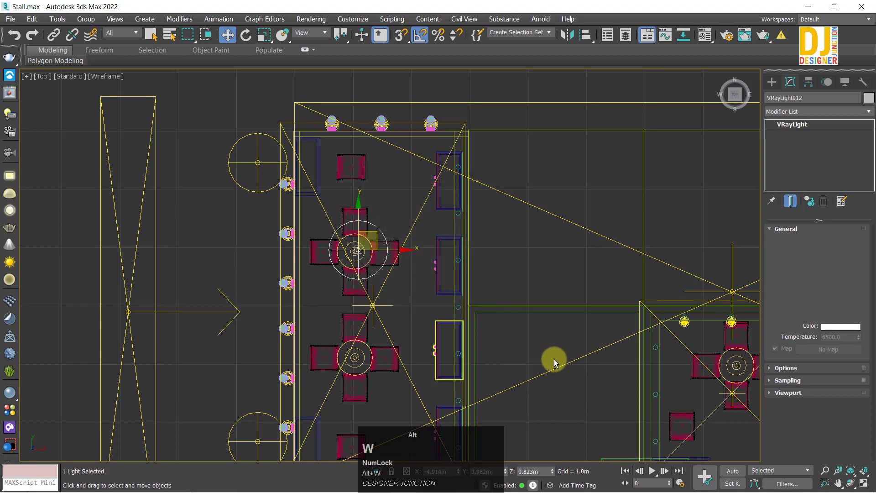
{"action": "key", "text": "p"}
{"action": "key", "text": "z"}
{"action": "middle_click_drag", "start_coordinate": [470, 302], "coordinate": [336, 273], "text": "alt"}
{"action": "left_click_drag", "start_coordinate": [342, 251], "coordinate": [351, 211]}
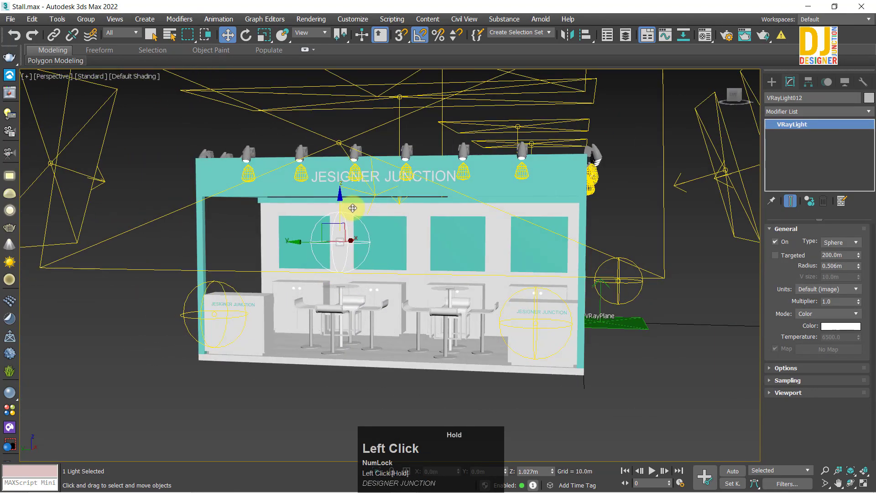
Instance the raised sphere light over the large stall's front round table in the Top view.
{"action": "middle_click_drag", "start_coordinate": [337, 219], "coordinate": [329, 315], "text": "alt"}
{"action": "key", "text": "t"}
{"action": "key", "text": "w"}
{"action": "middle_click_drag", "start_coordinate": [375, 217], "coordinate": [369, 174]}
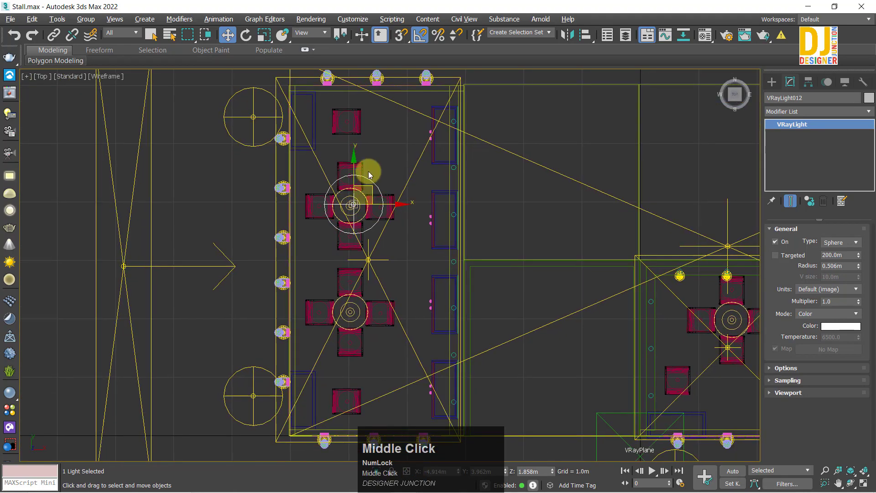
{"action": "mouse_move", "coordinate": [371, 185]}
{"action": "left_mouse_down", "text": "shift"}
{"action": "mouse_move", "coordinate": [371, 302]}
{"action": "mouse_move", "coordinate": [371, 296]}
{"action": "left_mouse_up", "text": "shift"}
{"action": "left_click", "coordinate": [428, 302]}
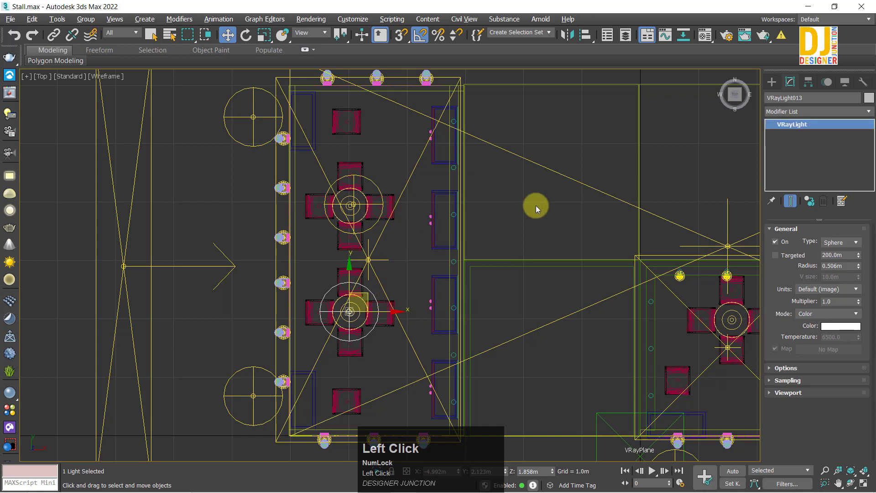
Place three more sphere light instances near the large stall's cabinets, at the front, middle and rear.
{"action": "mouse_move", "coordinate": [363, 293]}
{"action": "left_mouse_down", "text": "shift"}
{"action": "mouse_move", "coordinate": [391, 371]}
{"action": "mouse_move", "coordinate": [401, 381]}
{"action": "mouse_move", "coordinate": [404, 370]}
{"action": "left_mouse_up", "text": "shift"}
{"action": "left_click", "coordinate": [430, 302]}
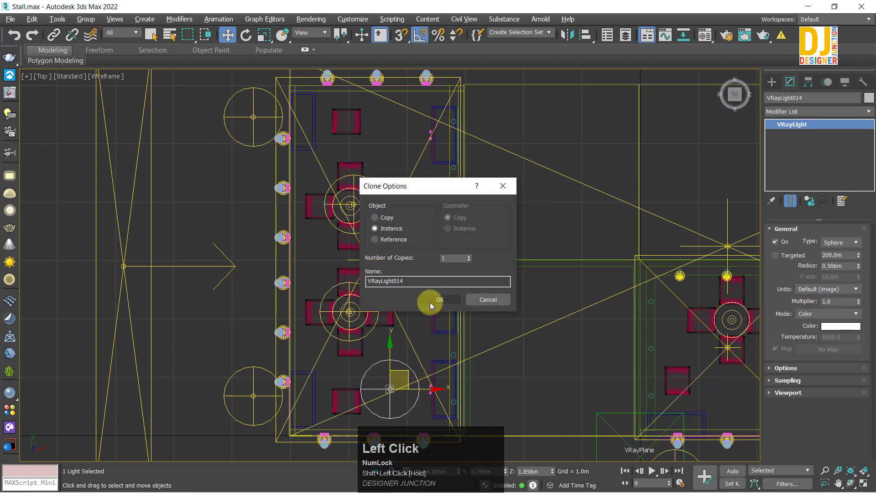
{"action": "left_click_drag", "start_coordinate": [405, 377], "coordinate": [405, 107], "text": "shift"}
{"action": "left_click", "coordinate": [431, 301]}
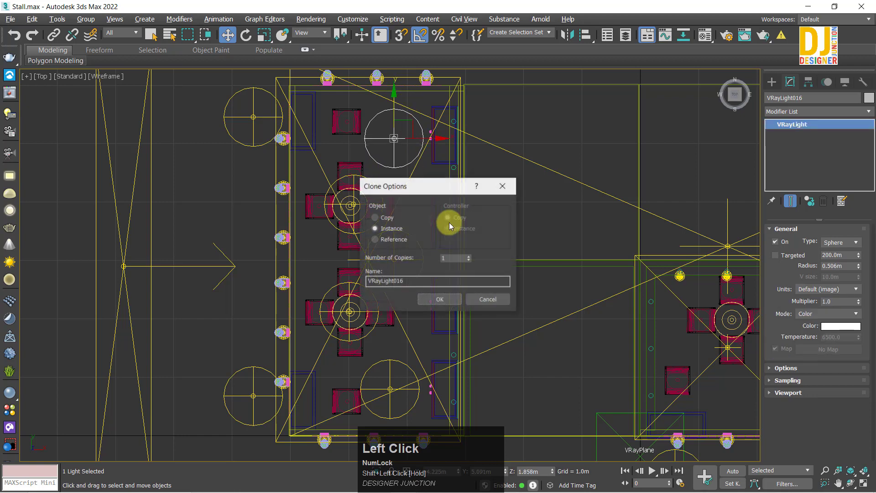
{"action": "left_click", "coordinate": [426, 297]}
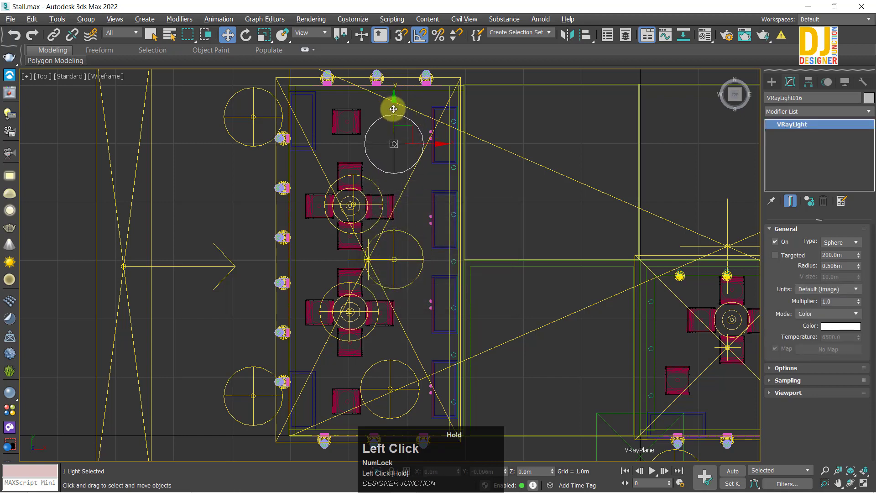
{"action": "middle_click_drag", "start_coordinate": [411, 328], "coordinate": [411, 303]}
{"action": "left_click", "coordinate": [387, 327]}
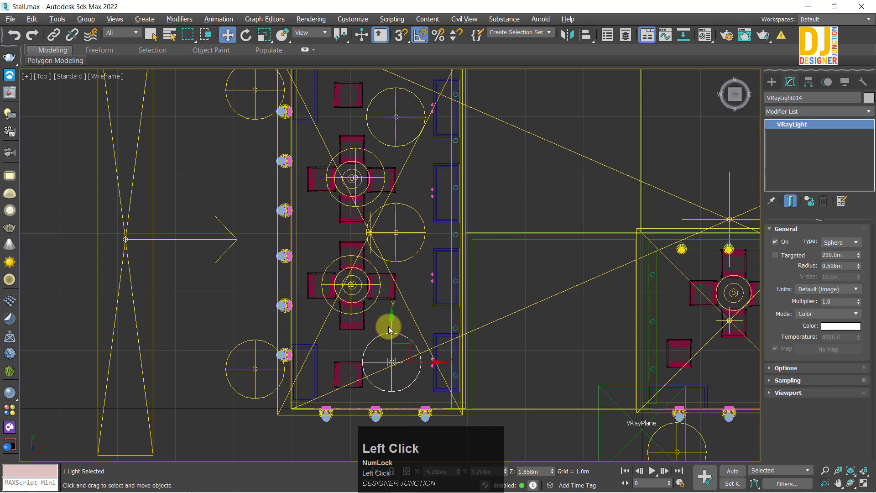
Nudge the large stall's front sphere light along Y toward the middle one and deselect it.
{"action": "left_click_drag", "start_coordinate": [393, 318], "coordinate": [393, 309]}
{"action": "left_click", "coordinate": [522, 193]}
{"action": "scroll", "coordinate": [330, 246], "scroll_direction": "down", "scroll_amount": 4}
{"action": "middle_click_drag", "start_coordinate": [365, 238], "coordinate": [344, 253]}
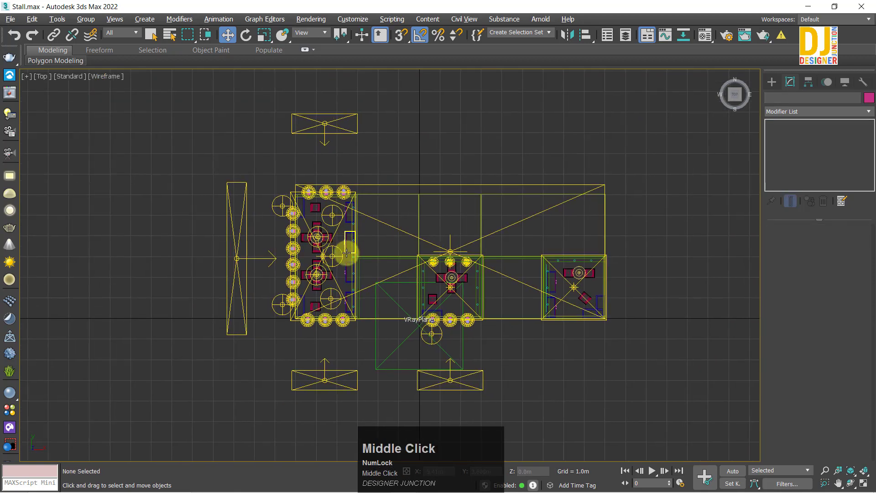
Try to instance the middle stall's three VRayIES lights over to the large stall's cabinet row.
{"action": "scroll", "coordinate": [346, 253], "scroll_direction": "up", "scroll_amount": 3}
{"action": "scroll", "coordinate": [598, 279], "scroll_direction": "up", "scroll_amount": 4}
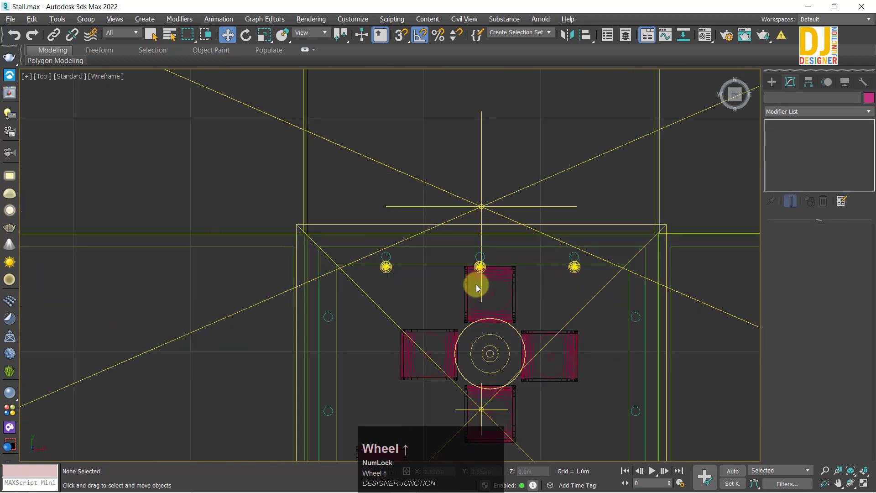
{"action": "left_click", "coordinate": [391, 269]}
{"action": "scroll", "coordinate": [493, 273], "scroll_direction": "up", "scroll_amount": 3}
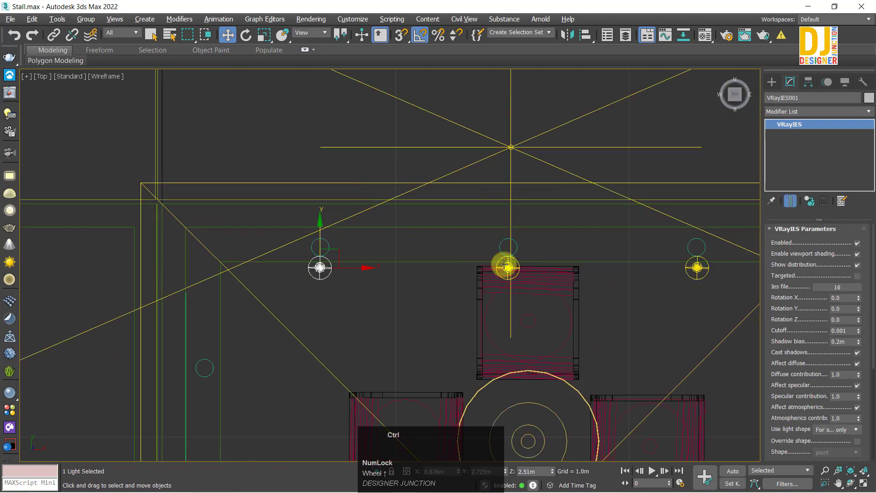
{"action": "left_click", "coordinate": [508, 268], "text": "ctrl"}
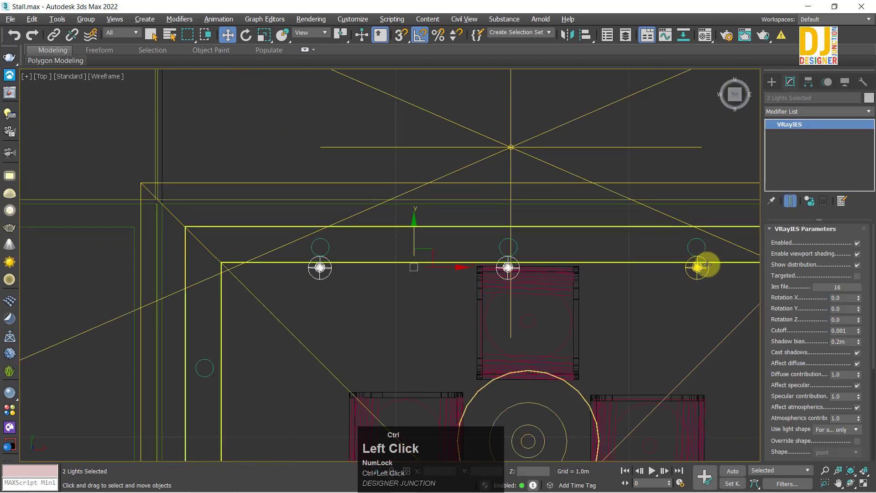
{"action": "scroll", "coordinate": [558, 317], "scroll_direction": "down", "scroll_amount": 4}
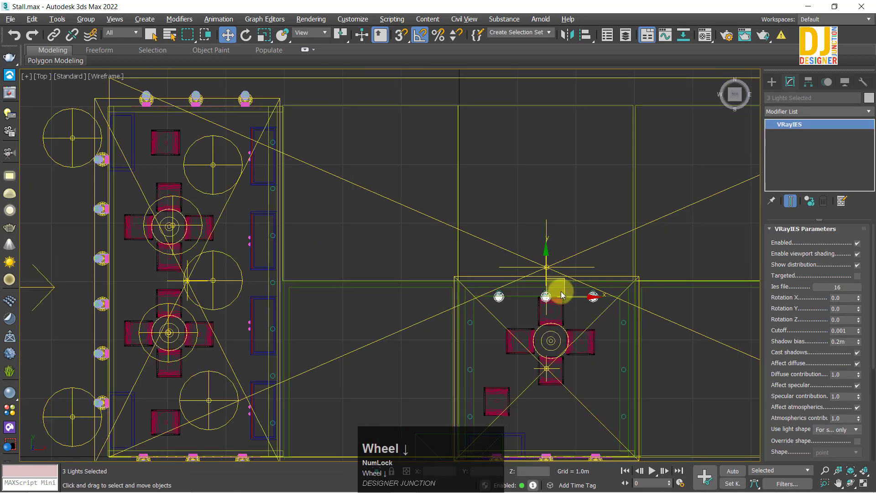
{"action": "left_click_drag", "start_coordinate": [561, 278], "coordinate": [285, 252], "text": "shift"}
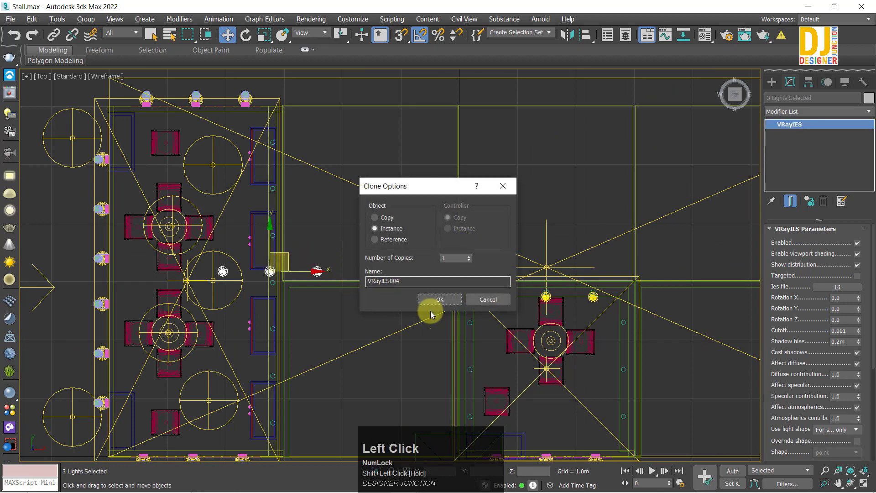
{"action": "key", "text": "Return"}
Try rotating the three copied VRayIES lights to run along the large stall's cabinet wall and shifting them along it.
{"action": "key", "text": "e"}
{"action": "left_click_drag", "start_coordinate": [326, 244], "coordinate": [332, 290]}
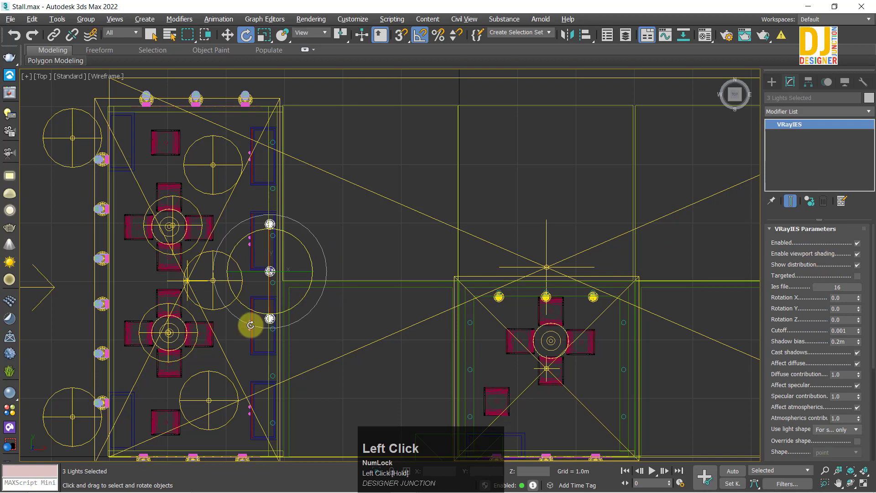
{"action": "key", "text": "w"}
{"action": "scroll", "coordinate": [270, 319], "scroll_direction": "up", "scroll_amount": 1}
{"action": "middle_click_drag", "start_coordinate": [270, 319], "coordinate": [411, 169]}
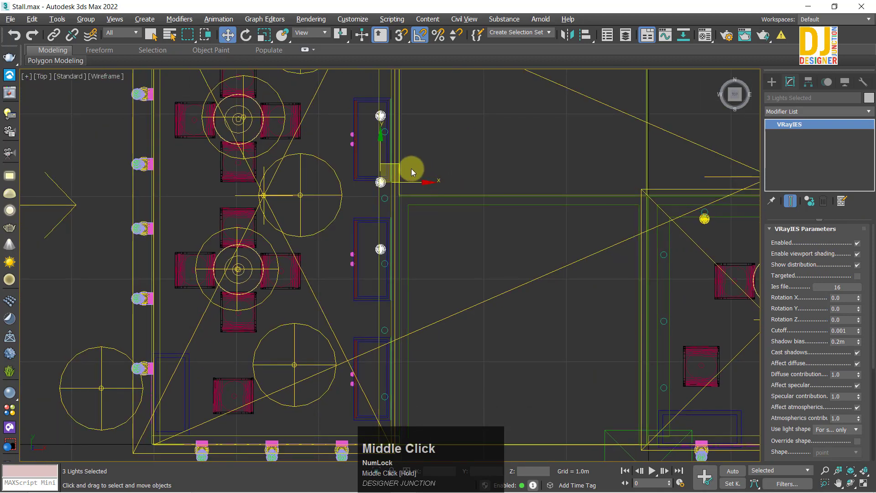
{"action": "scroll", "coordinate": [411, 168], "scroll_direction": "up", "scroll_amount": 1}
{"action": "left_click_drag", "start_coordinate": [391, 175], "coordinate": [394, 254]}
{"action": "scroll", "coordinate": [319, 322], "scroll_direction": "down", "scroll_amount": 3}
{"action": "scroll", "coordinate": [310, 319], "scroll_direction": "up", "scroll_amount": 2}
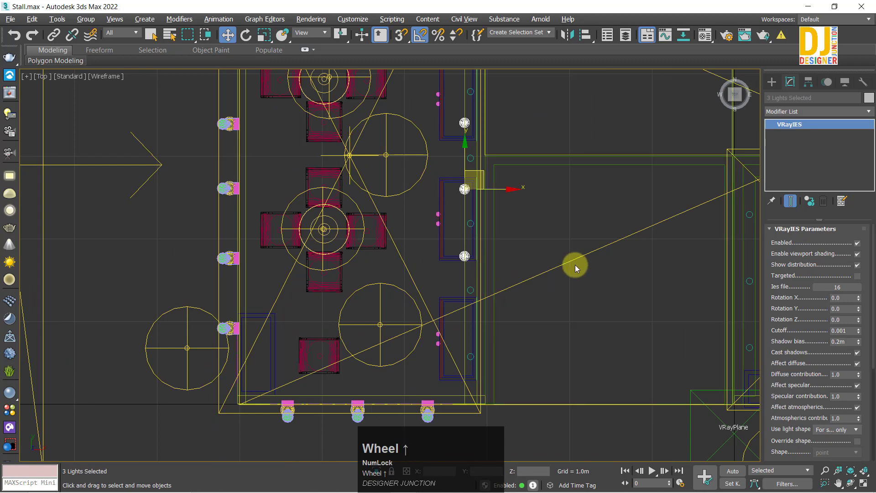
Duplicate one spotlight group from the large stall's long fascia along X into the empty space outside the stall.
{"action": "left_click", "coordinate": [227, 259]}
{"action": "key", "text": "alt+w"}
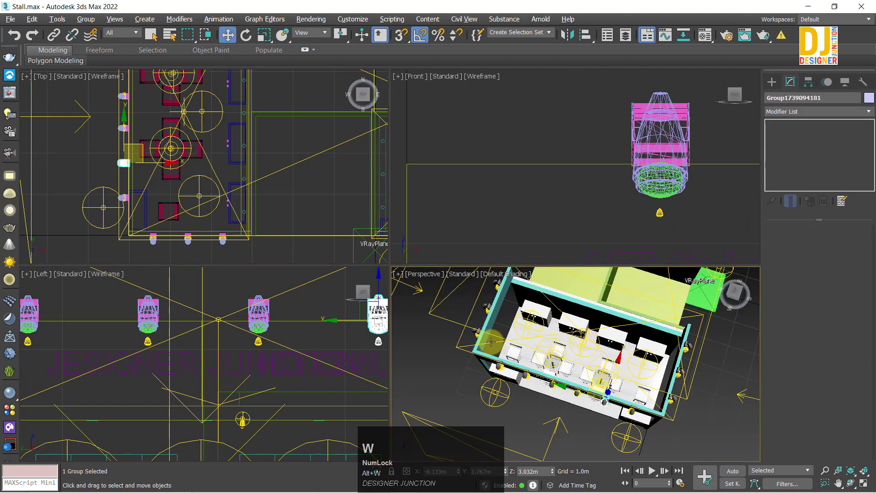
{"action": "key", "text": "alt+w"}
{"action": "scroll", "coordinate": [398, 281], "scroll_direction": "down", "scroll_amount": 5}
{"action": "middle_click_drag", "start_coordinate": [399, 281], "coordinate": [389, 272], "text": "alt"}
{"action": "scroll", "coordinate": [373, 256], "scroll_direction": "up", "scroll_amount": 3}
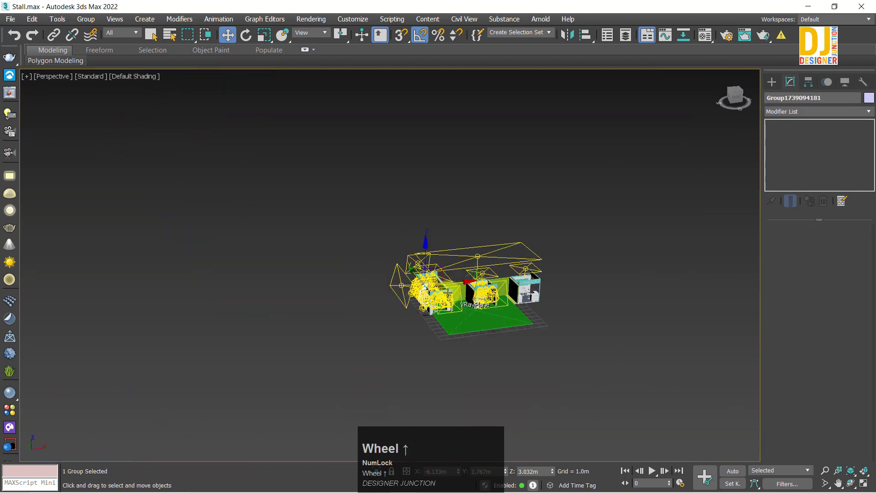
{"action": "scroll", "coordinate": [448, 294], "scroll_direction": "up", "scroll_amount": 6}
{"action": "scroll", "coordinate": [362, 295], "scroll_direction": "up", "scroll_amount": 3}
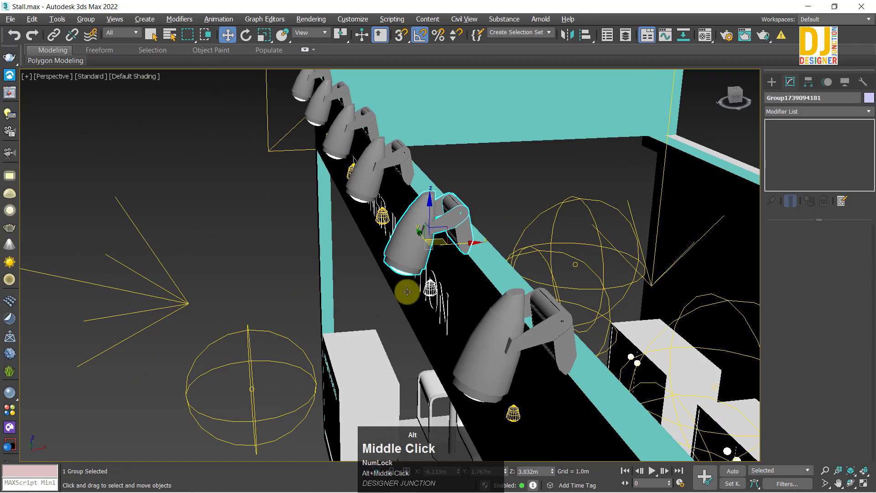
{"action": "middle_click_drag", "start_coordinate": [423, 302], "coordinate": [456, 264]}
{"action": "scroll", "coordinate": [461, 246], "scroll_direction": "down", "scroll_amount": 1}
{"action": "left_click_drag", "start_coordinate": [461, 248], "coordinate": [156, 260], "text": "shift"}
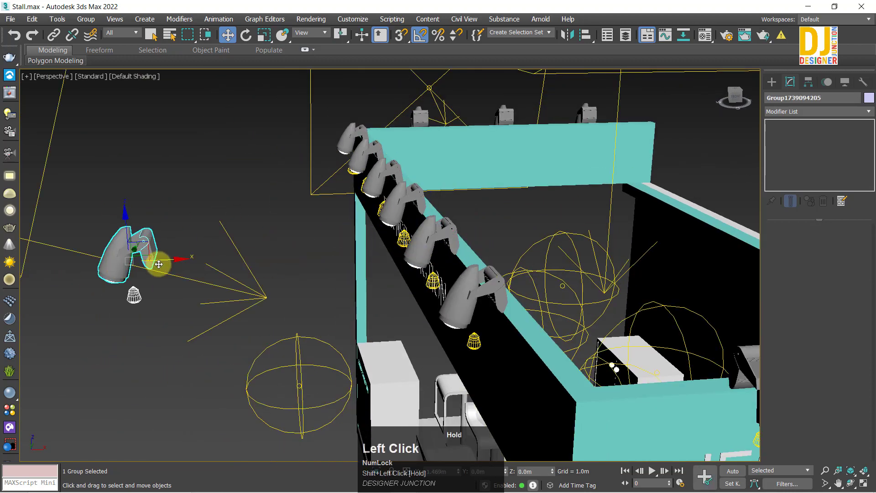
{"action": "left_click", "coordinate": [440, 300]}
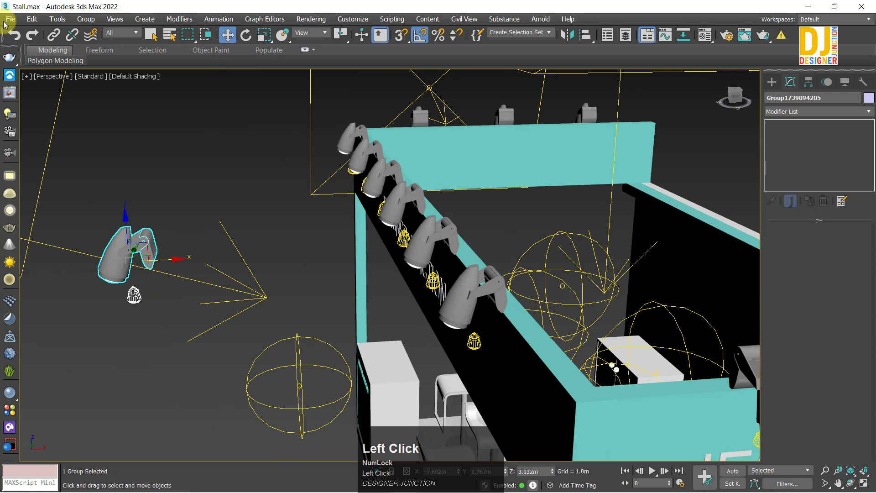
Open the duplicated spotlight group and delete its lamp body, keeping only the photometric free light.
{"action": "left_click", "coordinate": [80, 19]}
{"action": "left_click", "coordinate": [90, 62]}
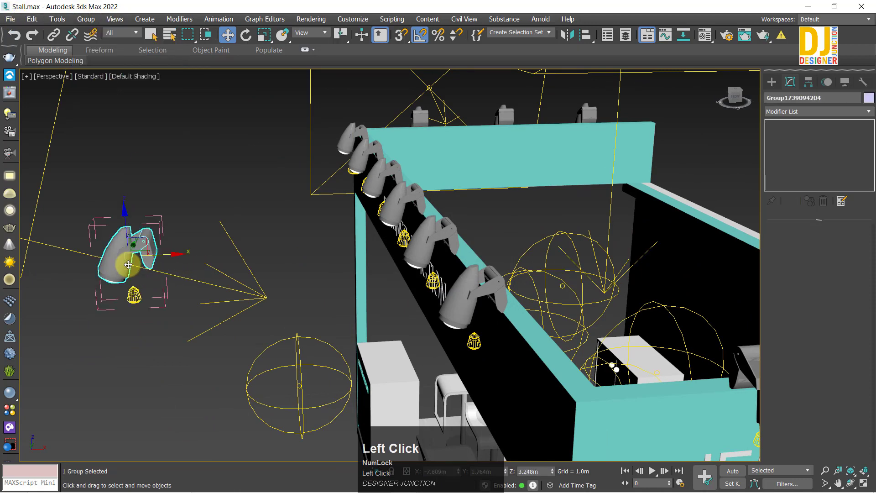
{"action": "key", "text": "Delete"}
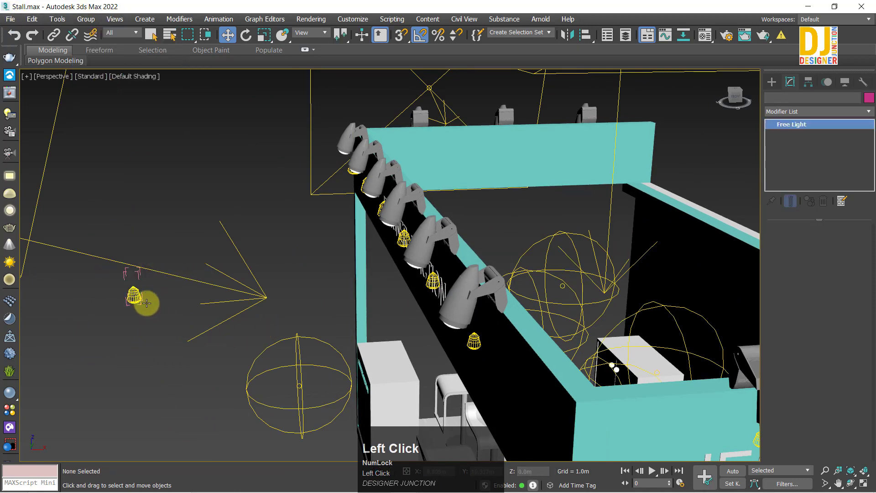
{"action": "left_click", "coordinate": [136, 296]}
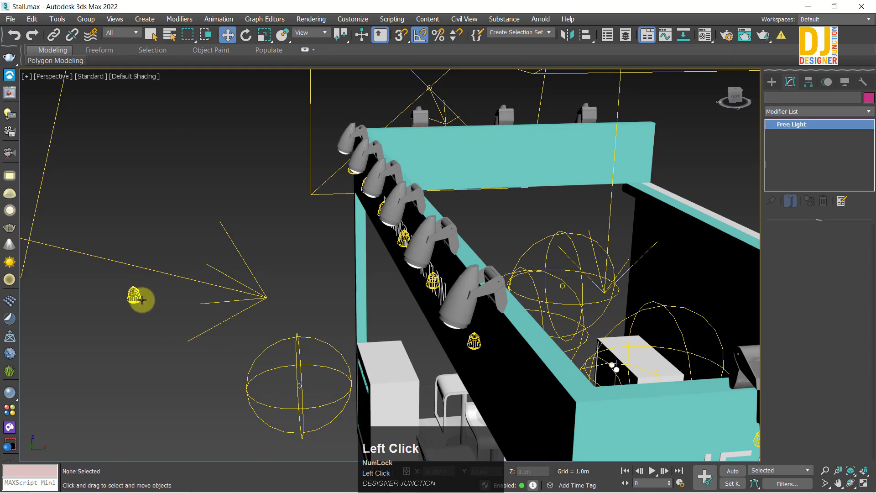
Move the leftover free light into the large stall and over its front cabinet in the Top view.
{"action": "scroll", "coordinate": [181, 310], "scroll_direction": "down", "scroll_amount": 5}
{"action": "left_click", "coordinate": [450, 314]}
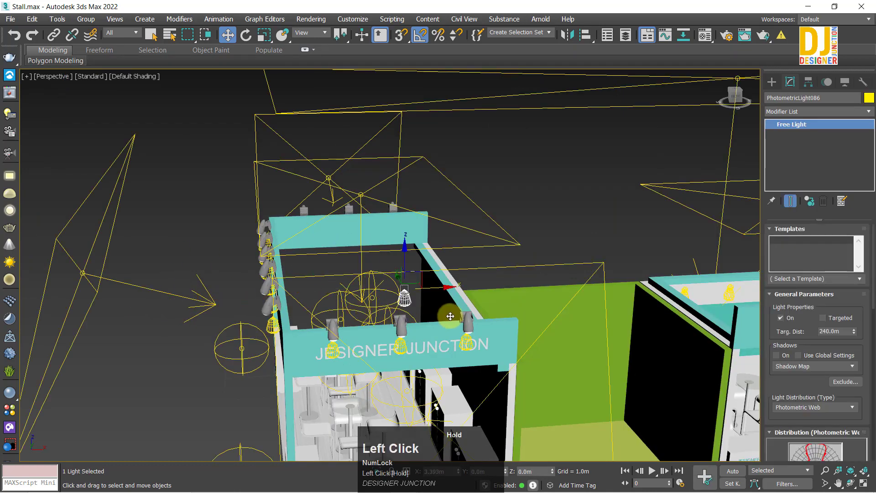
{"action": "key", "text": "alt+w"}
{"action": "key", "text": "alt+w"}
{"action": "key", "text": "z"}
{"action": "scroll", "coordinate": [329, 278], "scroll_direction": "down", "scroll_amount": 3}
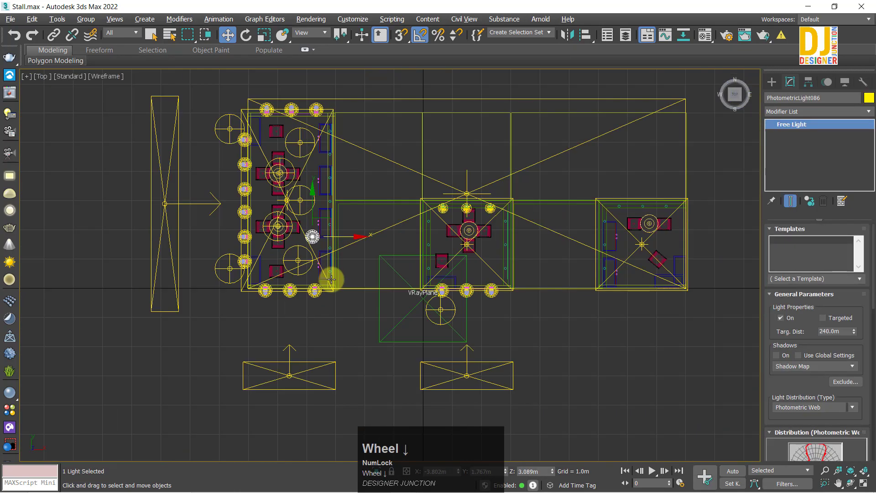
{"action": "scroll", "coordinate": [318, 180], "scroll_direction": "up", "scroll_amount": 3}
{"action": "scroll", "coordinate": [317, 179], "scroll_direction": "up", "scroll_amount": 2}
{"action": "left_click_drag", "start_coordinate": [284, 147], "coordinate": [335, 274]}
{"action": "scroll", "coordinate": [335, 274], "scroll_direction": "up", "scroll_amount": 5}
{"action": "left_click", "coordinate": [325, 225]}
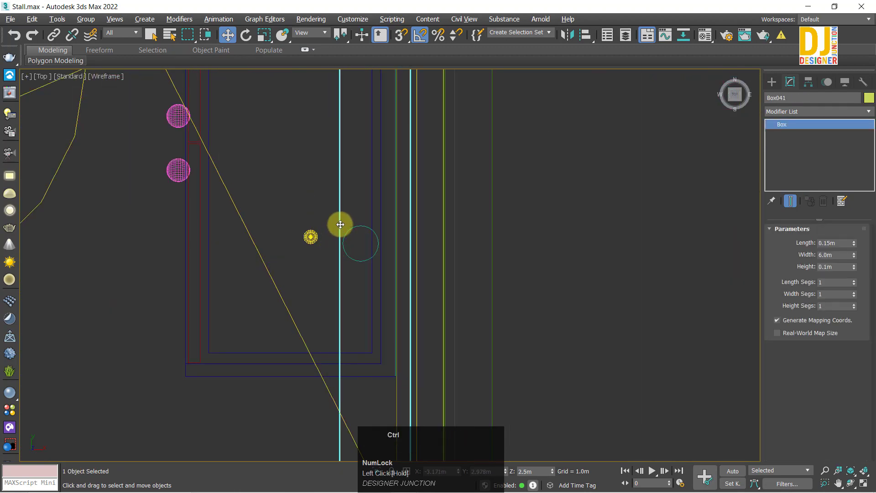
{"action": "key", "text": "ctrl+z"}
{"action": "key", "text": "ctrl+z"}
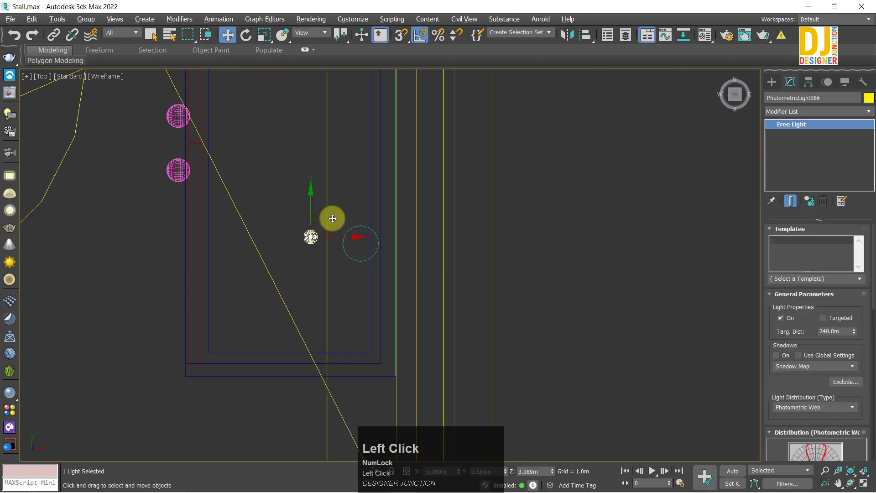
Lower the free light to Z 2.464 m in the Front view.
{"action": "key", "text": "alt+w"}
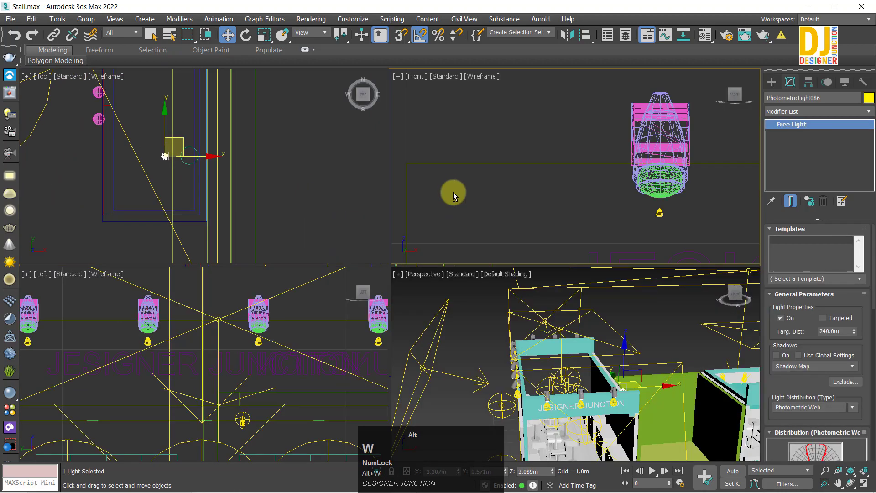
{"action": "key", "text": "alt+w"}
{"action": "key", "text": "z"}
{"action": "scroll", "coordinate": [434, 225], "scroll_direction": "down", "scroll_amount": 5}
{"action": "scroll", "coordinate": [413, 232], "scroll_direction": "up", "scroll_amount": 5}
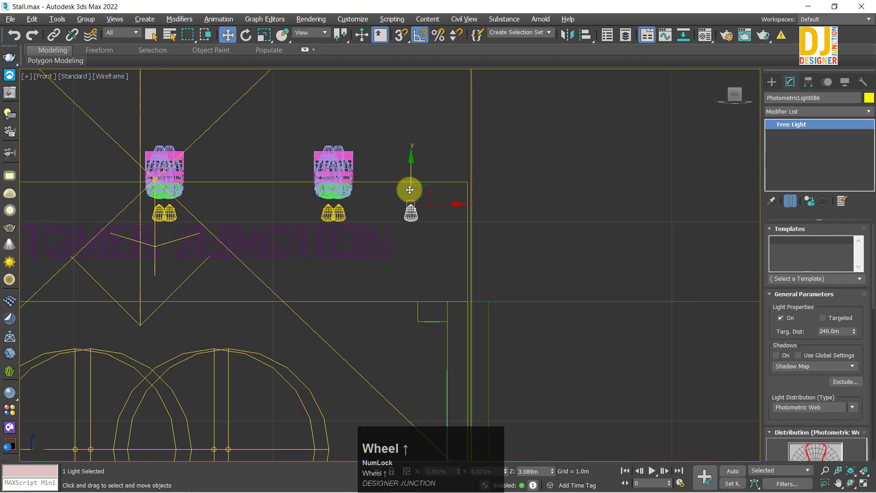
{"action": "left_click", "coordinate": [425, 297]}
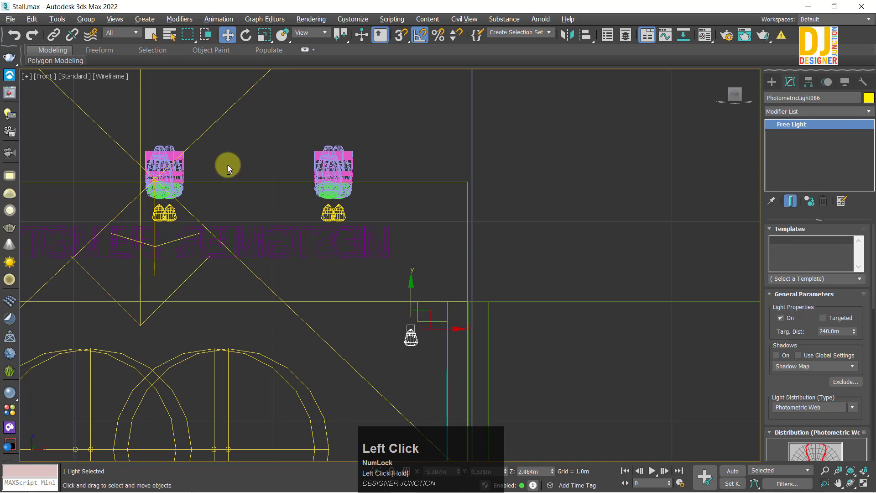
Create five instances of the free light along Y in the Top view, spaced to match the circles along the cabinet wall.
{"action": "key", "text": "alt+w"}
{"action": "middle_click", "coordinate": [275, 223]}
{"action": "key", "text": "alt+w"}
{"action": "middle_click_drag", "start_coordinate": [343, 287], "coordinate": [369, 353]}
{"action": "scroll", "coordinate": [370, 349], "scroll_direction": "down", "scroll_amount": 5}
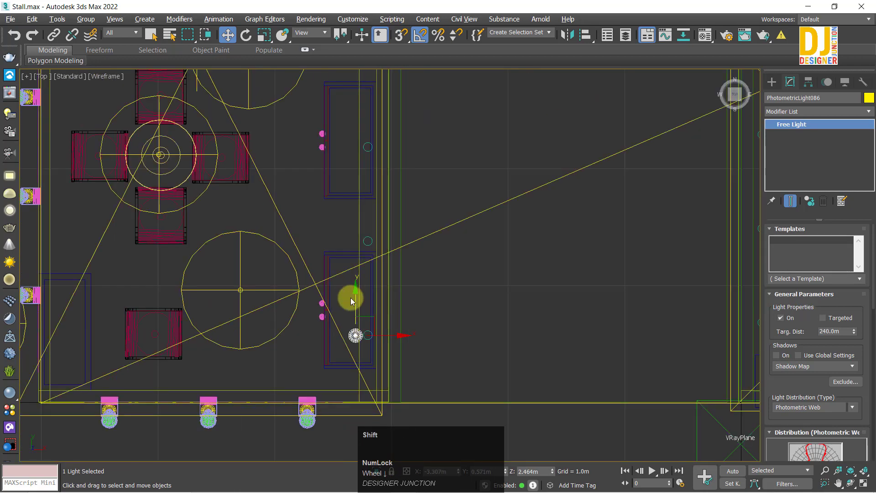
{"action": "left_click", "coordinate": [363, 259], "text": "shift"}
{"action": "mouse_move", "coordinate": [375, 215]}
{"action": "left_mouse_down", "text": "shift"}
{"action": "mouse_move", "coordinate": [379, 199]}
{"action": "mouse_move", "coordinate": [375, 206]}
{"action": "left_mouse_up", "text": "shift"}
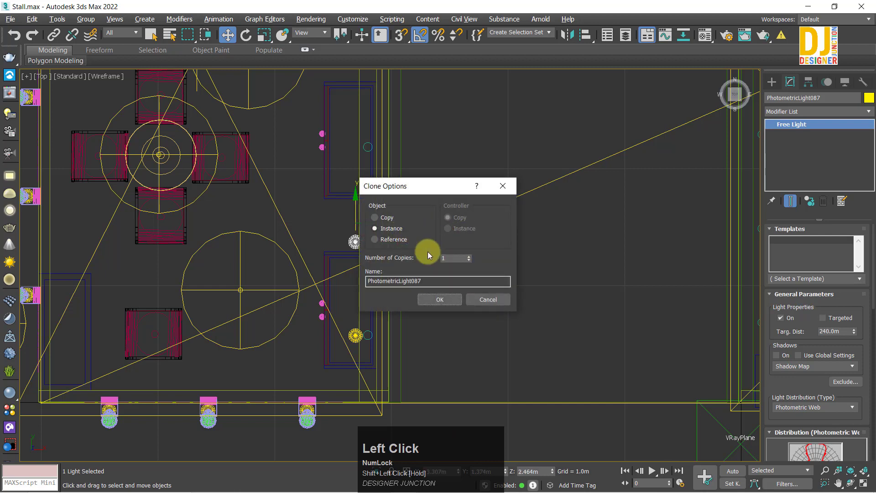
{"action": "left_click", "coordinate": [437, 300]}
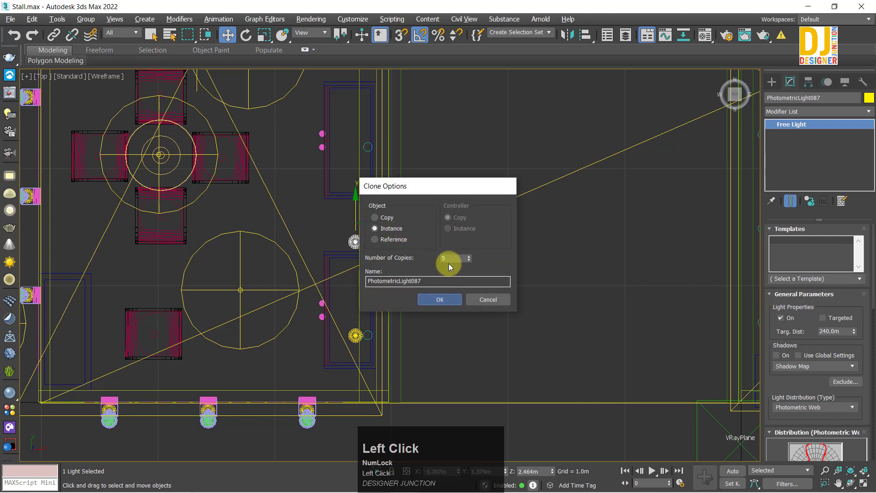
Instance the last free light once more along Y beside the rearmost circle at the large stall's rear cabinet.
{"action": "scroll", "coordinate": [448, 182], "scroll_direction": "down", "scroll_amount": 2}
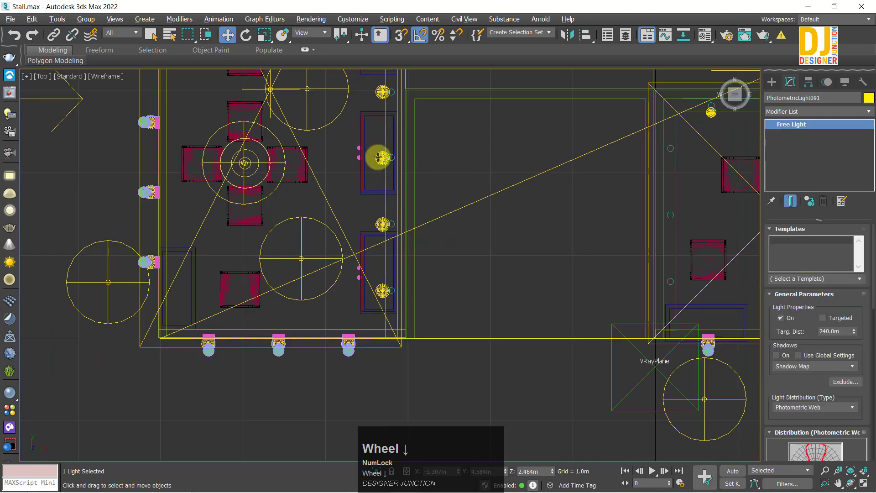
{"action": "middle_click_drag", "start_coordinate": [383, 256], "coordinate": [412, 317]}
{"action": "scroll", "coordinate": [406, 278], "scroll_direction": "up", "scroll_amount": 3}
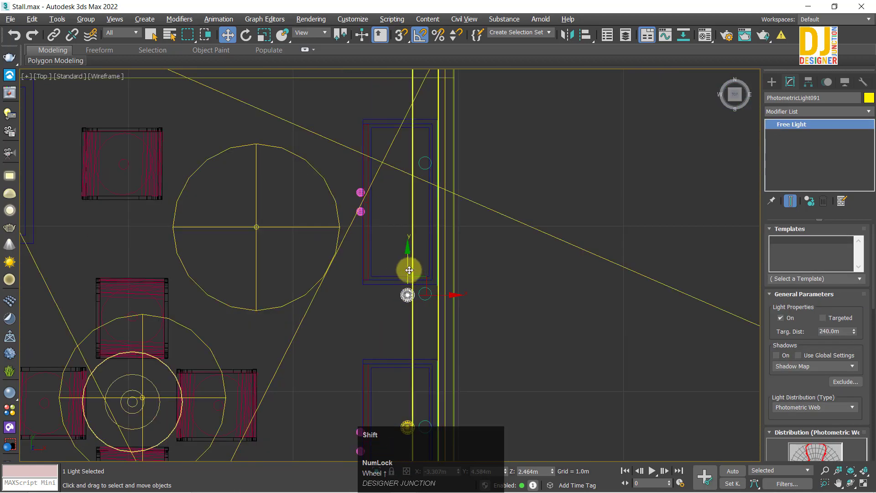
{"action": "left_click_drag", "start_coordinate": [407, 268], "coordinate": [410, 230], "text": "shift"}
{"action": "left_click_drag", "start_coordinate": [409, 174], "coordinate": [418, 137], "text": "shift"}
{"action": "left_click", "coordinate": [425, 298]}
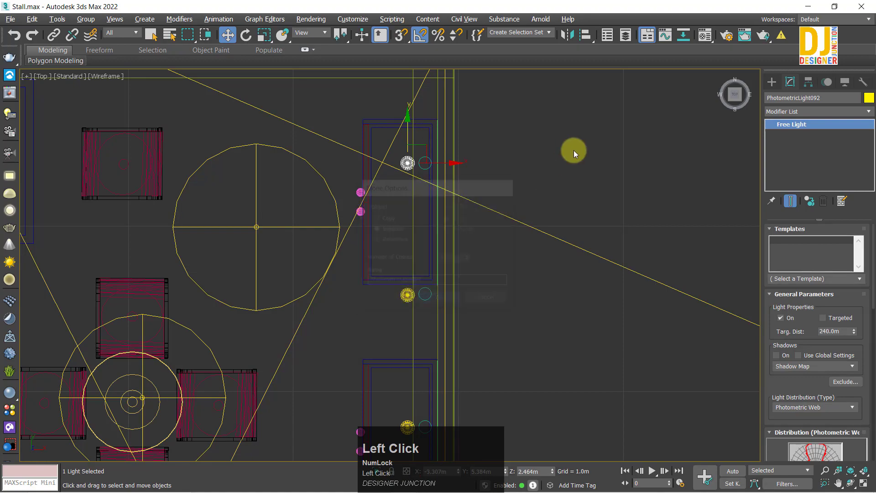
Return to the Perspective view and save the scene.
{"action": "key", "text": "alt+w"}
{"action": "scroll", "coordinate": [538, 336], "scroll_direction": "down", "scroll_amount": 2}
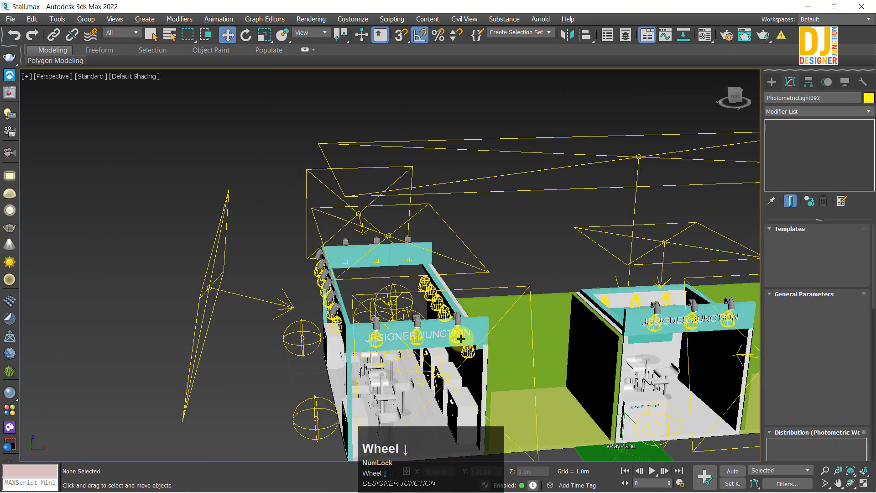
{"action": "middle_click_drag", "start_coordinate": [361, 340], "coordinate": [344, 346], "text": "alt"}
{"action": "key", "text": "ctrl+s"}
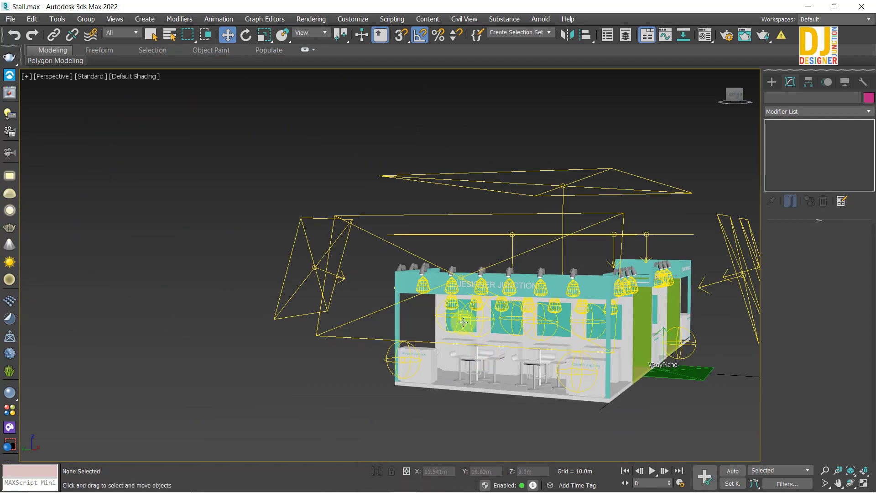
Frame the large stall from its open front corner at a low eye level in the Perspective view.
{"action": "middle_click_drag", "start_coordinate": [463, 322], "coordinate": [347, 284]}
{"action": "left_click", "coordinate": [287, 232]}
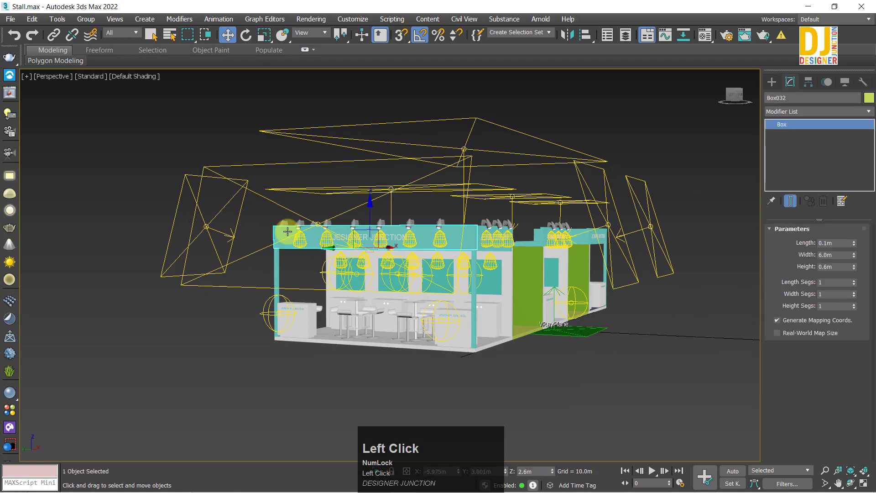
{"action": "key", "text": "z"}
{"action": "middle_click_drag", "start_coordinate": [422, 330], "coordinate": [448, 264], "text": "alt"}
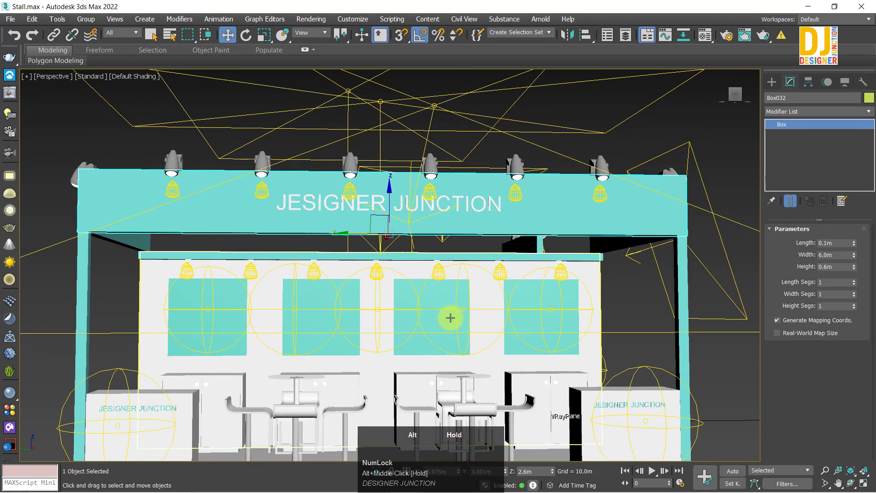
{"action": "middle_click_drag", "start_coordinate": [450, 317], "coordinate": [400, 314], "text": "alt"}
{"action": "middle_click_drag", "start_coordinate": [332, 278], "coordinate": [201, 235]}
{"action": "middle_click_drag", "start_coordinate": [292, 267], "coordinate": [382, 271], "text": "alt"}
{"action": "middle_click_drag", "start_coordinate": [473, 188], "coordinate": [428, 155]}
{"action": "middle_click_drag", "start_coordinate": [428, 155], "coordinate": [427, 181], "text": "ctrl+alt"}
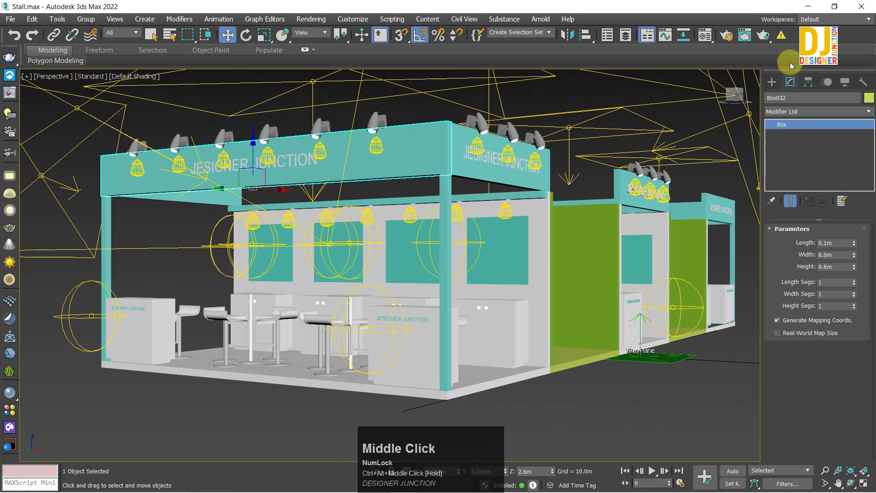
Refine the Perspective angle to favour the large stall's long fascia and render the view with V-Ray.
{"action": "left_click", "coordinate": [737, 92]}
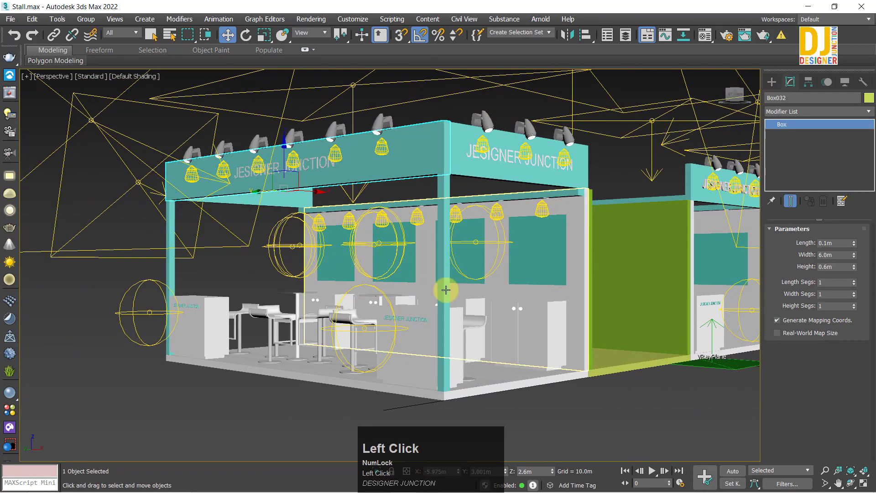
{"action": "middle_click_drag", "start_coordinate": [463, 265], "coordinate": [294, 227], "text": "alt"}
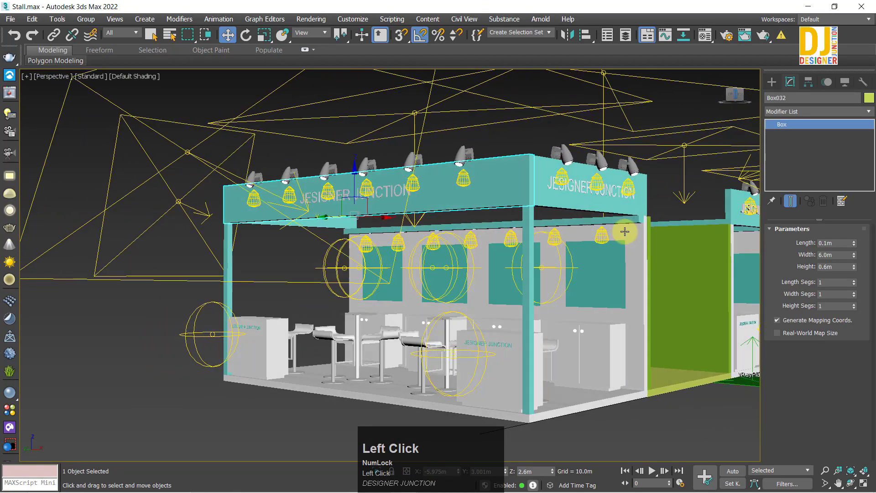
{"action": "mouse_move", "coordinate": [573, 248]}
{"action": "middle_mouse_down", "text": "alt"}
{"action": "mouse_move", "coordinate": [503, 240]}
{"action": "mouse_move", "coordinate": [527, 237]}
{"action": "mouse_move", "coordinate": [501, 243]}
{"action": "mouse_move", "coordinate": [566, 258]}
{"action": "middle_mouse_up", "text": "alt"}
{"action": "middle_click_drag", "start_coordinate": [680, 400], "coordinate": [683, 399]}
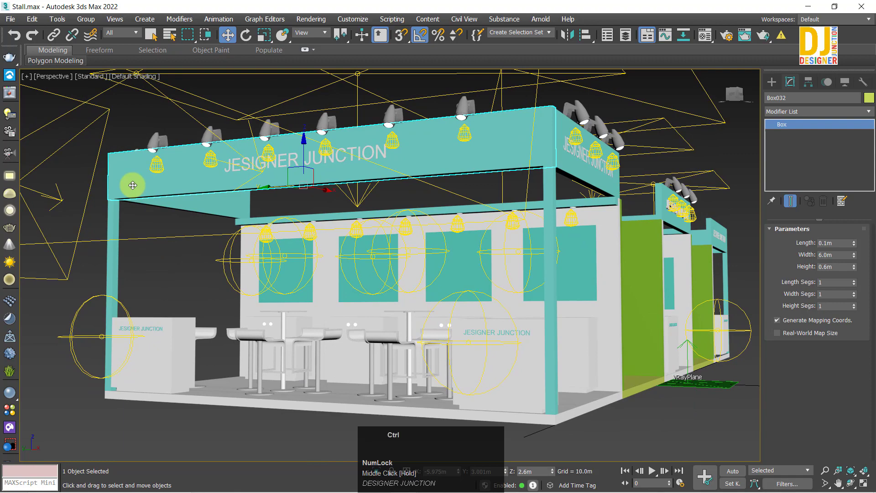
{"action": "key", "text": "shift+q"}
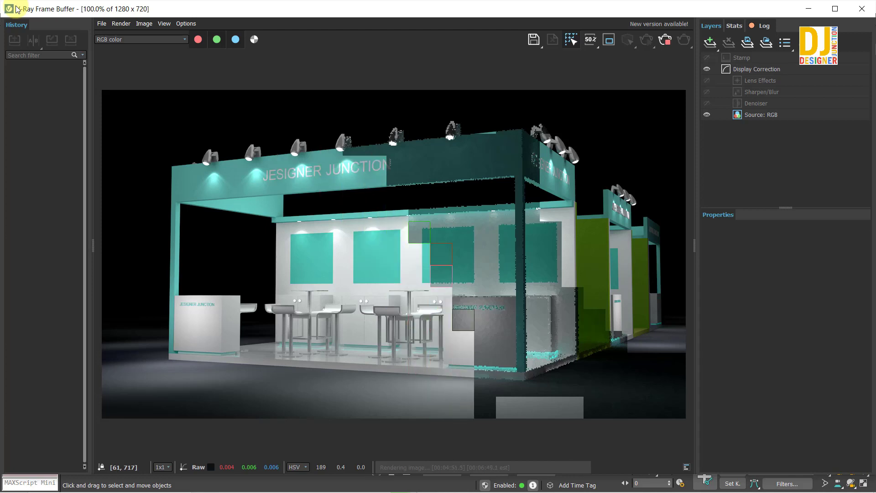
{"action": "left_click", "coordinate": [250, 172]}
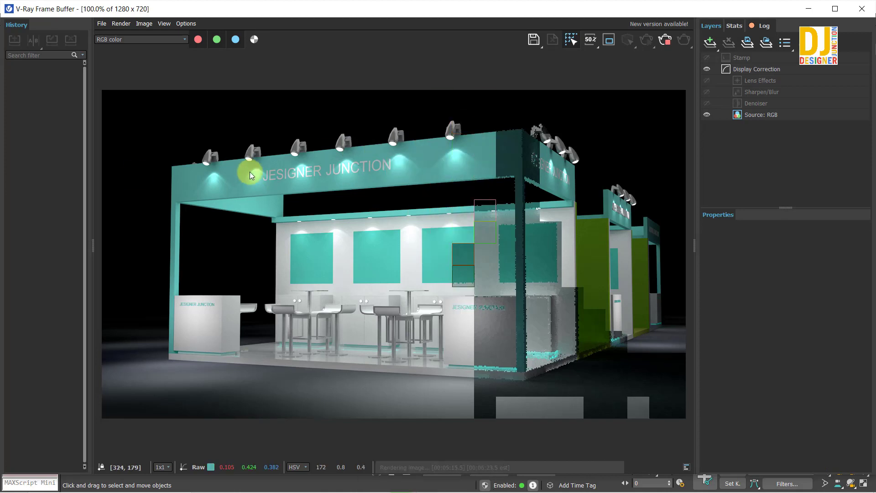